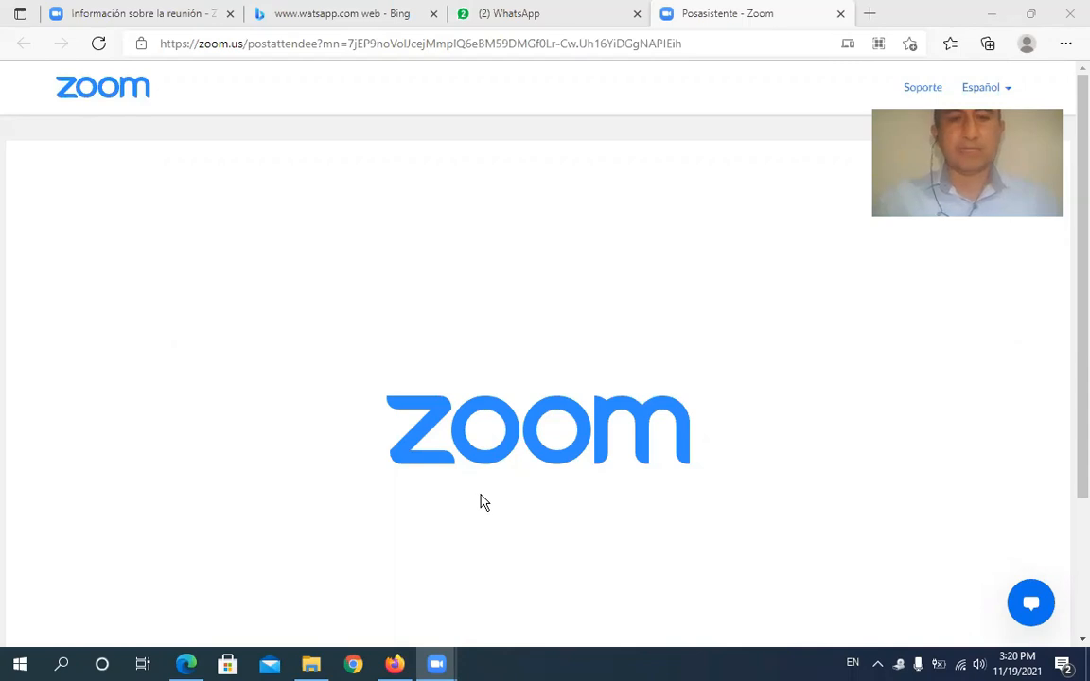
Step: Launch Word by running the winword command
{"action": "key", "text": "super+r"}
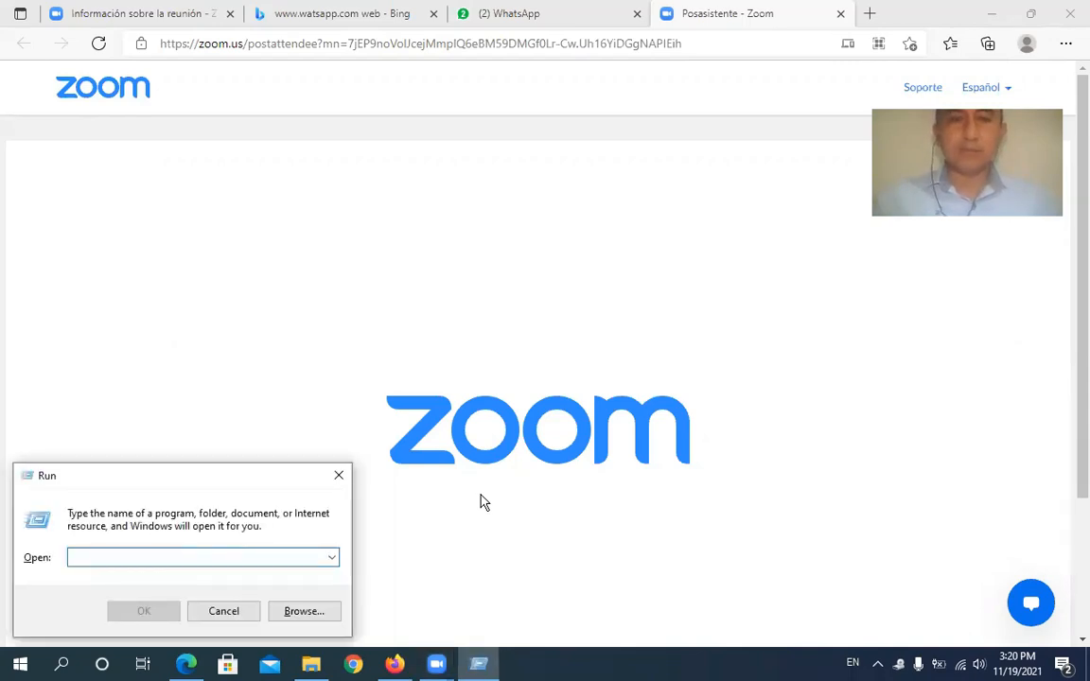
{"action": "type", "text": "winwo"}
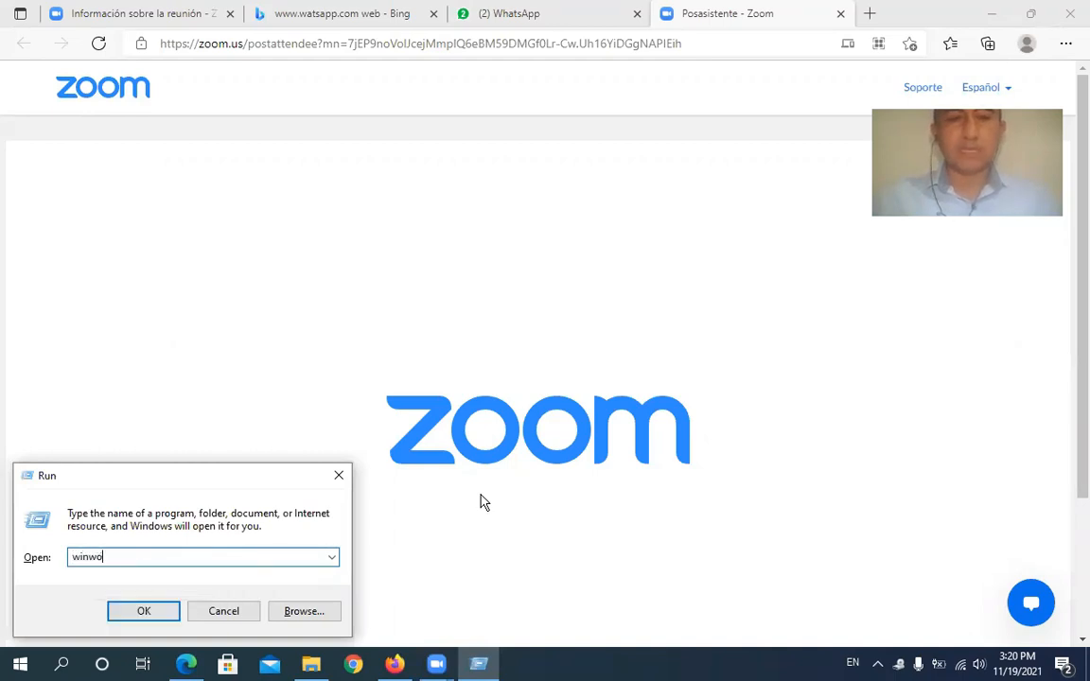
{"action": "type", "text": "rd"}
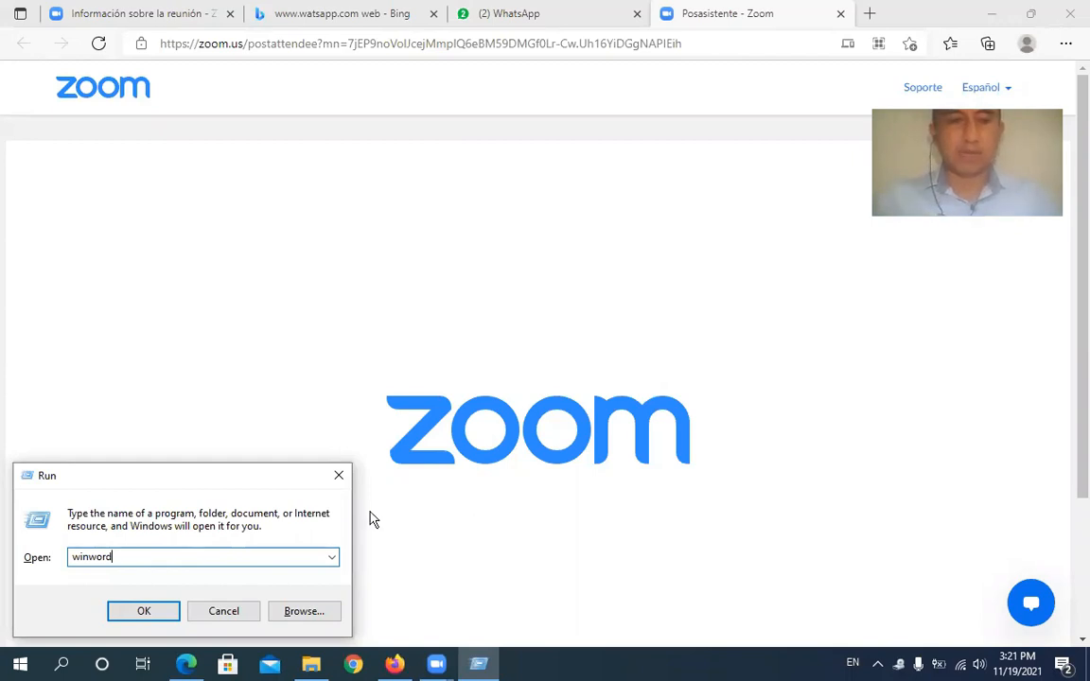
{"action": "left_click", "coordinate": [168, 613]}
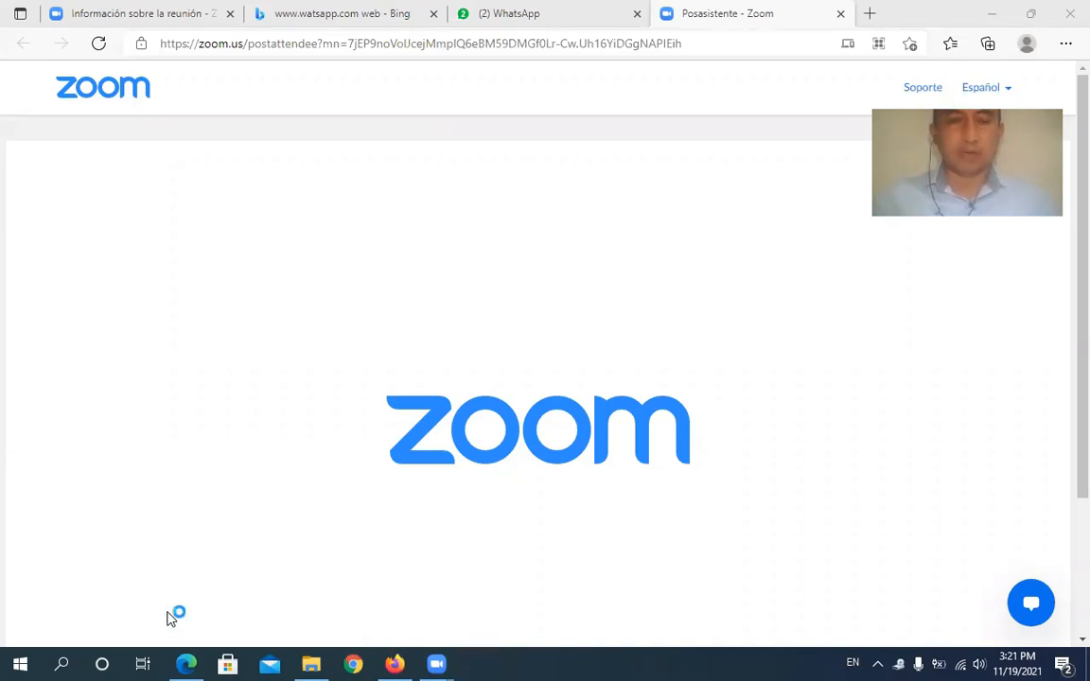
Step: Find Word through the Windows search, open it and create a blank document
{"action": "left_click", "coordinate": [20, 664]}
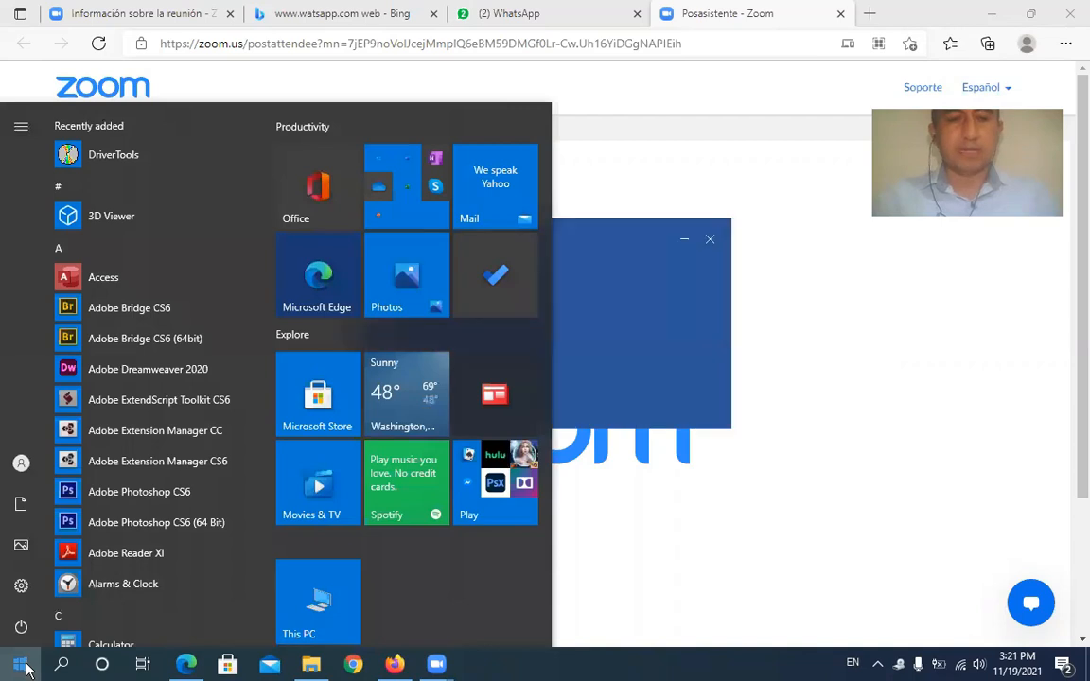
{"action": "type", "text": "wo"}
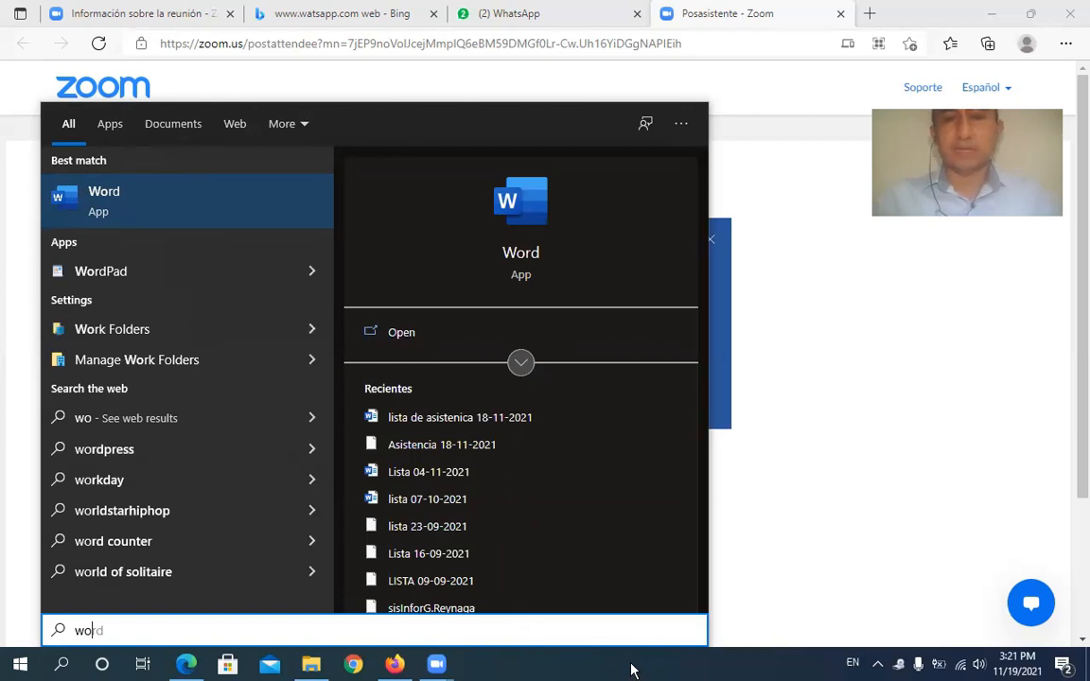
{"action": "key", "text": "Return"}
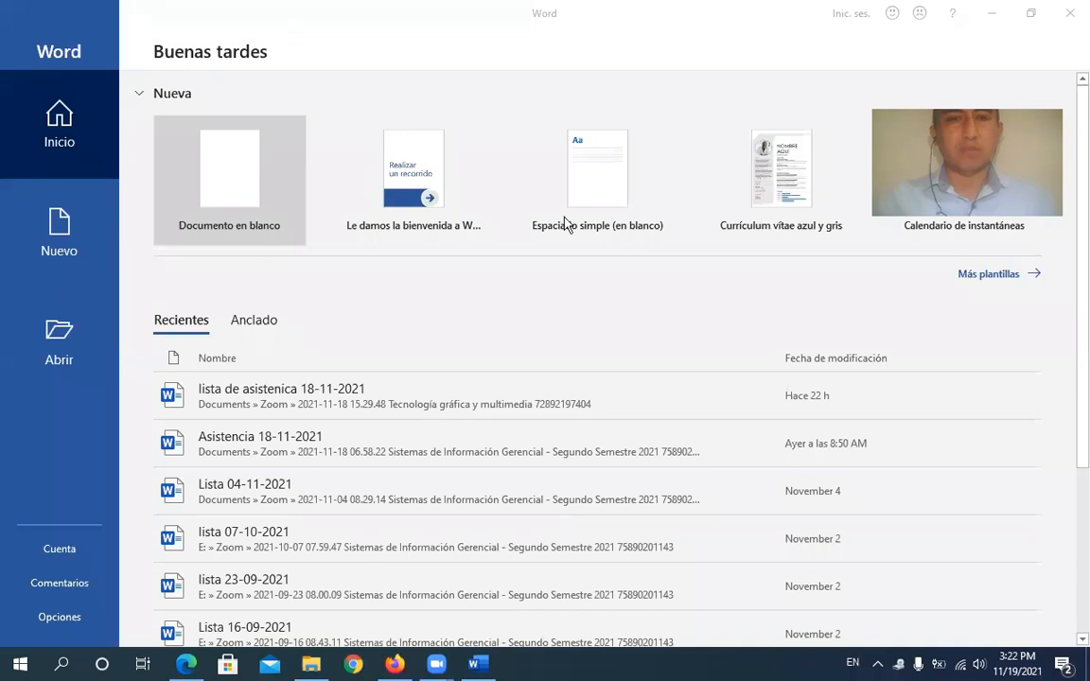
{"action": "left_click", "coordinate": [227, 189]}
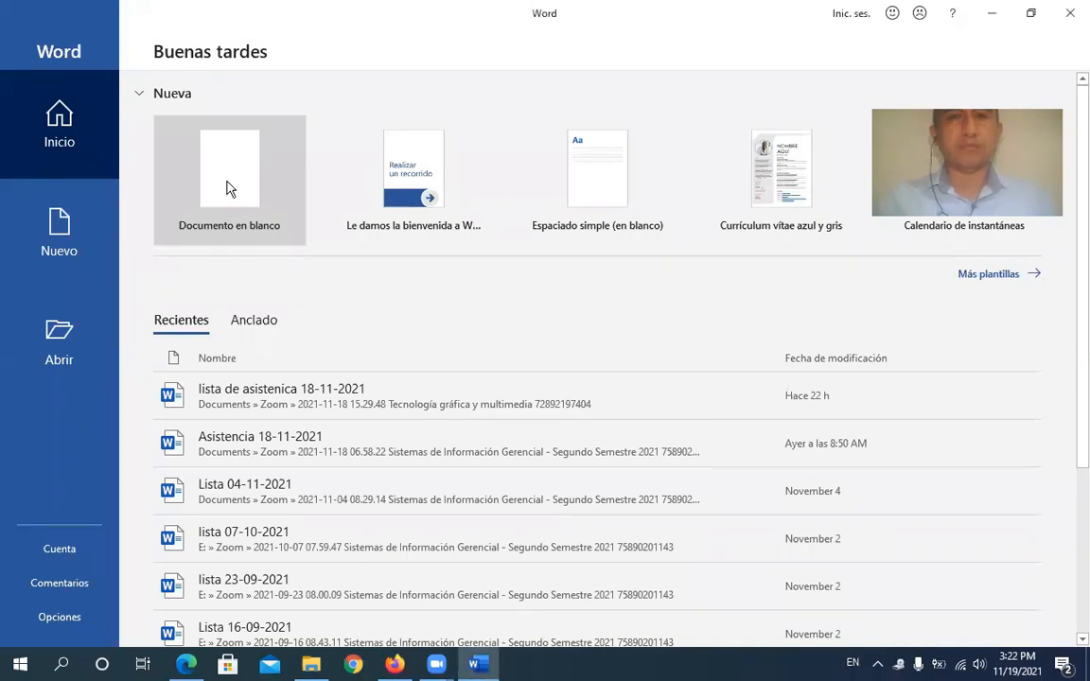
{"action": "left_click", "coordinate": [227, 189]}
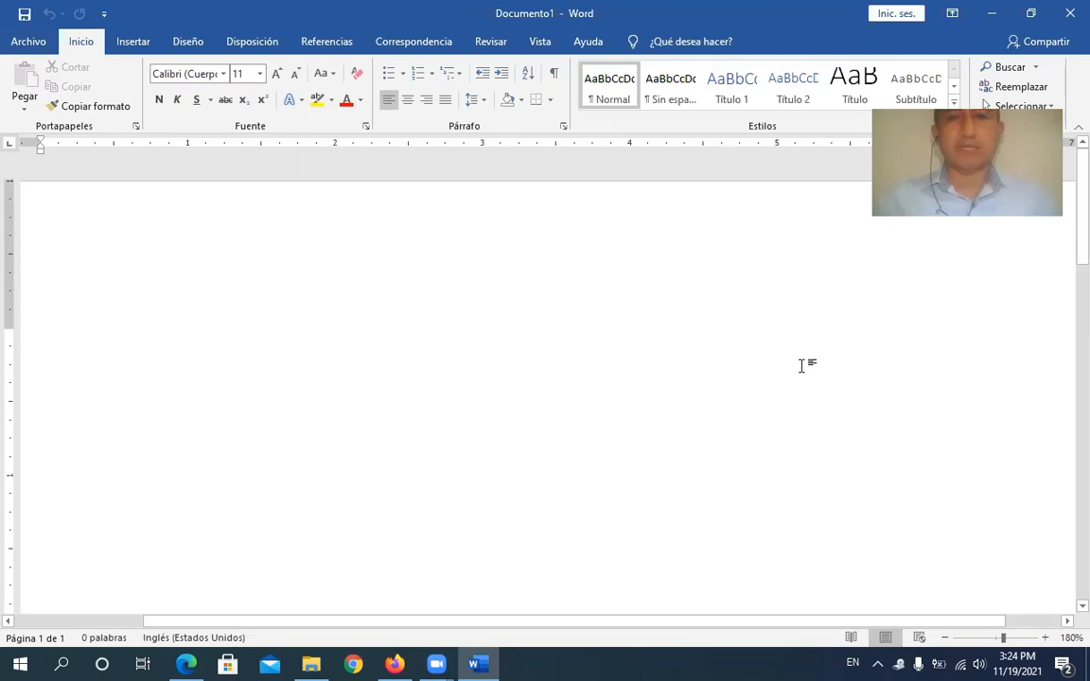
Step: Reduce the Documento1 window to a floating window over the browser and run winword to open another Word document
{"action": "left_click_drag", "start_coordinate": [165, 14], "coordinate": [273, 141]}
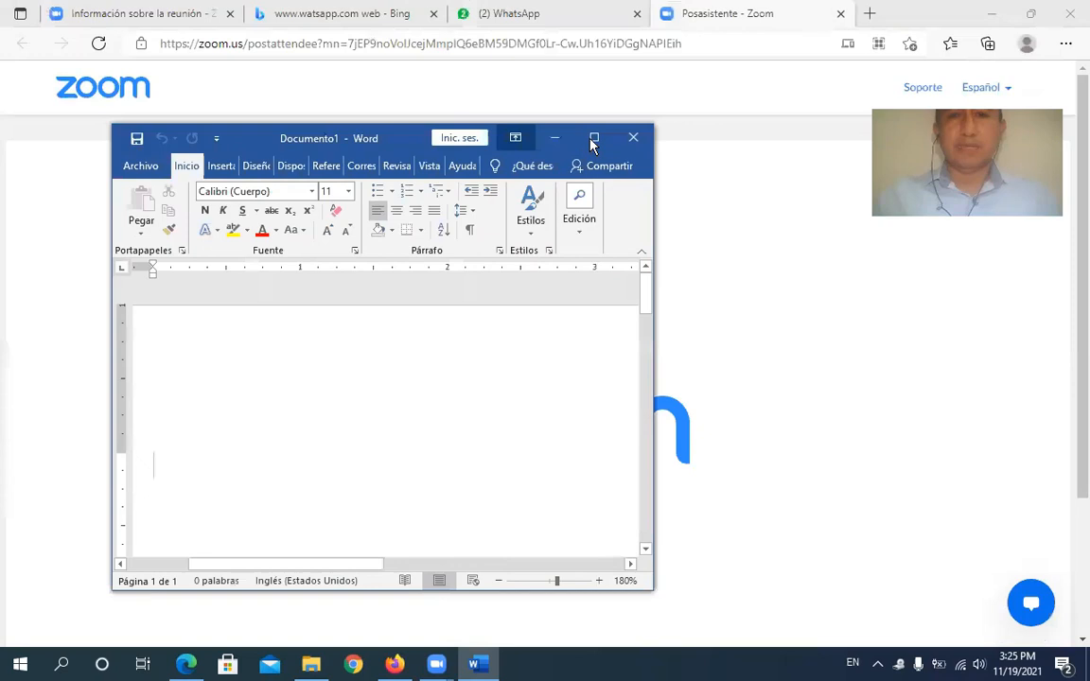
{"action": "left_click_drag", "start_coordinate": [106, 19], "coordinate": [356, 121]}
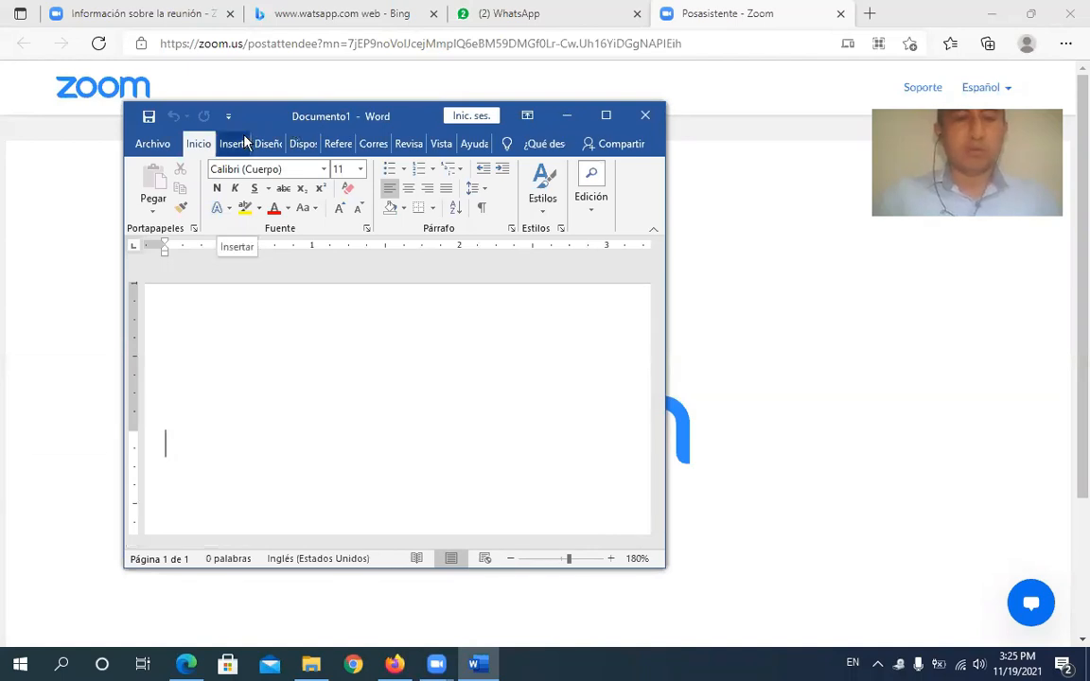
{"action": "key", "text": "super+r"}
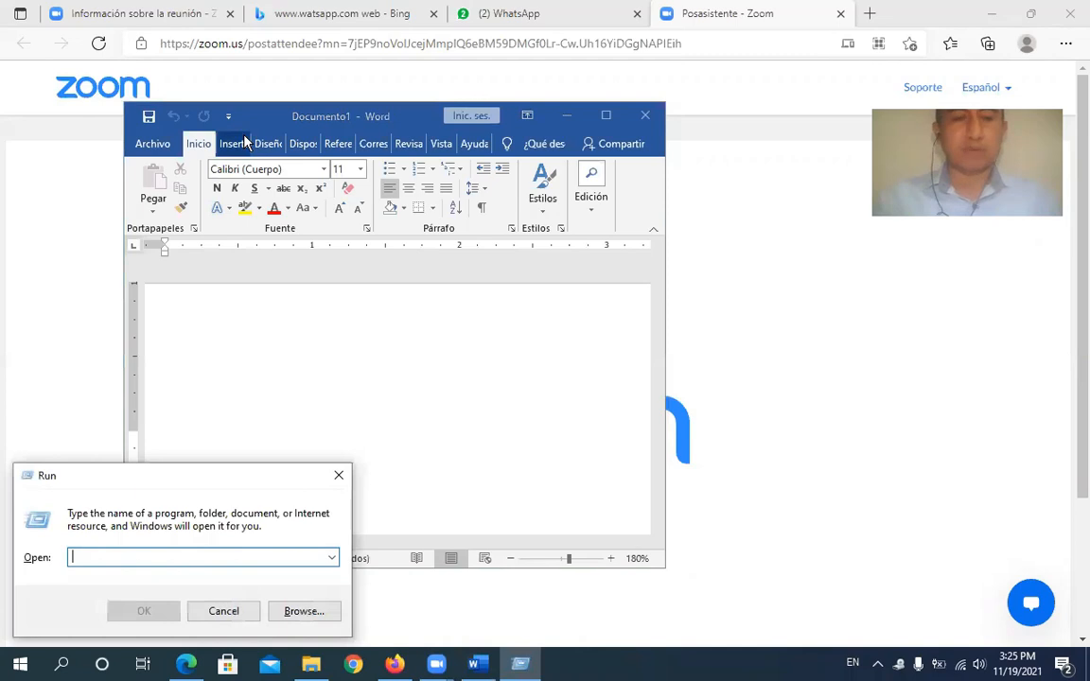
{"action": "type", "text": "win"}
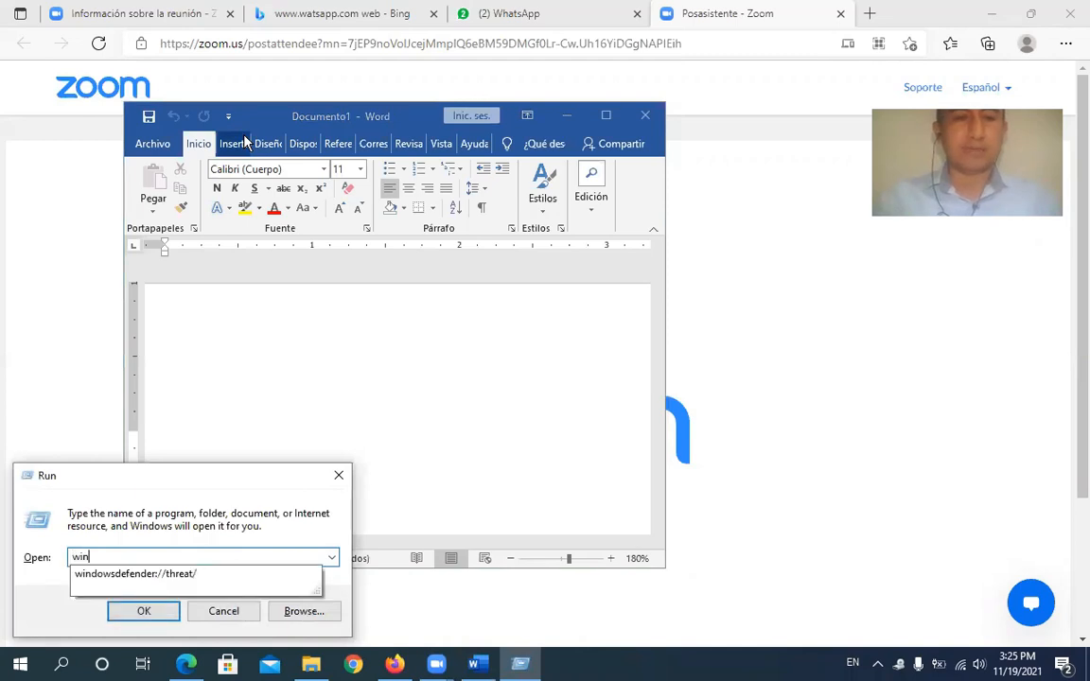
{"action": "type", "text": "word"}
{"action": "key", "text": "Return"}
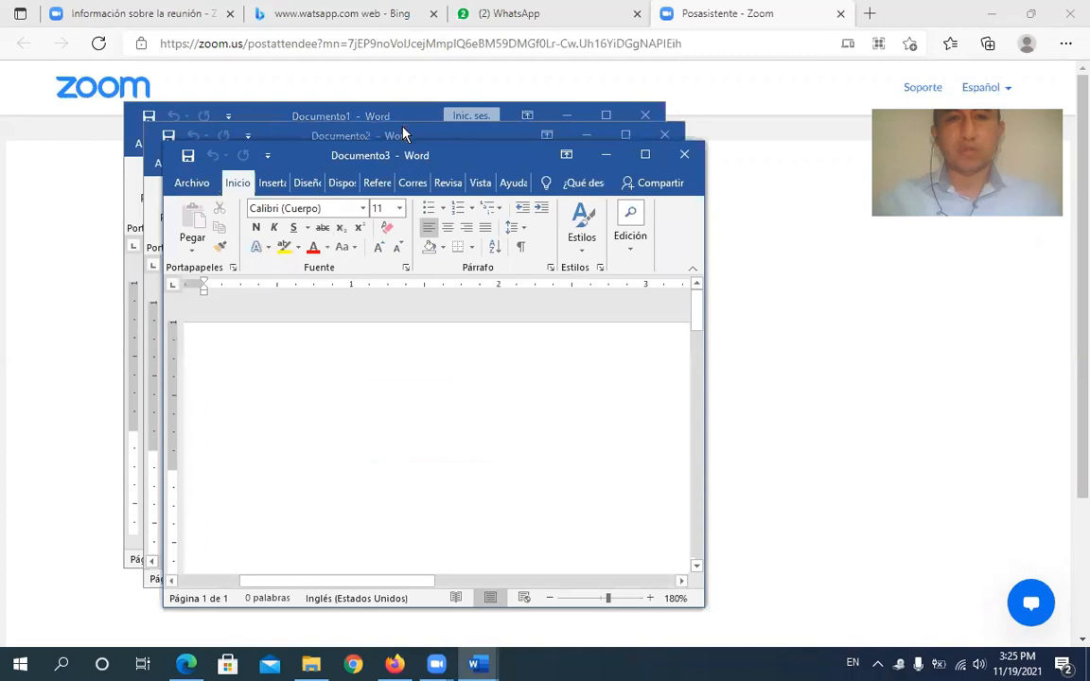
Step: Spread out the overlapping Documento2 and Documento3 windows, dismissing the text sorting dialog
{"action": "left_click_drag", "start_coordinate": [453, 157], "coordinate": [544, 177]}
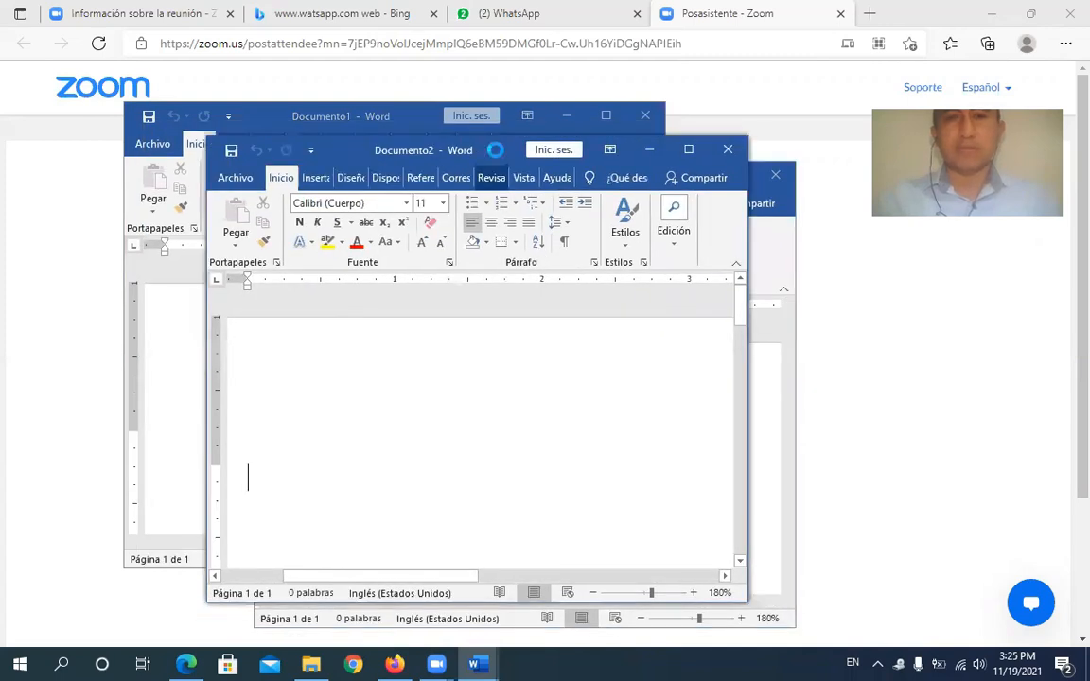
{"action": "left_click", "coordinate": [538, 241]}
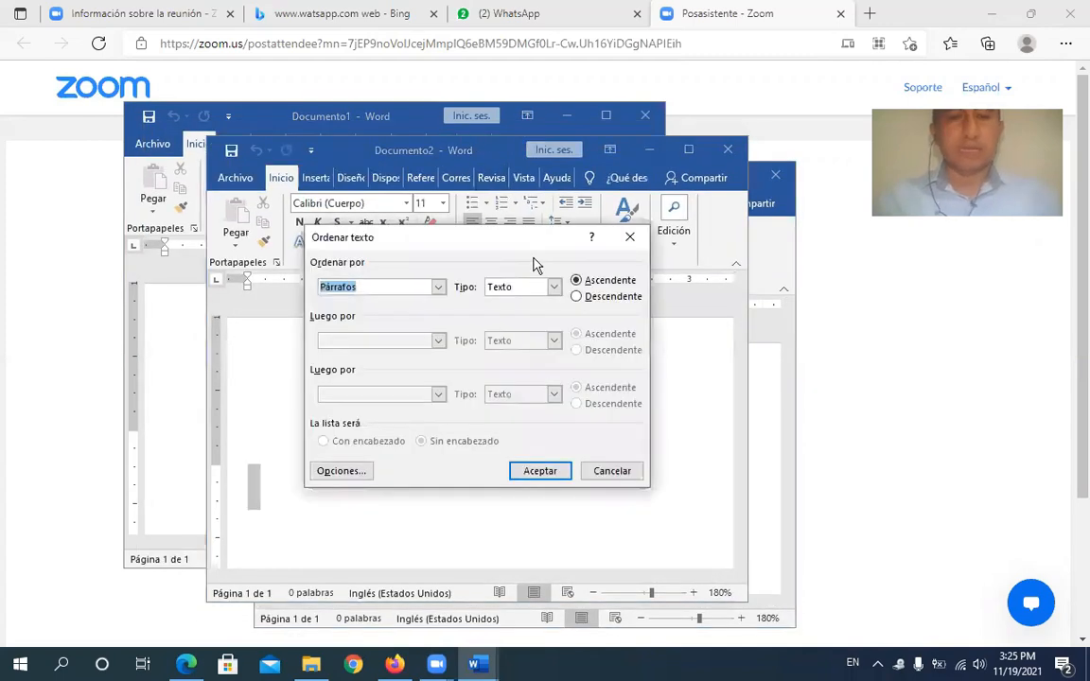
{"action": "key", "text": "Escape"}
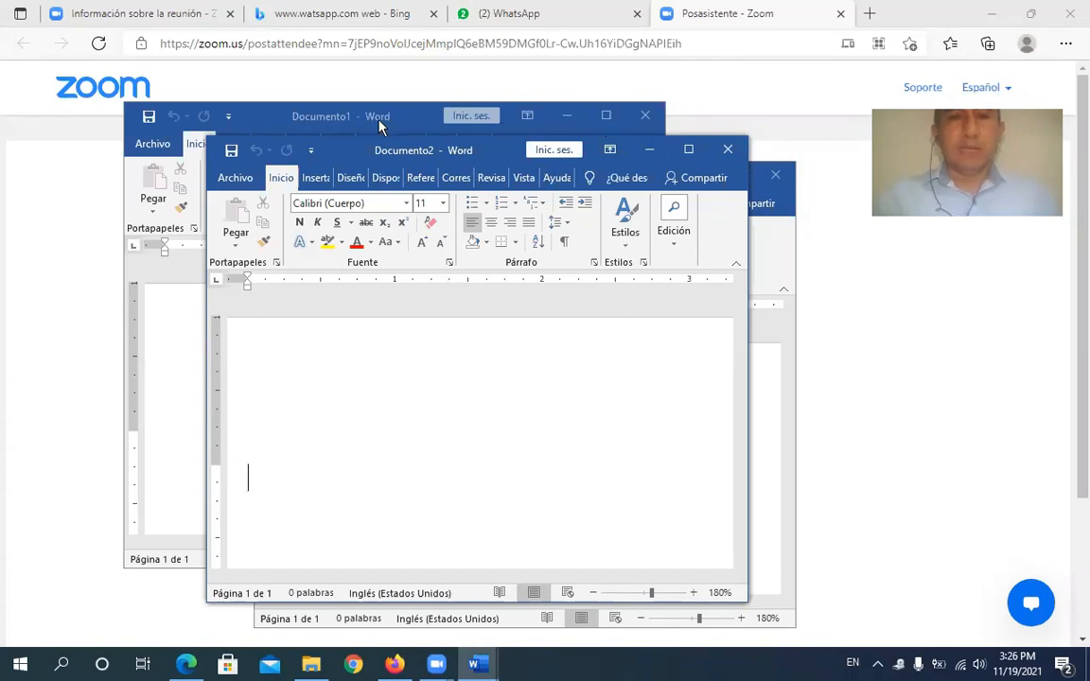
Step: Add the Nuevo command to Documento2's Quick Access Toolbar and use it to create a blank document
{"action": "left_click", "coordinate": [313, 152]}
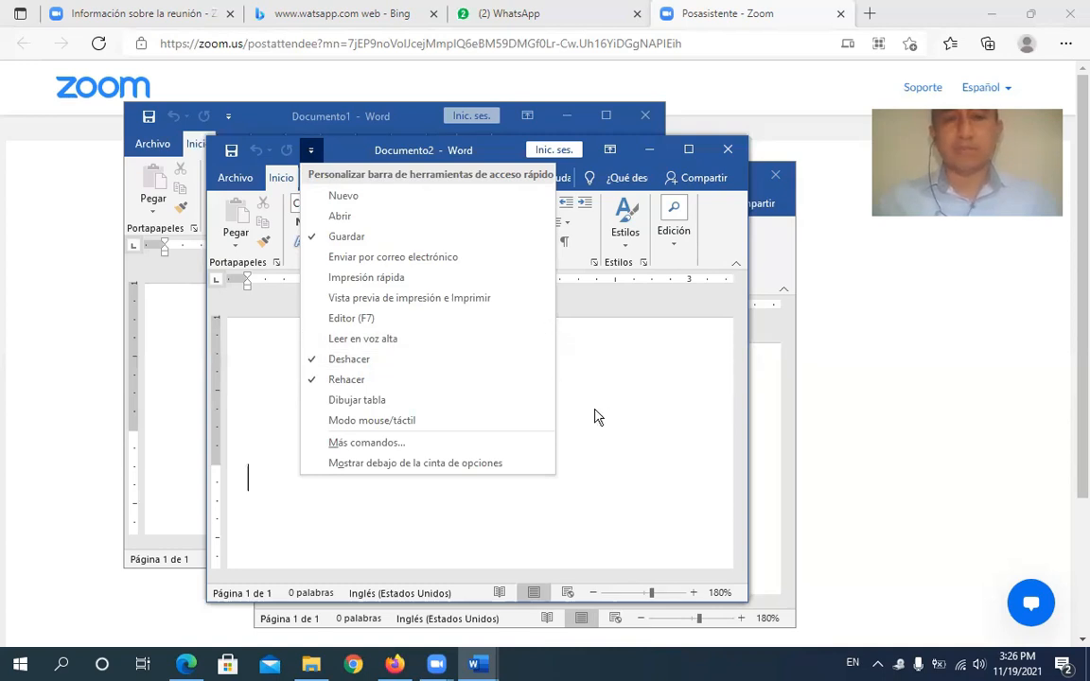
{"action": "left_click", "coordinate": [336, 206]}
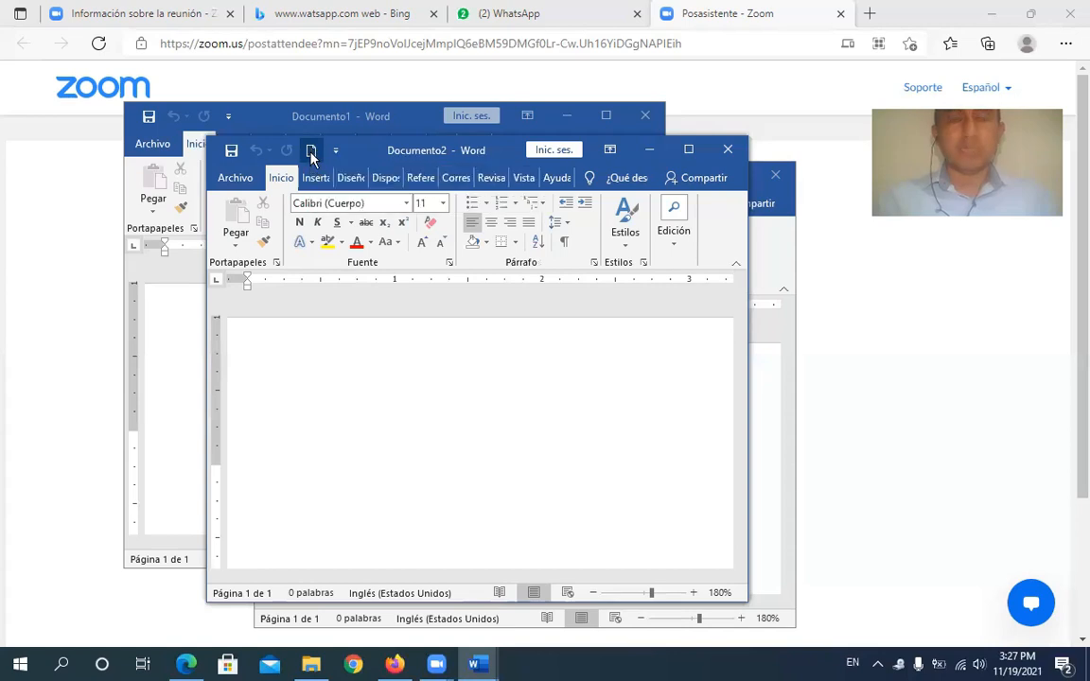
{"action": "left_click", "coordinate": [312, 156]}
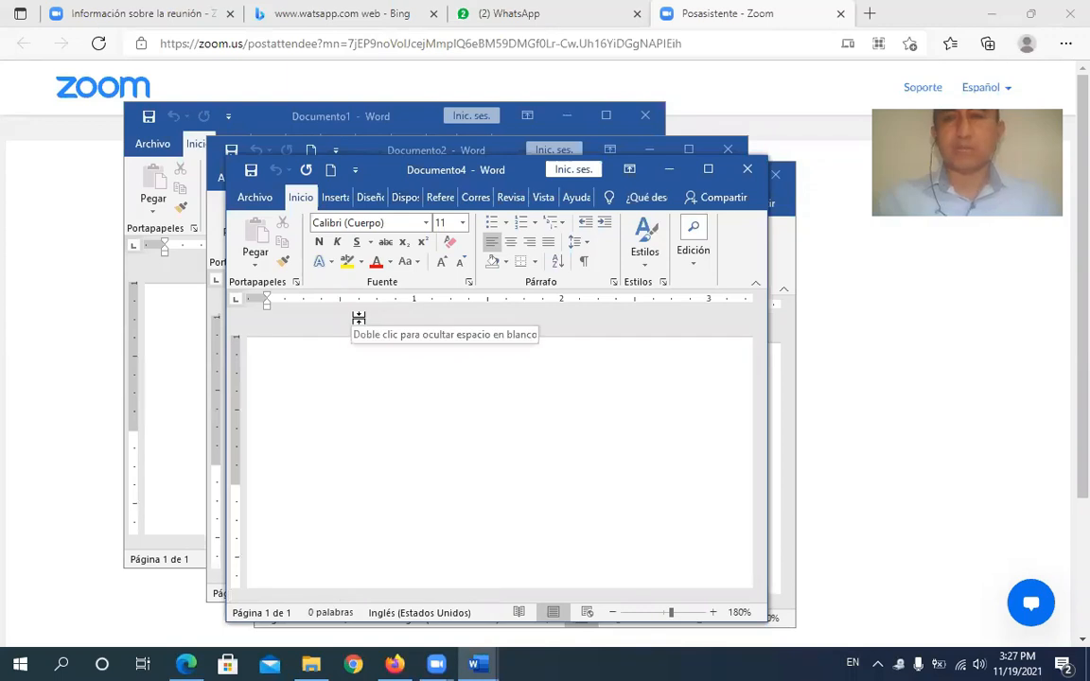
{"action": "left_click", "coordinate": [390, 386]}
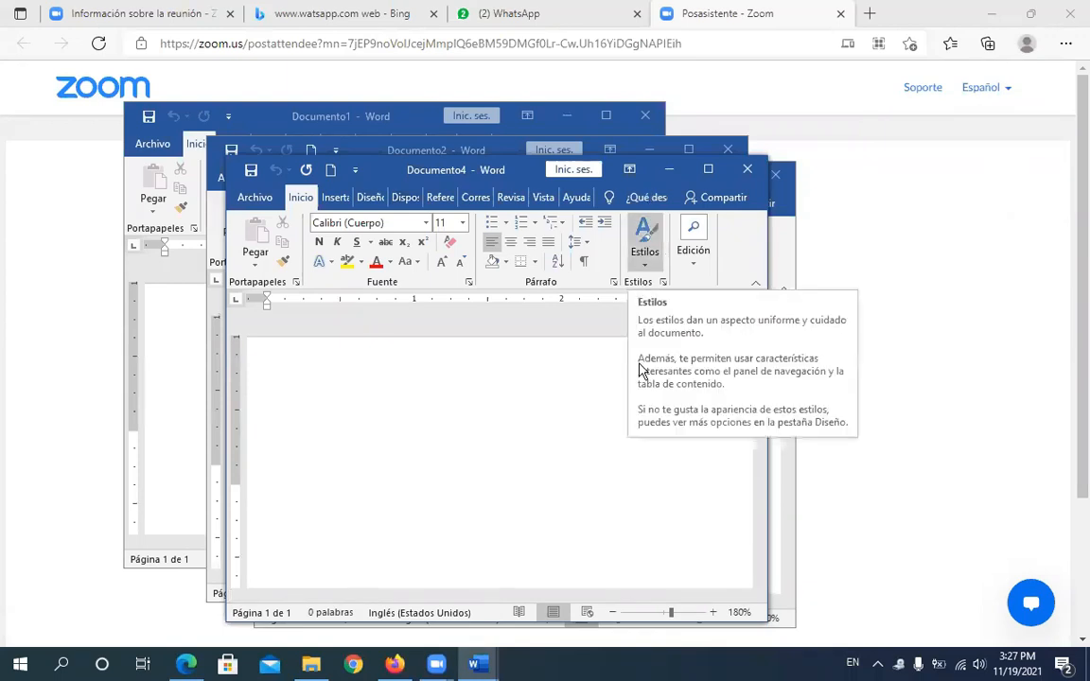
Step: Create another blank document from Word's start page, then revisit that page and return to the document
{"action": "left_click", "coordinate": [255, 199]}
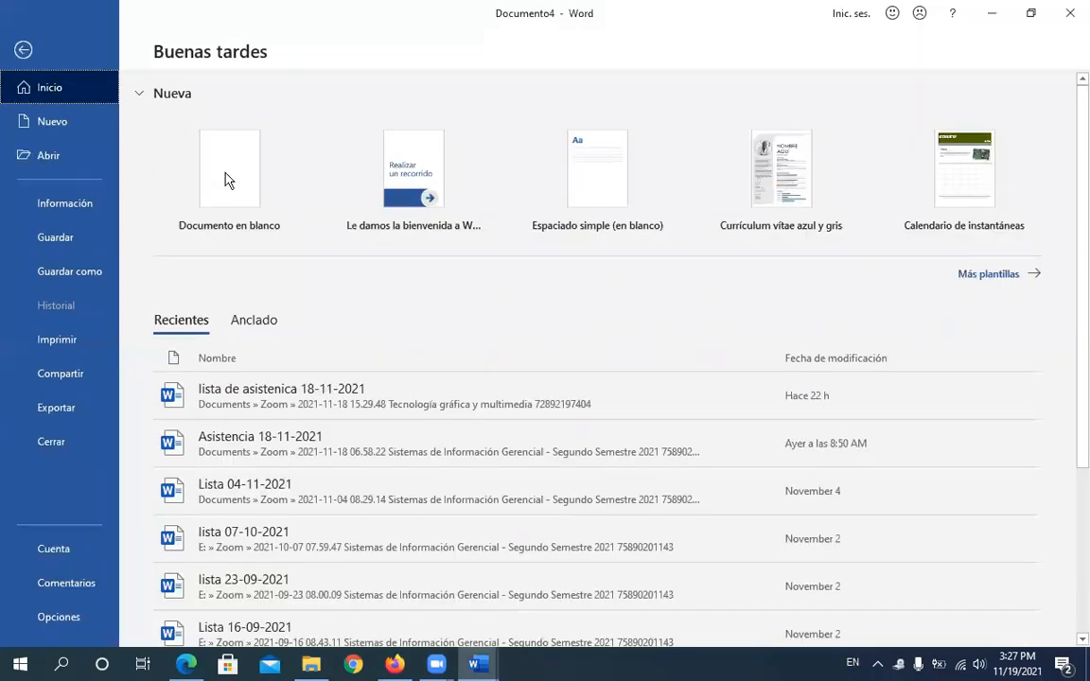
{"action": "left_click", "coordinate": [227, 180]}
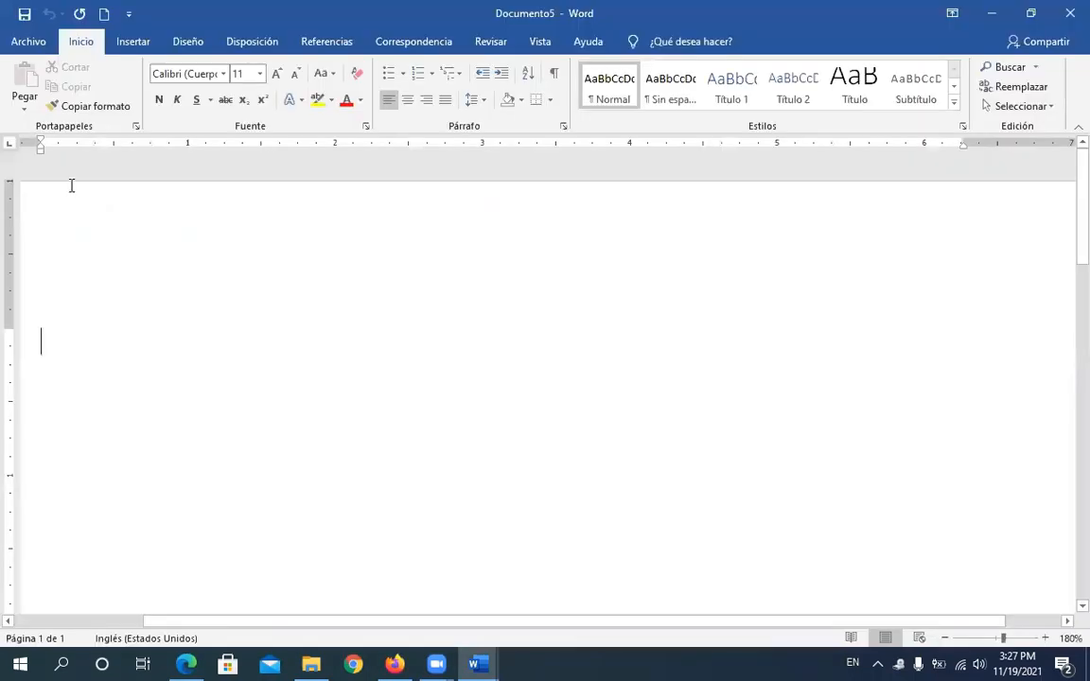
{"action": "left_click", "coordinate": [29, 45]}
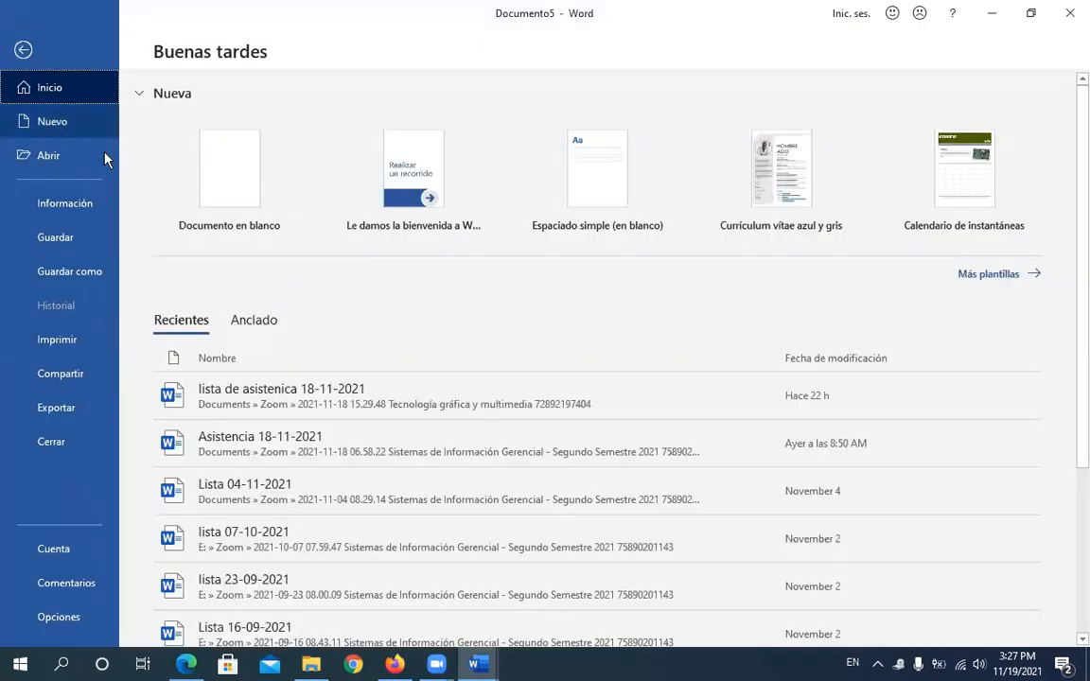
{"action": "key", "text": "Escape"}
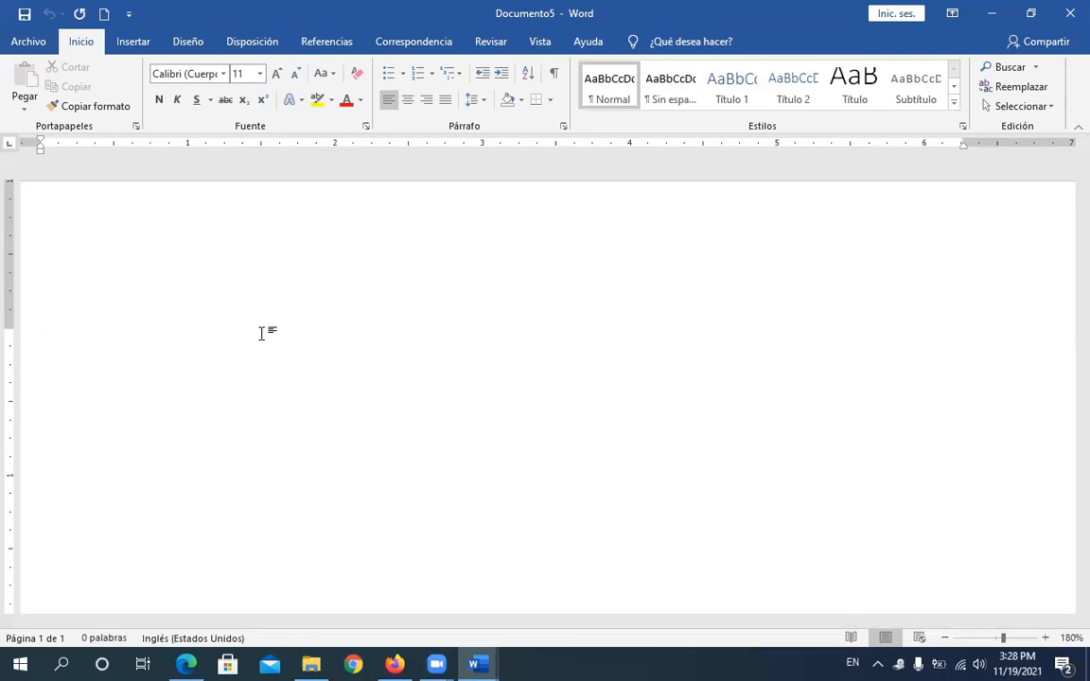
Step: Create more blank documents directly from the open document, keeping Documento6 as a floating window over Documento5
{"action": "key", "text": "ctrl+n"}
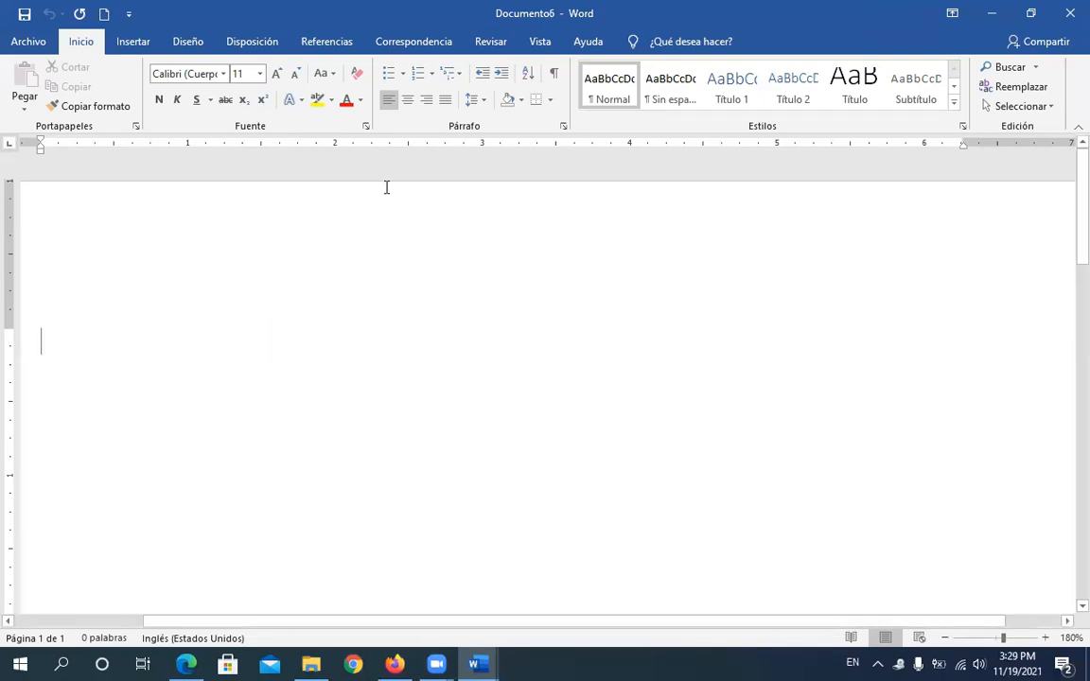
{"action": "left_click", "coordinate": [1031, 13]}
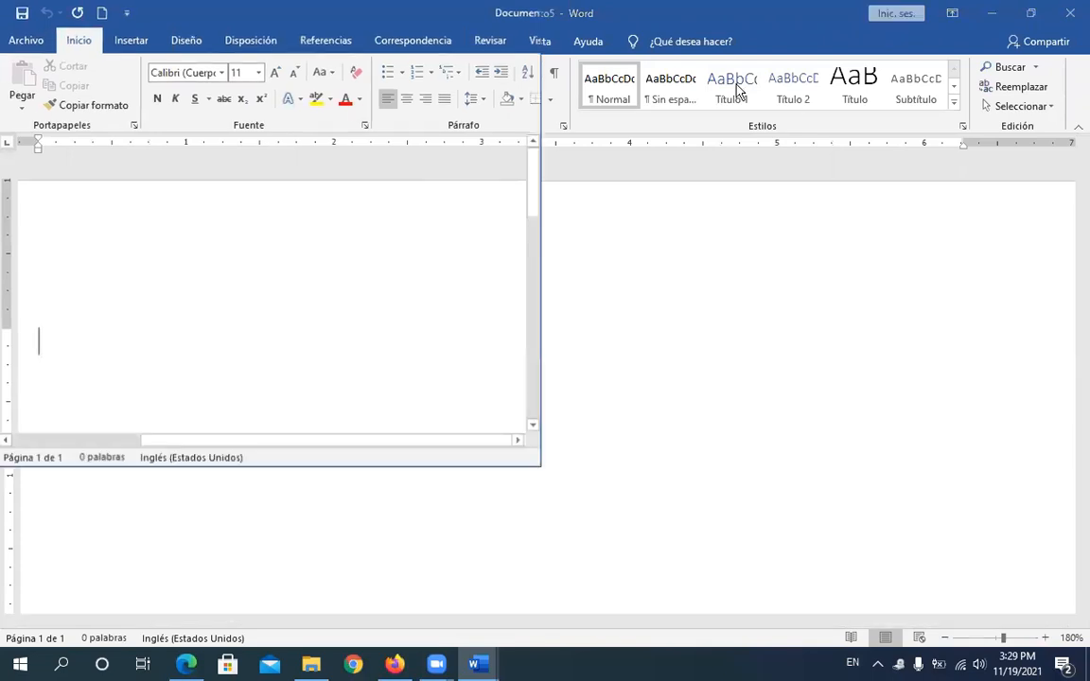
{"action": "left_click_drag", "start_coordinate": [242, 27], "coordinate": [324, 160]}
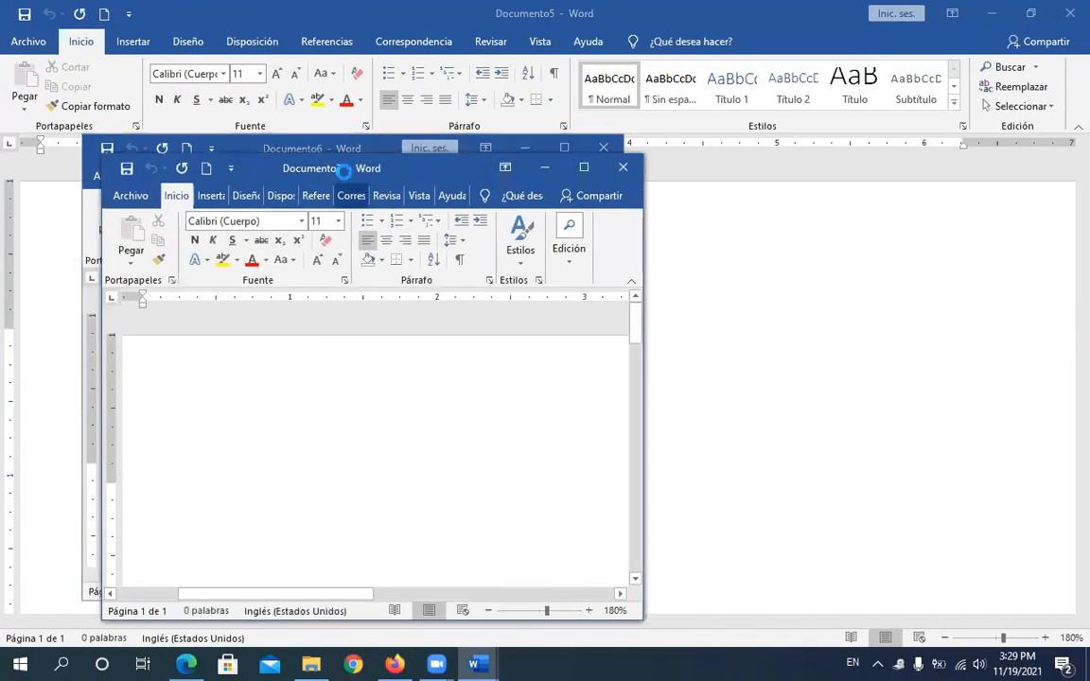
{"action": "key", "text": "ctrl+n"}
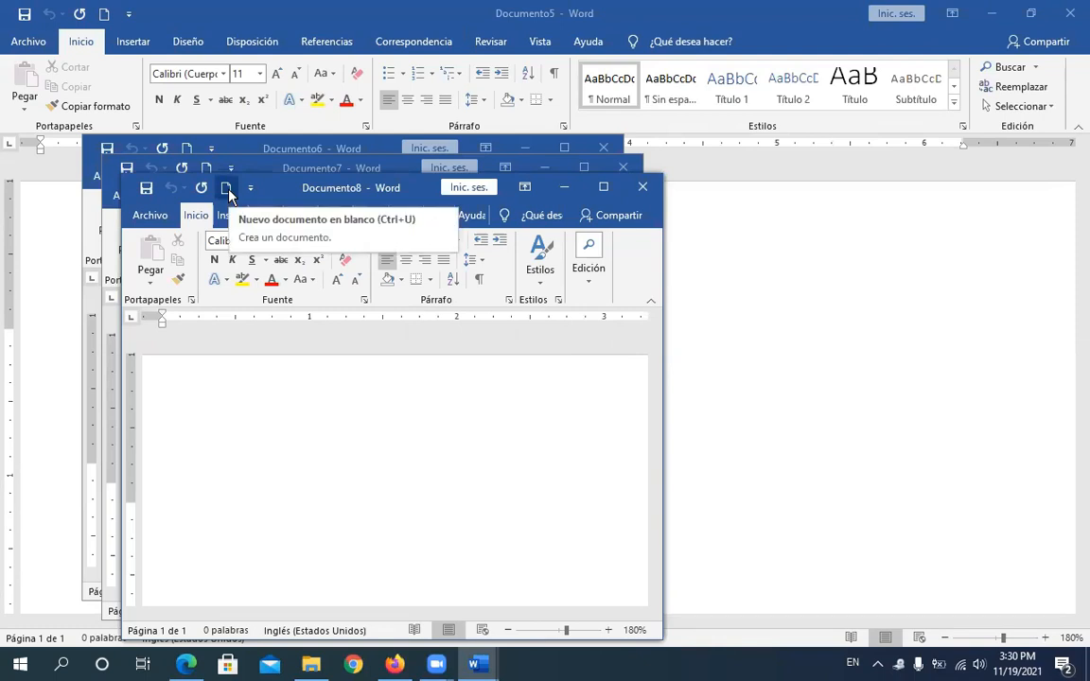
Step: Maximize Documento8 and review the formatting commands and the insertion commands on the ribbon
{"action": "left_click", "coordinate": [602, 188]}
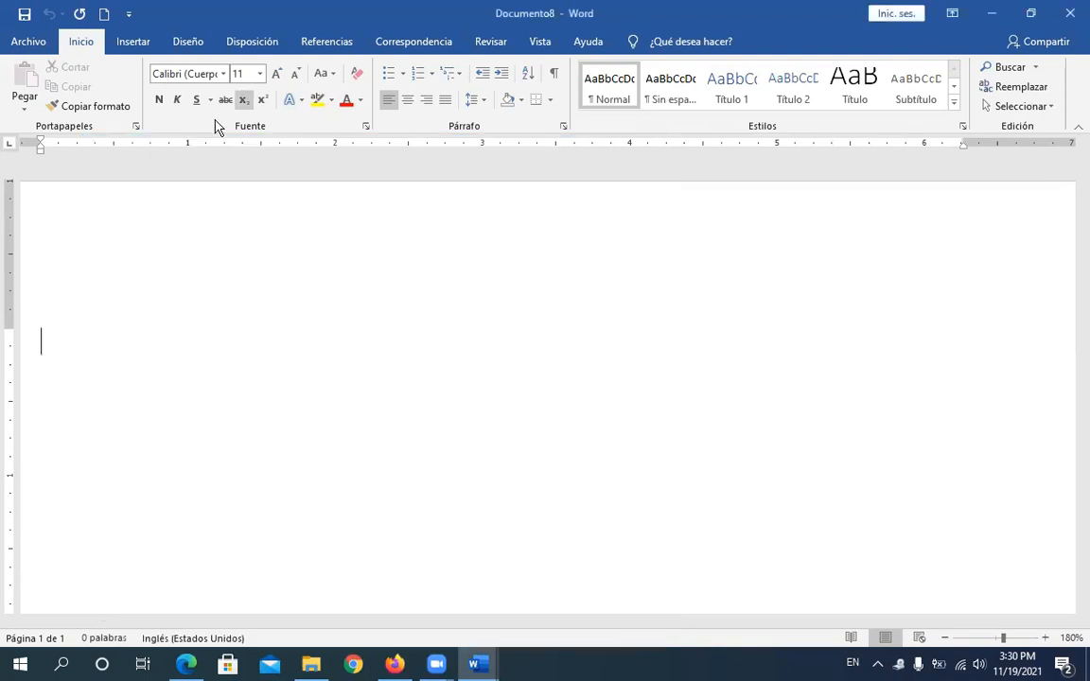
{"action": "left_click", "coordinate": [160, 102]}
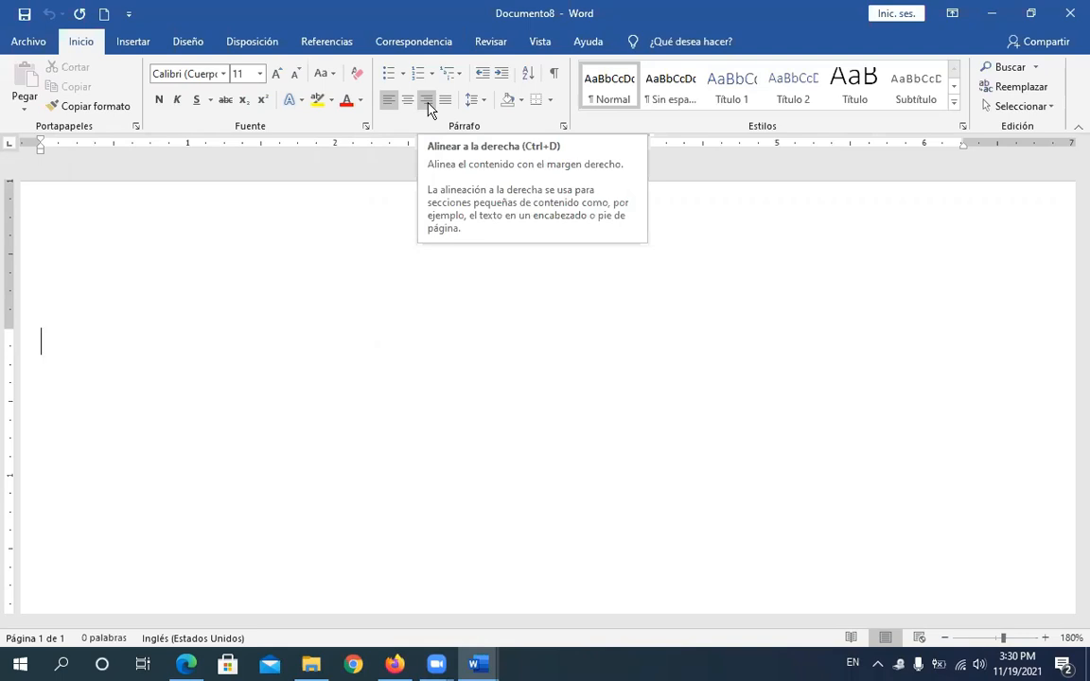
{"action": "left_click", "coordinate": [159, 43]}
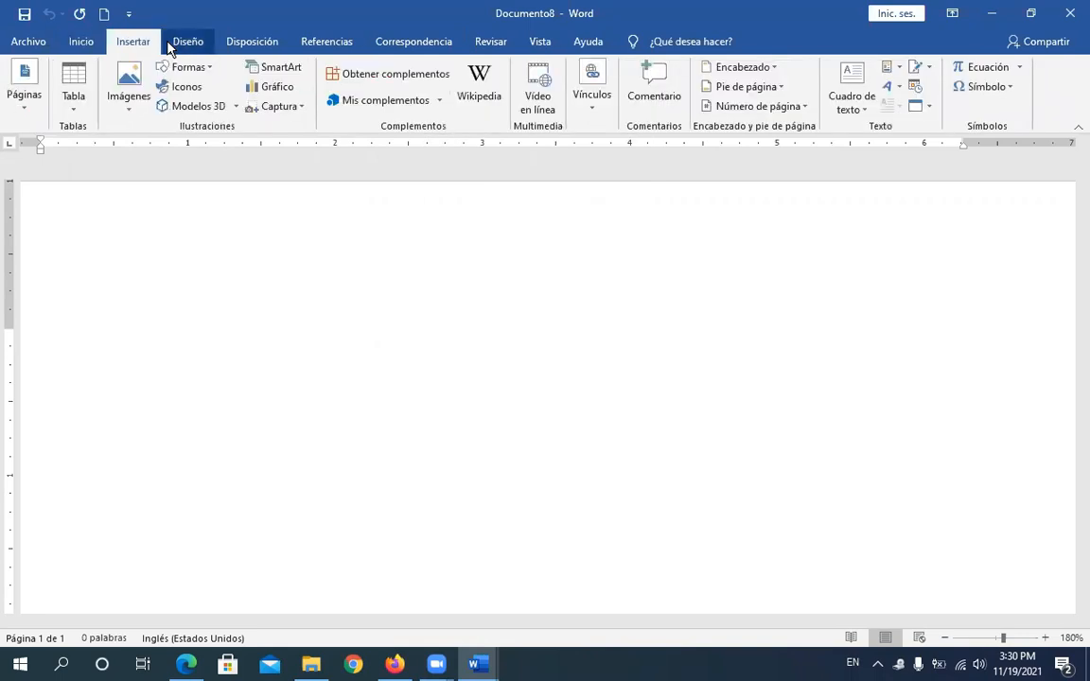
{"action": "left_click", "coordinate": [82, 44]}
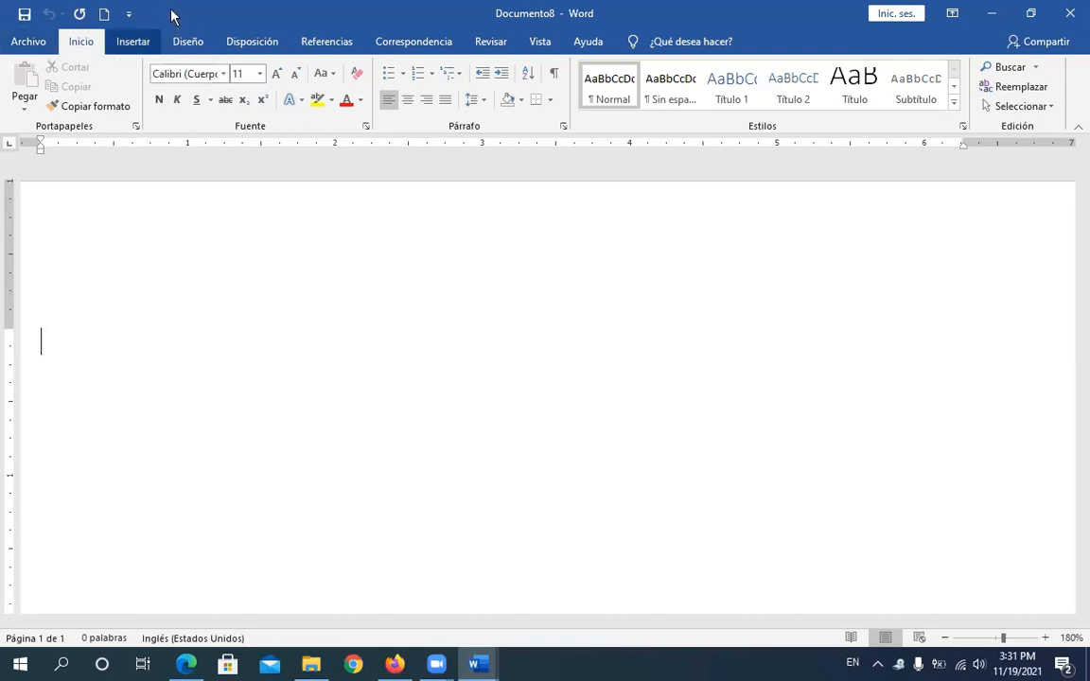
Step: Restore Documento8 to a floating window and widen it until the ribbon tab names show in full
{"action": "left_click_drag", "start_coordinate": [171, 9], "coordinate": [317, 166]}
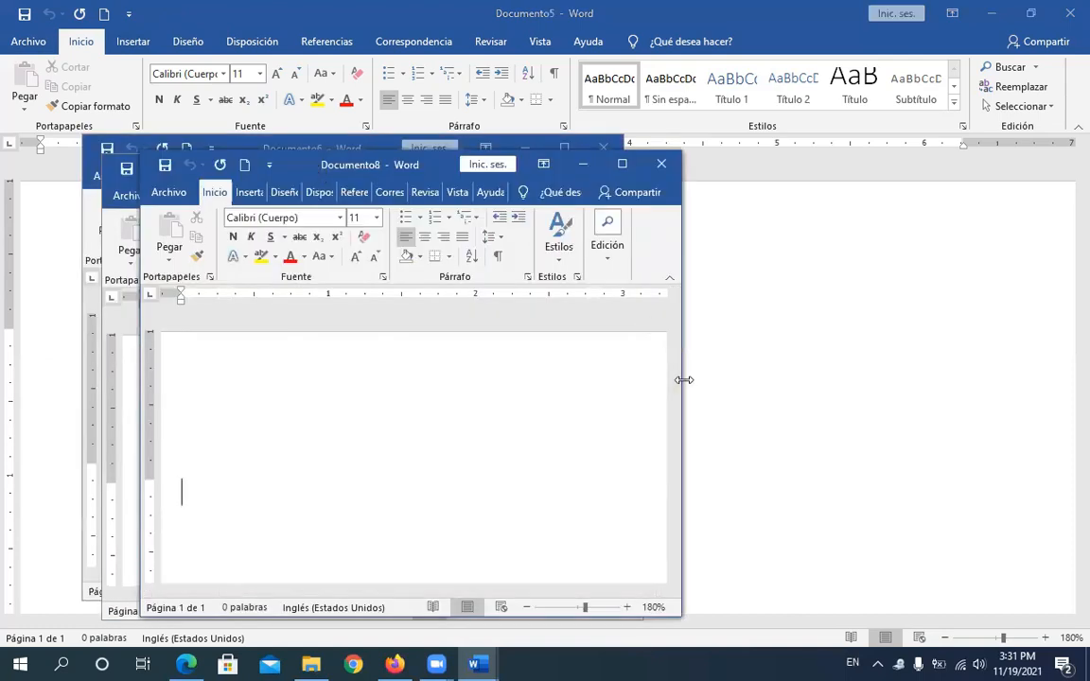
{"action": "left_click_drag", "start_coordinate": [684, 380], "coordinate": [915, 378]}
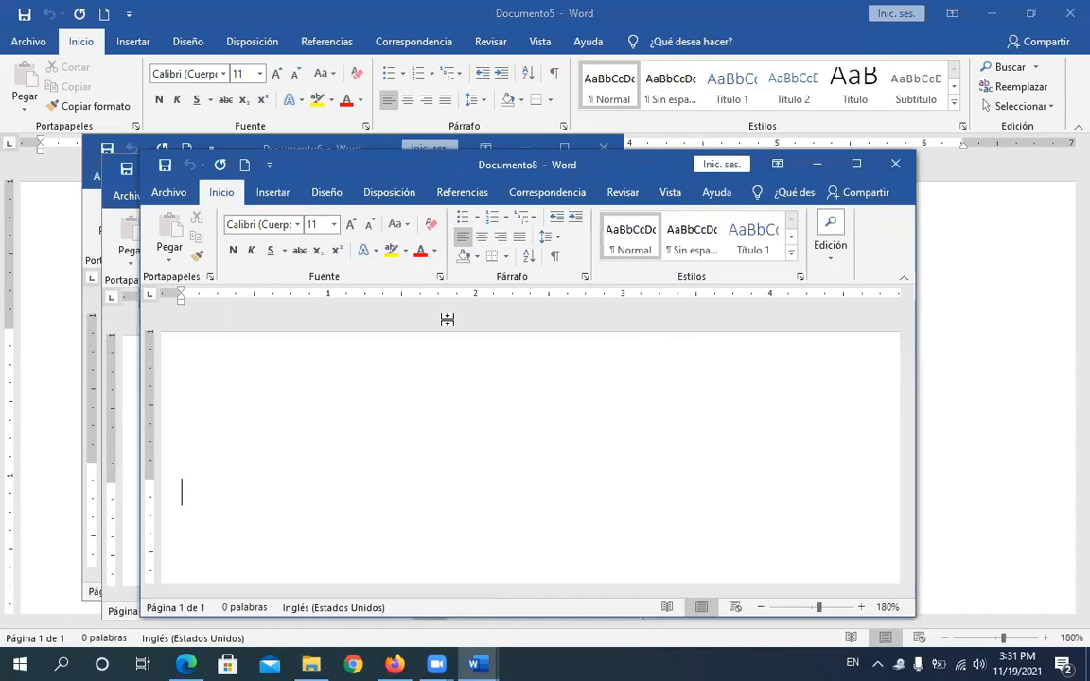
Step: Review the page layout commands and the document design commands, and return to the basic formatting commands
{"action": "left_click", "coordinate": [394, 195]}
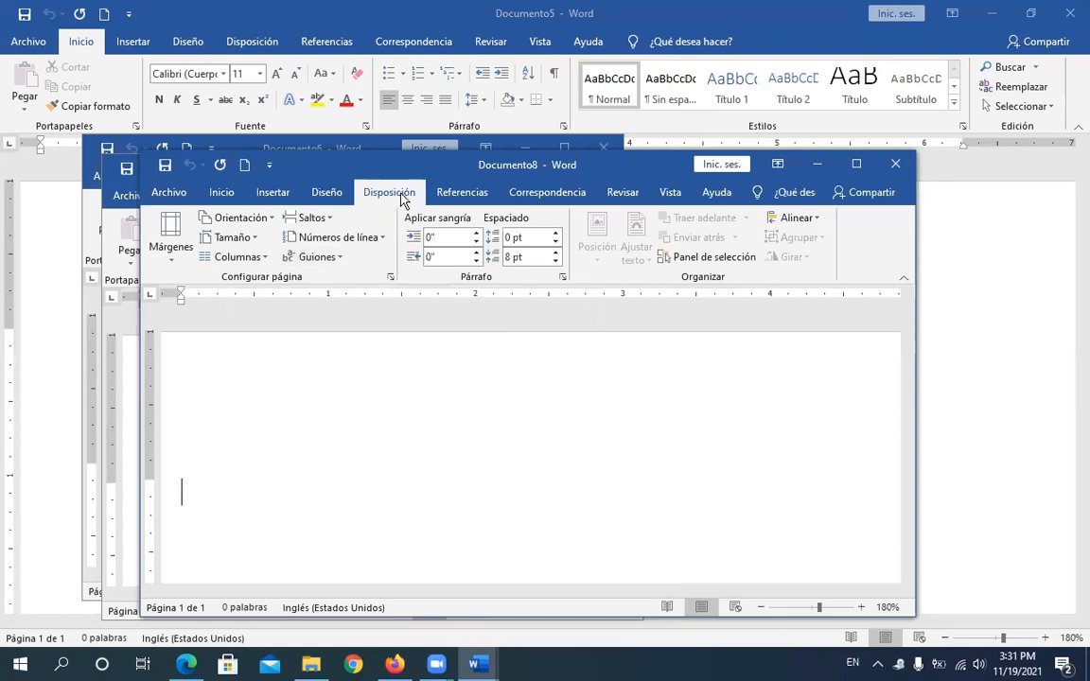
{"action": "left_click", "coordinate": [328, 194]}
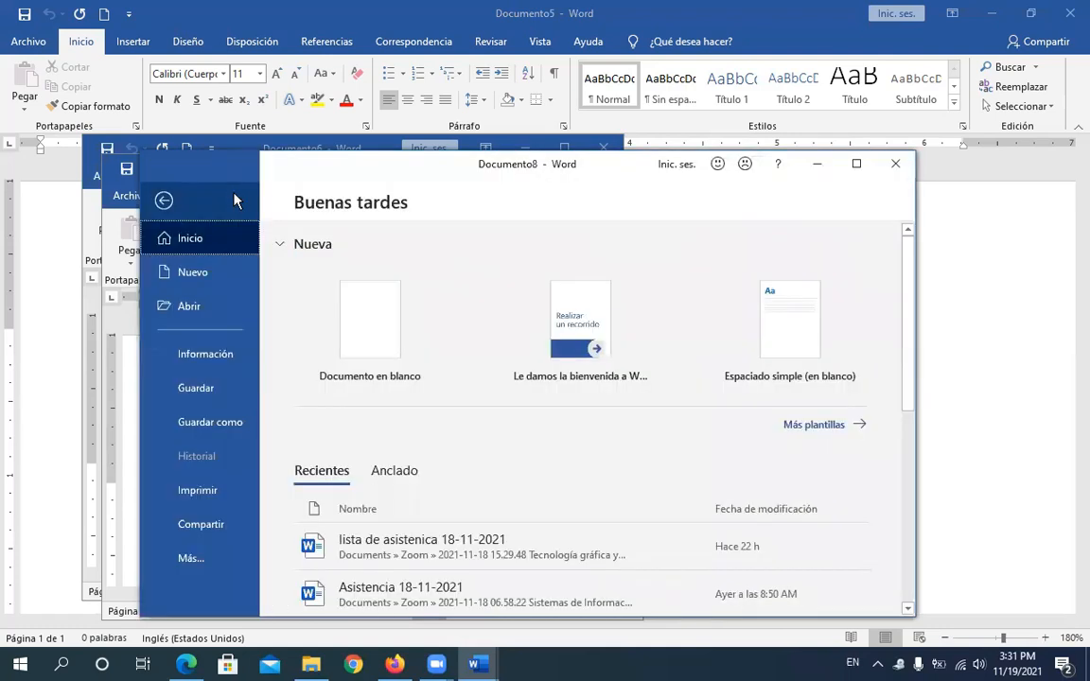
{"action": "left_click", "coordinate": [236, 199]}
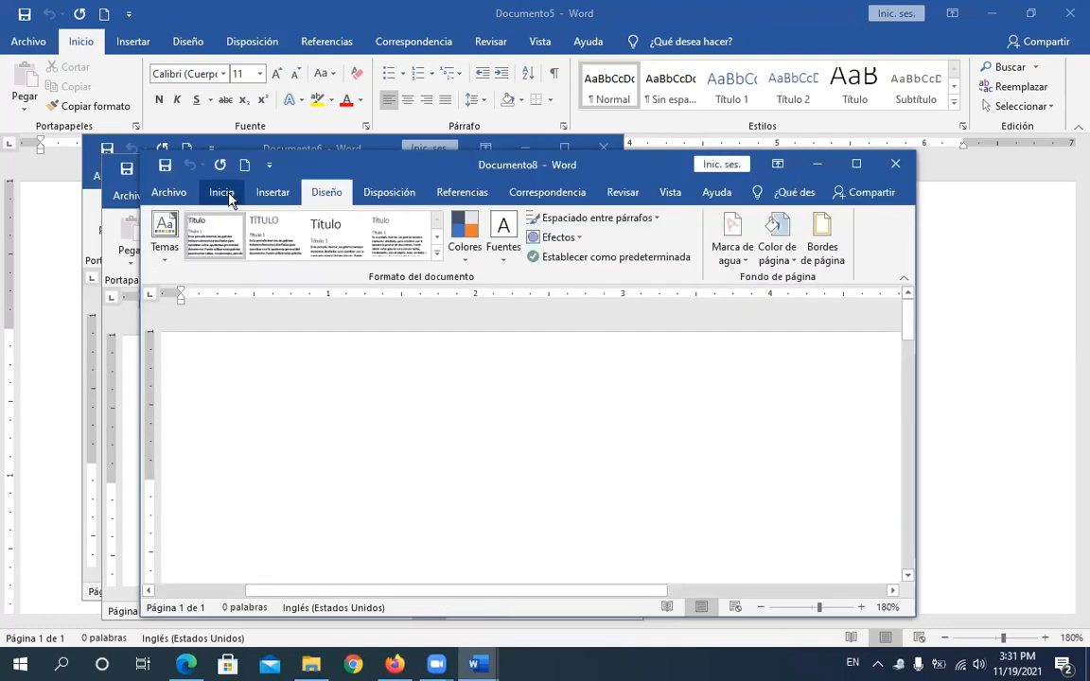
{"action": "left_click", "coordinate": [227, 194]}
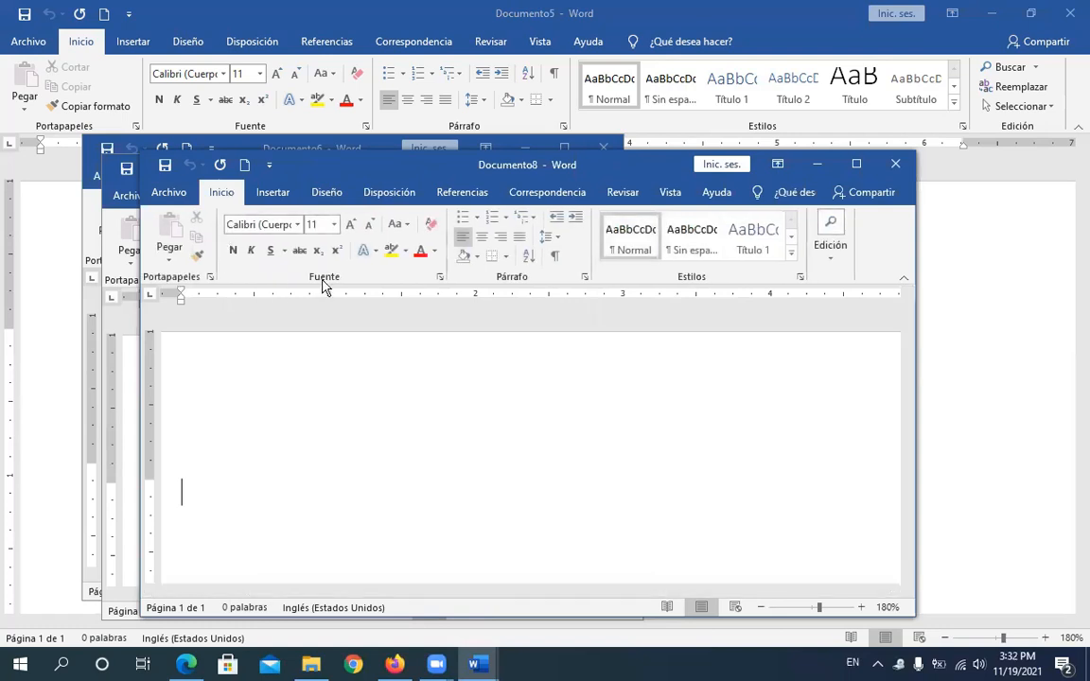
Step: Review the font formatting commands and the list of available fonts, keeping the current font
{"action": "left_click", "coordinate": [232, 249]}
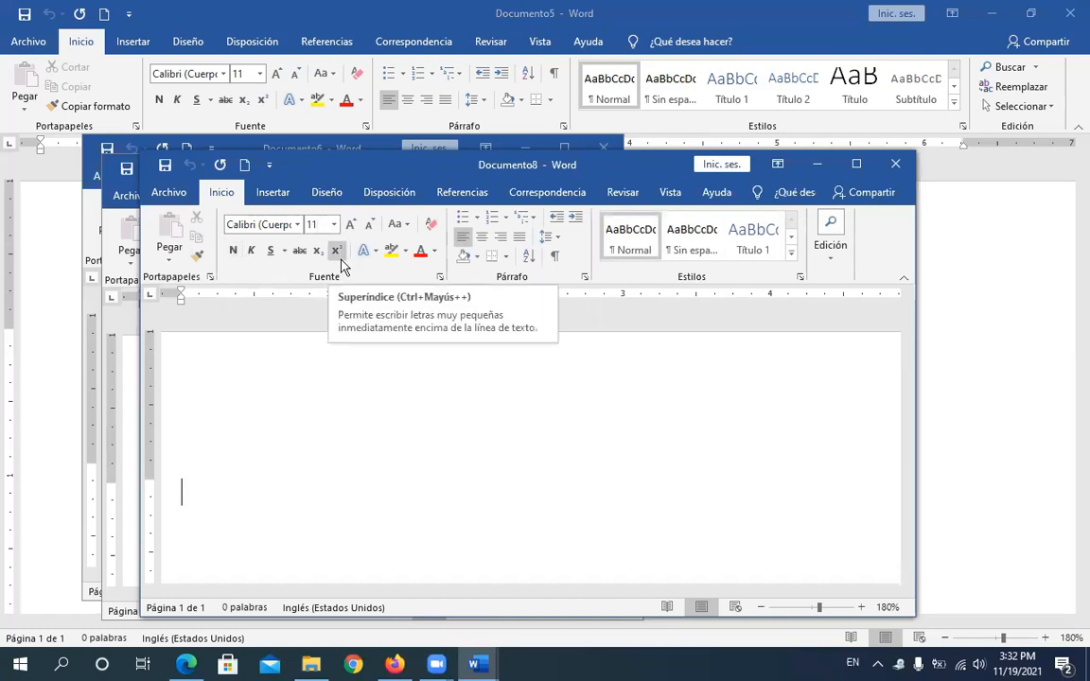
{"action": "left_click", "coordinate": [251, 249]}
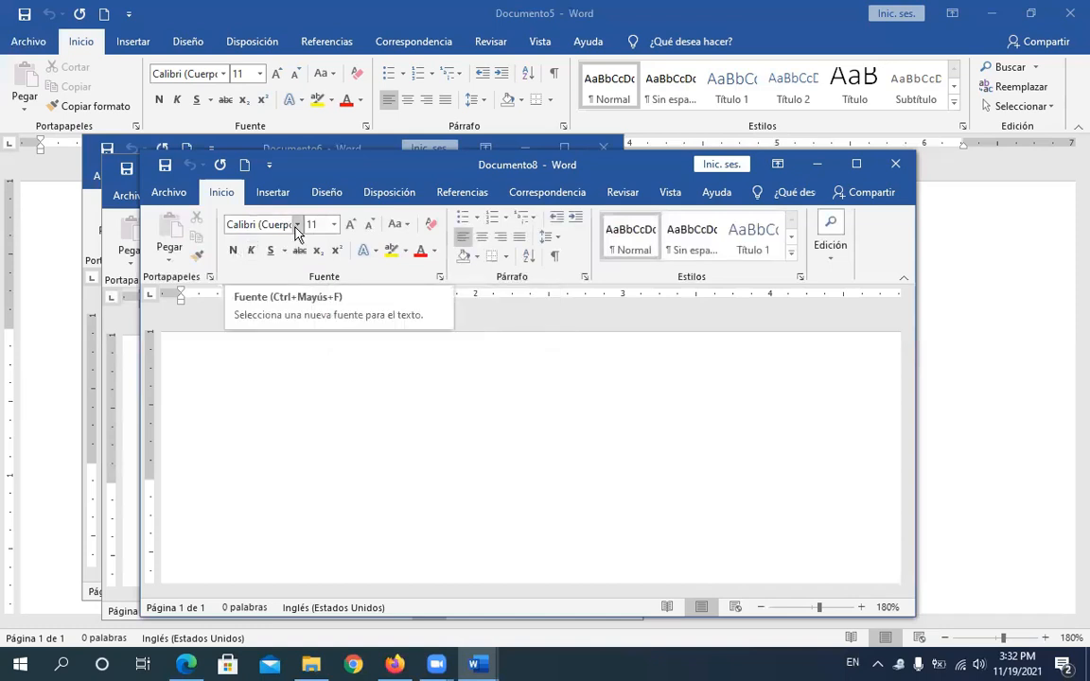
{"action": "left_click", "coordinate": [296, 227]}
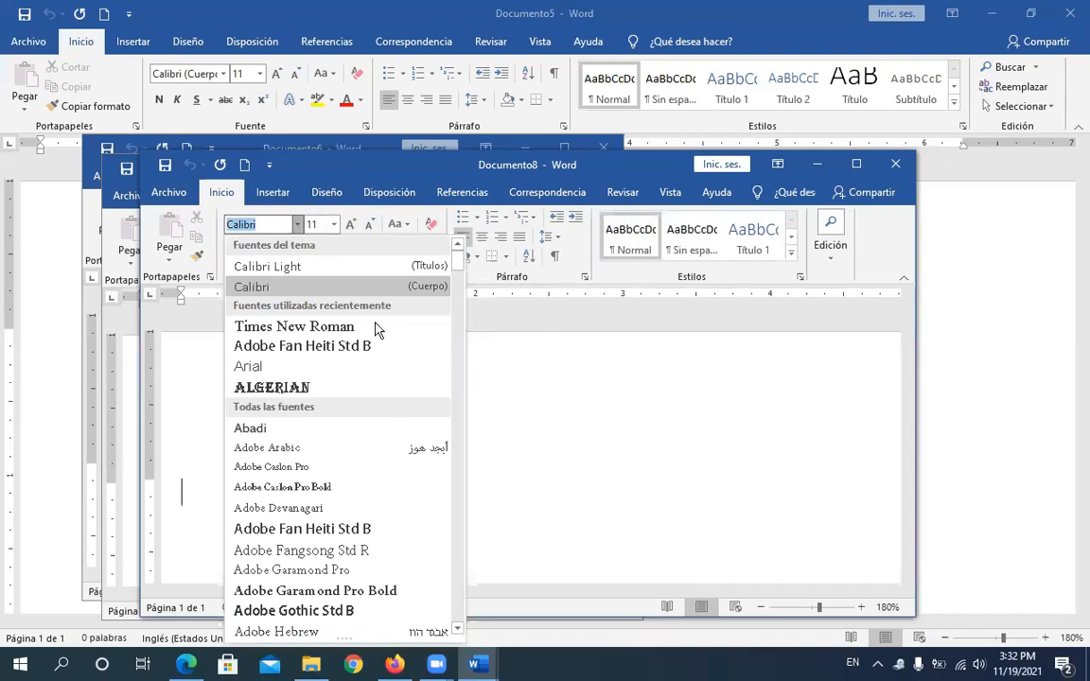
{"action": "left_click", "coordinate": [531, 420]}
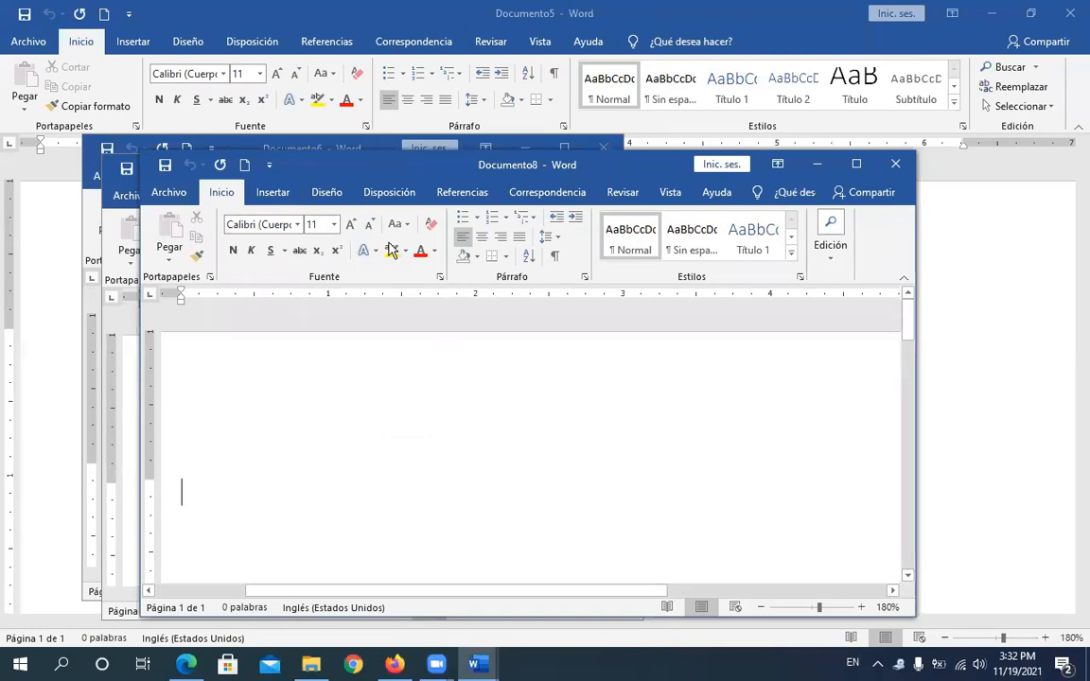
Step: Review the page layout and view commands, and maximize Documento8 with the view commands displayed
{"action": "left_click", "coordinate": [389, 194]}
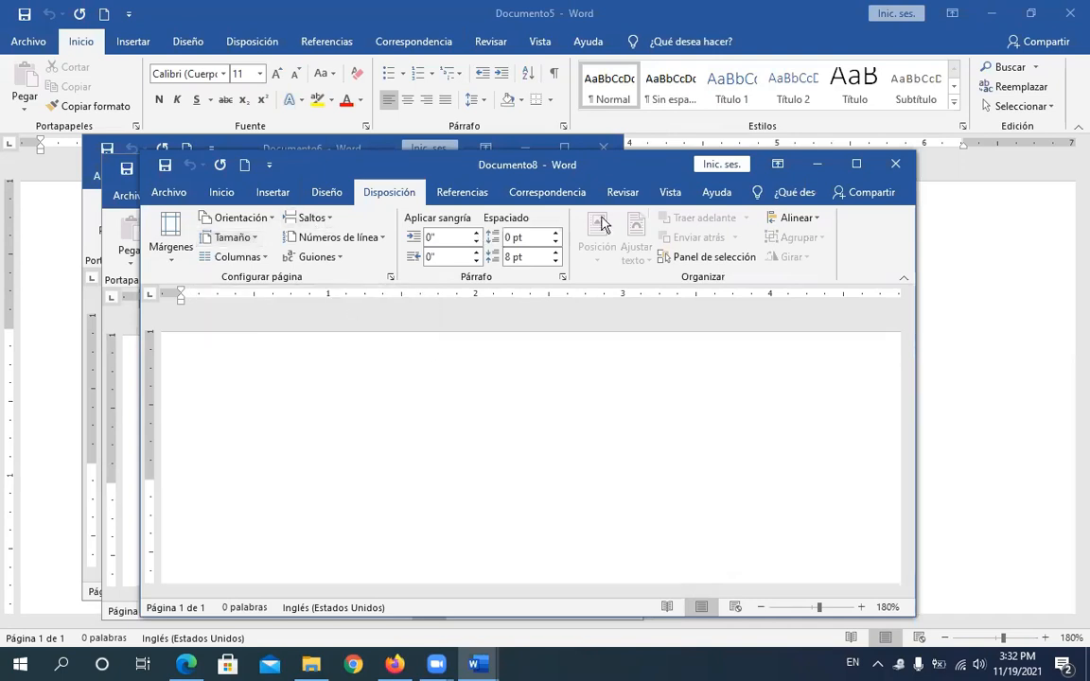
{"action": "left_click", "coordinate": [669, 194]}
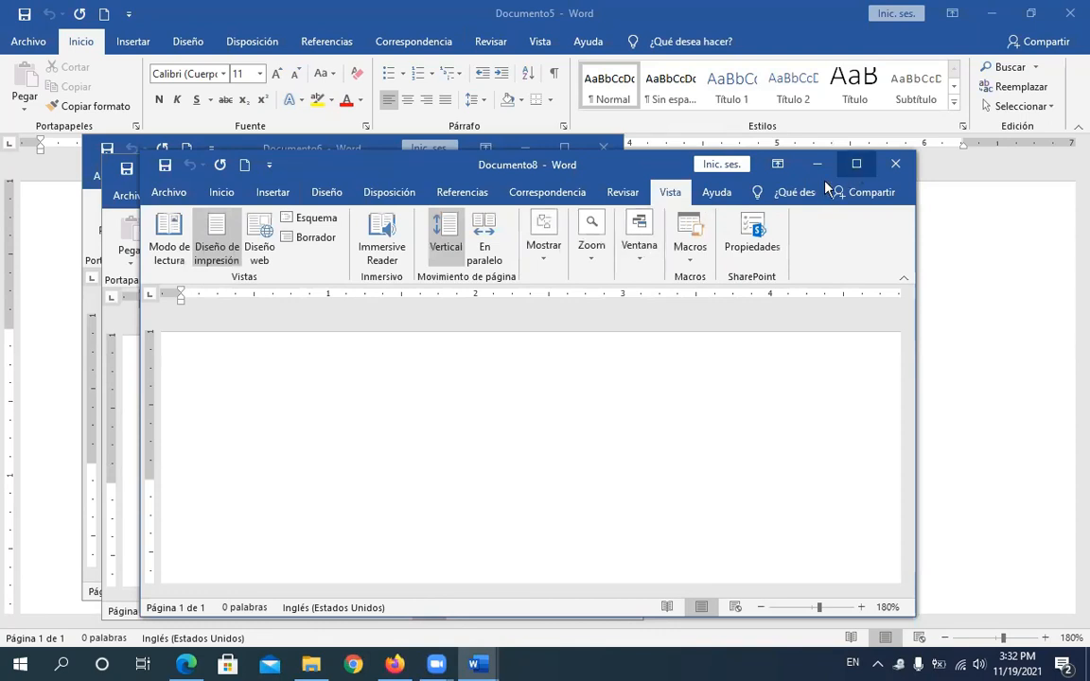
{"action": "double_click", "coordinate": [748, 163]}
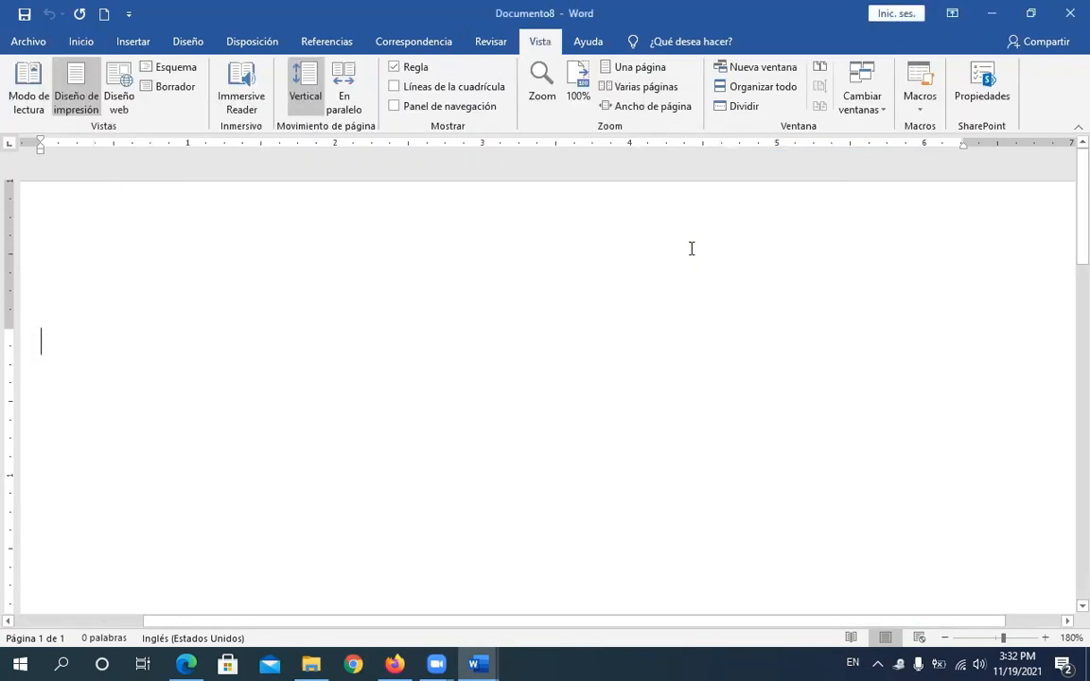
Step: Hide the rulers and show them again, and display the page gridlines across the document before hiding them
{"action": "left_click", "coordinate": [410, 69]}
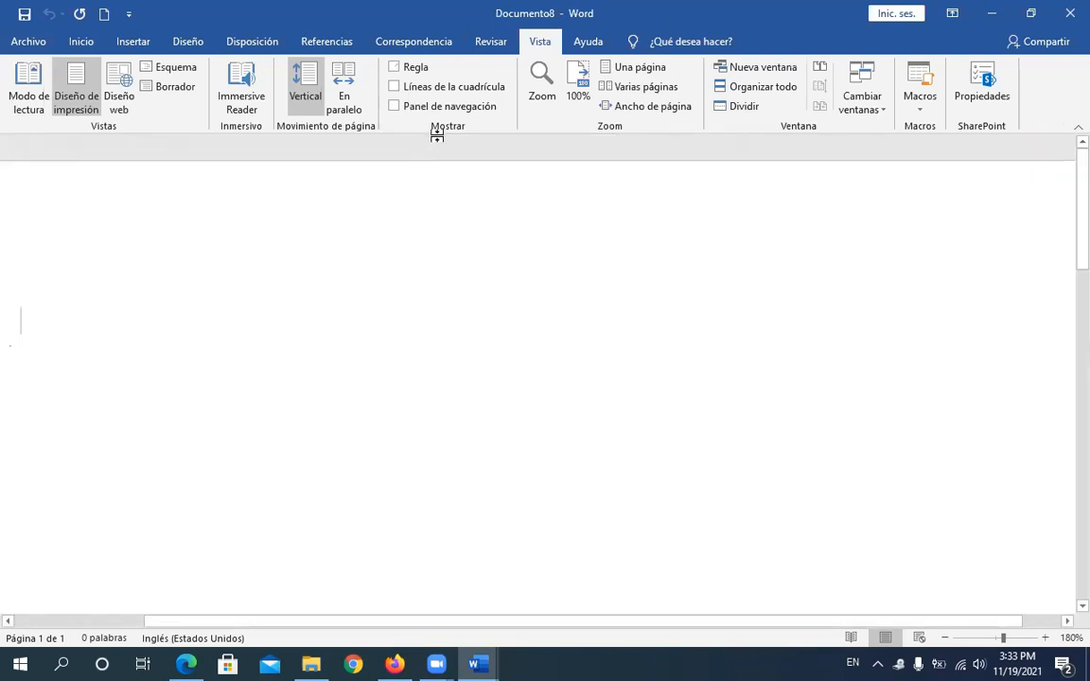
{"action": "left_click", "coordinate": [395, 69]}
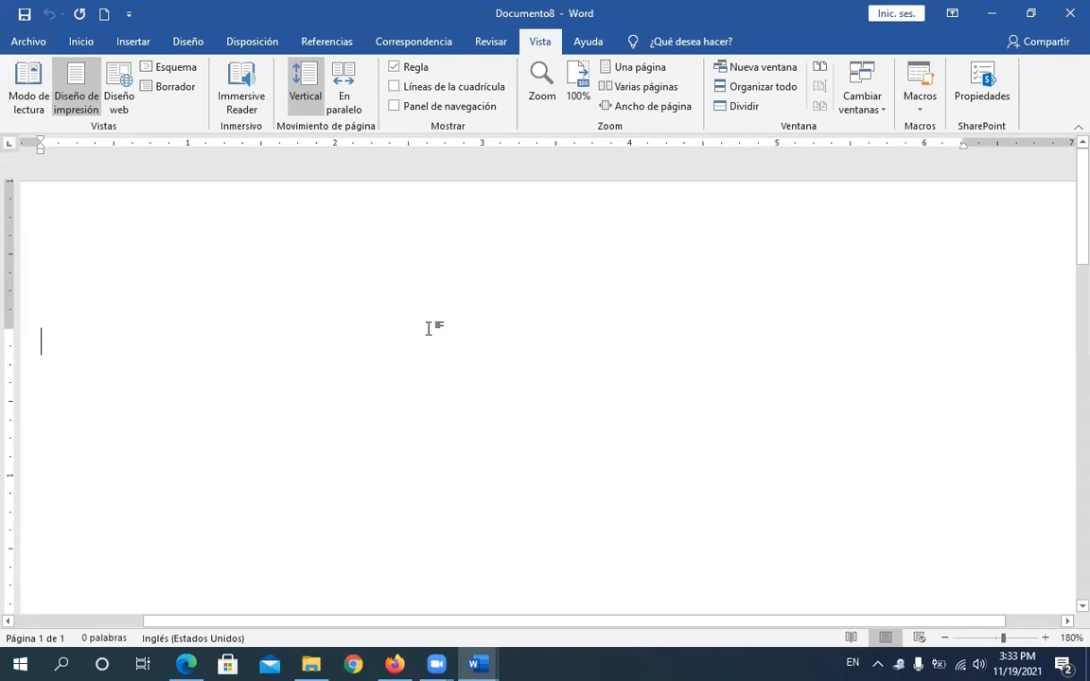
{"action": "left_click", "coordinate": [396, 92]}
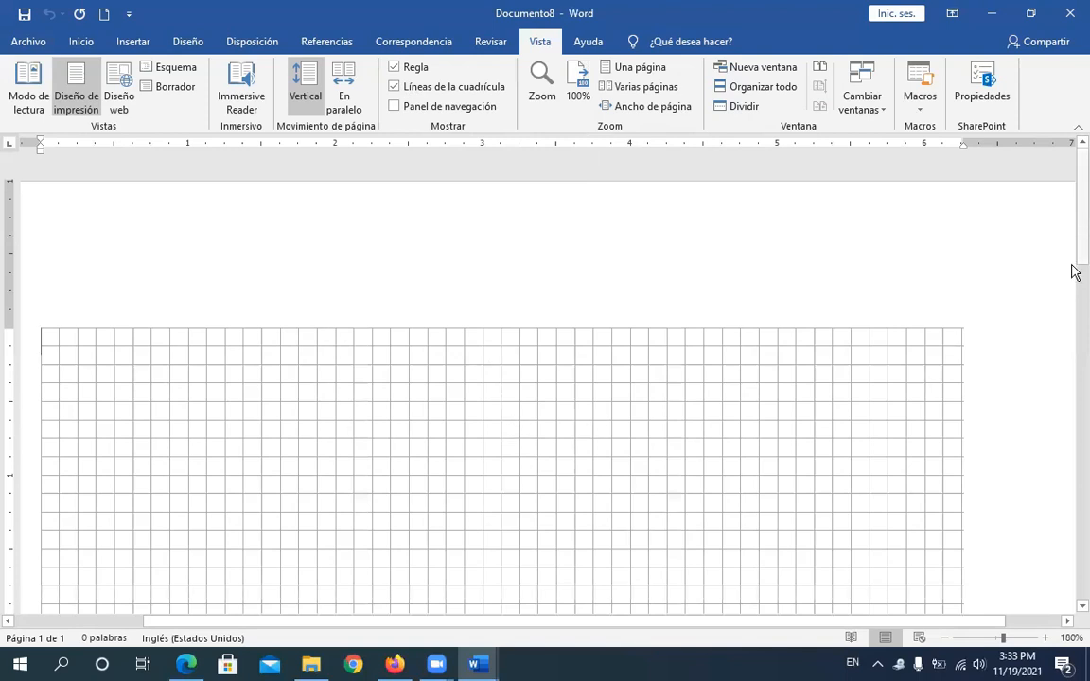
{"action": "scroll", "coordinate": [1073, 269], "scroll_direction": "down", "scroll_amount": 1}
{"action": "scroll", "coordinate": [1075, 282], "scroll_direction": "down", "scroll_amount": 1}
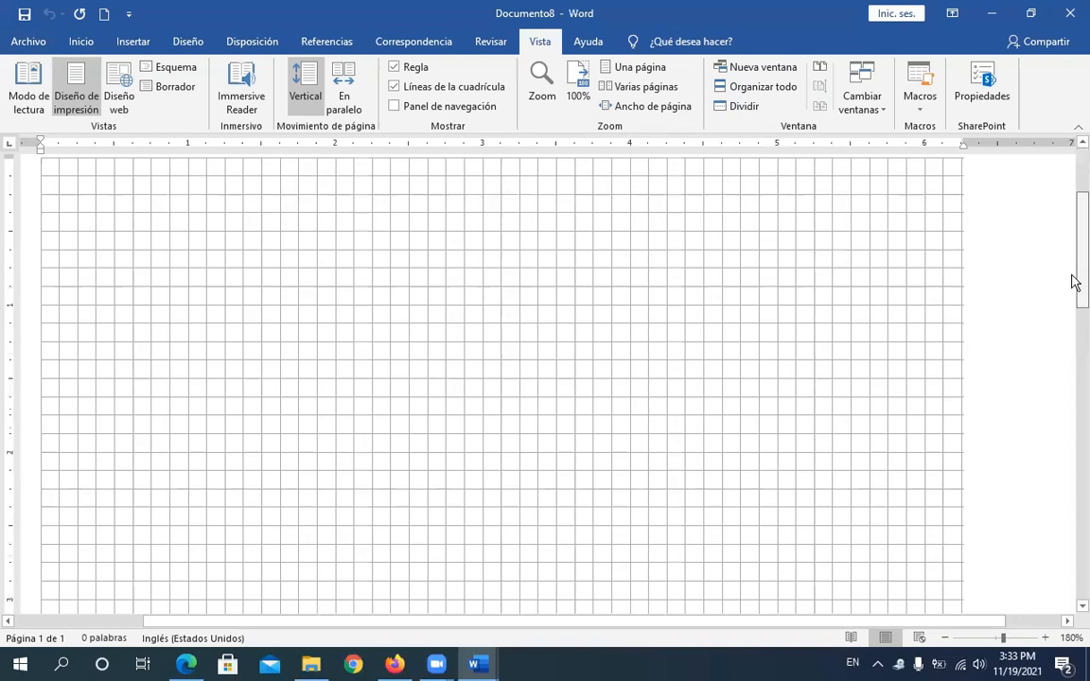
{"action": "scroll", "coordinate": [1074, 265], "scroll_direction": "up", "scroll_amount": 1}
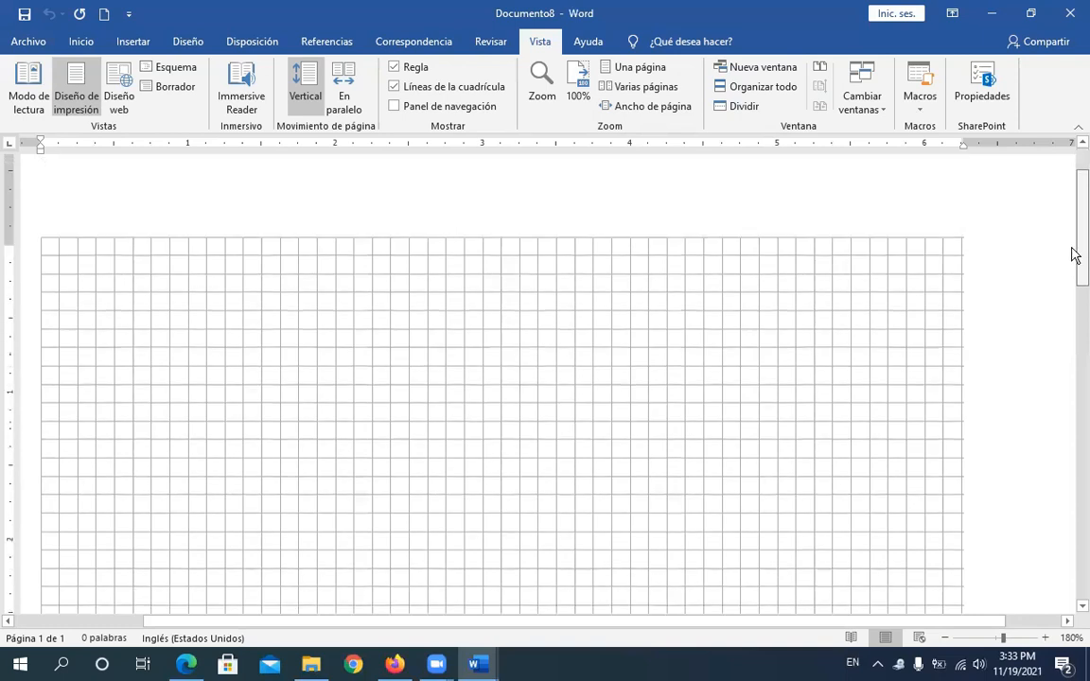
{"action": "scroll", "coordinate": [1074, 255], "scroll_direction": "up", "scroll_amount": 1}
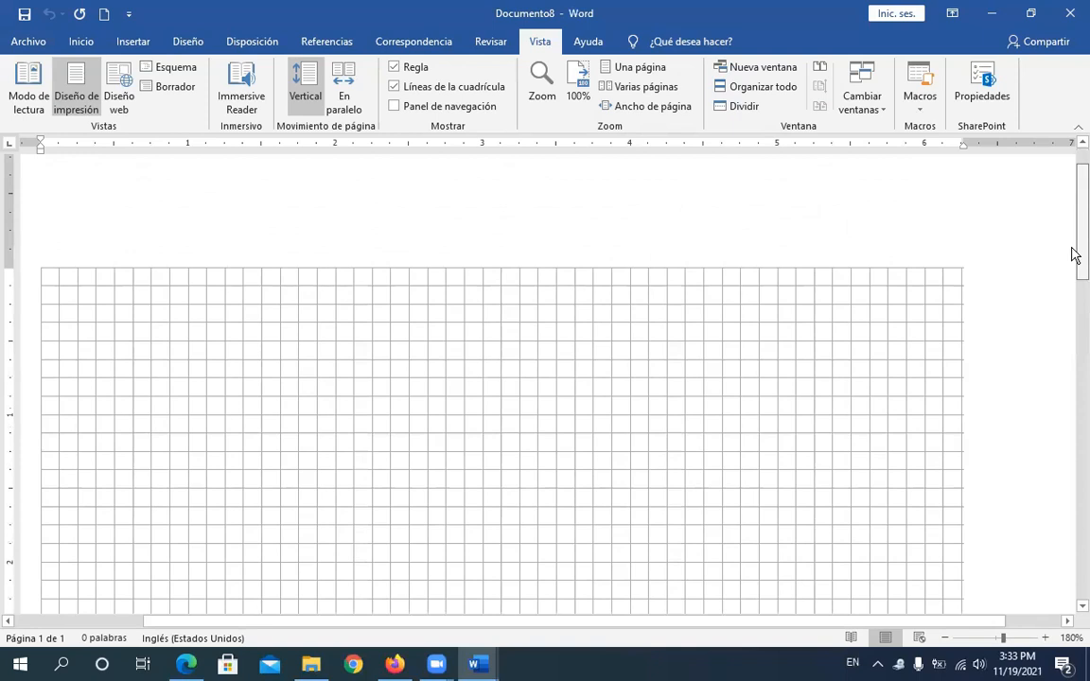
{"action": "scroll", "coordinate": [1074, 255], "scroll_direction": "up", "scroll_amount": 1}
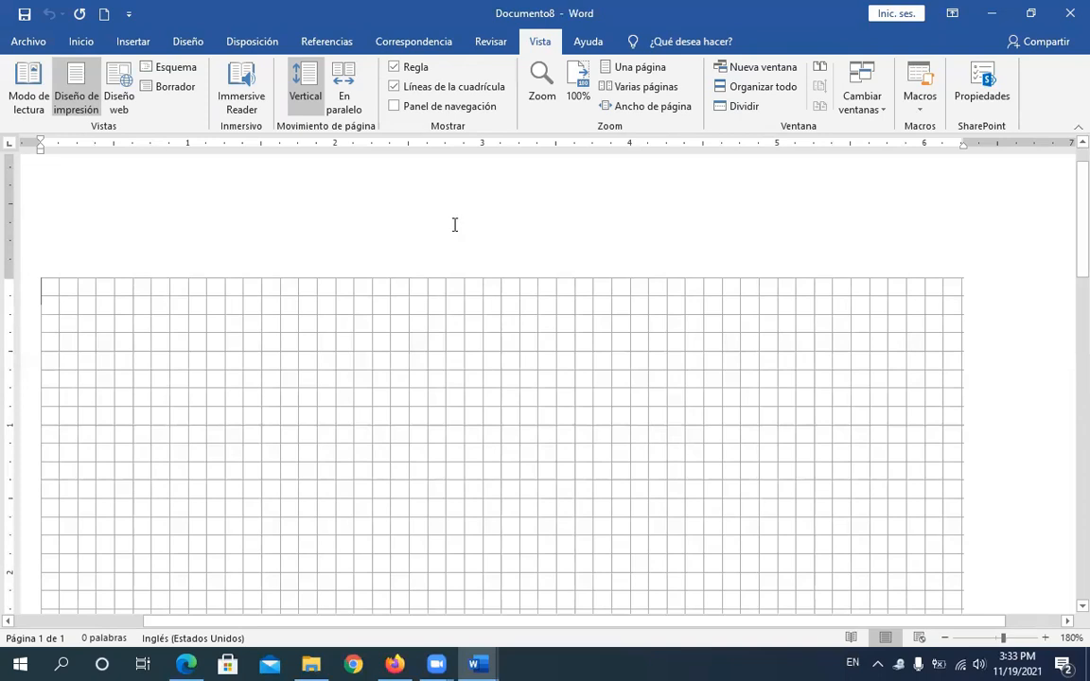
{"action": "left_click", "coordinate": [396, 87]}
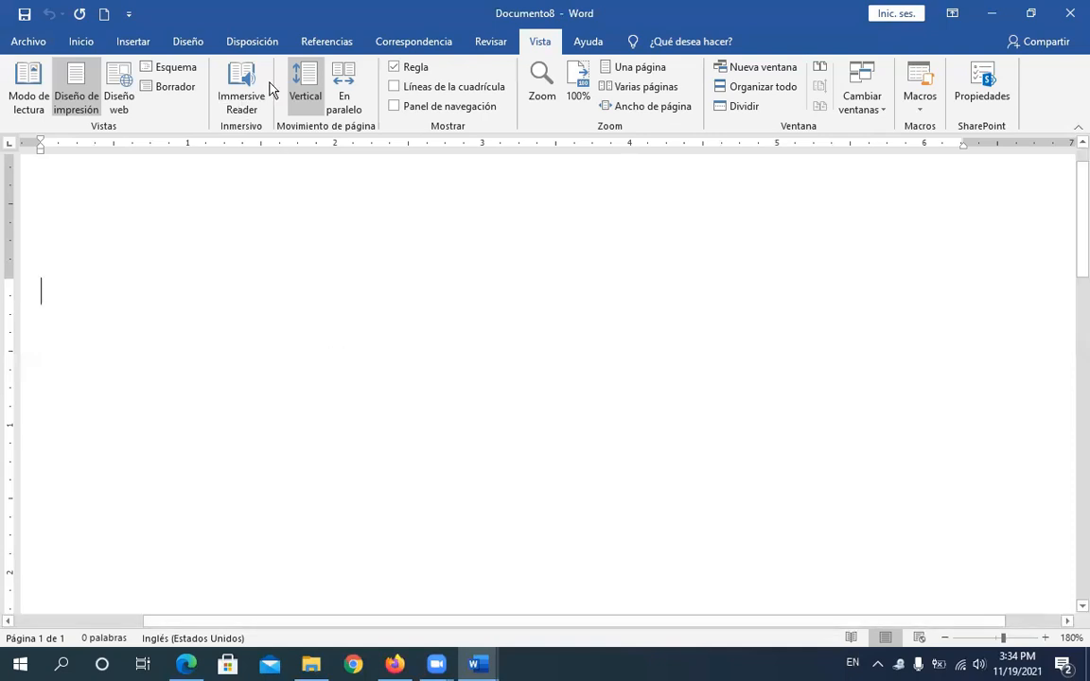
{"action": "left_click", "coordinate": [542, 85]}
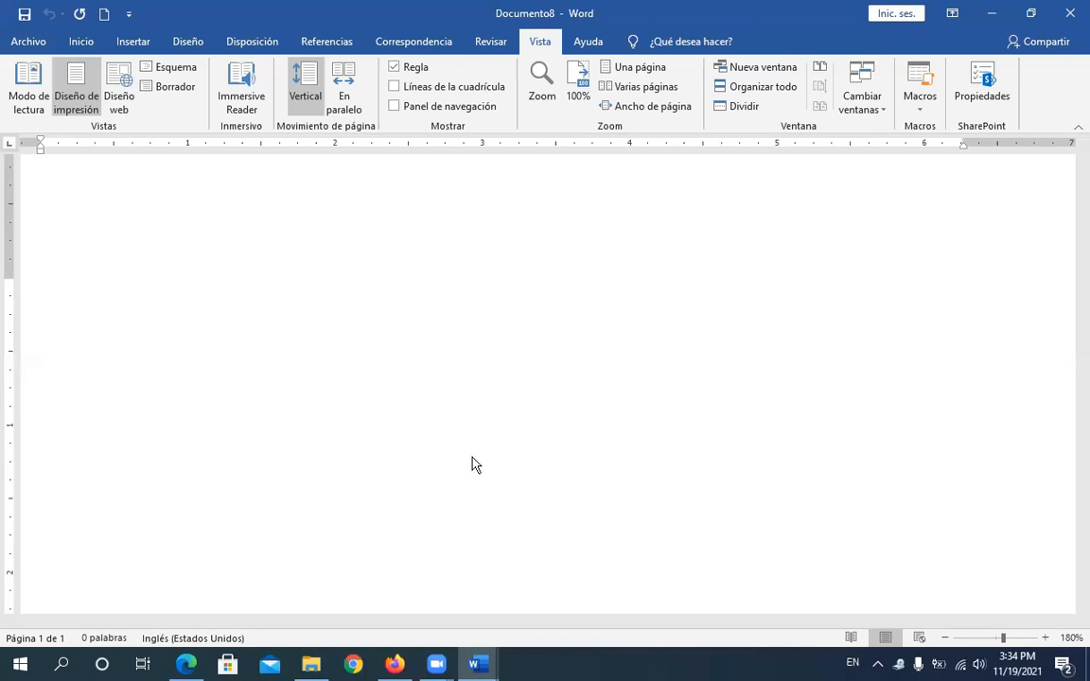
Step: Display the access-key hints and use them to reach the insertion commands and open the shapes gallery
{"action": "key", "text": "alt"}
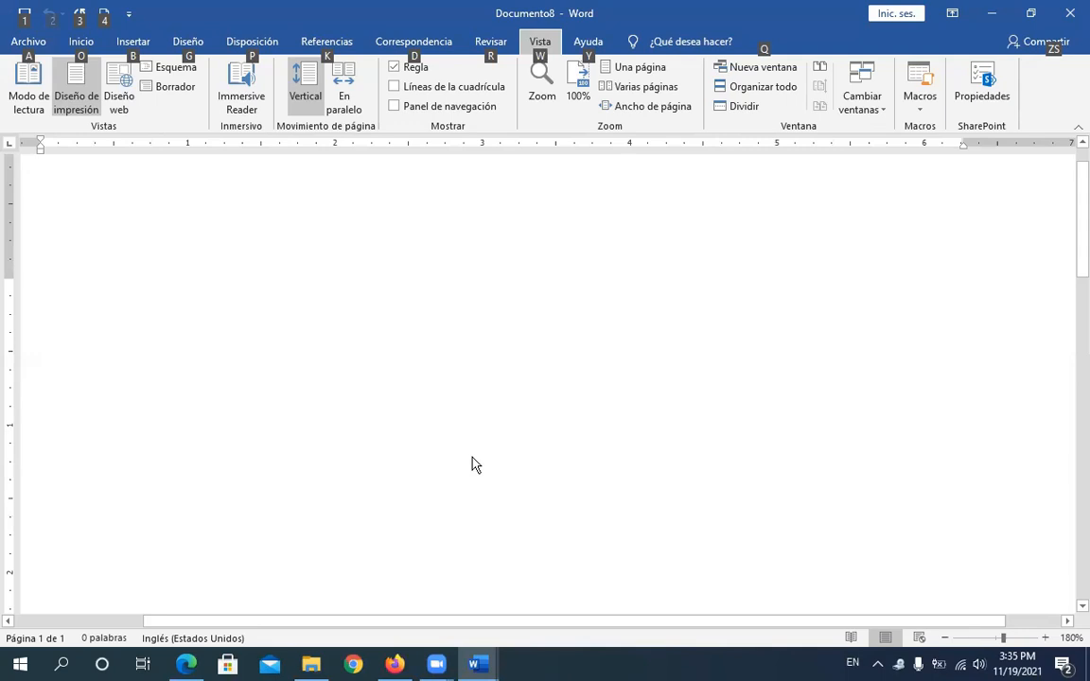
{"action": "key", "text": "Escape"}
{"action": "key", "text": "b"}
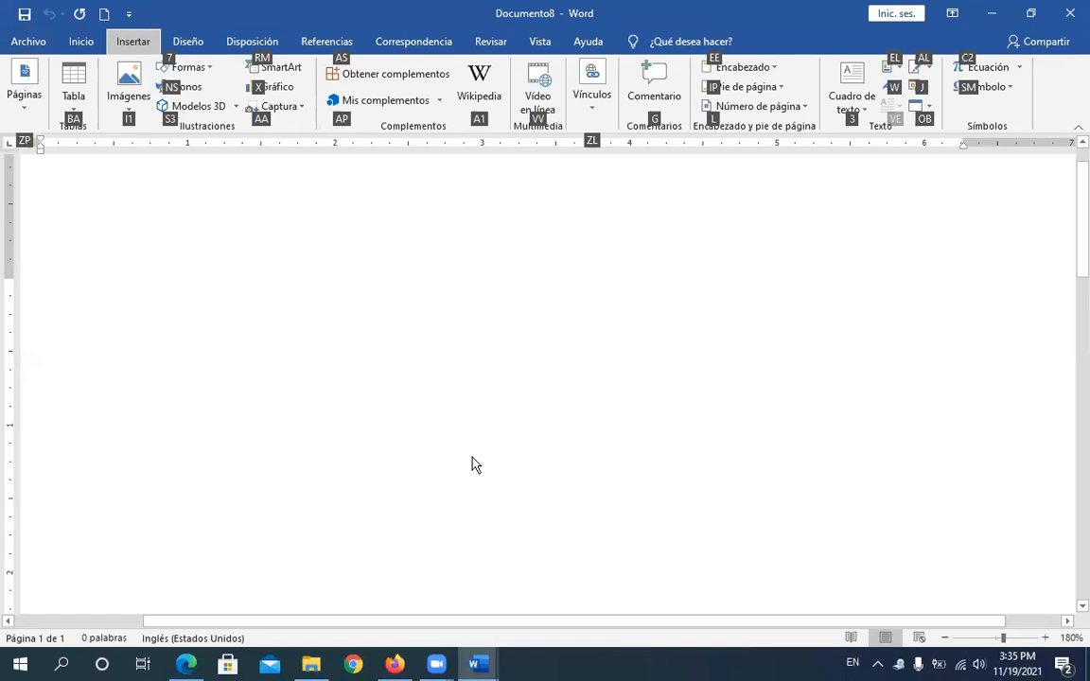
{"action": "key", "text": "7"}
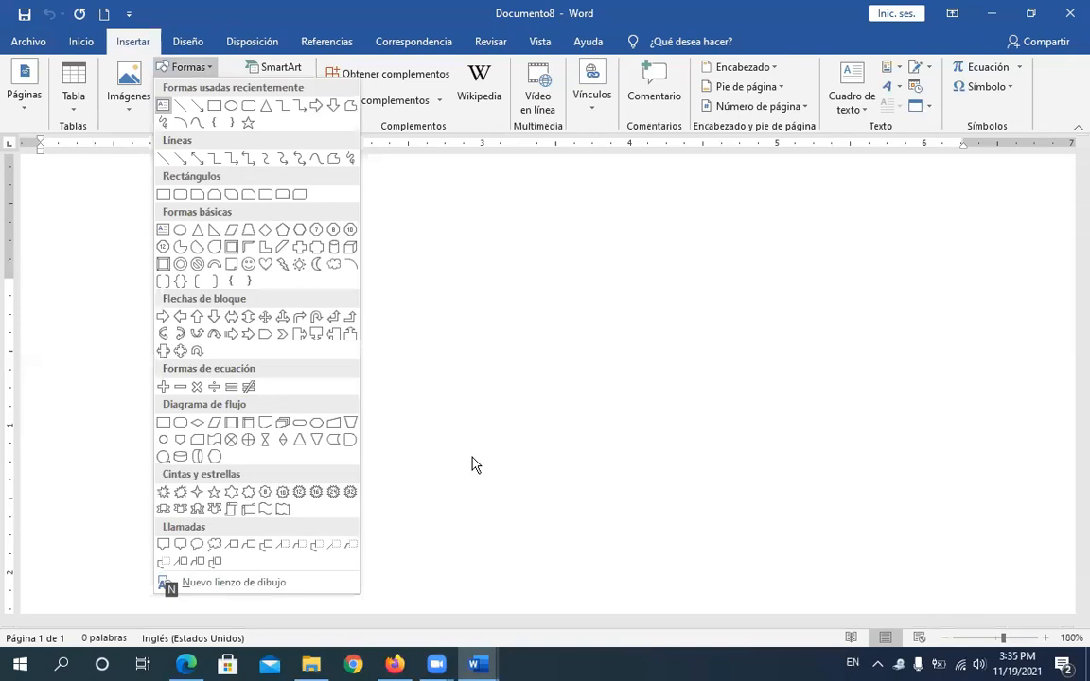
Step: Browse the shape categories in the gallery from the keyboard and close it without inserting a shape
{"action": "key", "text": "Down"}
{"action": "key", "text": "Right"}
{"action": "key", "text": "Down"}
{"action": "key", "text": "Right"}
{"action": "key", "text": "Right"}
{"action": "key", "text": "Right"}
{"action": "key", "text": "Right"}
{"action": "key", "text": "Right"}
{"action": "key", "text": "Right"}
{"action": "key", "text": "Down"}
{"action": "key", "text": "Down"}
{"action": "key", "text": "Down"}
{"action": "key", "text": "Right"}
{"action": "key", "text": "Down"}
{"action": "key", "text": "Left"}
{"action": "key", "text": "Left"}
{"action": "key", "text": "Up"}
{"action": "key", "text": "Left"}
{"action": "key", "text": "Left"}
{"action": "key", "text": "Left"}
{"action": "key", "text": "Up"}
{"action": "key", "text": "Down"}
{"action": "left_click", "coordinate": [475, 464]}
Step: Display the access-key hints for the insertion commands again and dismiss them level by level
{"action": "key", "text": "alt"}
{"action": "key", "text": "b"}
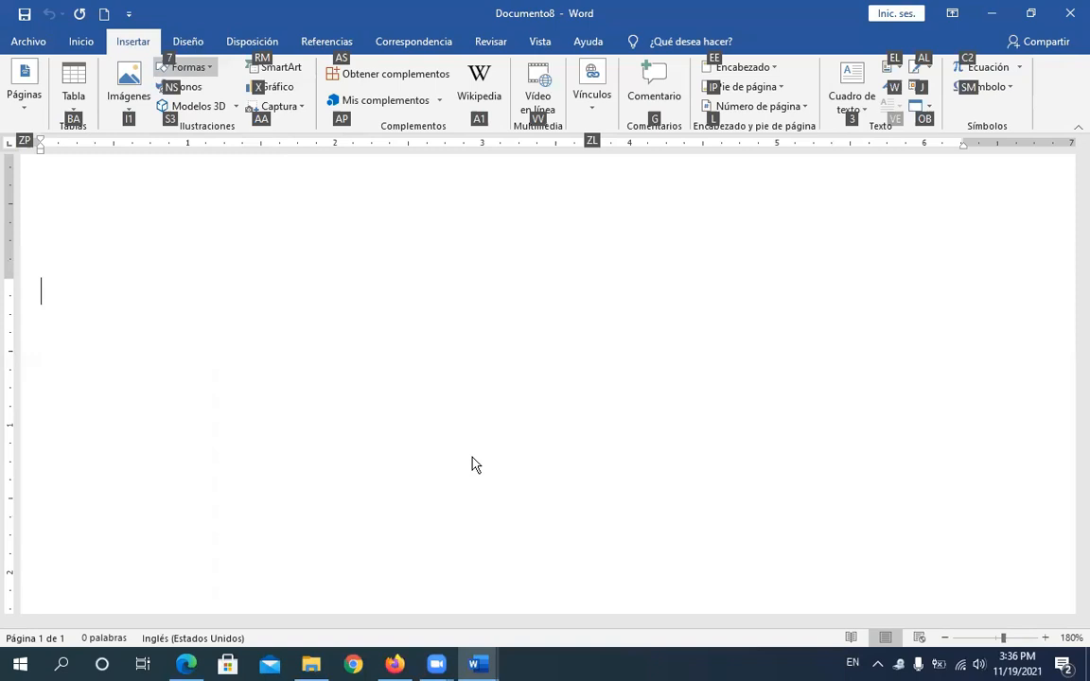
{"action": "key", "text": "Escape"}
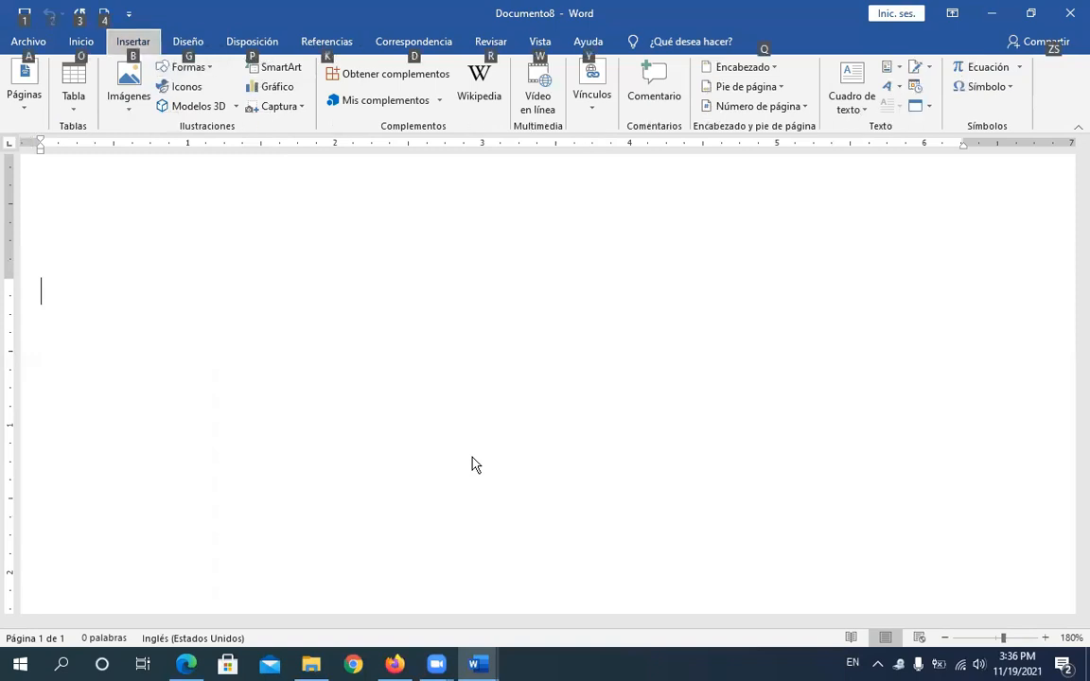
{"action": "key", "text": "Escape"}
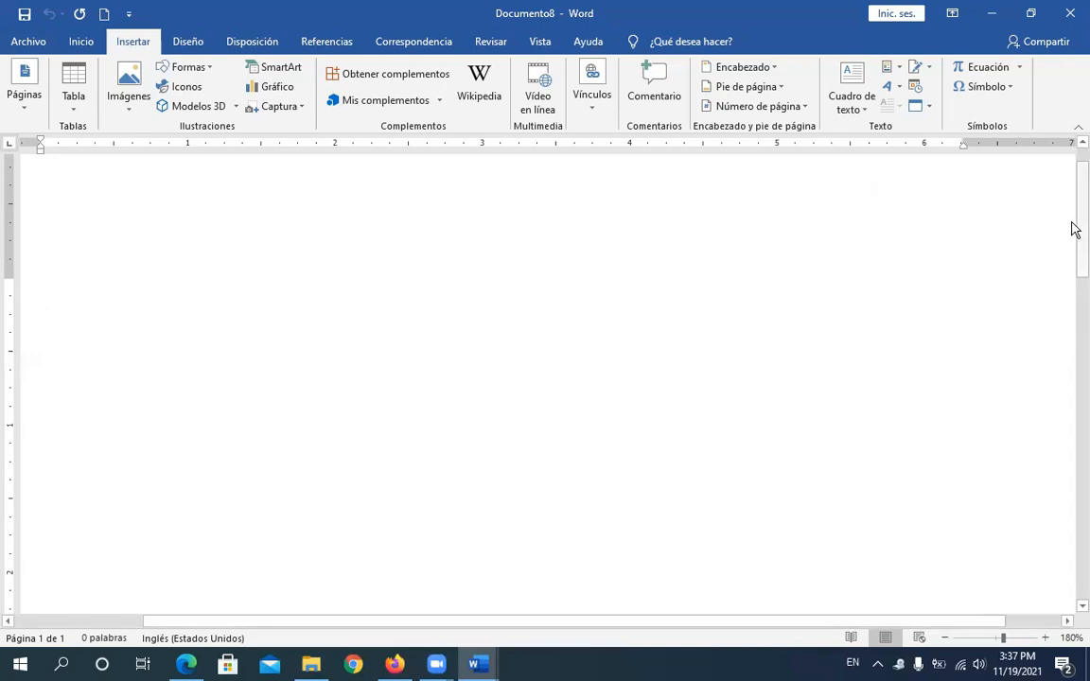
Step: Toggle the access-key hints on and off, use them to reach the basic formatting commands, and dismiss the hints
{"action": "scroll", "coordinate": [1074, 209], "scroll_direction": "up", "scroll_amount": 1}
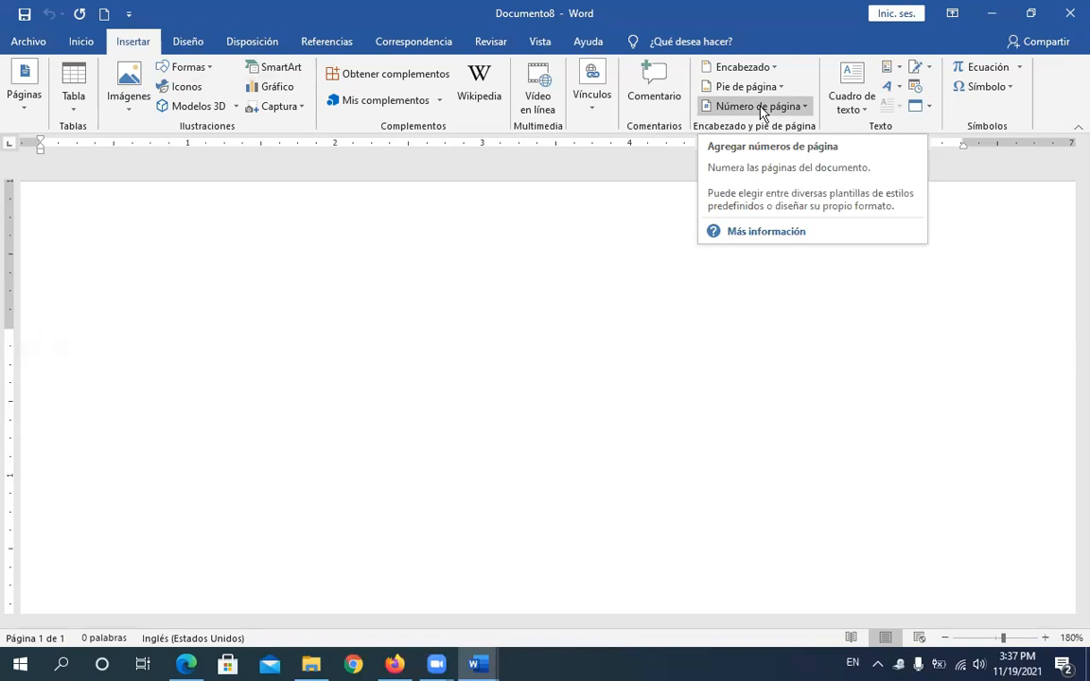
{"action": "key", "text": "alt"}
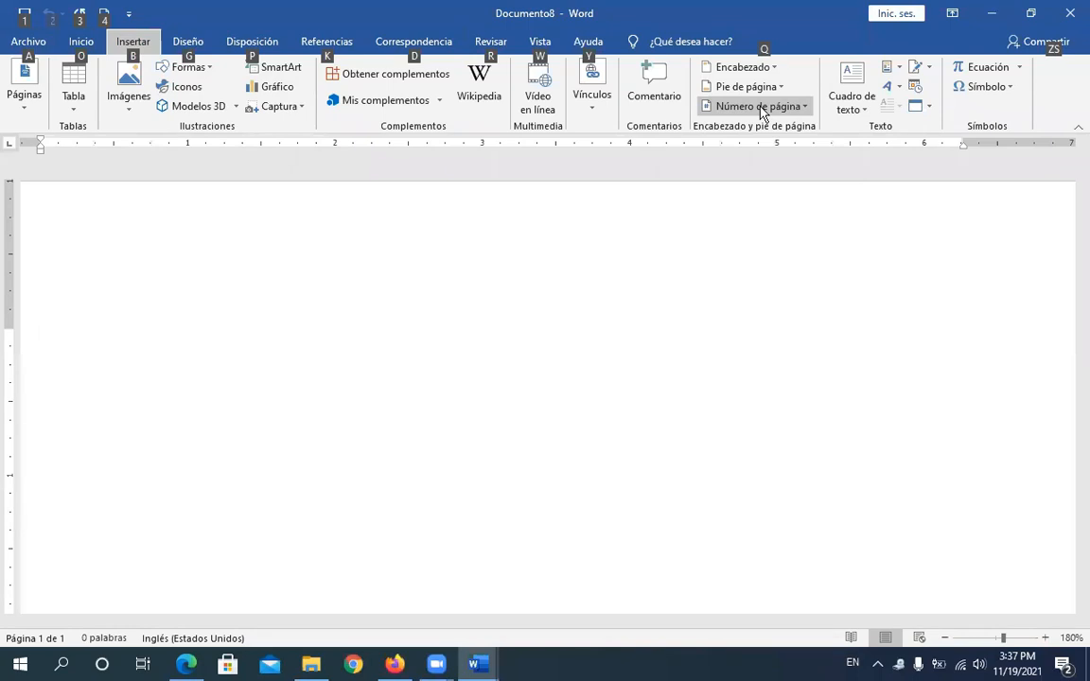
{"action": "key", "text": "alt"}
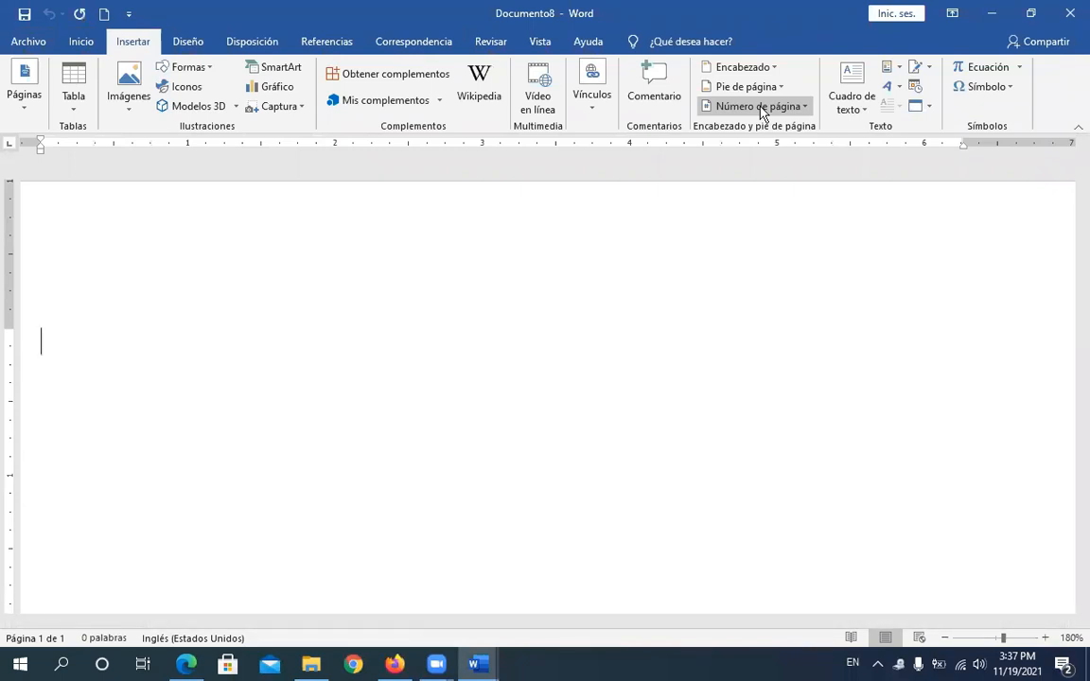
{"action": "key", "text": "alt"}
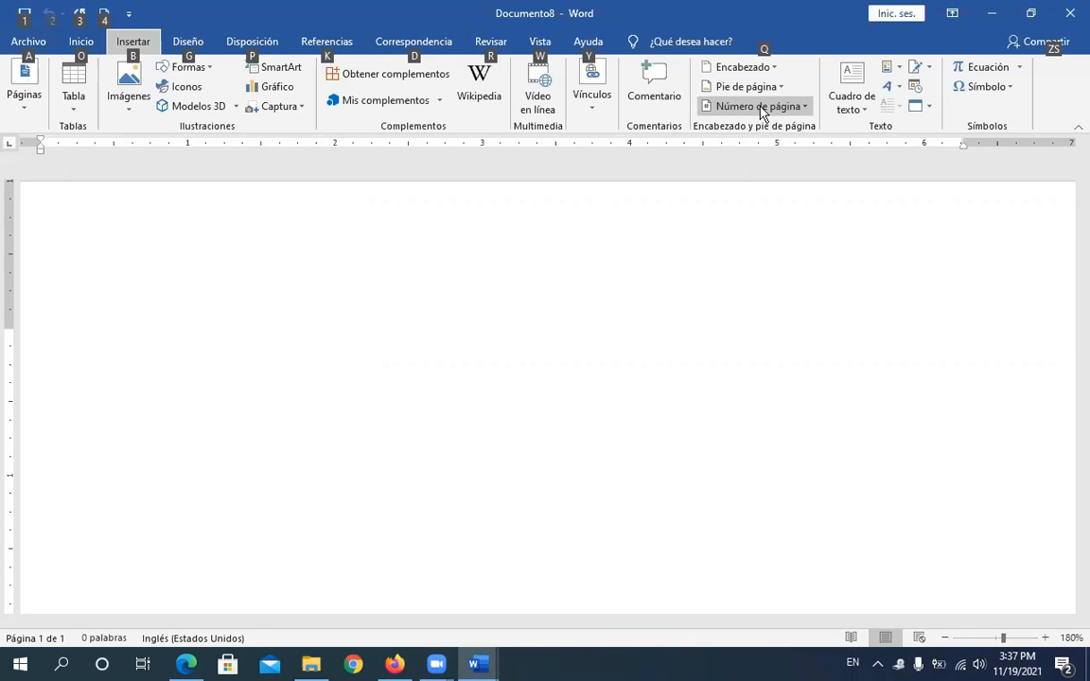
{"action": "key", "text": "o"}
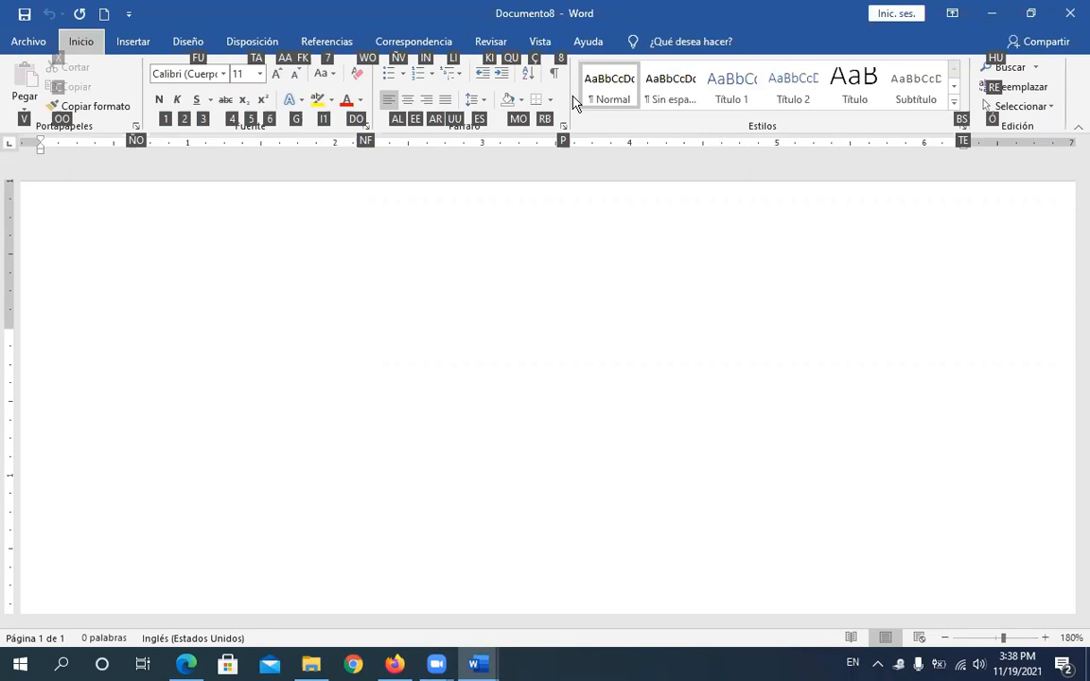
{"action": "left_click", "coordinate": [556, 373]}
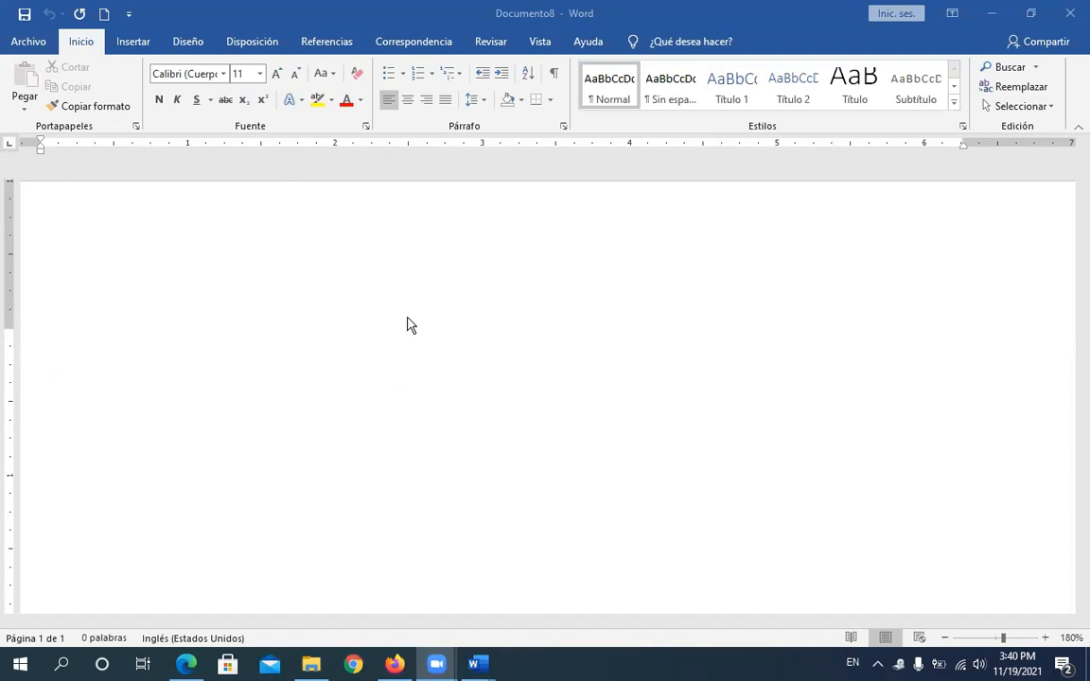
Step: Turn Documento8 into a floating window, display its view commands, and maximize the window again
{"action": "left_click", "coordinate": [165, 16]}
{"action": "left_click_drag", "start_coordinate": [165, 16], "coordinate": [218, 142]}
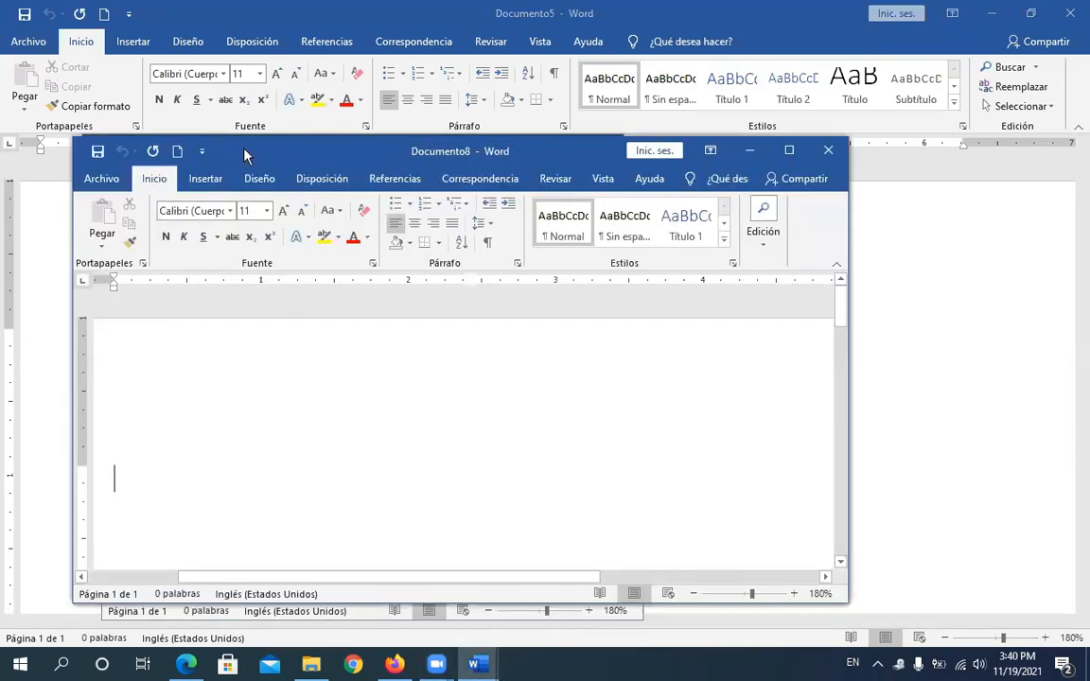
{"action": "left_click", "coordinate": [603, 181]}
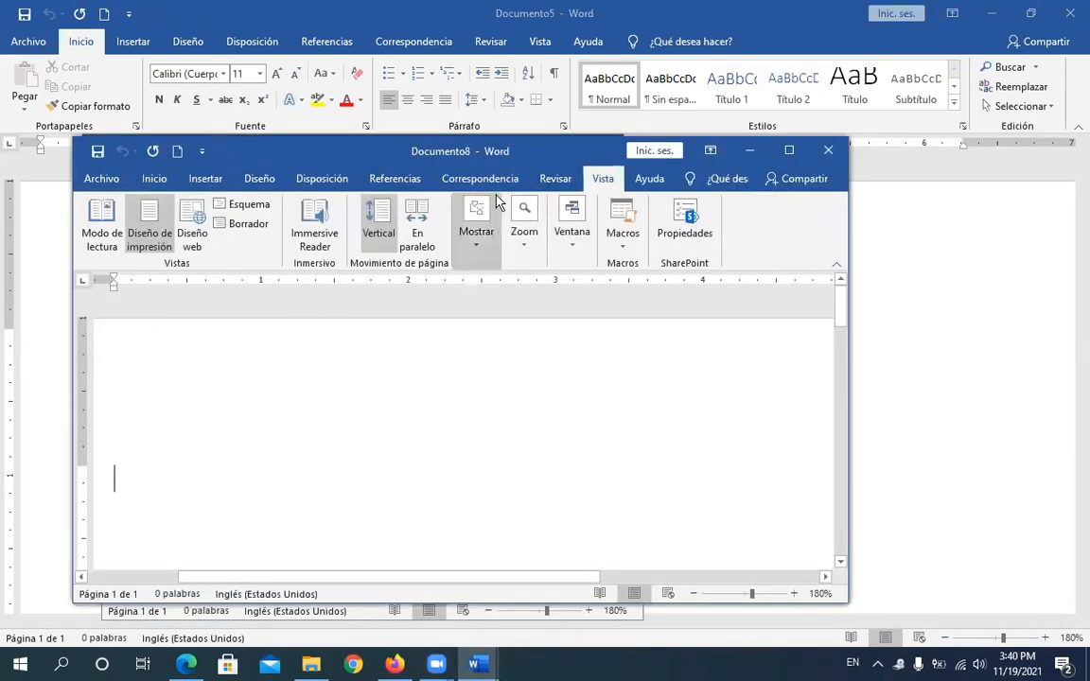
{"action": "left_click", "coordinate": [787, 150]}
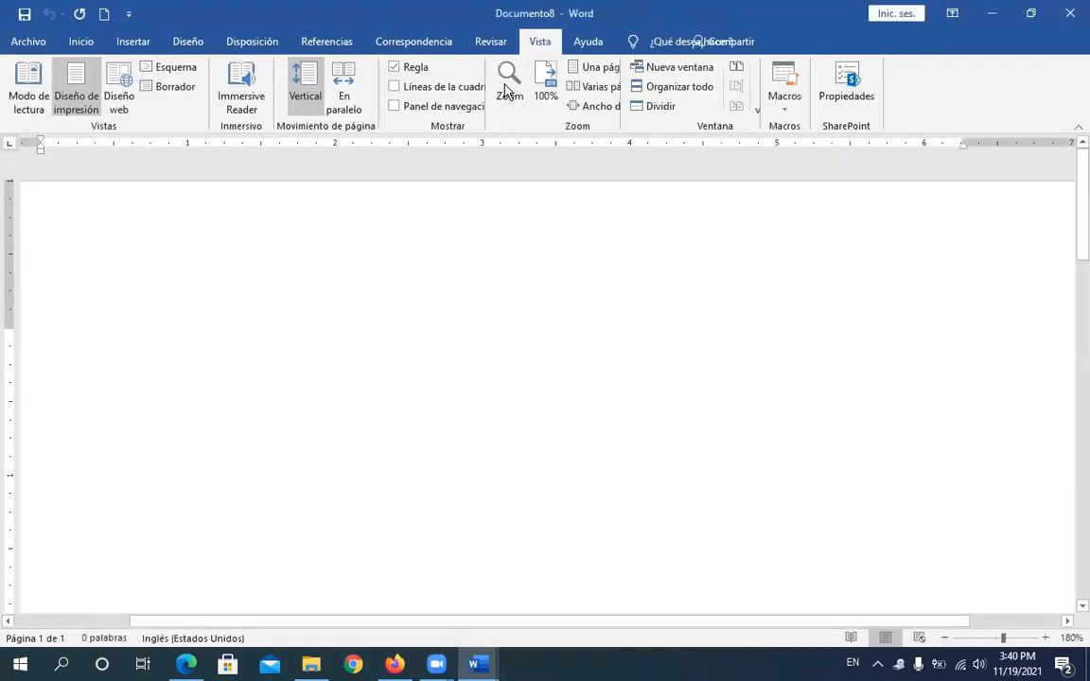
Step: Hide the ruler, show it again, and look over the blank page
{"action": "left_click", "coordinate": [407, 80]}
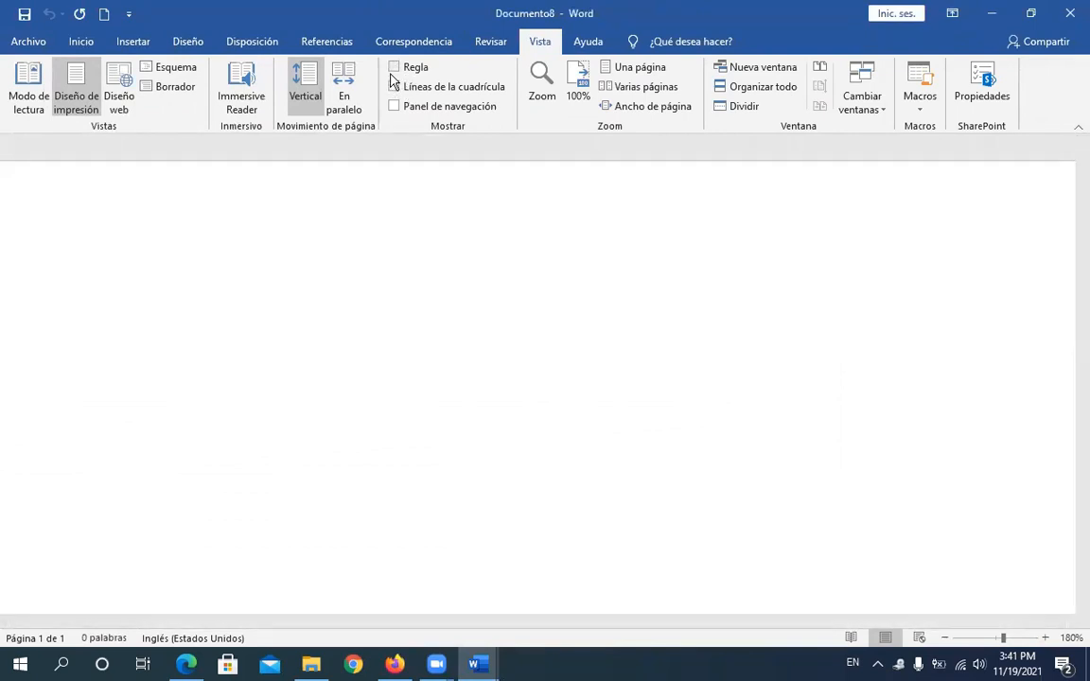
{"action": "left_click", "coordinate": [394, 67]}
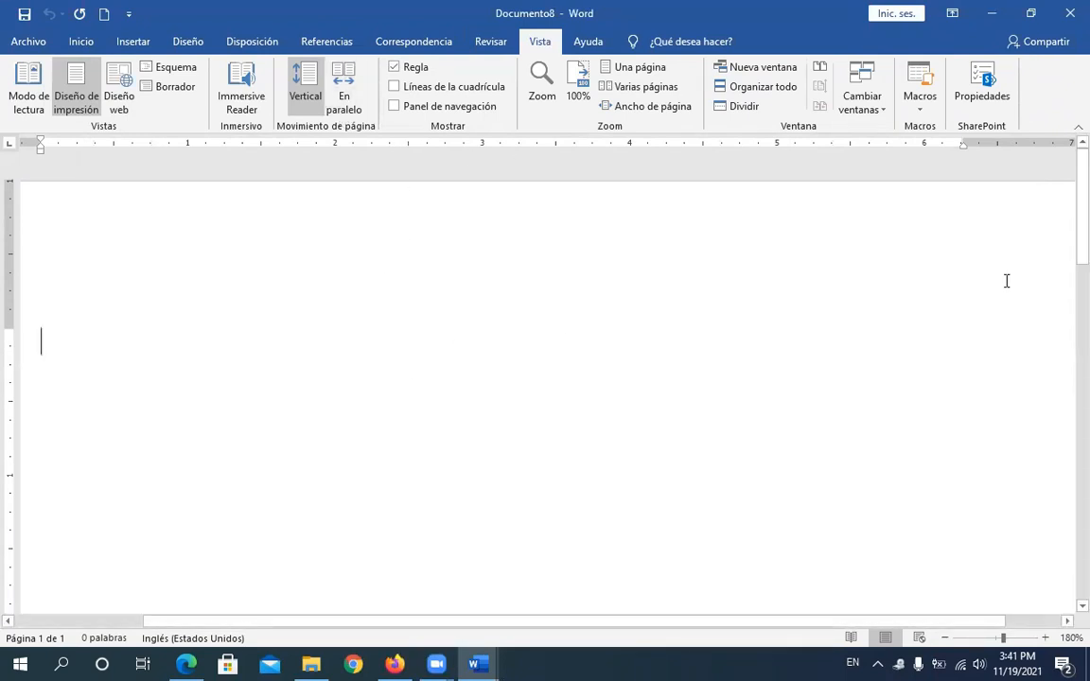
{"action": "scroll", "coordinate": [1073, 284], "scroll_direction": "down", "scroll_amount": 5}
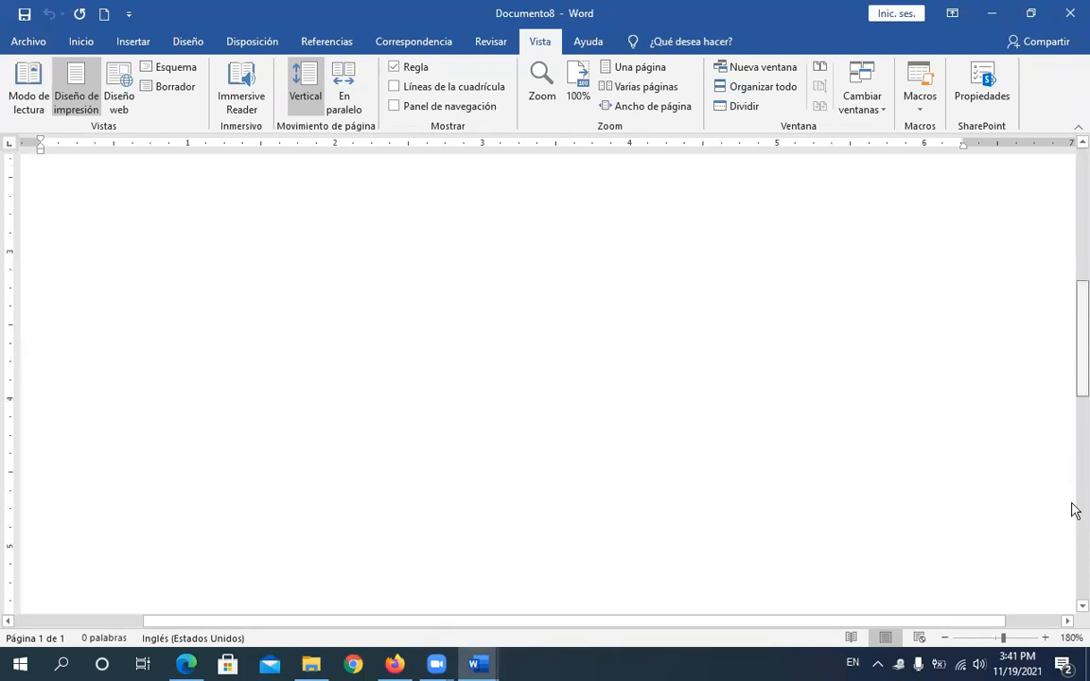
{"action": "scroll", "coordinate": [1074, 511], "scroll_direction": "up", "scroll_amount": 5}
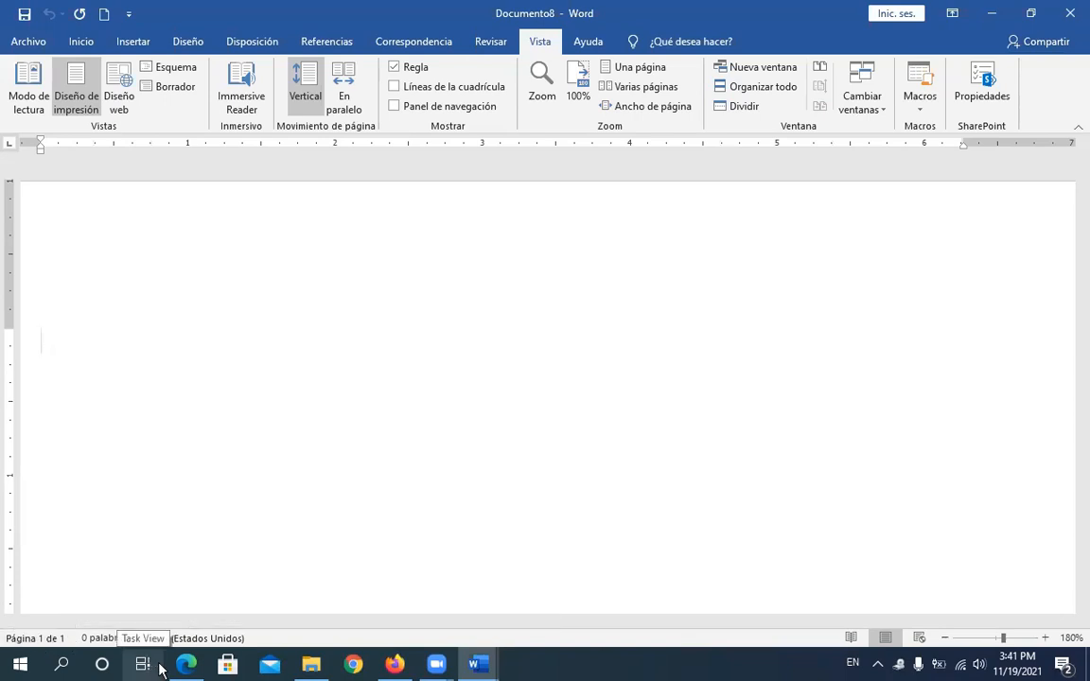
Step: Fill the blank document with sample text by entering =rand(50)
{"action": "type", "text": "="}
{"action": "key", "text": "BackSpace"}
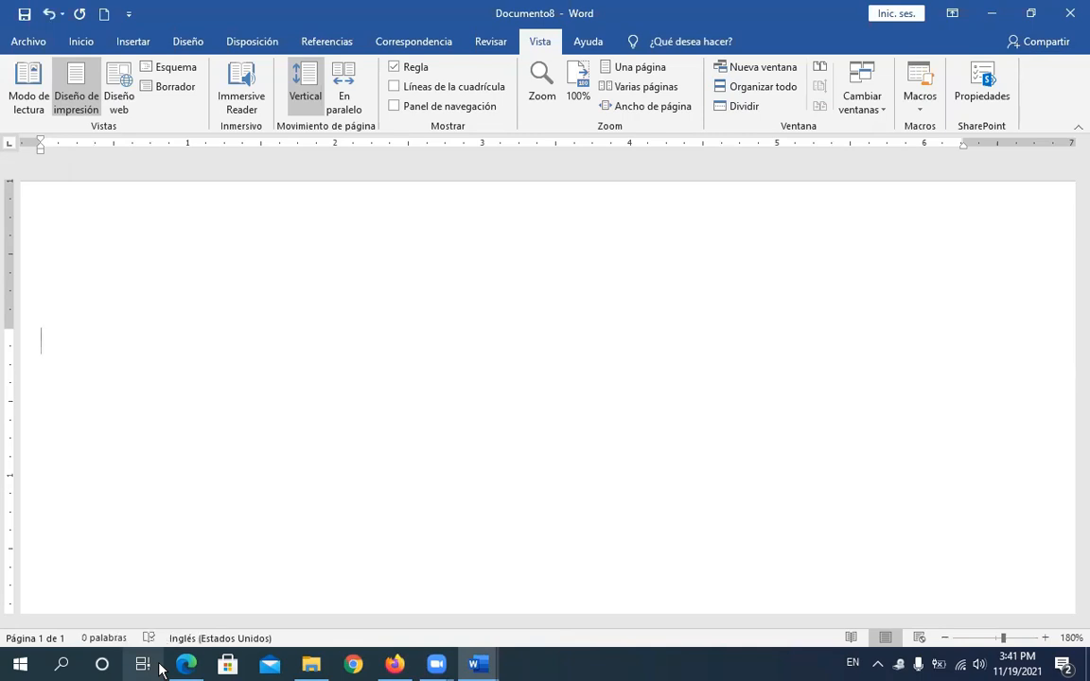
{"action": "type", "text": "=rand("}
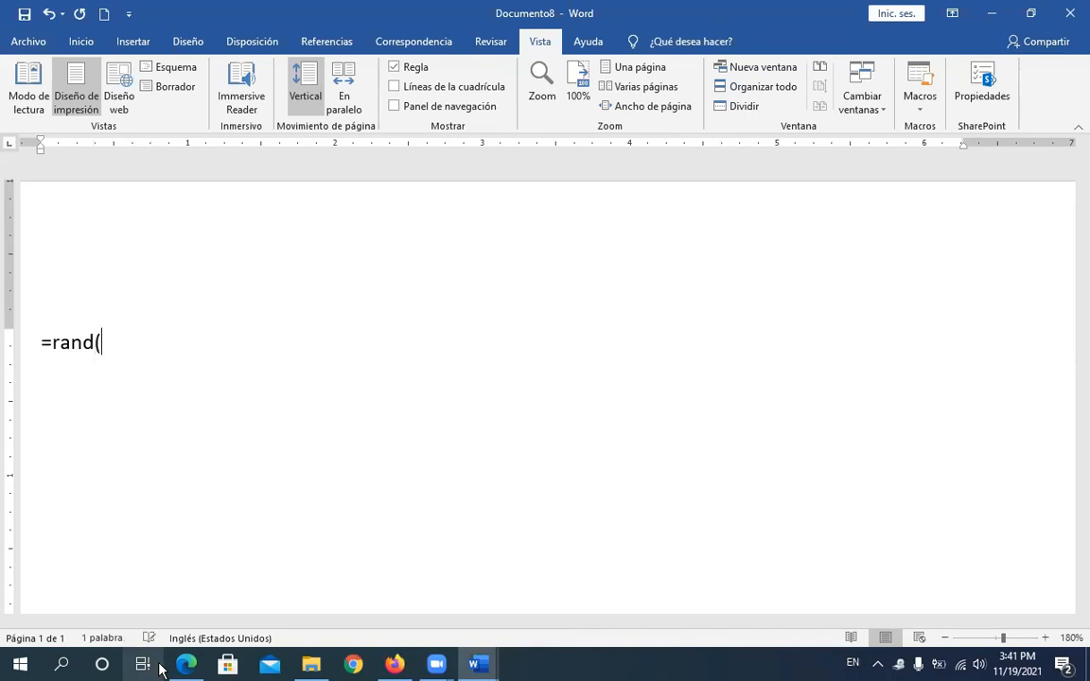
{"action": "type", "text": "50)"}
{"action": "key", "text": "Return"}
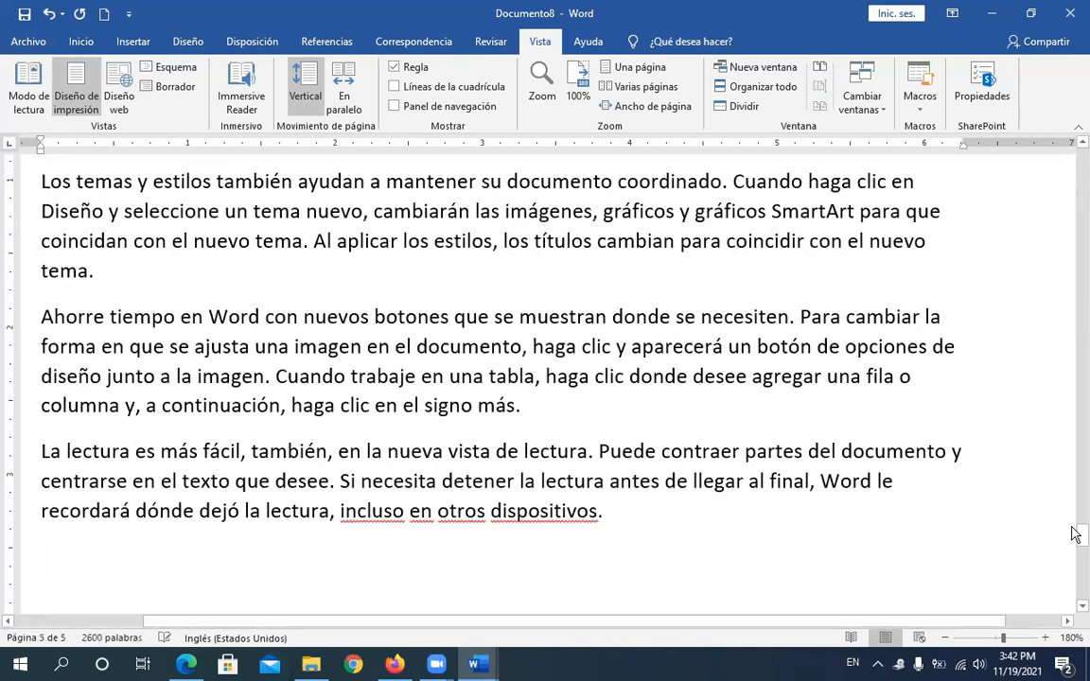
Step: Examine the page indicator while moving the cursor from the end of the sample text back one screen at a time
{"action": "left_click_drag", "start_coordinate": [1071, 382], "coordinate": [1075, 548]}
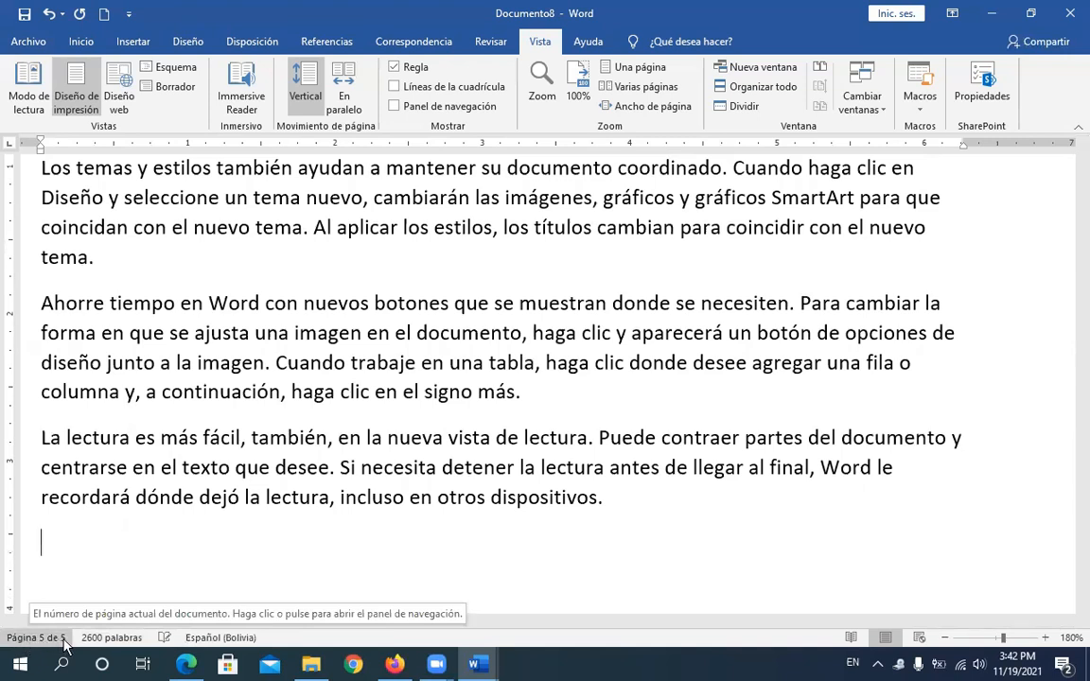
{"action": "key", "text": "Page_Up"}
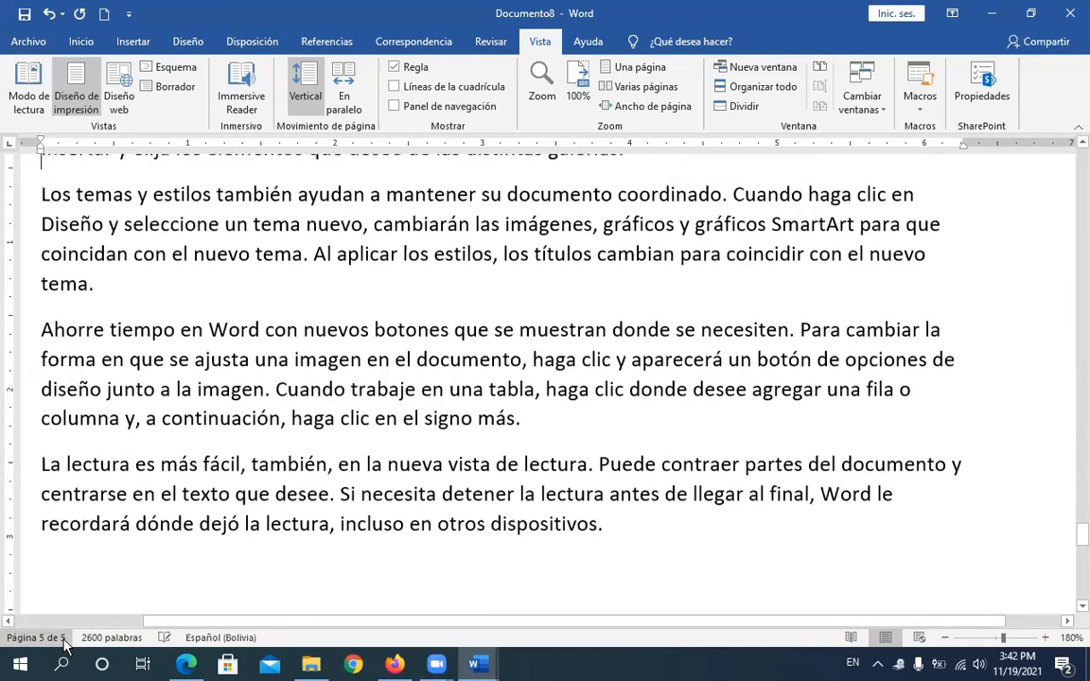
{"action": "key", "text": "Page_Up"}
{"action": "key", "text": "Page_Up"}
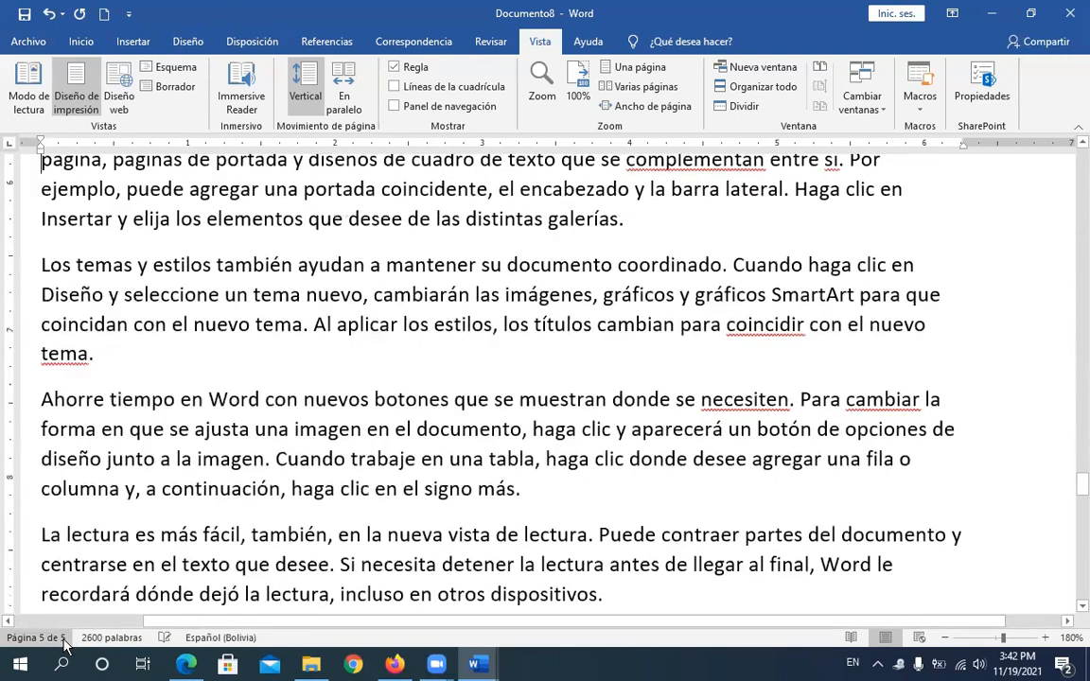
{"action": "key", "text": "Page_Up"}
{"action": "key", "text": "Page_Up"}
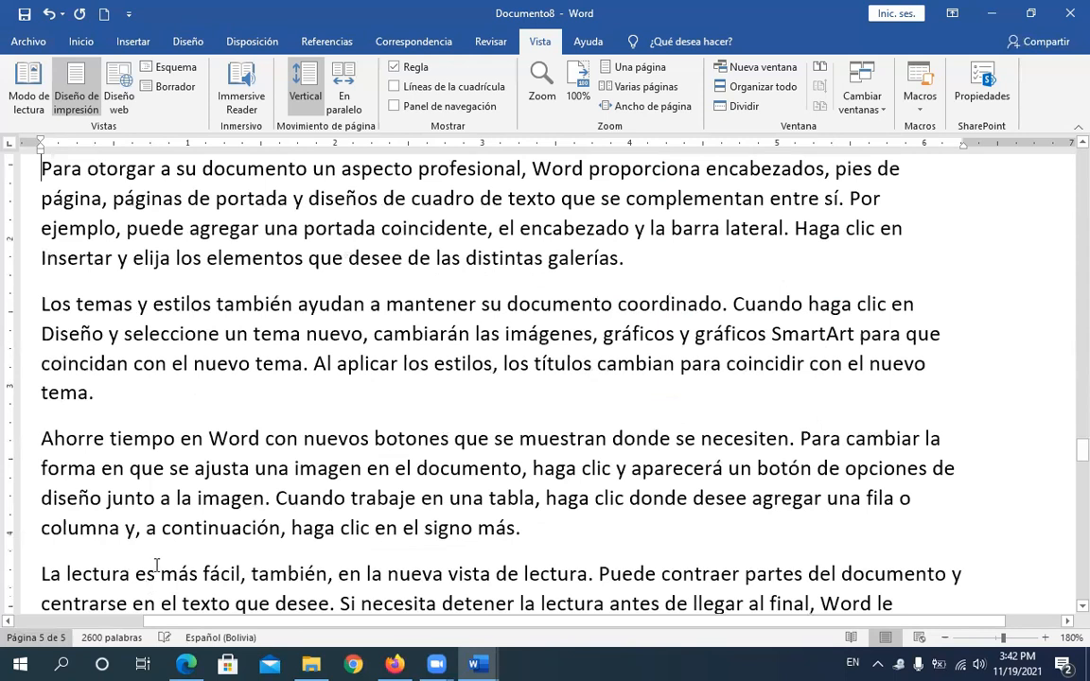
Step: Move the cursor line by line from page 4 up into page 3 and examine the page, word count and language indicators
{"action": "left_click", "coordinate": [147, 573]}
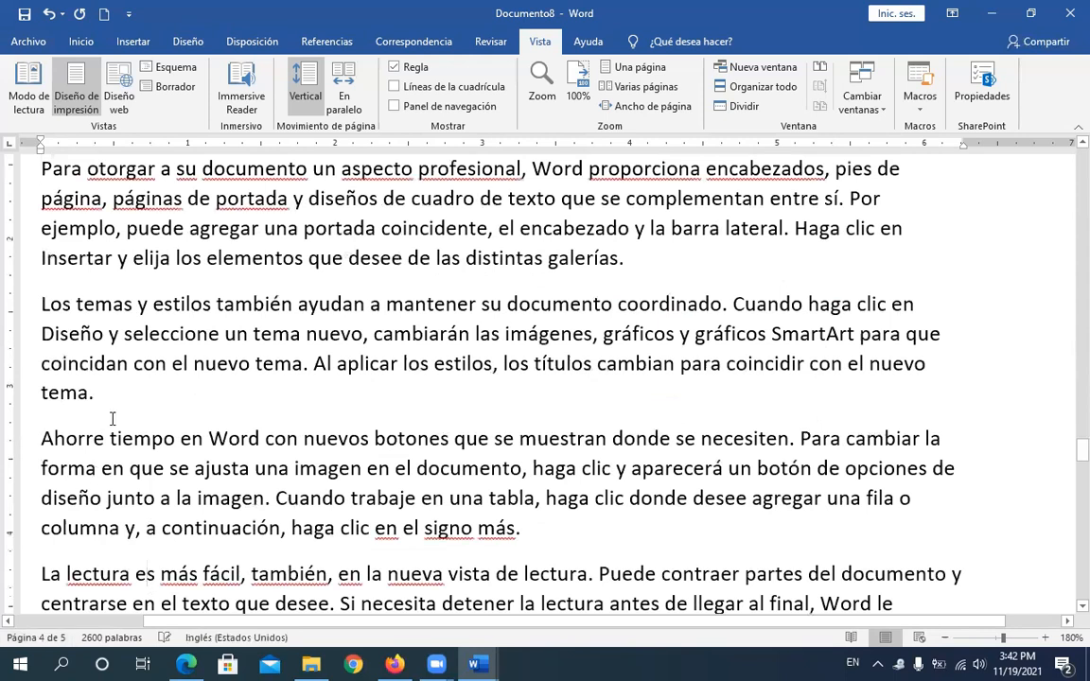
{"action": "key", "text": "Up"}
{"action": "key", "text": "Up"}
{"action": "key", "text": "Up"}
{"action": "key", "text": "Up"}
{"action": "key", "text": "Up"}
{"action": "key", "text": "Up"}
{"action": "key", "text": "Up"}
{"action": "key", "text": "Up"}
{"action": "key", "text": "Up"}
{"action": "scroll", "coordinate": [90, 269], "scroll_direction": "down", "scroll_amount": 2}
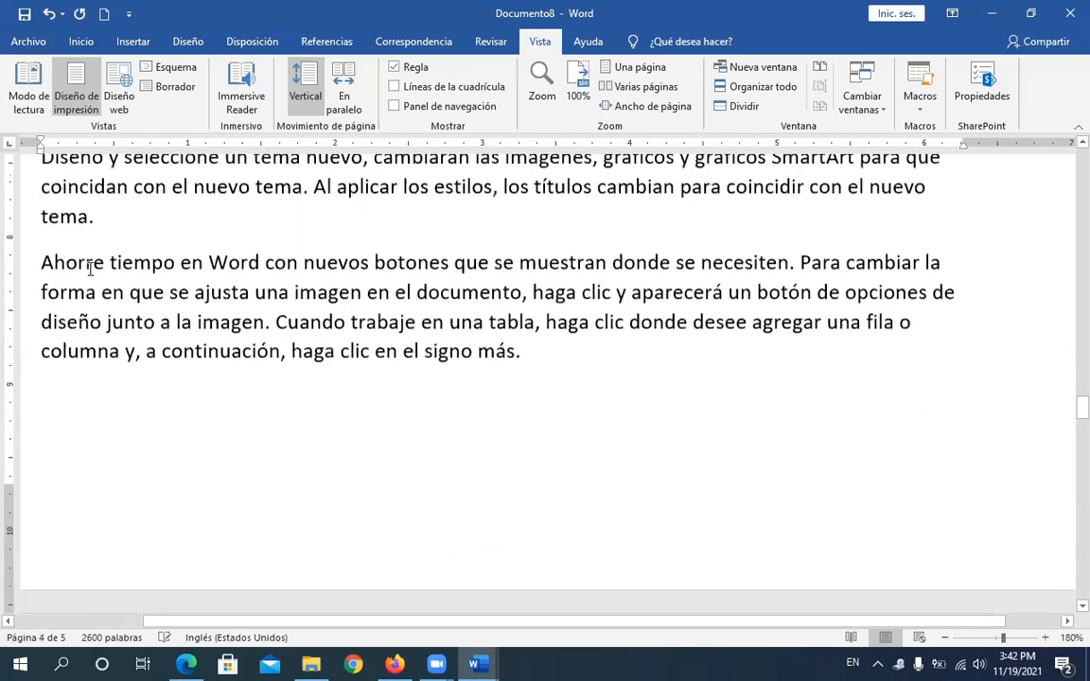
{"action": "key", "text": "Up"}
{"action": "key", "text": "Up"}
{"action": "key", "text": "Up"}
{"action": "key", "text": "Up"}
{"action": "key", "text": "Up"}
{"action": "key", "text": "Up"}
{"action": "key", "text": "Up"}
{"action": "key", "text": "Up"}
{"action": "key", "text": "Up"}
{"action": "left_click", "coordinate": [166, 227]}
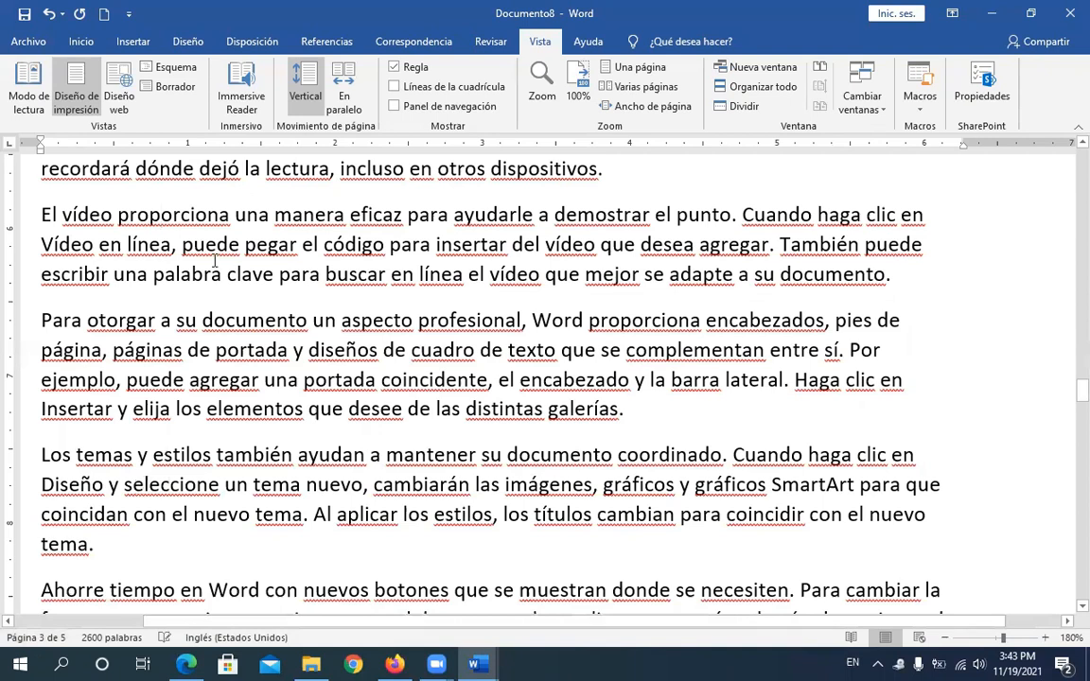
{"action": "left_click", "coordinate": [161, 215]}
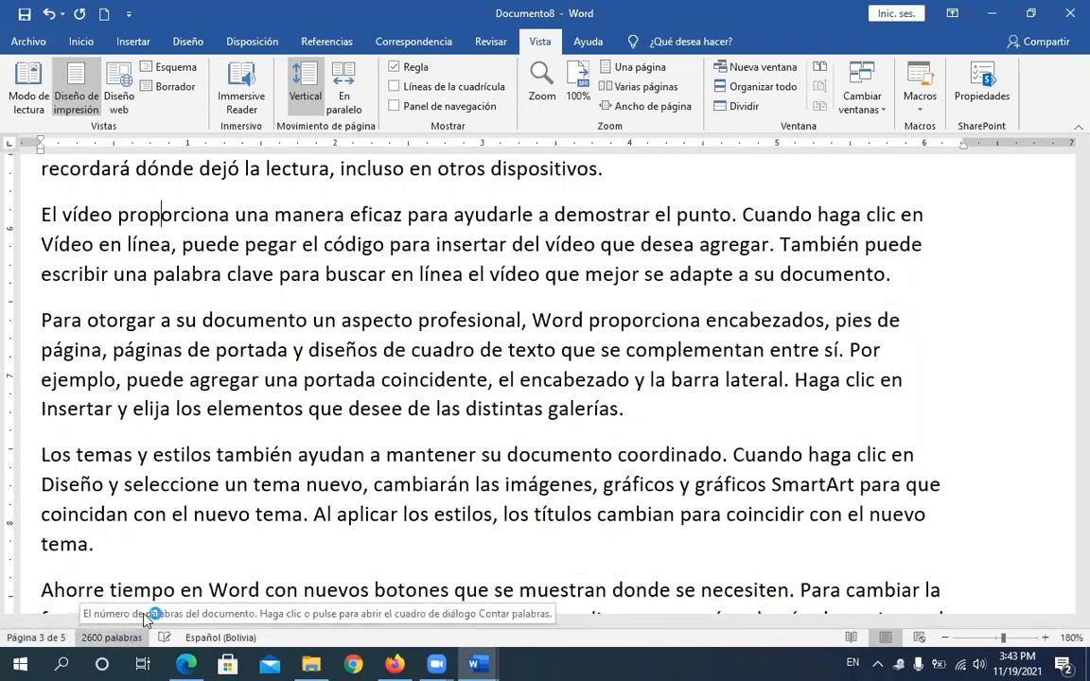
{"action": "left_click", "coordinate": [332, 422]}
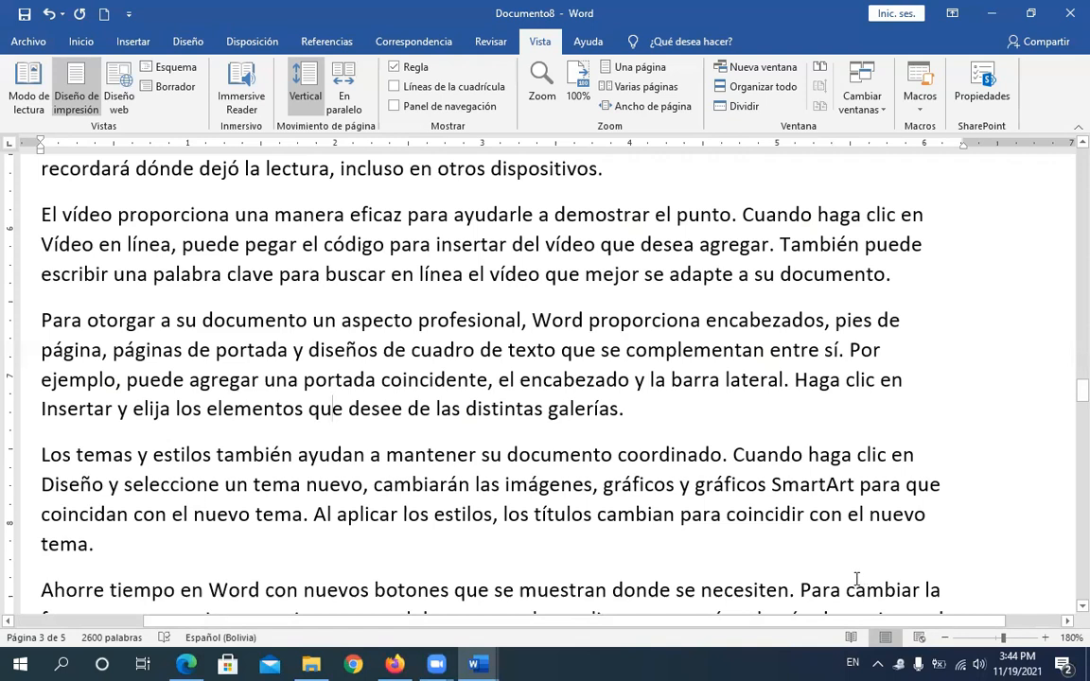
Step: View the document in reading mode and in web layout, returning to print layout after each
{"action": "left_click", "coordinate": [851, 643]}
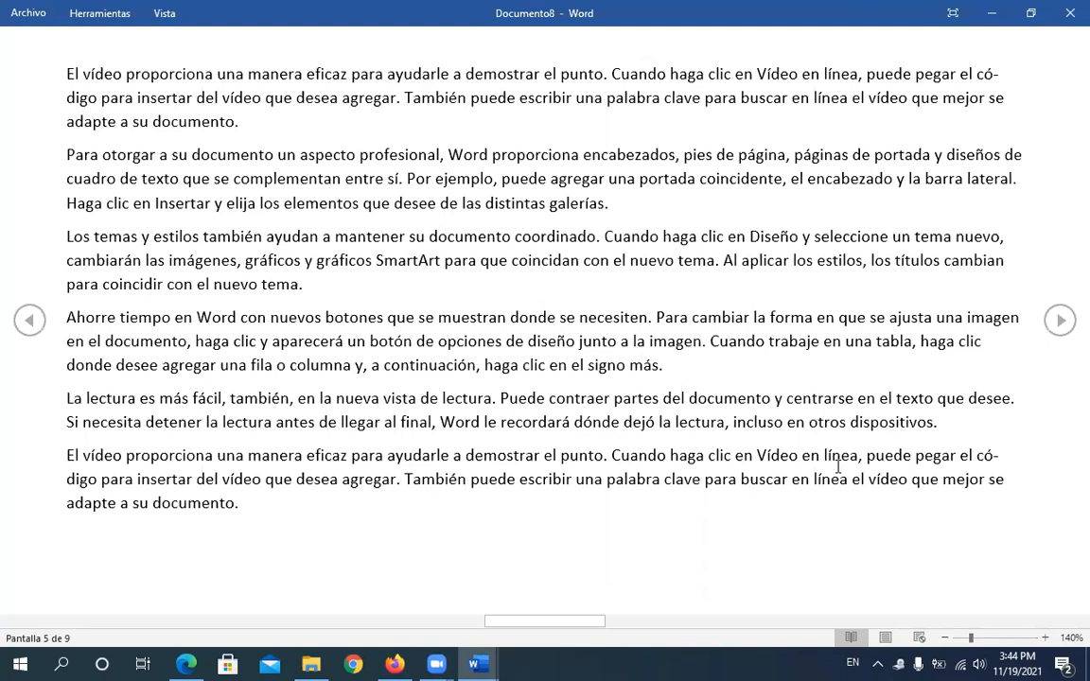
{"action": "left_click", "coordinate": [886, 639]}
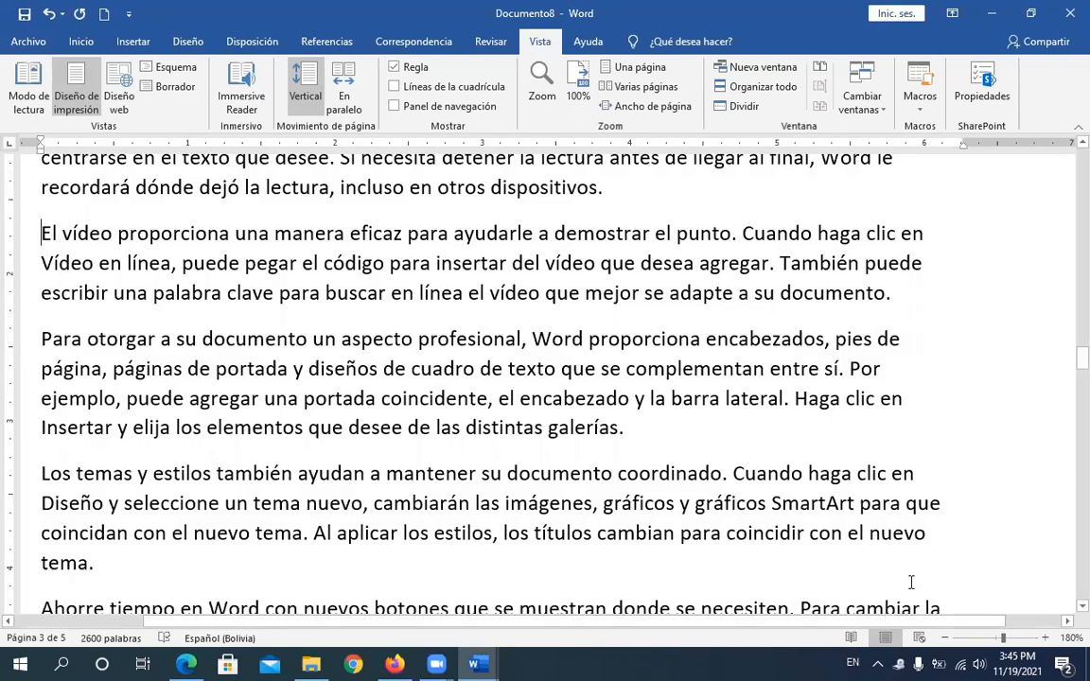
{"action": "left_click", "coordinate": [919, 639]}
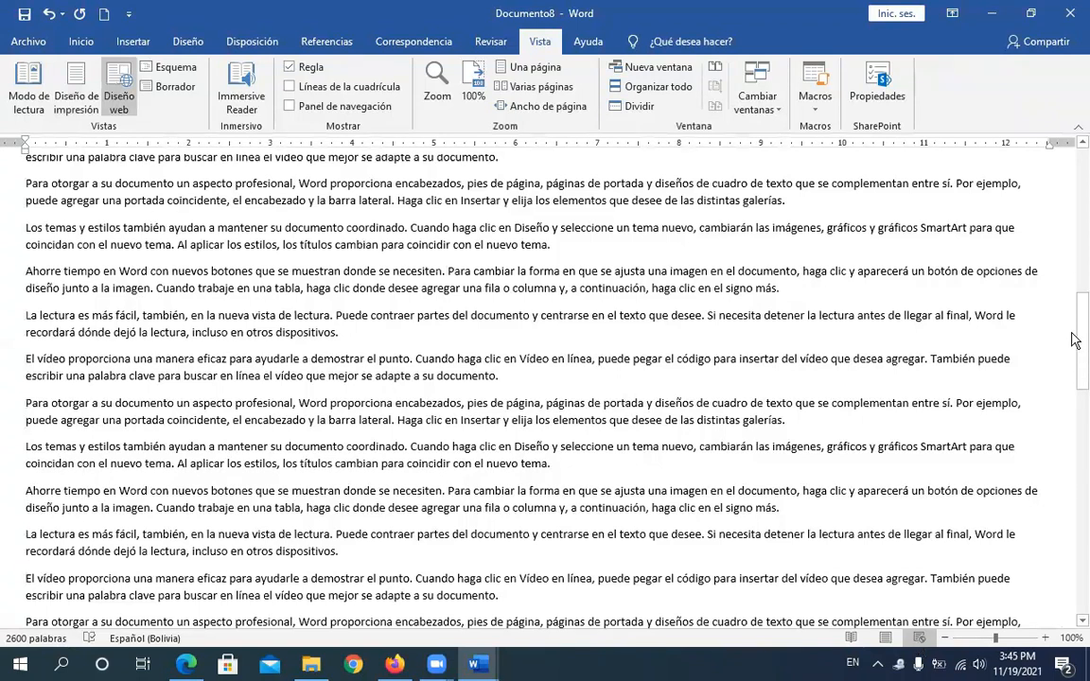
{"action": "scroll", "coordinate": [967, 184], "scroll_direction": "up", "scroll_amount": 10}
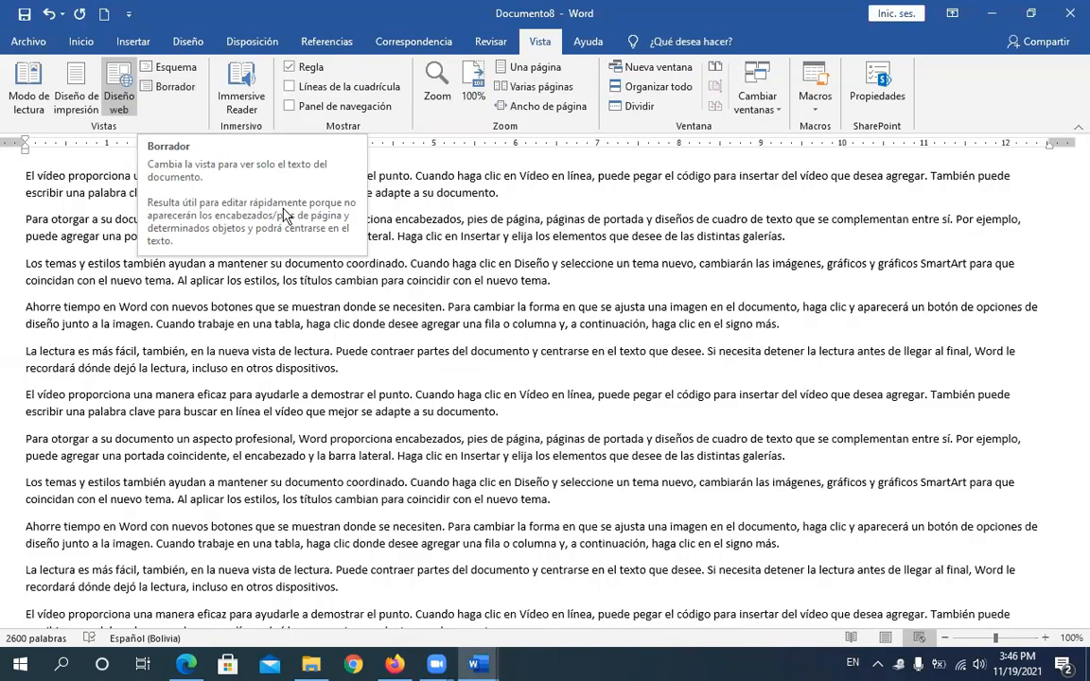
{"action": "left_click", "coordinate": [77, 103]}
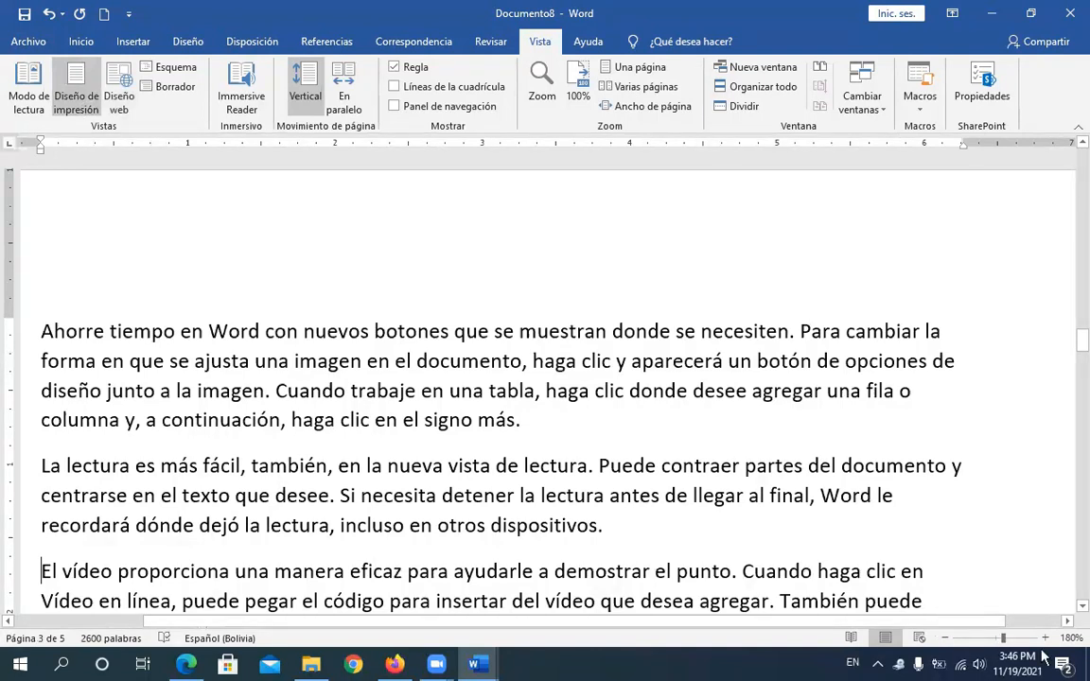
Step: Zoom the document in to 270%, reduce it to 190%, and raise it to 200% in increments
{"action": "left_click", "coordinate": [1045, 639]}
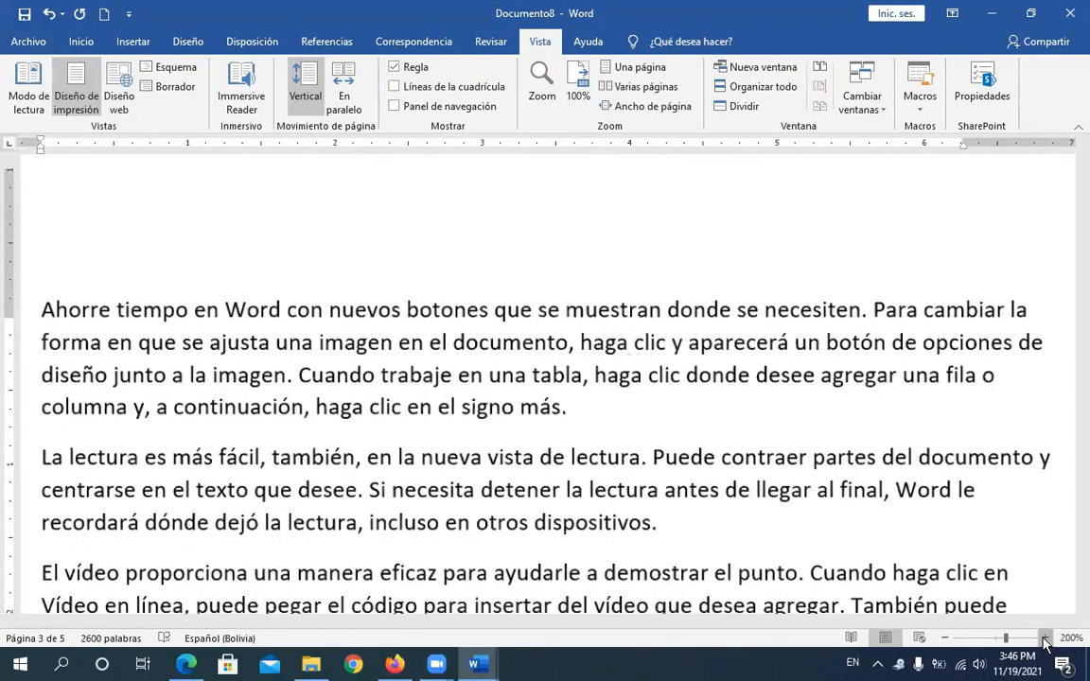
{"action": "left_click", "coordinate": [1046, 641]}
{"action": "left_click", "coordinate": [1046, 640]}
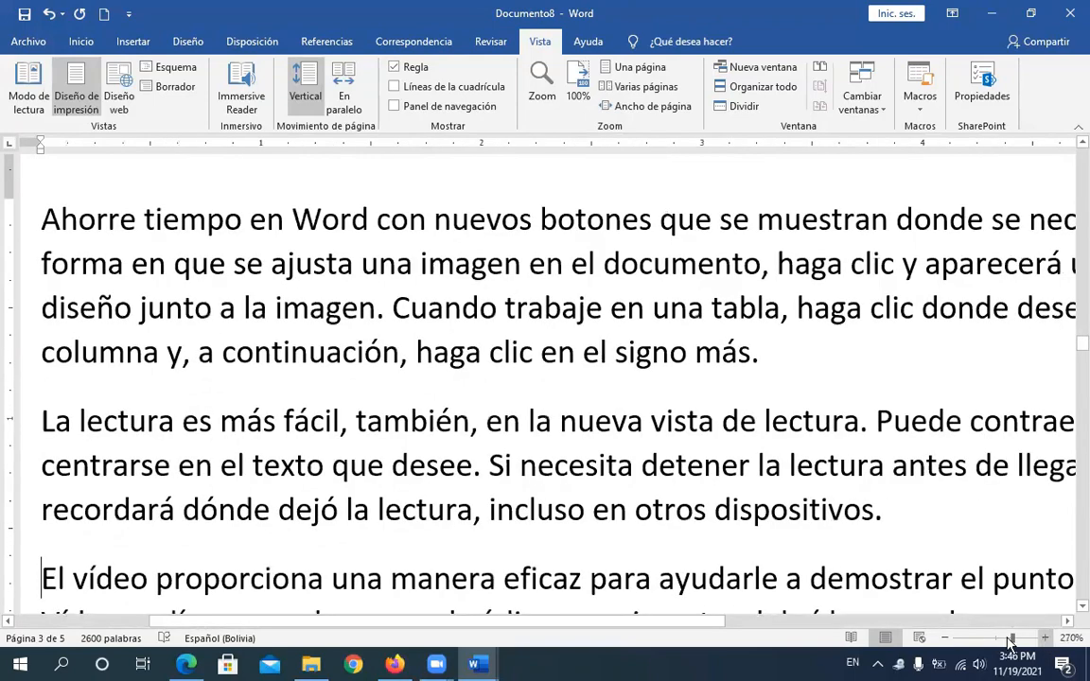
{"action": "left_click", "coordinate": [943, 640]}
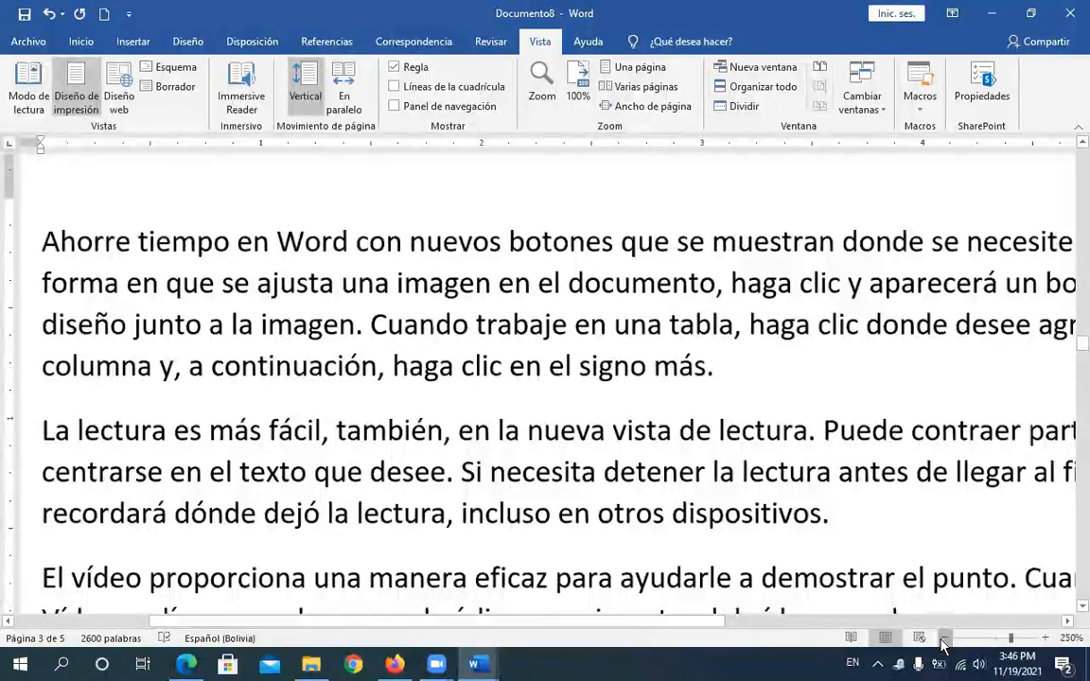
{"action": "left_click", "coordinate": [943, 641]}
{"action": "left_click", "coordinate": [943, 641]}
{"action": "left_click", "coordinate": [944, 640]}
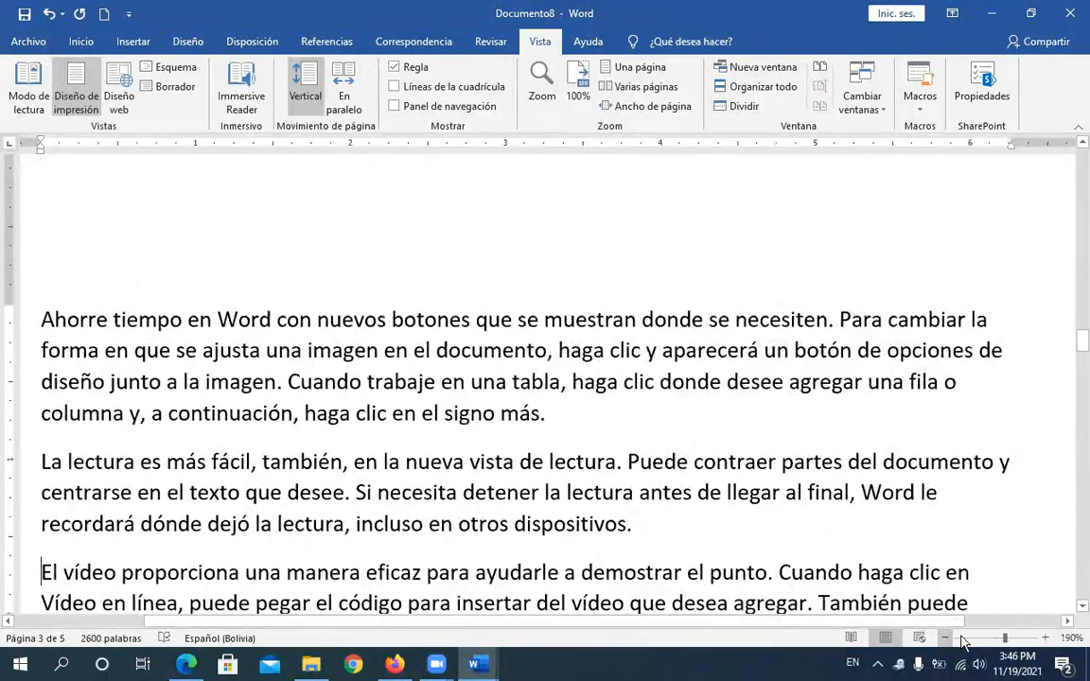
{"action": "left_click", "coordinate": [1047, 640]}
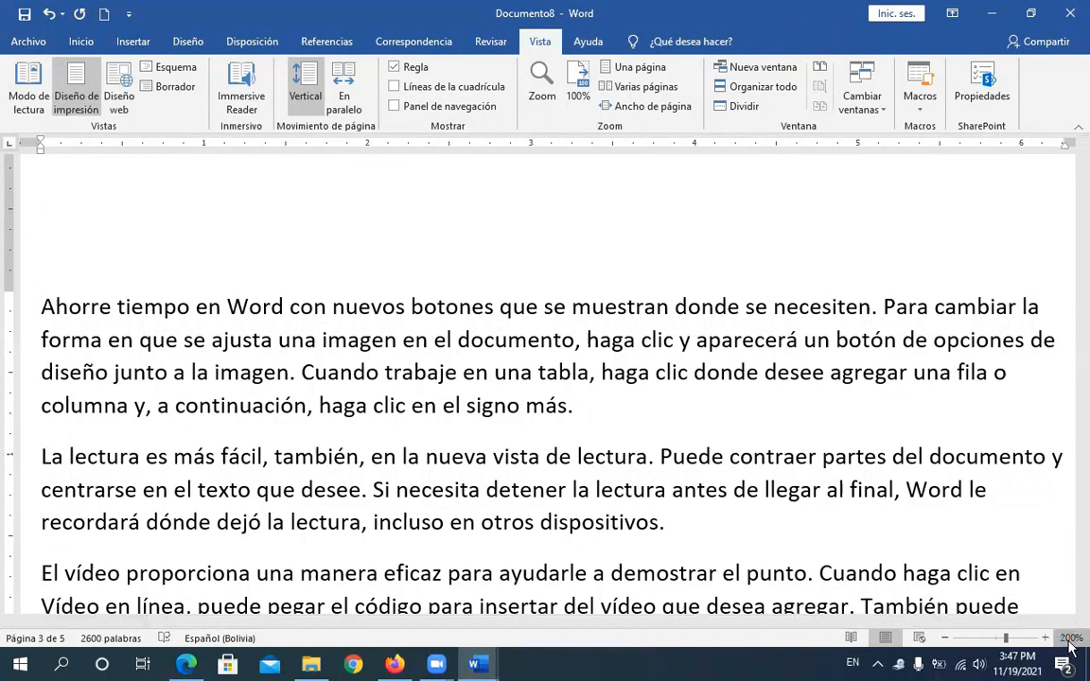
Step: Try the 100% option in the Zoom dialog and apply the page width option (Ancho de página) instead
{"action": "left_click", "coordinate": [1070, 642]}
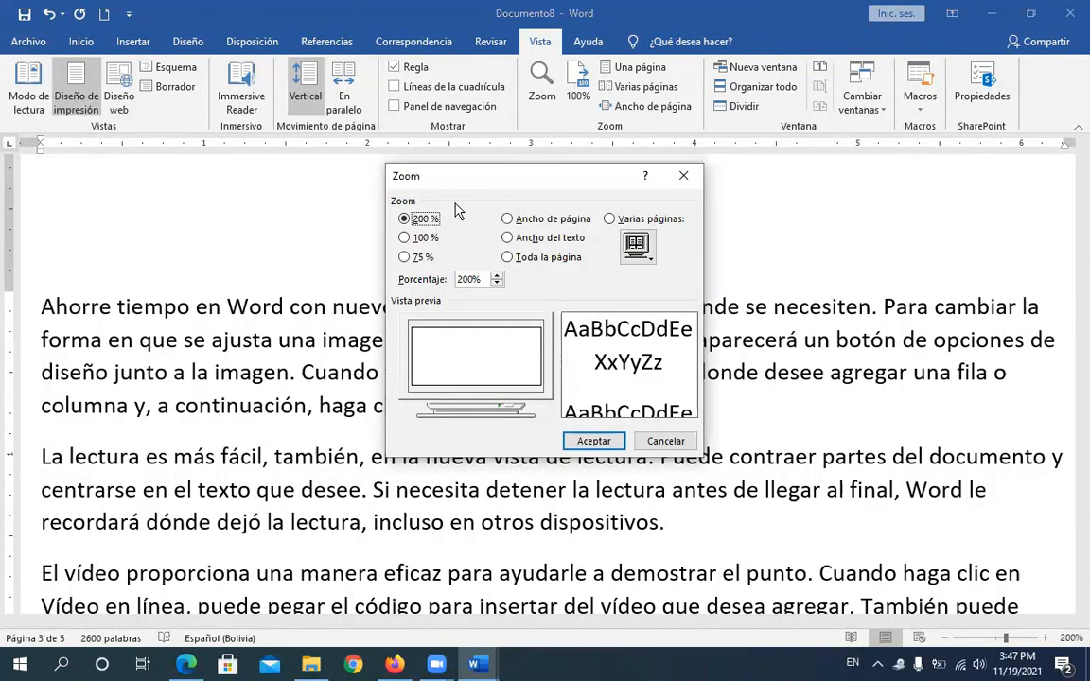
{"action": "left_click", "coordinate": [403, 261]}
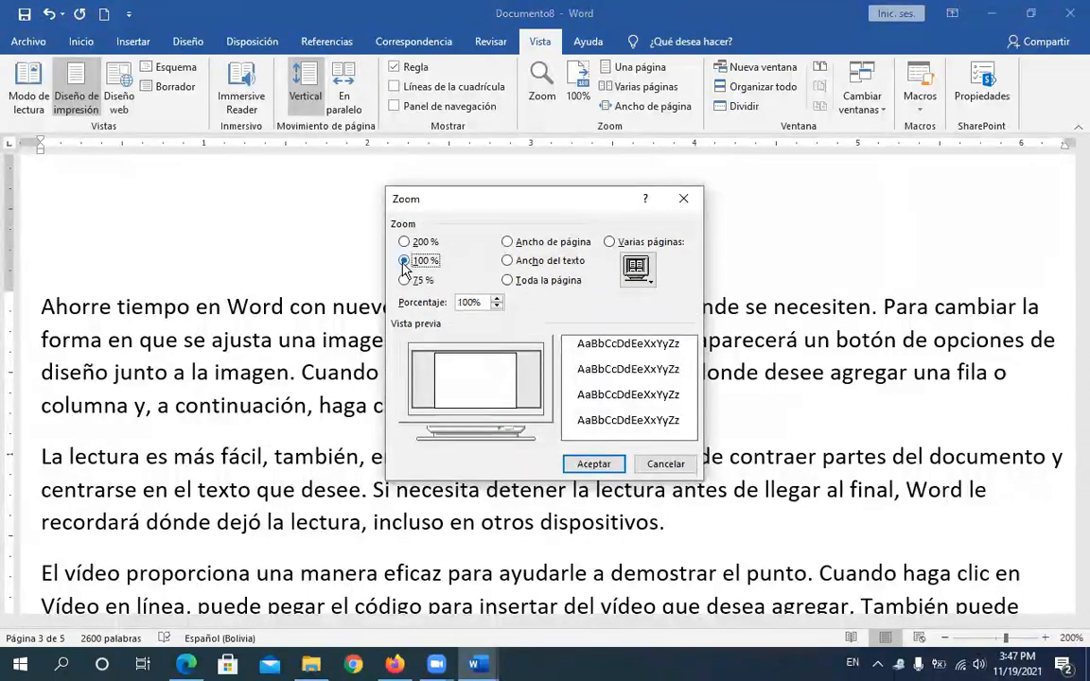
{"action": "left_click", "coordinate": [535, 244]}
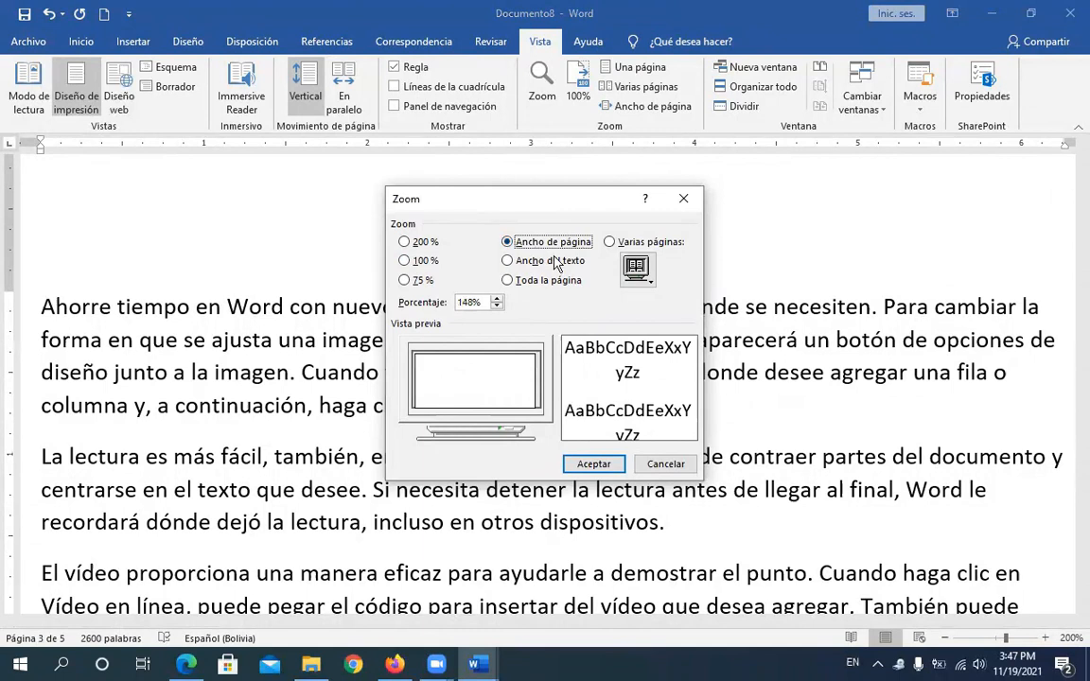
{"action": "left_click", "coordinate": [595, 464]}
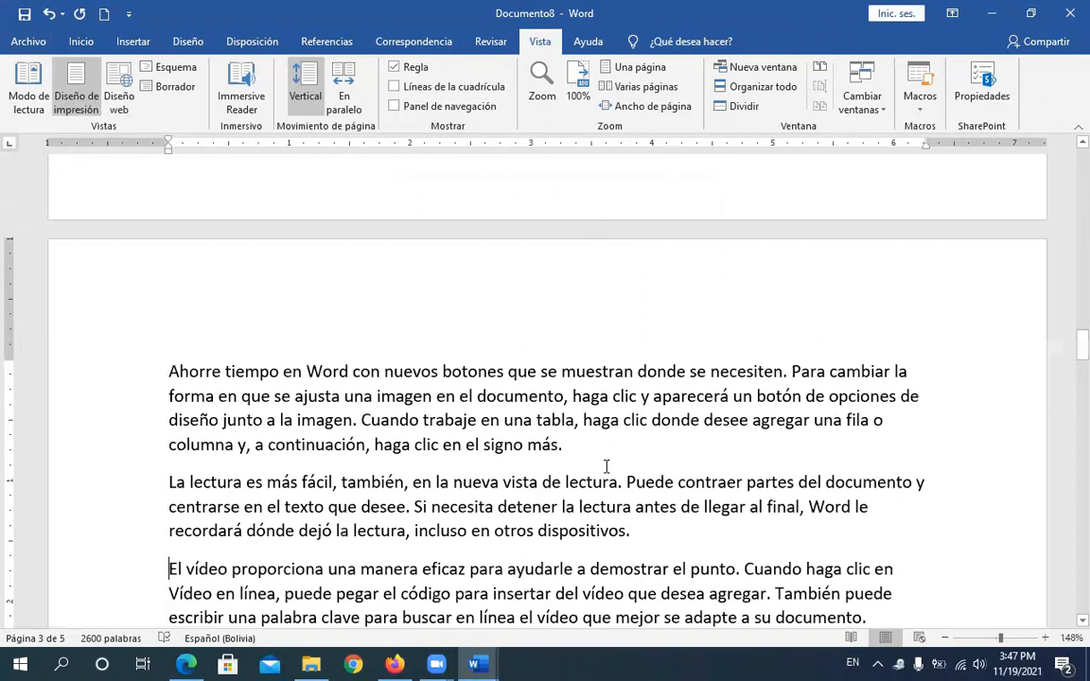
Step: Set the zoom to show the whole page (Toda la página) and look over page 2
{"action": "left_click", "coordinate": [1071, 638]}
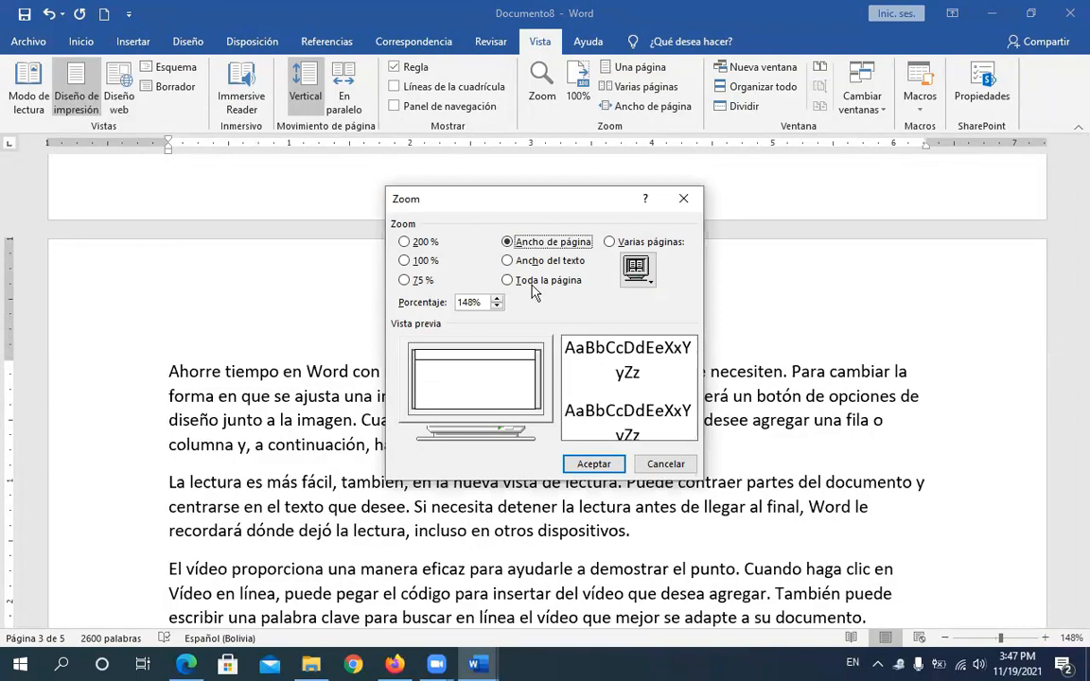
{"action": "left_click", "coordinate": [593, 464]}
{"action": "left_click_drag", "start_coordinate": [1072, 333], "coordinate": [1074, 304]}
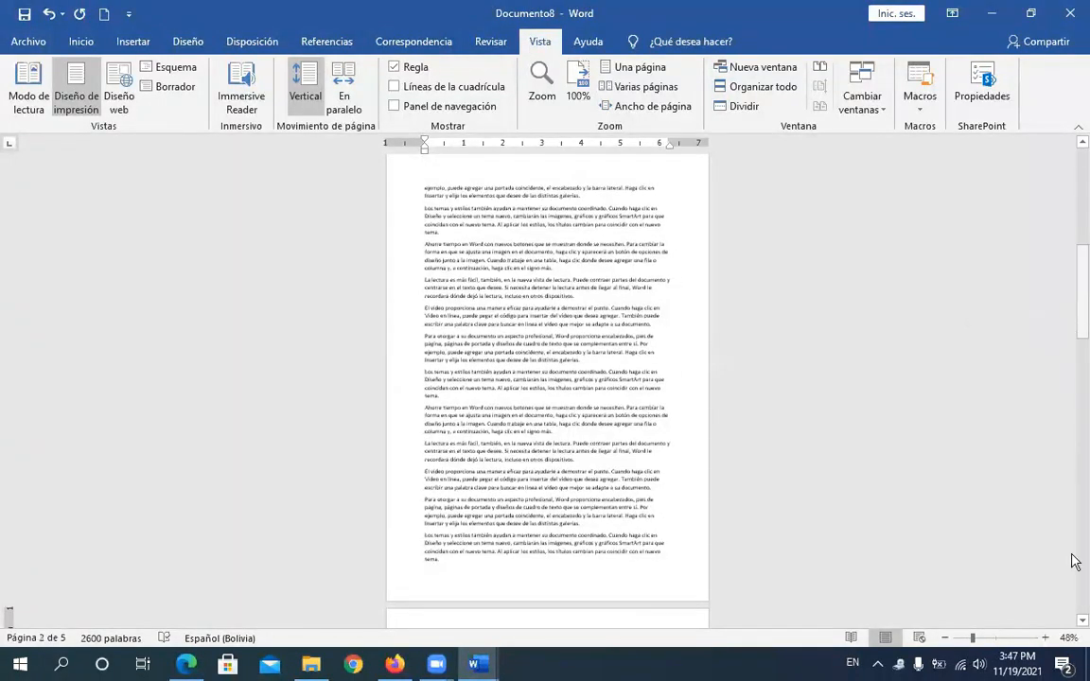
Step: Set the document zoom to 100% through the Zoom dialog
{"action": "left_click", "coordinate": [1068, 638]}
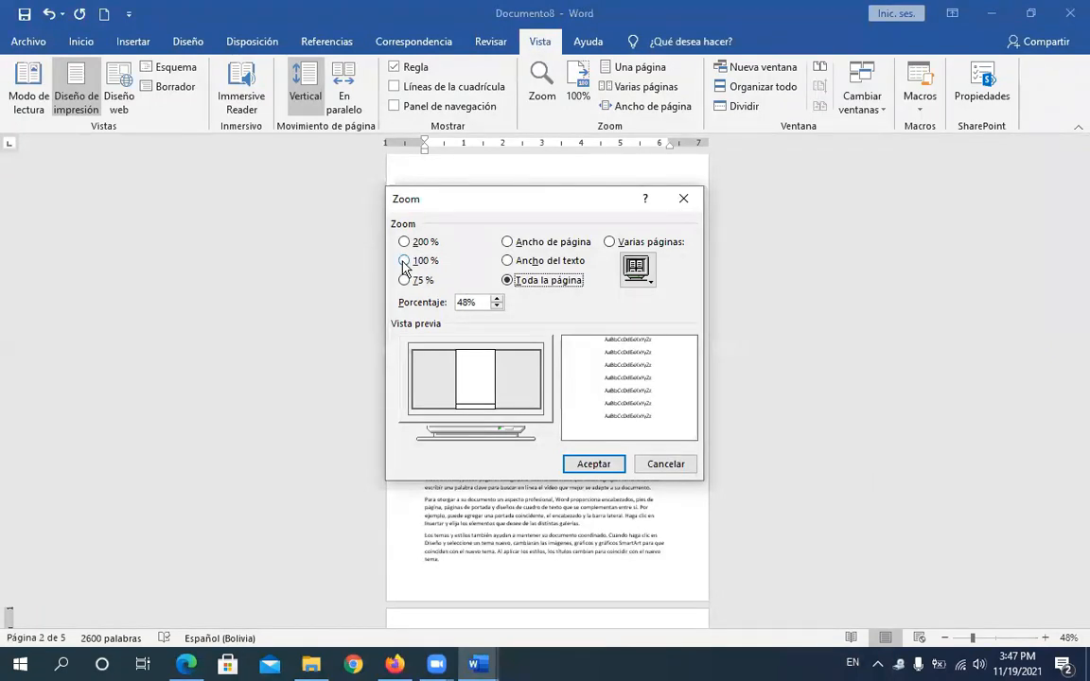
{"action": "left_click", "coordinate": [404, 261]}
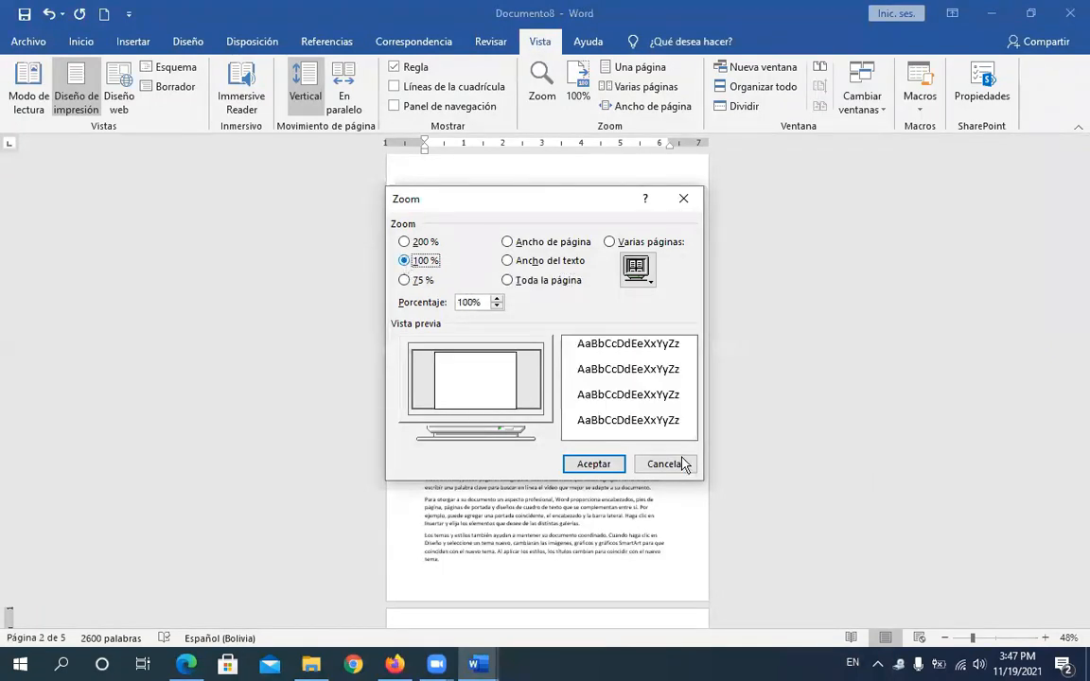
{"action": "left_click", "coordinate": [594, 463]}
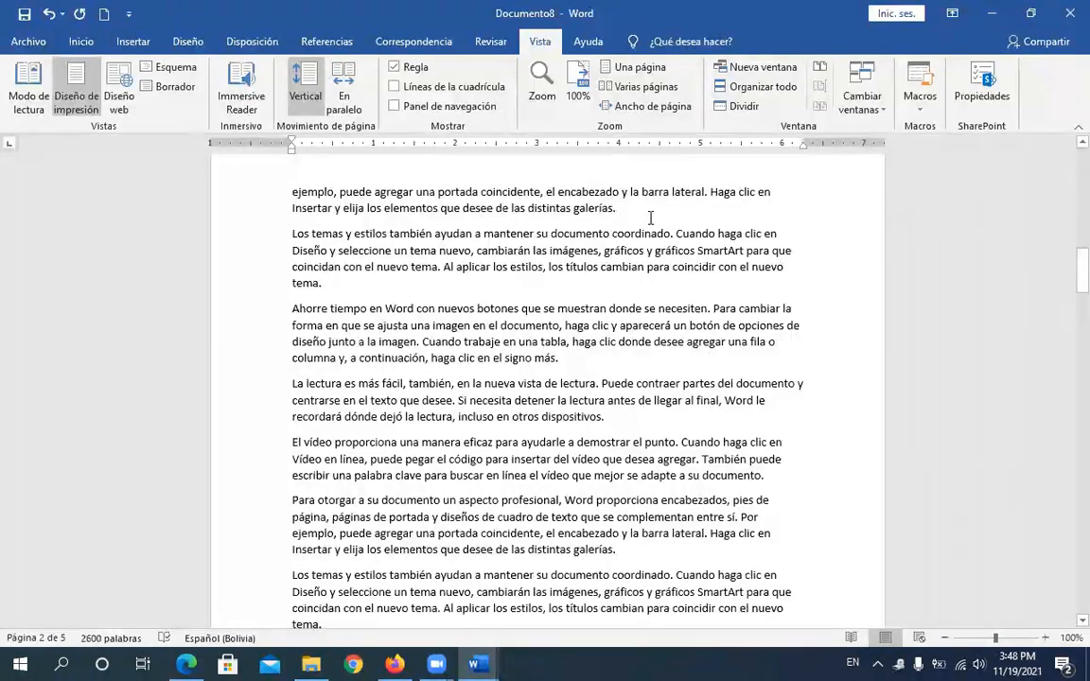
Step: Zoom the document out to 40% and back in to 150%
{"action": "scroll", "coordinate": [652, 212], "scroll_direction": "down", "scroll_amount": 3}
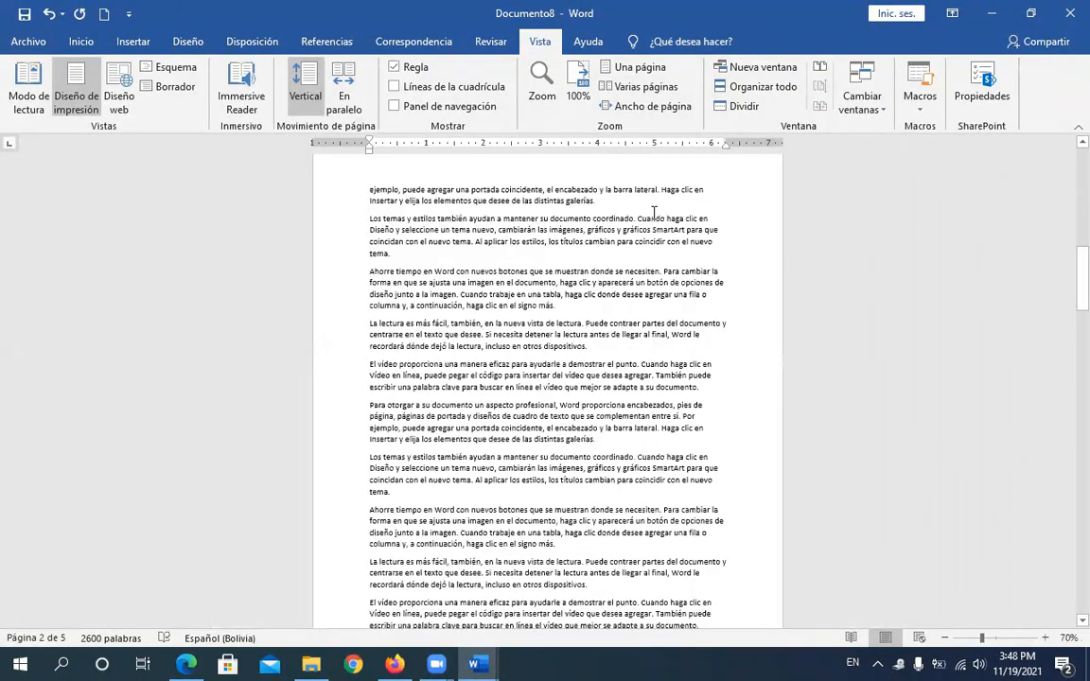
{"action": "scroll", "coordinate": [653, 213], "scroll_direction": "down", "scroll_amount": 1}
{"action": "scroll", "coordinate": [653, 212], "scroll_direction": "down", "scroll_amount": 2}
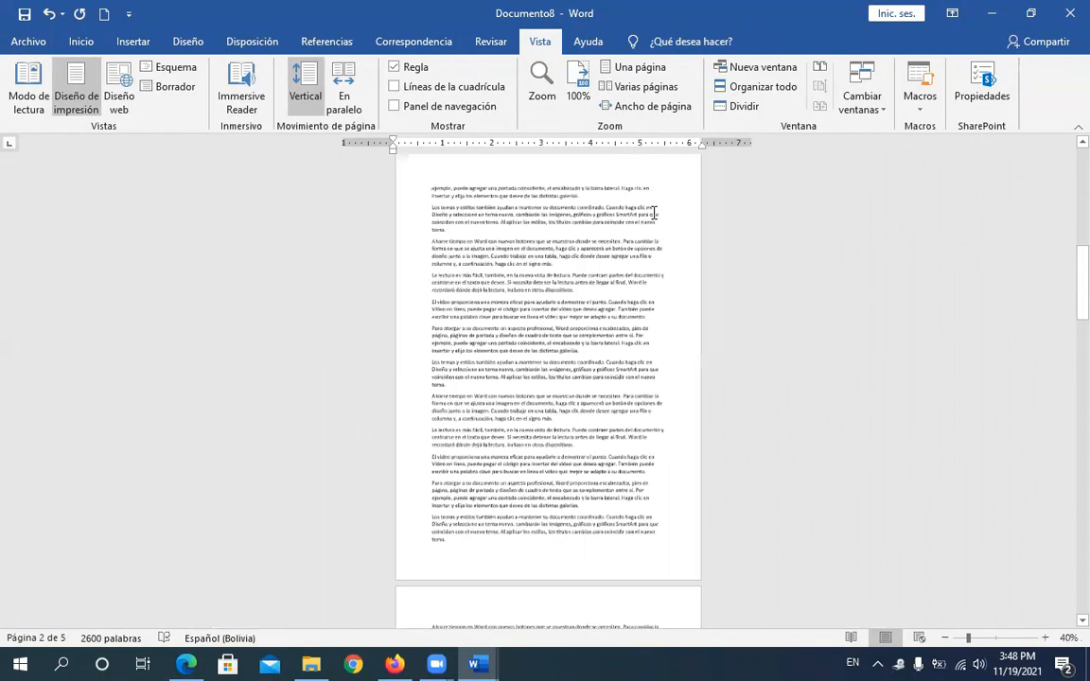
{"action": "scroll", "coordinate": [652, 212], "scroll_direction": "up", "scroll_amount": 6}
{"action": "scroll", "coordinate": [653, 213], "scroll_direction": "up", "scroll_amount": 3}
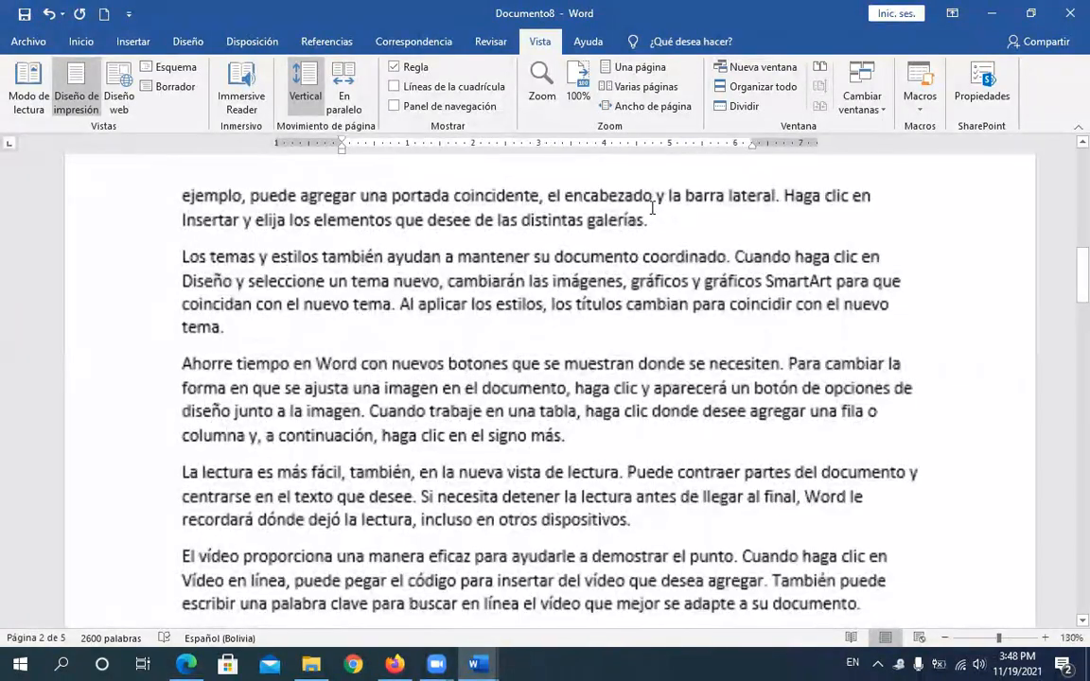
{"action": "scroll", "coordinate": [653, 208], "scroll_direction": "up", "scroll_amount": 1}
{"action": "scroll", "coordinate": [652, 209], "scroll_direction": "up", "scroll_amount": 1}
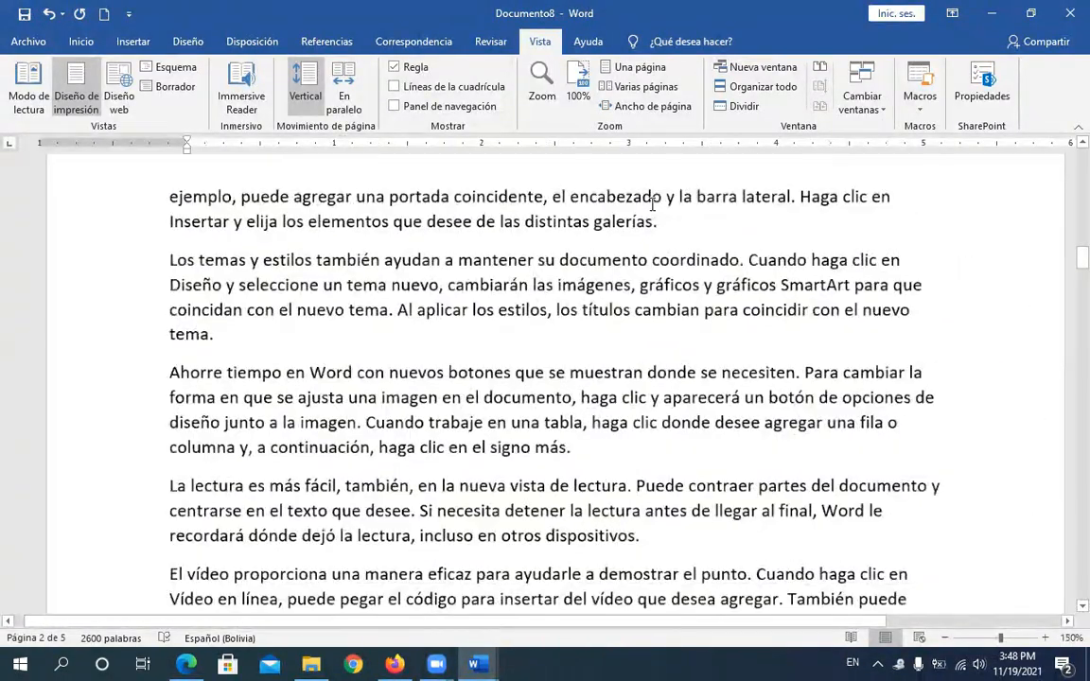
Step: Zoom the document out to 20% to view whole pages at once
{"action": "scroll", "coordinate": [653, 203], "scroll_direction": "down", "scroll_amount": 2}
{"action": "scroll", "coordinate": [653, 203], "scroll_direction": "down", "scroll_amount": 5}
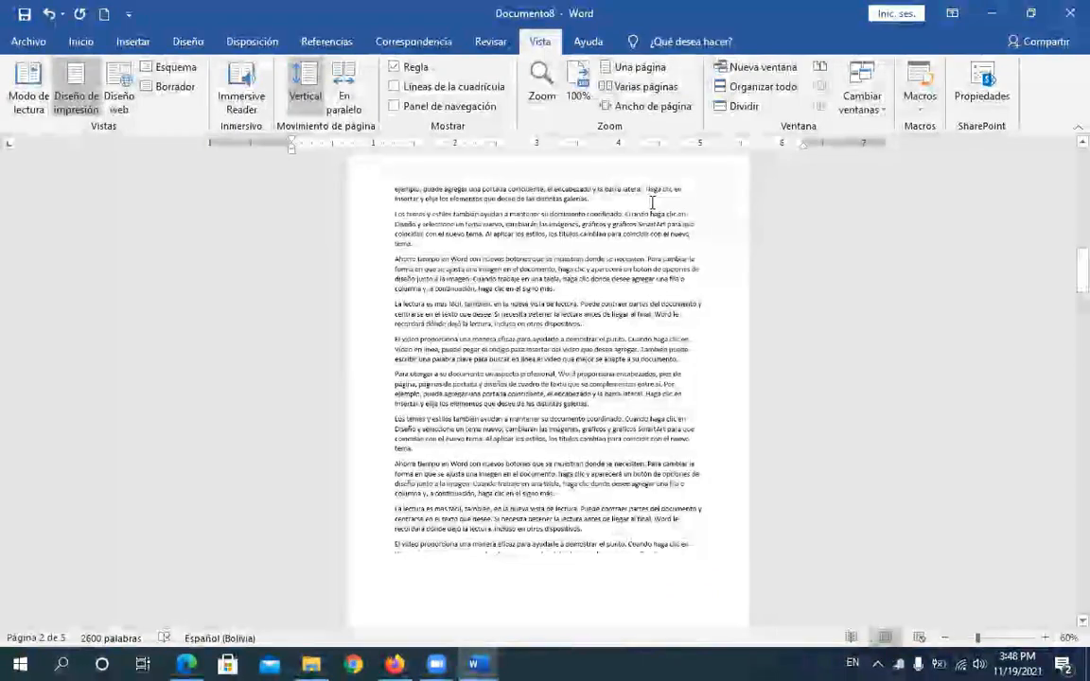
{"action": "scroll", "coordinate": [652, 202], "scroll_direction": "down", "scroll_amount": 2}
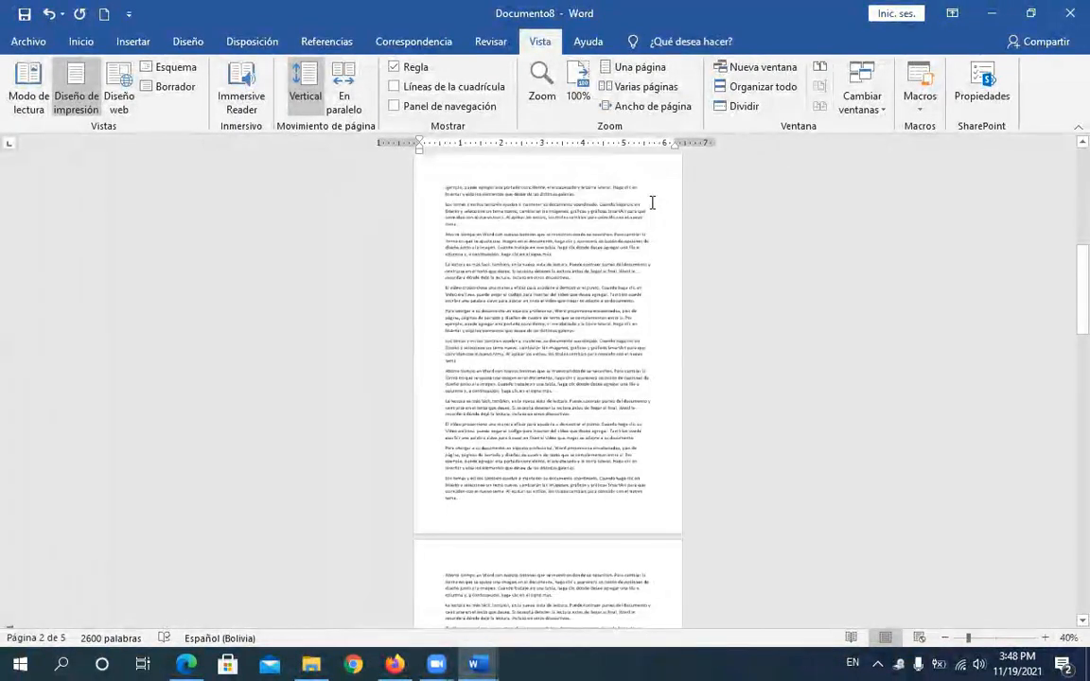
{"action": "scroll", "coordinate": [651, 202], "scroll_direction": "down", "scroll_amount": 1}
{"action": "scroll", "coordinate": [651, 203], "scroll_direction": "down", "scroll_amount": 1}
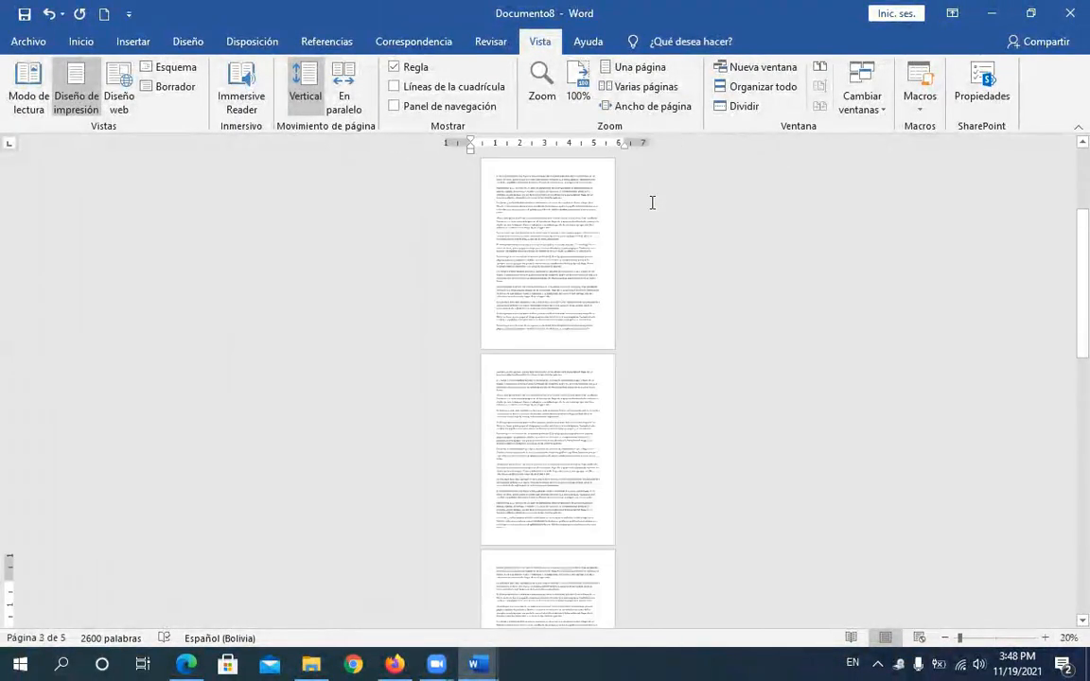
Step: Enlarge the document view from the small whole-page display up to 190%
{"action": "scroll", "coordinate": [652, 202], "scroll_direction": "up", "scroll_amount": 1}
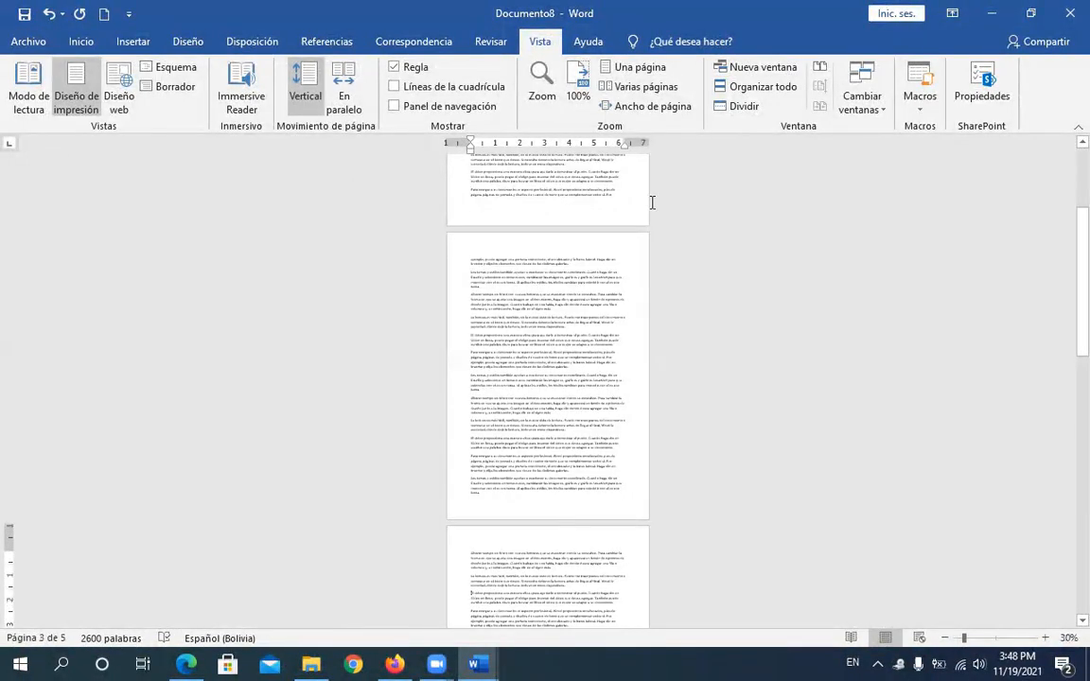
{"action": "scroll", "coordinate": [652, 203], "scroll_direction": "up", "scroll_amount": 2}
{"action": "scroll", "coordinate": [652, 202], "scroll_direction": "up", "scroll_amount": 12}
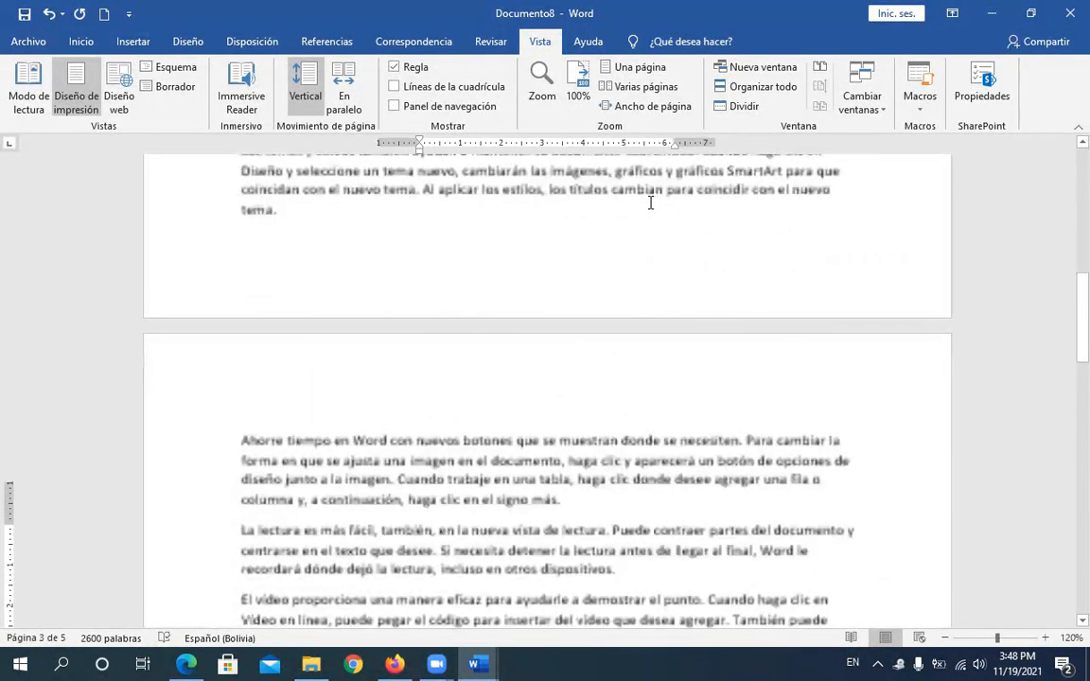
{"action": "scroll", "coordinate": [649, 203], "scroll_direction": "up", "scroll_amount": 3}
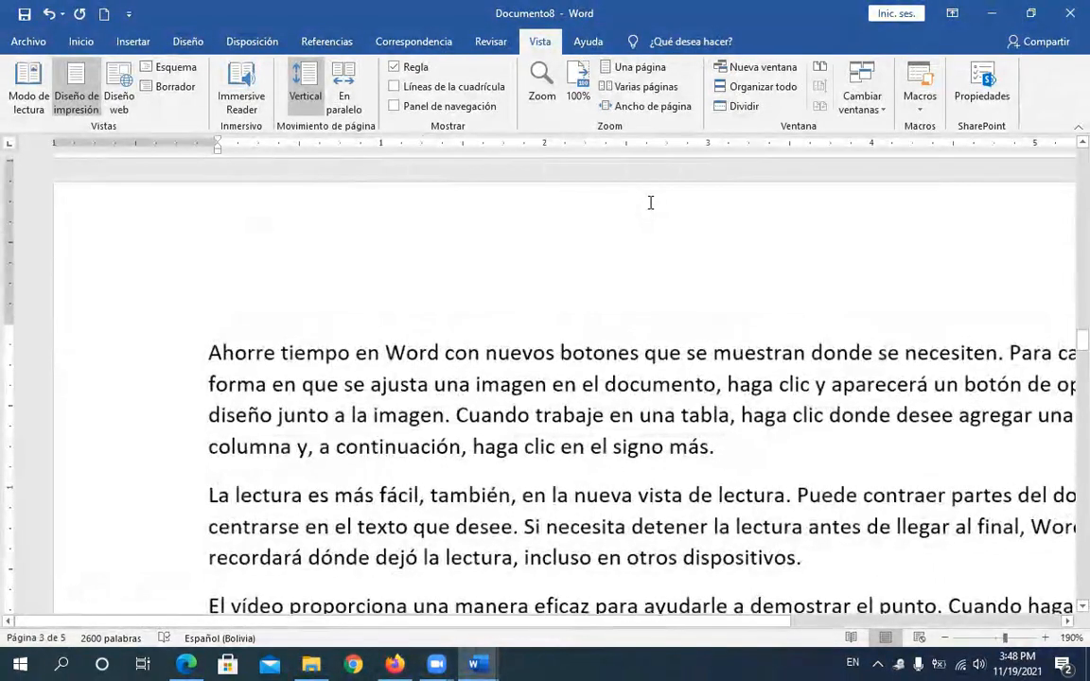
Step: Reduce the zoom to 160%, raise it to 250%, and settle on 240%
{"action": "scroll", "coordinate": [650, 203], "scroll_direction": "down", "scroll_amount": 3}
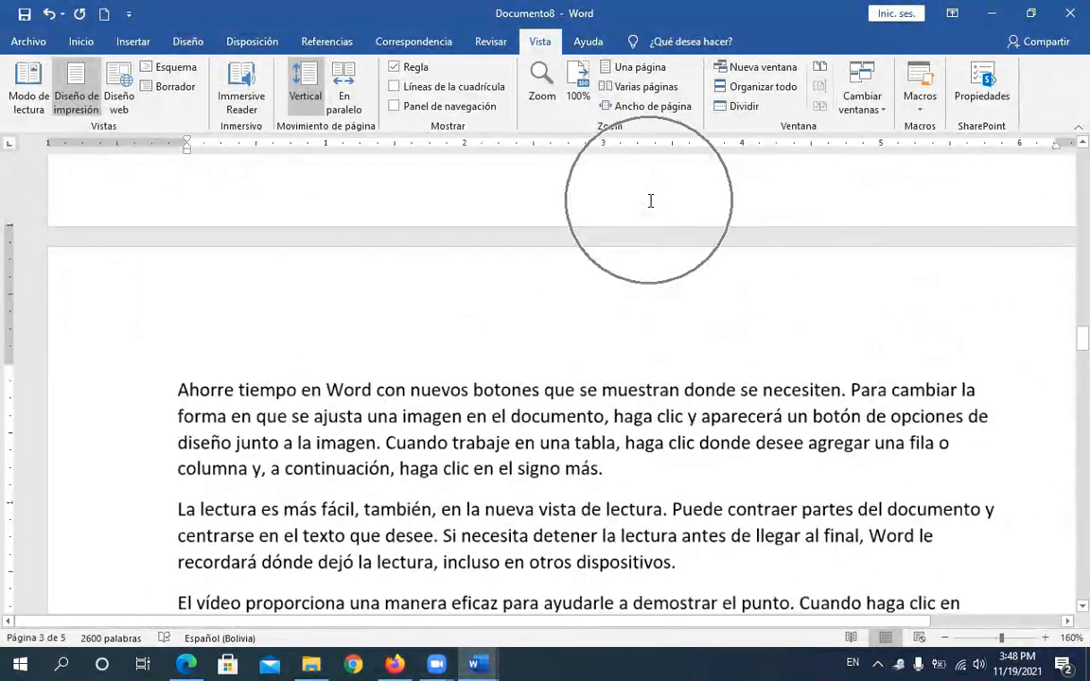
{"action": "scroll", "coordinate": [650, 201], "scroll_direction": "down", "scroll_amount": 1}
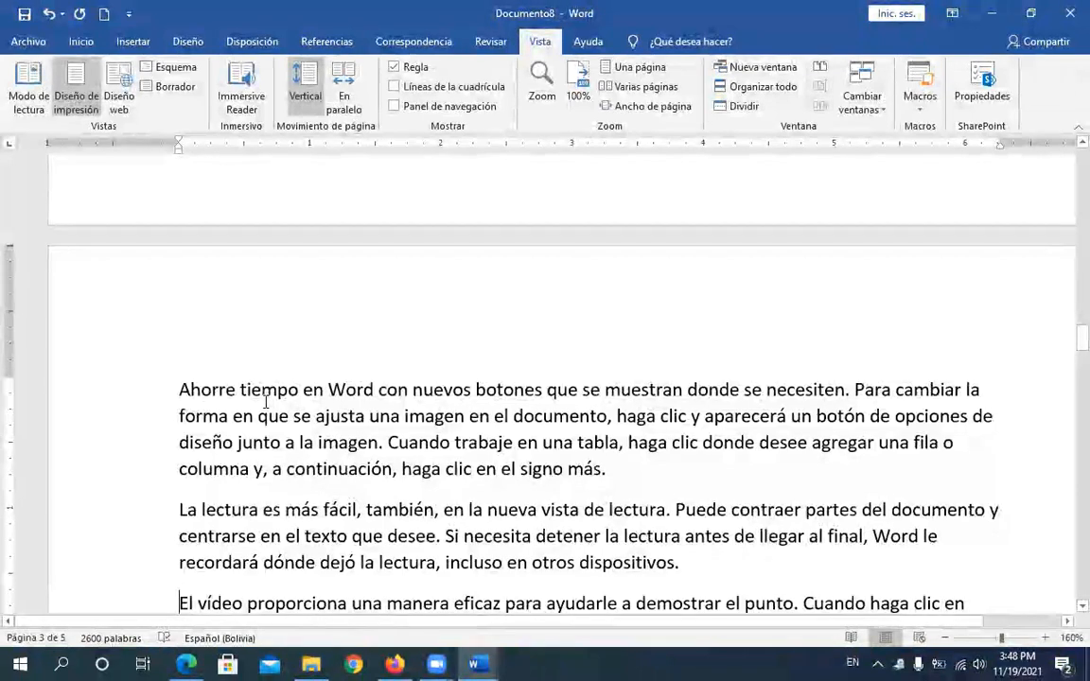
{"action": "scroll", "coordinate": [266, 401], "scroll_direction": "down", "scroll_amount": 1}
{"action": "scroll", "coordinate": [266, 402], "scroll_direction": "up", "scroll_amount": 2}
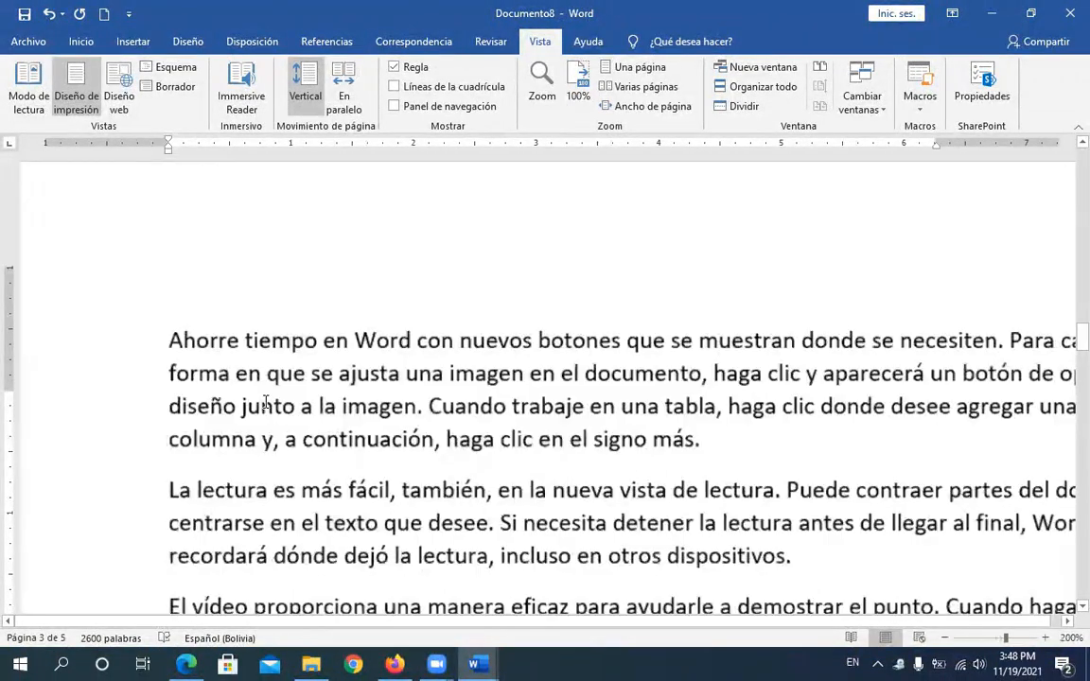
{"action": "scroll", "coordinate": [269, 395], "scroll_direction": "up", "scroll_amount": 5}
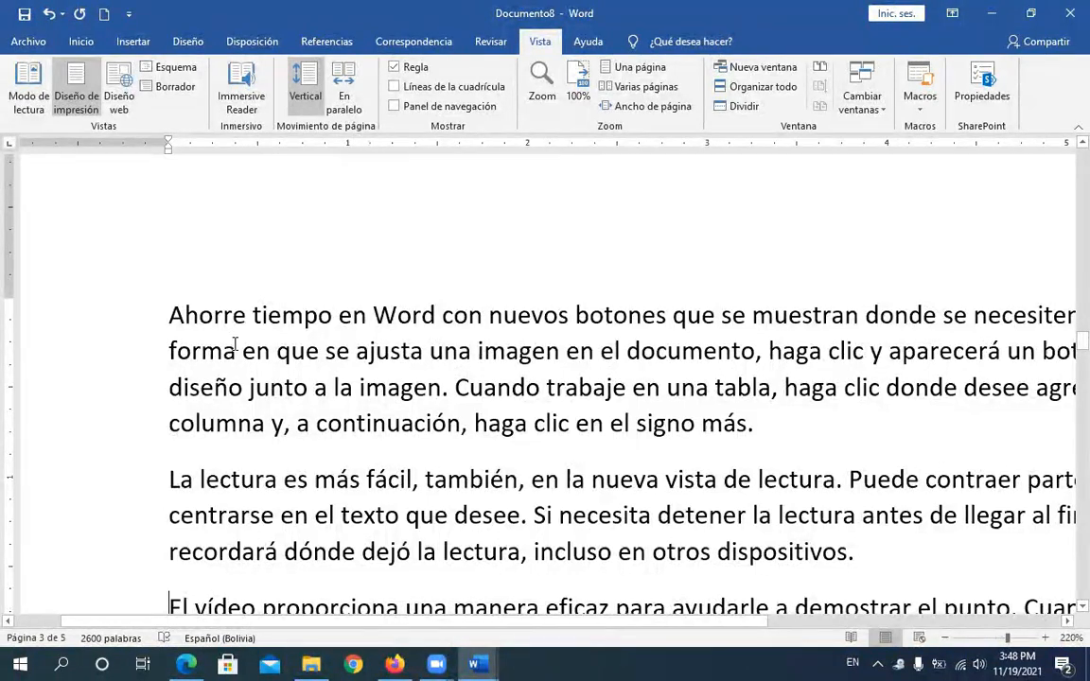
{"action": "scroll", "coordinate": [234, 345], "scroll_direction": "up", "scroll_amount": 1}
{"action": "scroll", "coordinate": [235, 346], "scroll_direction": "up", "scroll_amount": 2}
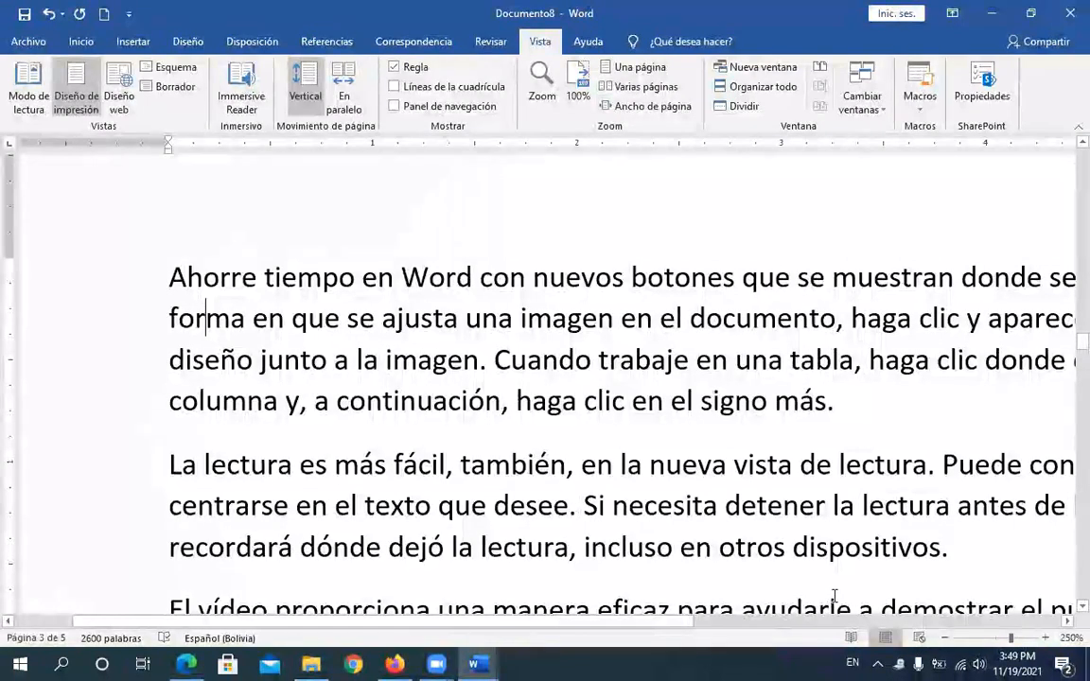
{"action": "scroll", "coordinate": [828, 596], "scroll_direction": "down", "scroll_amount": 1, "text": "ctrl"}
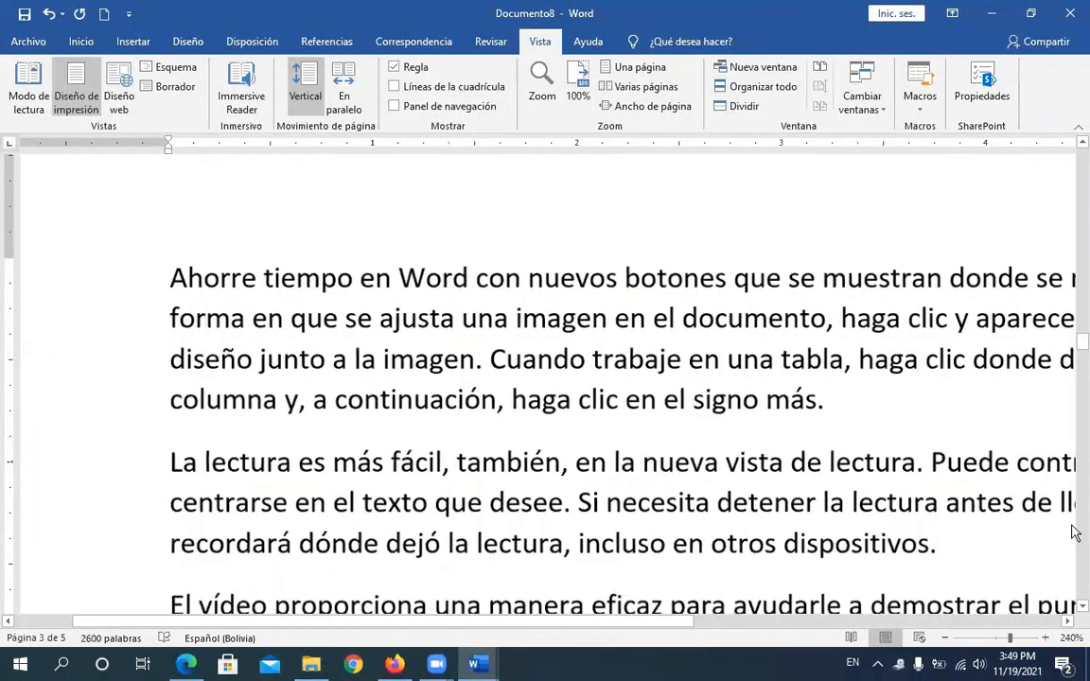
{"action": "scroll", "coordinate": [968, 463], "scroll_direction": "down", "scroll_amount": 1, "text": "ctrl"}
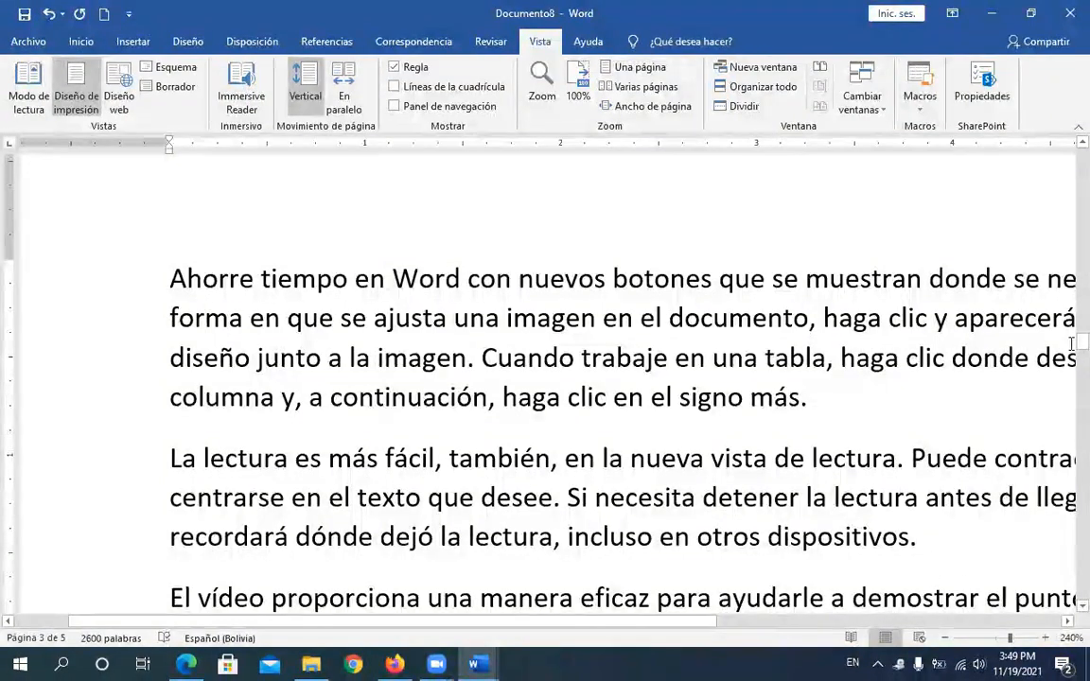
Step: Move down to page 4 and sideways across it, and look over its paragraphs at the enlarged zoom
{"action": "left_click_drag", "start_coordinate": [1078, 340], "coordinate": [1074, 513]}
{"action": "mouse_move", "coordinate": [529, 622]}
{"action": "left_mouse_down"}
{"action": "mouse_move", "coordinate": [806, 616]}
{"action": "mouse_move", "coordinate": [435, 613]}
{"action": "mouse_move", "coordinate": [540, 607]}
{"action": "left_mouse_up"}
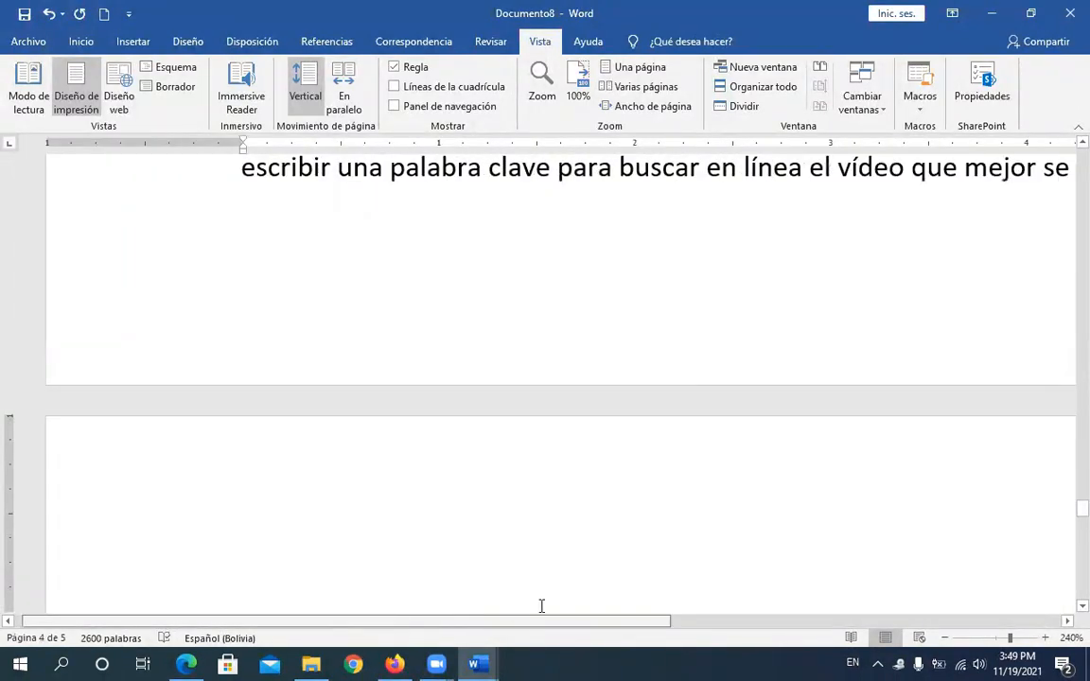
{"action": "left_click_drag", "start_coordinate": [1077, 515], "coordinate": [1075, 450]}
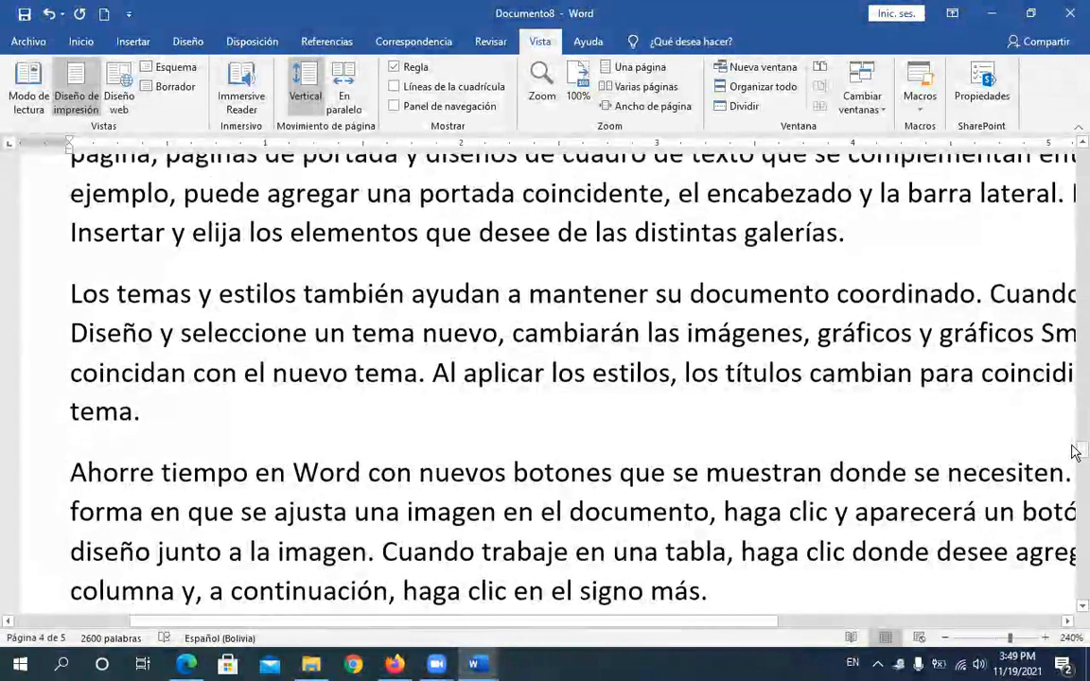
{"action": "scroll", "coordinate": [1076, 452], "scroll_direction": "up", "scroll_amount": 1}
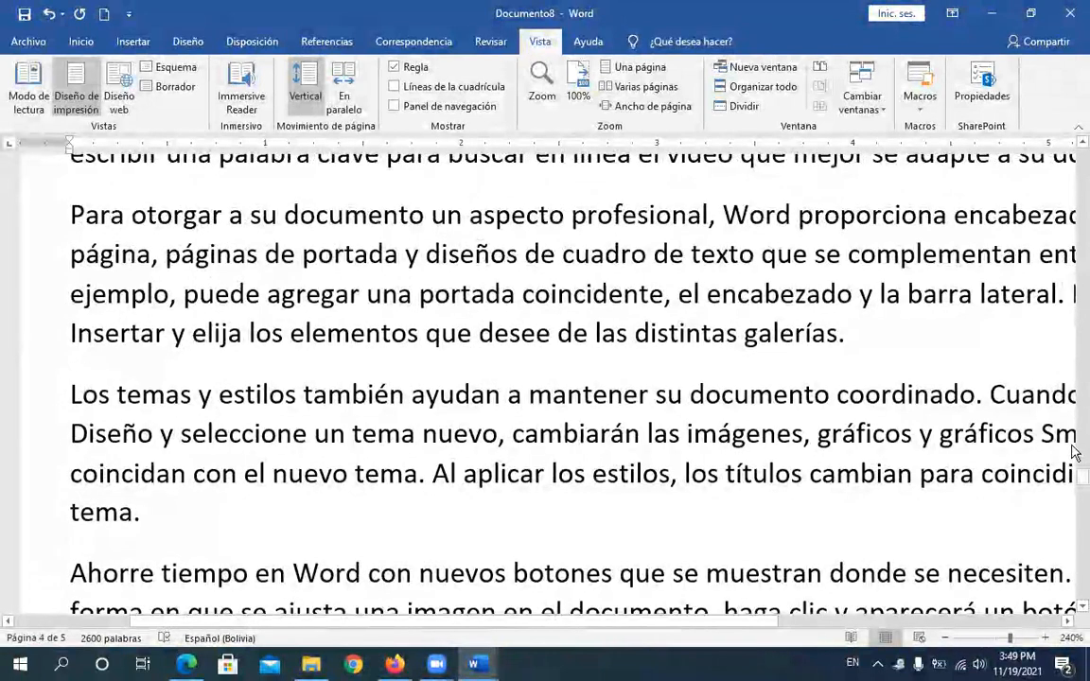
{"action": "scroll", "coordinate": [1076, 452], "scroll_direction": "down", "scroll_amount": 3}
{"action": "scroll", "coordinate": [1075, 453], "scroll_direction": "up", "scroll_amount": 3}
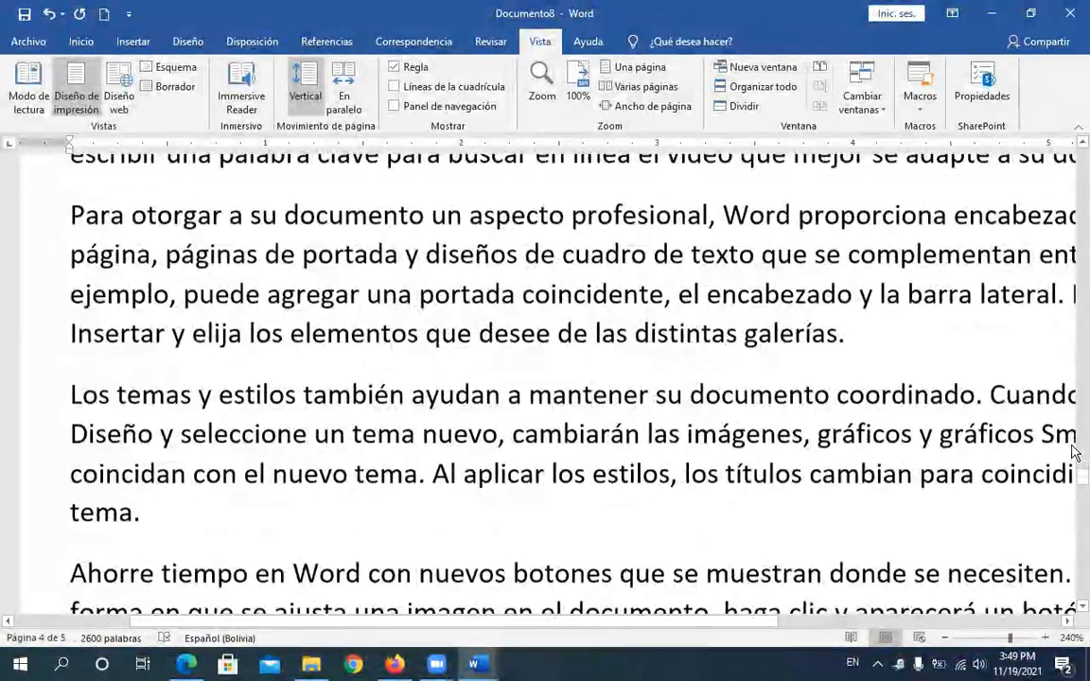
{"action": "scroll", "coordinate": [1075, 452], "scroll_direction": "down", "scroll_amount": 4}
{"action": "scroll", "coordinate": [1074, 454], "scroll_direction": "up", "scroll_amount": 6}
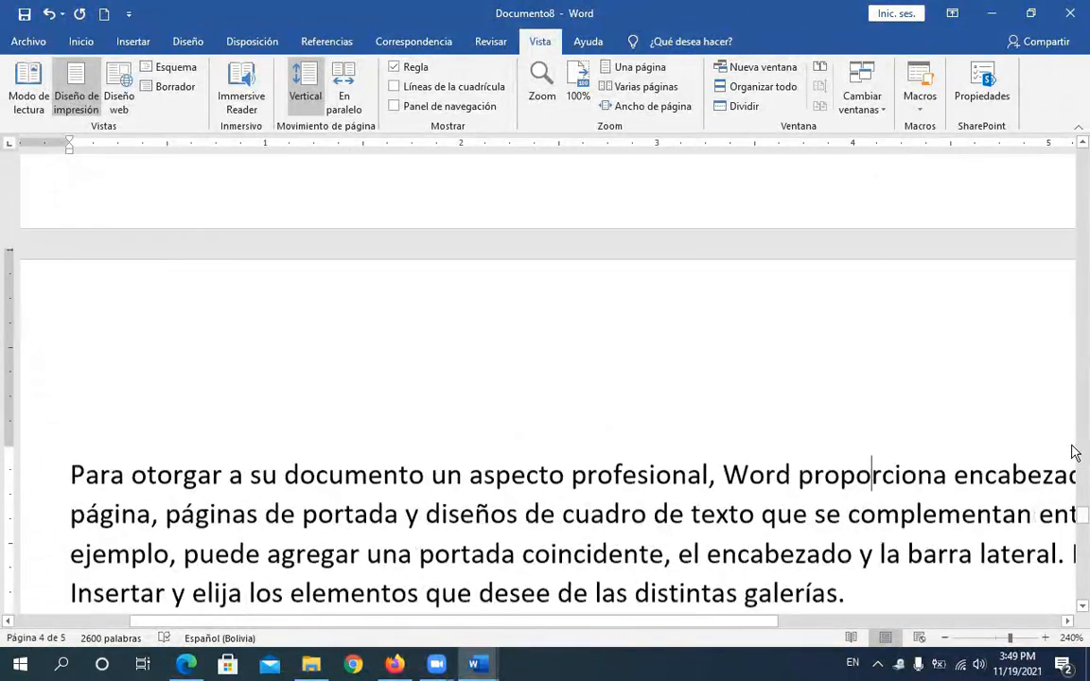
{"action": "scroll", "coordinate": [1075, 452], "scroll_direction": "down", "scroll_amount": 1}
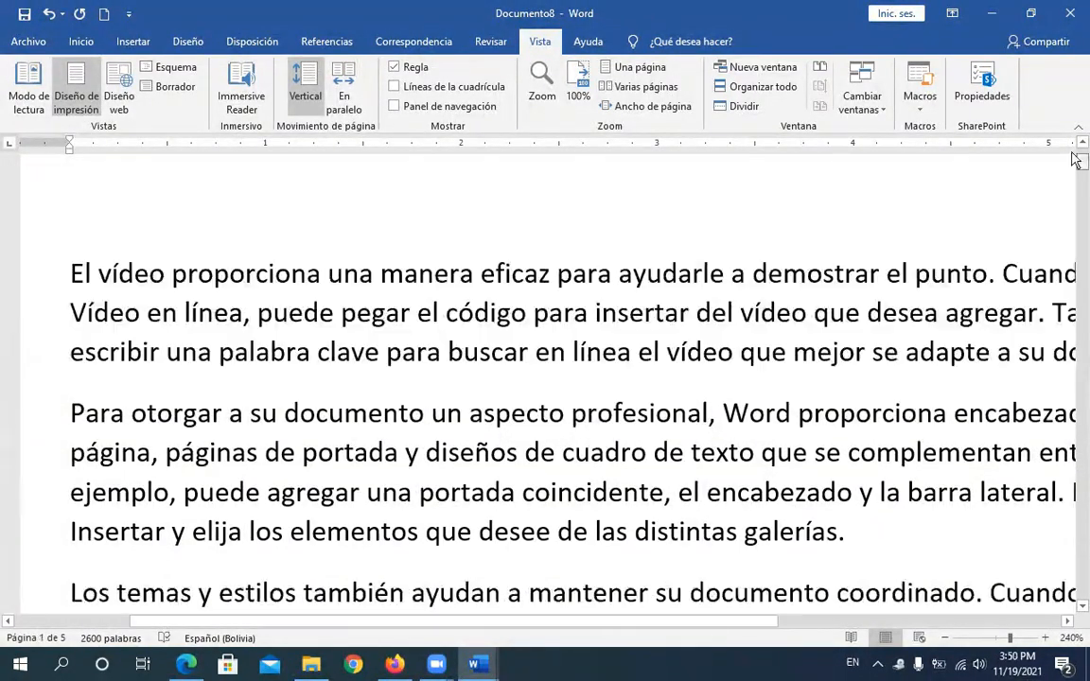
Step: Return to page 1 and look over its upper margin and opening paragraphs
{"action": "left_click_drag", "start_coordinate": [1075, 160], "coordinate": [1076, 165]}
{"action": "left_click_drag", "start_coordinate": [1076, 168], "coordinate": [1075, 166]}
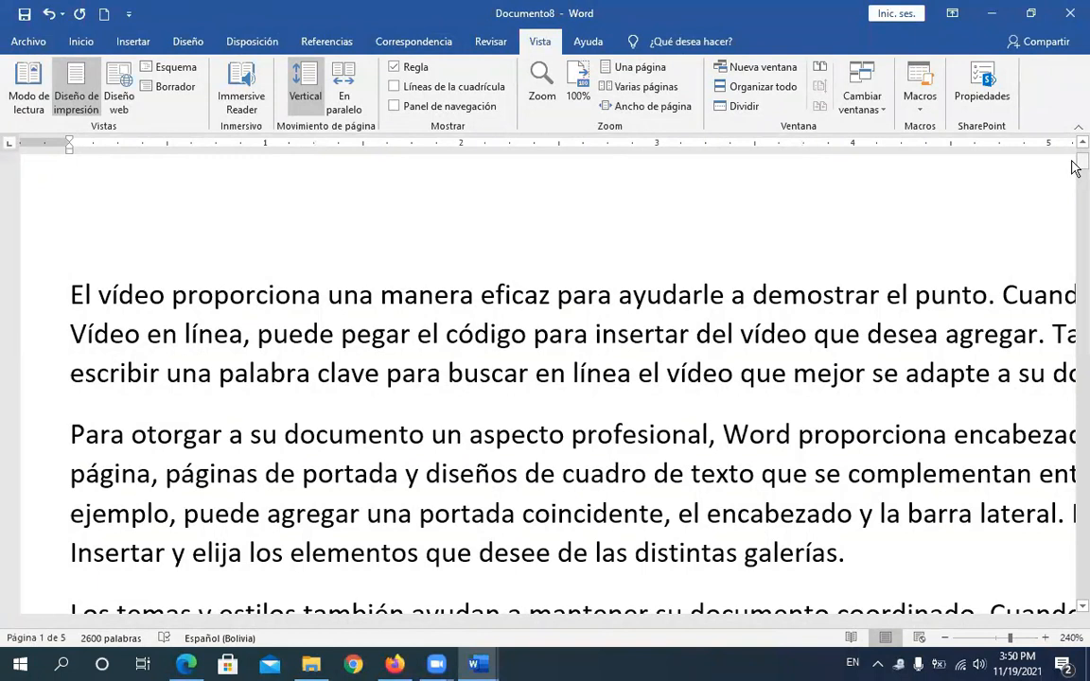
{"action": "left_click_drag", "start_coordinate": [1075, 163], "coordinate": [1076, 165]}
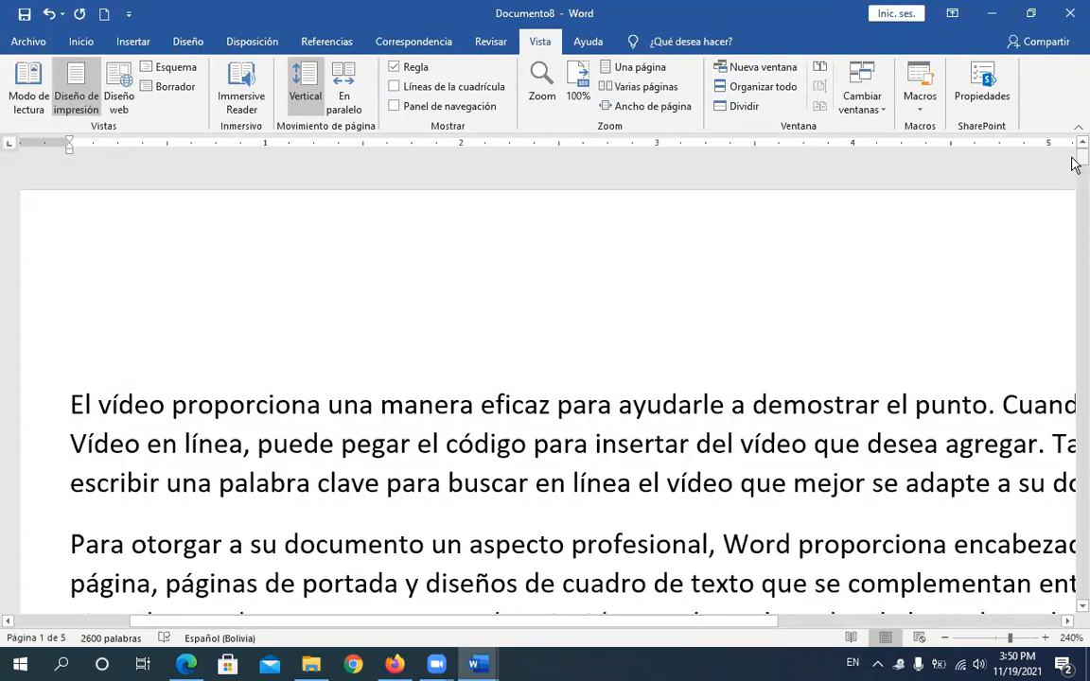
{"action": "mouse_move", "coordinate": [1072, 182]}
{"action": "left_mouse_down"}
{"action": "mouse_move", "coordinate": [1074, 196]}
{"action": "mouse_move", "coordinate": [1074, 166]}
{"action": "left_mouse_up"}
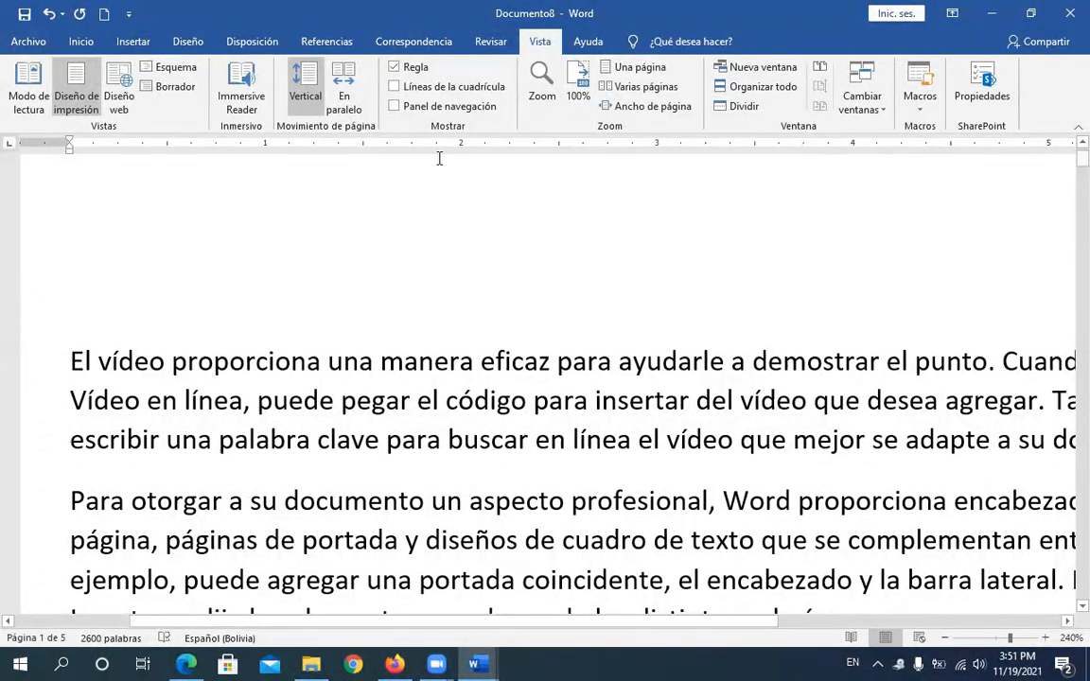
Step: Examine the page layout commands (Disposición) in a reduced Documento8 window and maximize the window again
{"action": "left_click", "coordinate": [82, 43]}
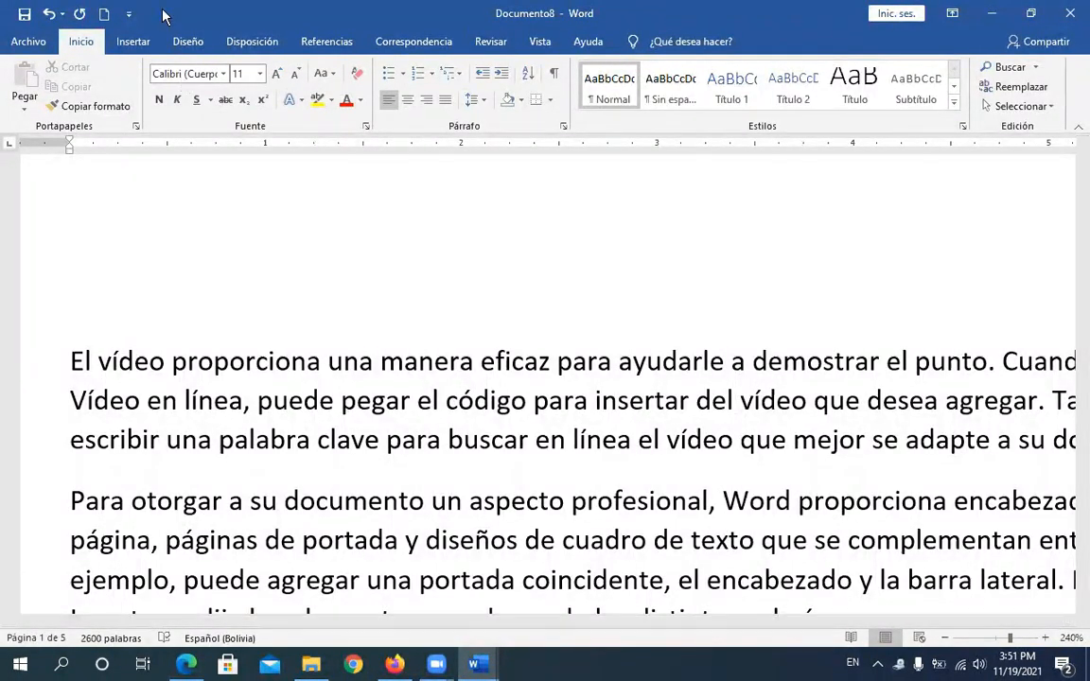
{"action": "left_click_drag", "start_coordinate": [163, 14], "coordinate": [194, 111]}
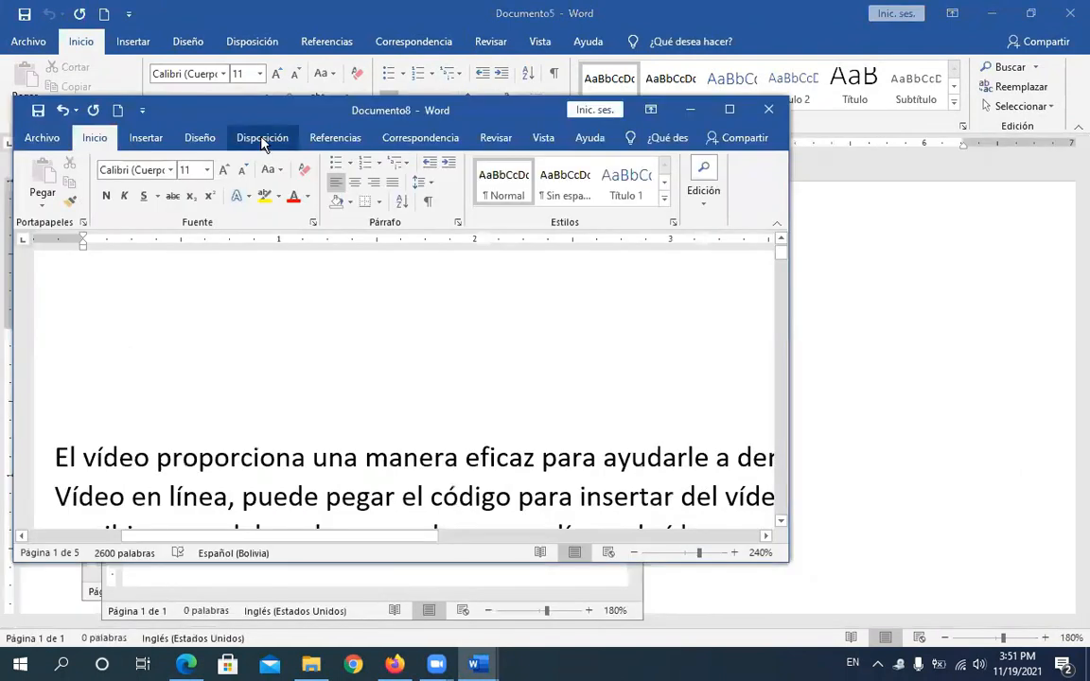
{"action": "left_click", "coordinate": [262, 139]}
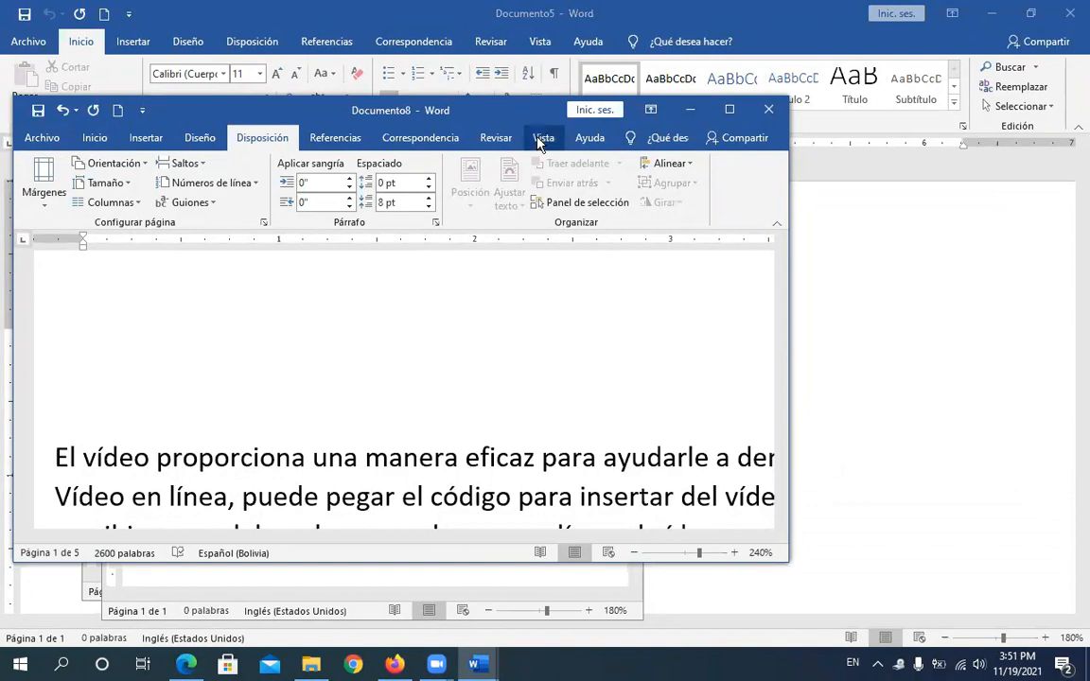
{"action": "left_click", "coordinate": [734, 113]}
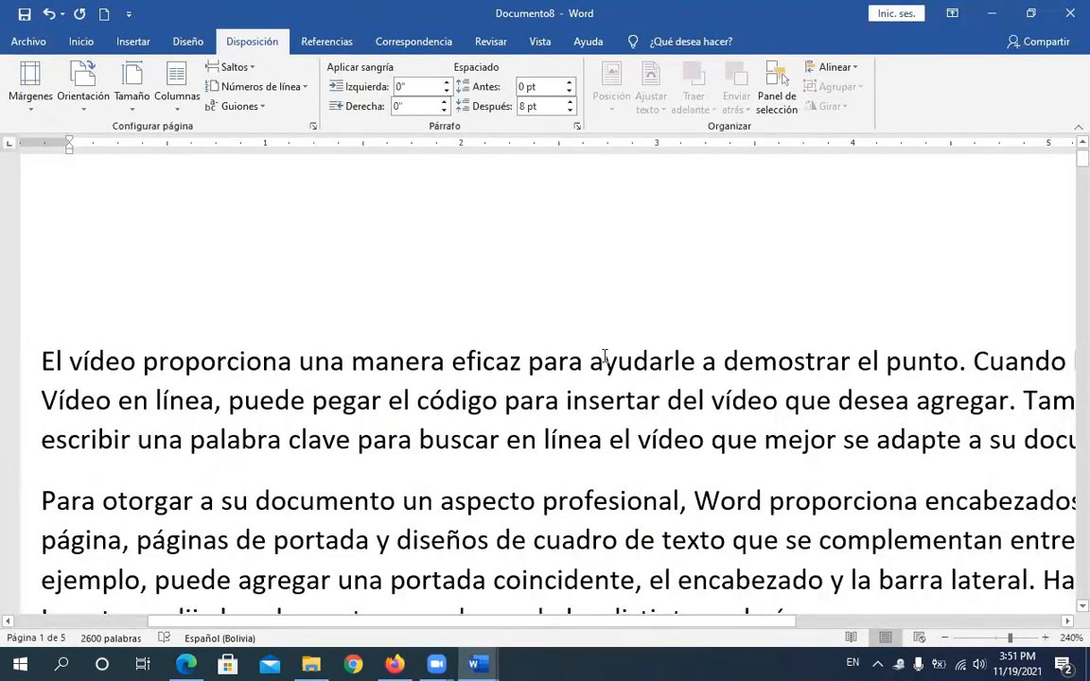
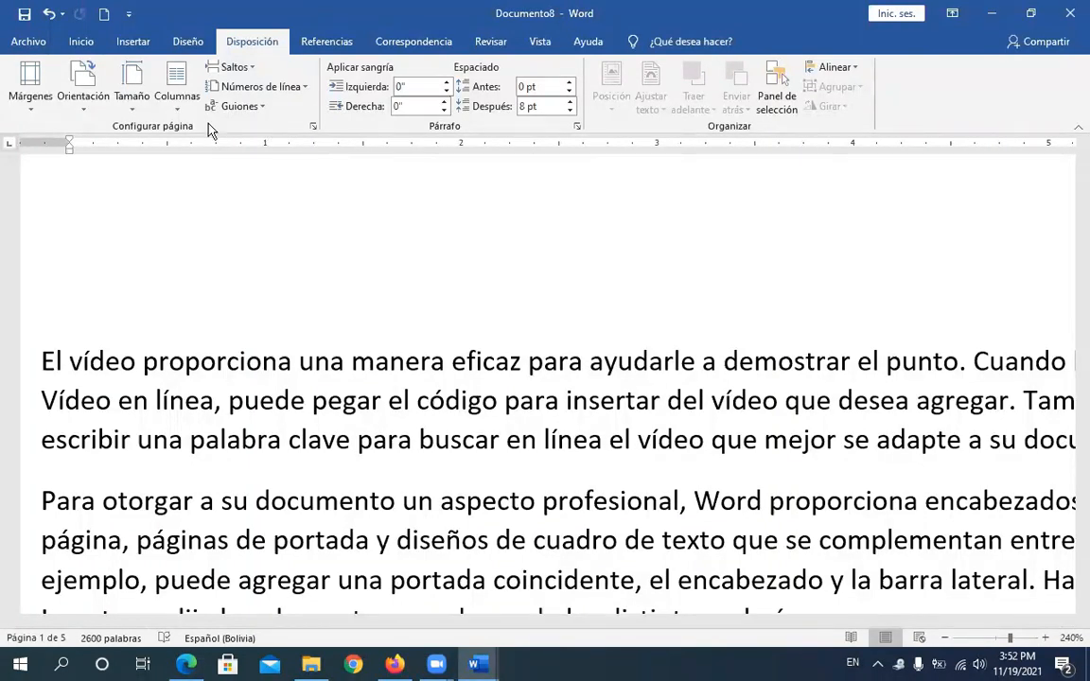
Step: Set the document's paper size to Carta (8,5 x 11 pulg.)
{"action": "left_click", "coordinate": [140, 115]}
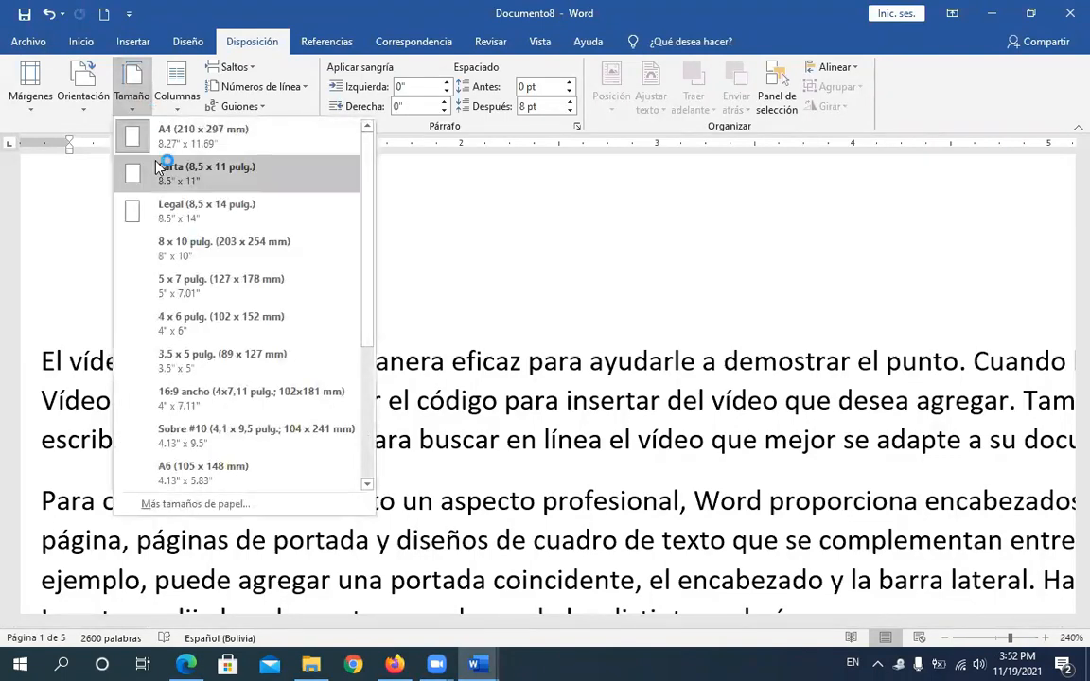
{"action": "left_click", "coordinate": [211, 182]}
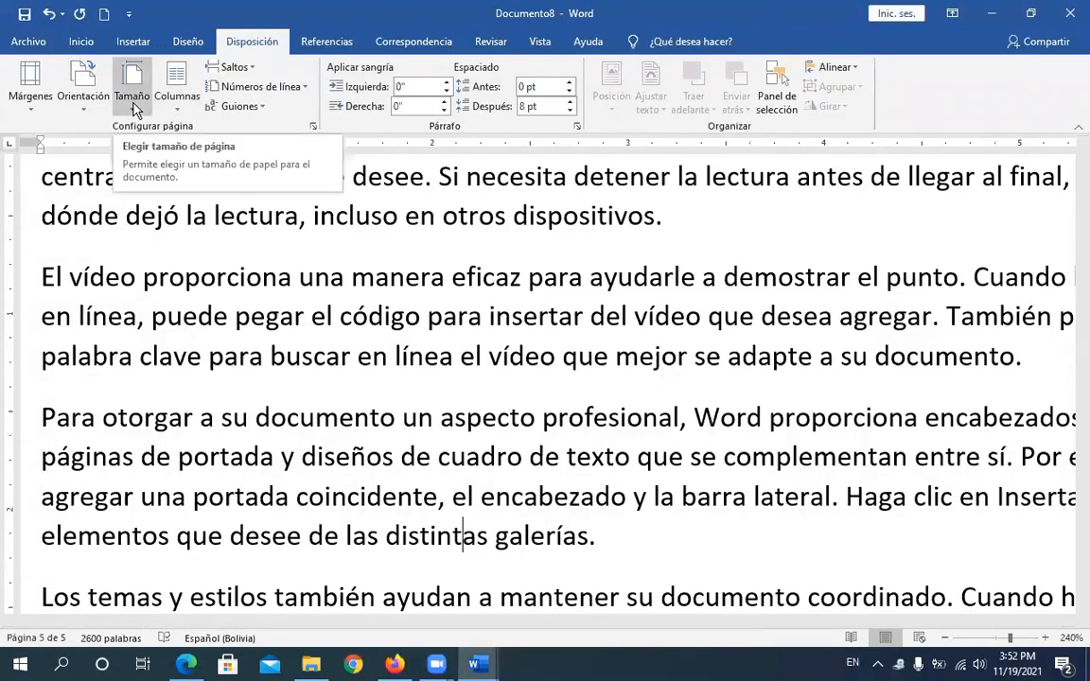
{"action": "left_click", "coordinate": [136, 109]}
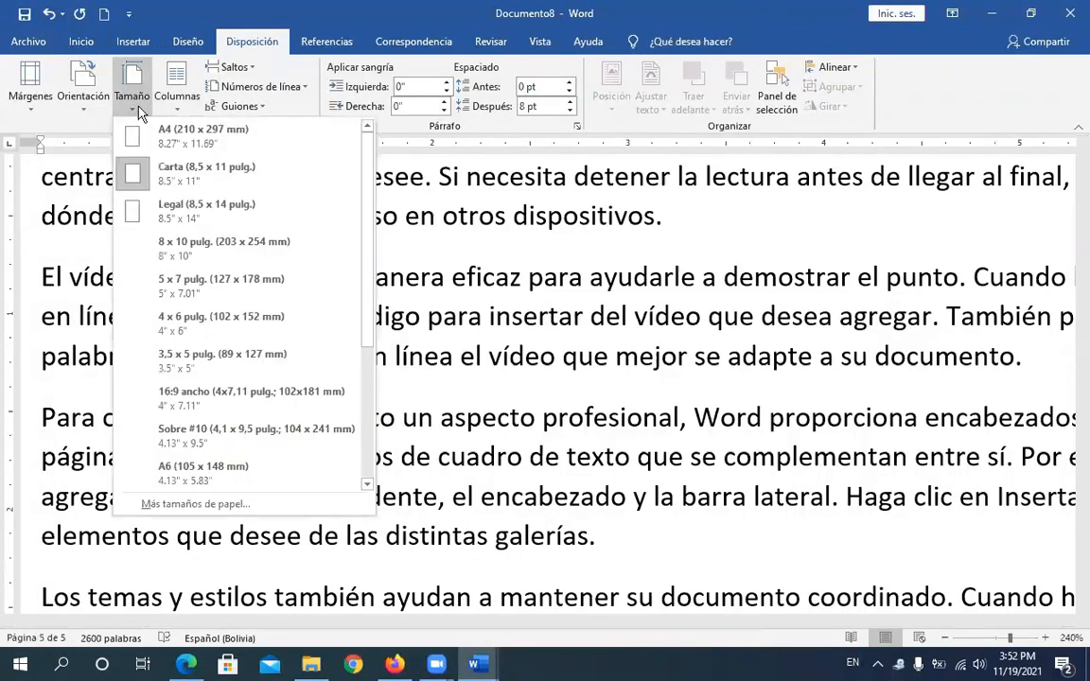
{"action": "left_click", "coordinate": [166, 179]}
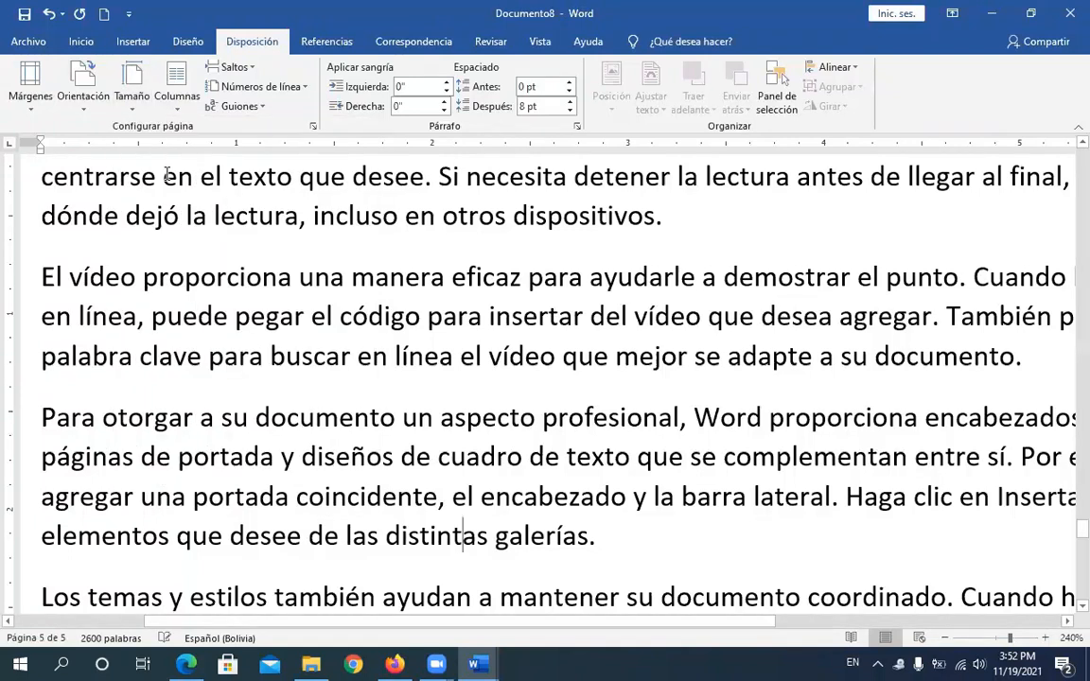
Step: Set the document's paper size to Legal (8,5 x 14 pulg.) and look through the other predefined paper sizes
{"action": "left_click", "coordinate": [144, 111]}
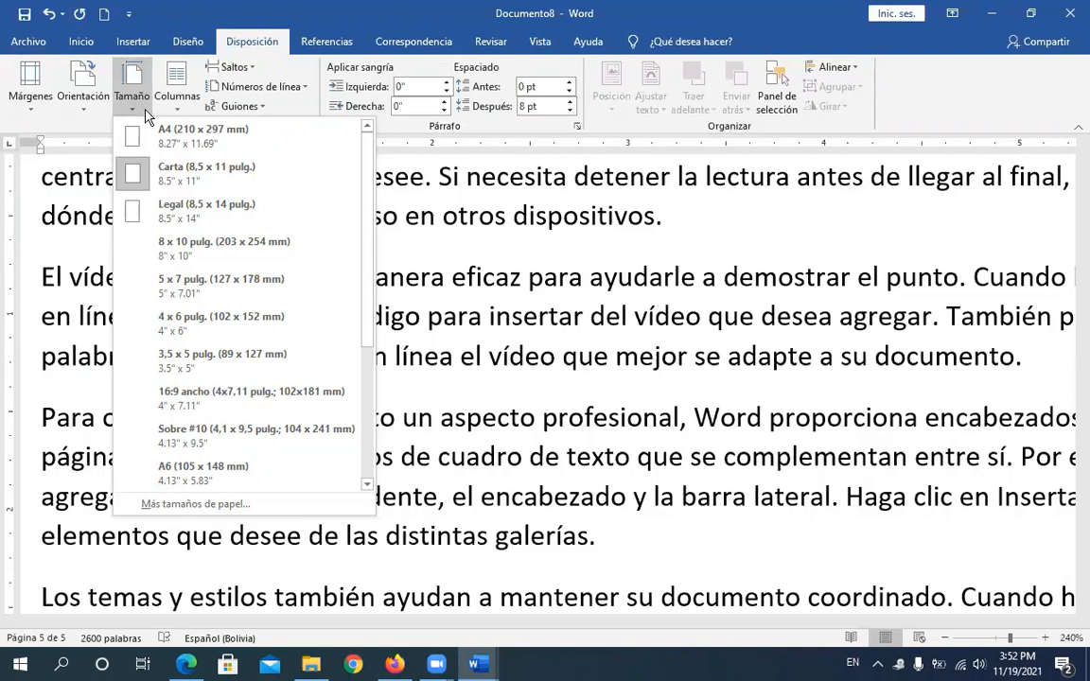
{"action": "left_click", "coordinate": [157, 213]}
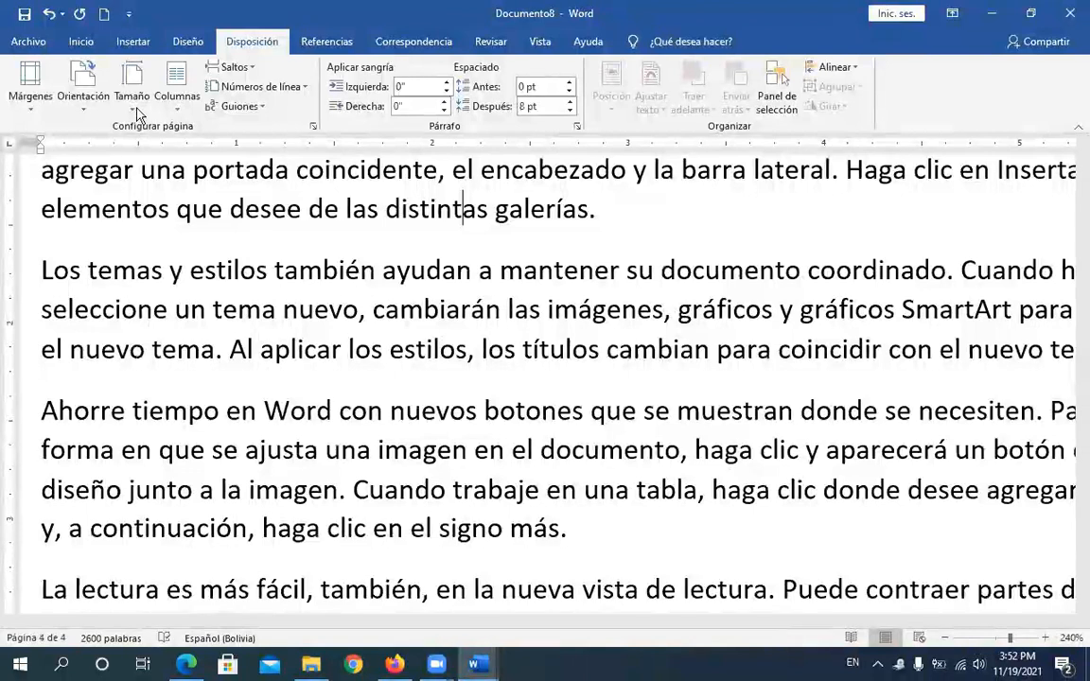
{"action": "left_click", "coordinate": [134, 106]}
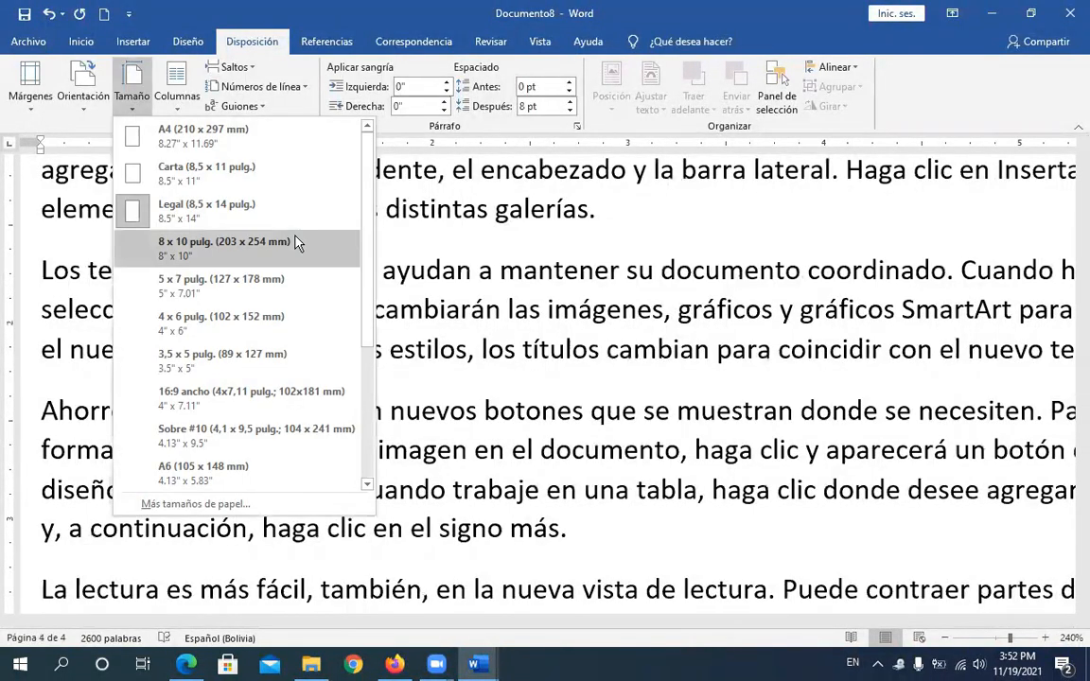
{"action": "scroll", "coordinate": [360, 346], "scroll_direction": "down", "scroll_amount": 2}
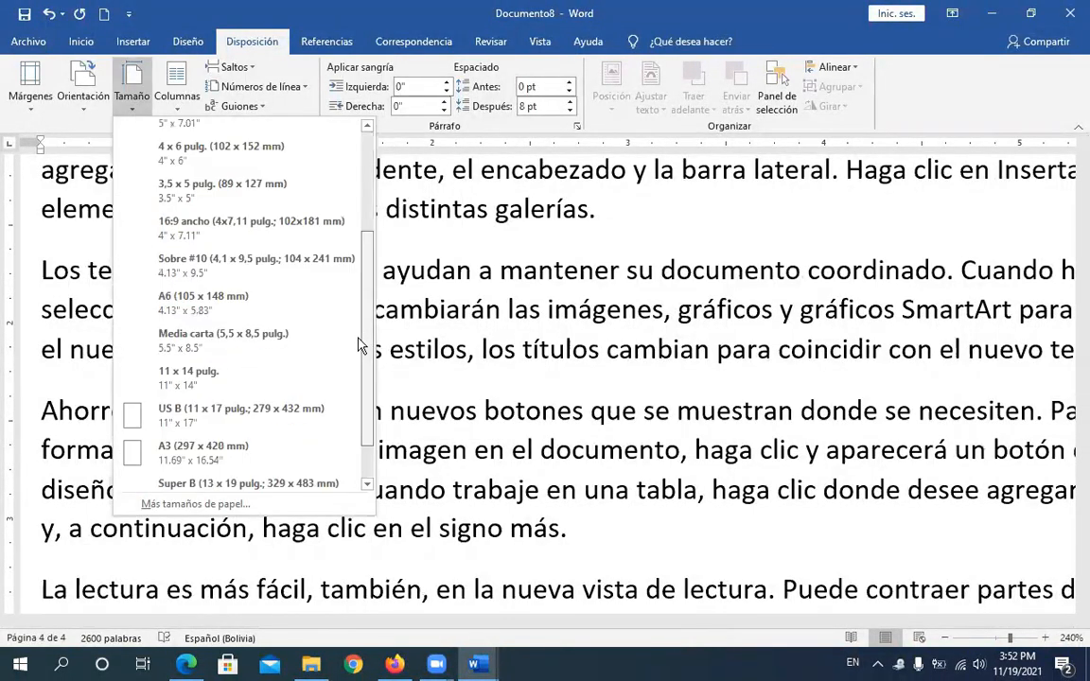
{"action": "scroll", "coordinate": [264, 327], "scroll_direction": "up", "scroll_amount": 2}
{"action": "scroll", "coordinate": [284, 327], "scroll_direction": "down", "scroll_amount": 3}
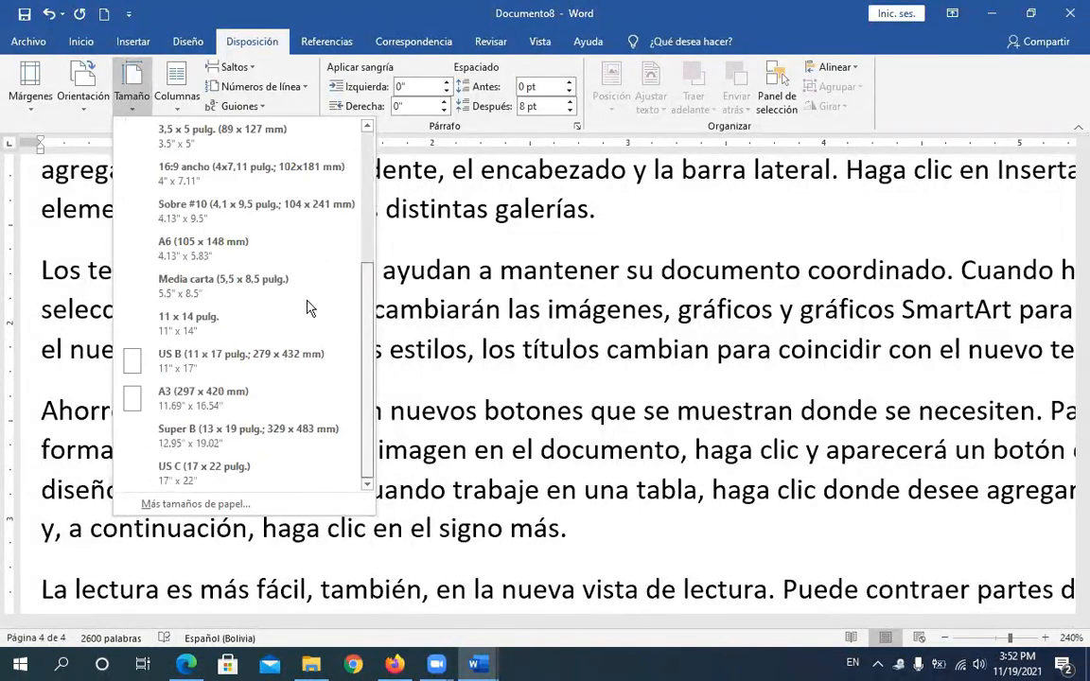
{"action": "scroll", "coordinate": [321, 186], "scroll_direction": "up", "scroll_amount": 3}
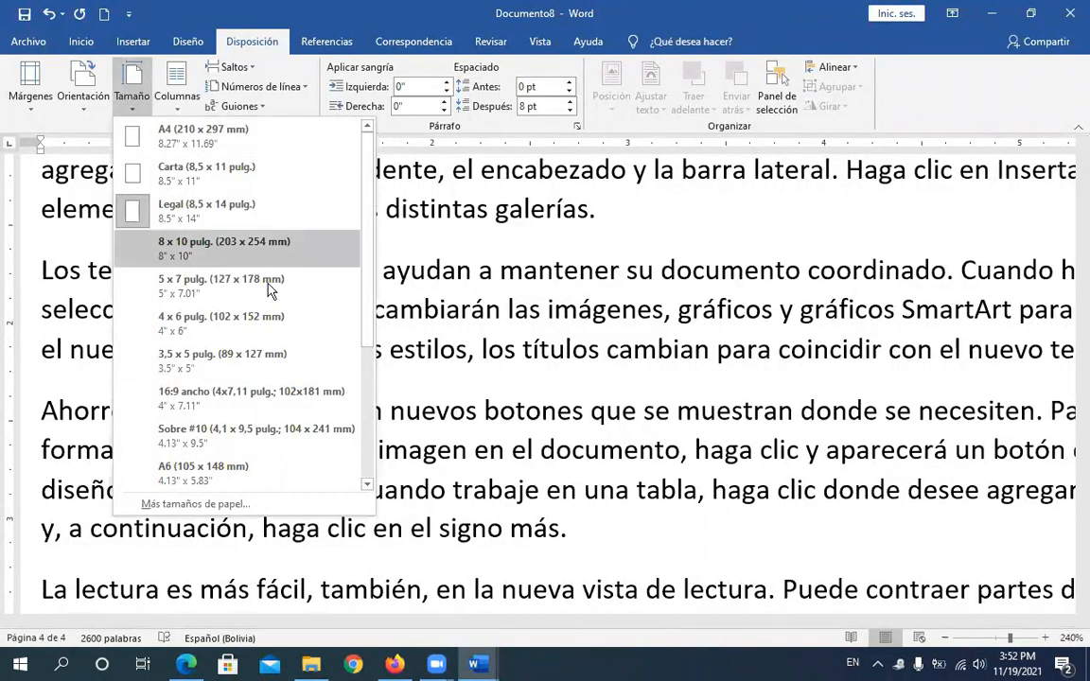
{"action": "scroll", "coordinate": [342, 369], "scroll_direction": "down", "scroll_amount": 3}
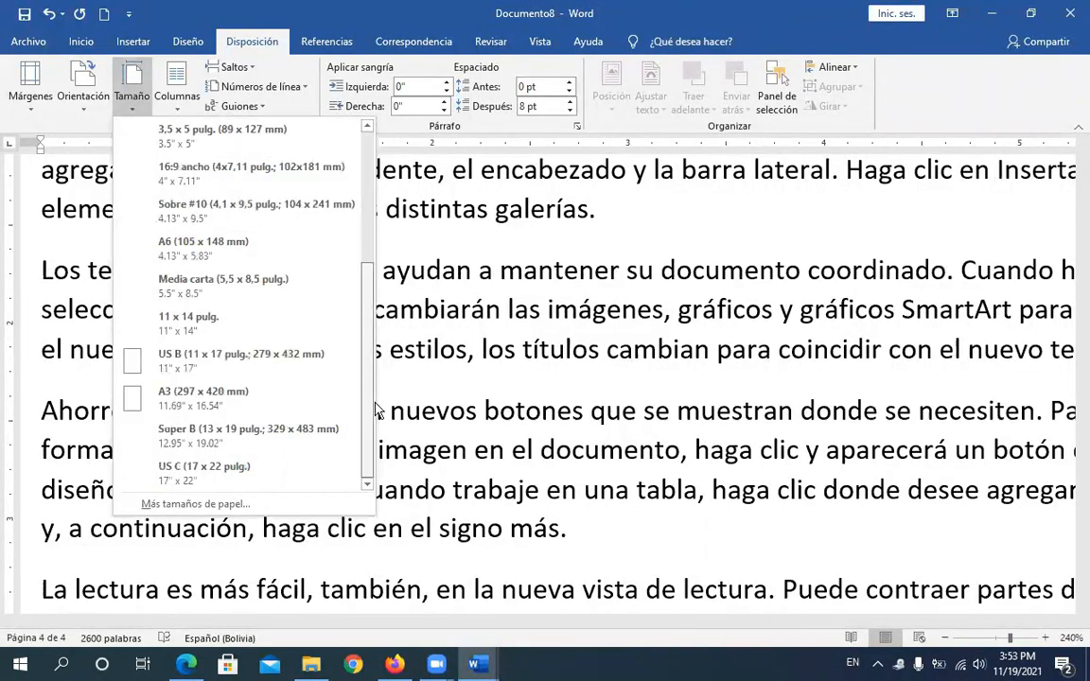
Step: Give the whole document a custom paper size, 7" wide and 10" high
{"action": "left_click", "coordinate": [186, 508]}
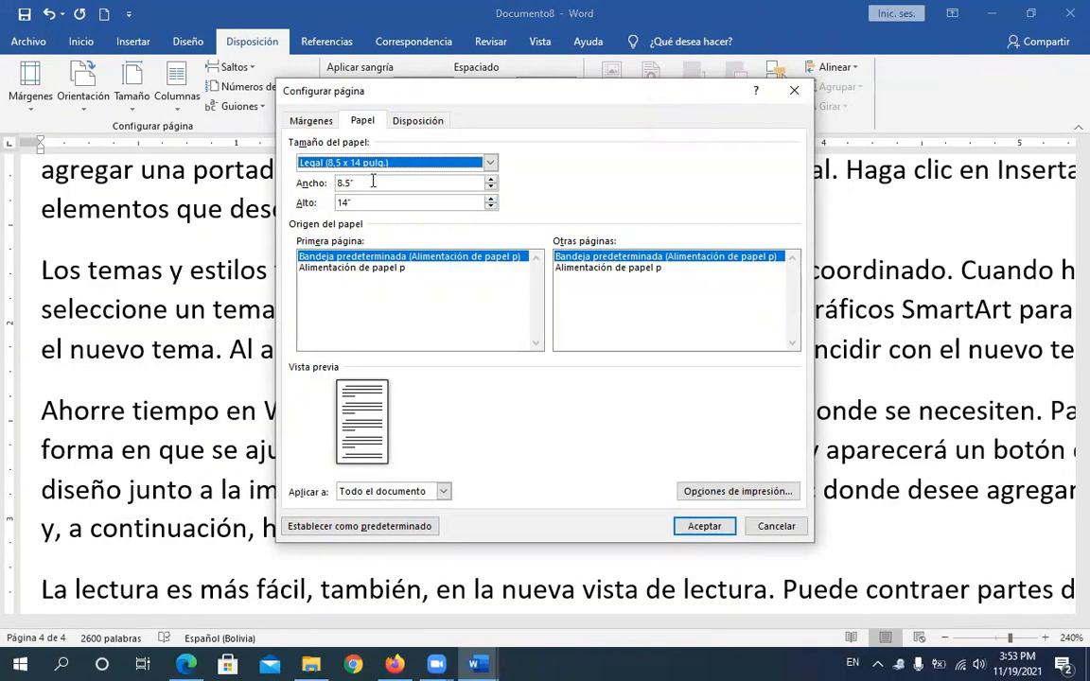
{"action": "left_click_drag", "start_coordinate": [373, 182], "coordinate": [340, 182]}
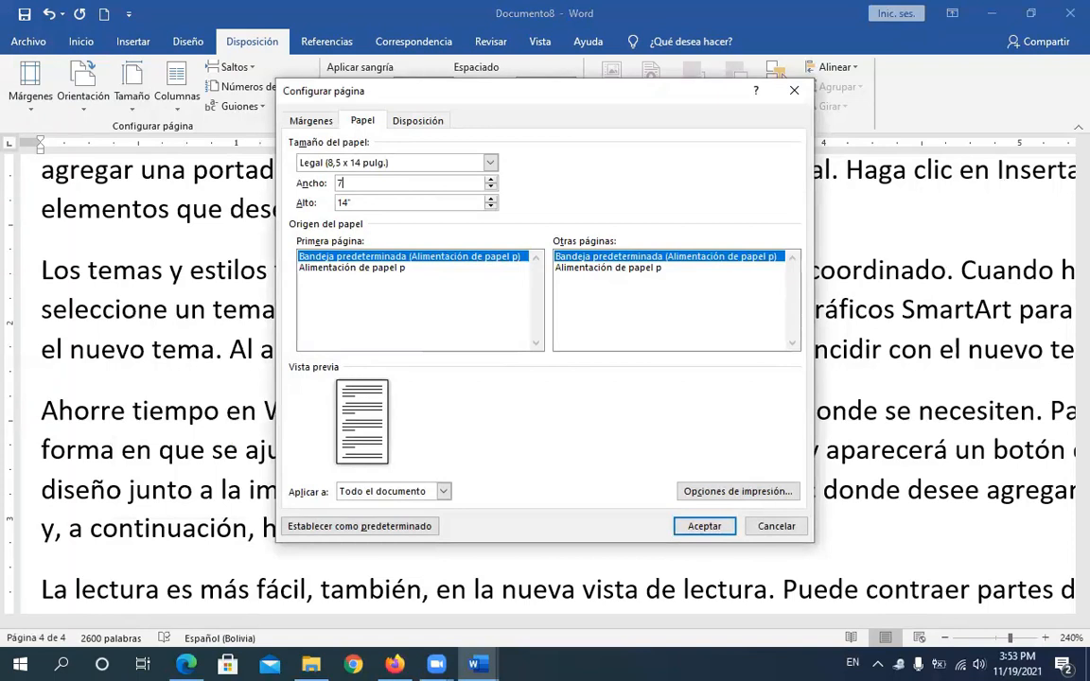
{"action": "type", "text": "7"}
{"action": "key", "text": "Tab"}
{"action": "type", "text": "10"}
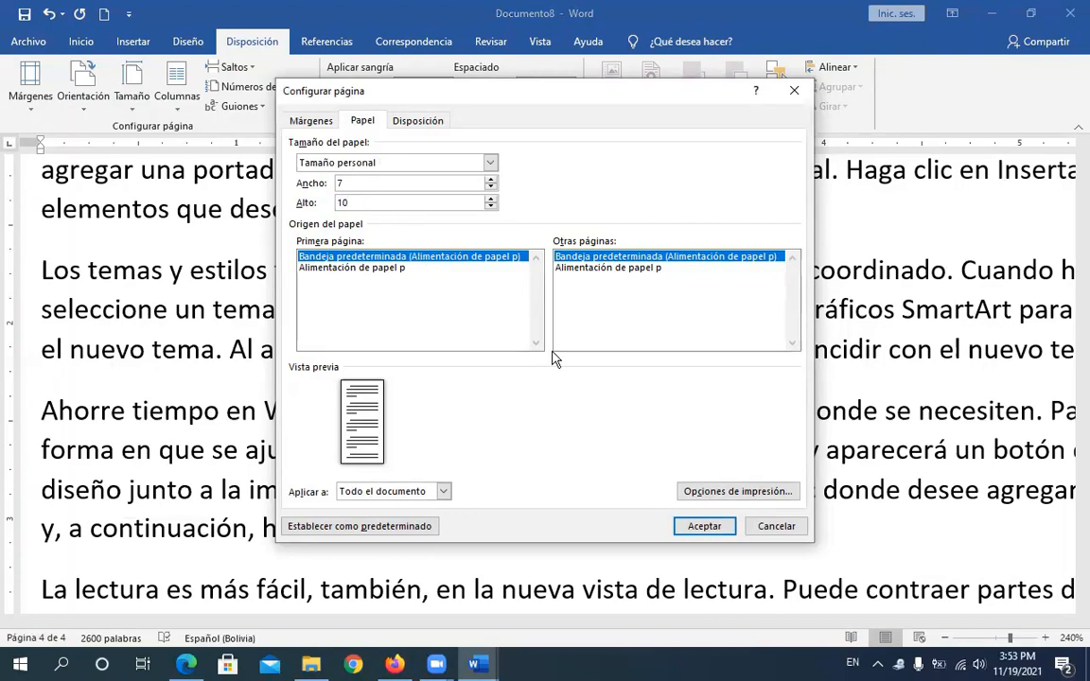
{"action": "left_click", "coordinate": [704, 526]}
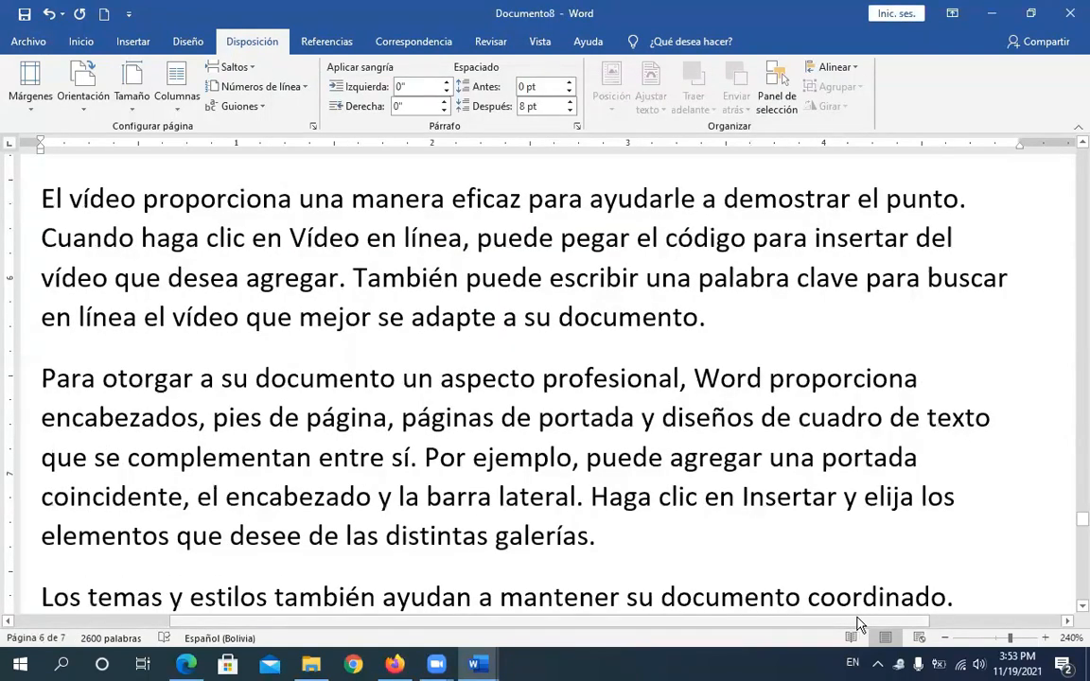
Step: Zoom out to 100% and look over the resized pages from page 6 back to page 2
{"action": "left_click", "coordinate": [947, 639]}
{"action": "left_click", "coordinate": [948, 640]}
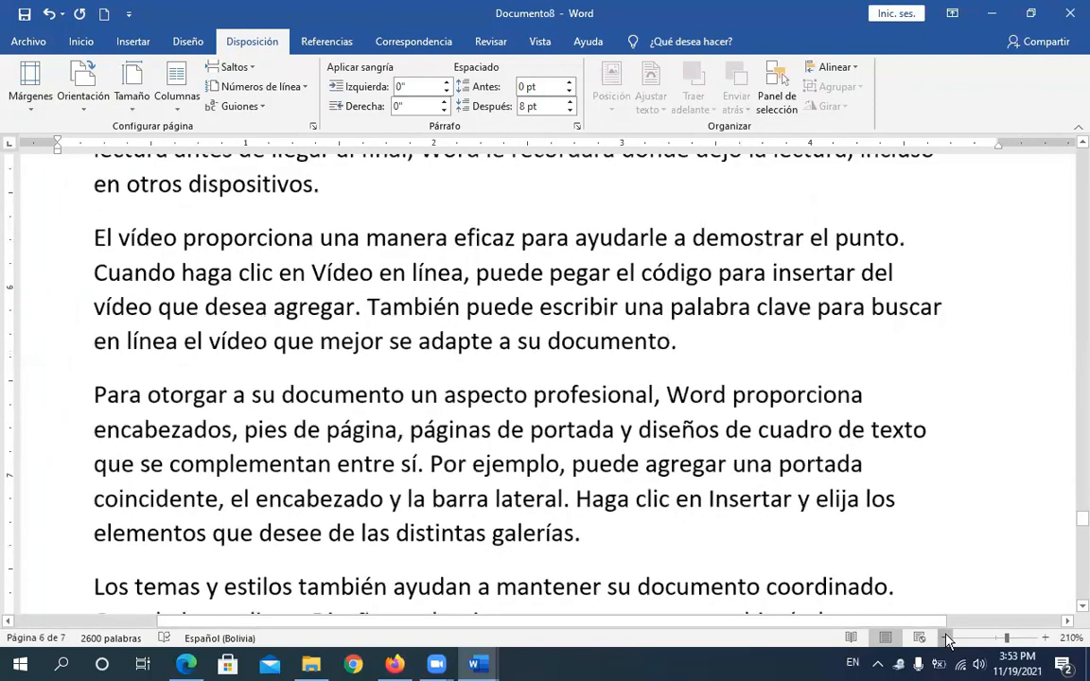
{"action": "left_click", "coordinate": [946, 639]}
{"action": "left_click", "coordinate": [946, 639]}
{"action": "left_click", "coordinate": [946, 639]}
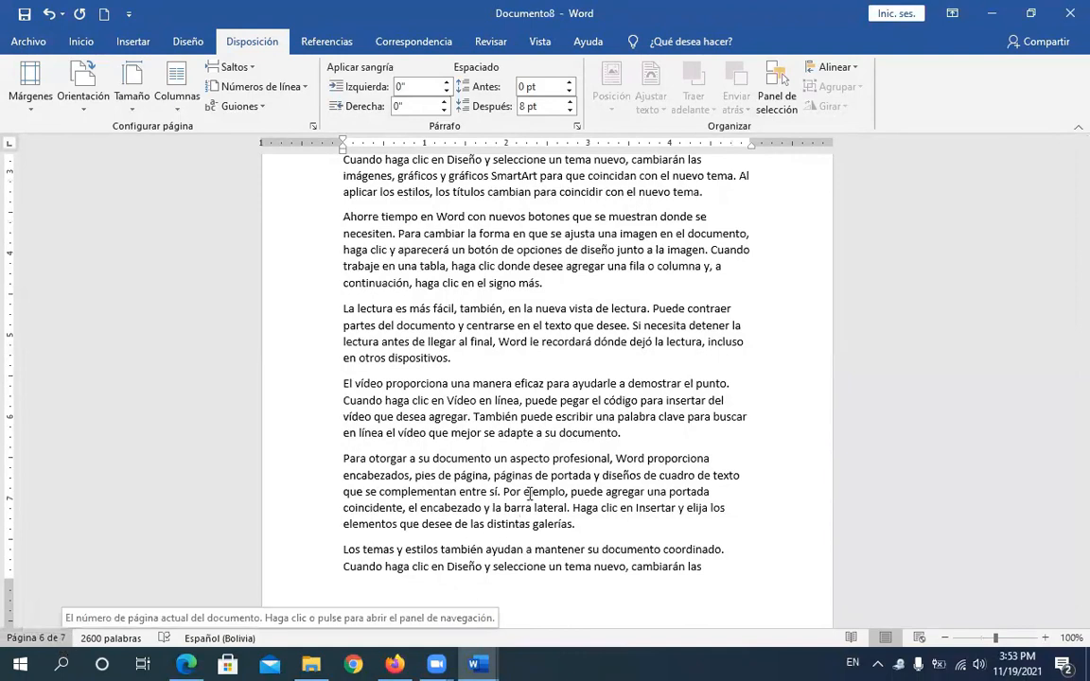
{"action": "left_click_drag", "start_coordinate": [1077, 519], "coordinate": [1074, 377]}
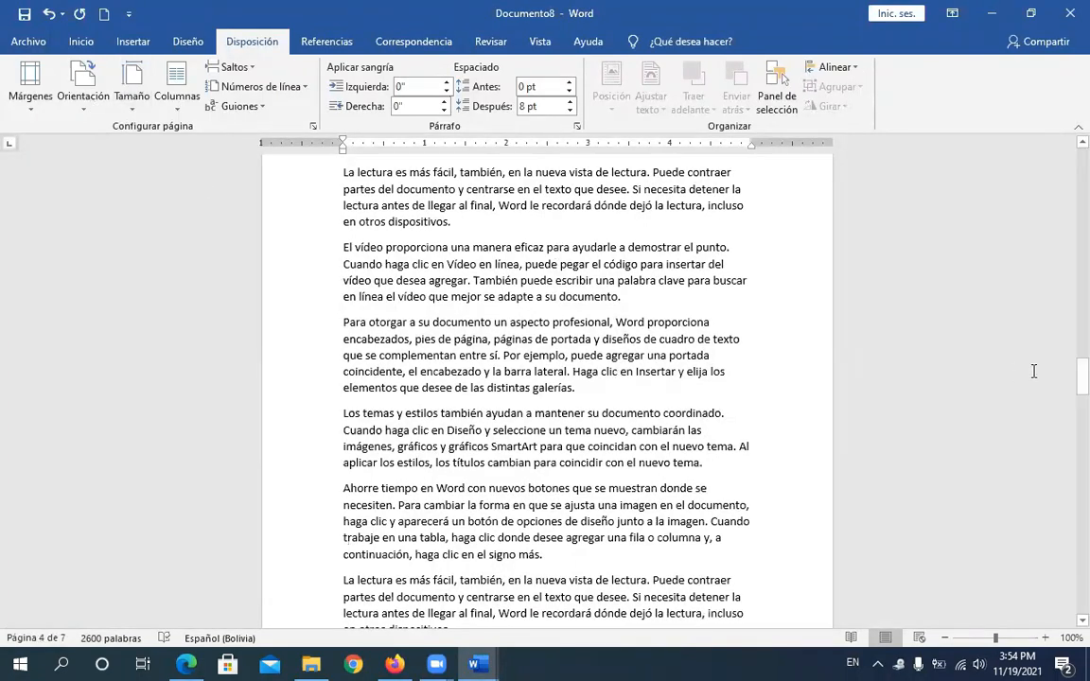
{"action": "left_click_drag", "start_coordinate": [1075, 375], "coordinate": [1075, 302]}
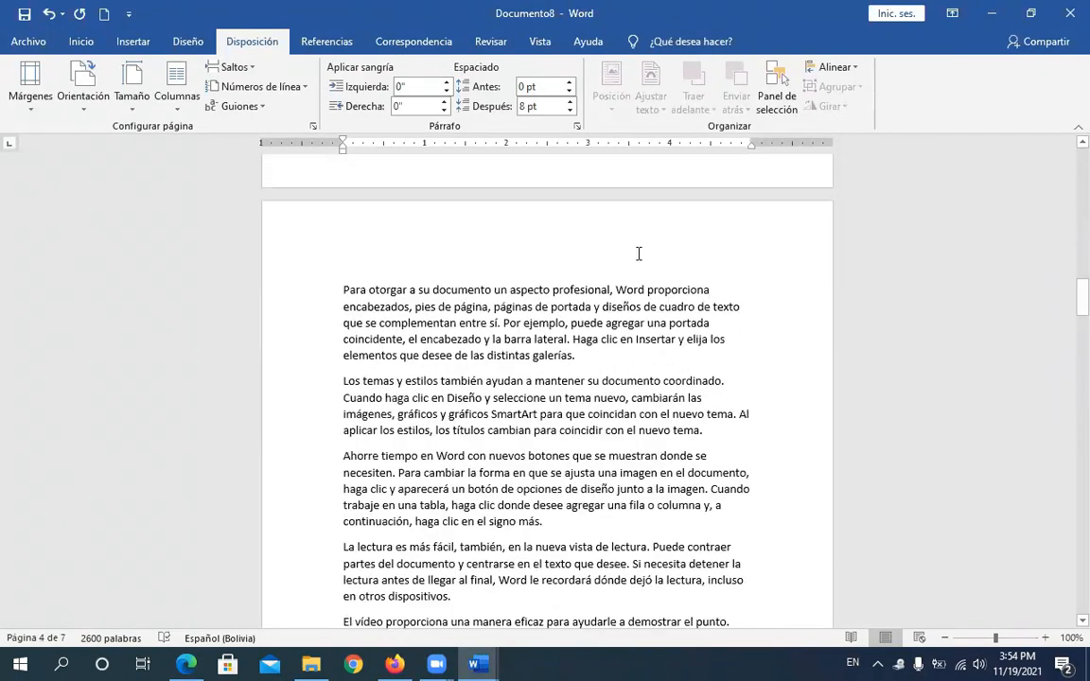
Step: Switch the whole document to Horizontal orientation to review its pages, and return it to Vertical
{"action": "left_click", "coordinate": [81, 95]}
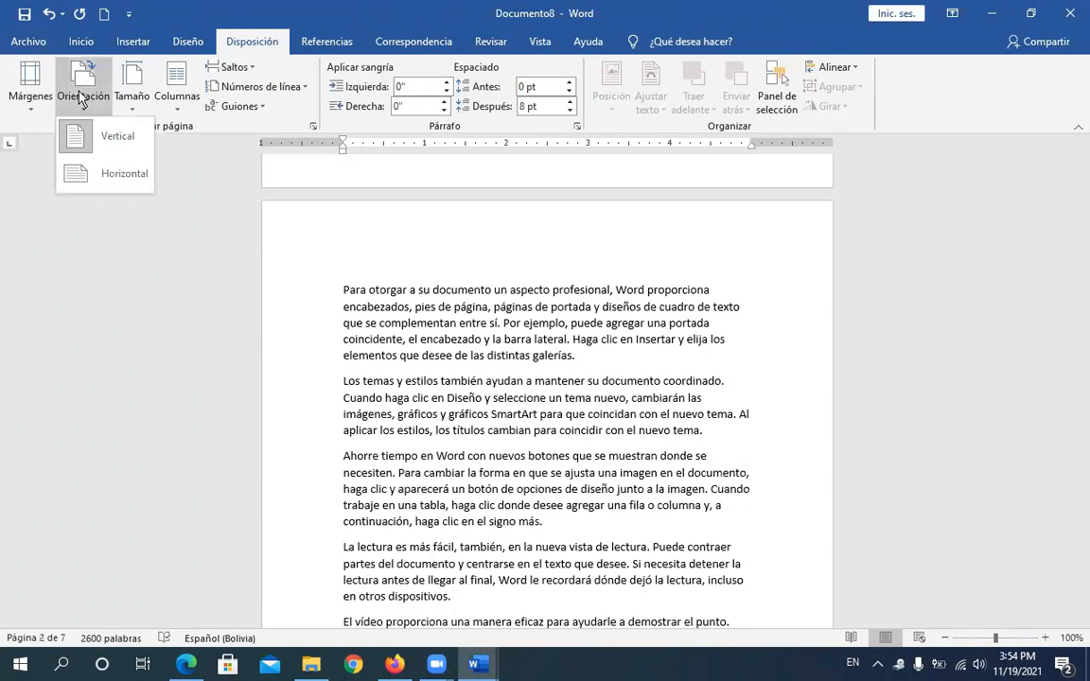
{"action": "left_click", "coordinate": [99, 175]}
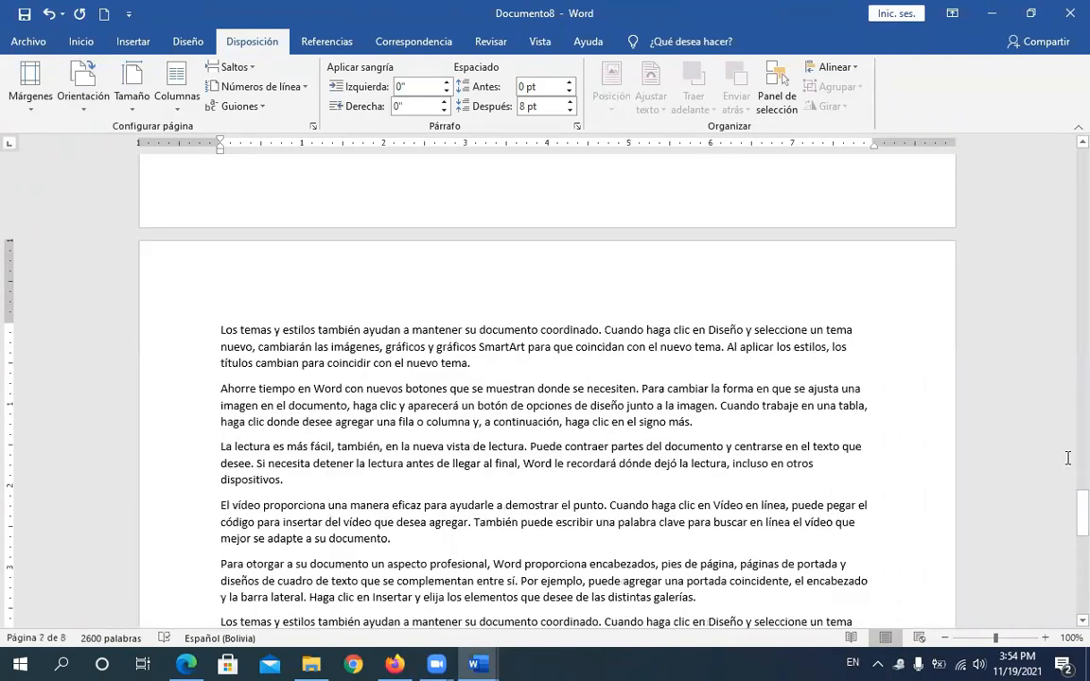
{"action": "left_click_drag", "start_coordinate": [1075, 526], "coordinate": [1077, 592]}
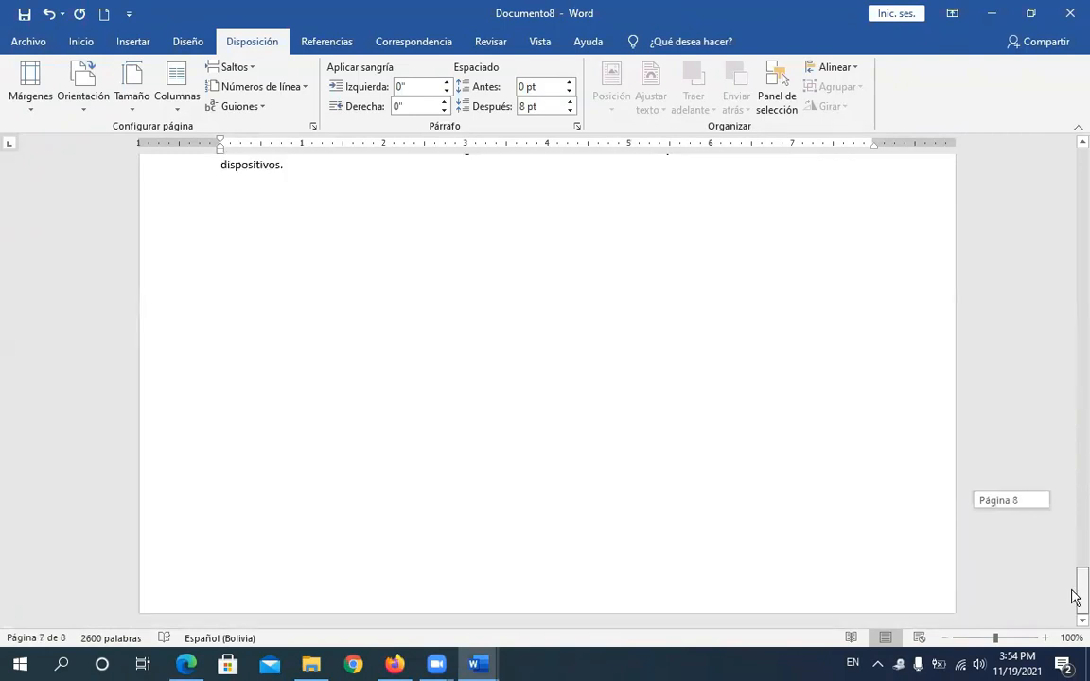
{"action": "left_click_drag", "start_coordinate": [1074, 299], "coordinate": [1075, 77]}
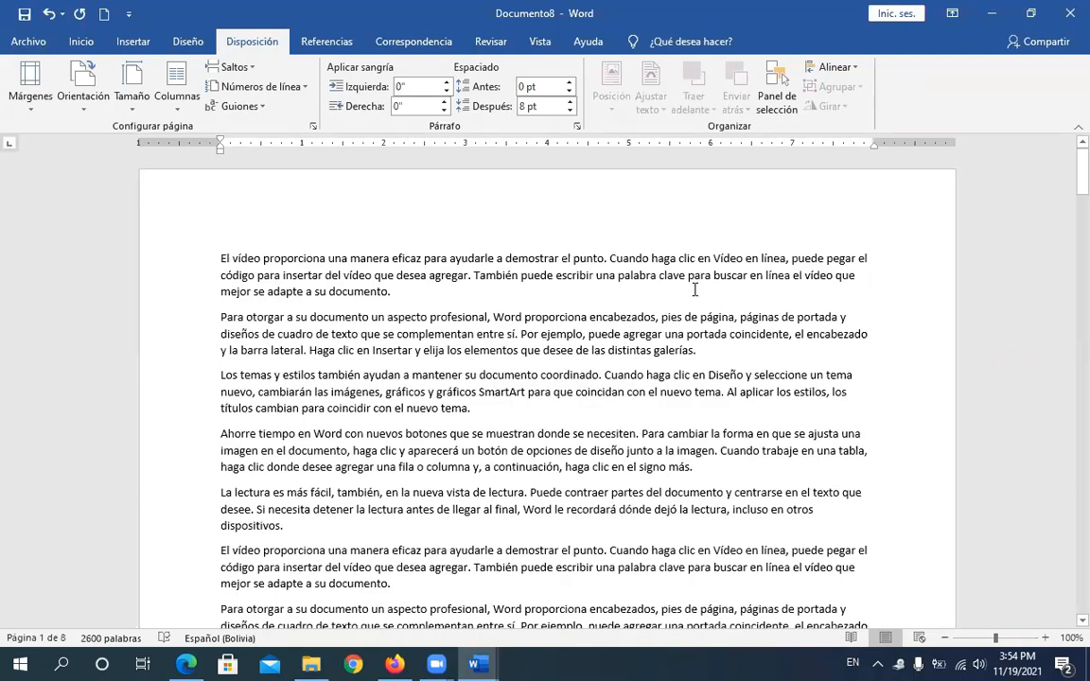
{"action": "left_click", "coordinate": [83, 90]}
{"action": "left_click", "coordinate": [92, 135]}
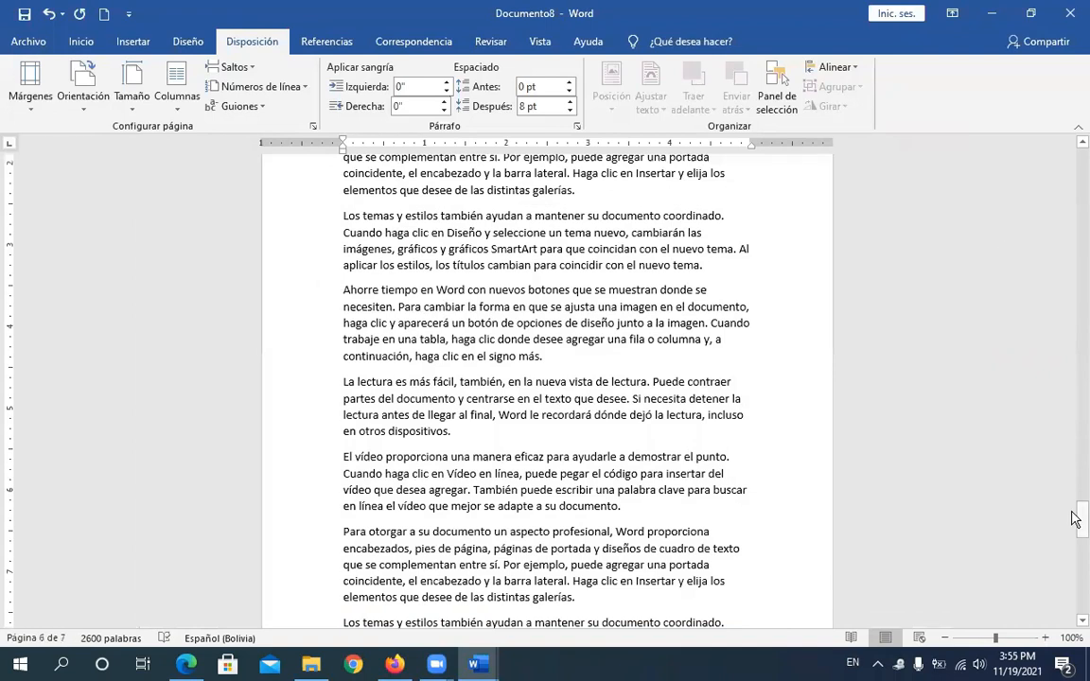
Step: Set the orientation to Horizontal from the start of page 3 onward, applied as De aquí en adelante
{"action": "mouse_move", "coordinate": [1076, 281]}
{"action": "left_mouse_down"}
{"action": "mouse_move", "coordinate": [1074, 154]}
{"action": "mouse_move", "coordinate": [1076, 293]}
{"action": "left_mouse_up"}
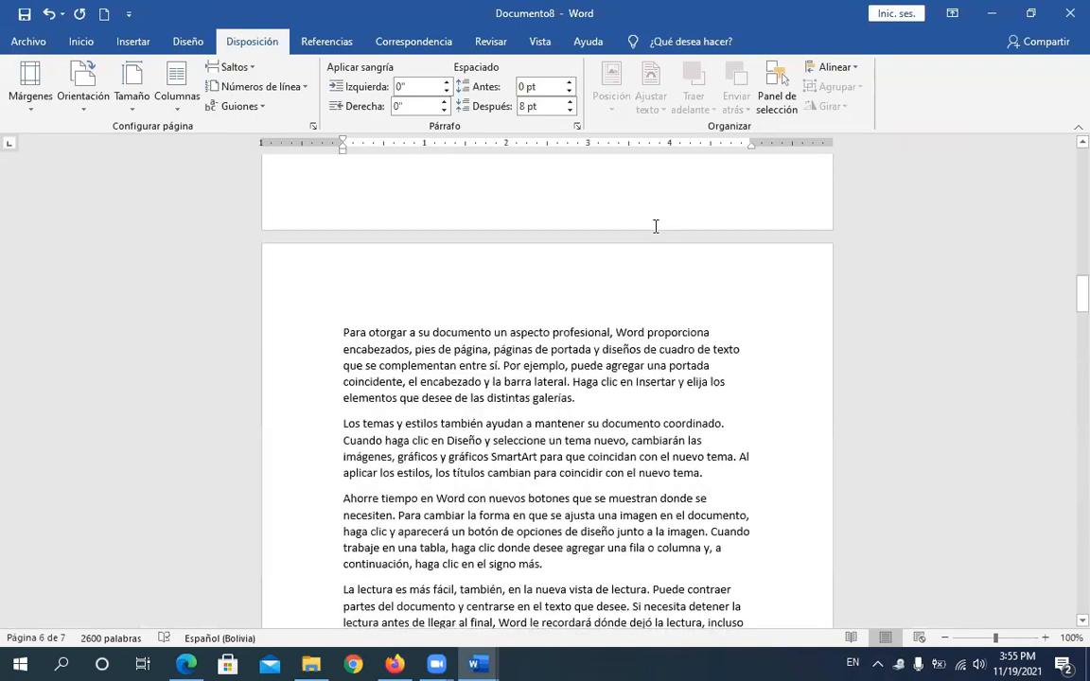
{"action": "left_click", "coordinate": [344, 332]}
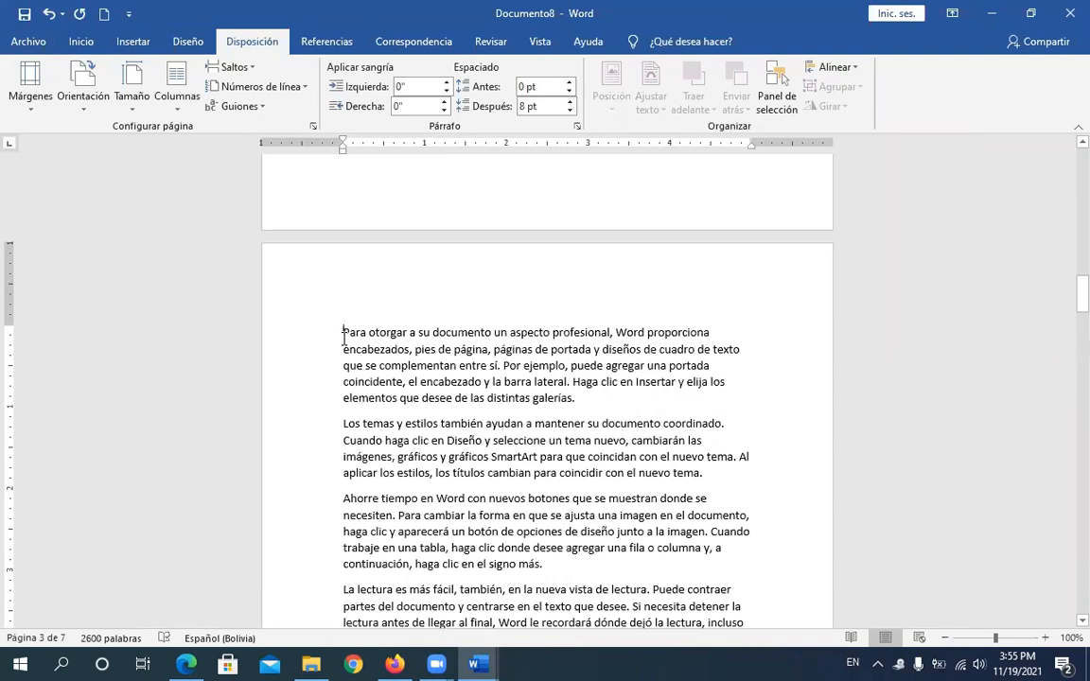
{"action": "left_click", "coordinate": [138, 106]}
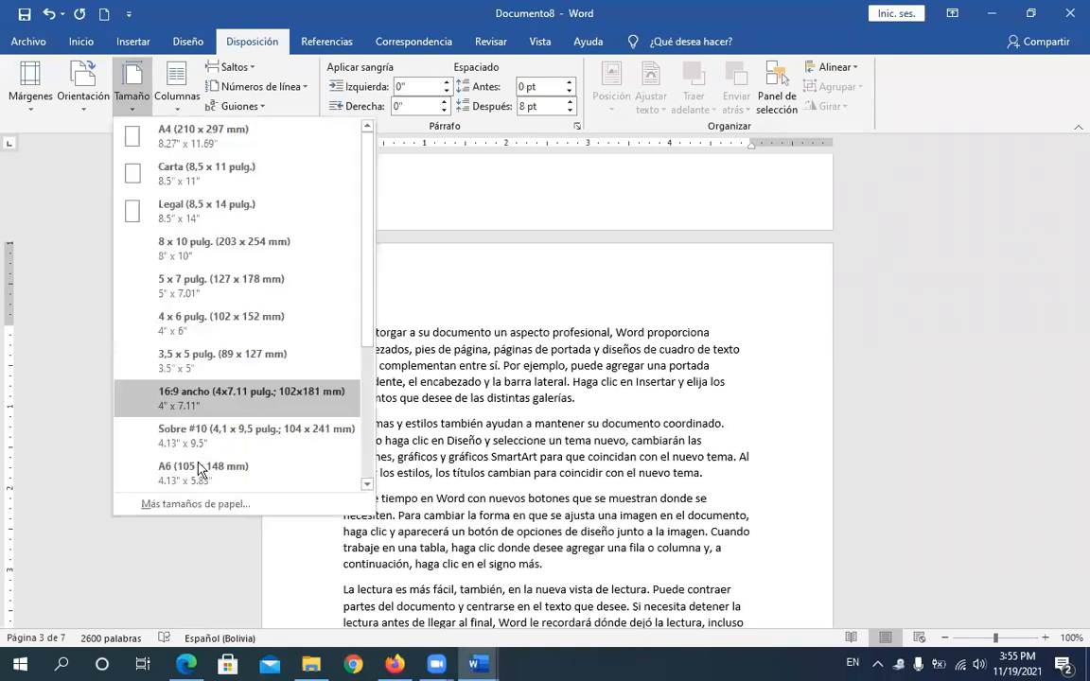
{"action": "left_click", "coordinate": [200, 503]}
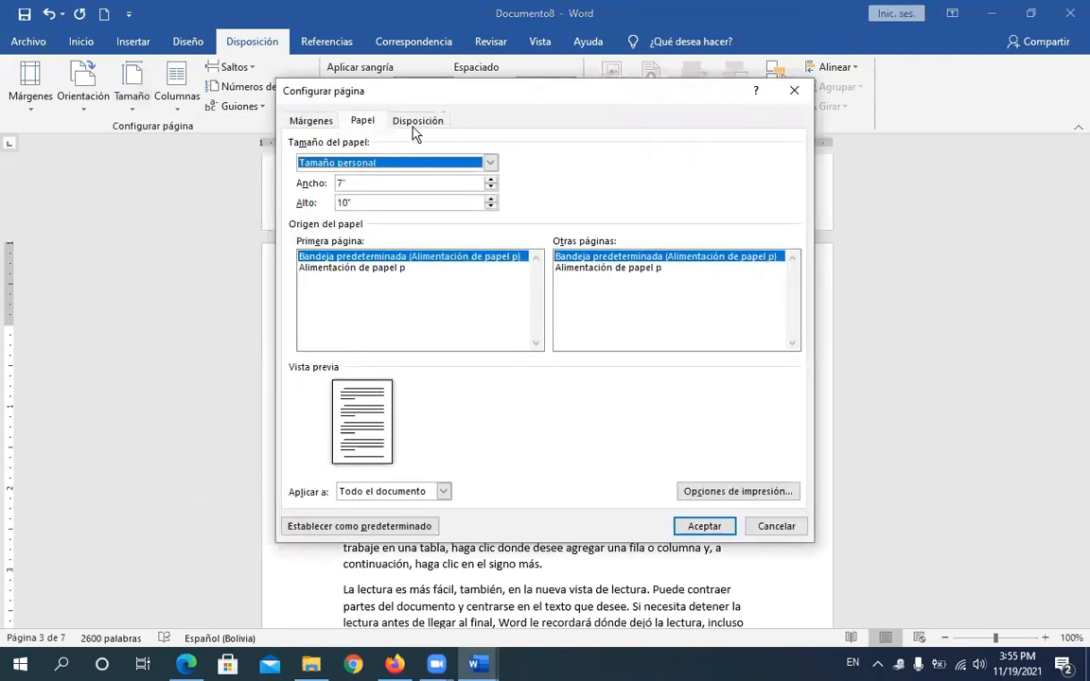
{"action": "left_click", "coordinate": [414, 126]}
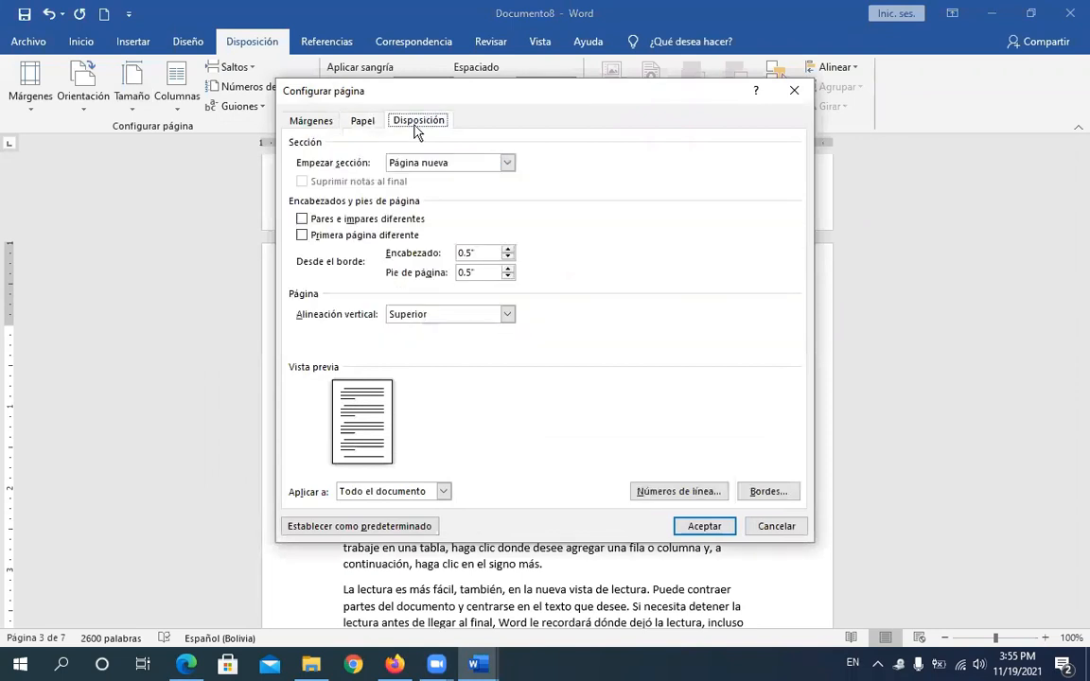
{"action": "left_click", "coordinate": [357, 123]}
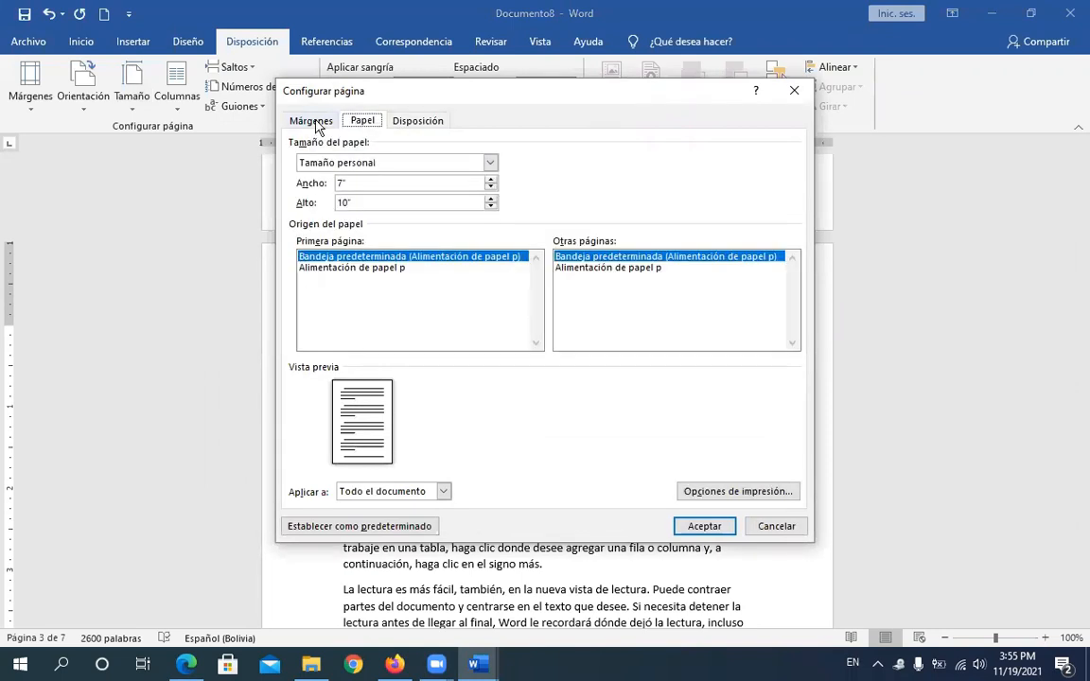
{"action": "left_click", "coordinate": [299, 121]}
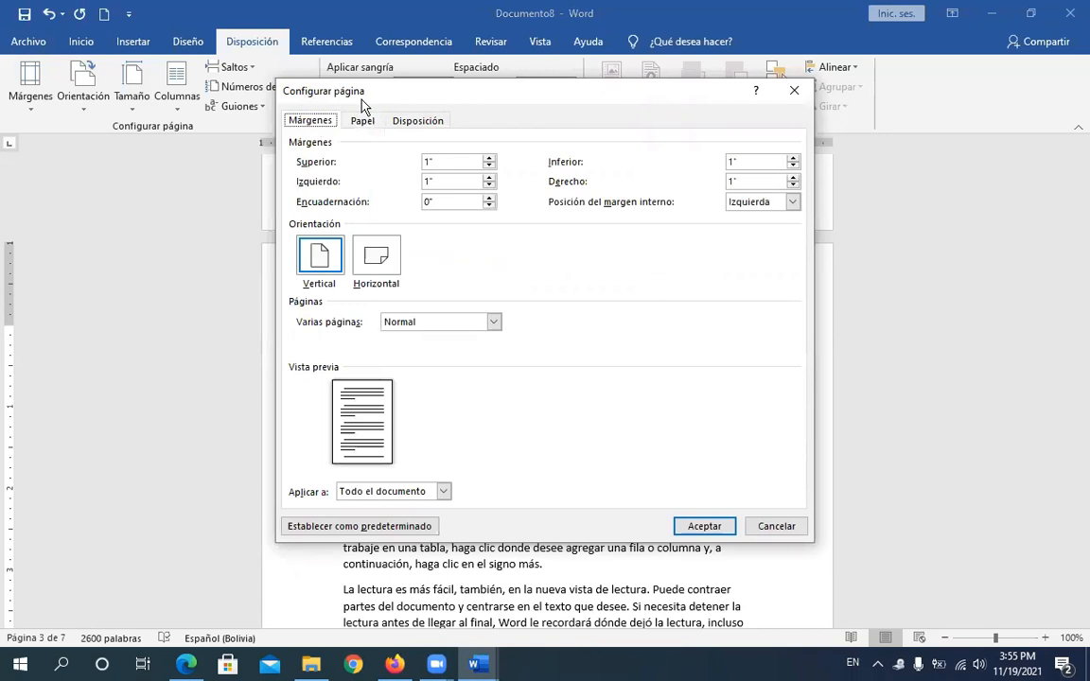
{"action": "left_click", "coordinate": [378, 257]}
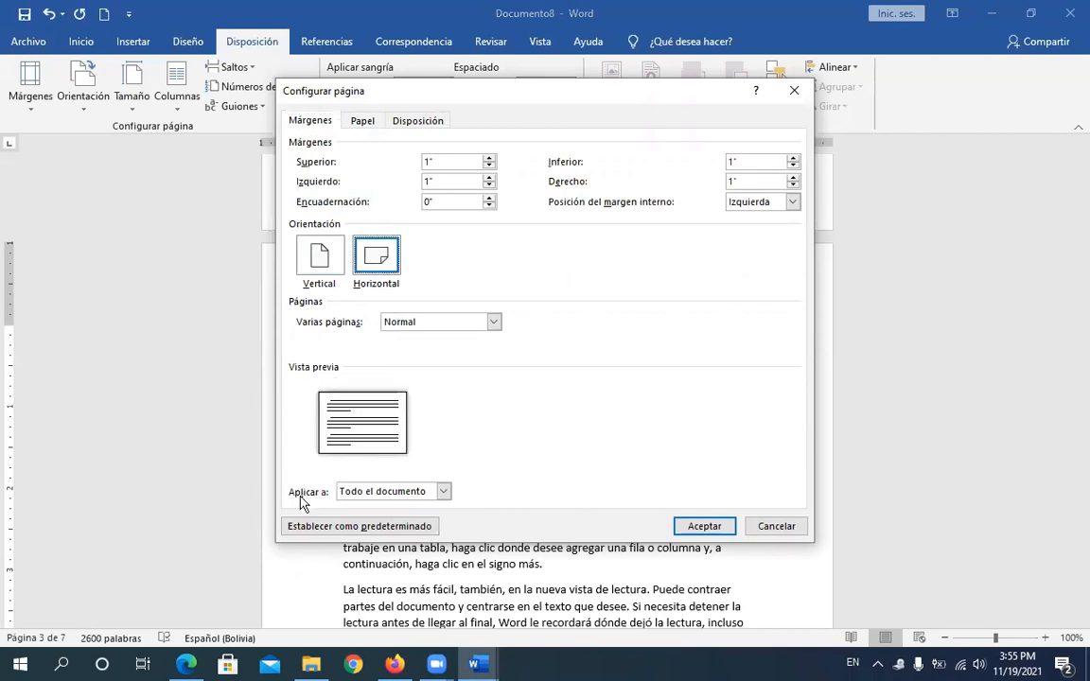
{"action": "left_click", "coordinate": [443, 493]}
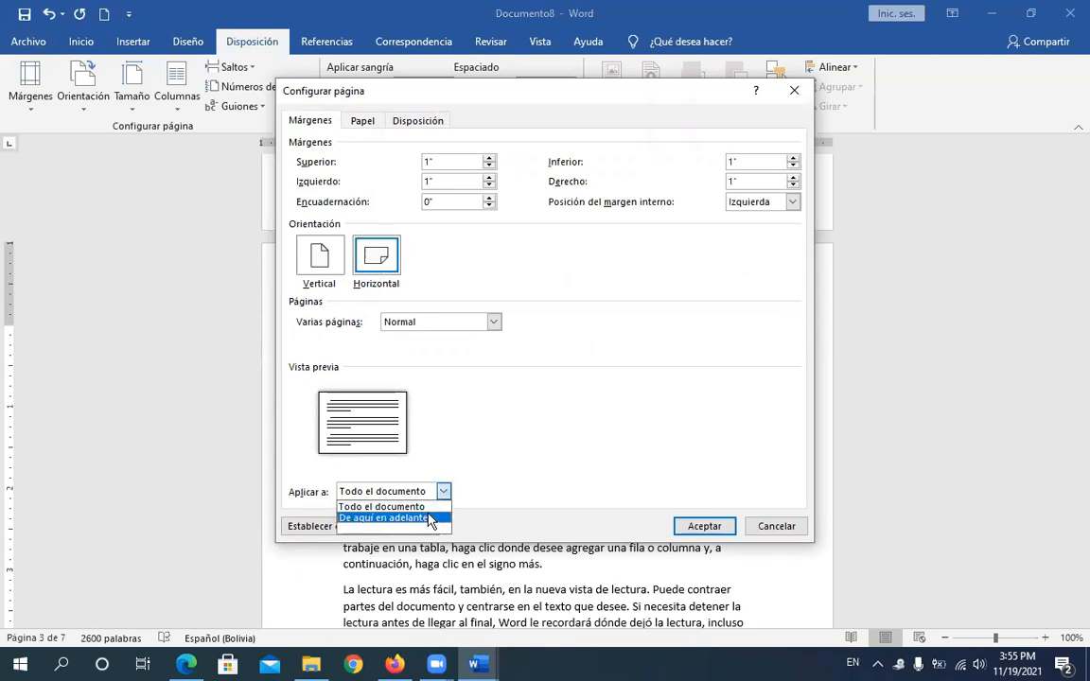
{"action": "left_click", "coordinate": [431, 518]}
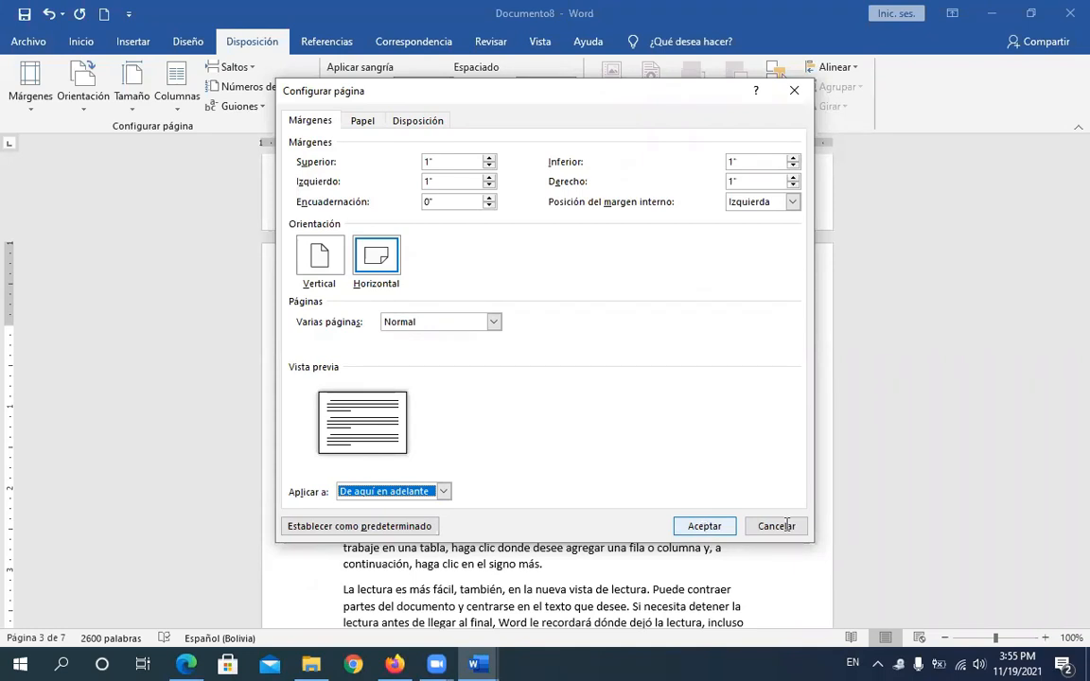
{"action": "left_click", "coordinate": [703, 526]}
Step: Set the orientation to Vertical from the start of page 5 onward, applied as De aquí en adelante
{"action": "left_click_drag", "start_coordinate": [1077, 344], "coordinate": [1076, 452]}
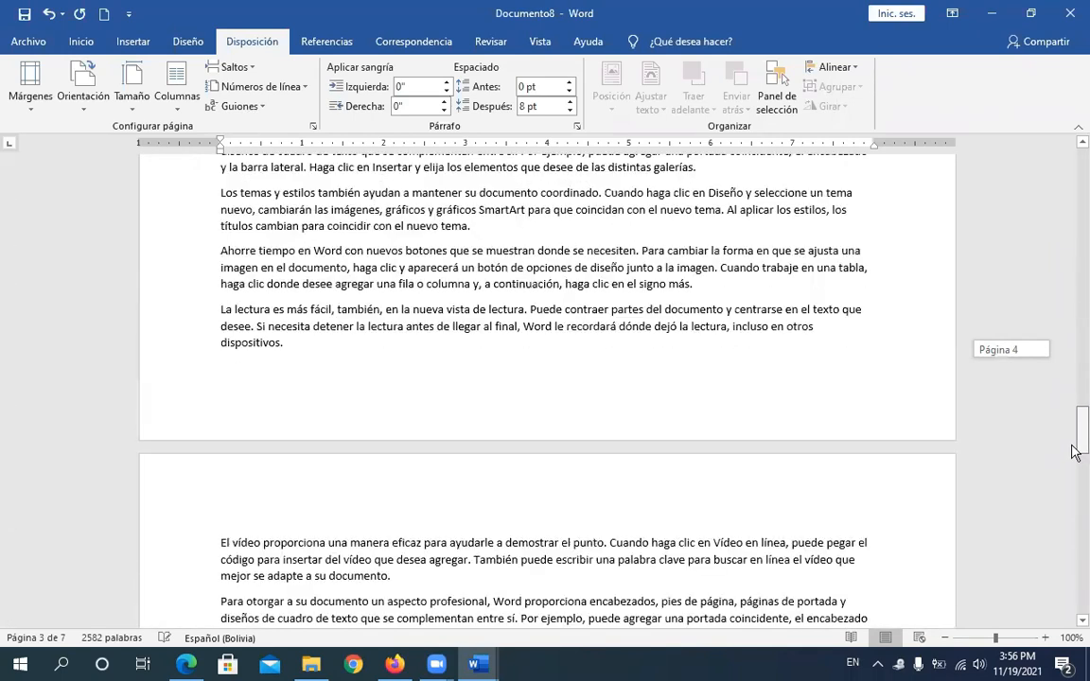
{"action": "left_click", "coordinate": [222, 541]}
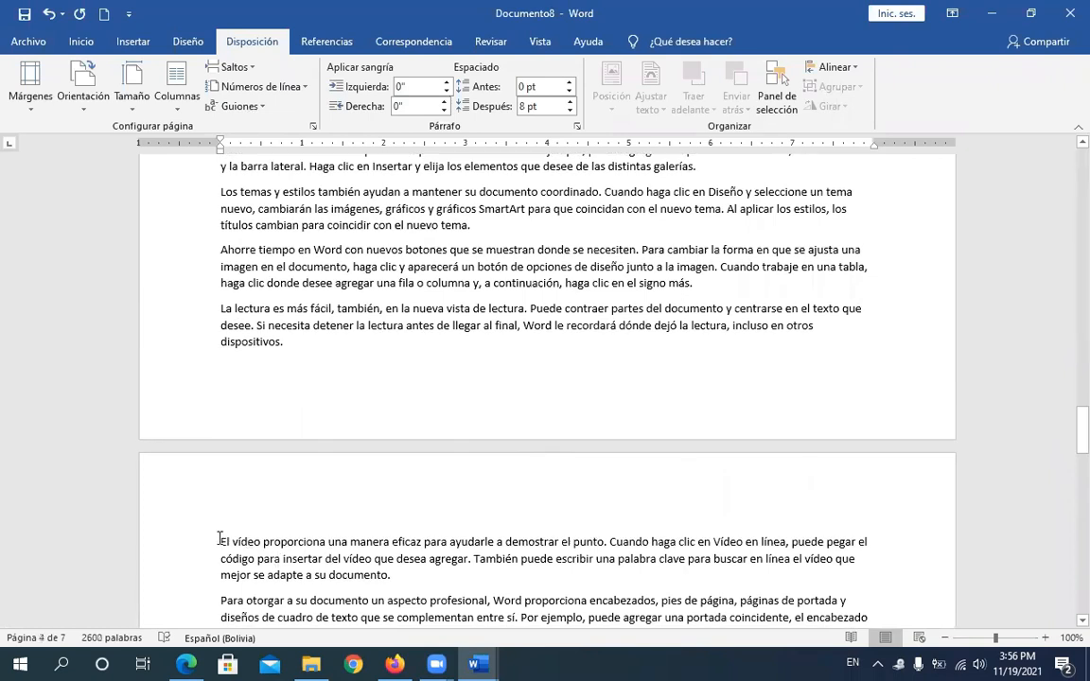
{"action": "left_click", "coordinate": [222, 542]}
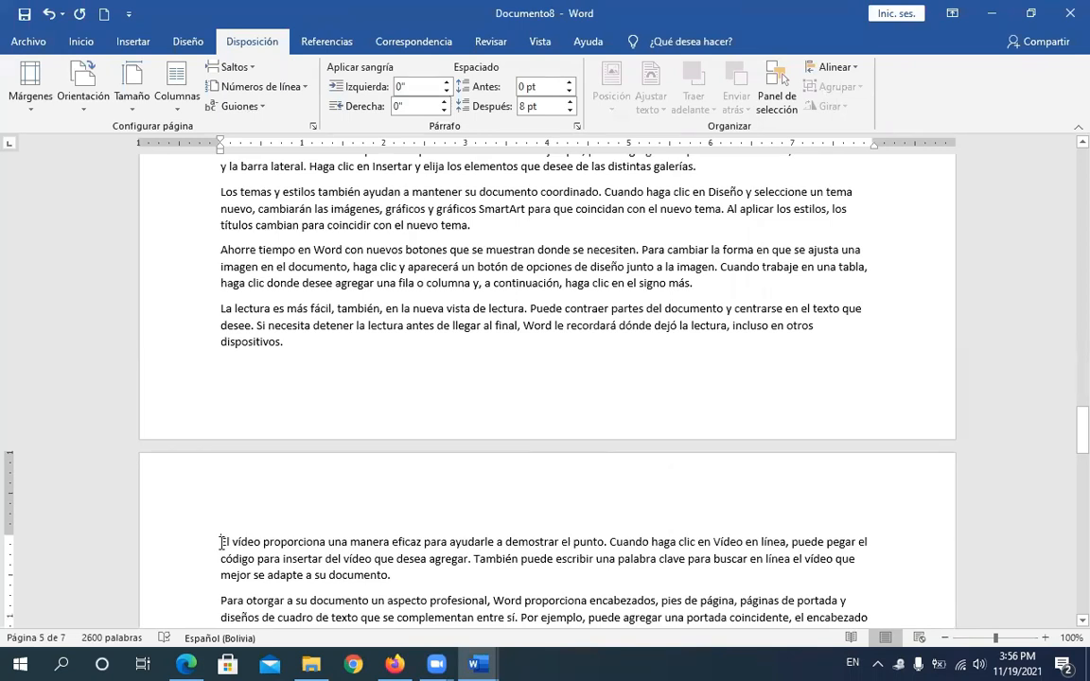
{"action": "left_click", "coordinate": [142, 109]}
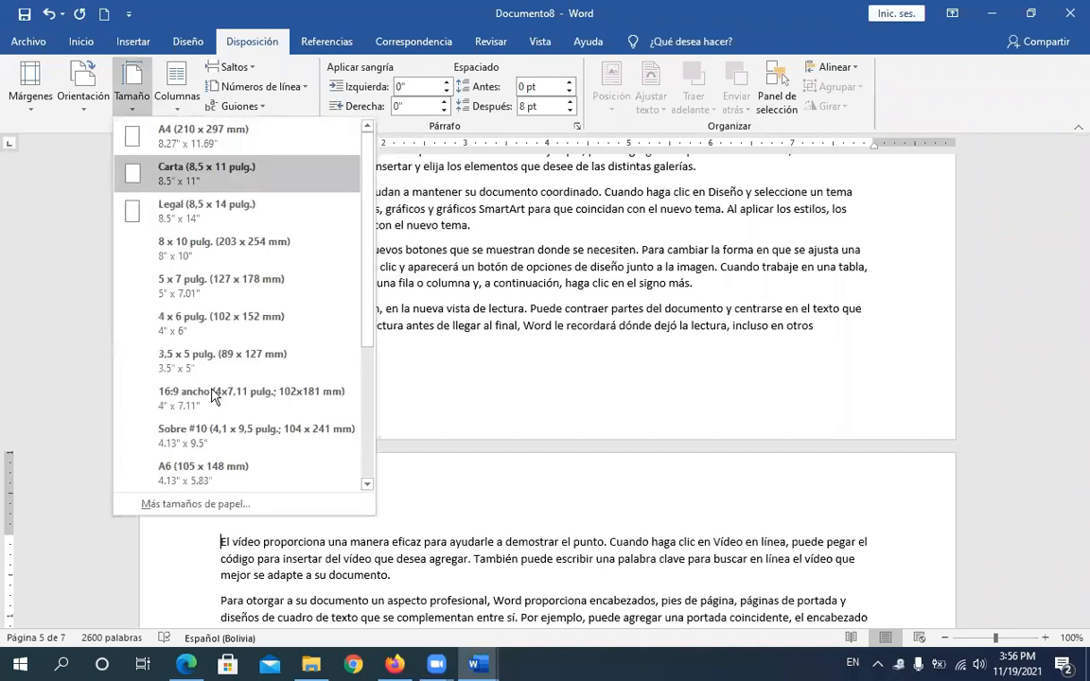
{"action": "left_click", "coordinate": [216, 506]}
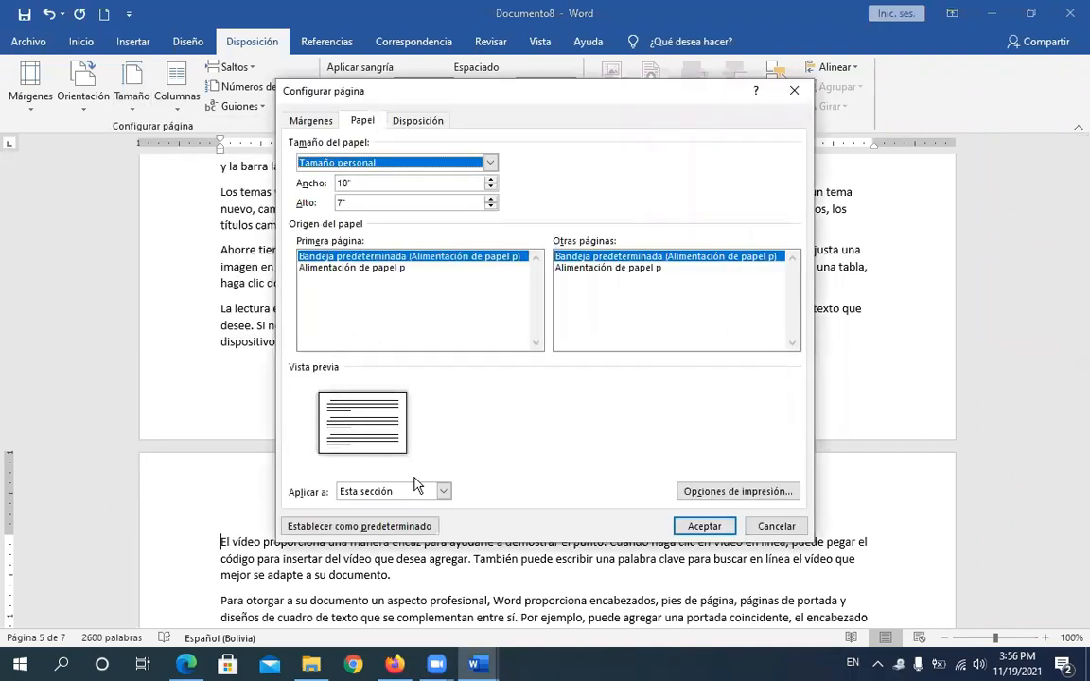
{"action": "left_click", "coordinate": [310, 120]}
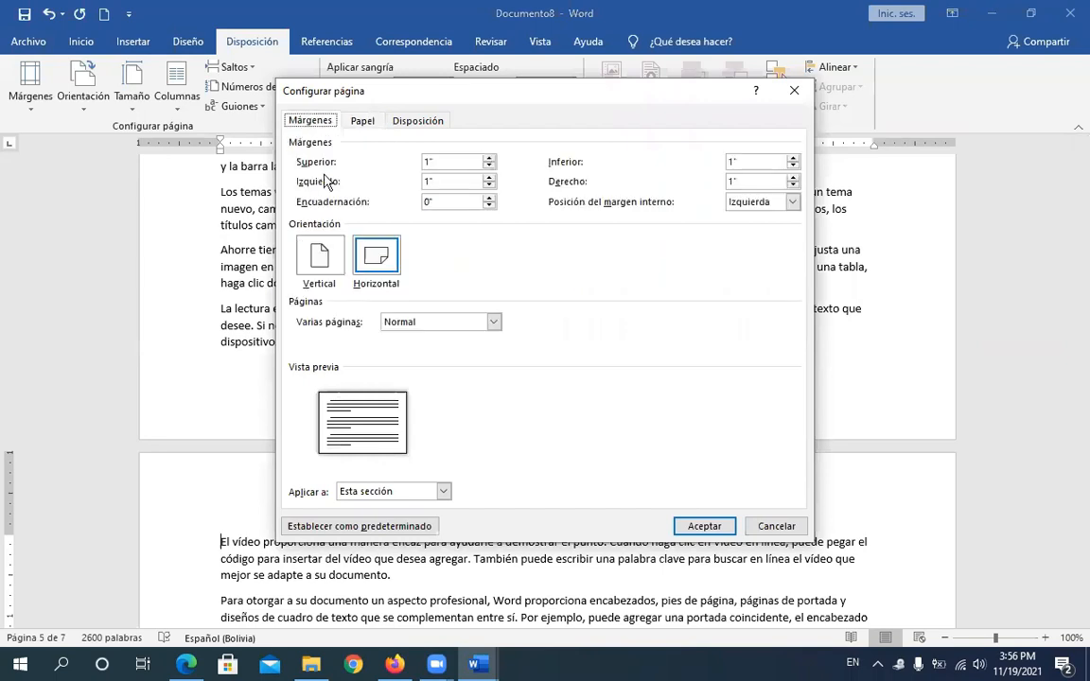
{"action": "left_click", "coordinate": [322, 274]}
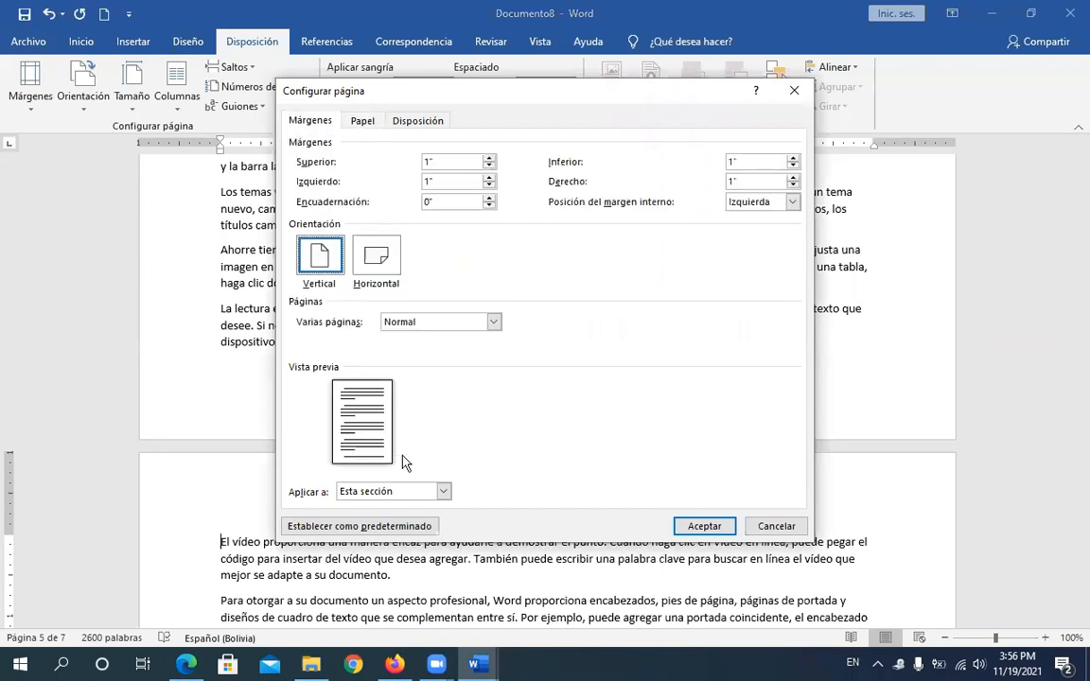
{"action": "left_click", "coordinate": [383, 494]}
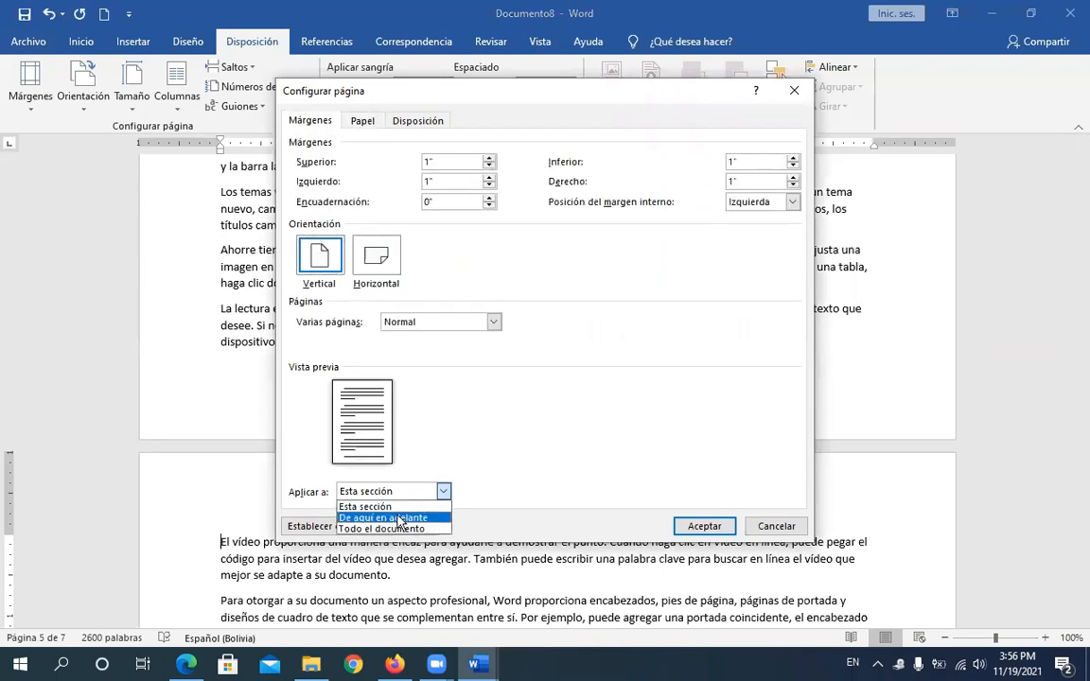
{"action": "left_click", "coordinate": [399, 518]}
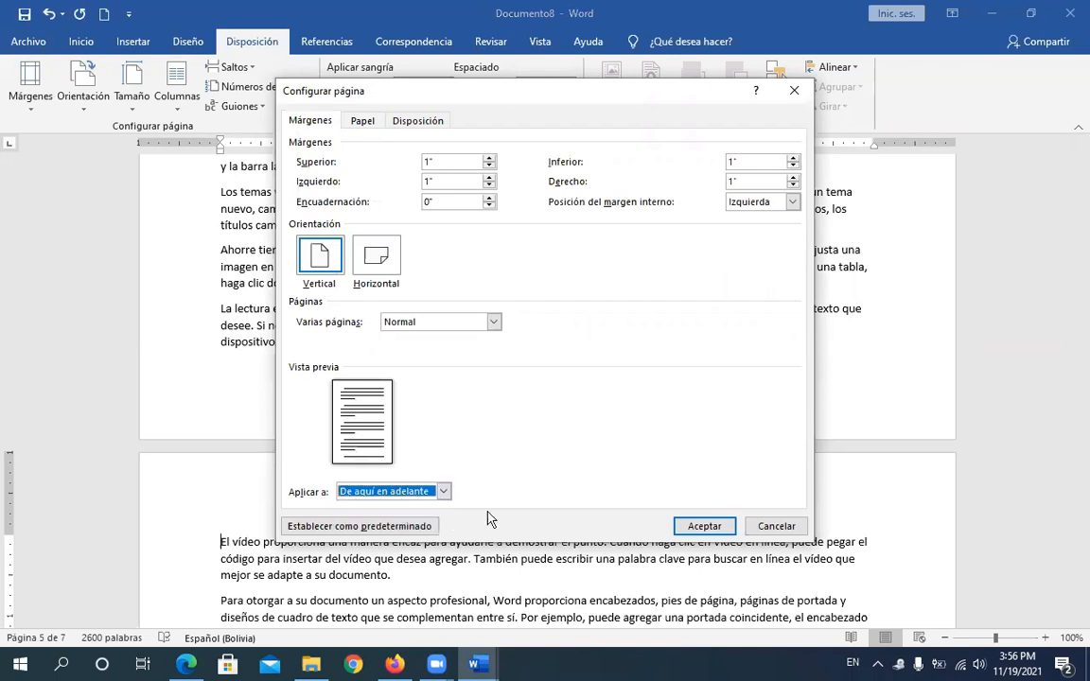
{"action": "left_click", "coordinate": [704, 526]}
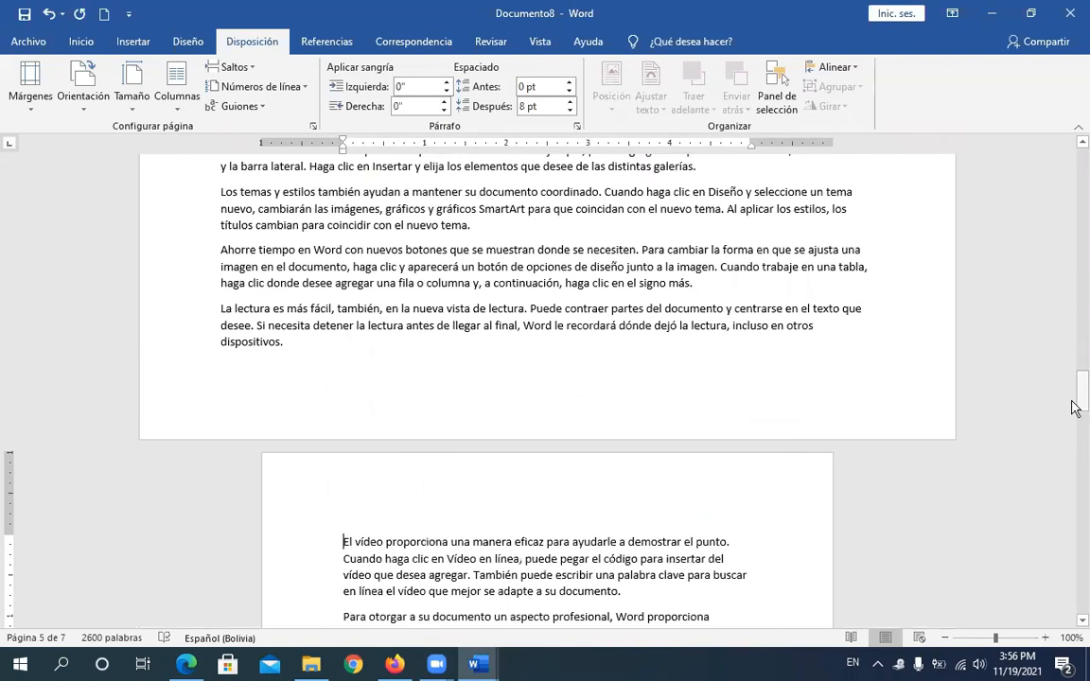
Step: Look over the pages from page 2 to page 7 to compare the Vertical and Horizontal sections
{"action": "left_click_drag", "start_coordinate": [1077, 398], "coordinate": [1075, 519]}
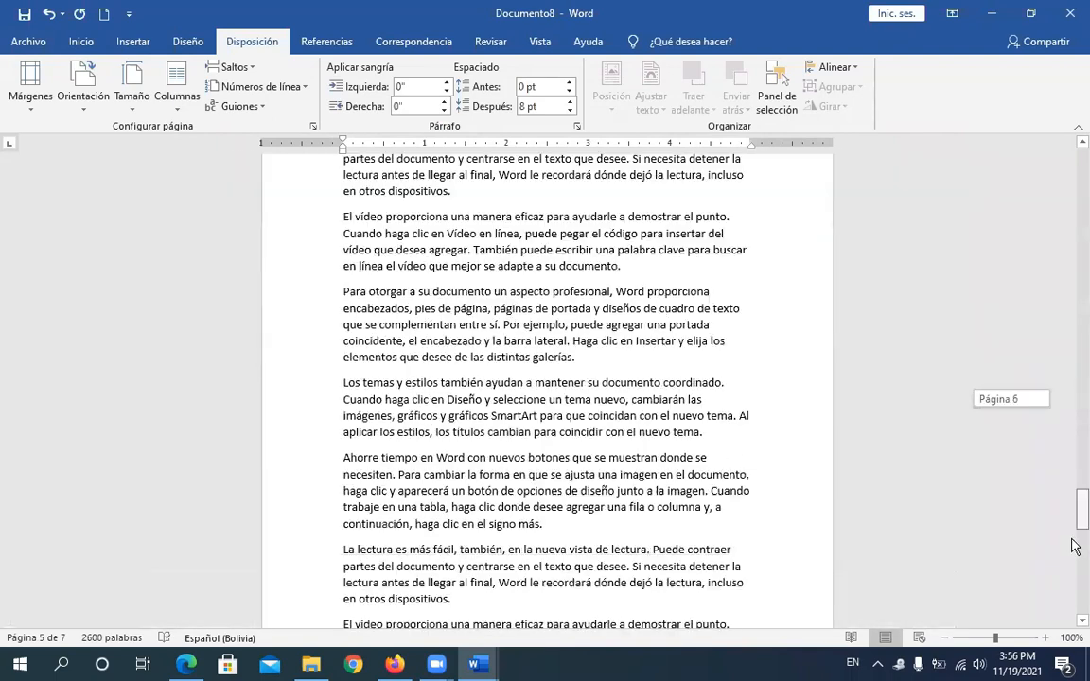
{"action": "left_click_drag", "start_coordinate": [1074, 592], "coordinate": [1075, 310]}
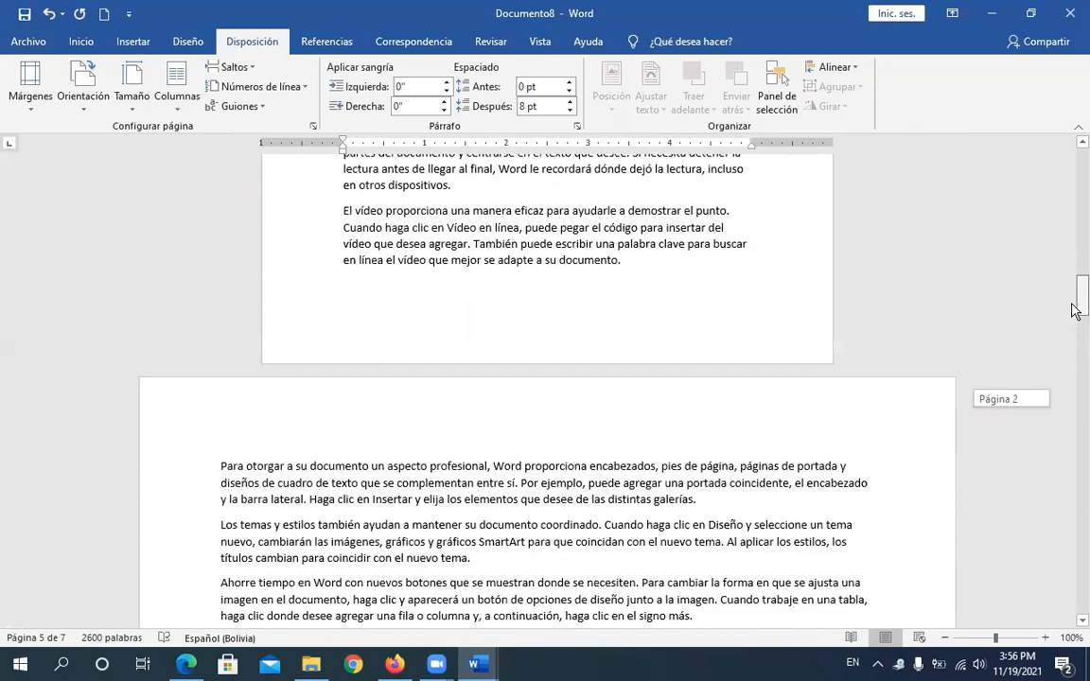
{"action": "left_click_drag", "start_coordinate": [1075, 310], "coordinate": [1074, 307]}
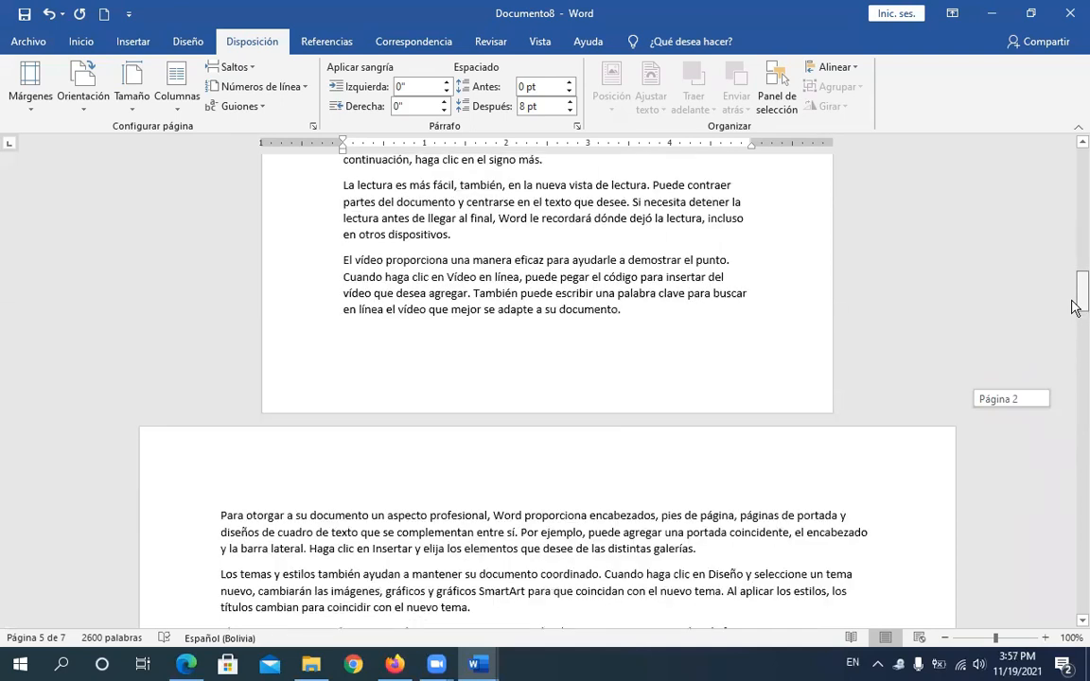
{"action": "left_click_drag", "start_coordinate": [1075, 308], "coordinate": [1075, 304]}
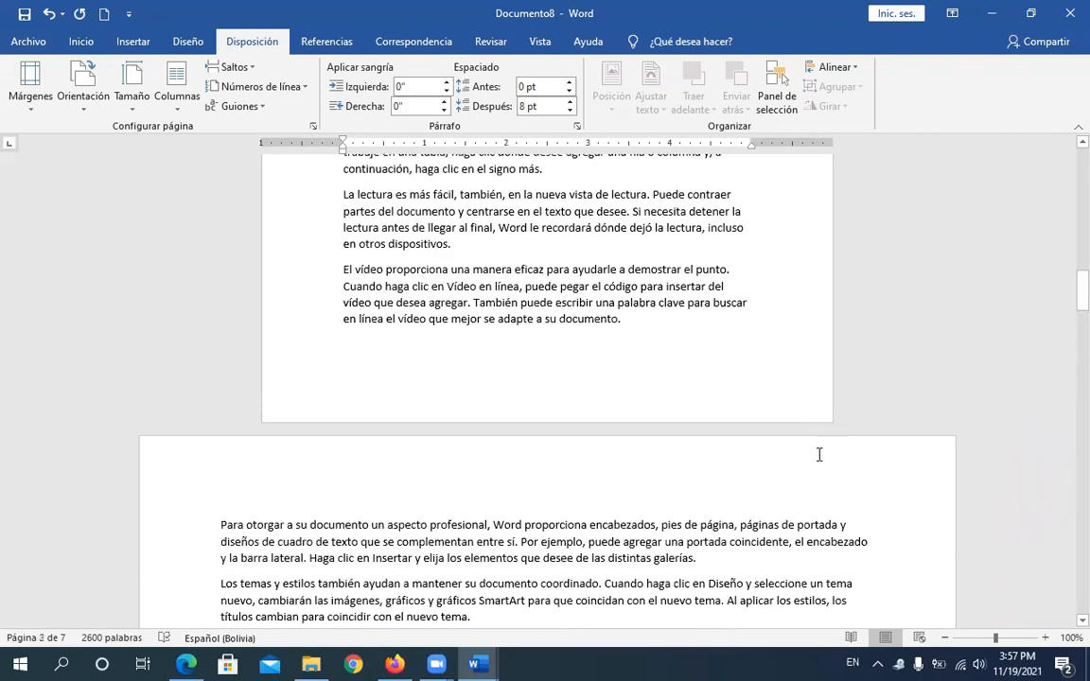
{"action": "left_click", "coordinate": [1077, 359]}
{"action": "left_click_drag", "start_coordinate": [1072, 359], "coordinate": [1072, 360]}
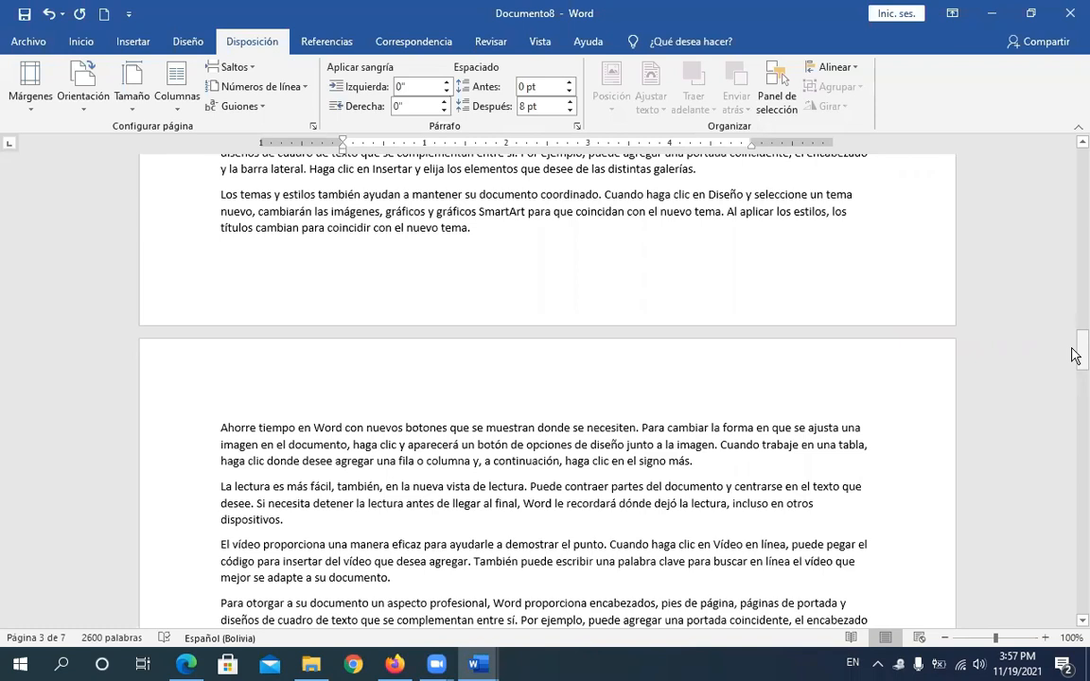
{"action": "left_click_drag", "start_coordinate": [1075, 355], "coordinate": [1076, 626]}
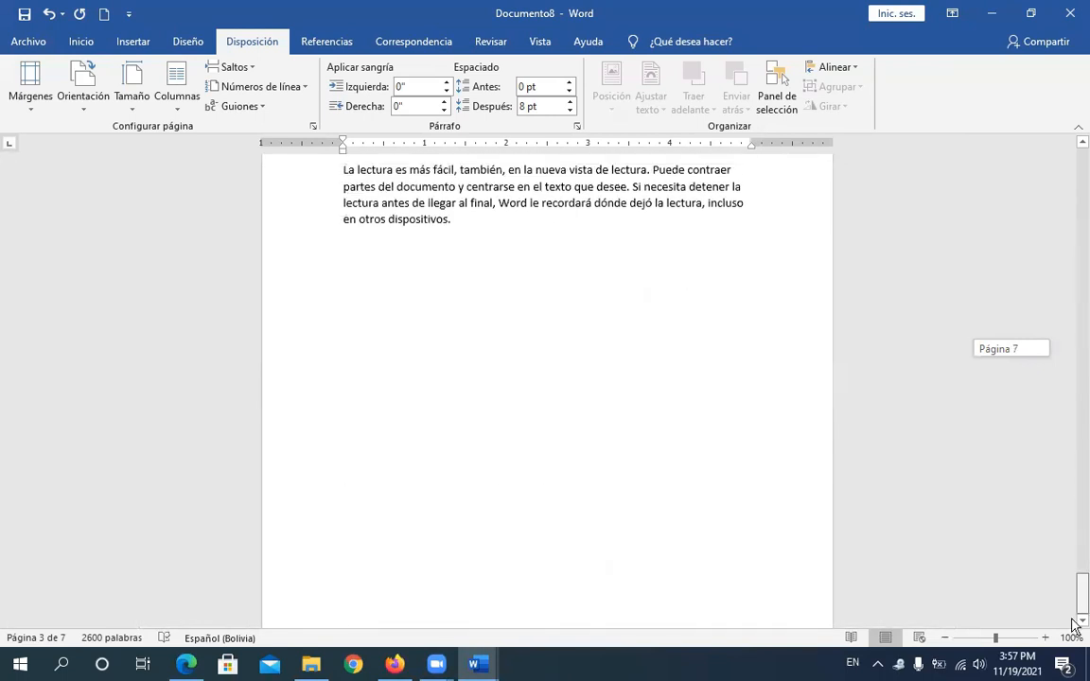
{"action": "left_click_drag", "start_coordinate": [1076, 476], "coordinate": [1076, 514]}
{"action": "left_click_drag", "start_coordinate": [1074, 553], "coordinate": [1075, 641]}
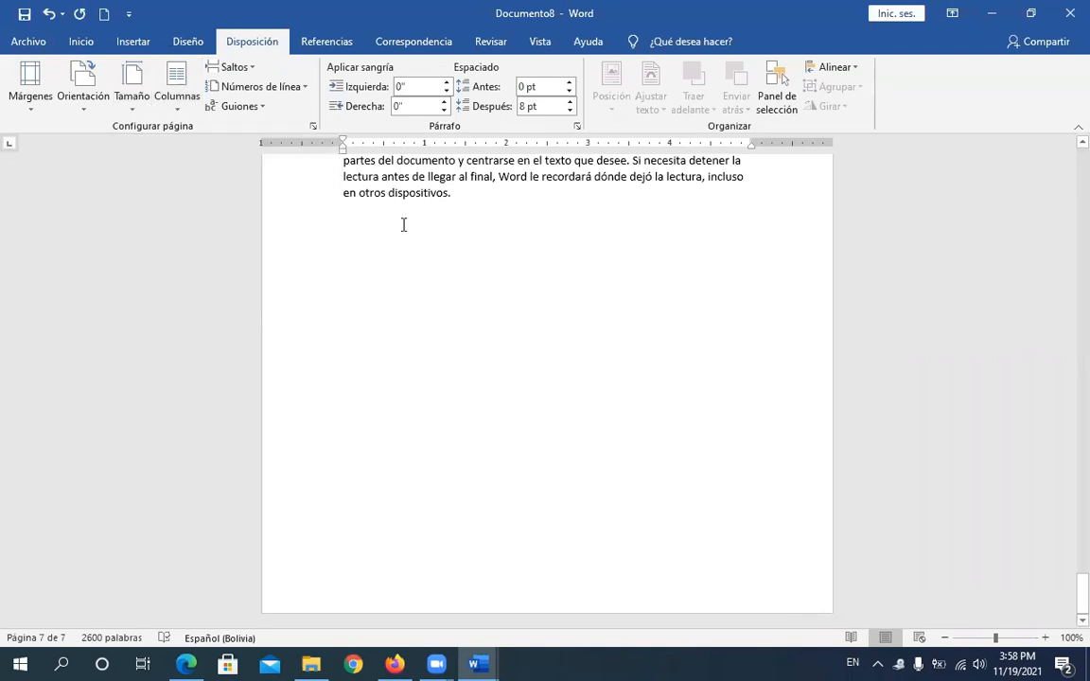
Step: Review the predefined margins and give the section starting on page 5 a custom left margin of 1.2"
{"action": "left_click", "coordinate": [39, 112]}
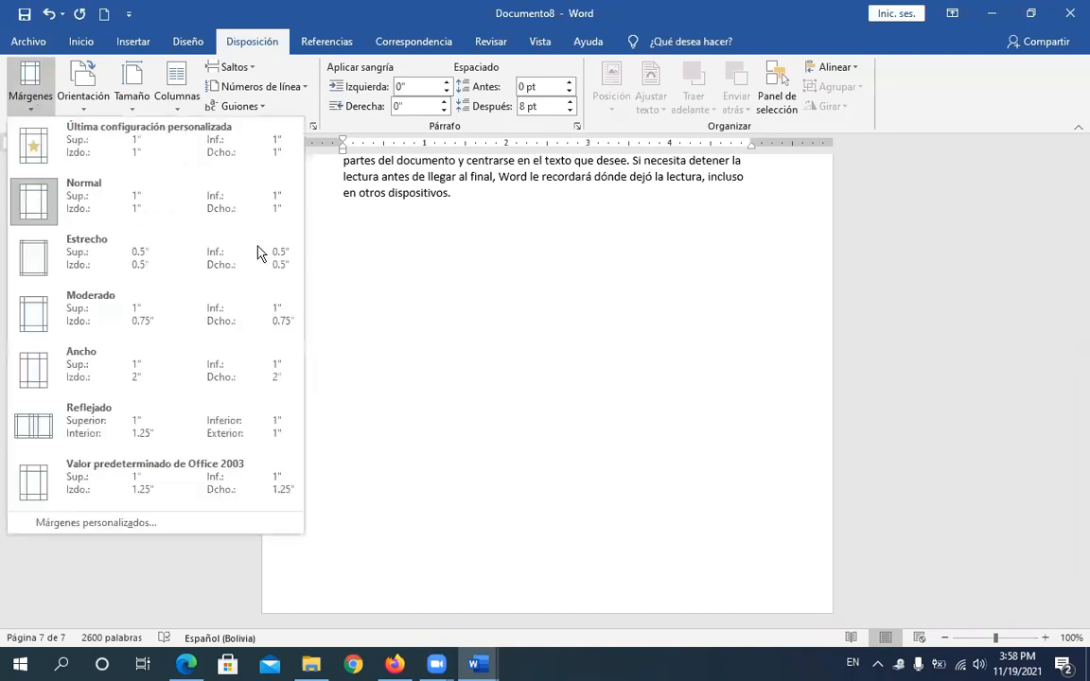
{"action": "left_click", "coordinate": [535, 288]}
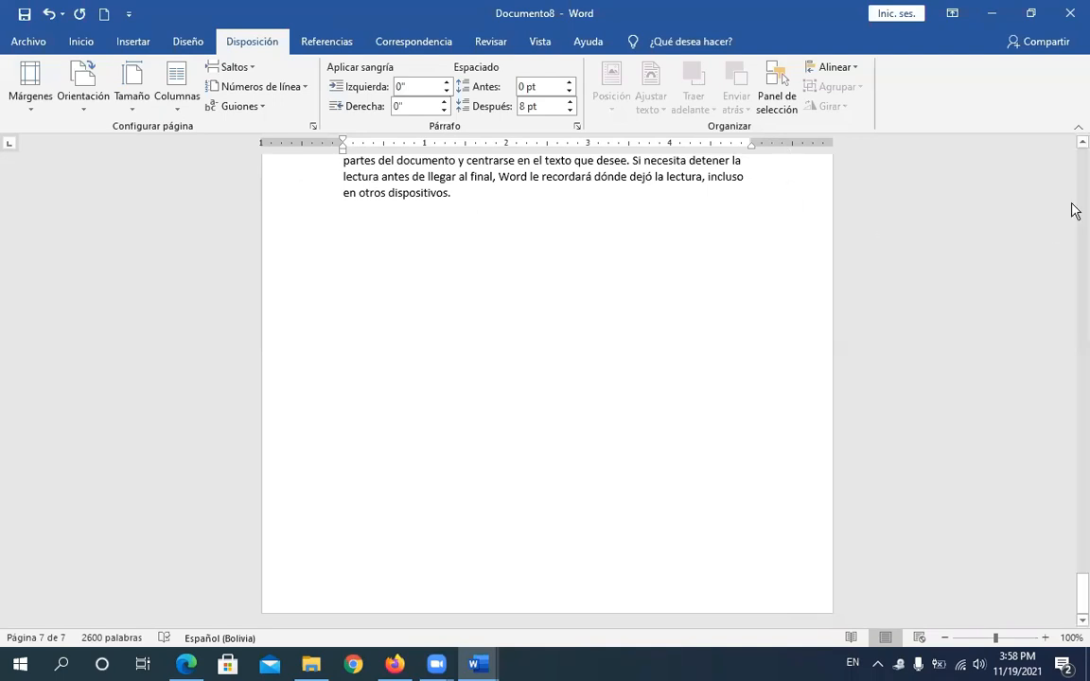
{"action": "left_click_drag", "start_coordinate": [1078, 591], "coordinate": [1077, 555]}
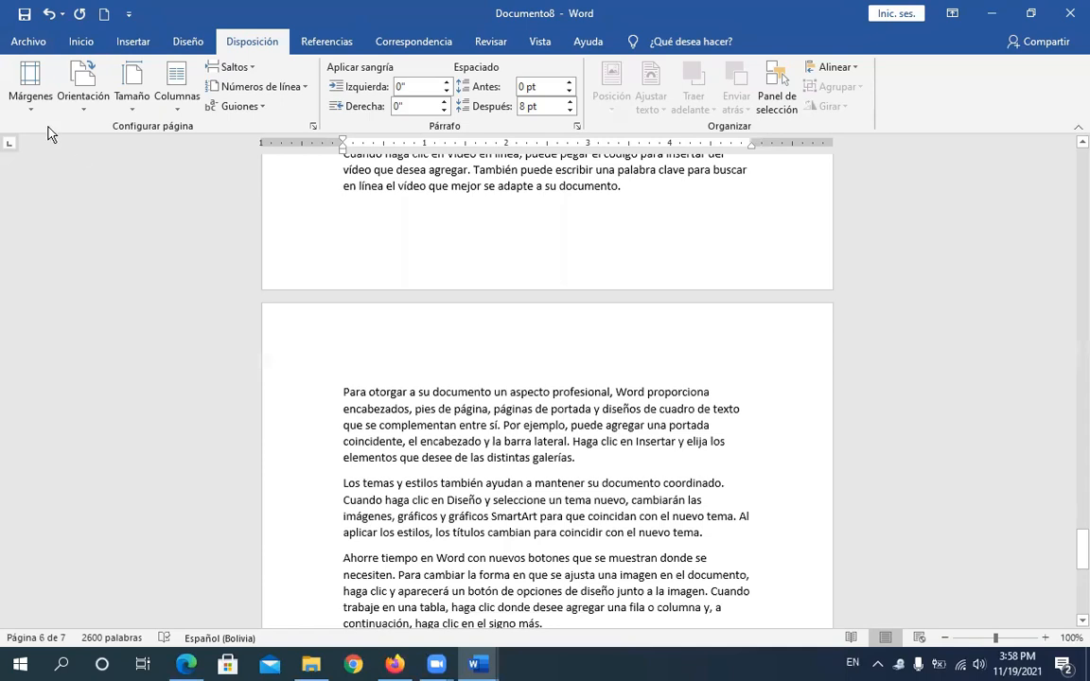
{"action": "left_click", "coordinate": [31, 102]}
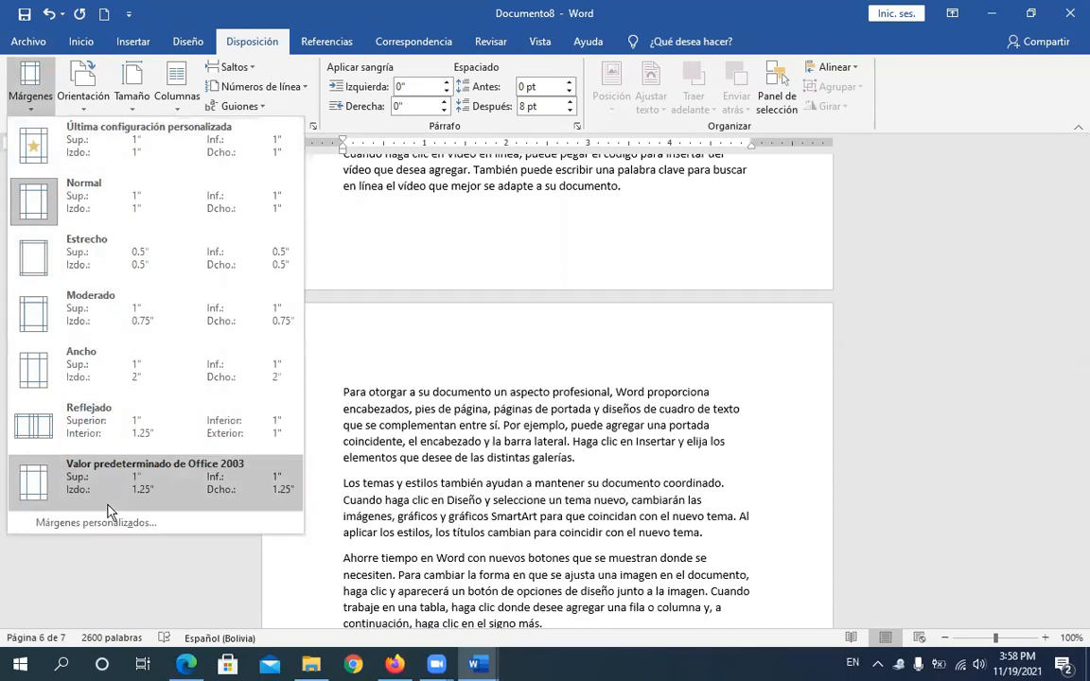
{"action": "left_click", "coordinate": [81, 525]}
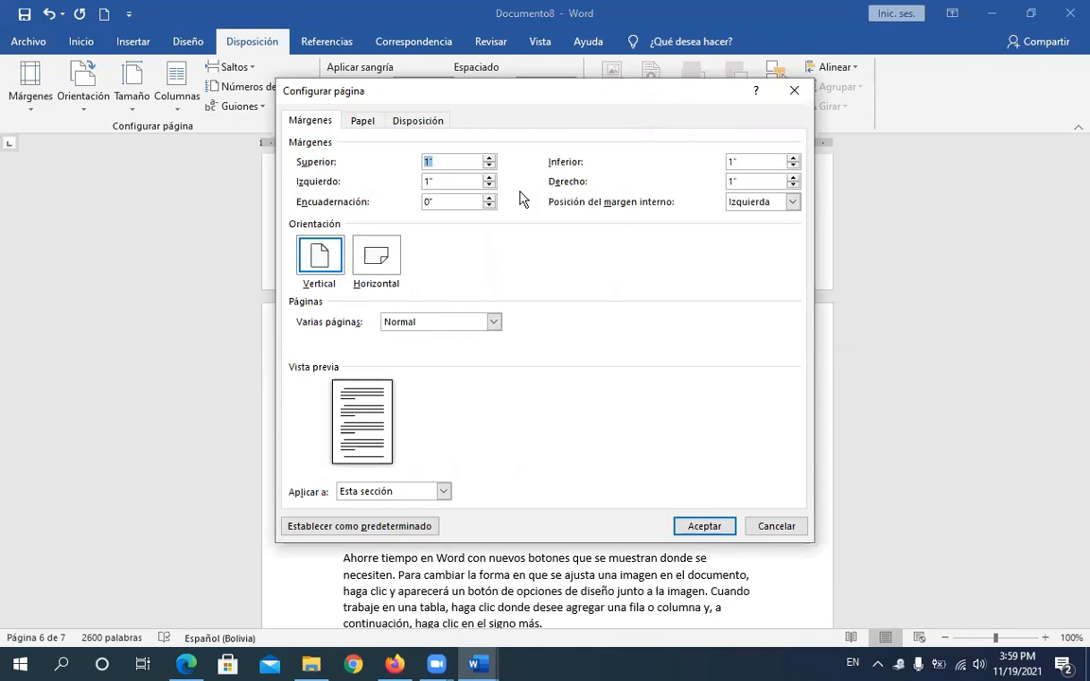
{"action": "left_click", "coordinate": [426, 162]}
{"action": "left_click", "coordinate": [428, 182]}
{"action": "type", "text": ".2"}
{"action": "left_click", "coordinate": [701, 521]}
Step: Zoom in to 180% and adjust page 5's left margin to about 1.05" and its right margin to about 0.75" on the ruler
{"action": "scroll", "coordinate": [701, 519], "scroll_direction": "down", "scroll_amount": 4}
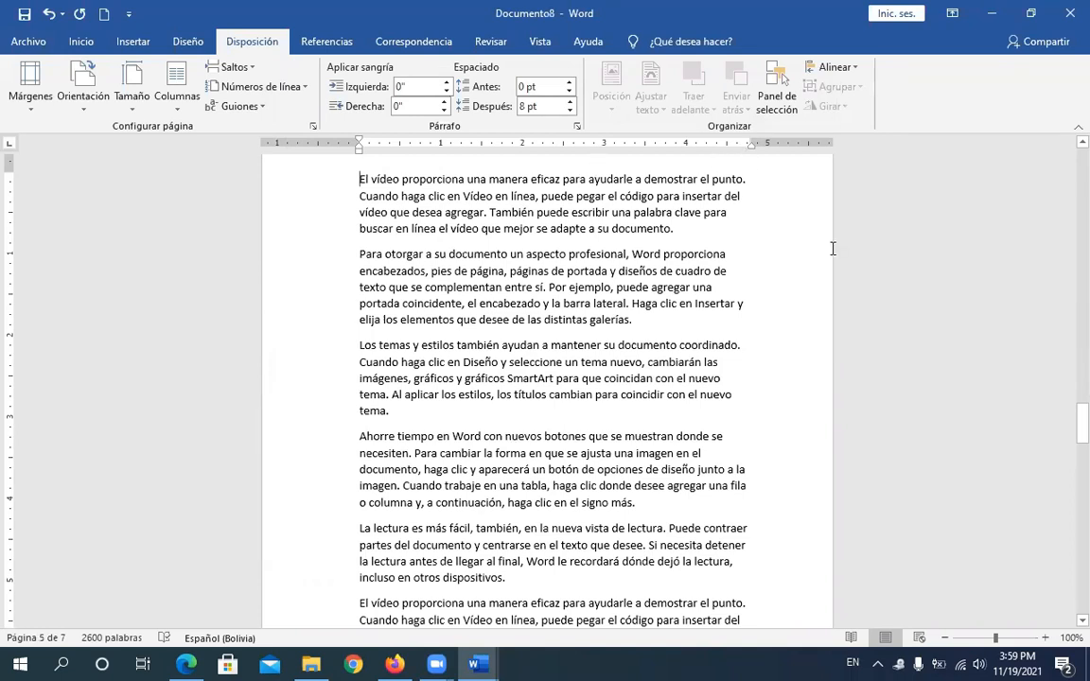
{"action": "left_click", "coordinate": [1046, 640]}
{"action": "left_click", "coordinate": [1045, 640]}
{"action": "left_click", "coordinate": [1045, 639]}
{"action": "left_click", "coordinate": [1046, 640]}
{"action": "left_click", "coordinate": [1045, 639]}
{"action": "left_click", "coordinate": [1045, 639]}
{"action": "left_click", "coordinate": [1045, 640]}
{"action": "left_click", "coordinate": [1045, 640]}
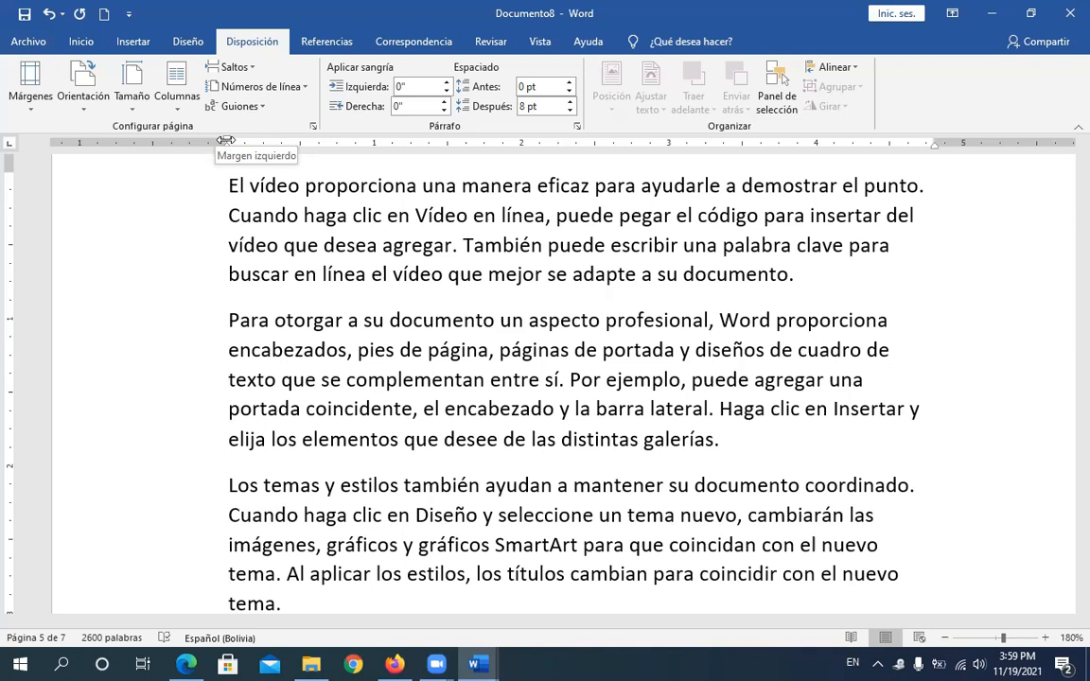
{"action": "mouse_move", "coordinate": [225, 140]}
{"action": "left_mouse_down"}
{"action": "mouse_move", "coordinate": [112, 164]}
{"action": "mouse_move", "coordinate": [160, 142]}
{"action": "mouse_move", "coordinate": [208, 149]}
{"action": "mouse_move", "coordinate": [219, 129]}
{"action": "mouse_move", "coordinate": [218, 146]}
{"action": "mouse_move", "coordinate": [196, 133]}
{"action": "mouse_move", "coordinate": [210, 149]}
{"action": "mouse_move", "coordinate": [201, 148]}
{"action": "left_mouse_up"}
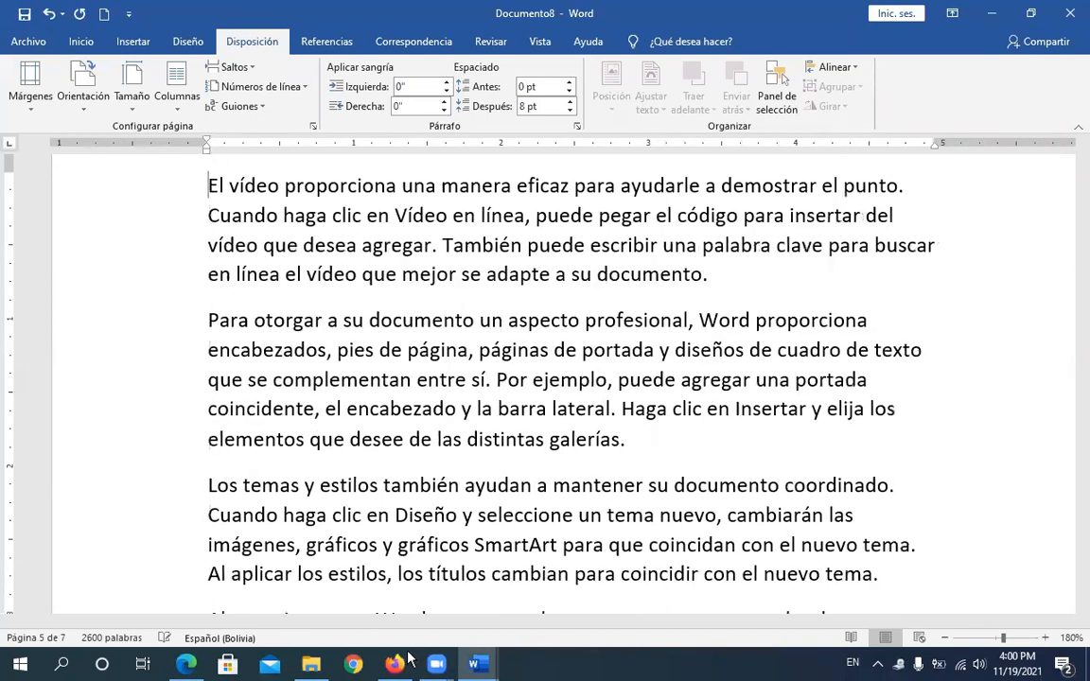
{"action": "left_click_drag", "start_coordinate": [453, 625], "coordinate": [799, 603]}
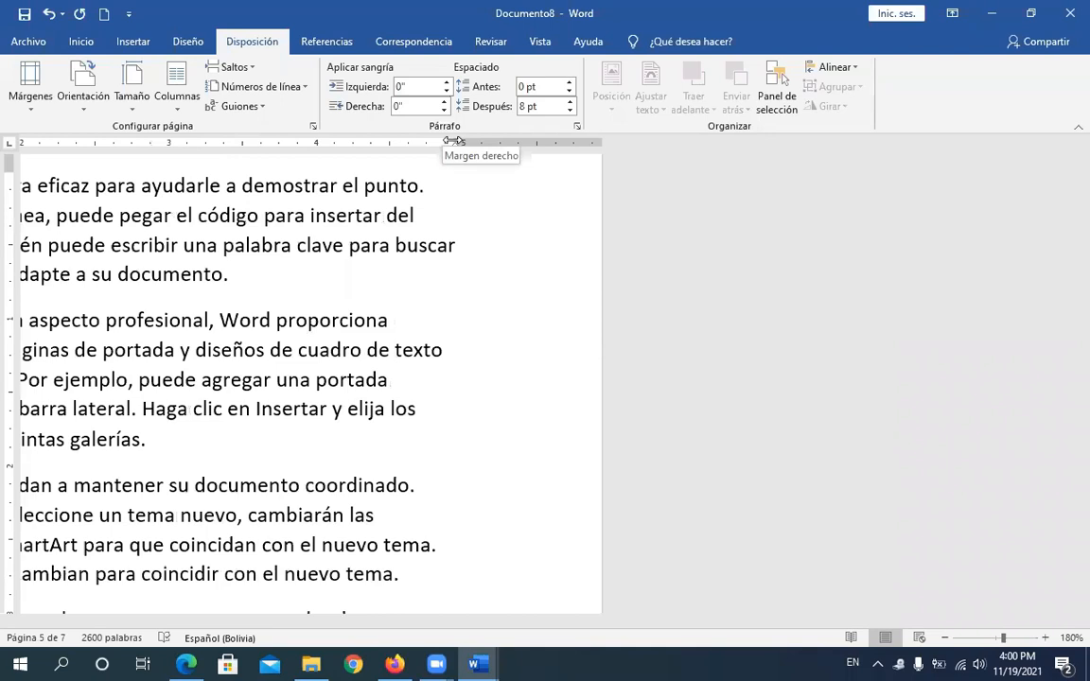
{"action": "mouse_move", "coordinate": [453, 141]}
{"action": "left_mouse_down"}
{"action": "mouse_move", "coordinate": [514, 144]}
{"action": "mouse_move", "coordinate": [475, 148]}
{"action": "mouse_move", "coordinate": [491, 147]}
{"action": "left_mouse_up"}
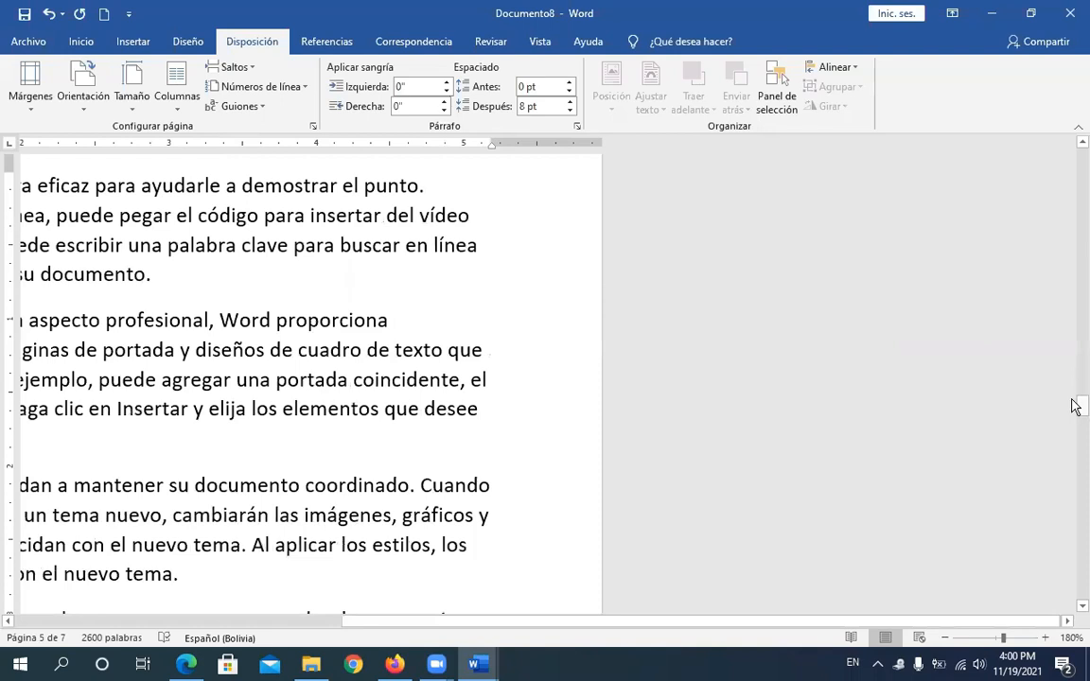
Step: Reduce page 5's top margin to about 0.8" and its bottom margin to about 0.75" on the vertical ruler
{"action": "left_click_drag", "start_coordinate": [1078, 402], "coordinate": [568, 367]}
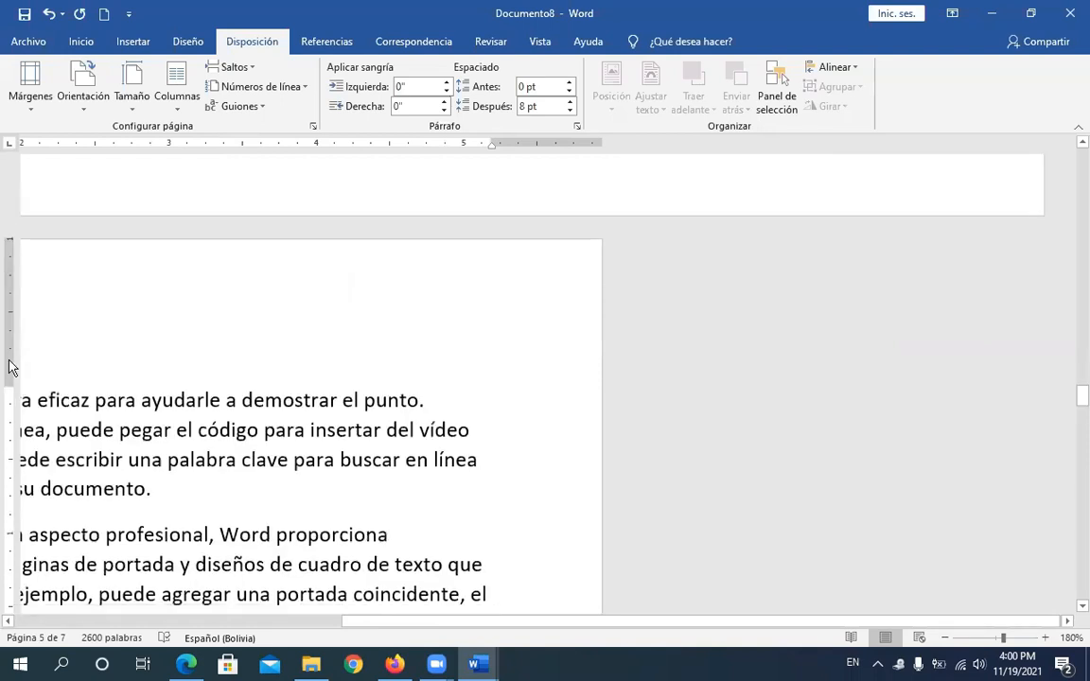
{"action": "left_click_drag", "start_coordinate": [11, 383], "coordinate": [11, 352]}
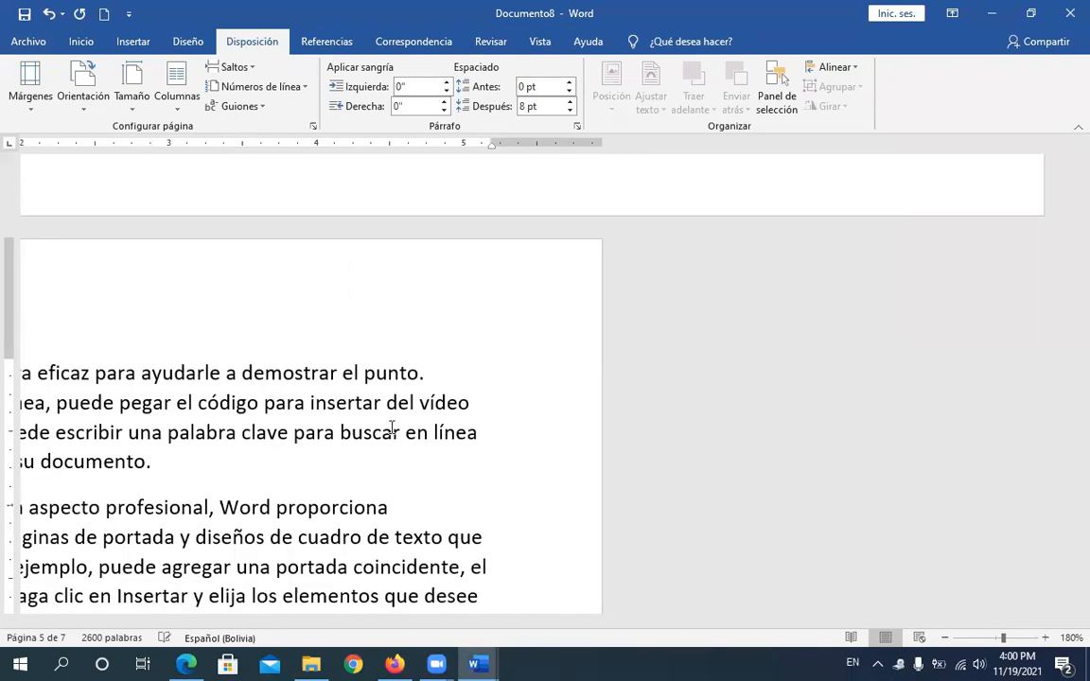
{"action": "left_click_drag", "start_coordinate": [1072, 423], "coordinate": [1071, 449]}
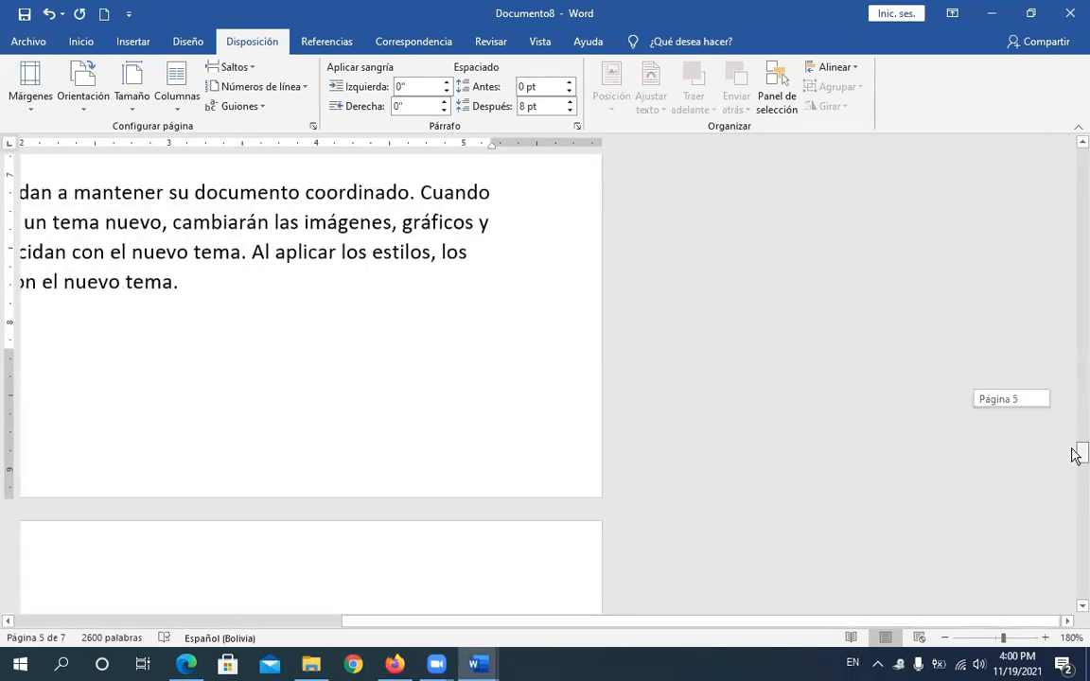
{"action": "left_click_drag", "start_coordinate": [7, 351], "coordinate": [8, 389]}
{"action": "left_click", "coordinate": [167, 326]}
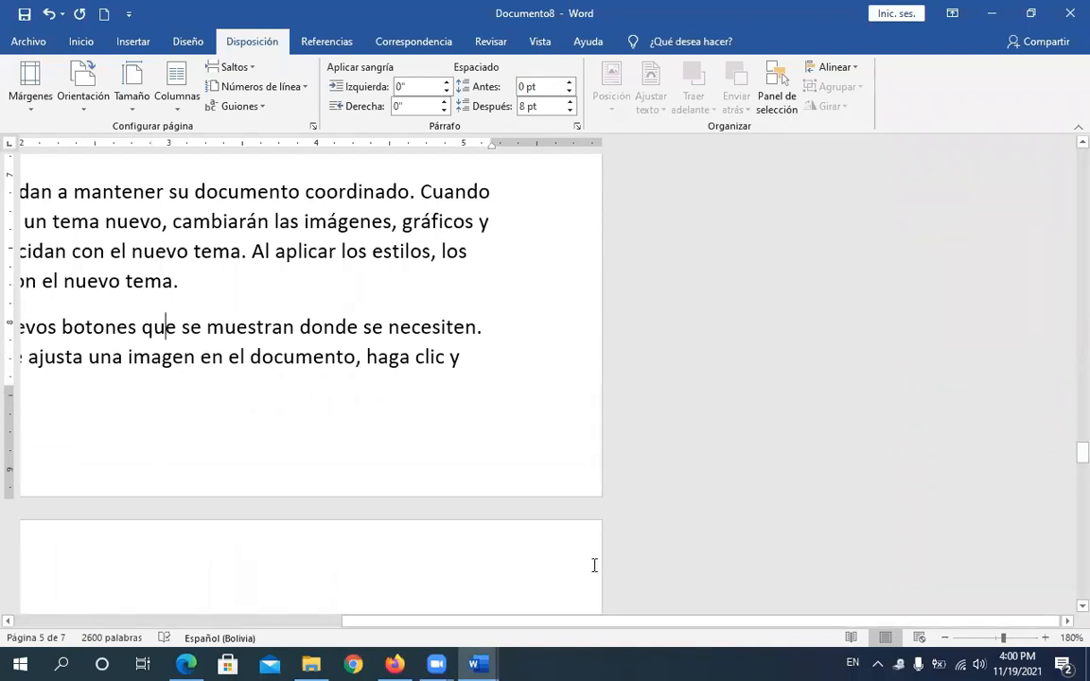
Step: Return to the start of page 1 and make the word "proporciona" in the first line bold
{"action": "left_click_drag", "start_coordinate": [704, 621], "coordinate": [431, 627]}
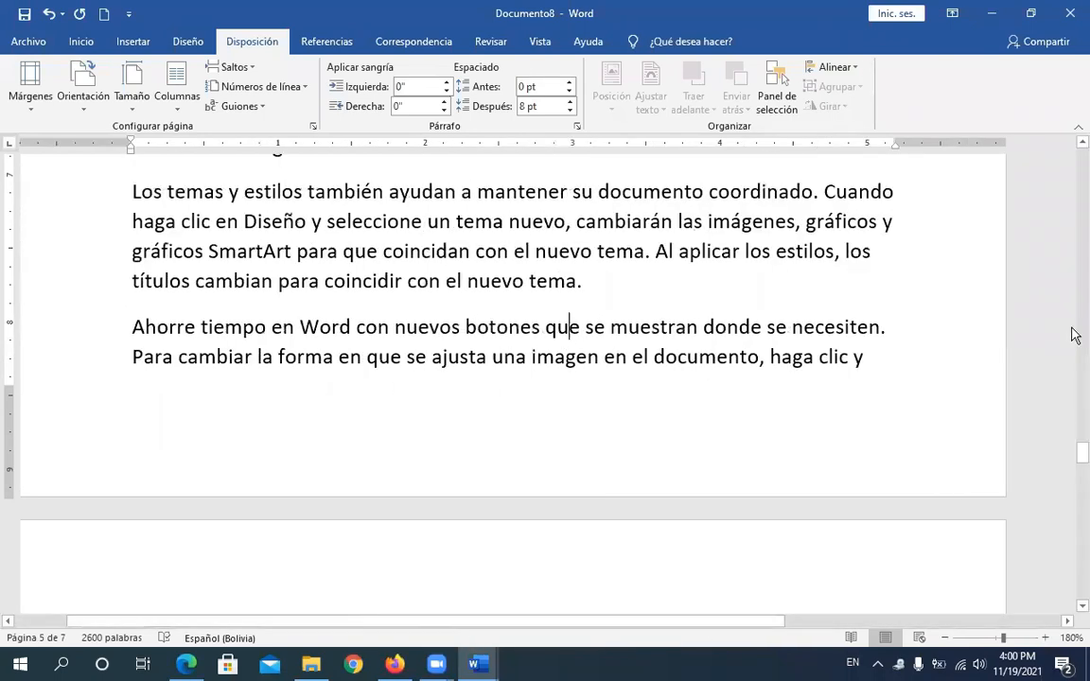
{"action": "left_click_drag", "start_coordinate": [1076, 465], "coordinate": [1074, 156]}
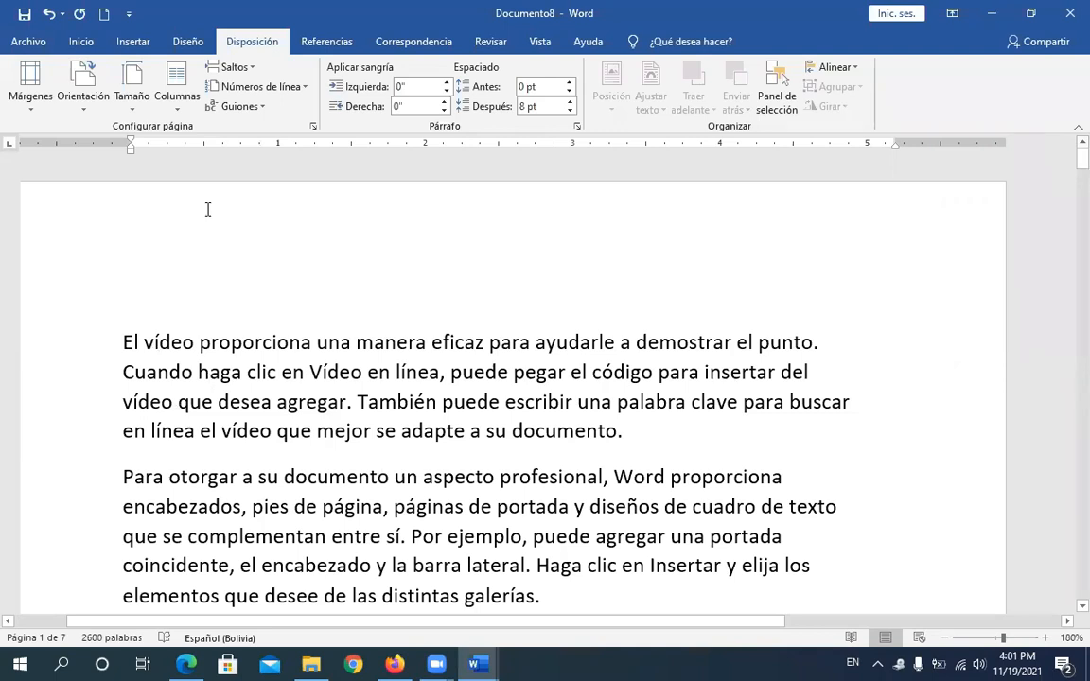
{"action": "left_click", "coordinate": [87, 42]}
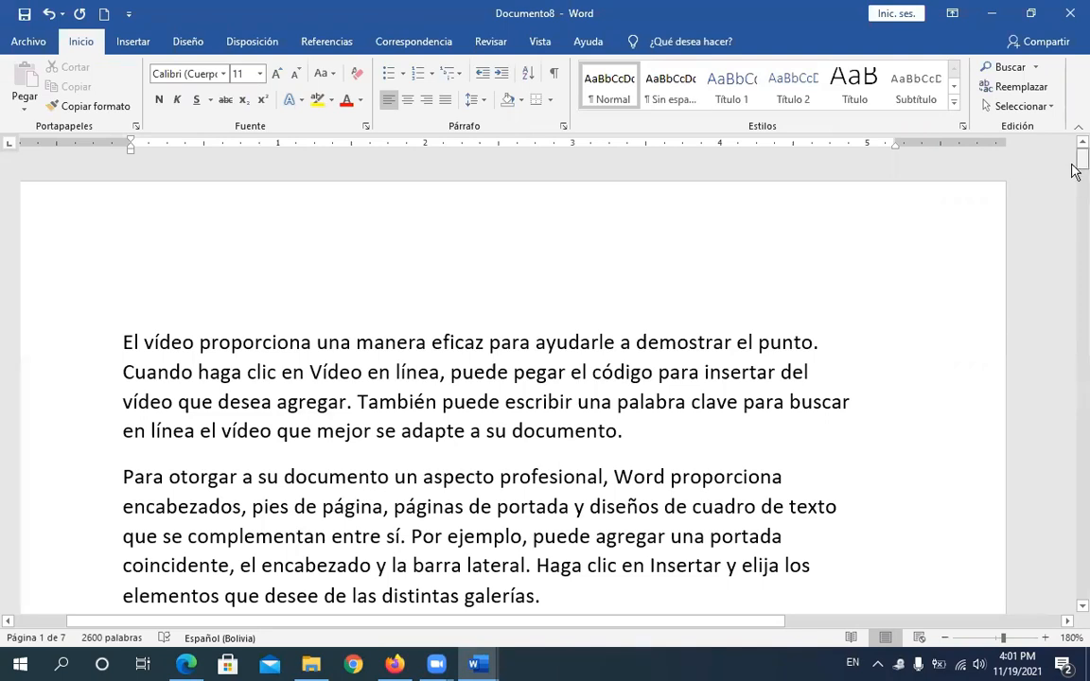
{"action": "scroll", "coordinate": [1076, 168], "scroll_direction": "down", "scroll_amount": 1}
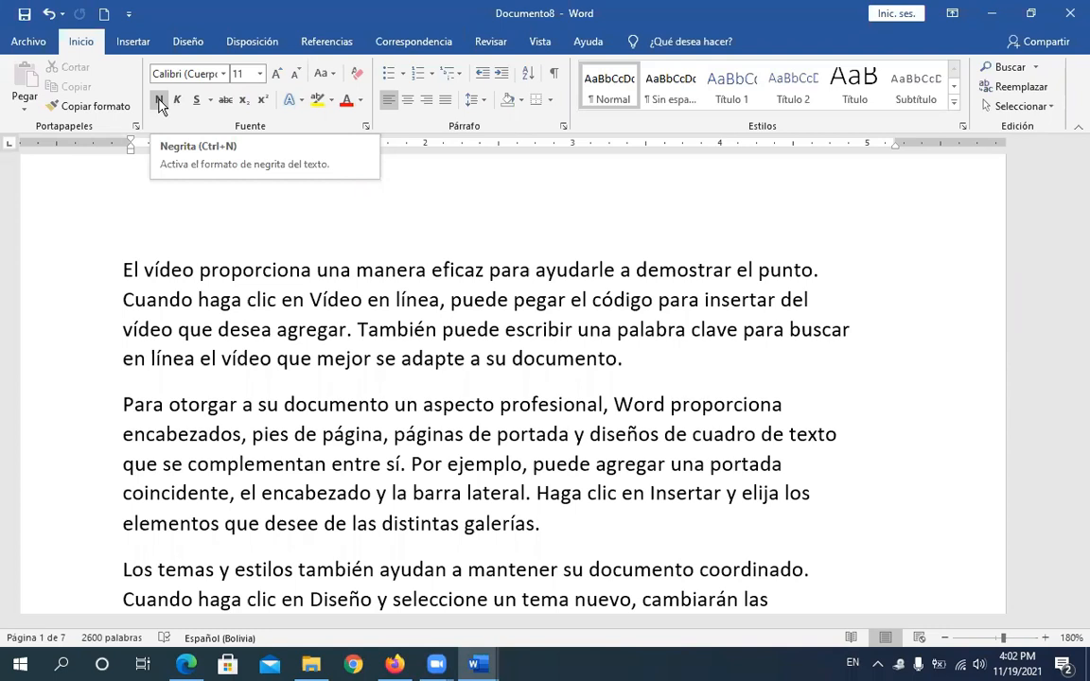
{"action": "double_click", "coordinate": [272, 275]}
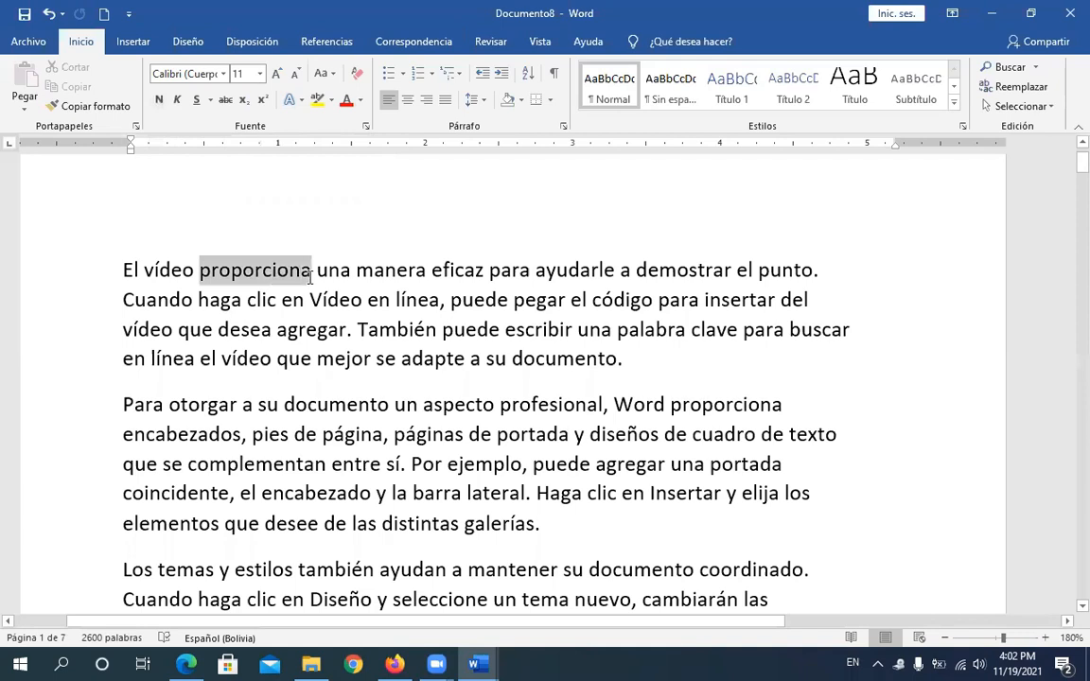
{"action": "left_click", "coordinate": [163, 101]}
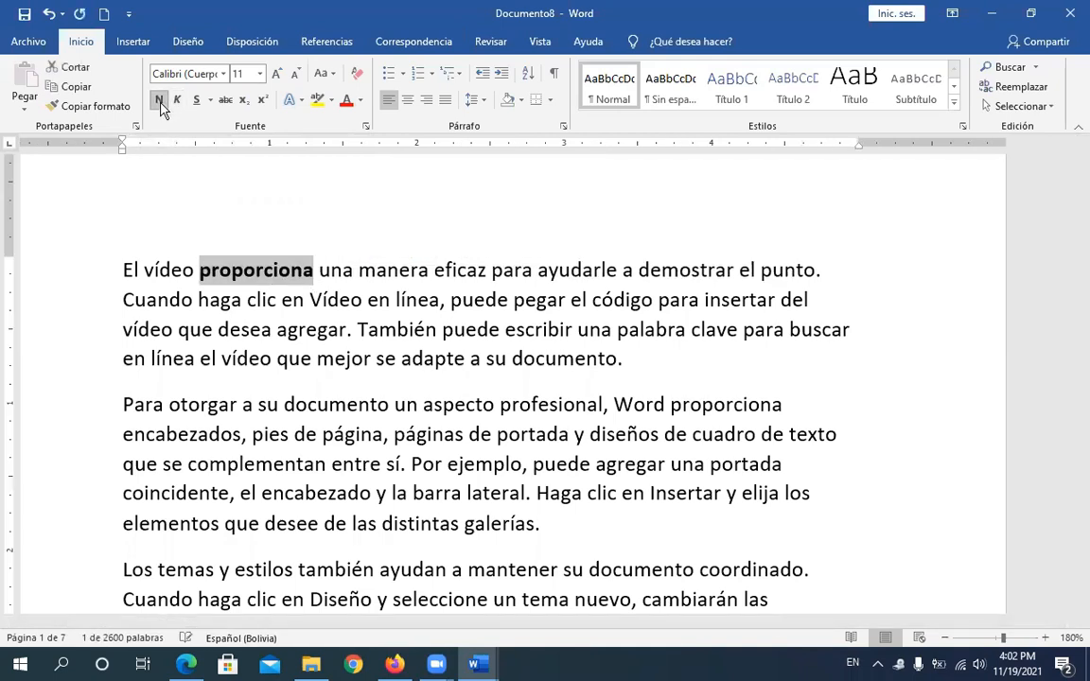
{"action": "key", "text": "ctrl+n"}
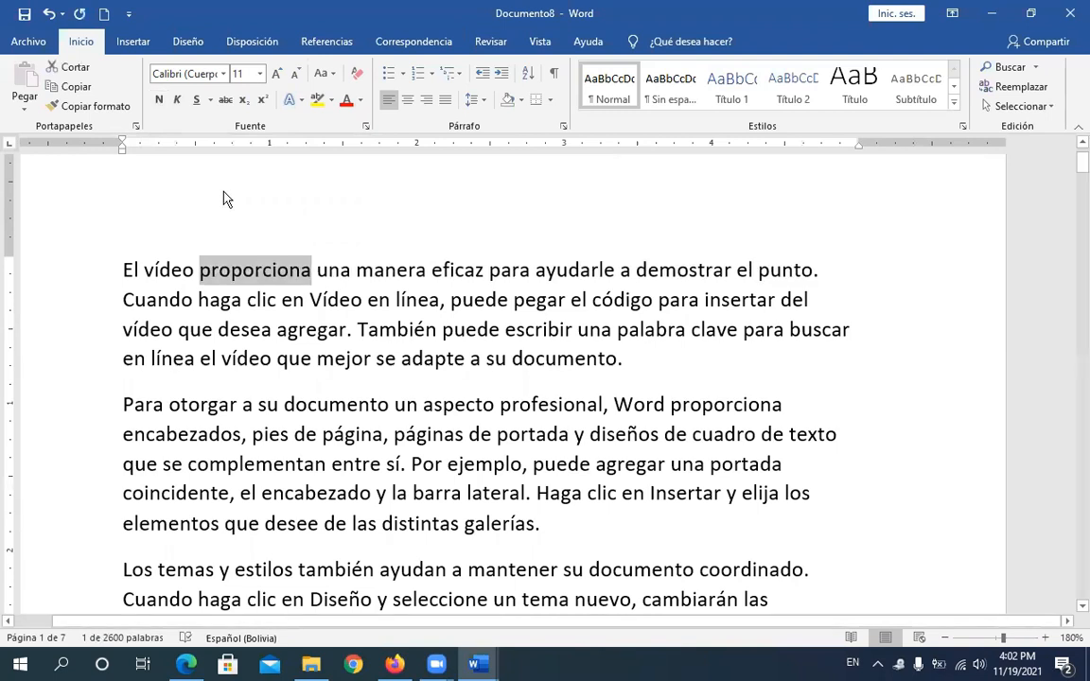
{"action": "key", "text": "ctrl+n"}
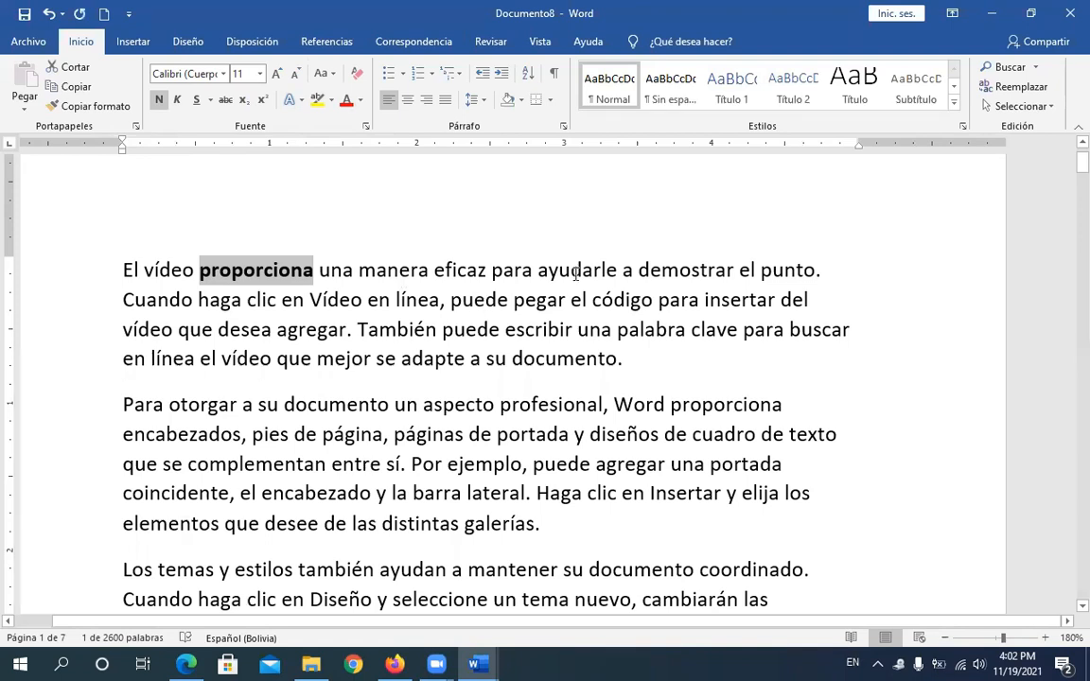
Step: Make the word "escribir" in the first paragraph bold
{"action": "double_click", "coordinate": [532, 332]}
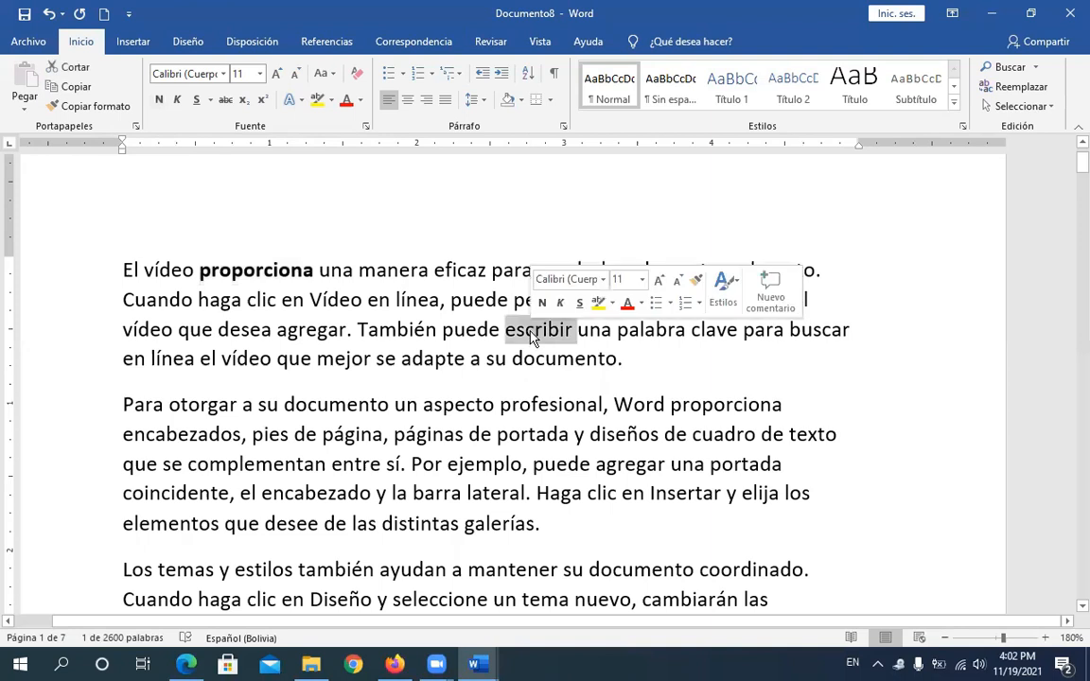
{"action": "left_click", "coordinate": [159, 101]}
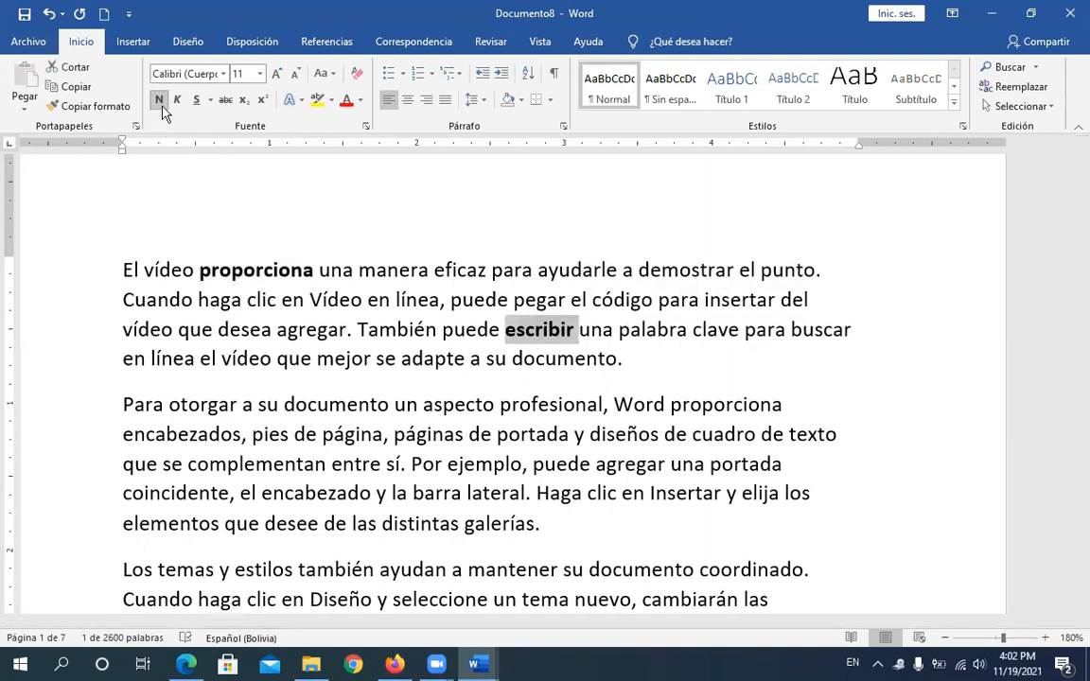
{"action": "left_click", "coordinate": [329, 360]}
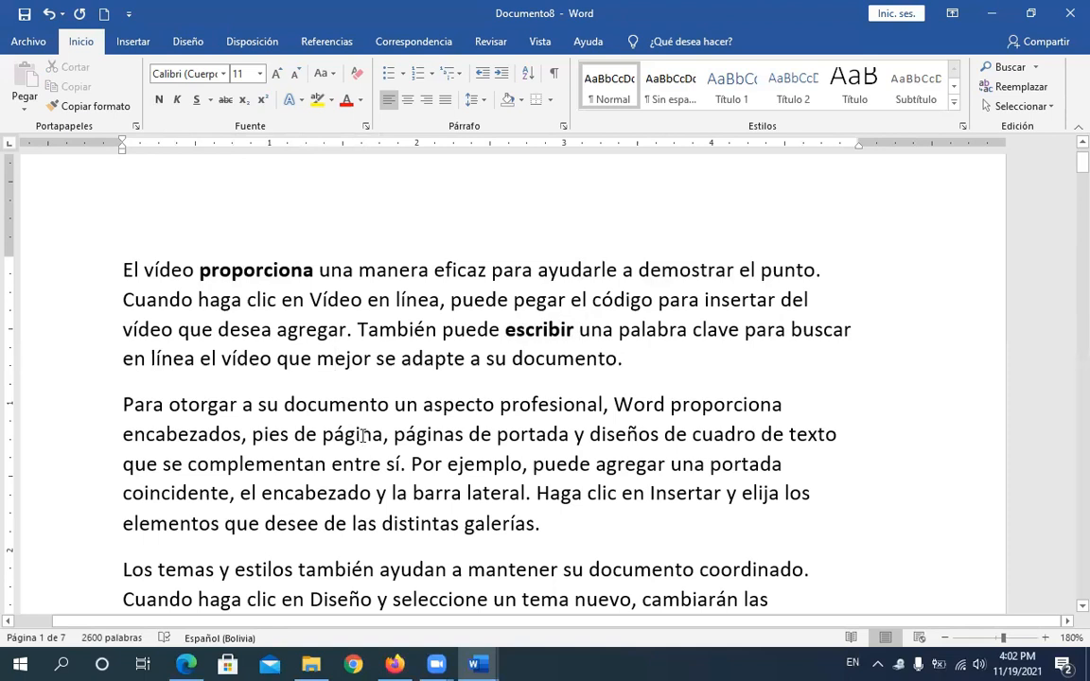
Step: Try bold on the whole second paragraph, beginning "Para otorgar", and remove it again
{"action": "double_click", "coordinate": [364, 436]}
{"action": "triple_click", "coordinate": [364, 440]}
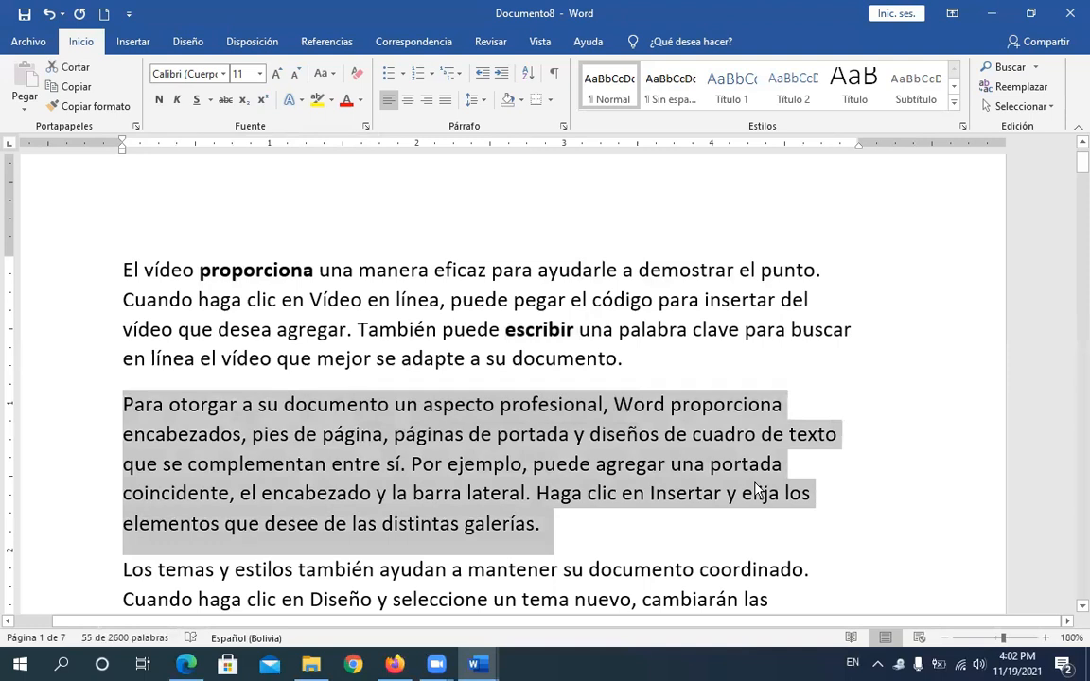
{"action": "key", "text": "ctrl+n"}
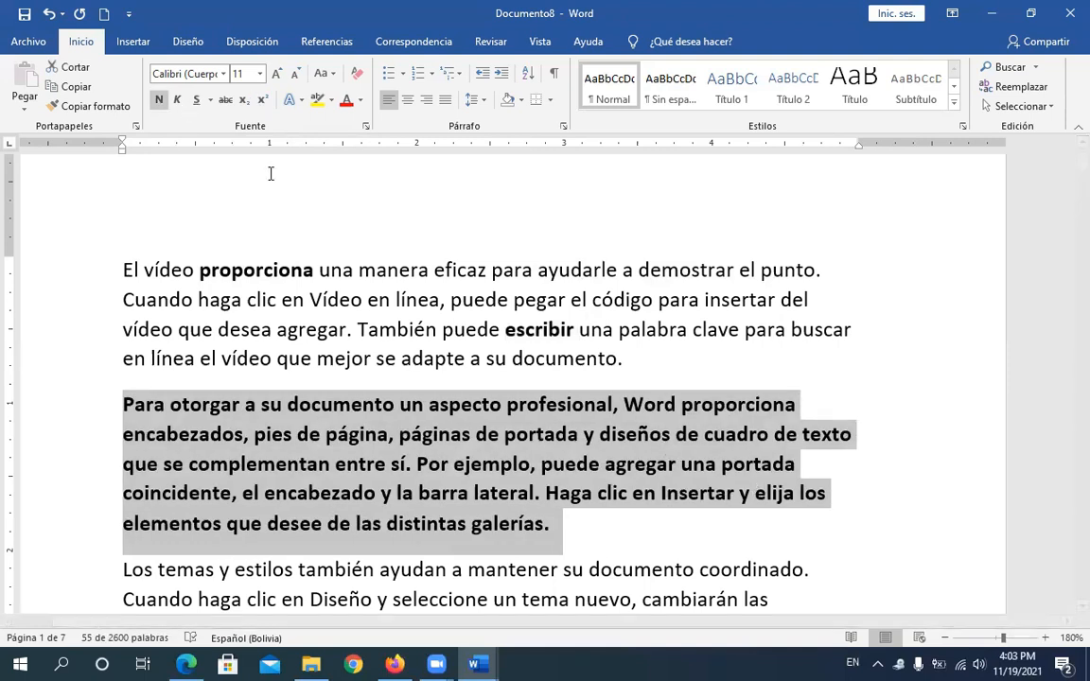
{"action": "left_click", "coordinate": [159, 100]}
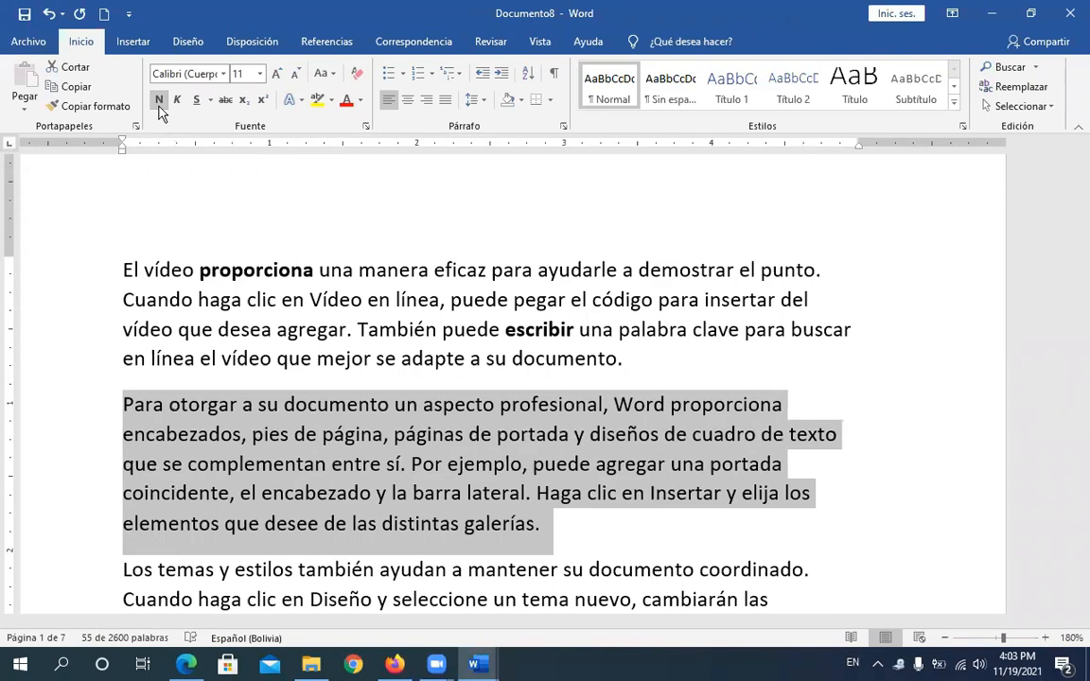
{"action": "left_click", "coordinate": [428, 475]}
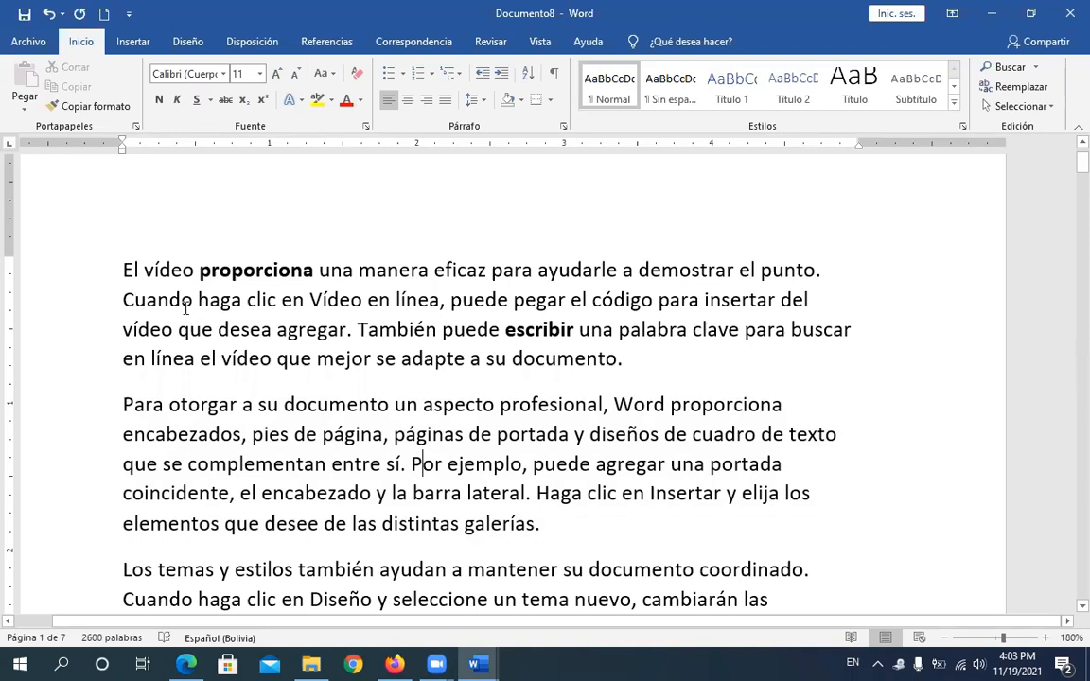
Step: Make the second line of the first paragraph, beginning "Cuando haga clic en Vídeo en línea", bold
{"action": "left_click", "coordinate": [80, 303]}
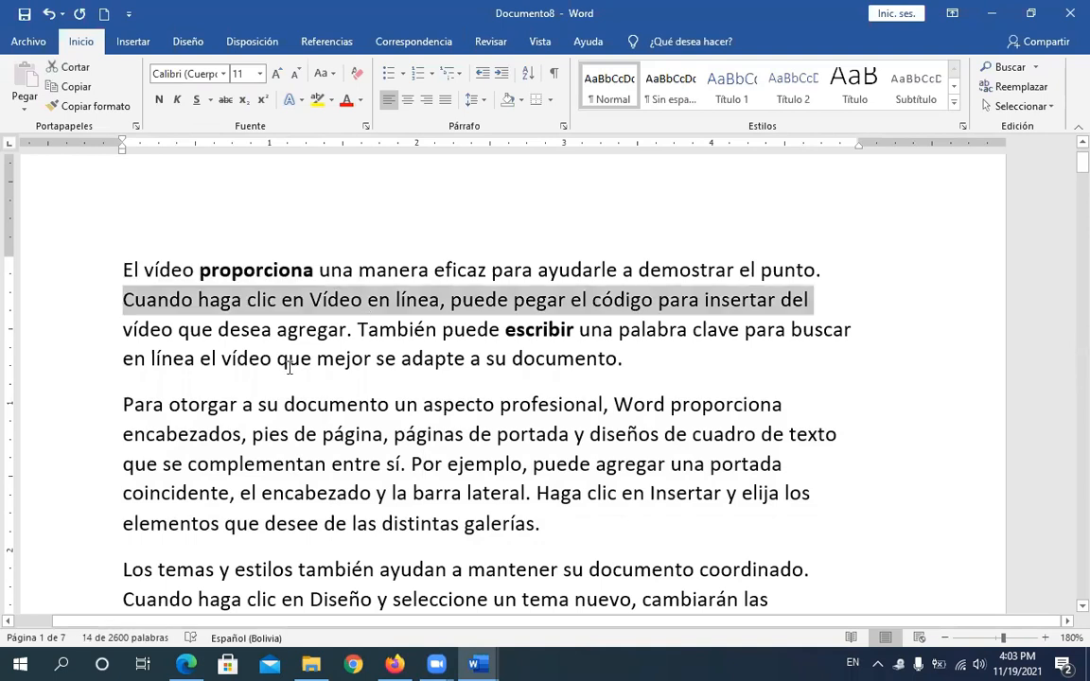
{"action": "left_click", "coordinate": [159, 101]}
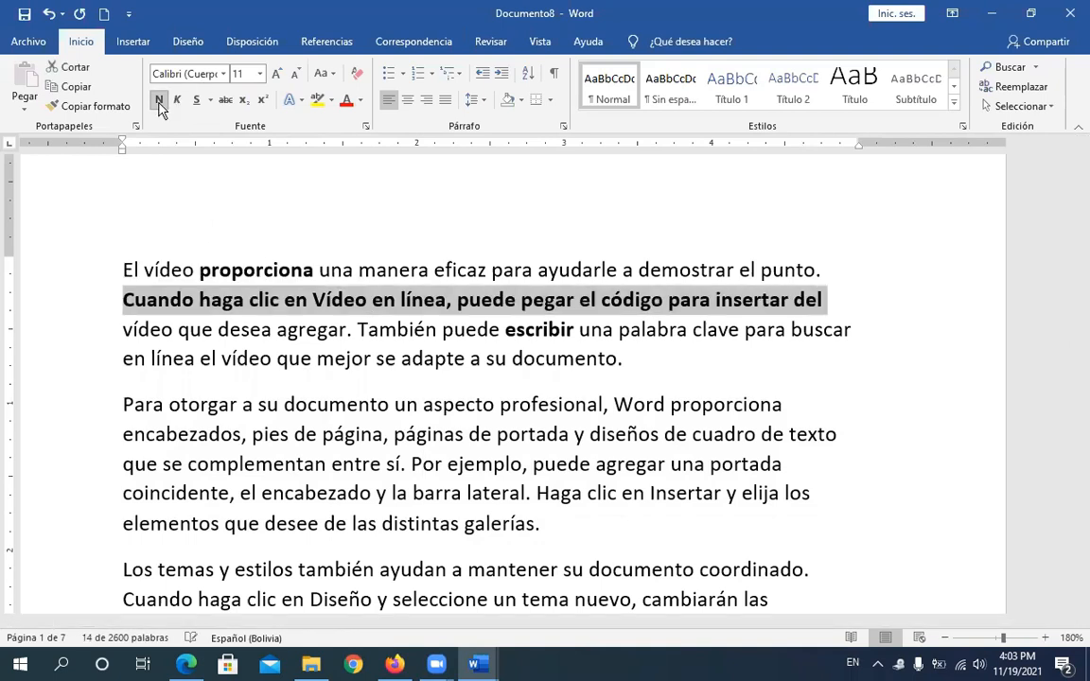
{"action": "left_click", "coordinate": [90, 413]}
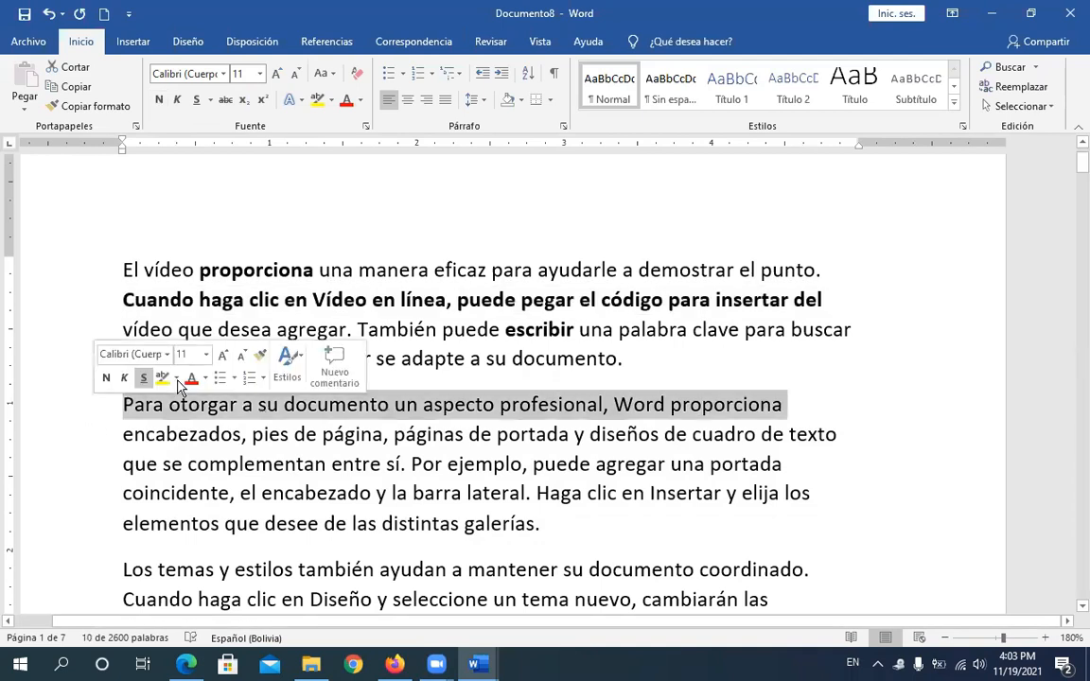
{"action": "left_click", "coordinate": [362, 464]}
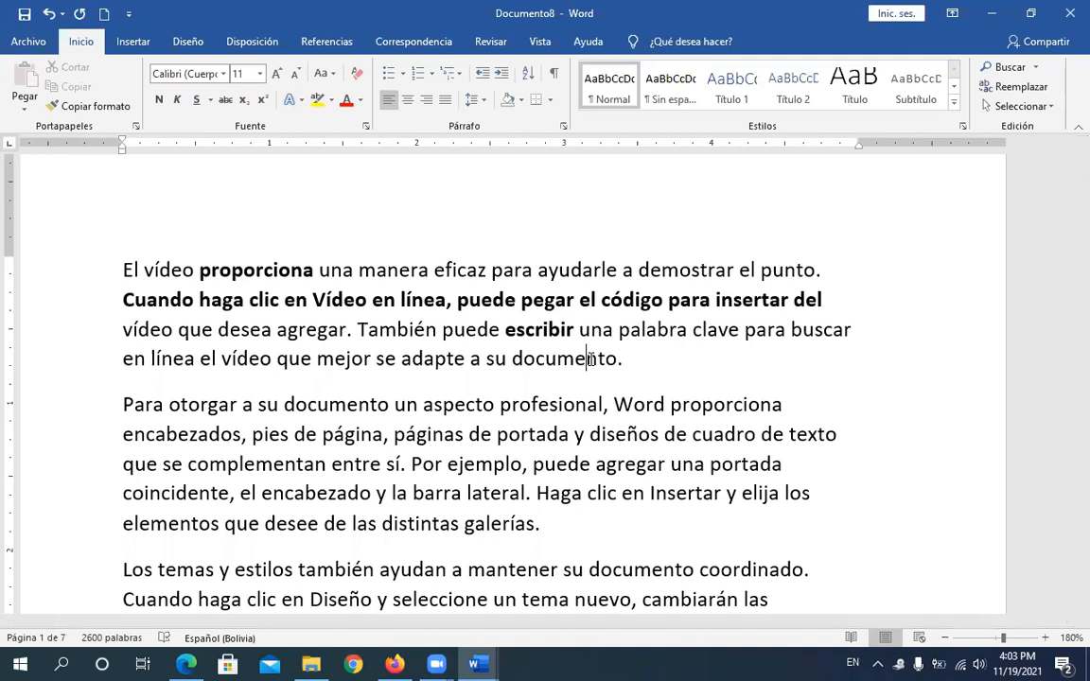
Step: Select the words "Para otorgar a su documento" at the start of the second paragraph, character by character
{"action": "key", "text": "Down"}
{"action": "key", "text": "Down"}
{"action": "key", "text": "Up"}
{"action": "key", "text": "Up"}
{"action": "key", "text": "Down"}
{"action": "key", "text": "Left"}
{"action": "key", "text": "Left"}
{"action": "key", "text": "ctrl+Left"}
{"action": "key", "text": "ctrl+Left"}
{"action": "key", "text": "ctrl+Left"}
{"action": "key", "text": "ctrl+Left"}
{"action": "key", "text": "ctrl+Left"}
{"action": "key", "text": "ctrl+Left"}
{"action": "key", "text": "Left"}
{"action": "key", "text": "Left"}
{"action": "key", "text": "Left"}
{"action": "key", "text": "Left"}
{"action": "key", "text": "Left"}
{"action": "key", "text": "Left"}
{"action": "key", "text": "Left"}
{"action": "key", "text": "Left"}
{"action": "key", "text": "Left"}
{"action": "key", "text": "Left"}
{"action": "key", "text": "Left"}
{"action": "key", "text": "ctrl+Home"}
{"action": "key", "text": "Down"}
{"action": "key", "text": "Down"}
{"action": "key", "text": "Down"}
{"action": "key", "text": "Home"}
{"action": "key", "text": "shift+Right"}
{"action": "key", "text": "shift+Right"}
{"action": "key", "text": "shift+Right"}
{"action": "key", "text": "shift+Right"}
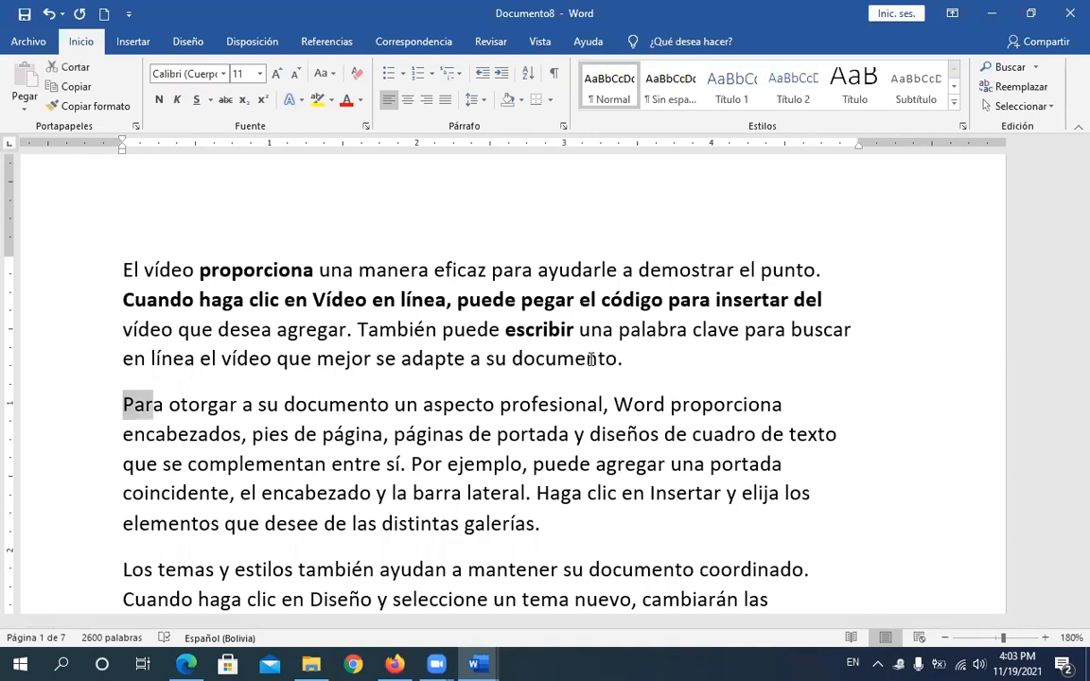
{"action": "key", "text": "shift+Right"}
{"action": "key", "text": "shift+Right"}
{"action": "key", "text": "shift+Right"}
{"action": "key", "text": "shift+Right"}
{"action": "key", "text": "shift+Right"}
{"action": "key", "text": "shift+Right"}
{"action": "key", "text": "shift+Right"}
{"action": "key", "text": "shift+Right"}
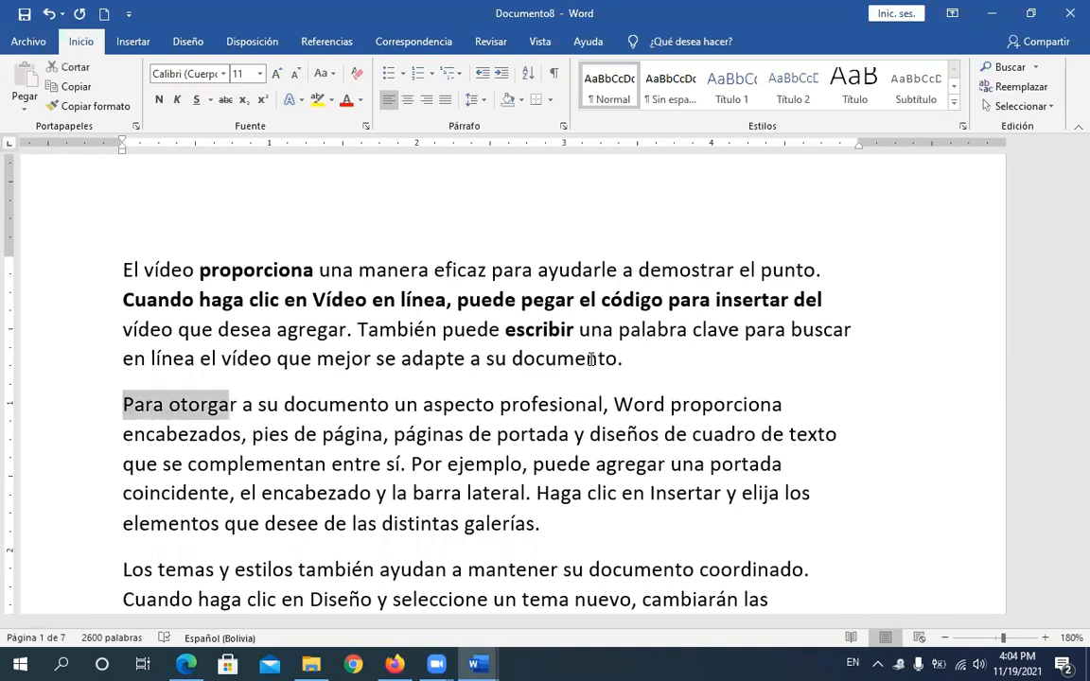
{"action": "key", "text": "shift+Right"}
{"action": "key", "text": "shift+Right"}
{"action": "key", "text": "shift+Right"}
{"action": "key", "text": "shift+Right"}
{"action": "key", "text": "shift+Right"}
{"action": "key", "text": "shift+Right"}
{"action": "key", "text": "shift+Right"}
{"action": "key", "text": "shift+Right"}
{"action": "key", "text": "shift+Right"}
{"action": "key", "text": "shift+Right"}
{"action": "key", "text": "shift+Right"}
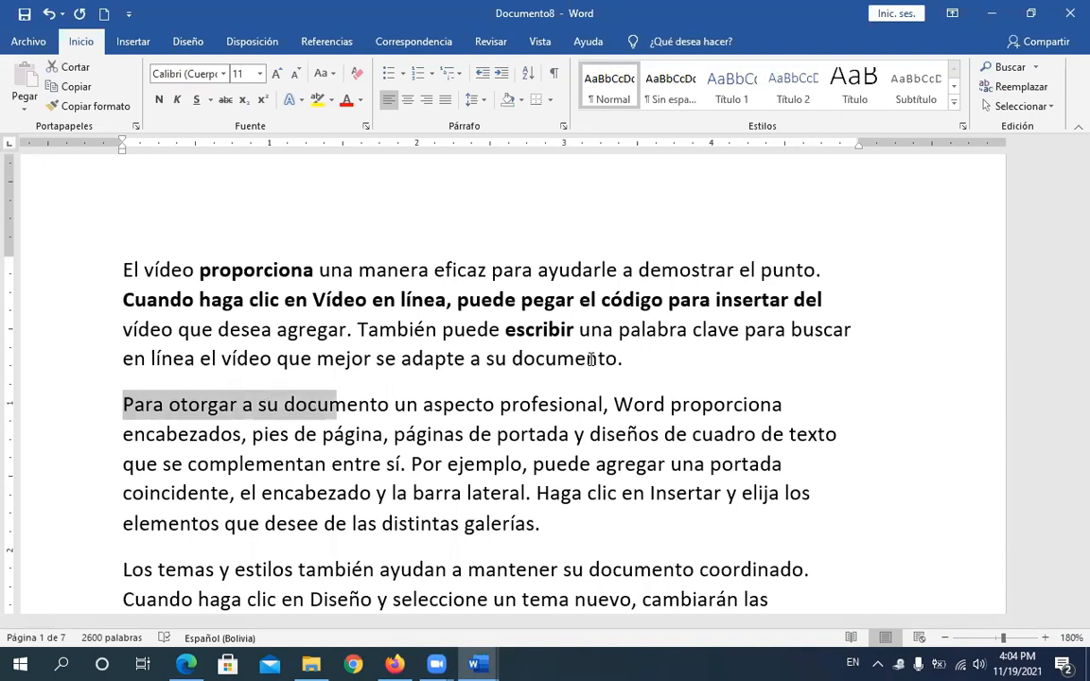
{"action": "key", "text": "shift+Right"}
{"action": "key", "text": "shift+Right"}
{"action": "key", "text": "shift+Right"}
{"action": "key", "text": "shift+Right"}
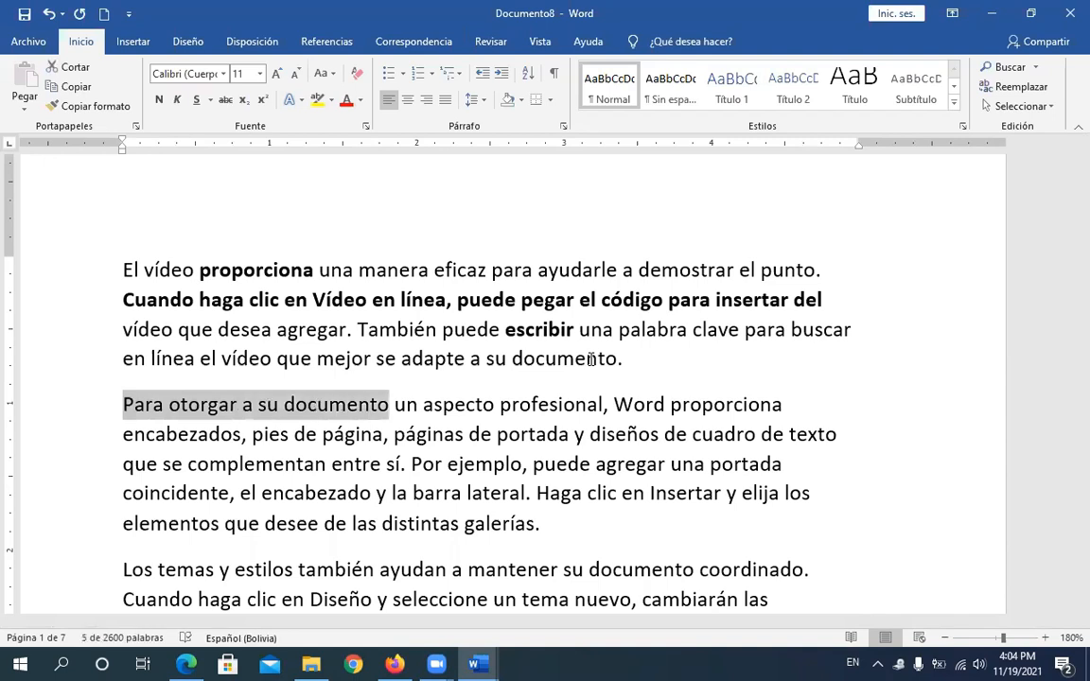
Step: Extend the selection line by line until it covers the whole second paragraph
{"action": "key", "text": "shift+Down"}
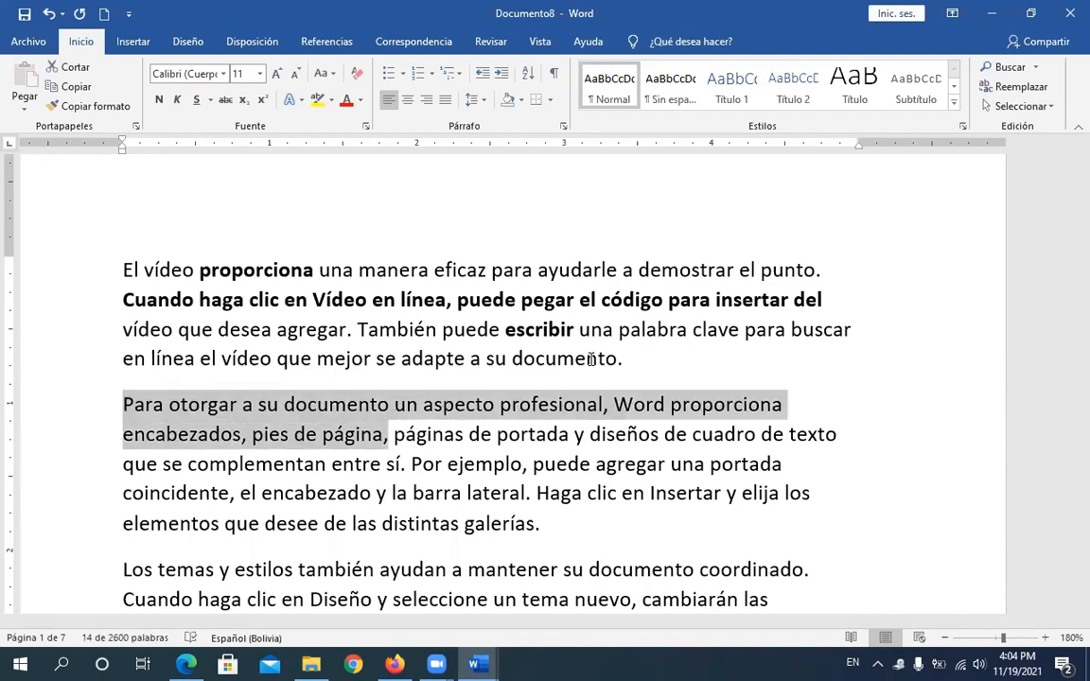
{"action": "key", "text": "shift+Down"}
{"action": "key", "text": "shift+Down"}
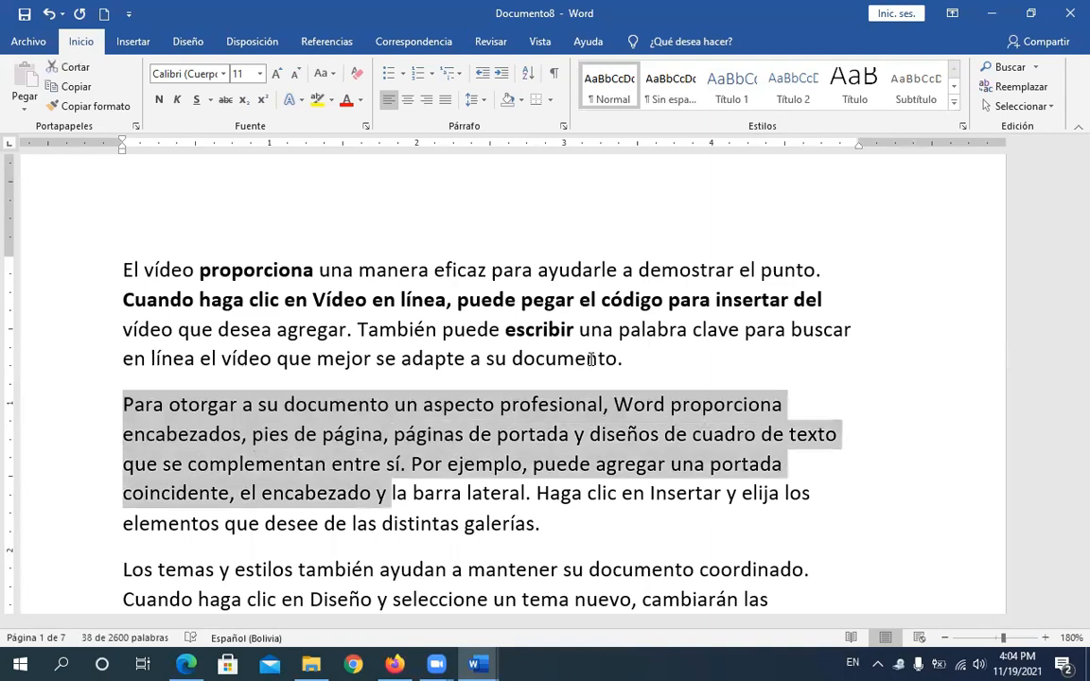
{"action": "key", "text": "shift+Down"}
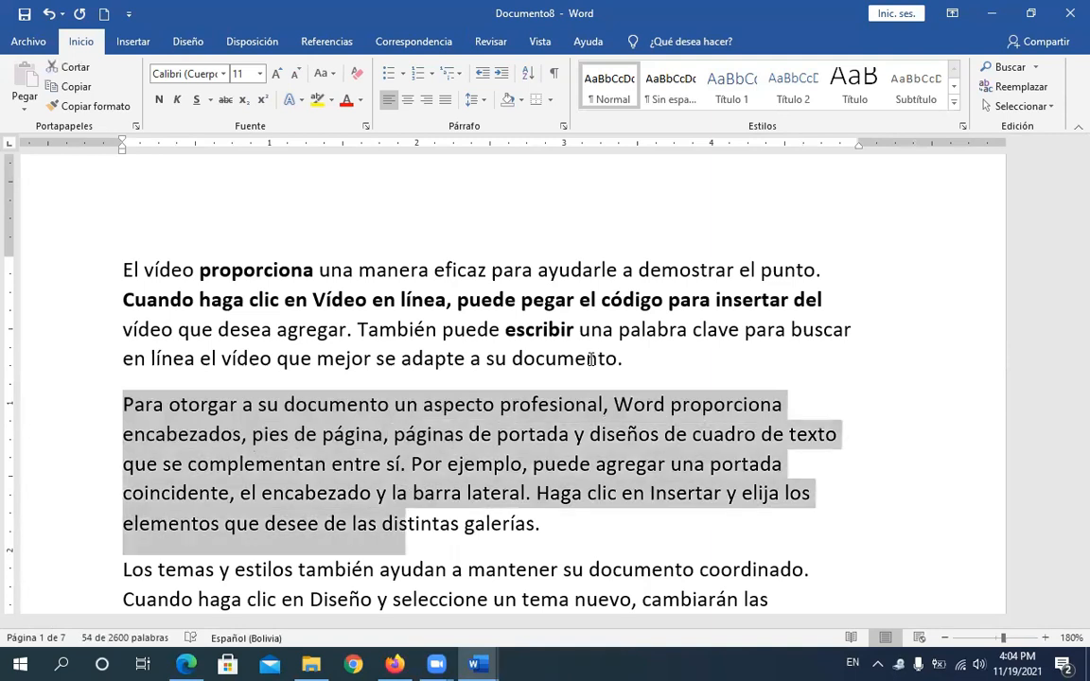
{"action": "key", "text": "shift+Right"}
{"action": "key", "text": "shift+Right"}
{"action": "key", "text": "ctrl+shift+Right"}
{"action": "key", "text": "ctrl+shift+Down"}
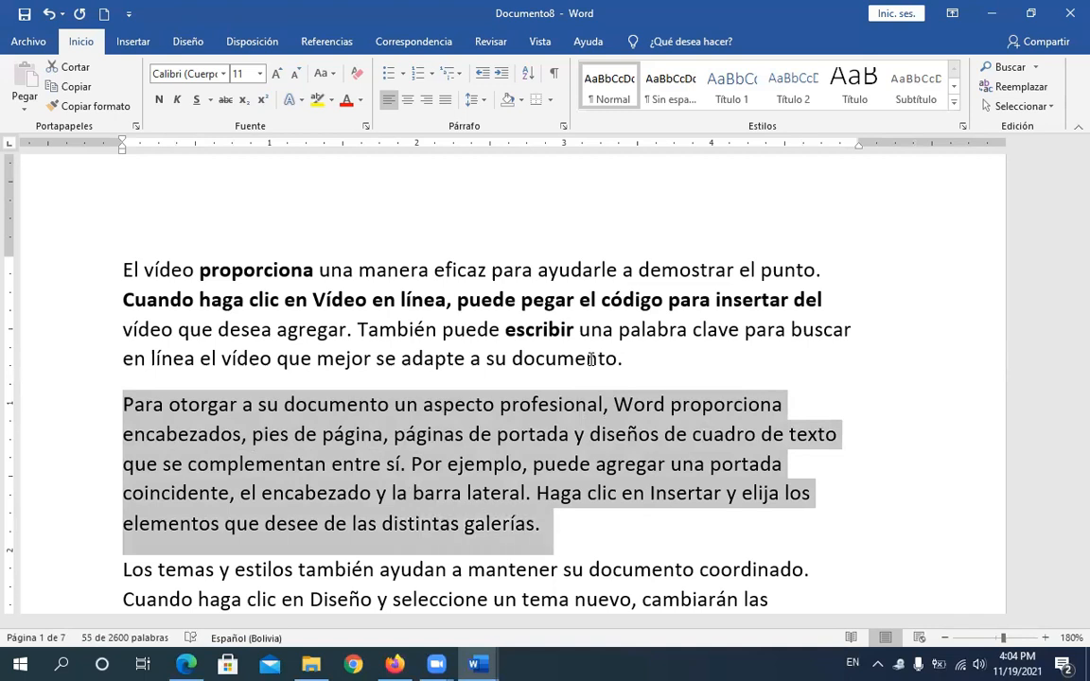
Step: Shrink the selection word by word back to "Haga" and extend it again to the end of the second paragraph
{"action": "key", "text": "ctrl+shift+Left"}
{"action": "key", "text": "ctrl+shift+Left"}
{"action": "key", "text": "ctrl+shift+Left"}
{"action": "key", "text": "ctrl+shift+Left"}
{"action": "key", "text": "ctrl+shift+Left"}
{"action": "key", "text": "ctrl+shift+Left"}
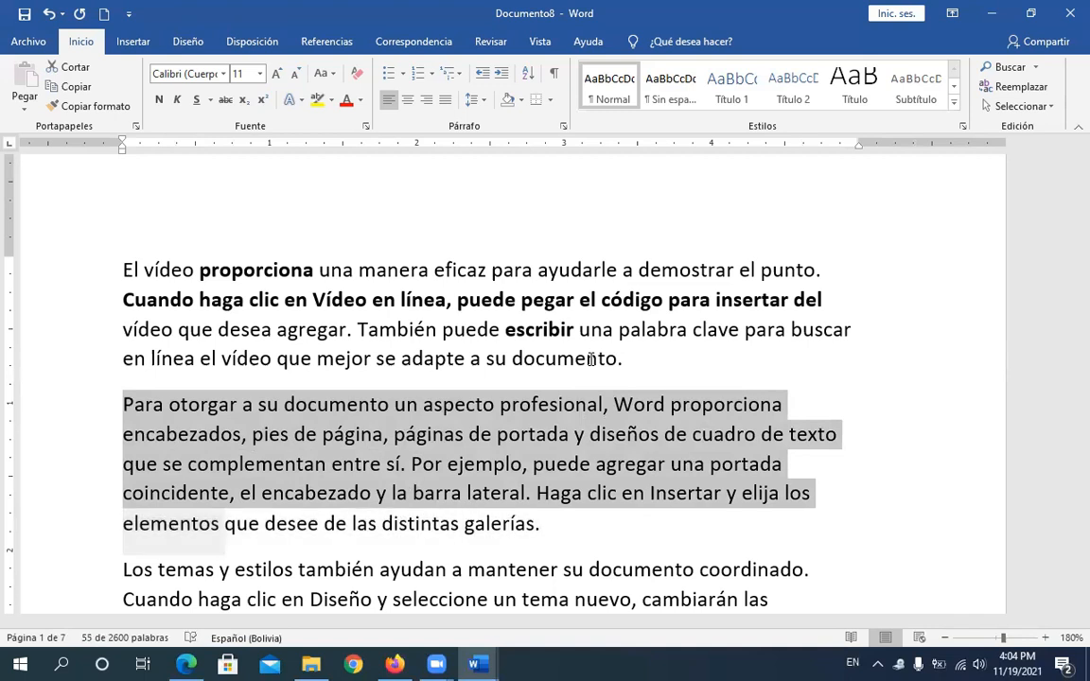
{"action": "key", "text": "ctrl+shift+Left"}
{"action": "key", "text": "ctrl+shift+Left"}
{"action": "key", "text": "ctrl+shift+Left"}
{"action": "key", "text": "ctrl+shift+Left"}
{"action": "key", "text": "ctrl+shift+Left"}
{"action": "key", "text": "ctrl+shift+Left"}
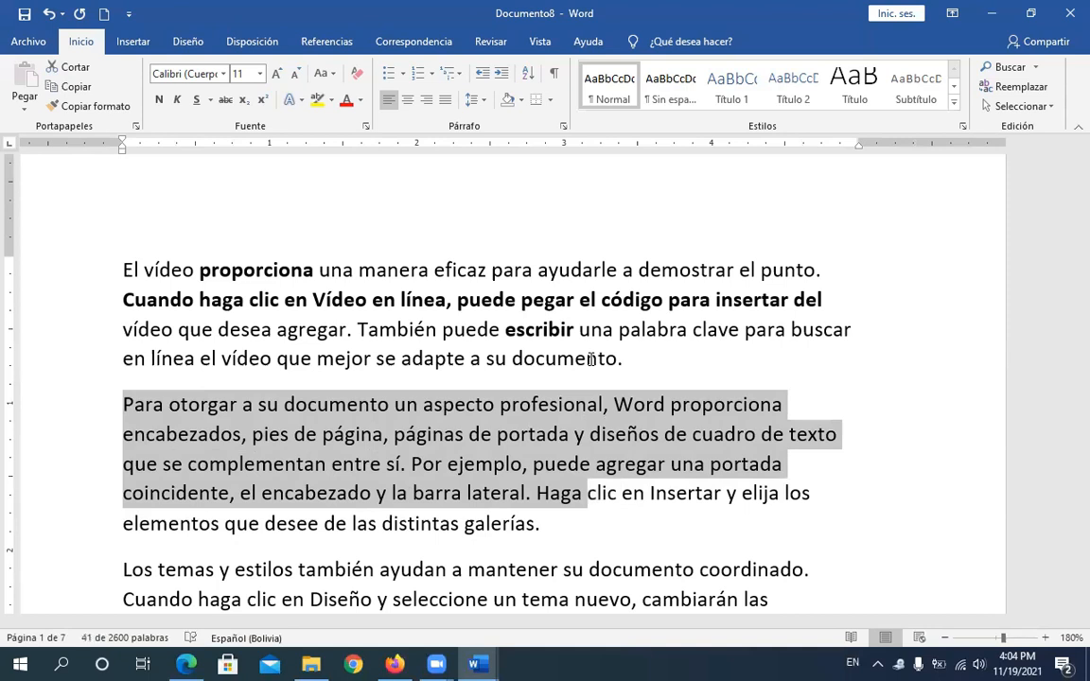
{"action": "key", "text": "ctrl+shift+Right"}
{"action": "key", "text": "ctrl+shift+Right"}
{"action": "key", "text": "ctrl+shift+Right"}
{"action": "key", "text": "ctrl+shift+Right"}
{"action": "key", "text": "ctrl+shift+Right"}
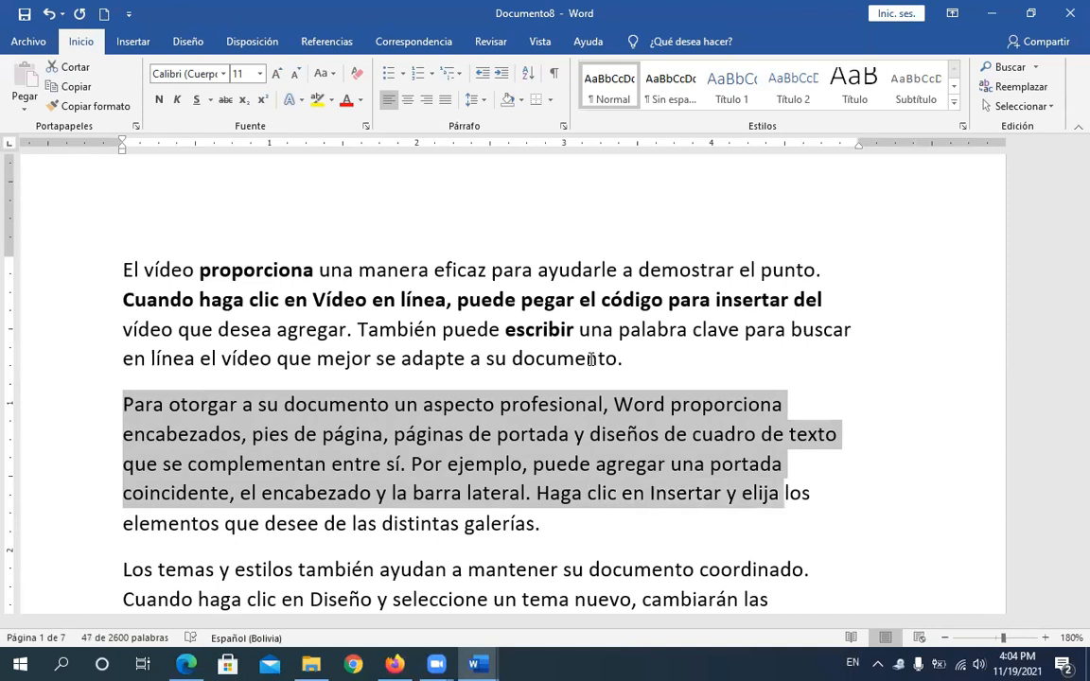
{"action": "key", "text": "ctrl+shift+Right"}
{"action": "key", "text": "ctrl+shift+Right"}
{"action": "key", "text": "ctrl+shift+Right"}
{"action": "key", "text": "ctrl+shift+Right"}
{"action": "key", "text": "ctrl+shift+Right"}
{"action": "key", "text": "ctrl+shift+Right"}
{"action": "key", "text": "ctrl+shift+Right"}
{"action": "key", "text": "ctrl+shift+Right"}
{"action": "key", "text": "ctrl+shift+Right"}
{"action": "key", "text": "ctrl+shift+Right"}
{"action": "key", "text": "ctrl+shift+Left"}
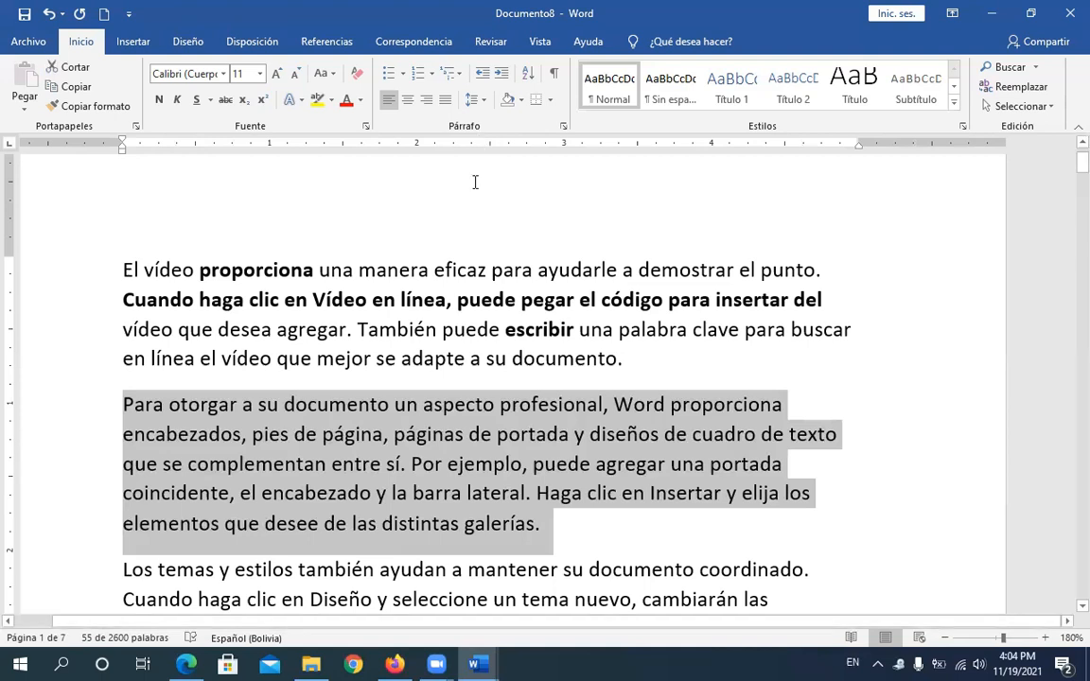
Step: Cycle the selected second paragraph through uppercase and lowercase to sentence case
{"action": "key", "text": "shift+F3"}
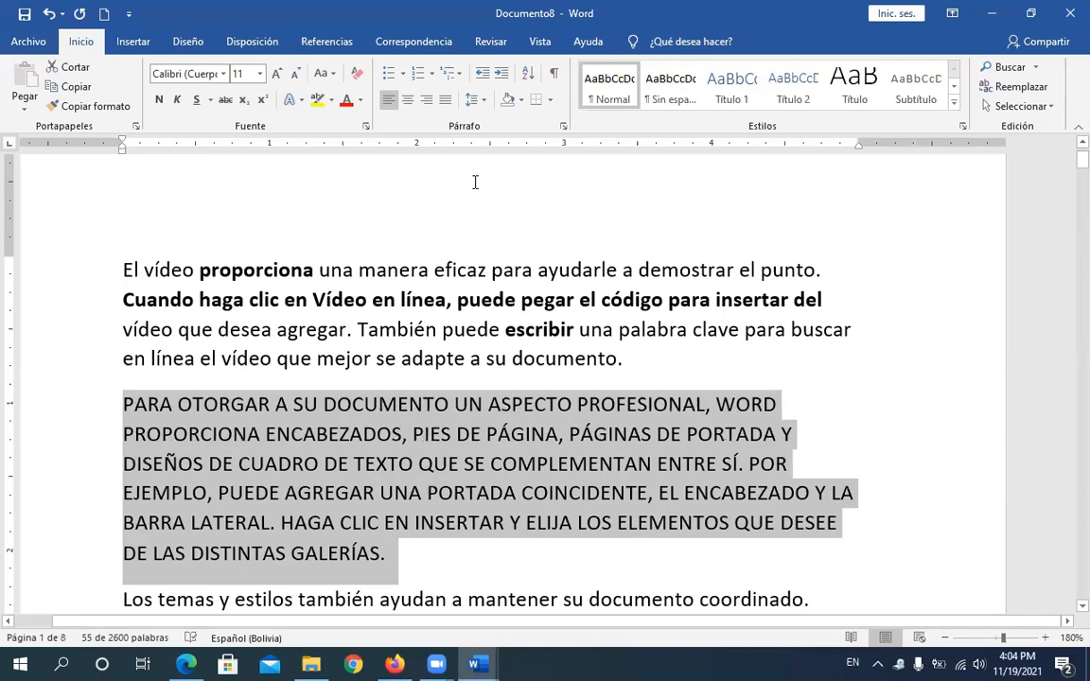
{"action": "key", "text": "shift+F3"}
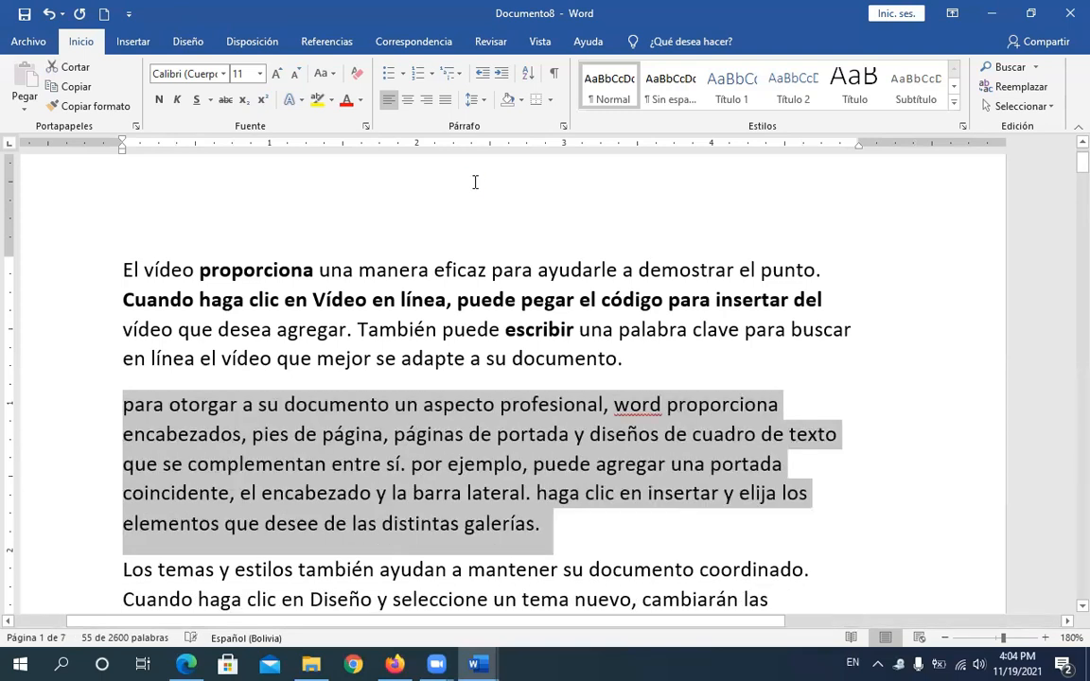
{"action": "key", "text": "shift+F3"}
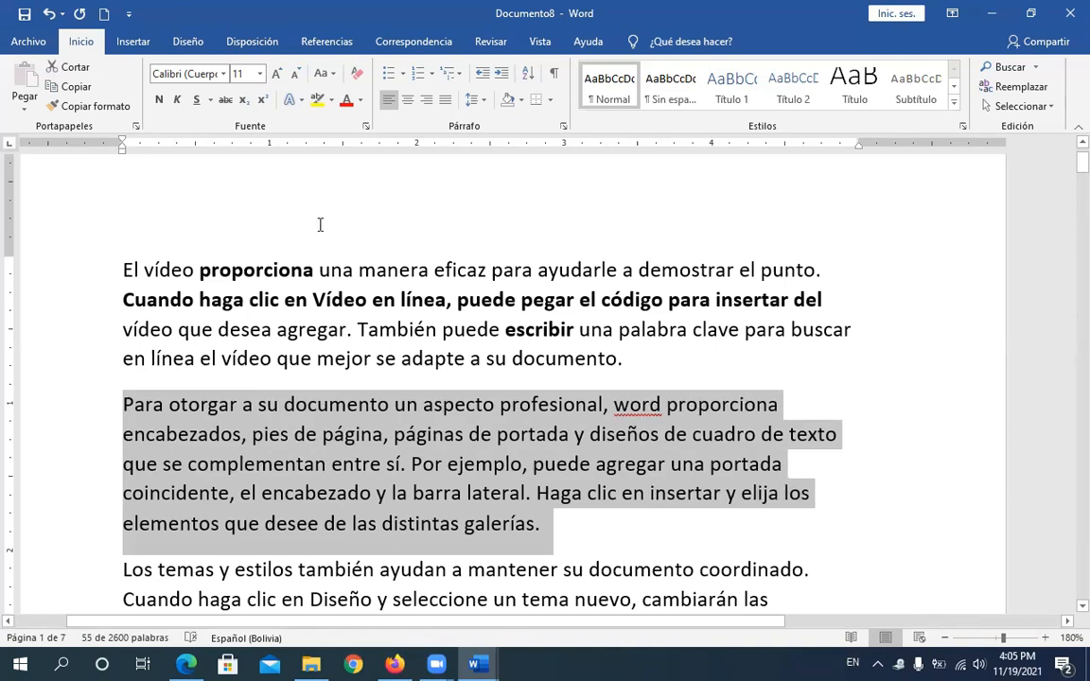
Step: Capitalize each word of the second paragraph, return it to sentence case and deselect it
{"action": "left_click", "coordinate": [322, 73]}
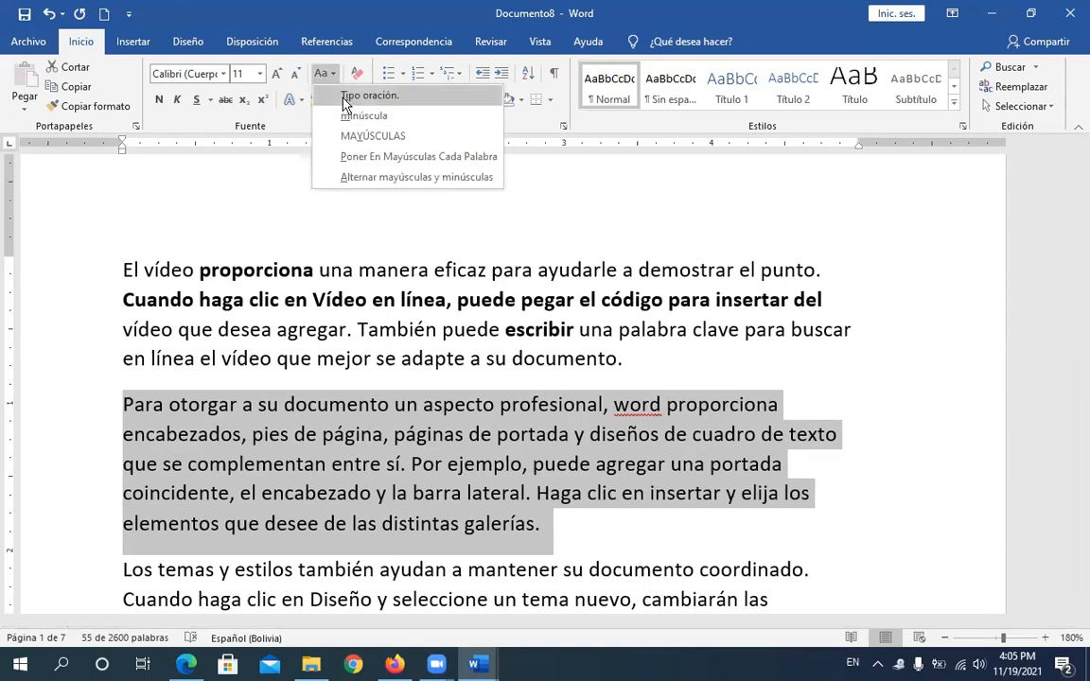
{"action": "left_click", "coordinate": [377, 157]}
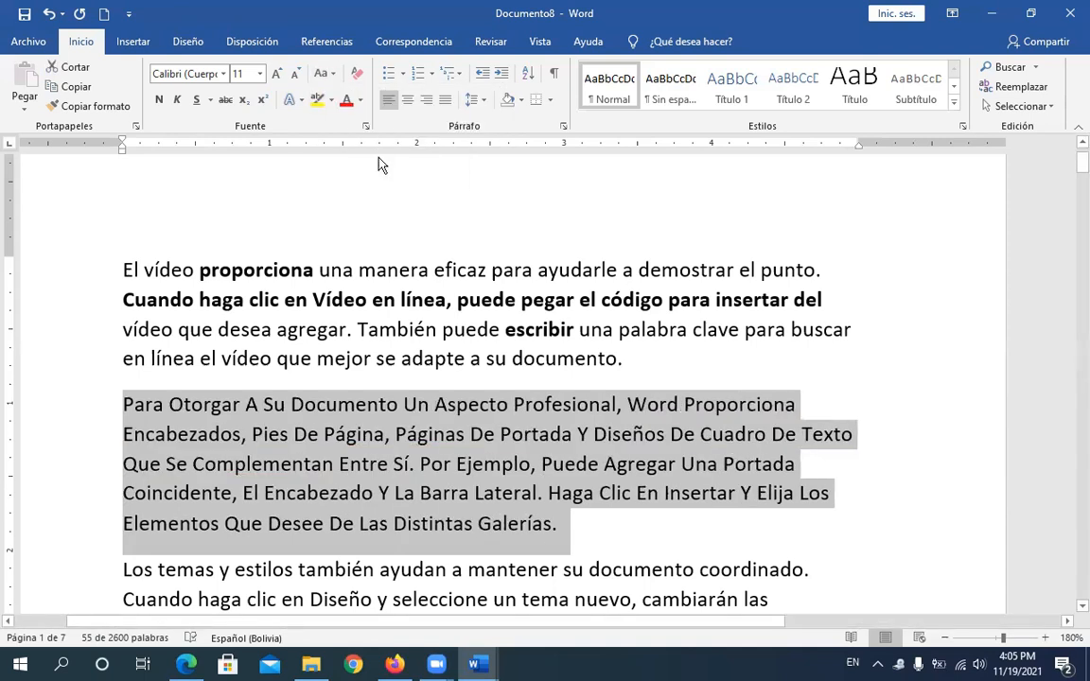
{"action": "key", "text": "shift+F3"}
{"action": "key", "text": "shift+F3"}
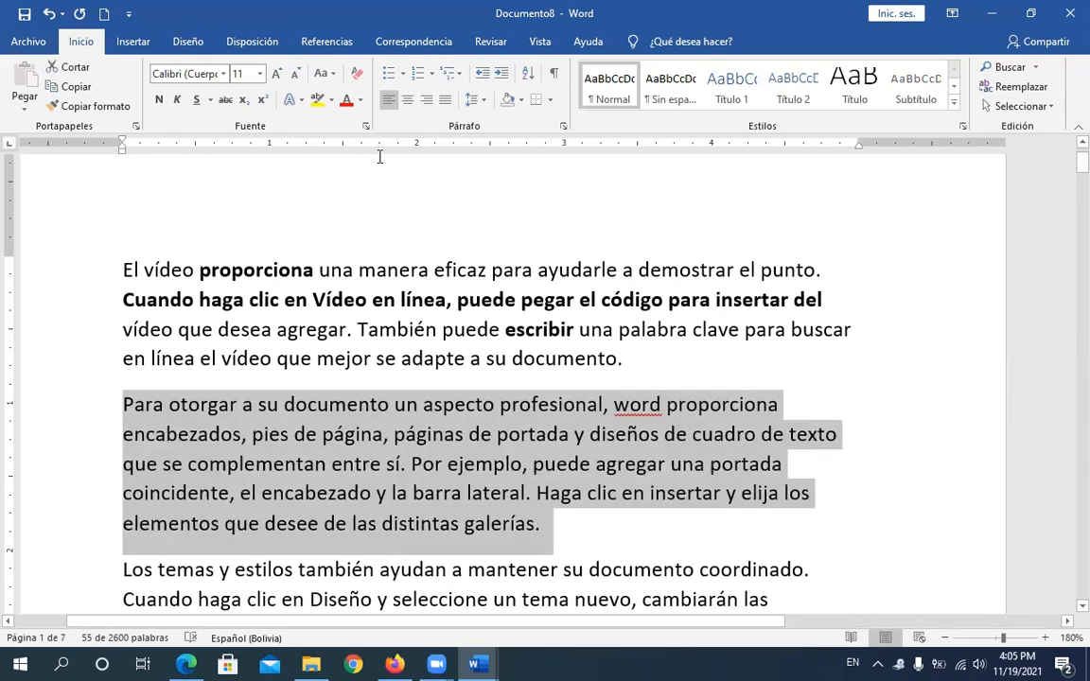
{"action": "left_click", "coordinate": [537, 280]}
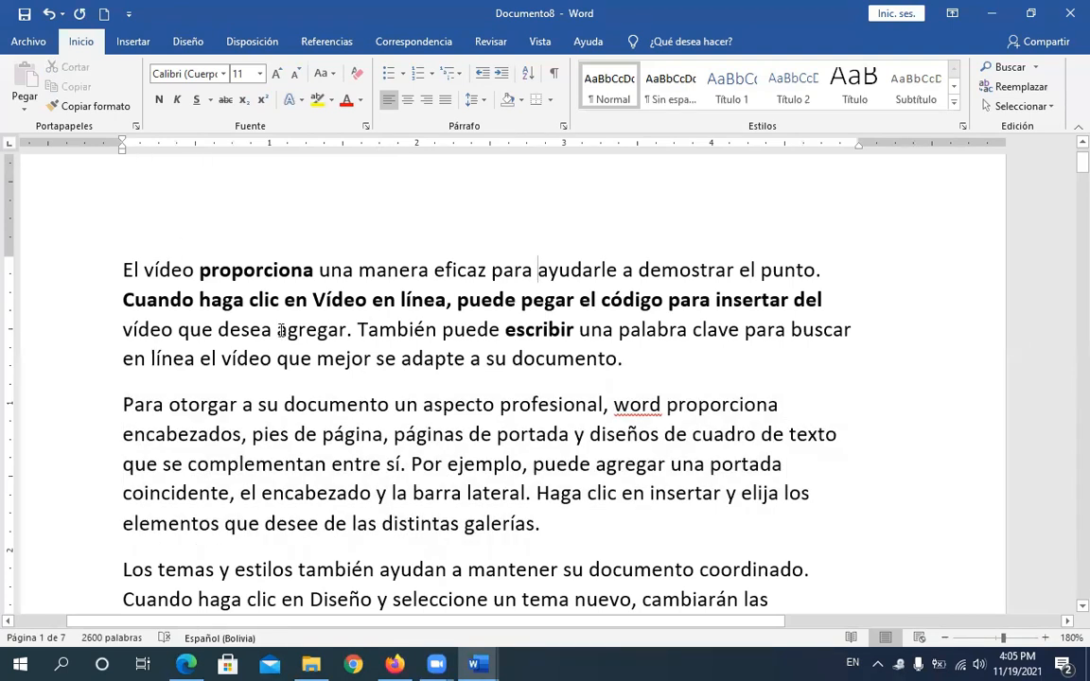
Step: Try bold, italic and underline on the word "adapte" in the first paragraph, and undo that formatting
{"action": "triple_click", "coordinate": [393, 409]}
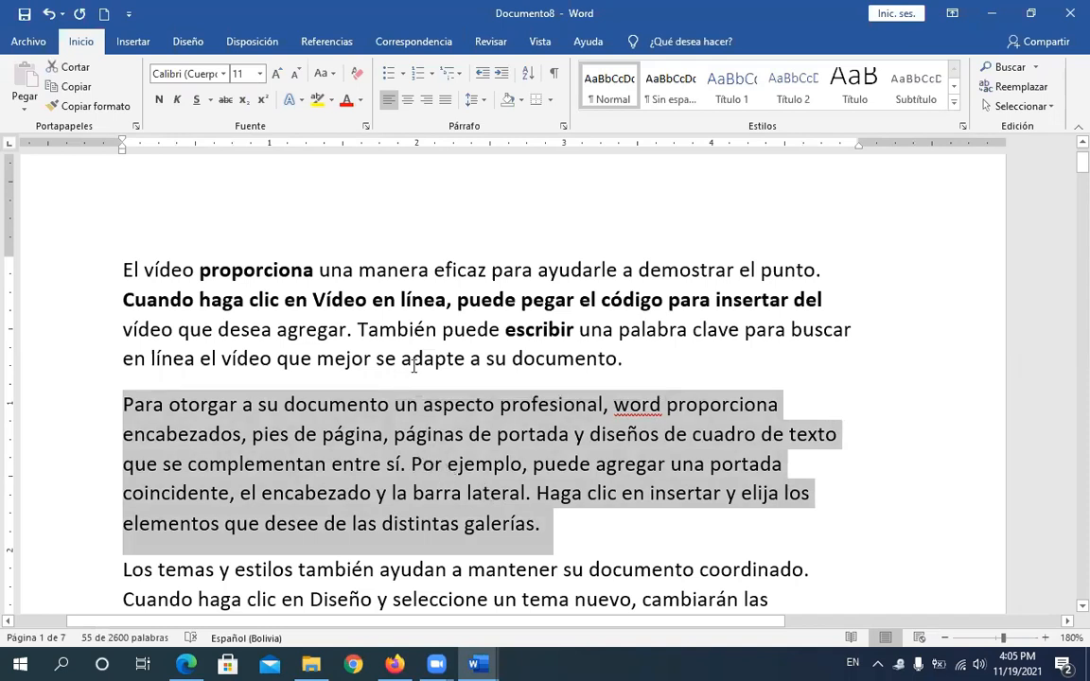
{"action": "key", "text": "Right"}
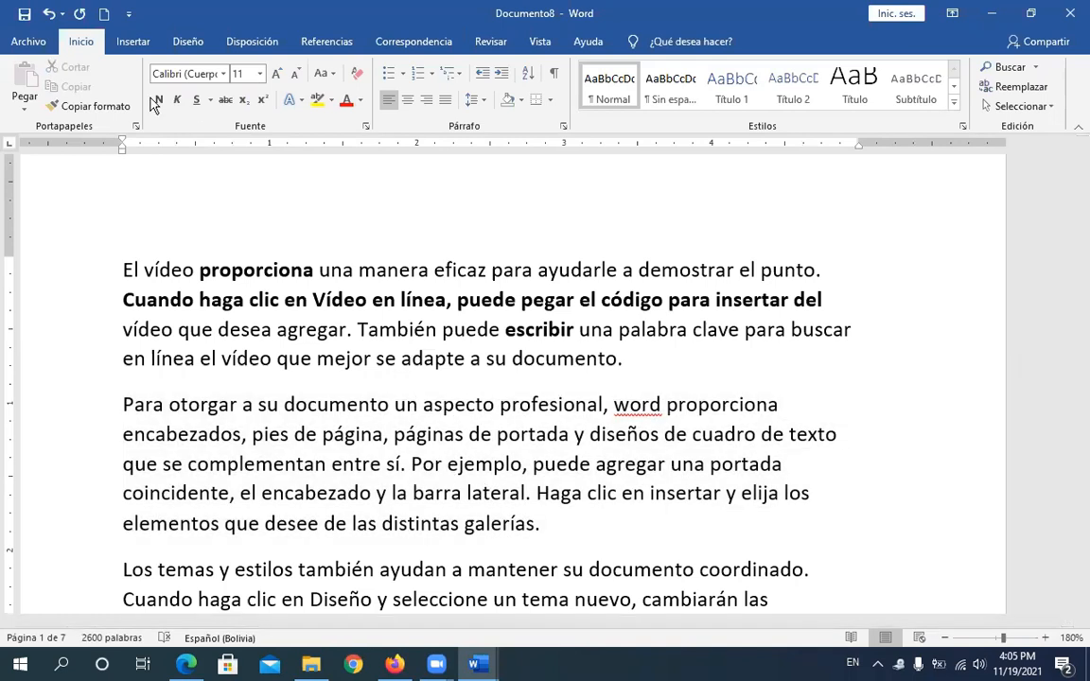
{"action": "left_click", "coordinate": [160, 100]}
{"action": "left_click", "coordinate": [177, 100]}
{"action": "left_click", "coordinate": [196, 100]}
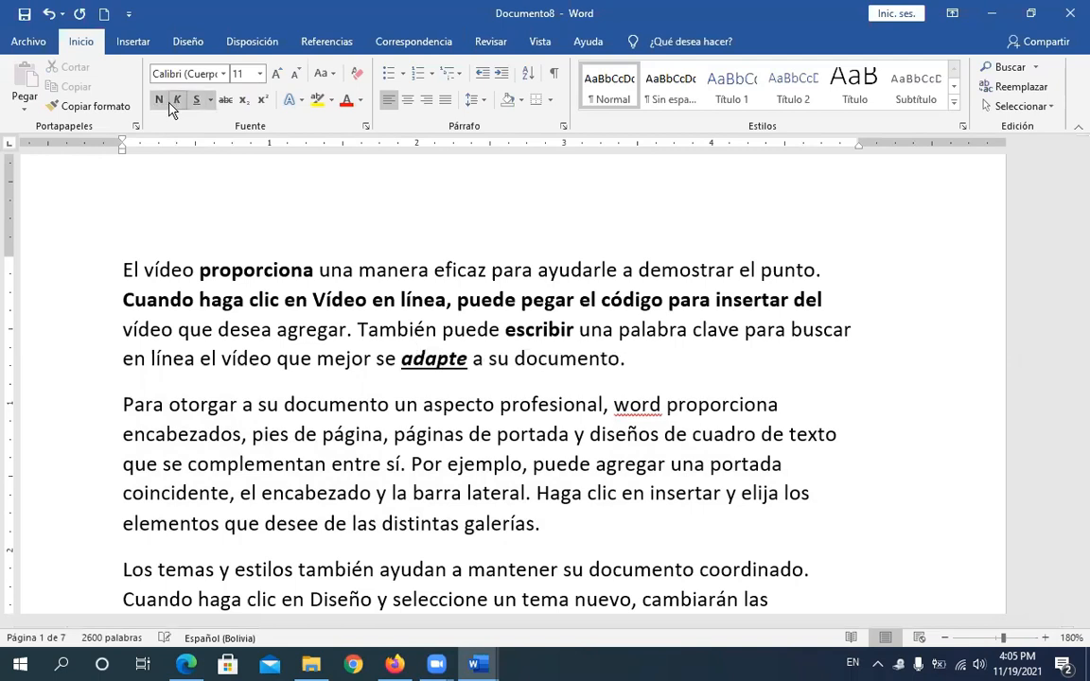
{"action": "left_click", "coordinate": [180, 108]}
{"action": "key", "text": "ctrl+z"}
{"action": "key", "text": "ctrl+z"}
{"action": "key", "text": "ctrl+z"}
{"action": "key", "text": "ctrl+z"}
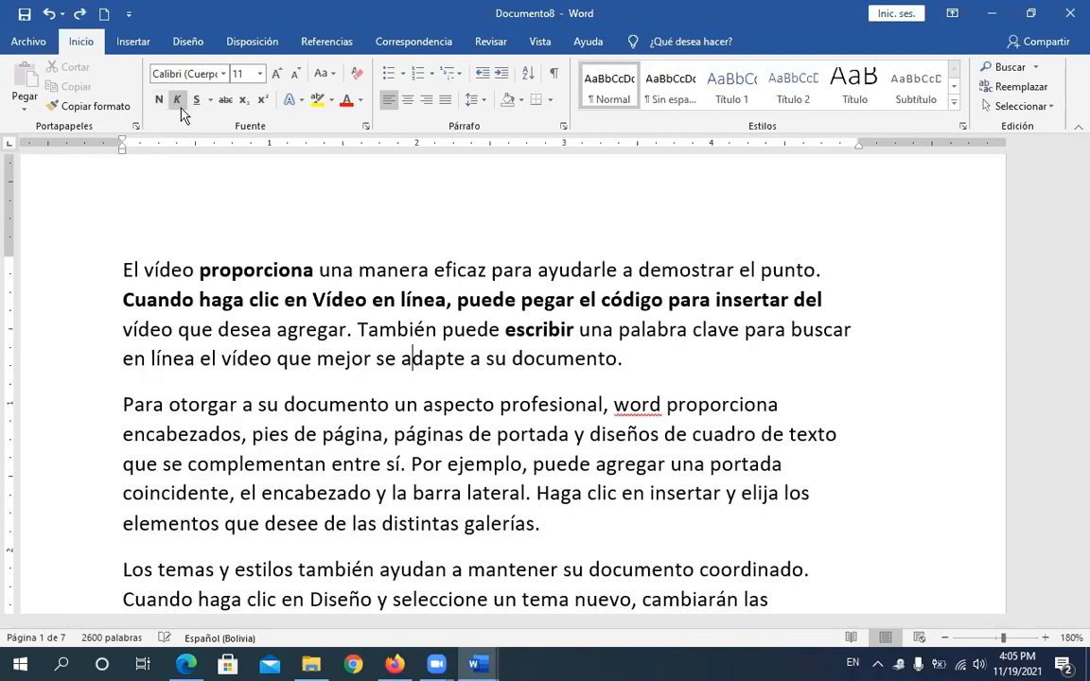
Step: Italicize the second paragraph's text from "encabezados" to "puede agregar" and give it a dashed underline
{"action": "left_click_drag", "start_coordinate": [132, 434], "coordinate": [622, 470]}
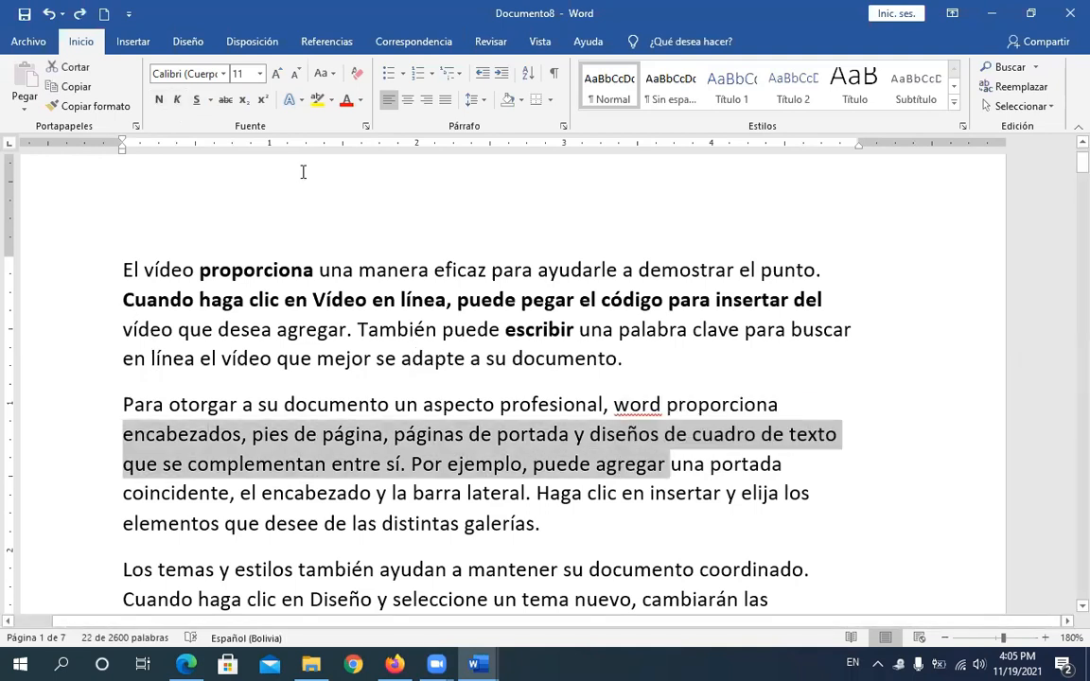
{"action": "left_click", "coordinate": [177, 102]}
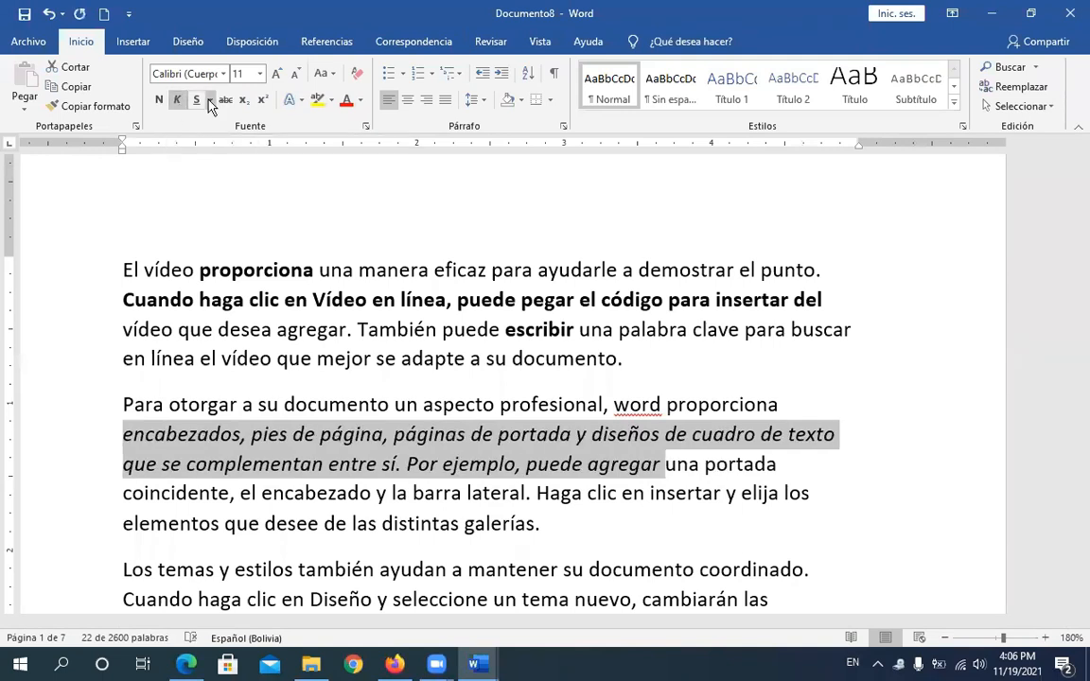
{"action": "left_click", "coordinate": [197, 100]}
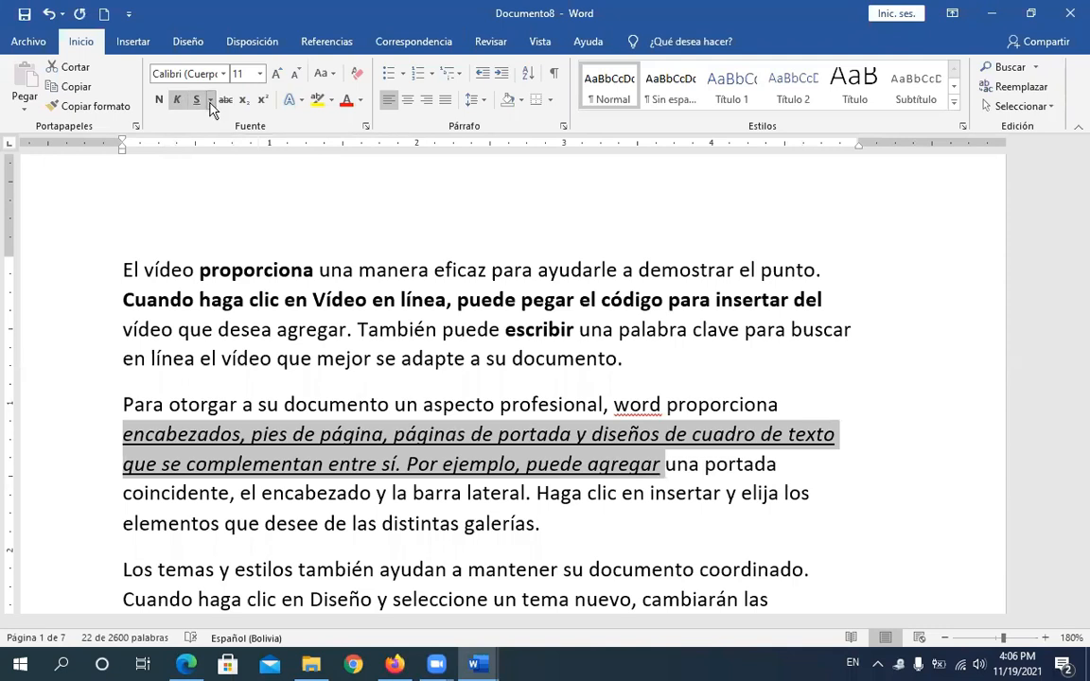
{"action": "left_click", "coordinate": [211, 102]}
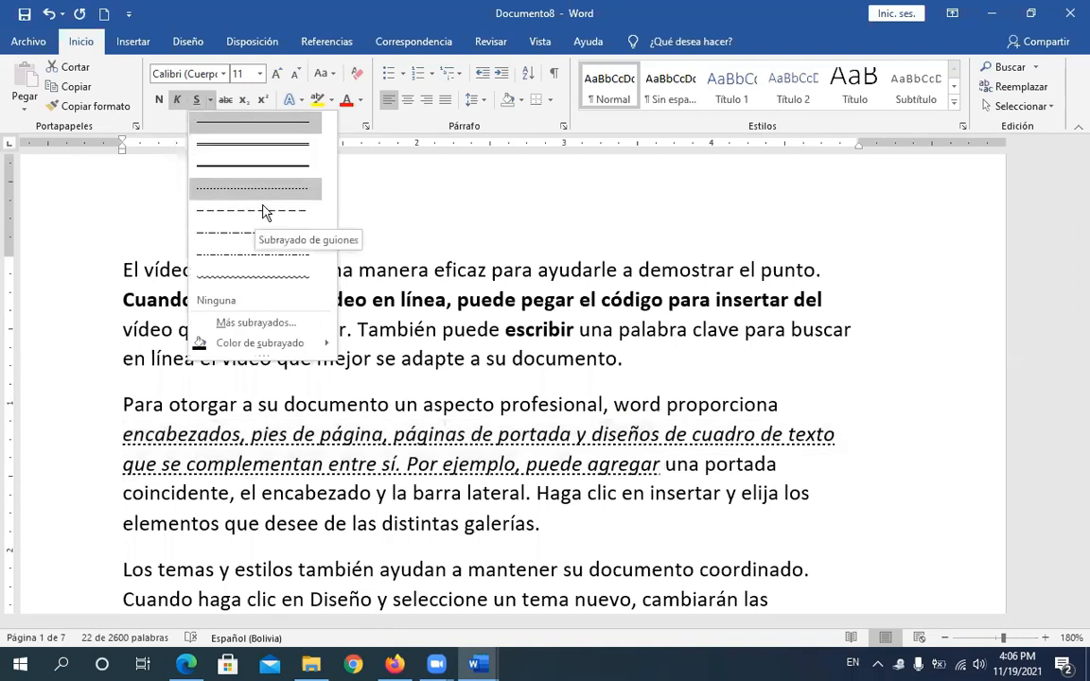
{"action": "left_click", "coordinate": [238, 208]}
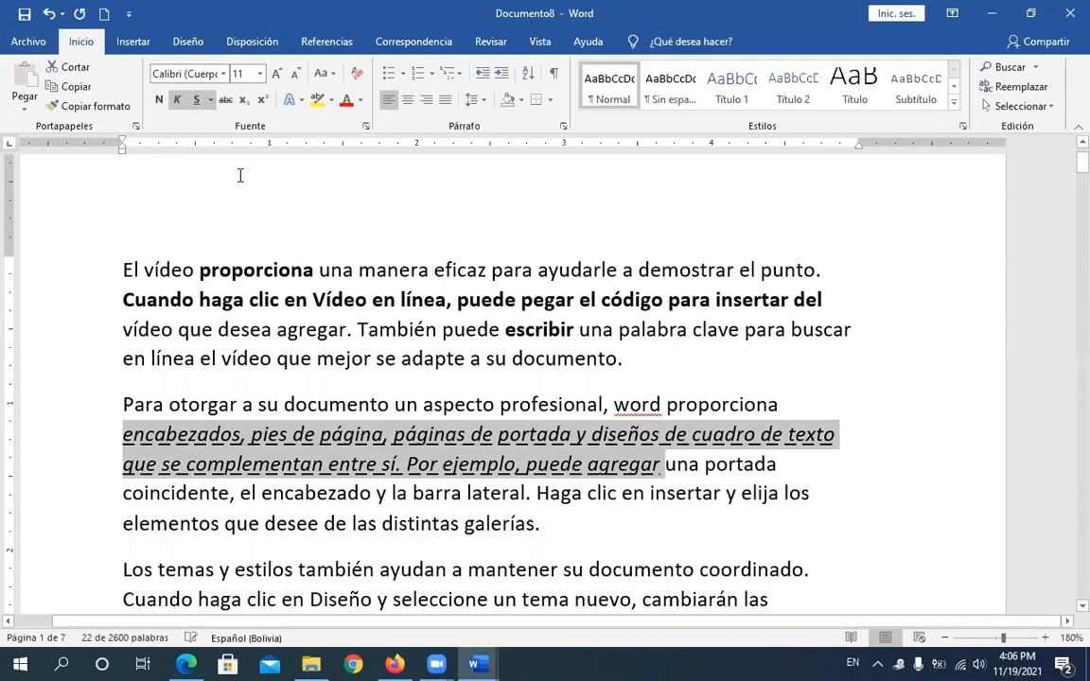
Step: Apply strikethrough to the whole third paragraph, beginning "Los temas y estilos", and deselect it
{"action": "triple_click", "coordinate": [252, 564]}
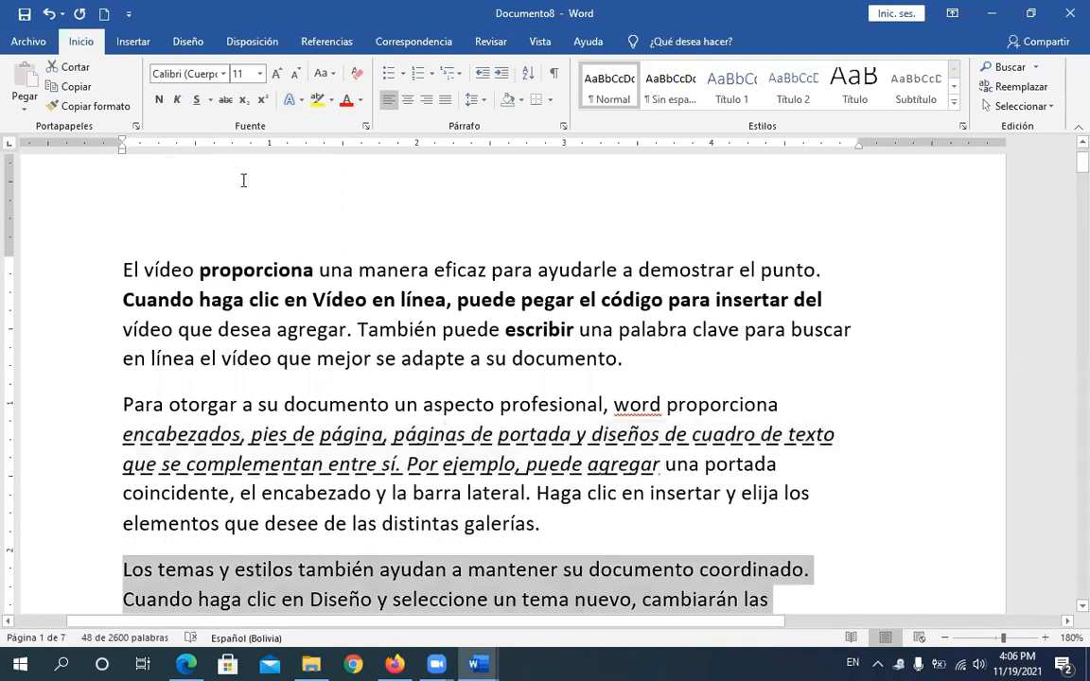
{"action": "left_click", "coordinate": [226, 100]}
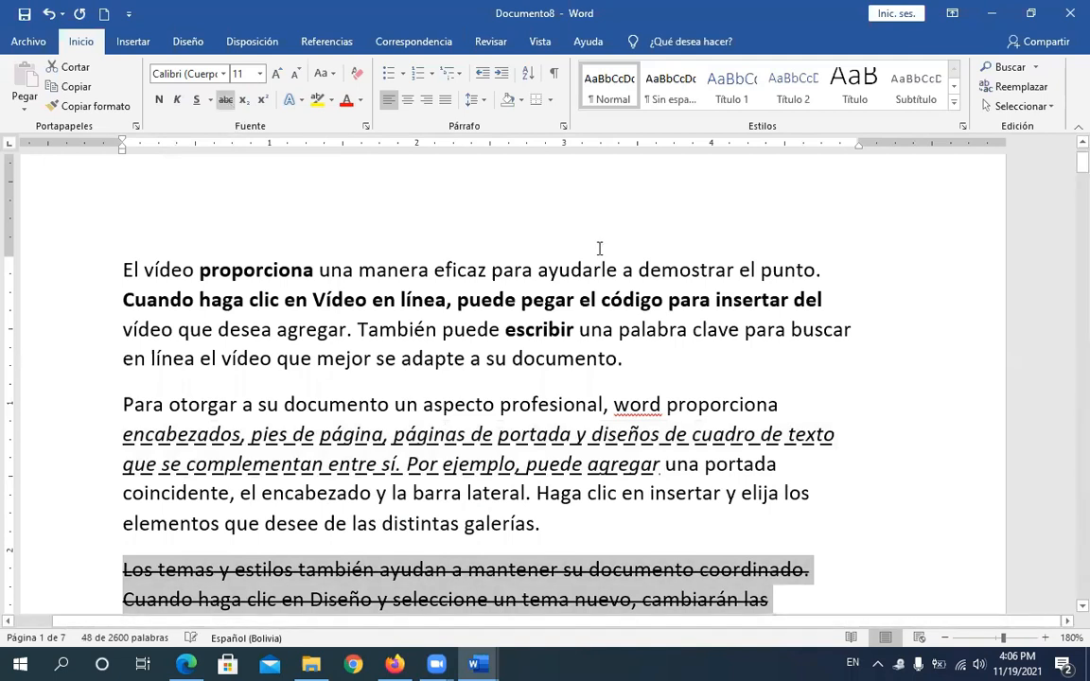
{"action": "left_click", "coordinate": [1080, 607]}
{"action": "scroll", "coordinate": [1074, 613], "scroll_direction": "down", "scroll_amount": 2}
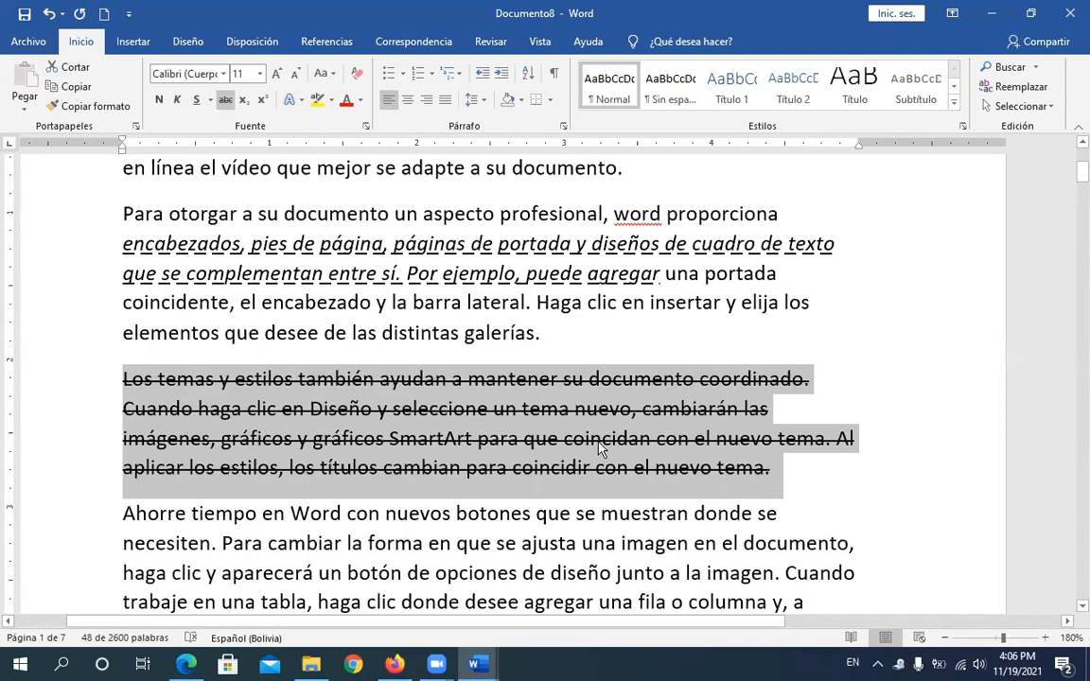
{"action": "left_click", "coordinate": [249, 409]}
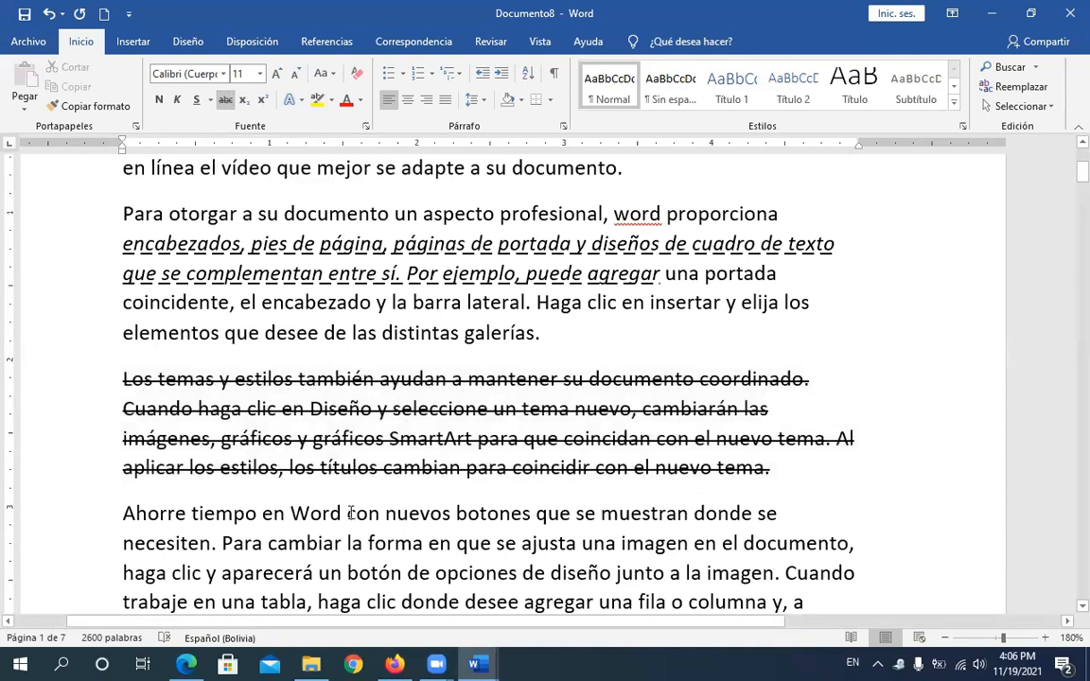
Step: Insert the text "H20" after "Ahorre tiempo en Word" in the fourth paragraph
{"action": "left_click", "coordinate": [420, 592]}
{"action": "type", "text": "h"}
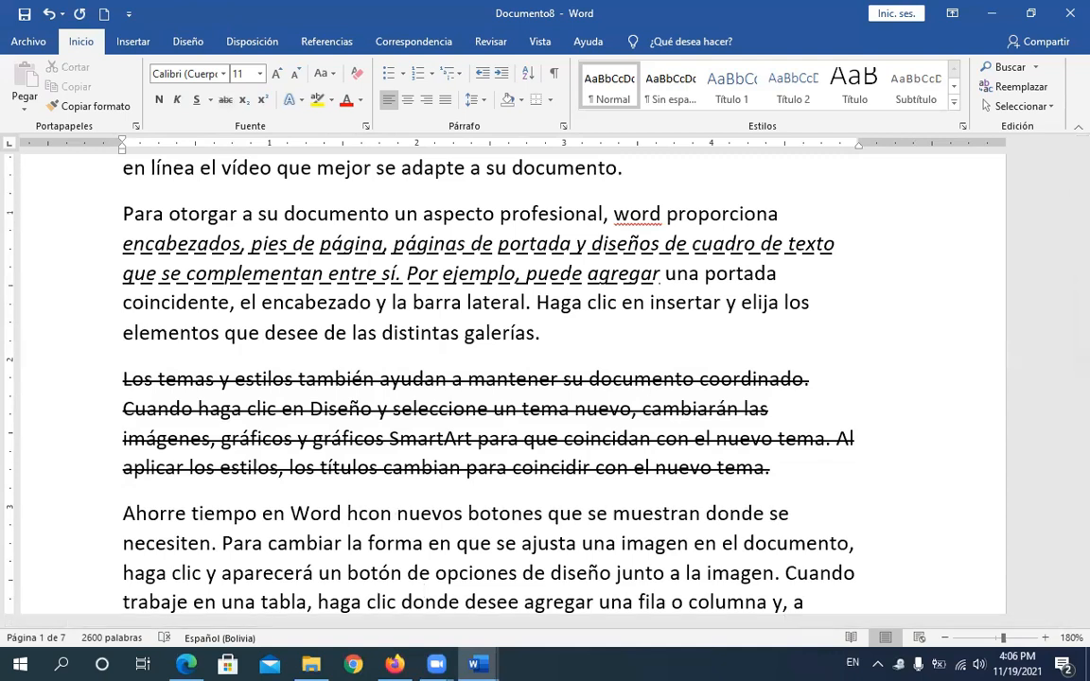
{"action": "key", "text": "BackSpace"}
{"action": "key", "text": "Caps_Lock"}
{"action": "type", "text": "H2"}
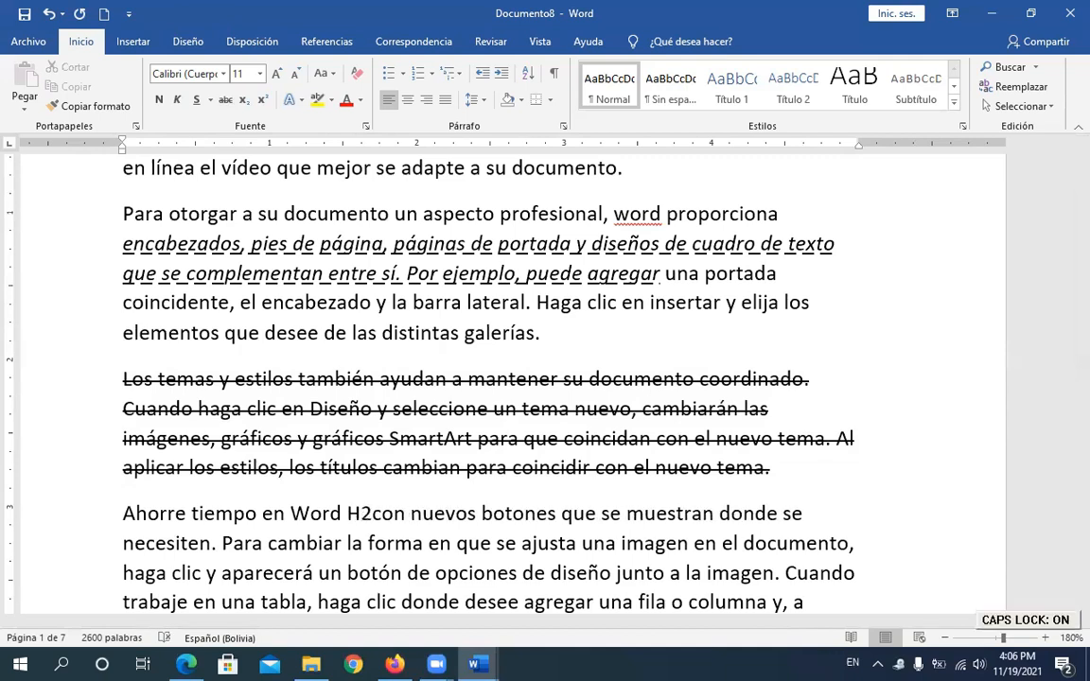
{"action": "type", "text": "0"}
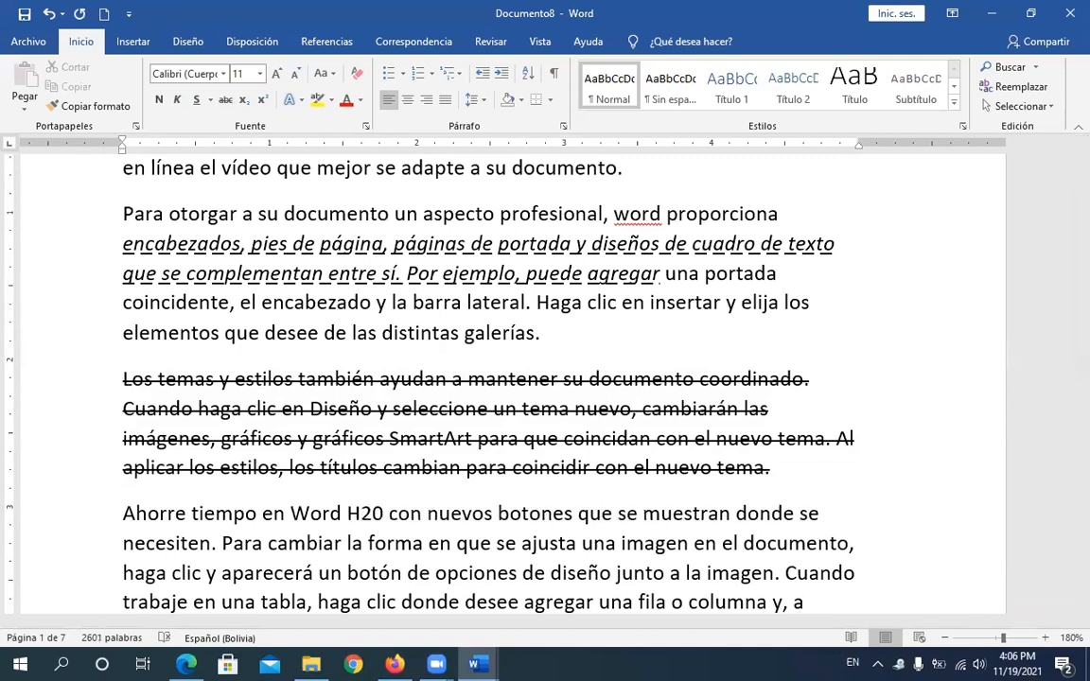
{"action": "key", "text": "Caps_Lock"}
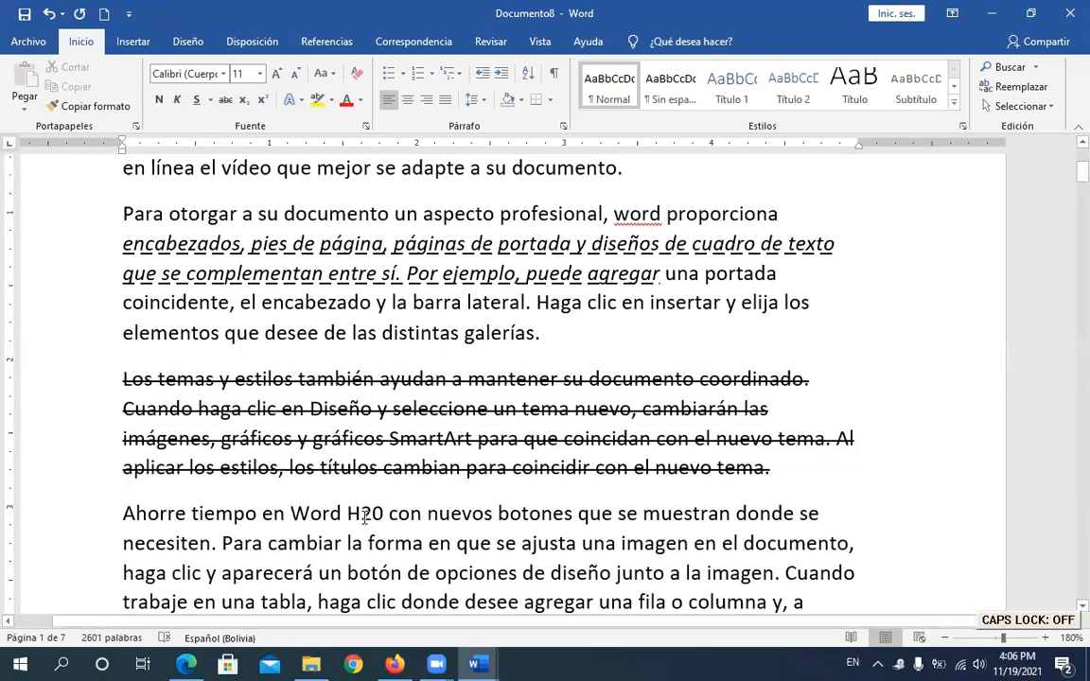
Step: Format the 2 in "H20" as a subscript
{"action": "left_click_drag", "start_coordinate": [361, 515], "coordinate": [372, 516]}
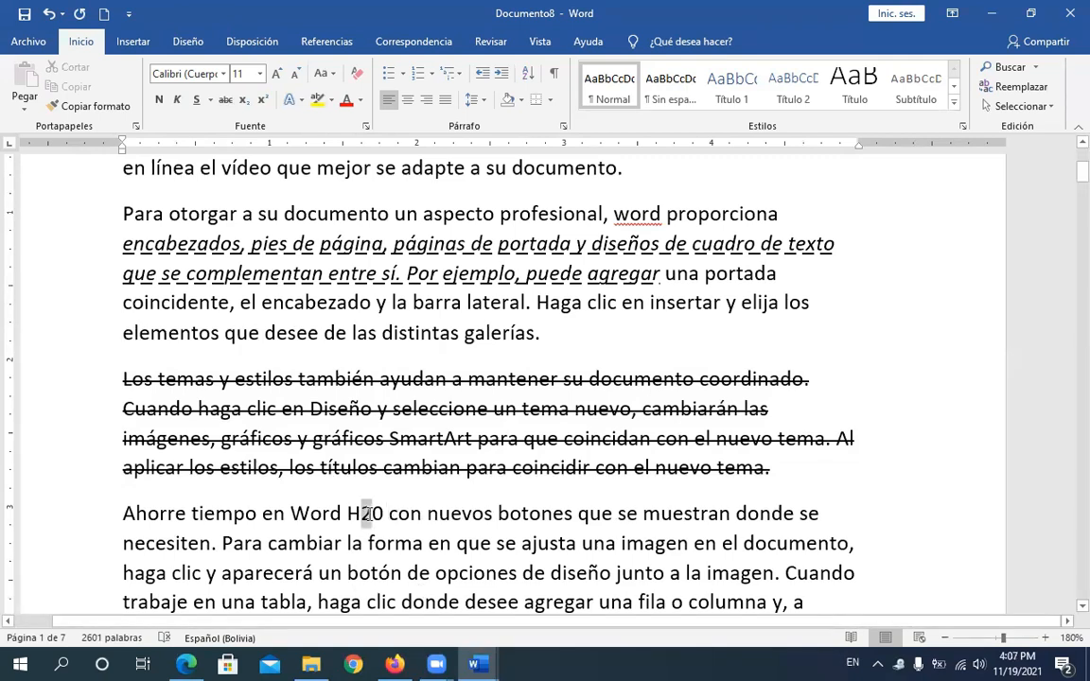
{"action": "left_click", "coordinate": [349, 514]}
{"action": "left_click_drag", "start_coordinate": [348, 513], "coordinate": [388, 516]}
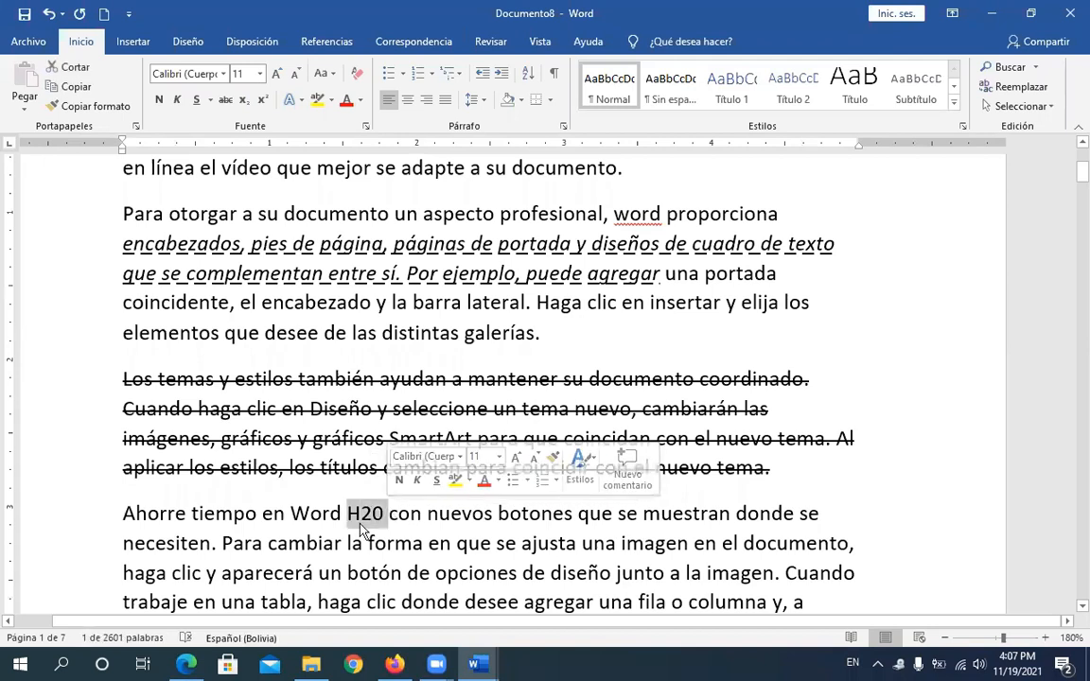
{"action": "left_click", "coordinate": [360, 514]}
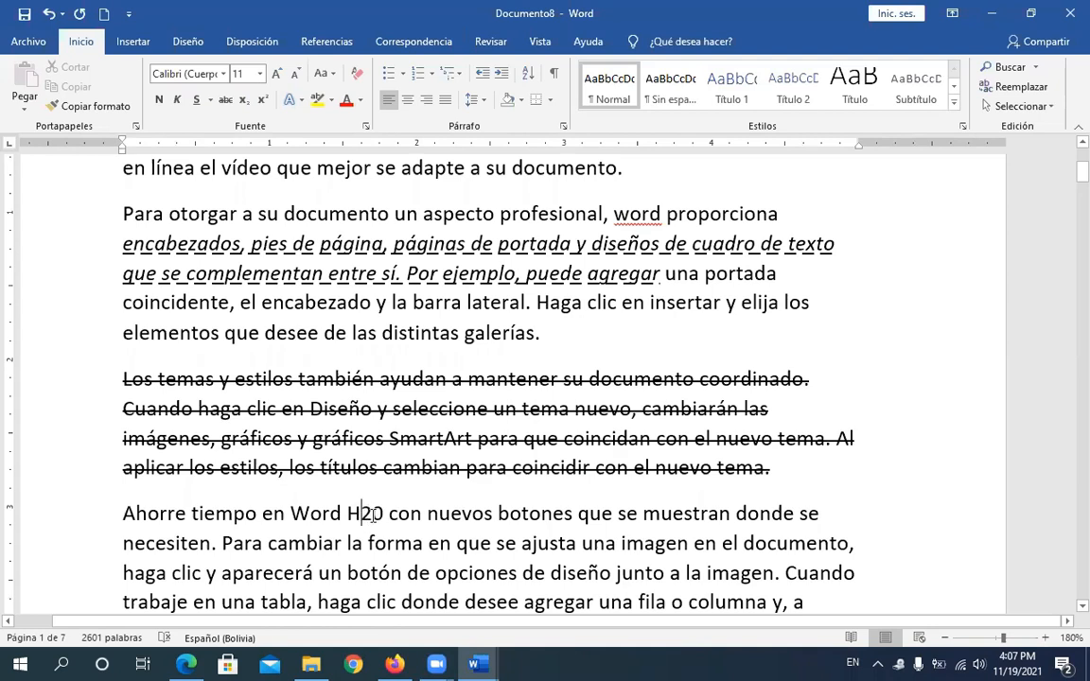
{"action": "left_click_drag", "start_coordinate": [362, 515], "coordinate": [373, 516]}
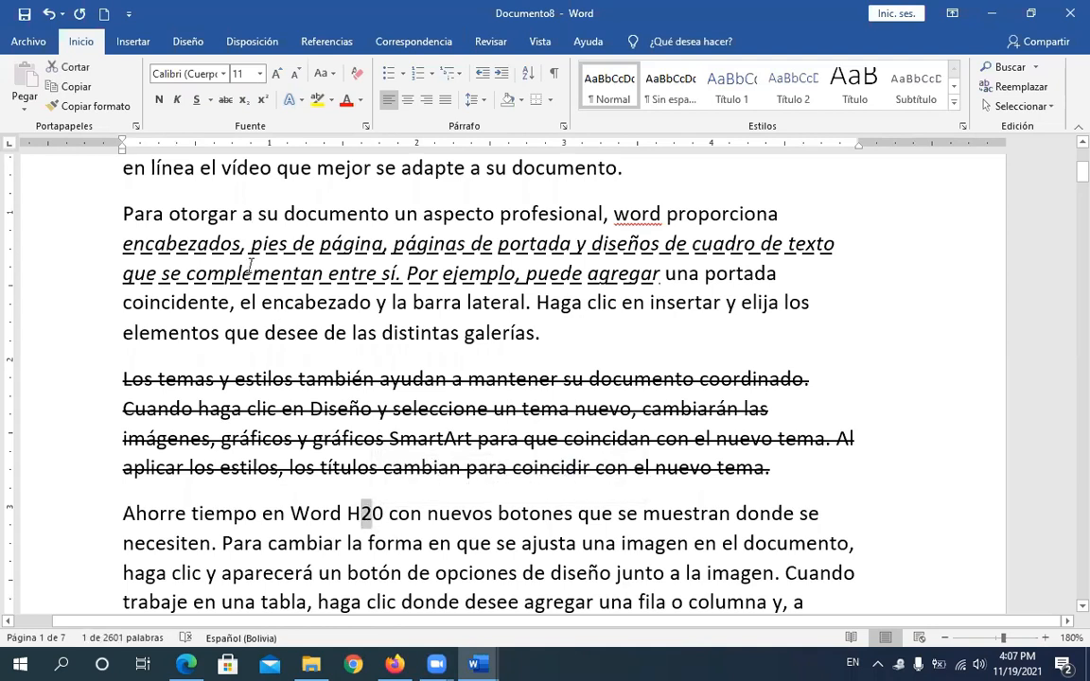
{"action": "left_click", "coordinate": [244, 102]}
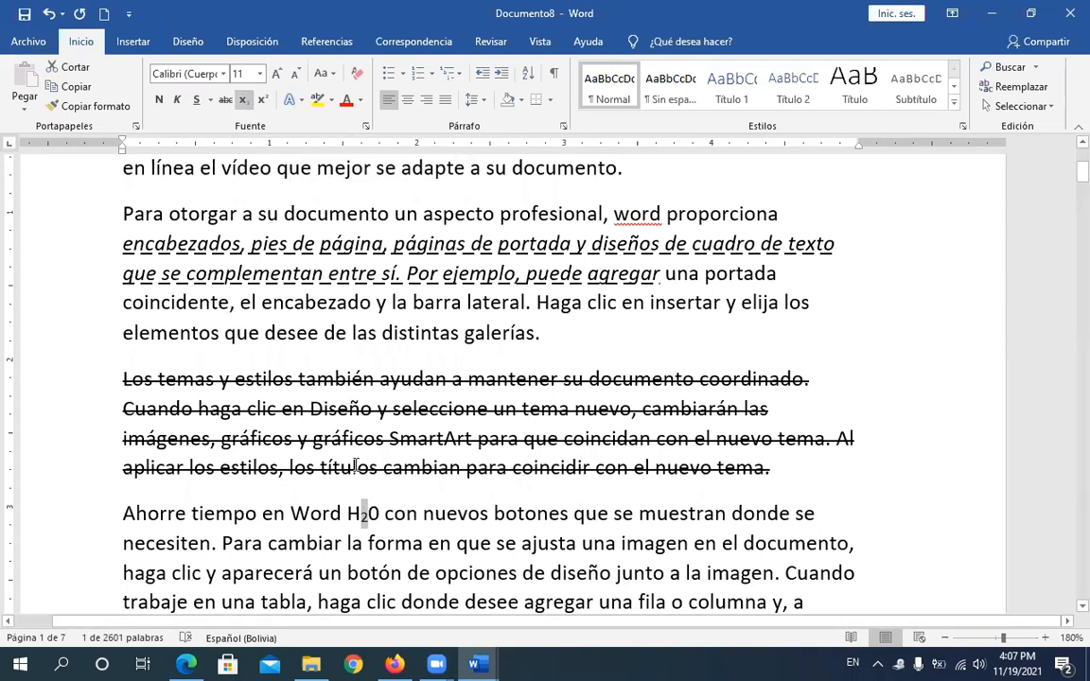
{"action": "left_click", "coordinate": [357, 518]}
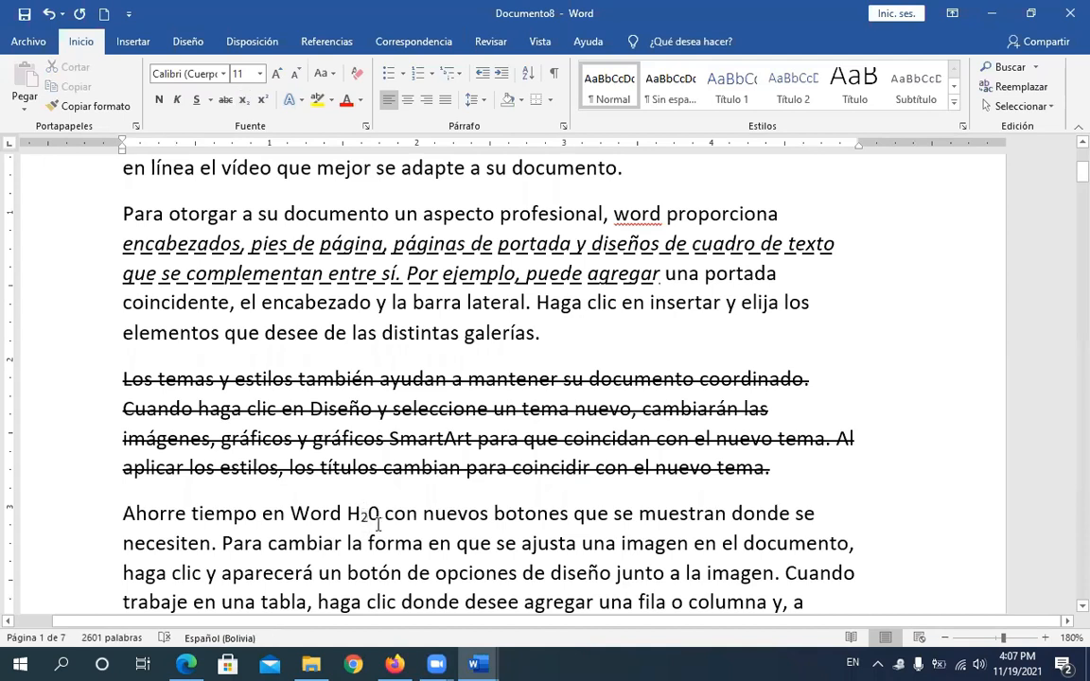
Step: Insert "43" before "botones" in the fourth paragraph and format the 3 as a superscript
{"action": "left_click", "coordinate": [495, 517]}
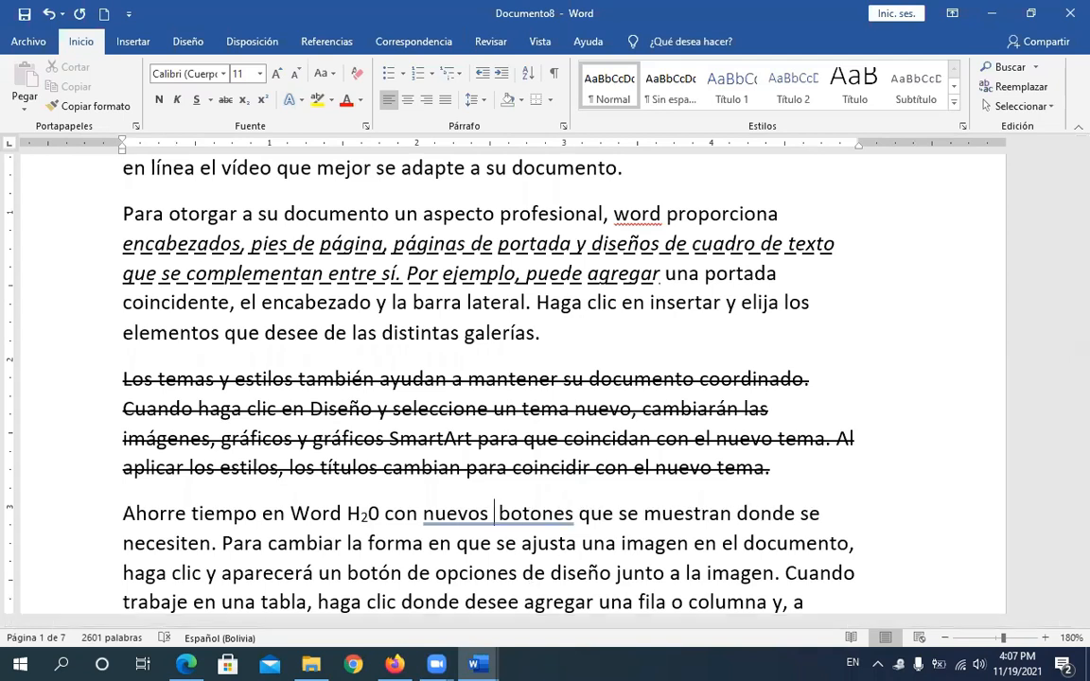
{"action": "type", "text": "4 "}
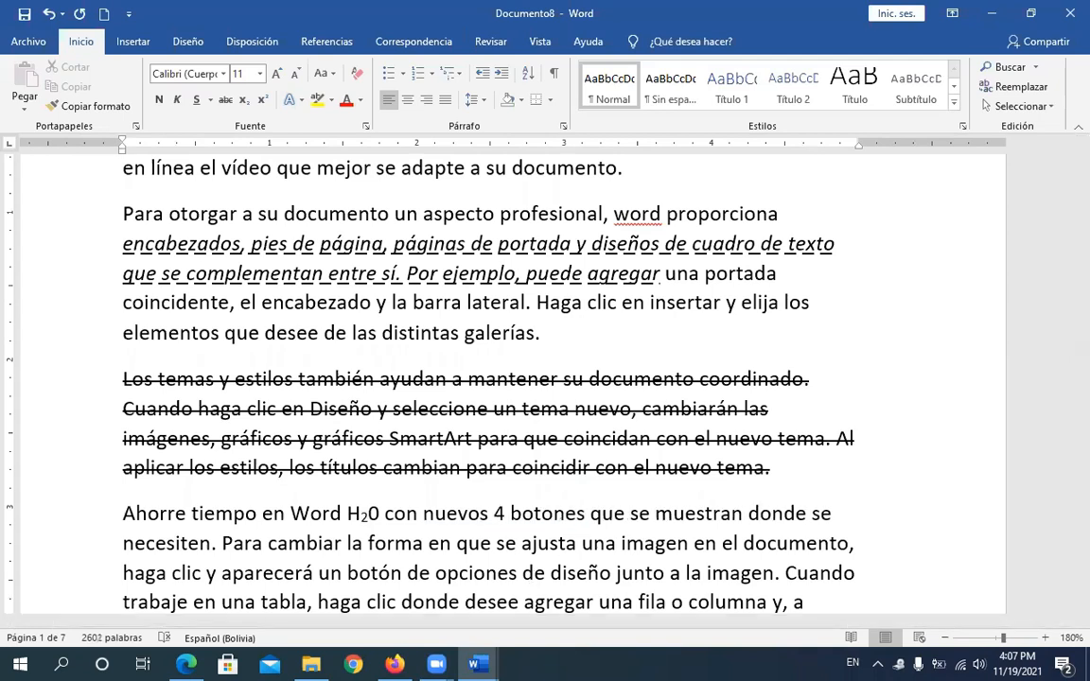
{"action": "type", "text": "3"}
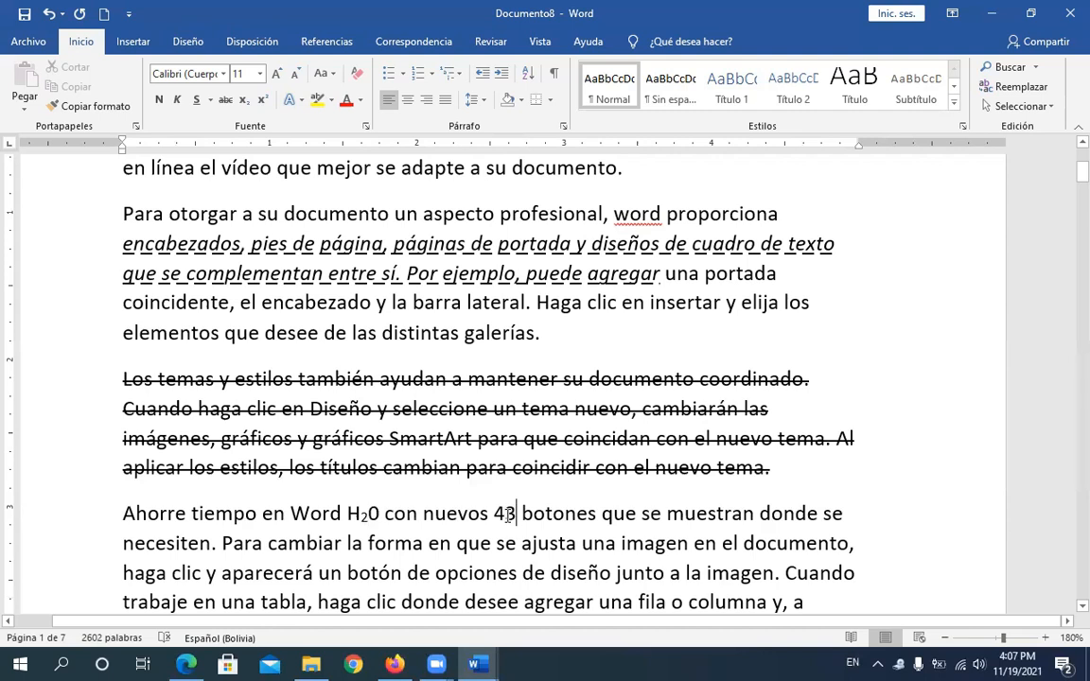
{"action": "left_click_drag", "start_coordinate": [506, 514], "coordinate": [519, 517]}
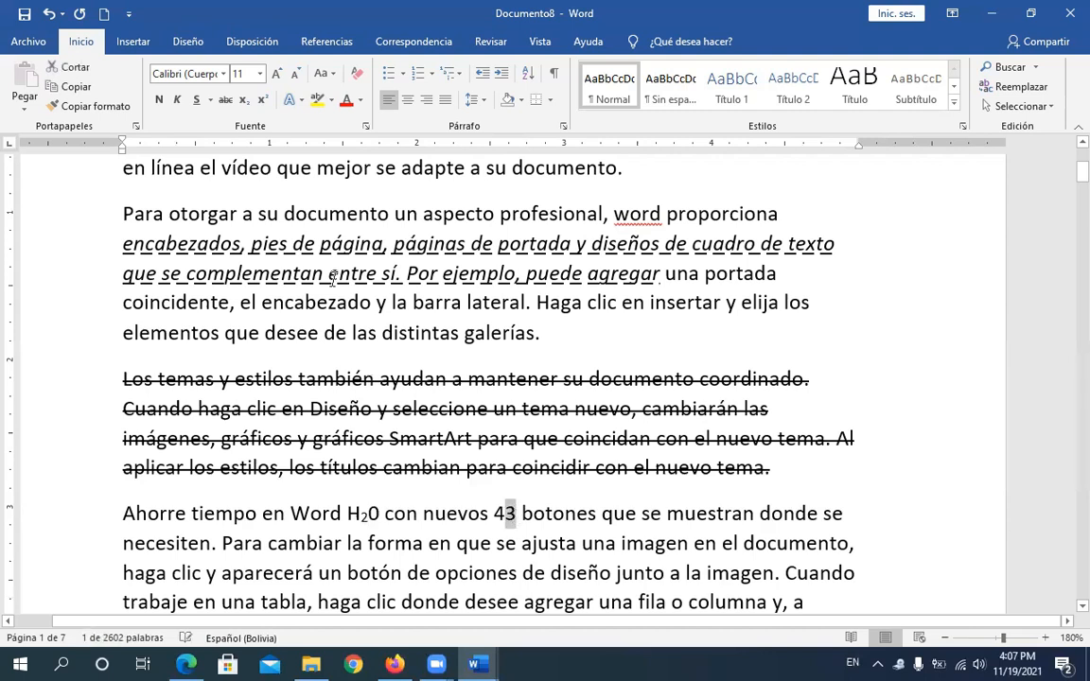
{"action": "left_click", "coordinate": [264, 101]}
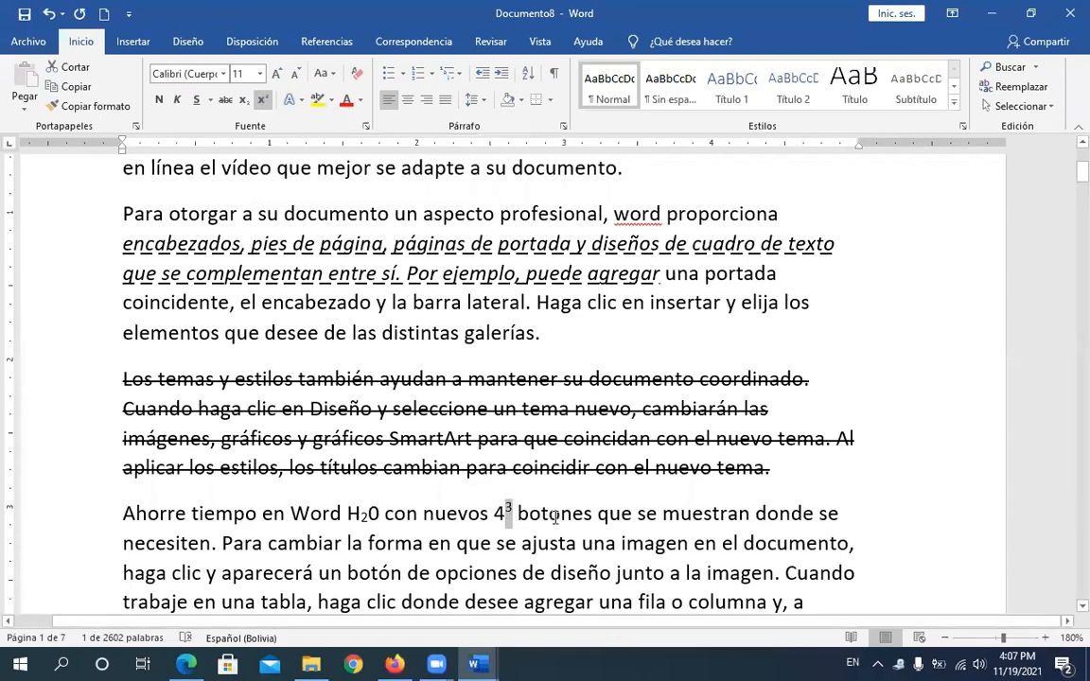
Step: Insert "Nro" after "botones" in the fourth paragraph, format its "ro" as a superscript and deselect it
{"action": "left_click", "coordinate": [607, 514]}
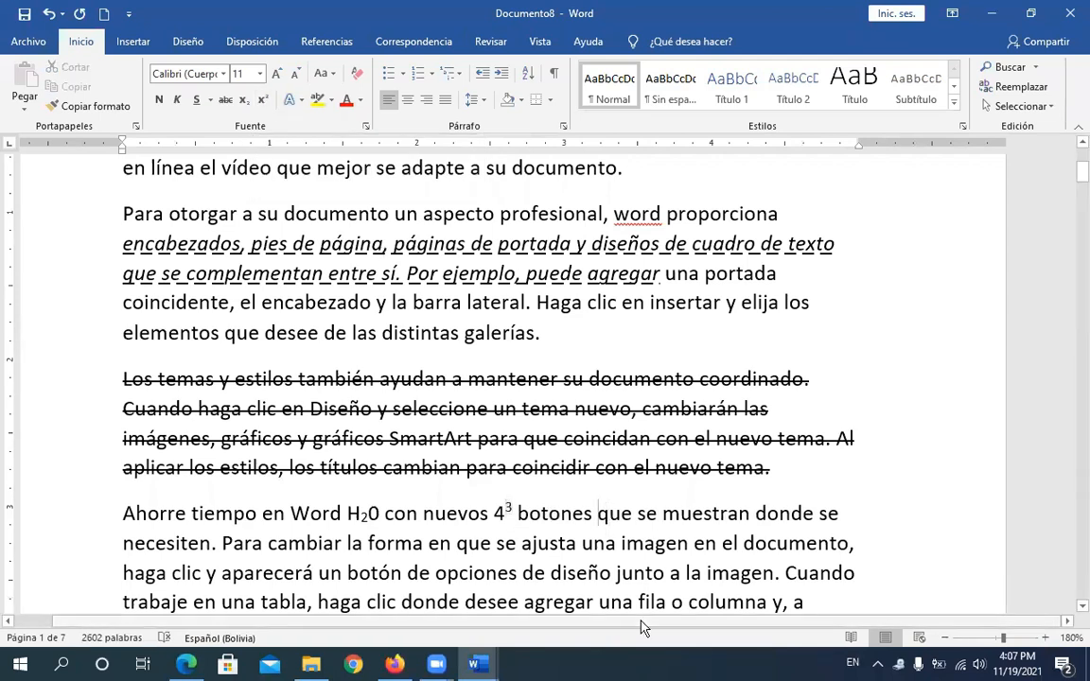
{"action": "type", "text": "Nro"}
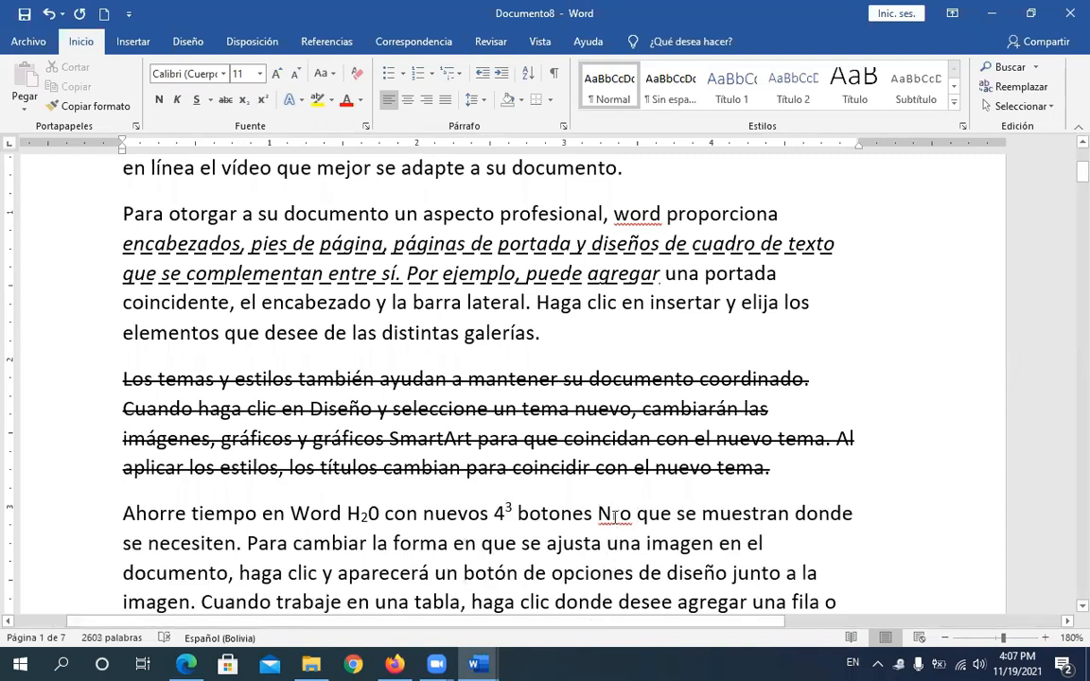
{"action": "left_click_drag", "start_coordinate": [632, 513], "coordinate": [612, 514]}
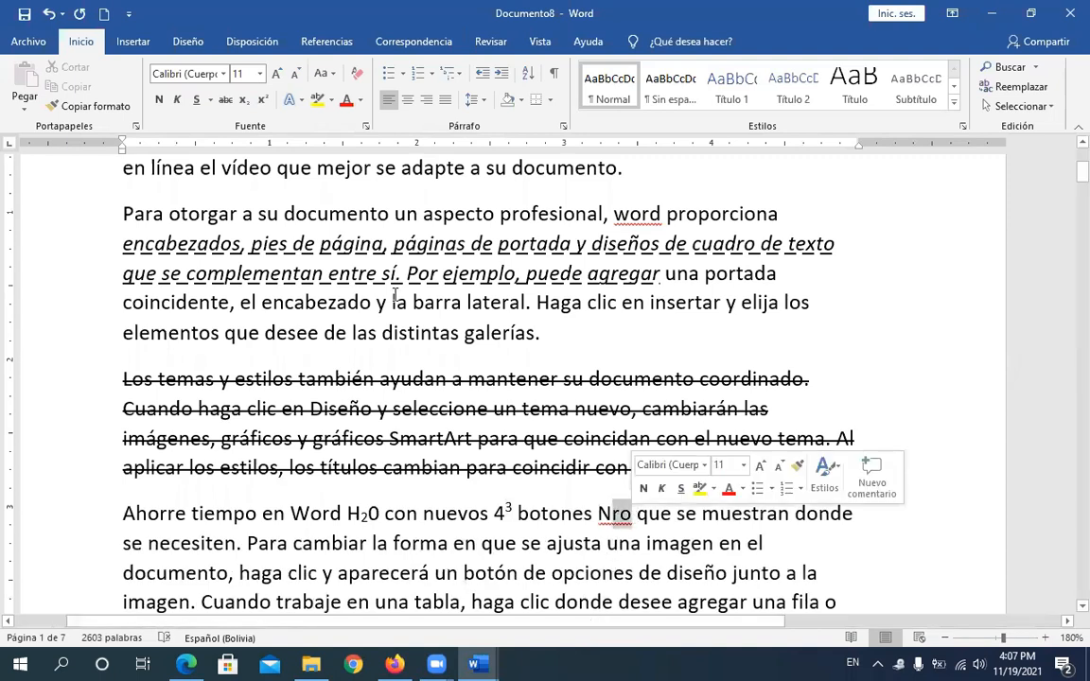
{"action": "left_click", "coordinate": [262, 99]}
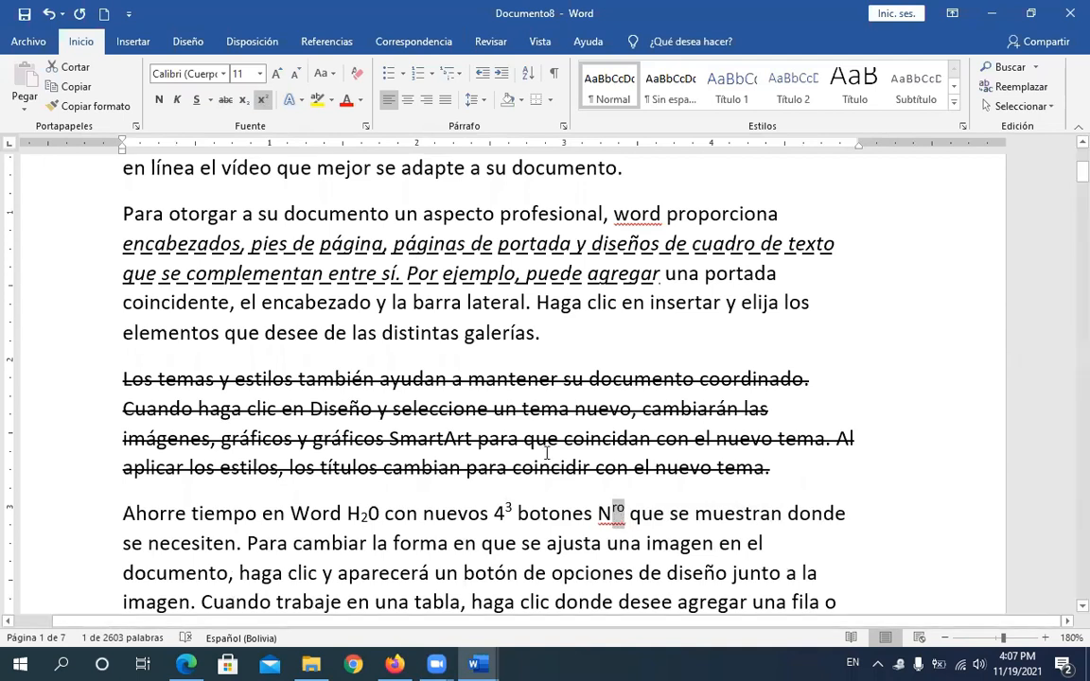
{"action": "left_click", "coordinate": [608, 528]}
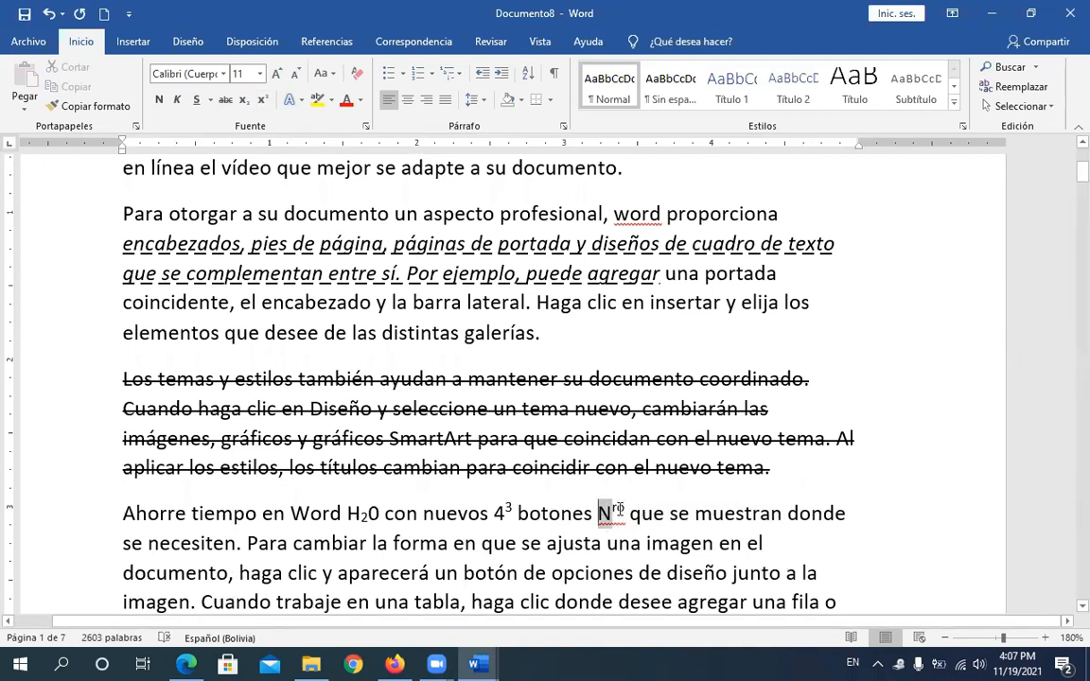
{"action": "left_click_drag", "start_coordinate": [617, 509], "coordinate": [624, 509]}
{"action": "left_click_drag", "start_coordinate": [625, 510], "coordinate": [617, 509]}
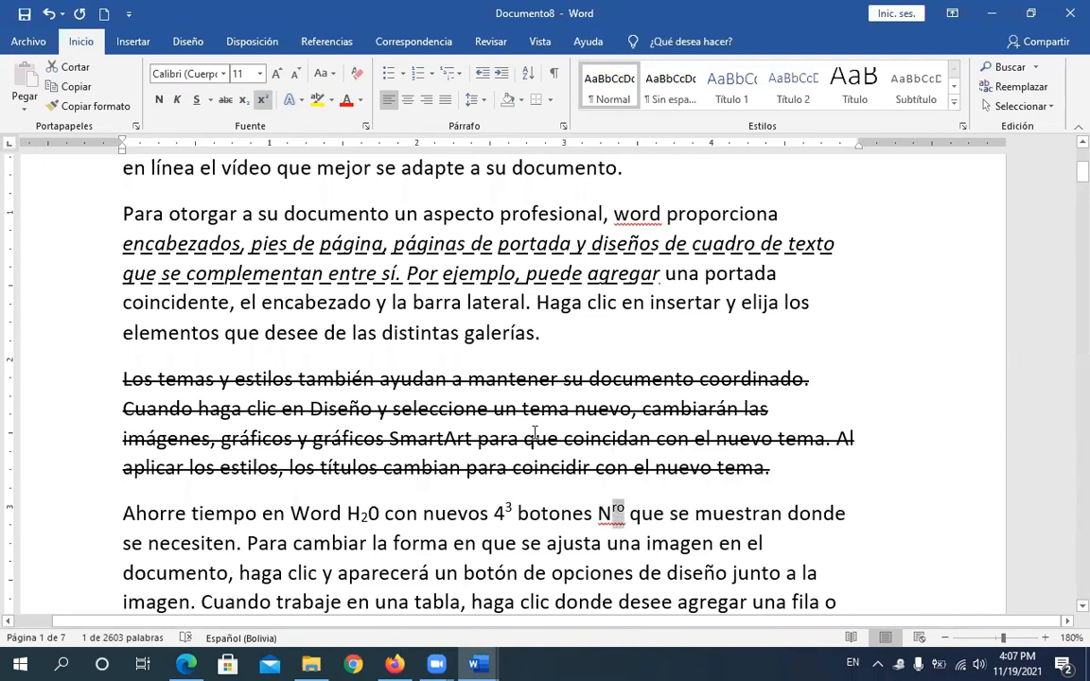
{"action": "left_click", "coordinate": [362, 354]}
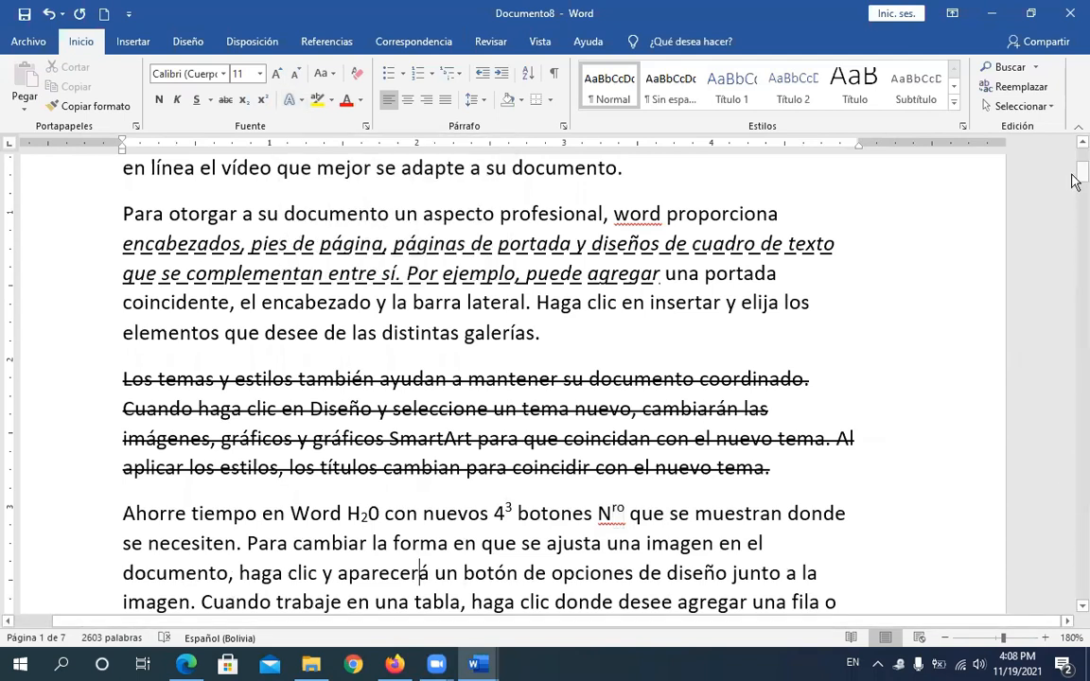
Step: Split "El vídeo" off the start of the first paragraph as its own title line and center it
{"action": "scroll", "coordinate": [776, 303], "scroll_direction": "up", "scroll_amount": 3}
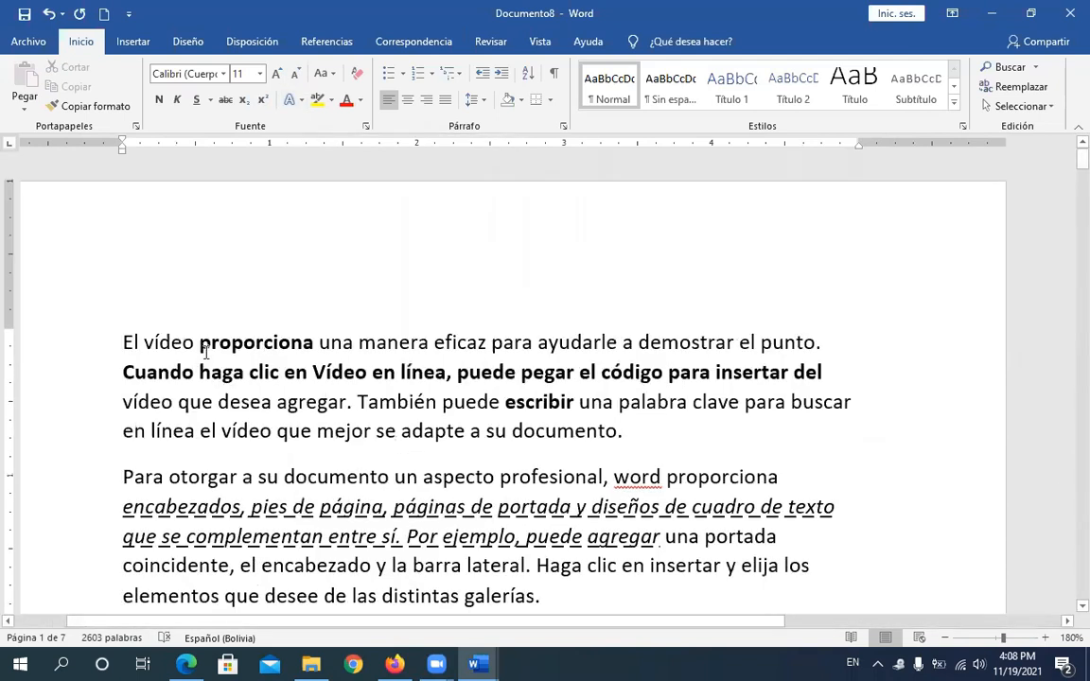
{"action": "mouse_move", "coordinate": [199, 343]}
{"action": "left_mouse_down"}
{"action": "mouse_move", "coordinate": [221, 342]}
{"action": "mouse_move", "coordinate": [198, 342]}
{"action": "left_mouse_up"}
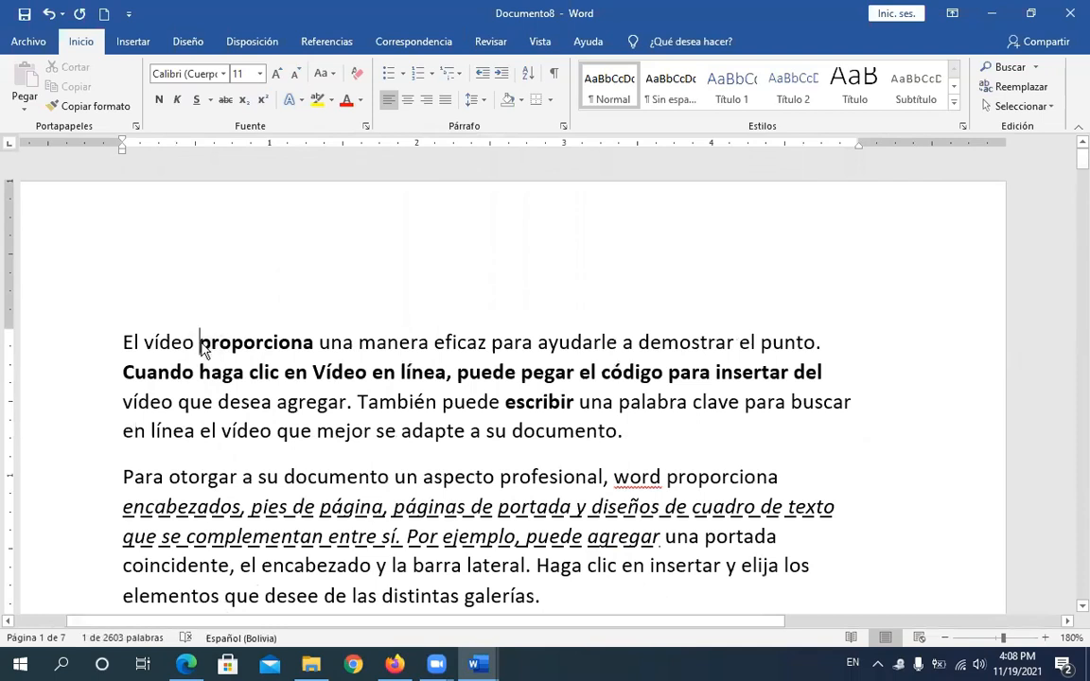
{"action": "key", "text": "Return"}
{"action": "left_click", "coordinate": [155, 342]}
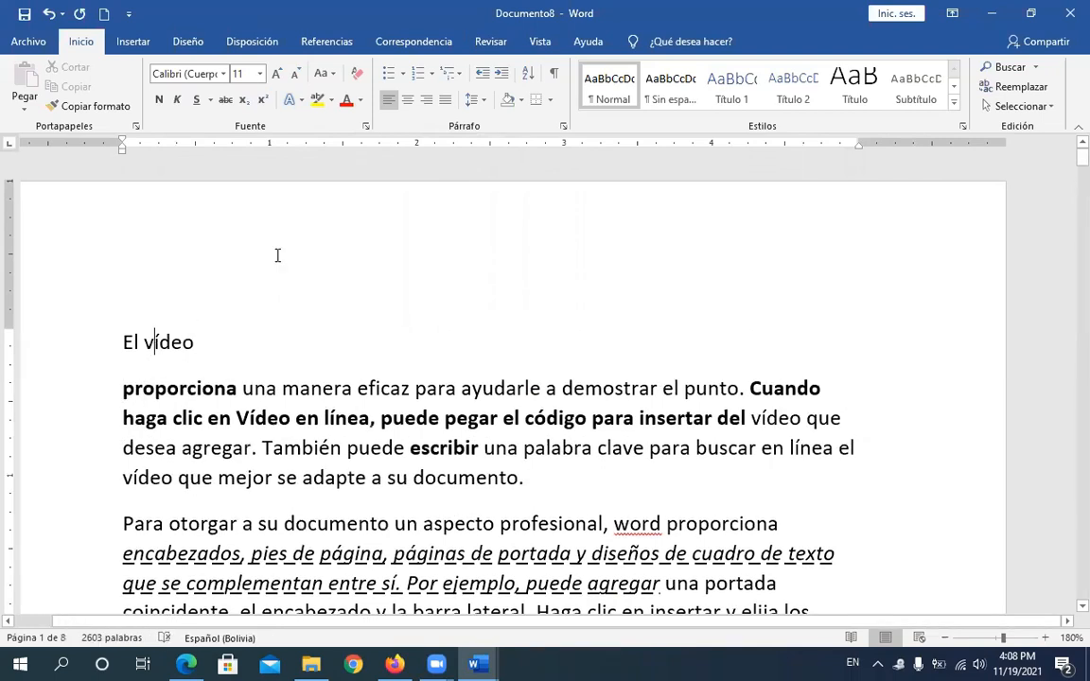
{"action": "left_click", "coordinate": [407, 102]}
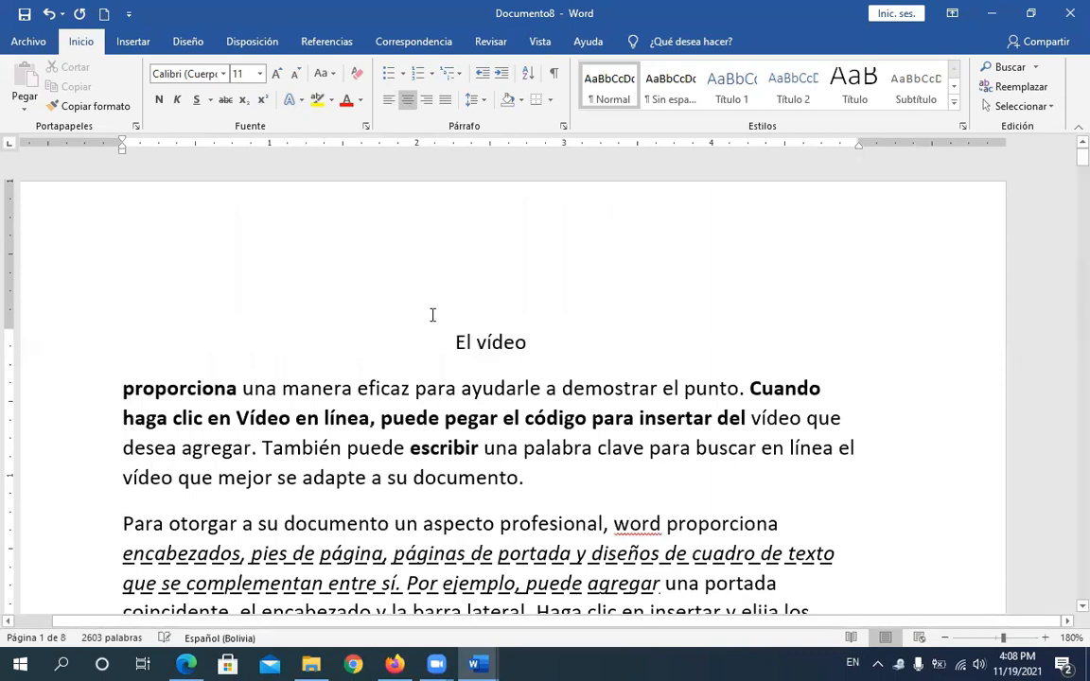
Step: Apply the dark-filled text effect with a blue shadow to the "El vídeo" title
{"action": "triple_click", "coordinate": [567, 342]}
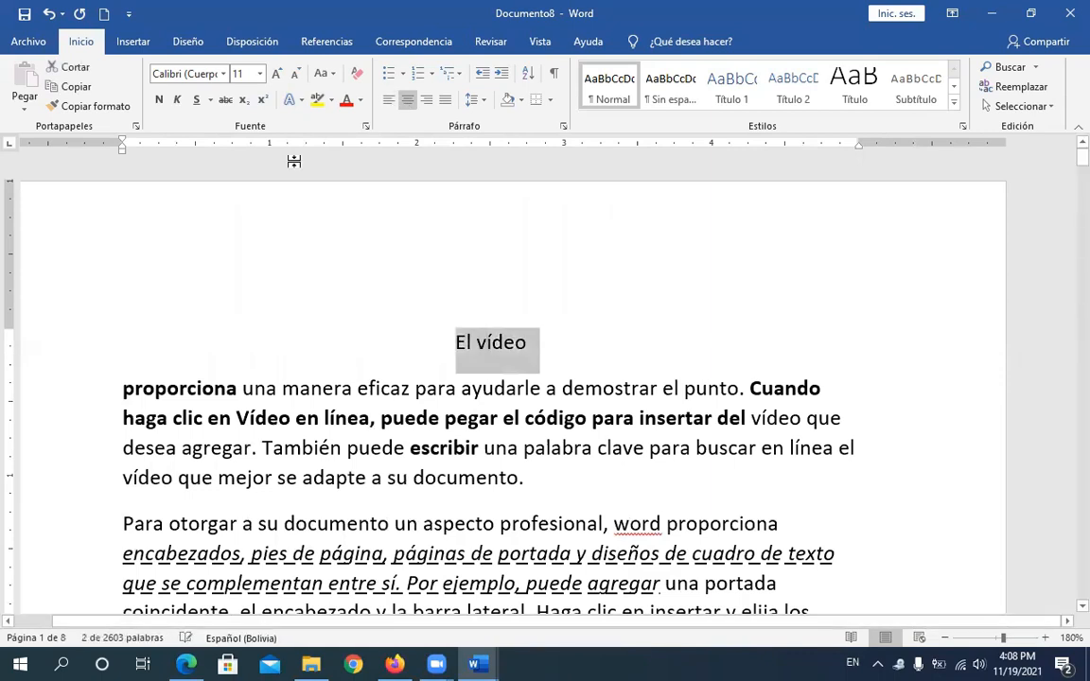
{"action": "left_click", "coordinate": [300, 100]}
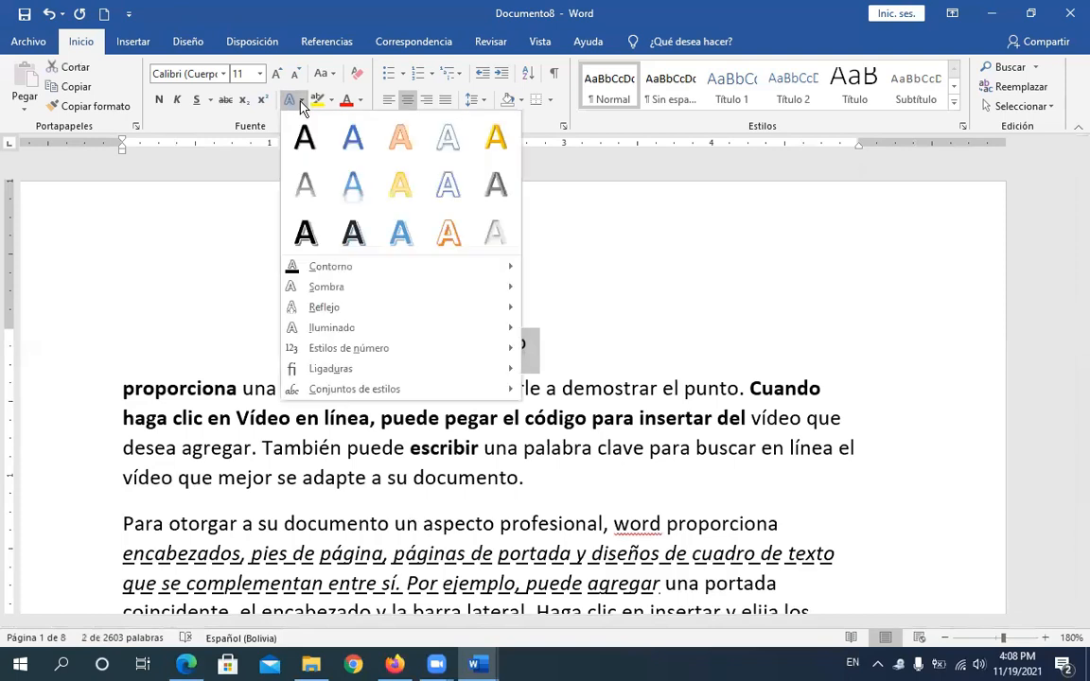
{"action": "left_click", "coordinate": [353, 234]}
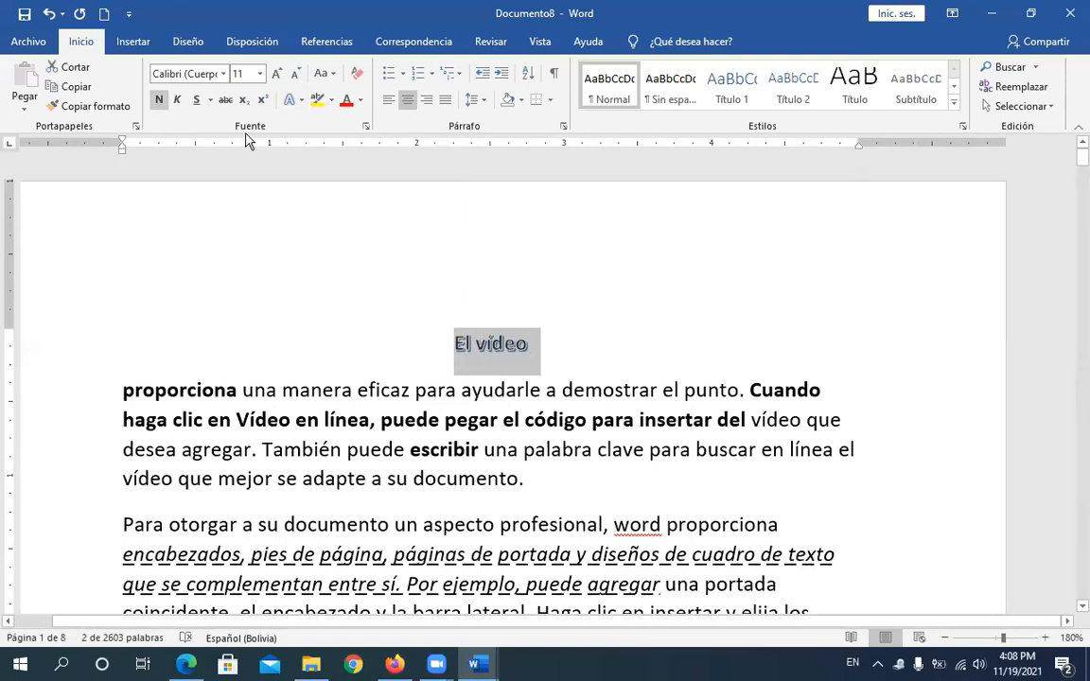
Step: Set the "El vídeo" title's font to Algerian at size 20
{"action": "left_click", "coordinate": [223, 74]}
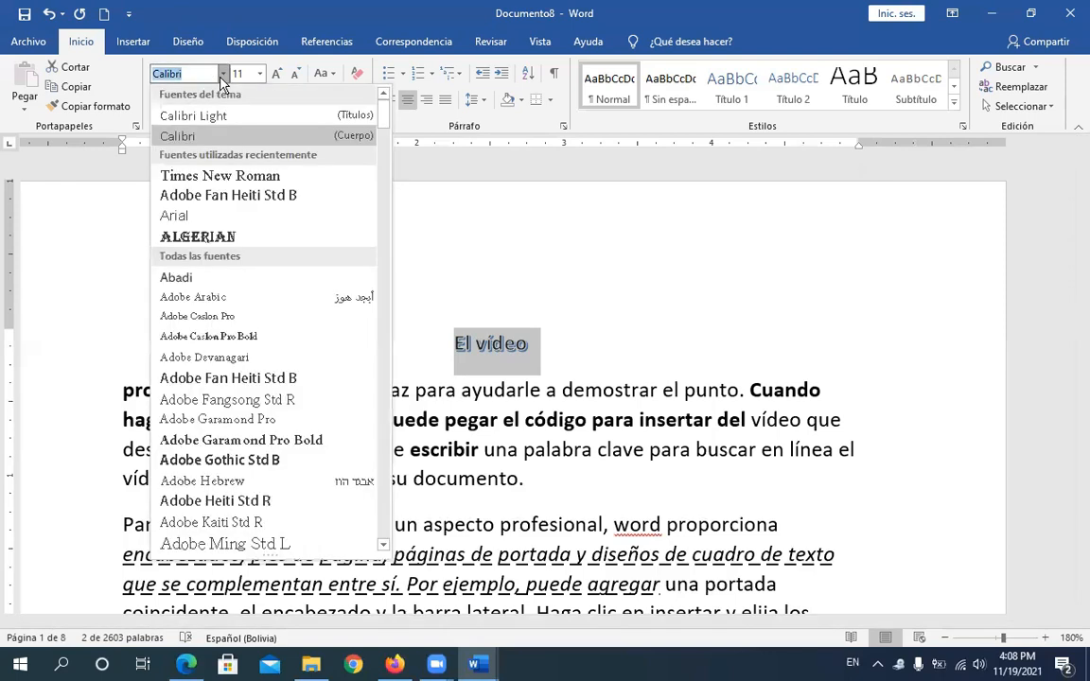
{"action": "left_click", "coordinate": [217, 236]}
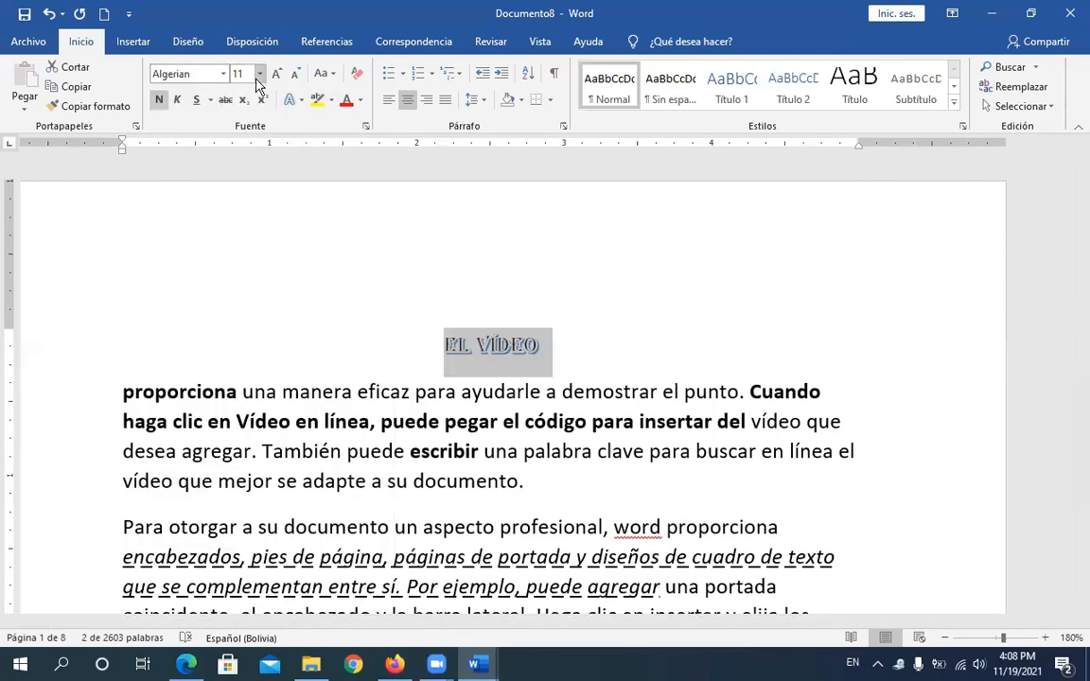
{"action": "left_click", "coordinate": [260, 74]}
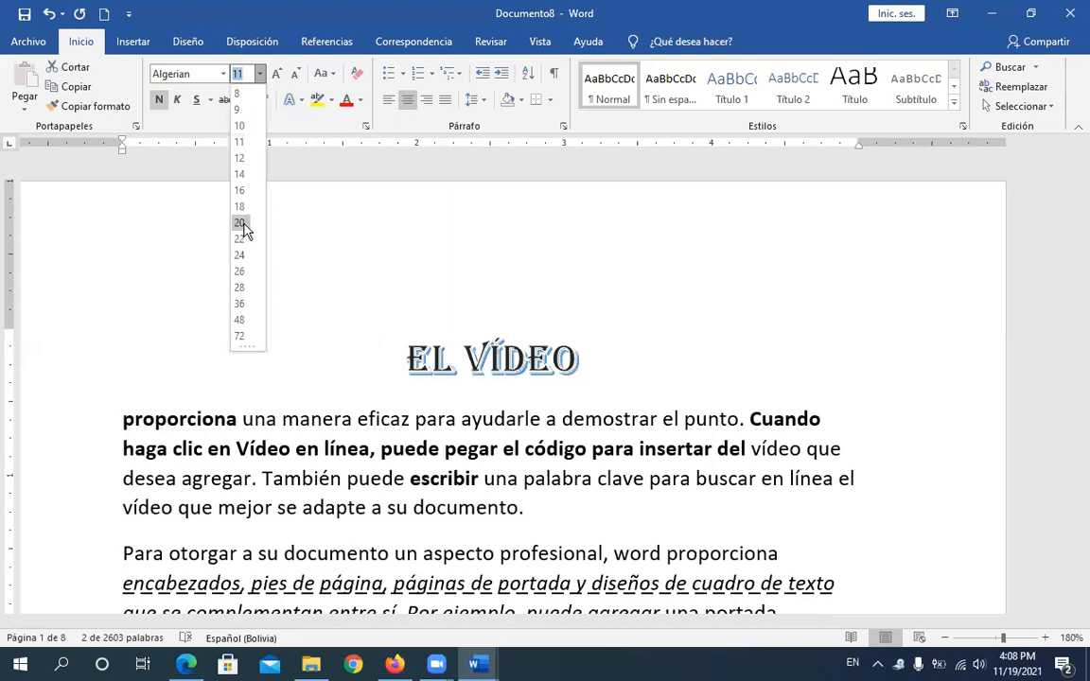
{"action": "left_click", "coordinate": [240, 223]}
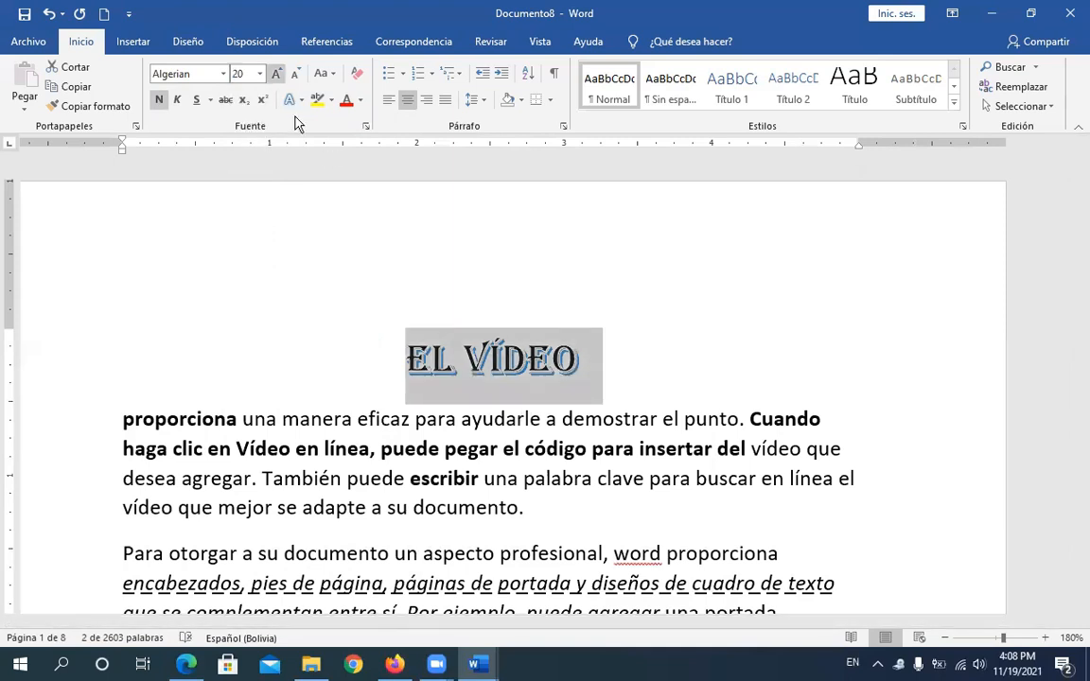
Step: Enlarge the title's font size in increments to 28, and reduce it the same way to 18
{"action": "key", "text": "ctrl+shift+period"}
{"action": "key", "text": "ctrl+shift+period"}
{"action": "key", "text": "ctrl+shift+period"}
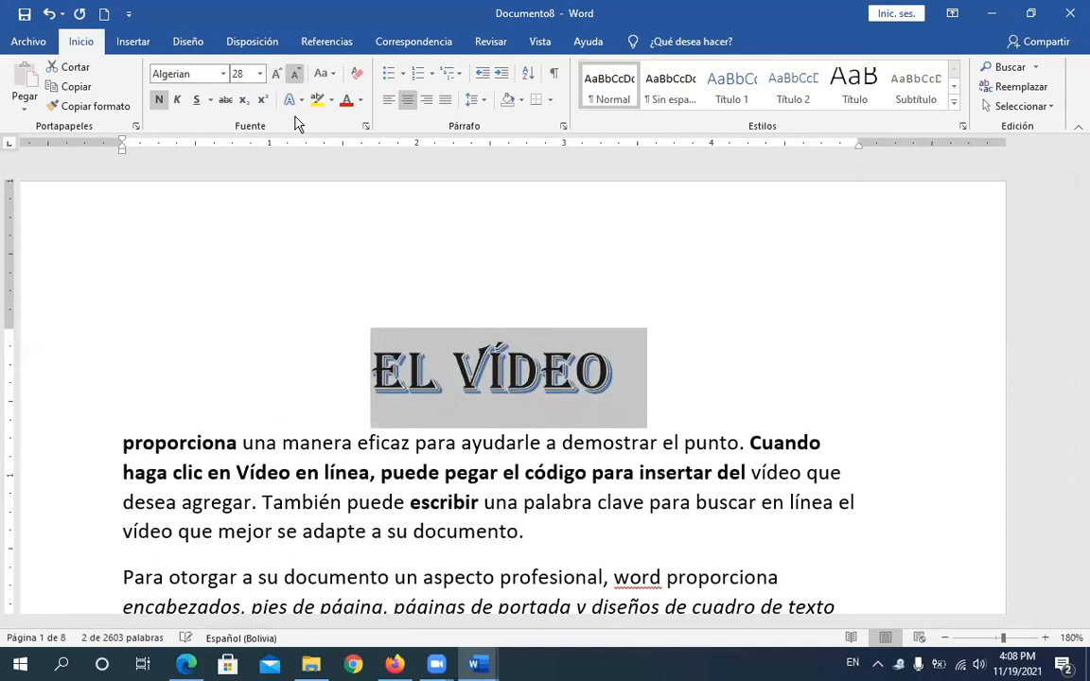
{"action": "key", "text": "ctrl+shift+comma"}
{"action": "key", "text": "ctrl+shift+comma"}
{"action": "key", "text": "ctrl+shift+comma"}
{"action": "key", "text": "ctrl+shift+comma"}
{"action": "key", "text": "ctrl+shift+comma"}
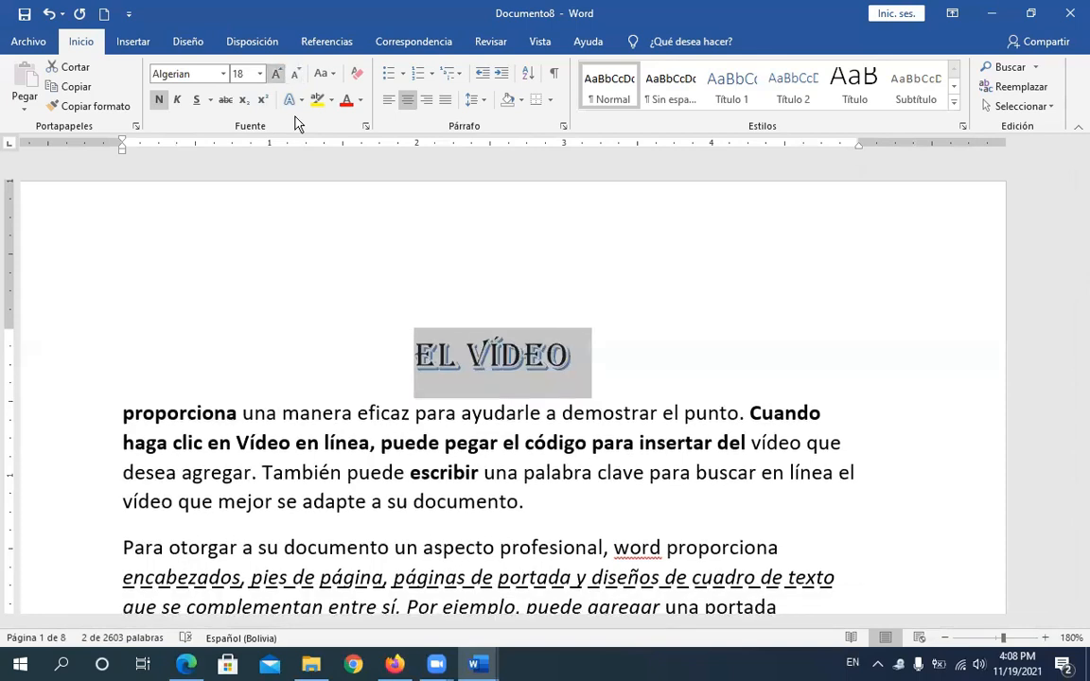
Step: Enlarge the selected title "EL VÍDEO" to font size 24
{"action": "key", "text": "ctrl+shift+period"}
{"action": "key", "text": "ctrl+shift+period"}
{"action": "key", "text": "ctrl+shift+period"}
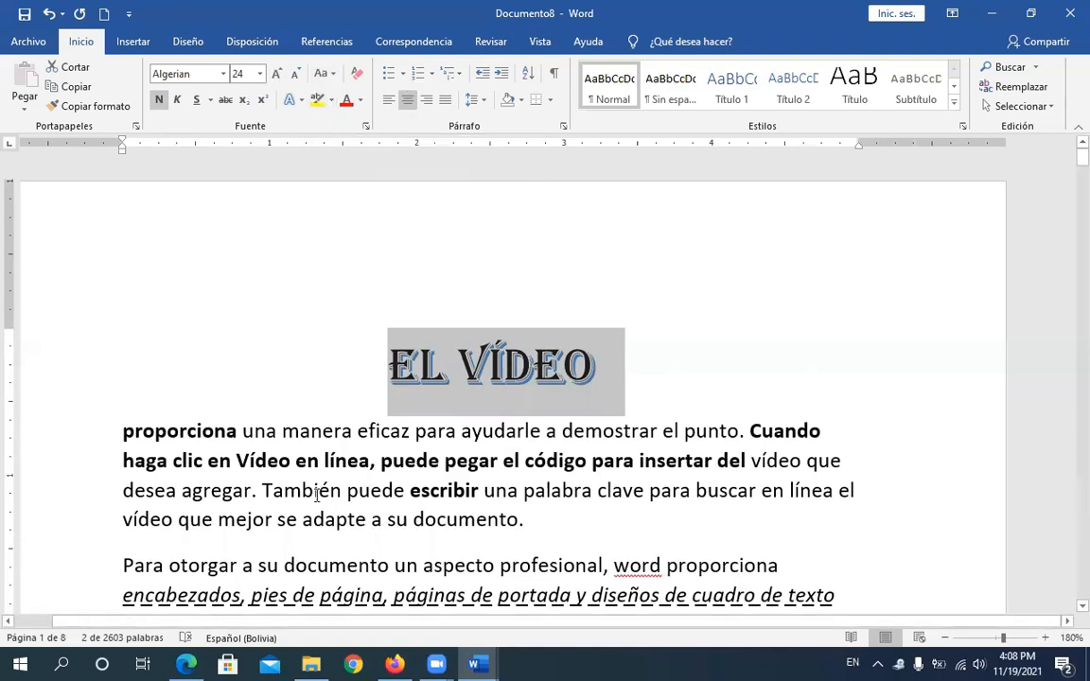
Step: Highlight "También puede escribir una palabra" in the first body paragraph in yellow
{"action": "left_click", "coordinate": [263, 489]}
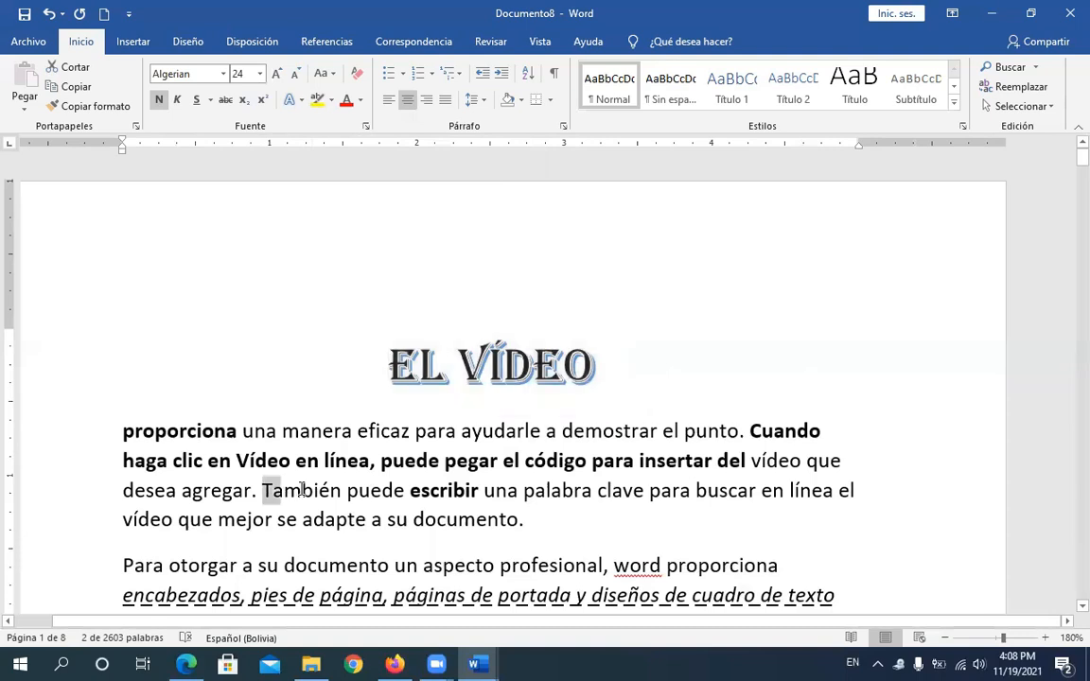
{"action": "left_click_drag", "start_coordinate": [263, 489], "coordinate": [567, 501]}
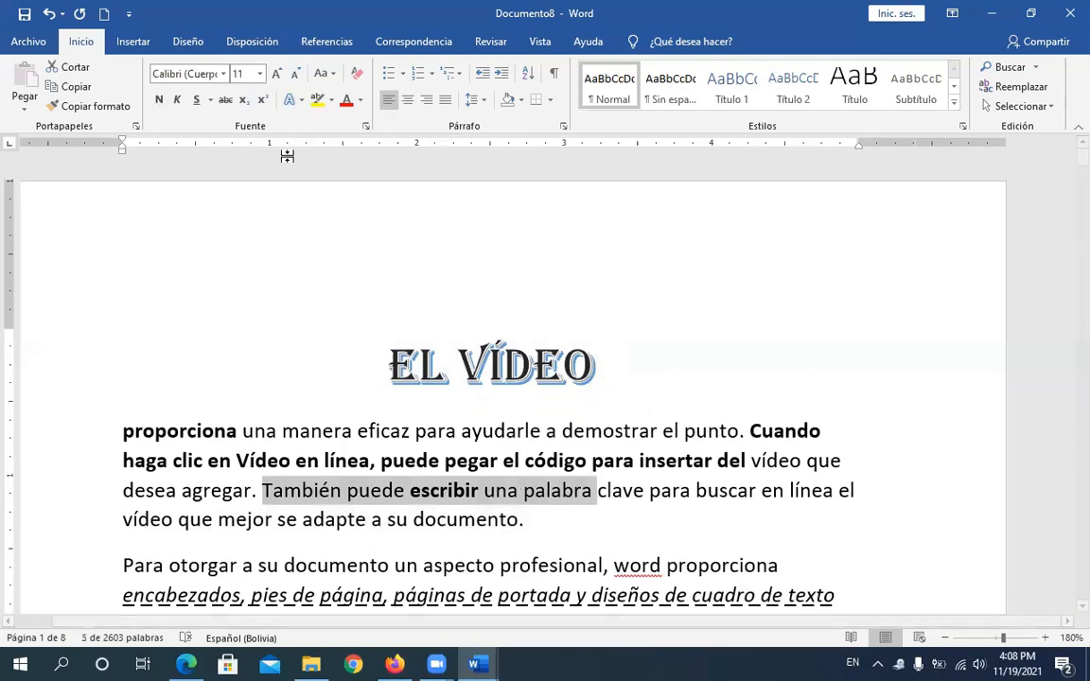
{"action": "left_click", "coordinate": [332, 101]}
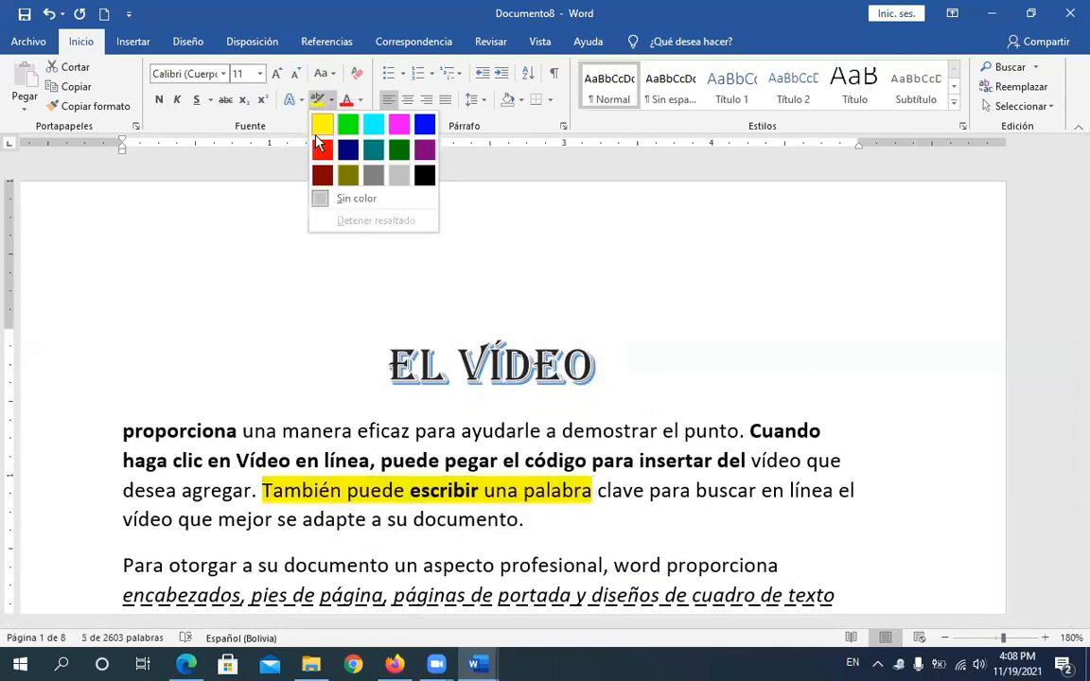
{"action": "left_click", "coordinate": [322, 127]}
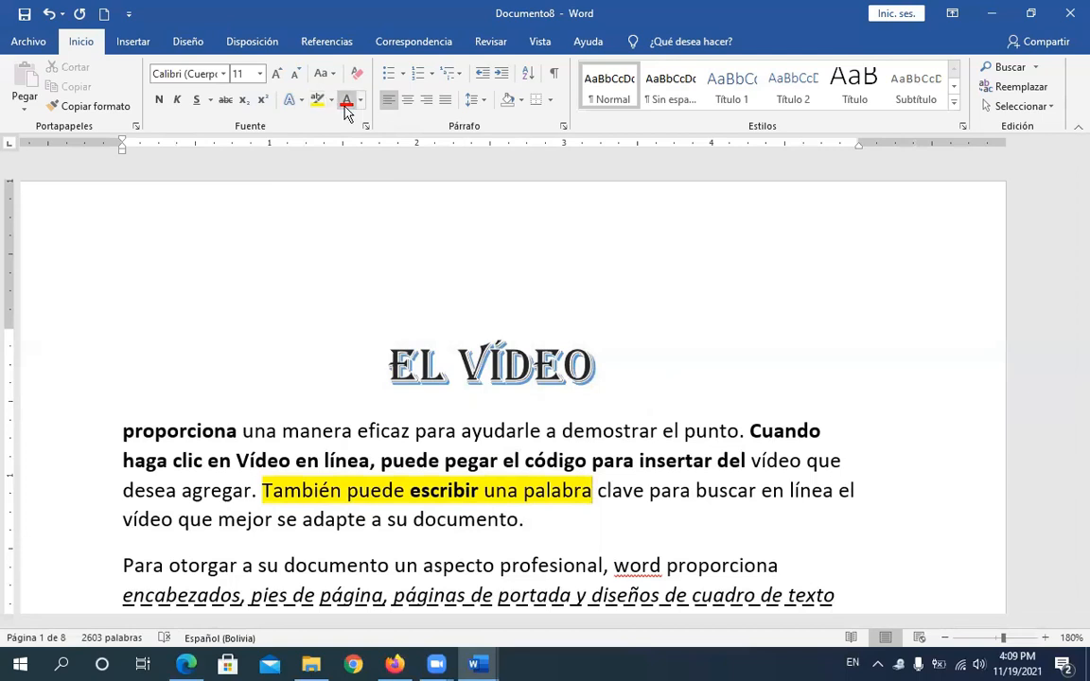
Step: Colour the words "su documento un aspecto" in the second body paragraph with the standard purple font colour
{"action": "left_click_drag", "start_coordinate": [478, 580], "coordinate": [258, 566]}
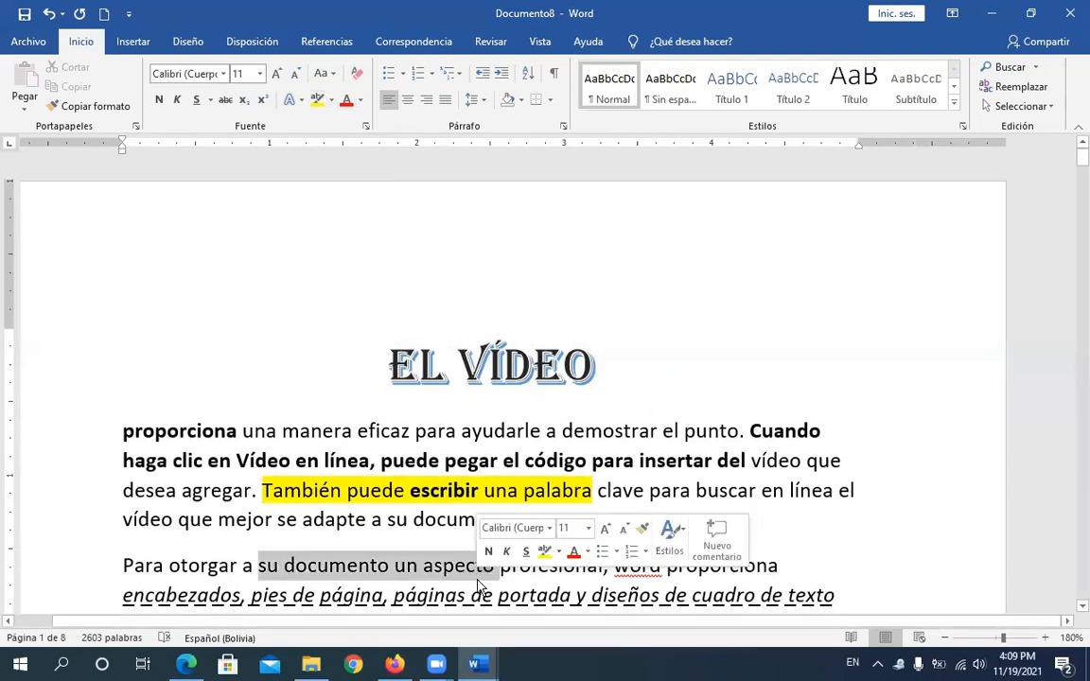
{"action": "left_click", "coordinate": [361, 101]}
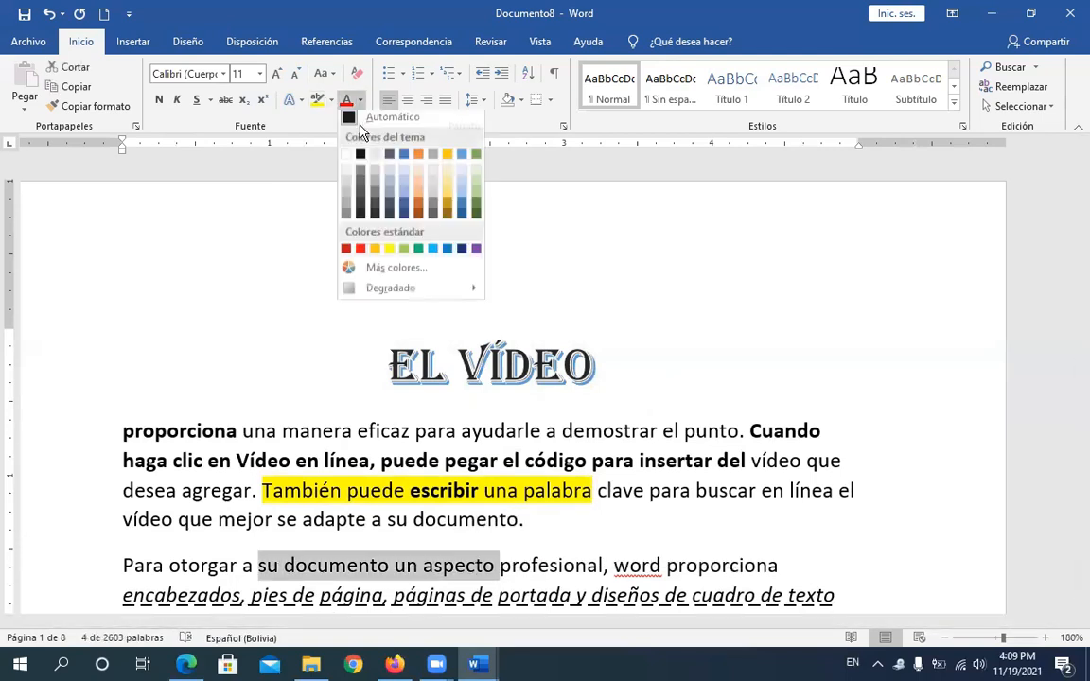
{"action": "left_click", "coordinate": [476, 253]}
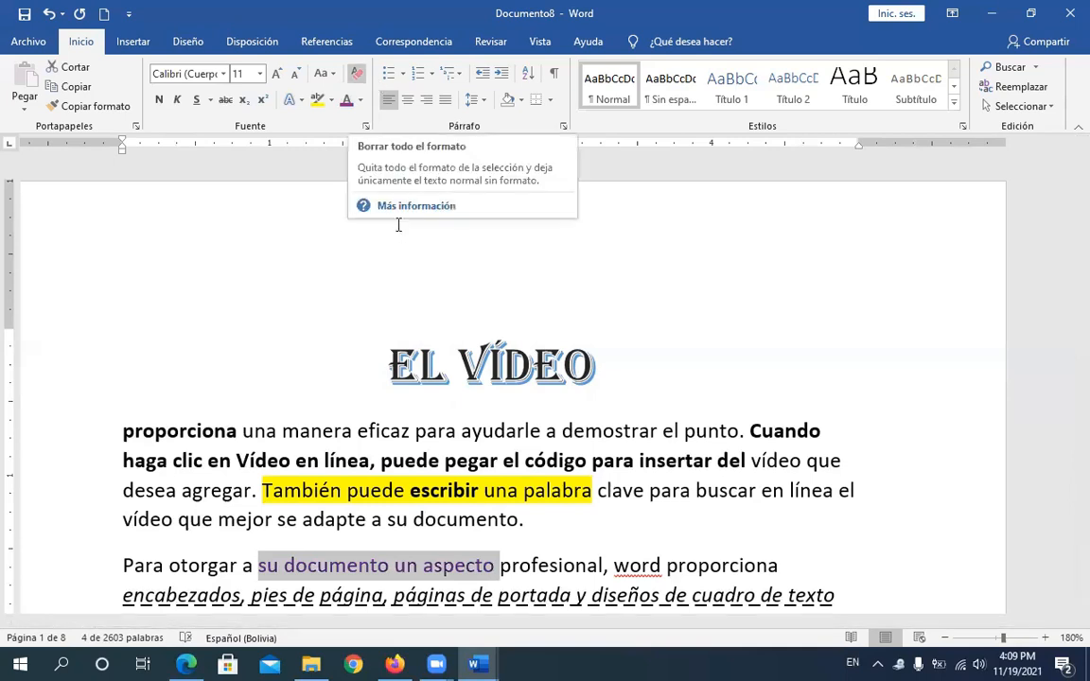
Step: Clear all formatting from the first three body paragraphs, from "proporciona" through "el nuevo tema."
{"action": "left_click", "coordinate": [123, 431]}
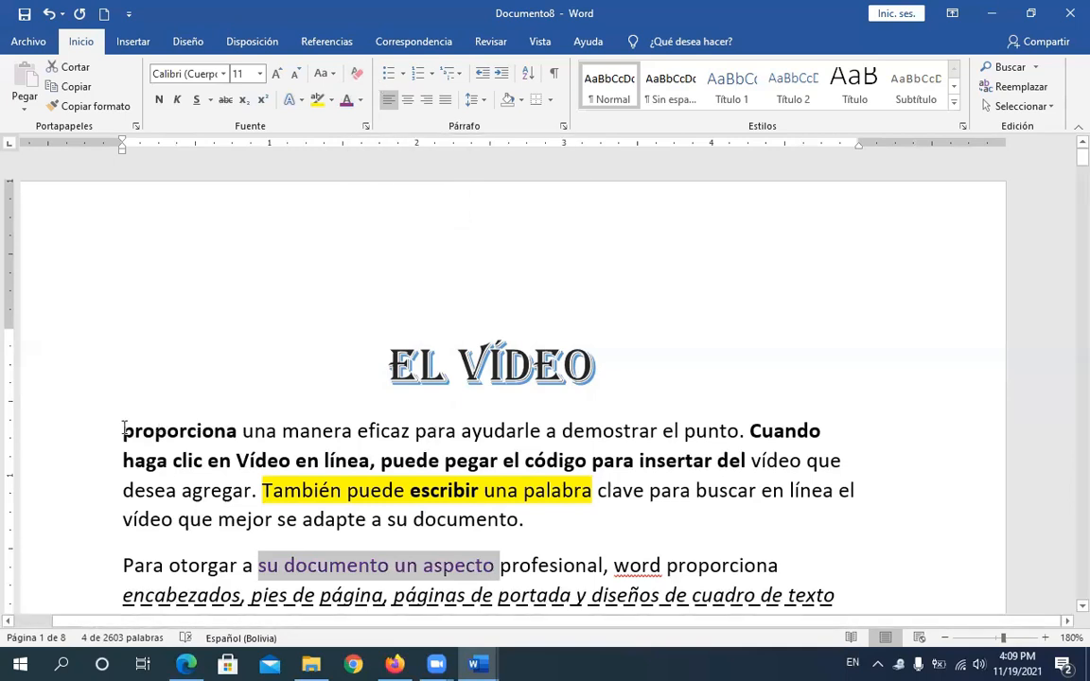
{"action": "left_click", "coordinate": [603, 565], "text": "shift"}
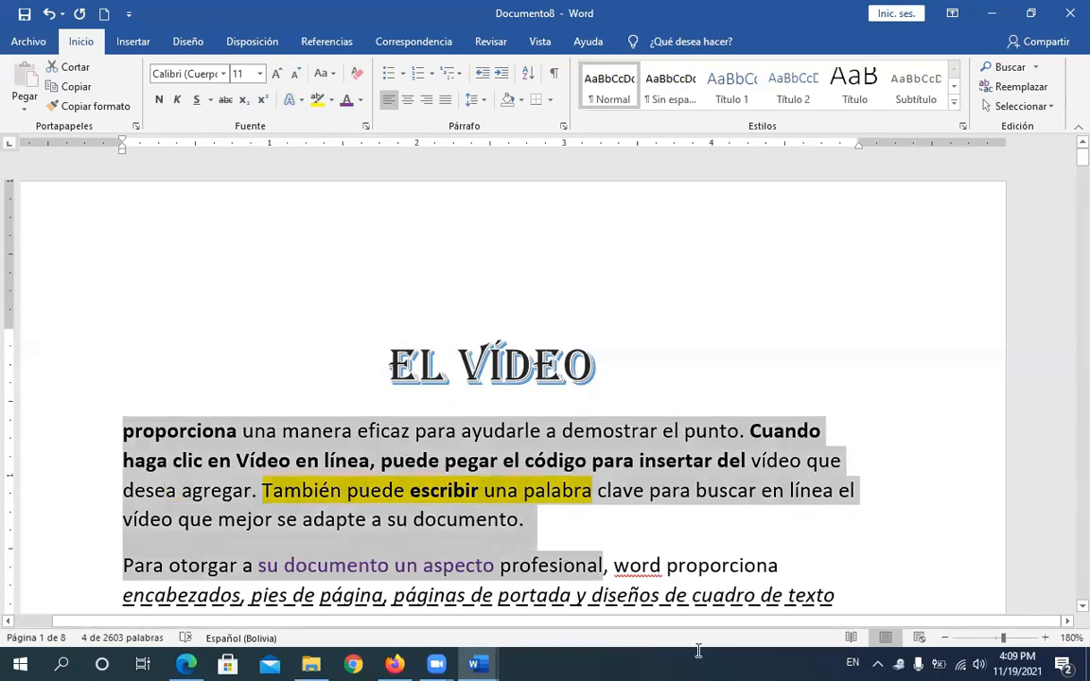
{"action": "key", "text": "shift+Down"}
{"action": "key", "text": "shift+Down"}
{"action": "key", "text": "shift+Down"}
{"action": "scroll", "coordinate": [766, 345], "scroll_direction": "down", "scroll_amount": 4}
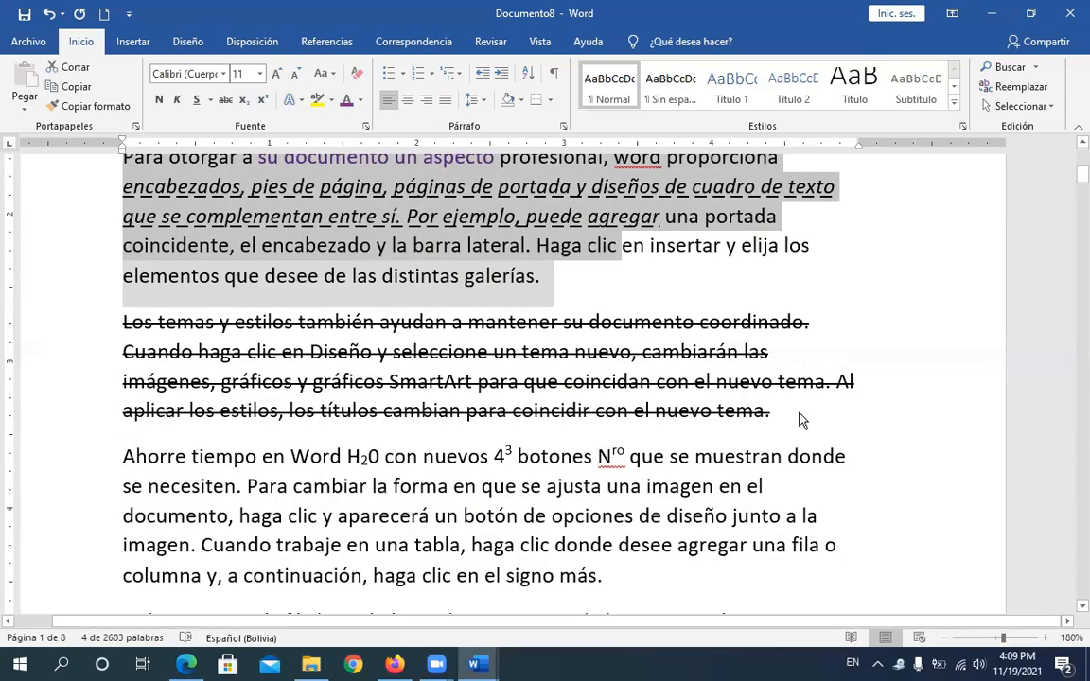
{"action": "left_click", "coordinate": [799, 420], "text": "shift"}
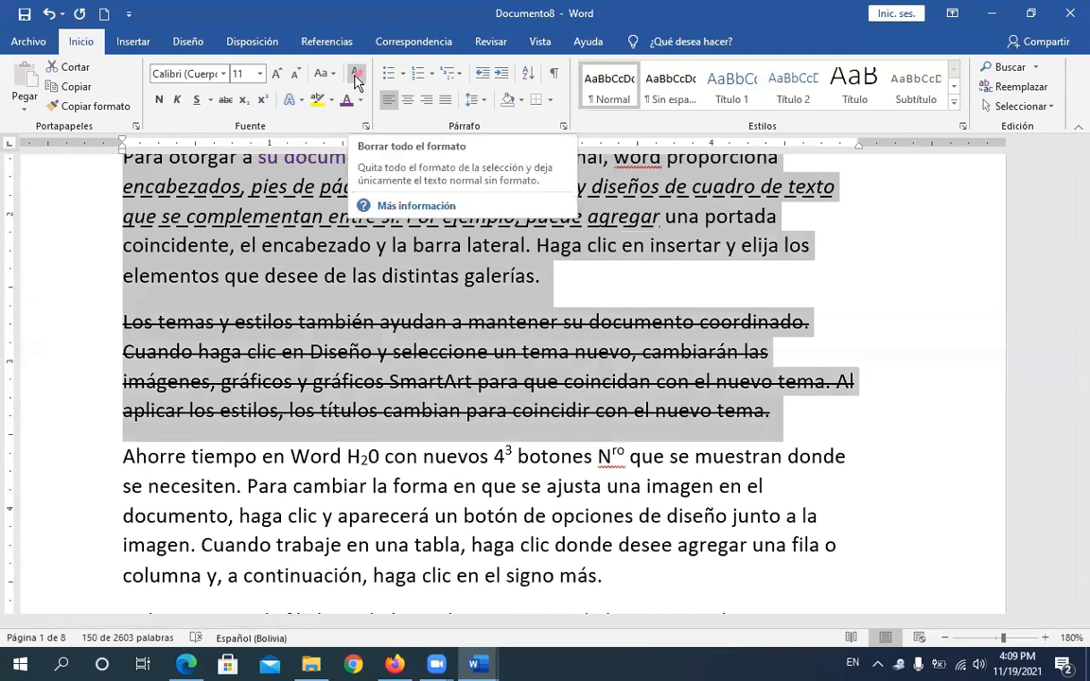
{"action": "left_click", "coordinate": [355, 79]}
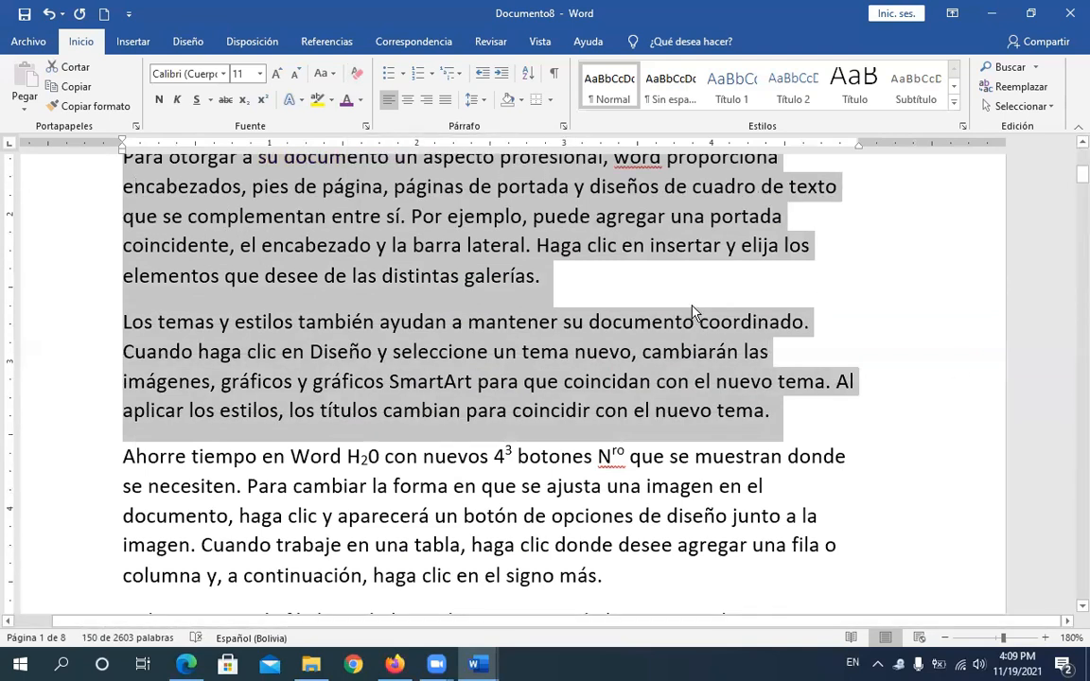
{"action": "left_click", "coordinate": [649, 327]}
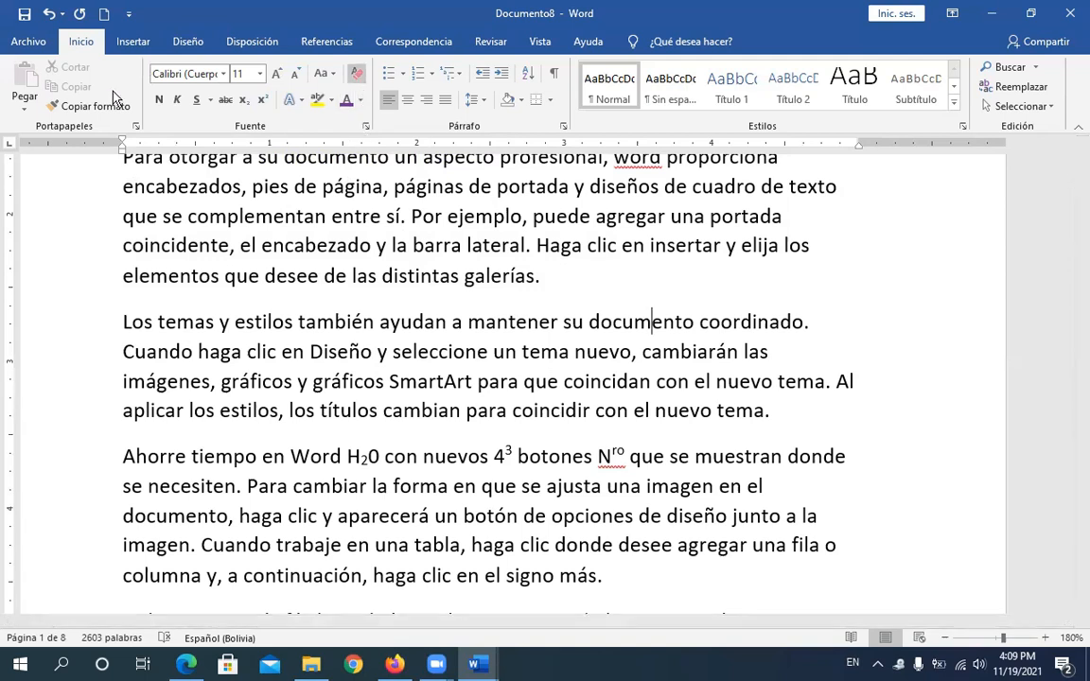
{"action": "left_click", "coordinate": [262, 99]}
Step: Try left and centred alignment on the "EL VÍDEO" title, ending with it right-aligned
{"action": "scroll", "coordinate": [718, 286], "scroll_direction": "up", "scroll_amount": 5}
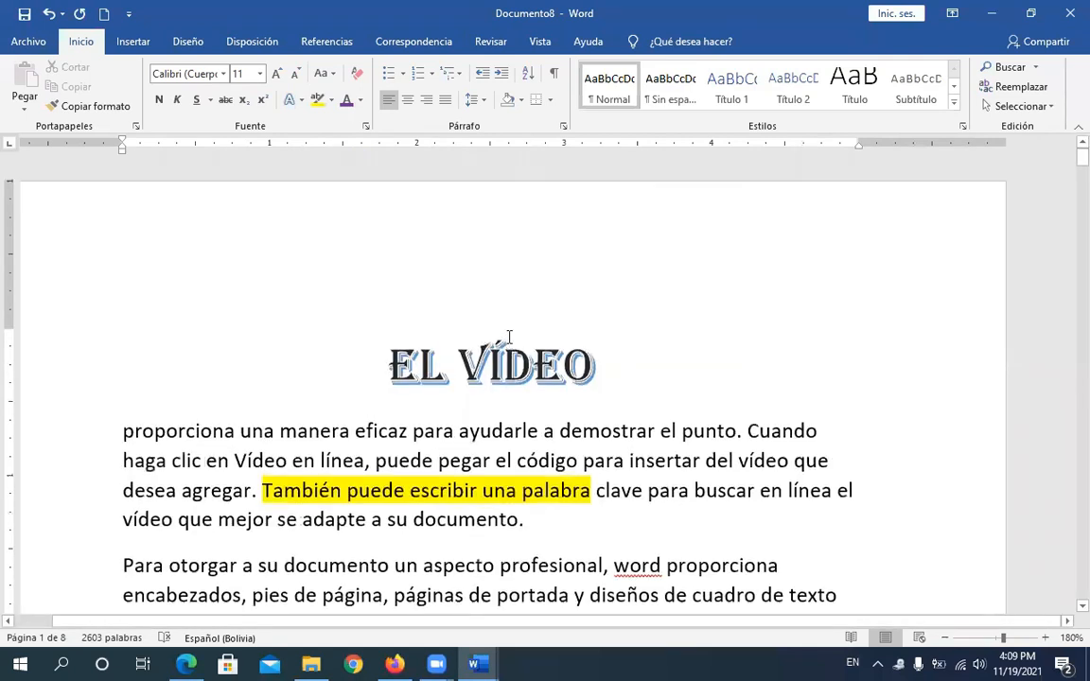
{"action": "left_click", "coordinate": [509, 342]}
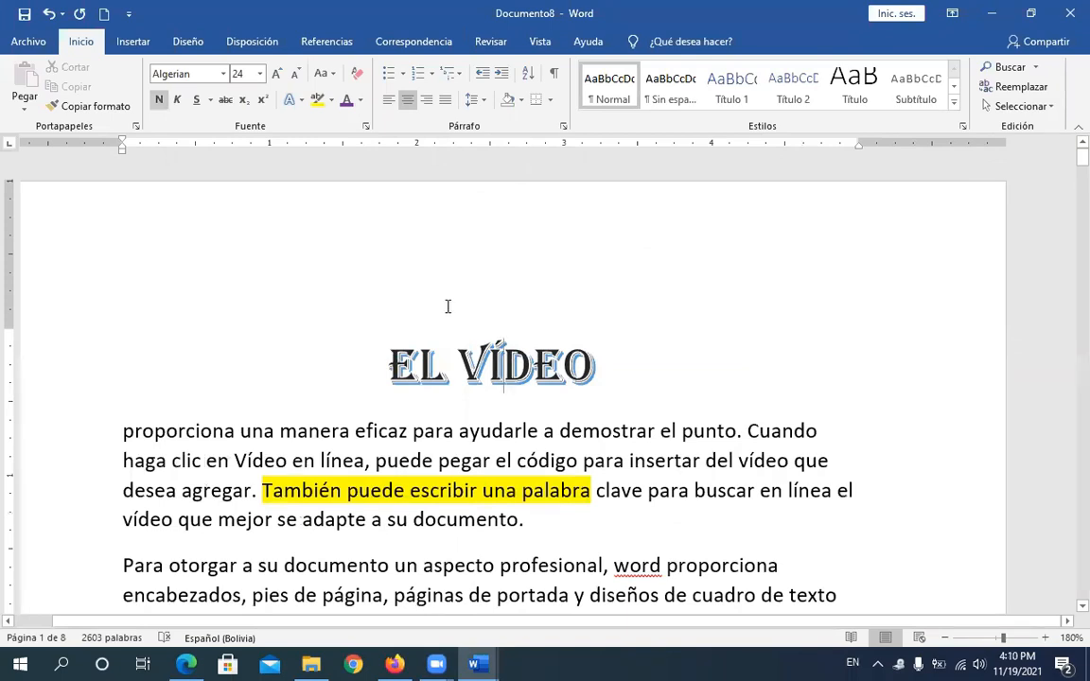
{"action": "left_click", "coordinate": [508, 360]}
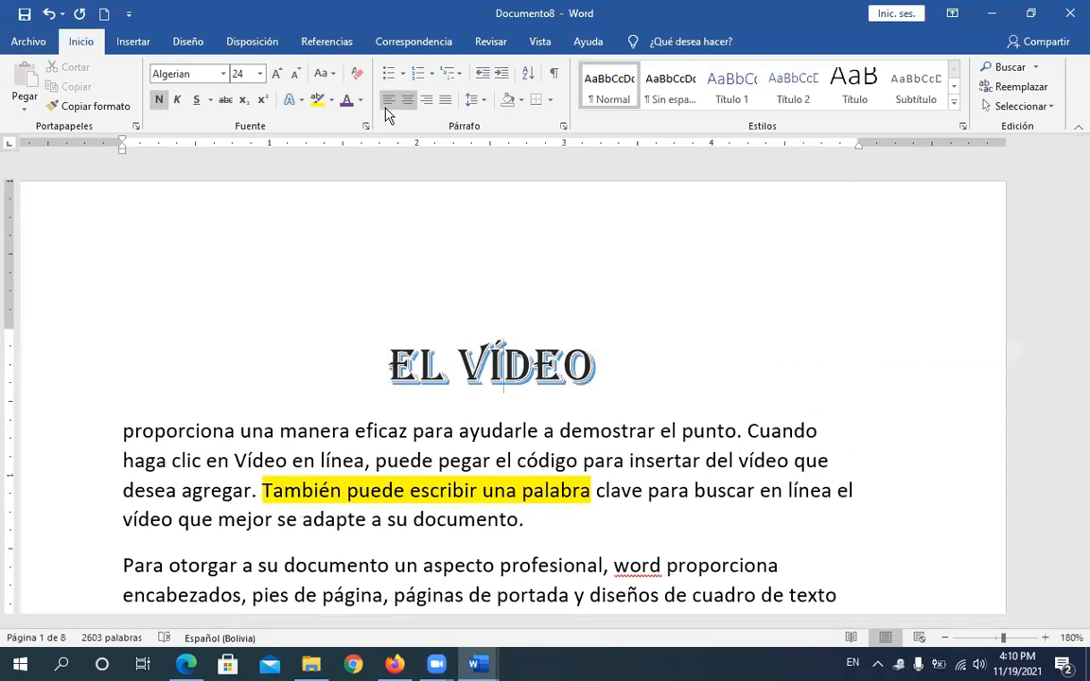
{"action": "left_click", "coordinate": [387, 104]}
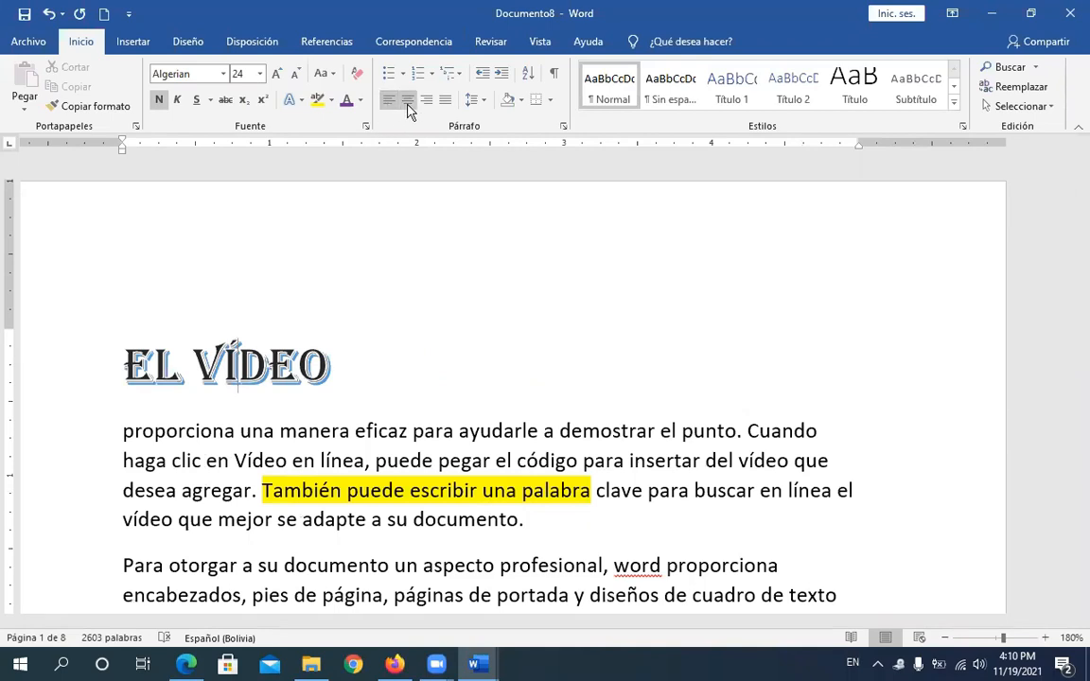
{"action": "left_click", "coordinate": [408, 106]}
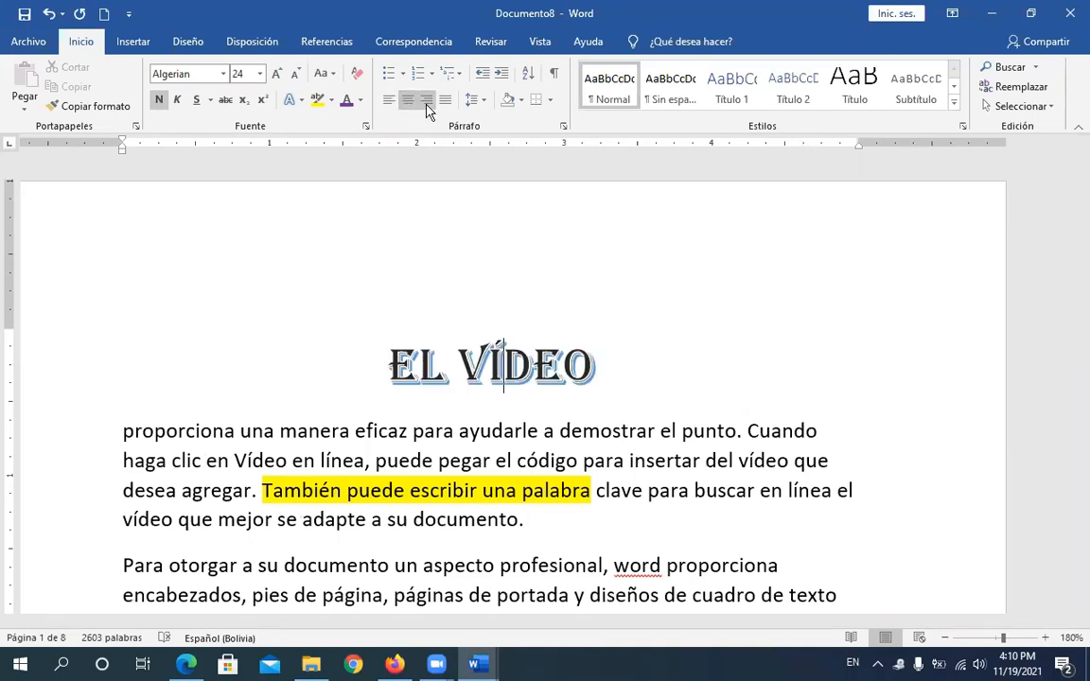
{"action": "left_click", "coordinate": [426, 106]}
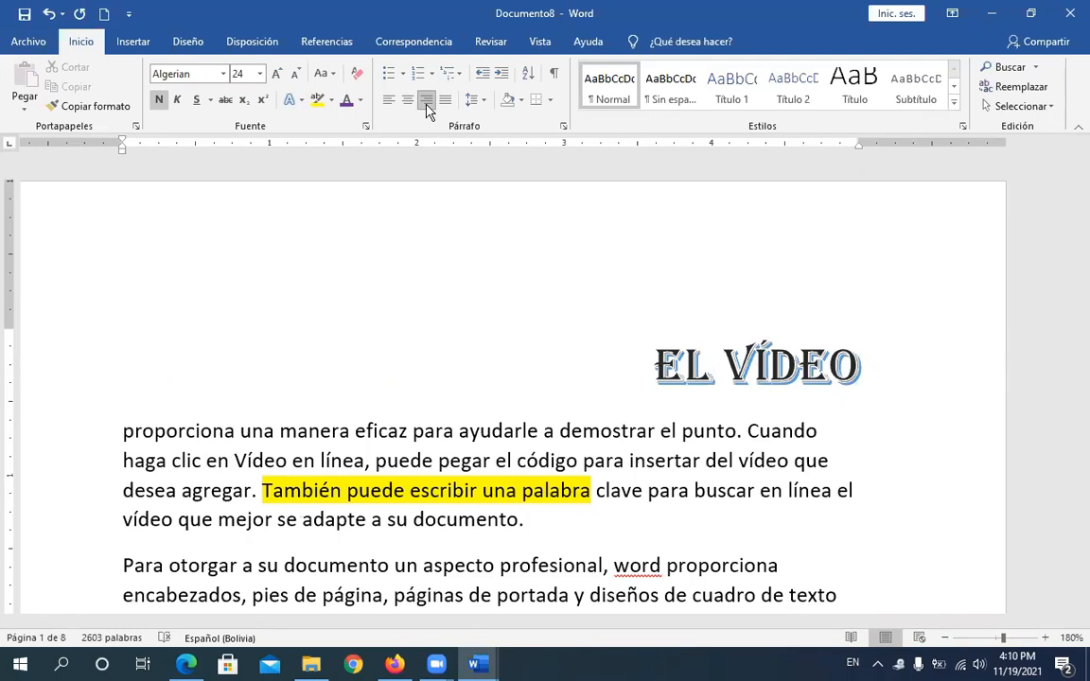
{"action": "key", "text": "ctrl+t"}
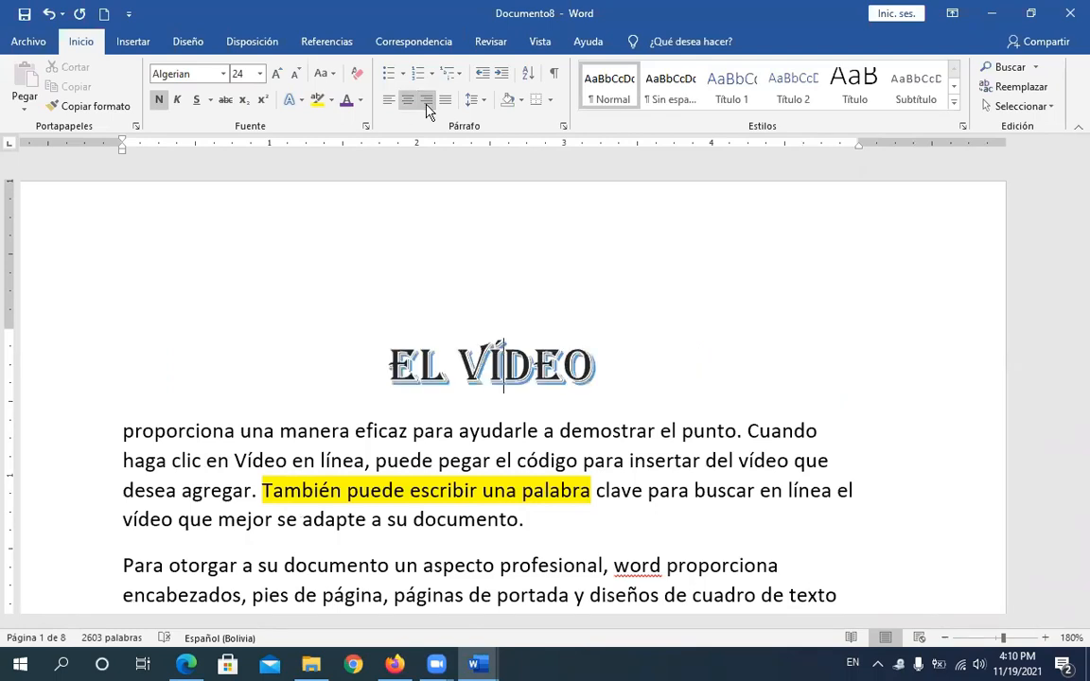
{"action": "left_click", "coordinate": [427, 108]}
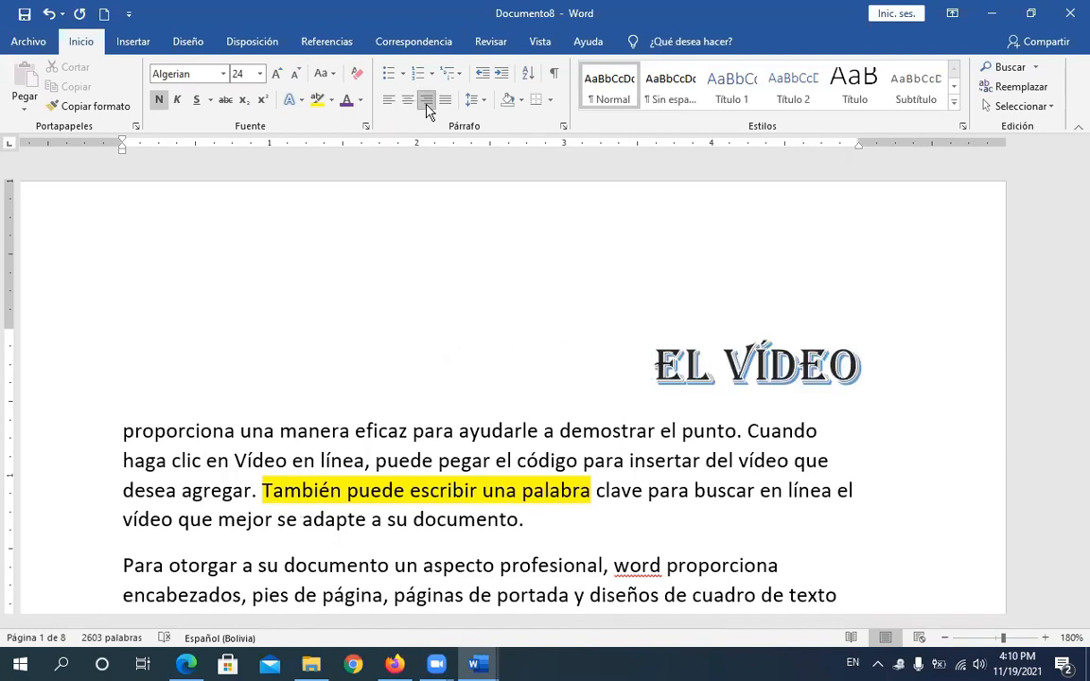
Step: Switch the title's alignment between left and centre, and return it to right alignment
{"action": "key", "text": "ctrl+q"}
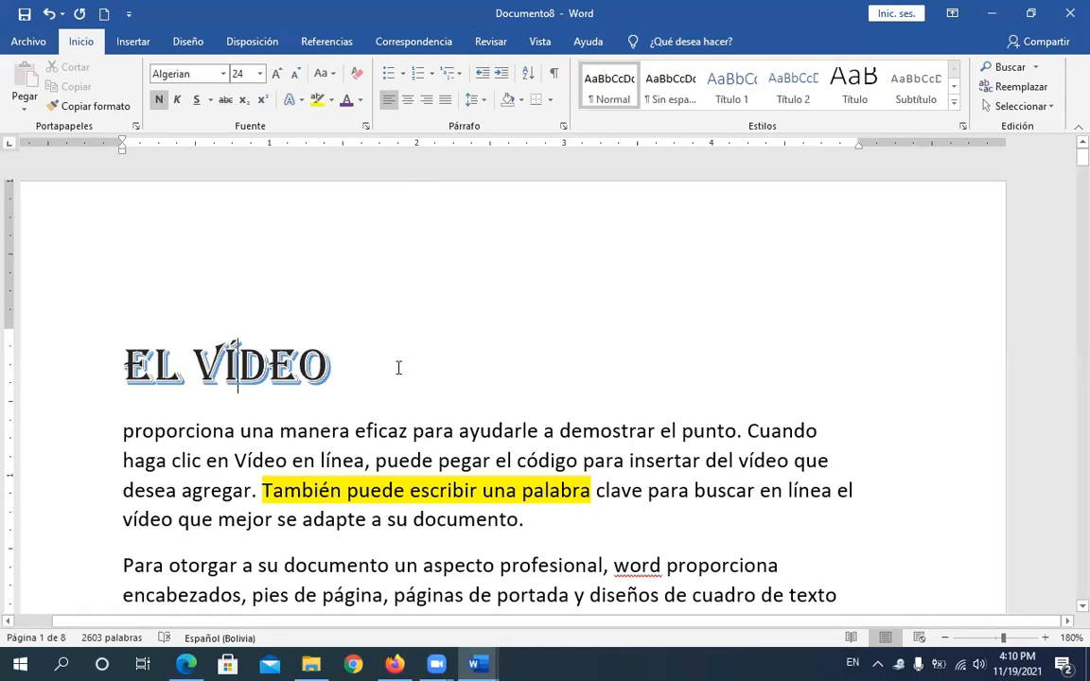
{"action": "key", "text": "ctrl+t"}
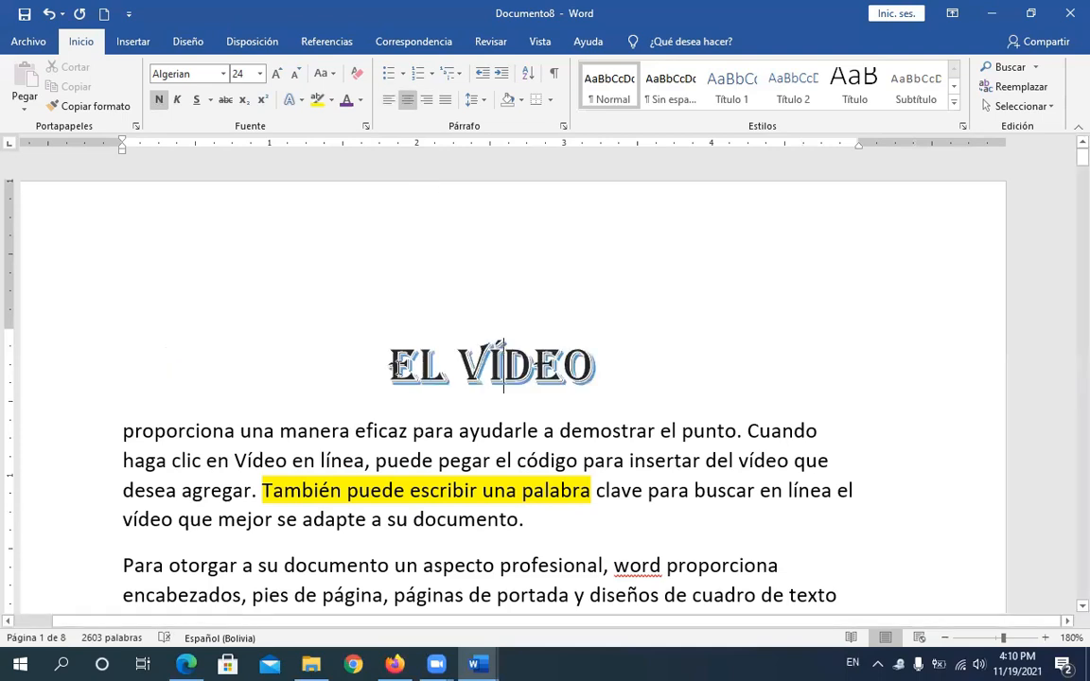
{"action": "key", "text": "ctrl+q"}
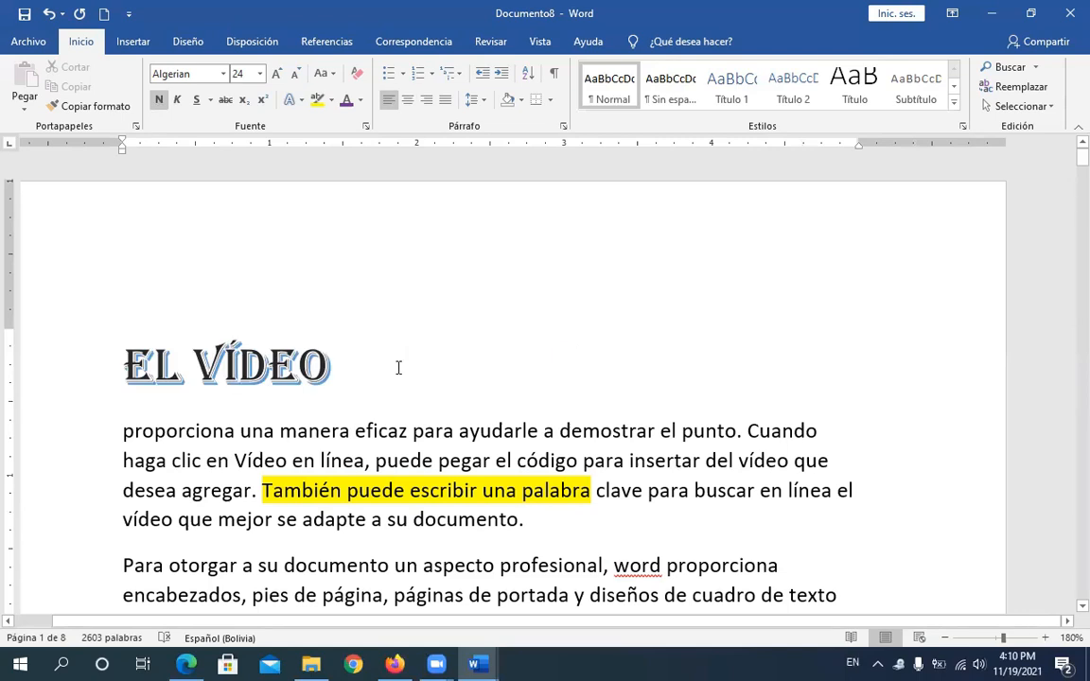
{"action": "key", "text": "ctrl+d"}
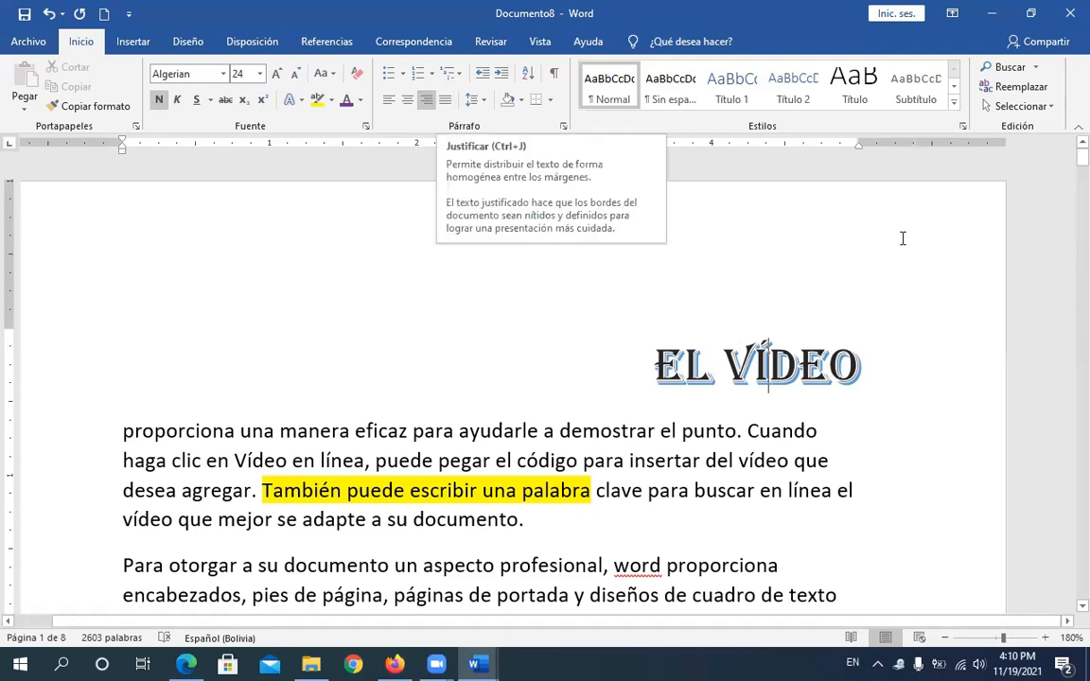
{"action": "left_click_drag", "start_coordinate": [1082, 163], "coordinate": [1074, 178]}
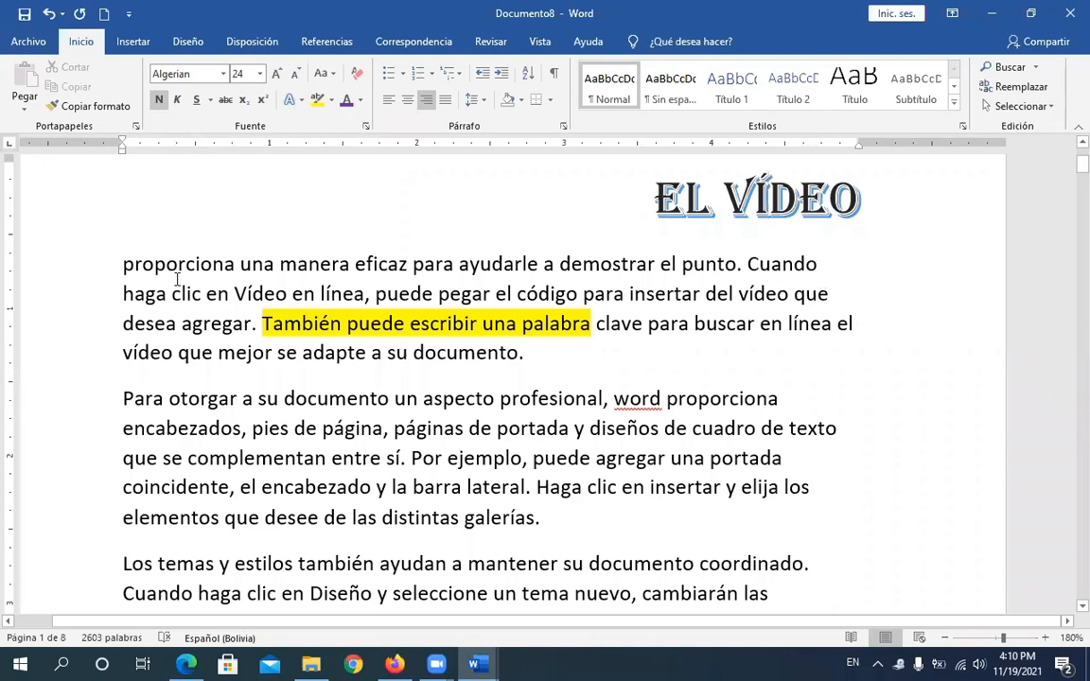
{"action": "left_click_drag", "start_coordinate": [131, 264], "coordinate": [688, 433]}
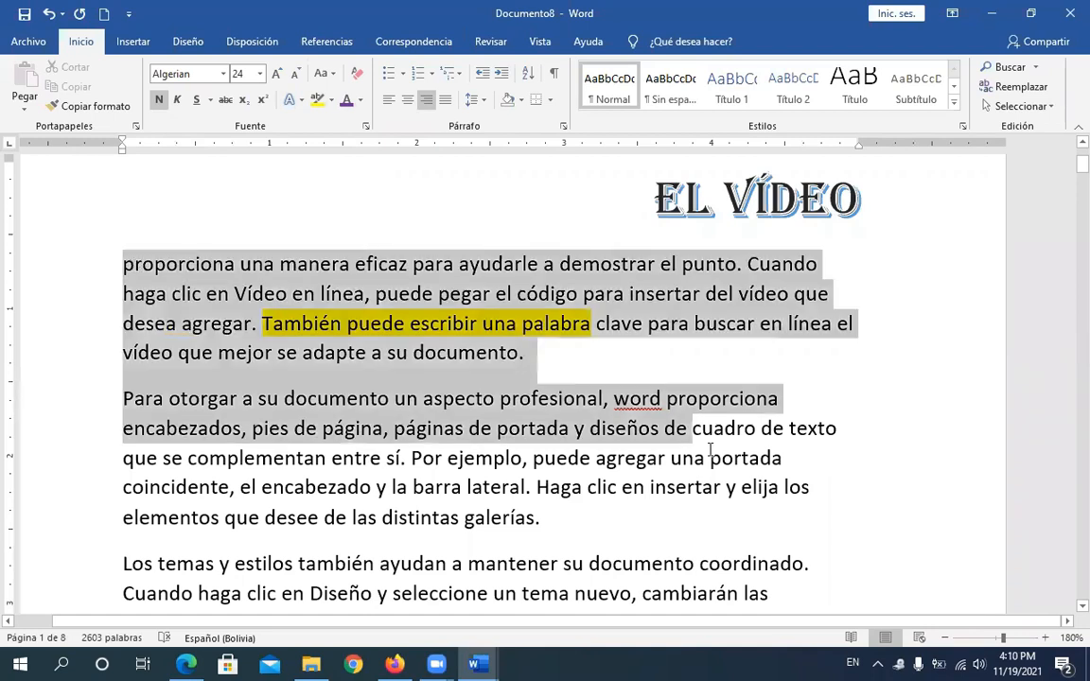
{"action": "left_click", "coordinate": [805, 517], "text": "shift"}
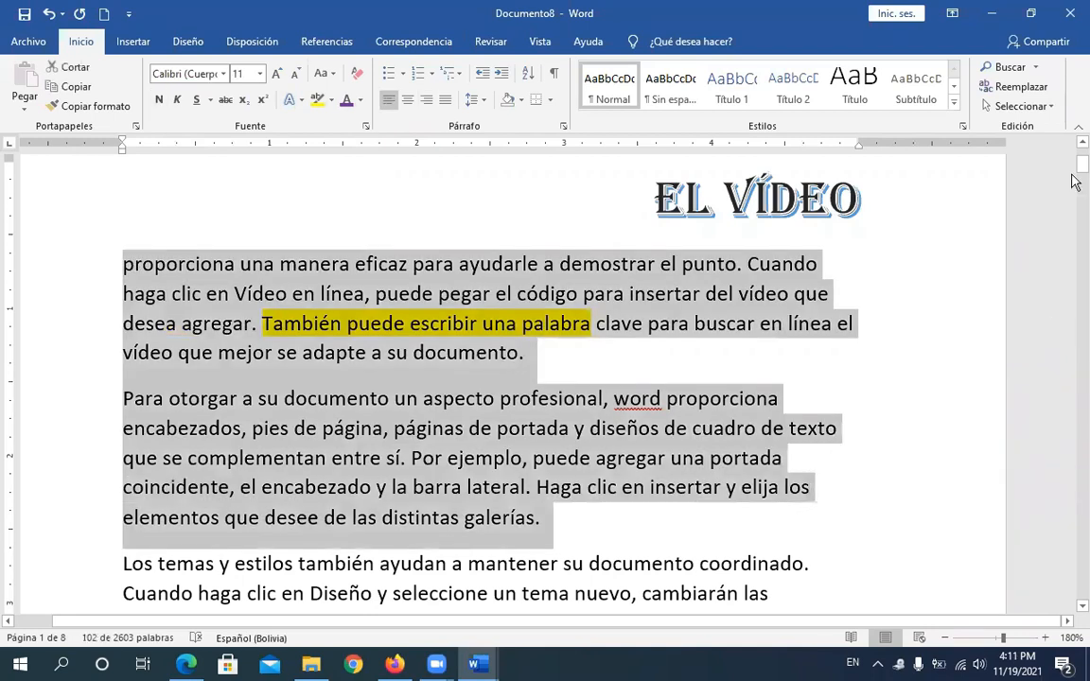
{"action": "left_click_drag", "start_coordinate": [1071, 253], "coordinate": [1075, 144]}
{"action": "left_click", "coordinate": [597, 487]}
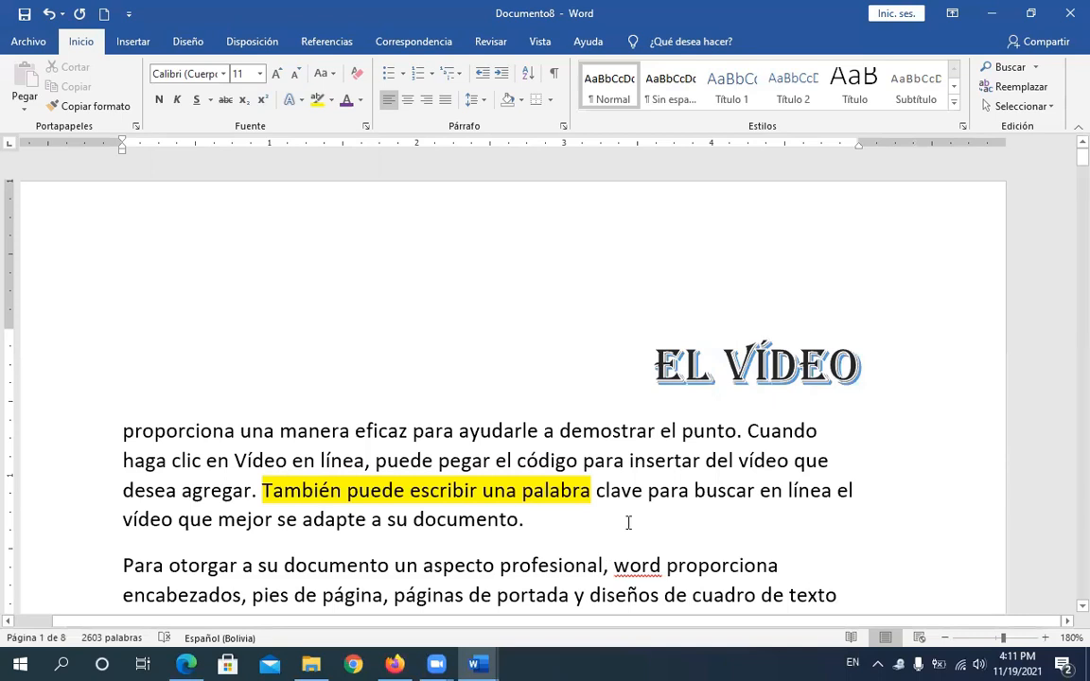
{"action": "double_click", "coordinate": [637, 491]}
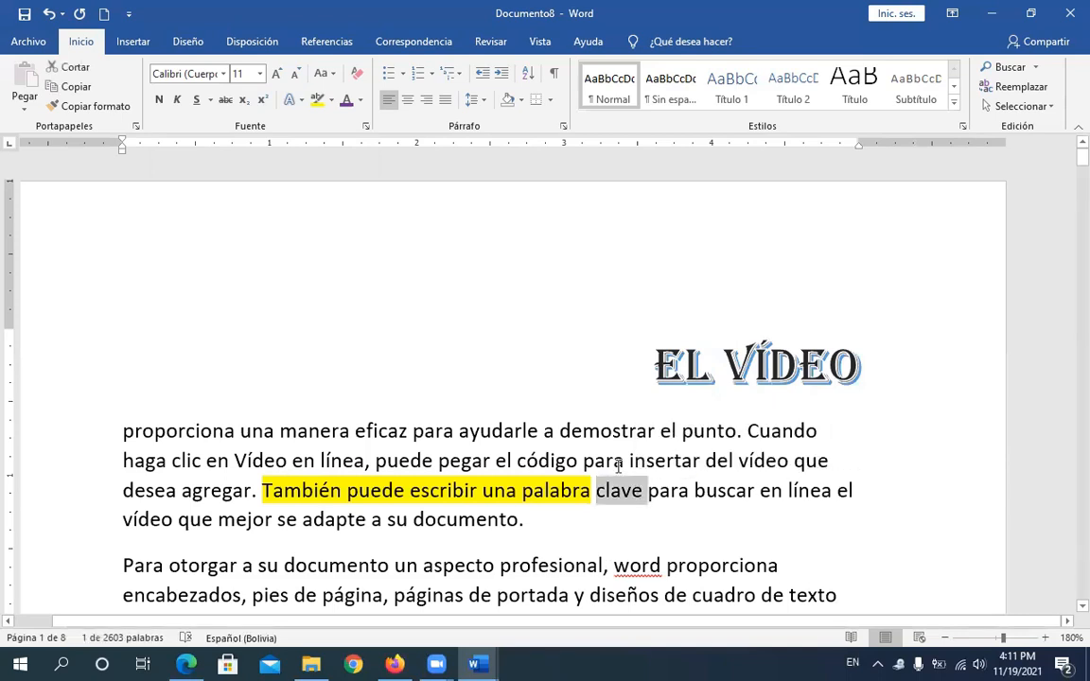
{"action": "left_click_drag", "start_coordinate": [657, 462], "coordinate": [591, 490]}
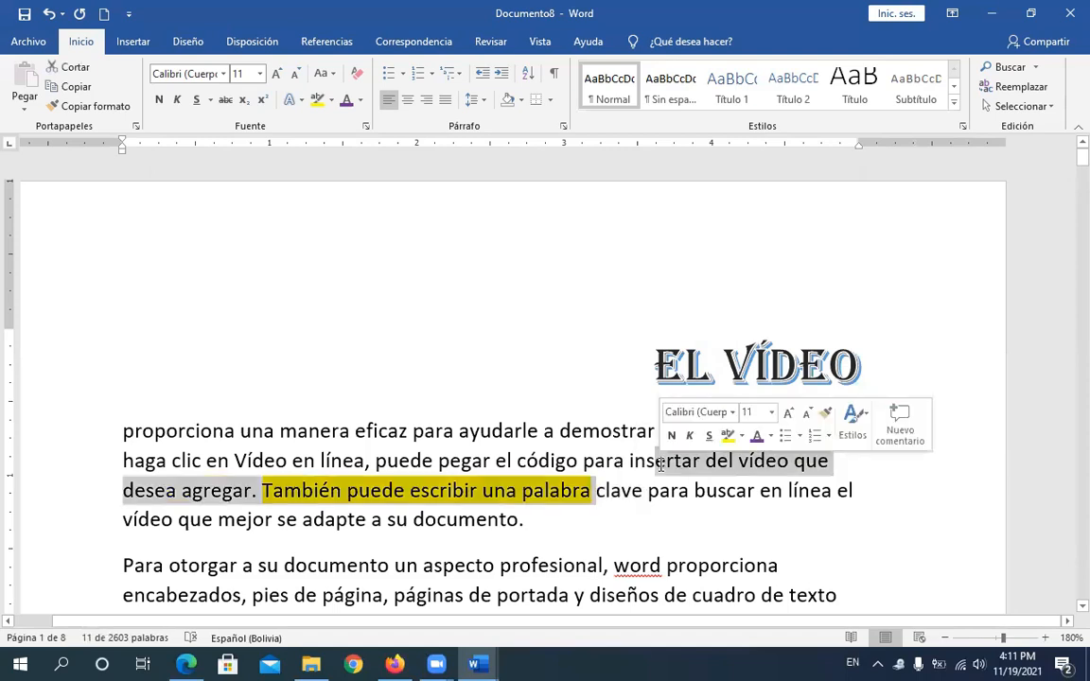
{"action": "left_click", "coordinate": [653, 528], "text": "shift"}
{"action": "left_click_drag", "start_coordinate": [653, 528], "coordinate": [590, 487]}
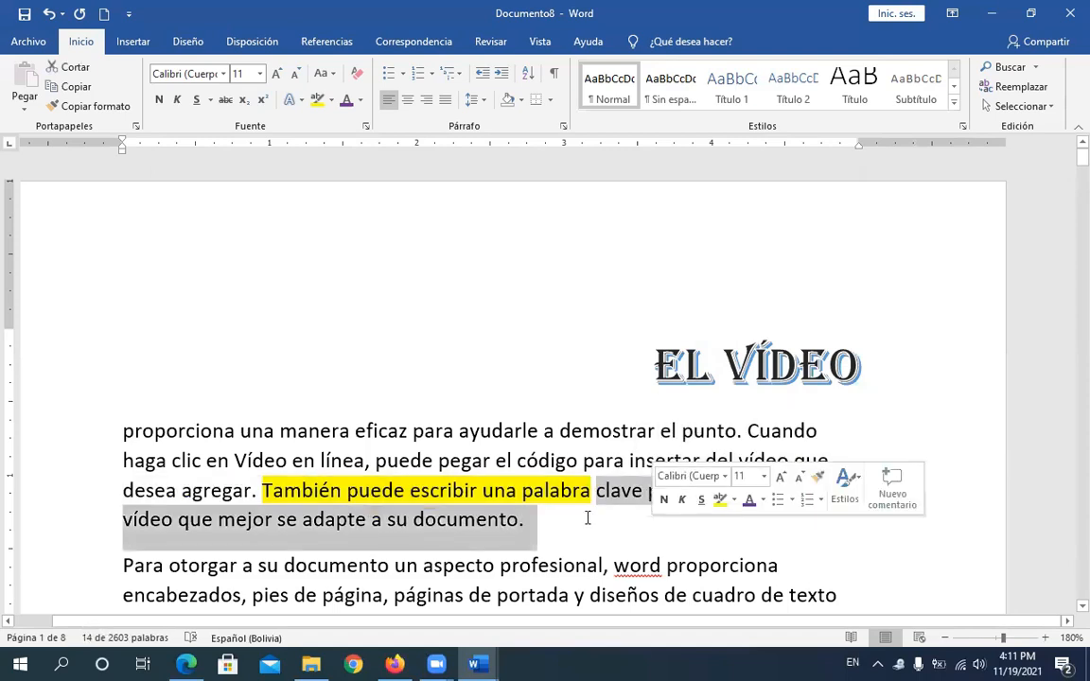
{"action": "left_click", "coordinate": [548, 461], "text": "shift"}
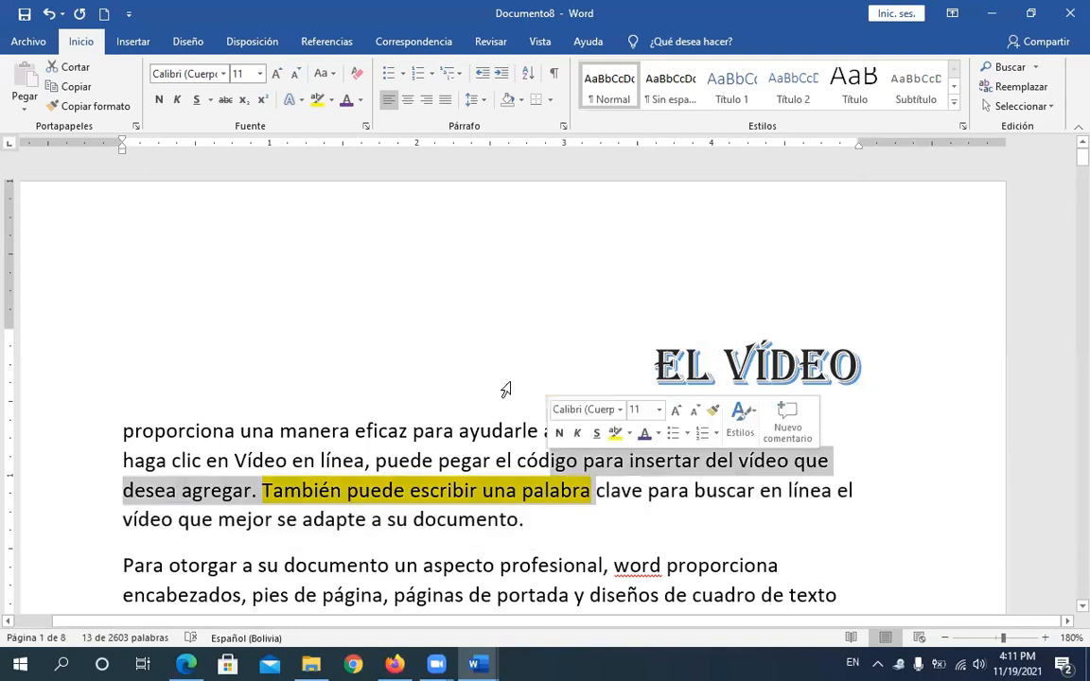
{"action": "left_click", "coordinate": [506, 394], "text": "shift"}
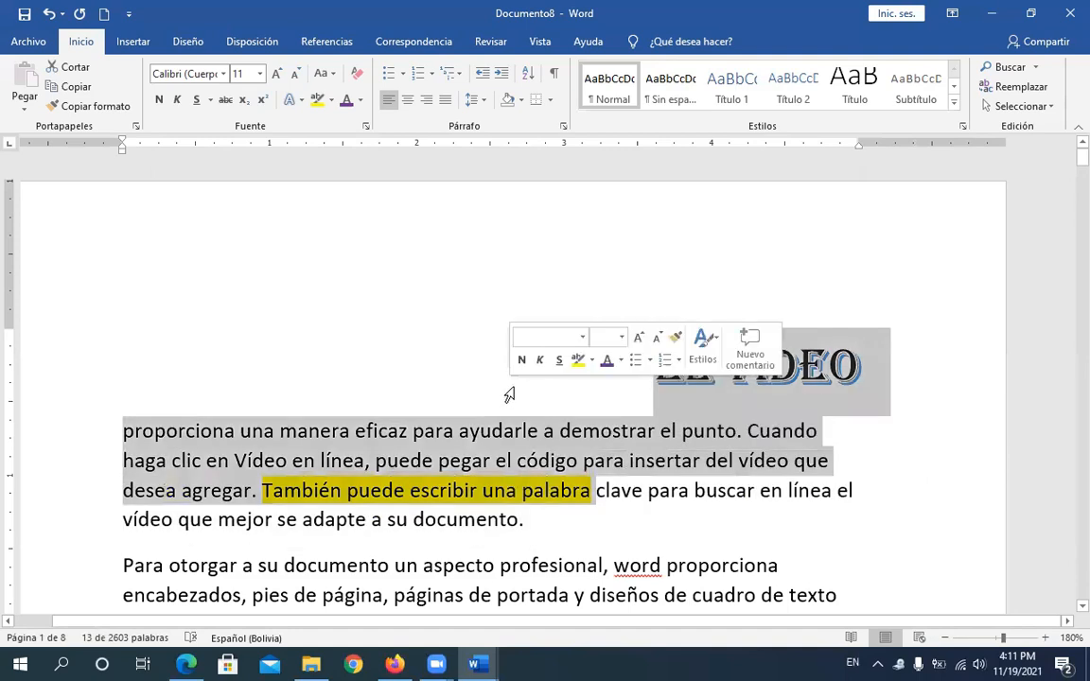
Step: Select the whole document and justify all of its text
{"action": "left_click", "coordinate": [548, 433], "text": "shift"}
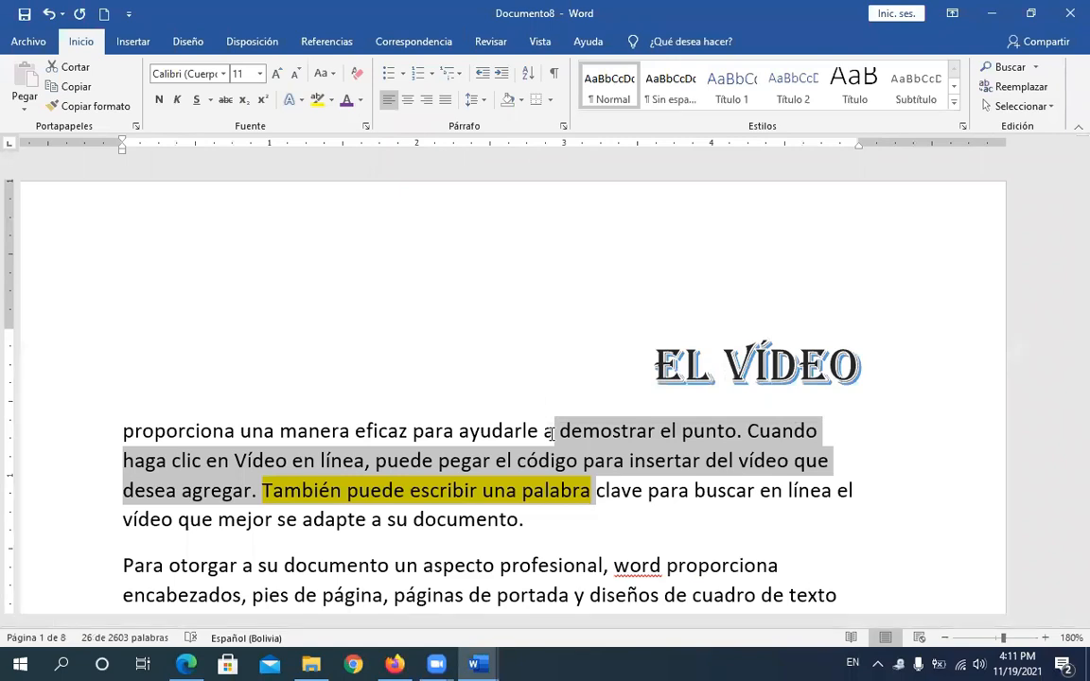
{"action": "key", "text": "ctrl+e"}
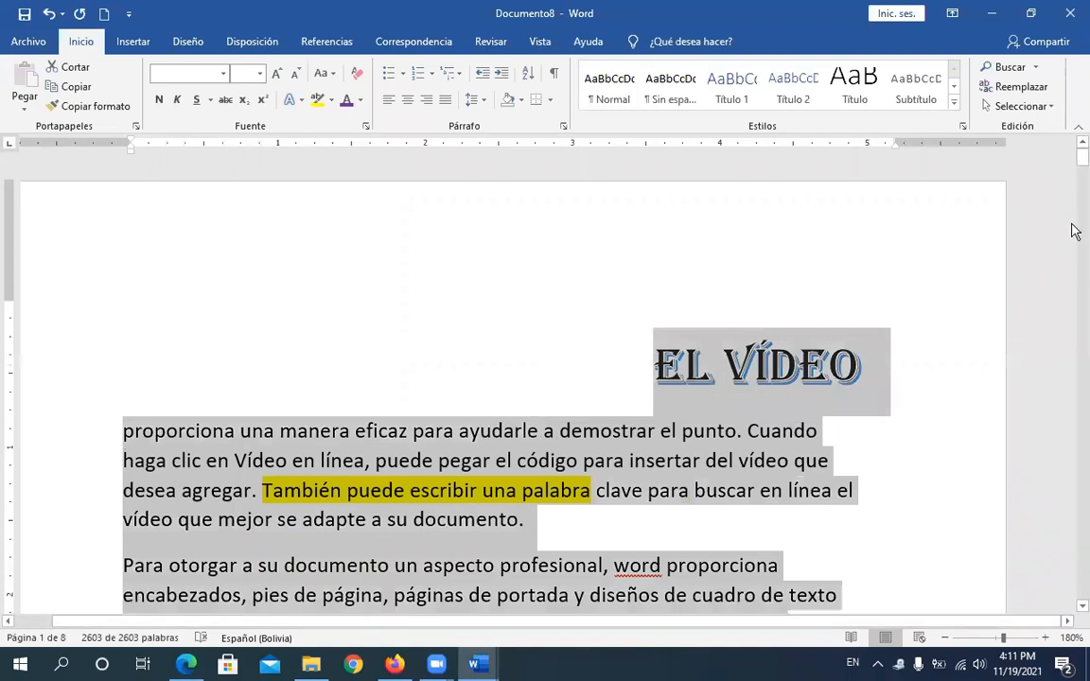
{"action": "scroll", "coordinate": [1075, 231], "scroll_direction": "down", "scroll_amount": 20}
{"action": "scroll", "coordinate": [1075, 534], "scroll_direction": "down", "scroll_amount": 20}
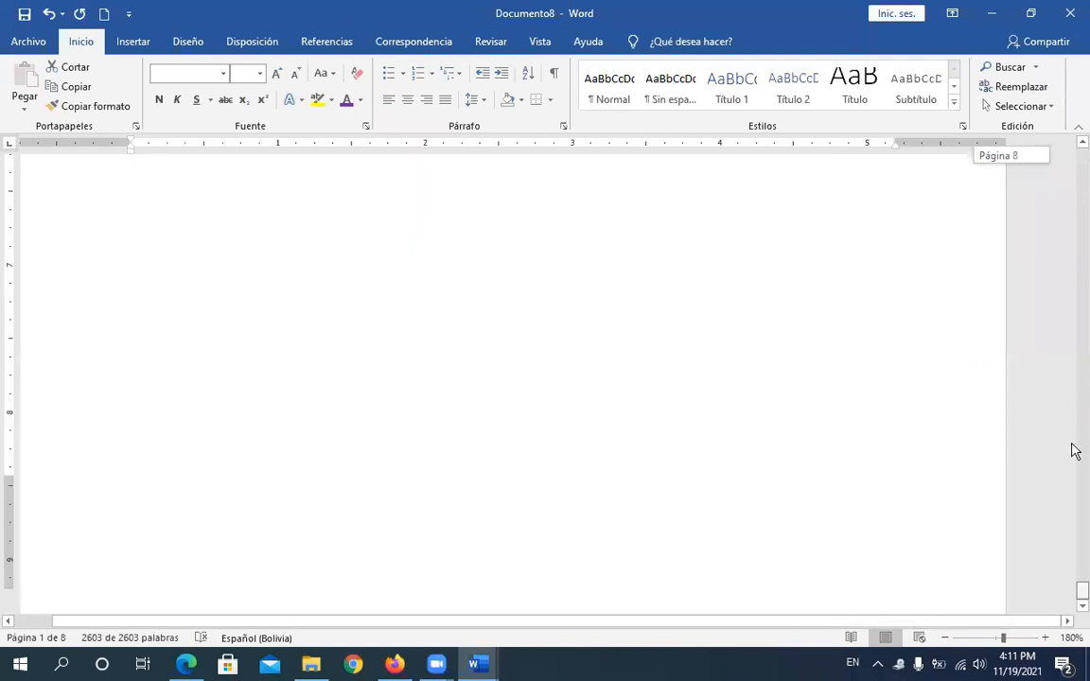
{"action": "scroll", "coordinate": [1075, 451], "scroll_direction": "up", "scroll_amount": 20}
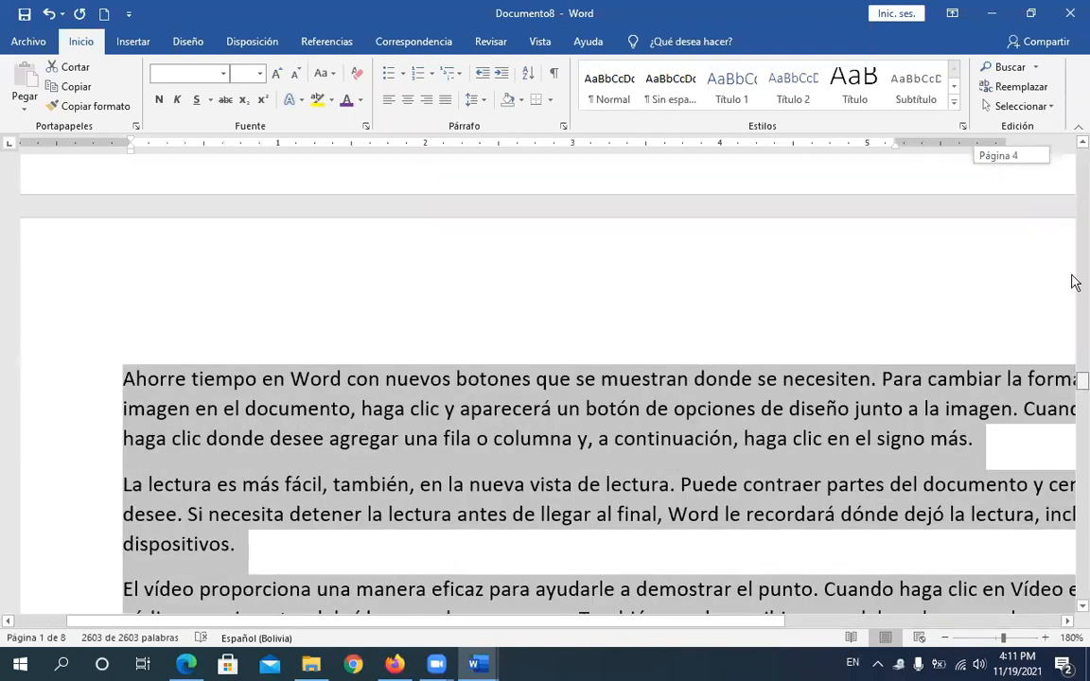
{"action": "scroll", "coordinate": [1075, 282], "scroll_direction": "up", "scroll_amount": 10}
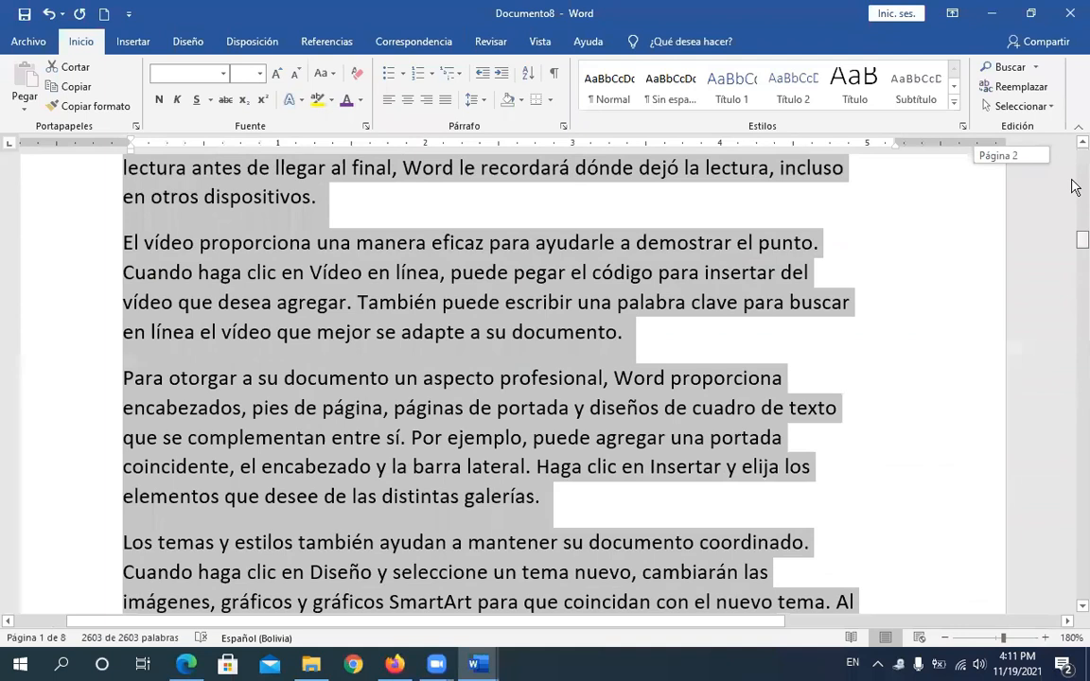
{"action": "scroll", "coordinate": [1075, 187], "scroll_direction": "up", "scroll_amount": 4}
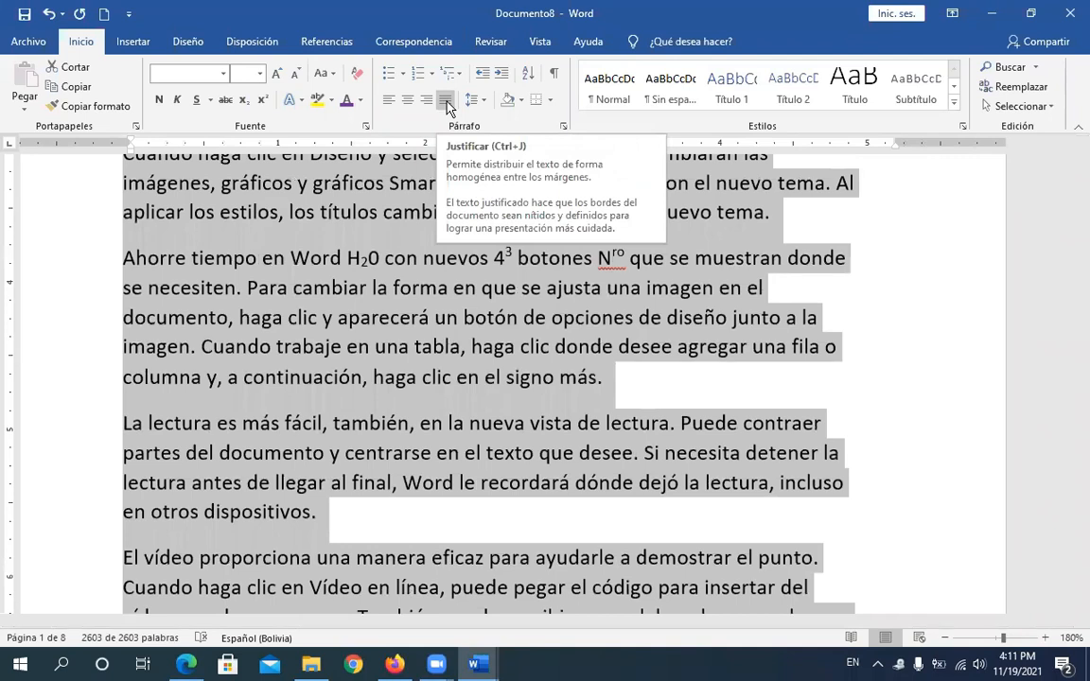
{"action": "left_click", "coordinate": [446, 101]}
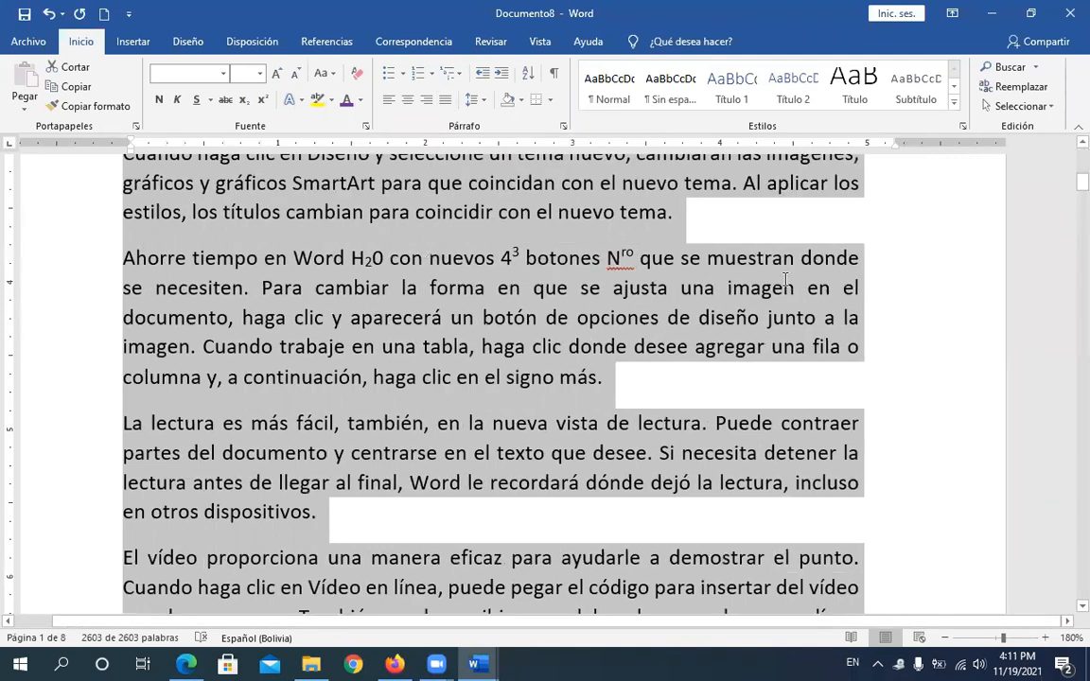
{"action": "left_click", "coordinate": [785, 280]}
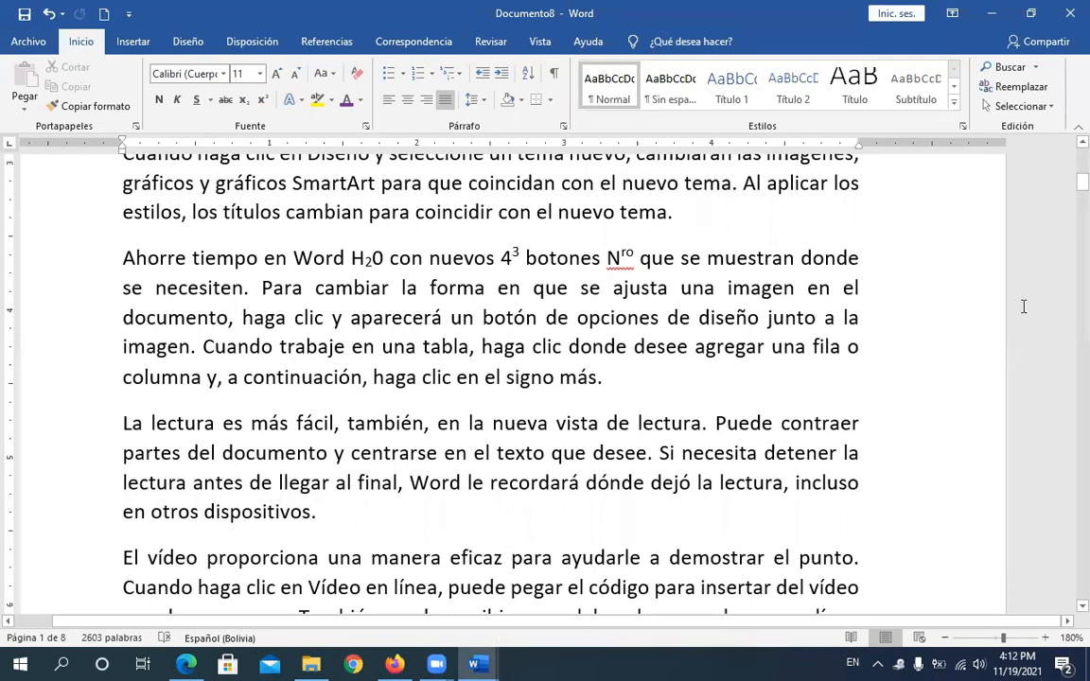
Step: Set the text of the whole document to Times New Roman, size 12
{"action": "left_click_drag", "start_coordinate": [1076, 186], "coordinate": [1074, 164]}
{"action": "left_click", "coordinate": [828, 442]}
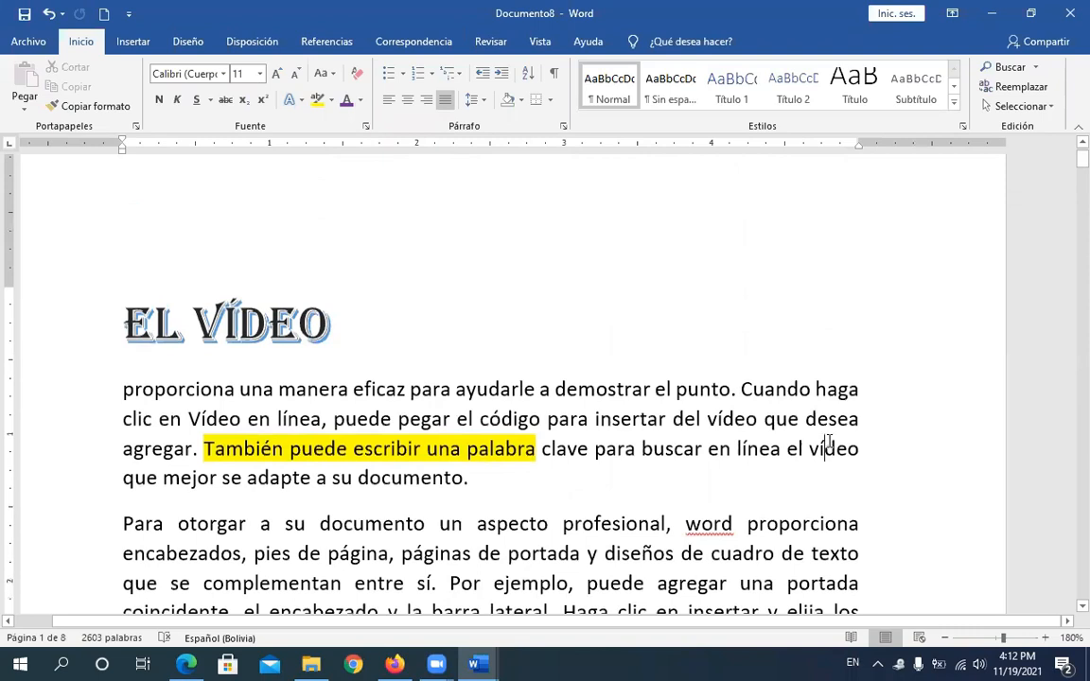
{"action": "left_click_drag", "start_coordinate": [1072, 234], "coordinate": [1073, 161]}
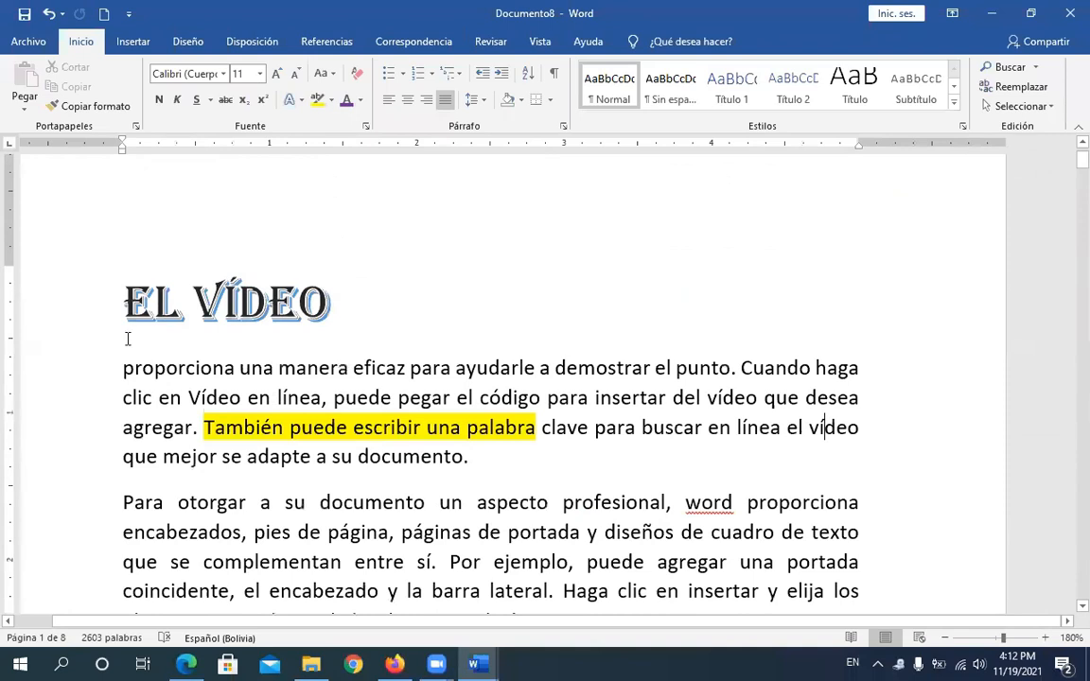
{"action": "left_click_drag", "start_coordinate": [692, 662], "coordinate": [1070, 379]}
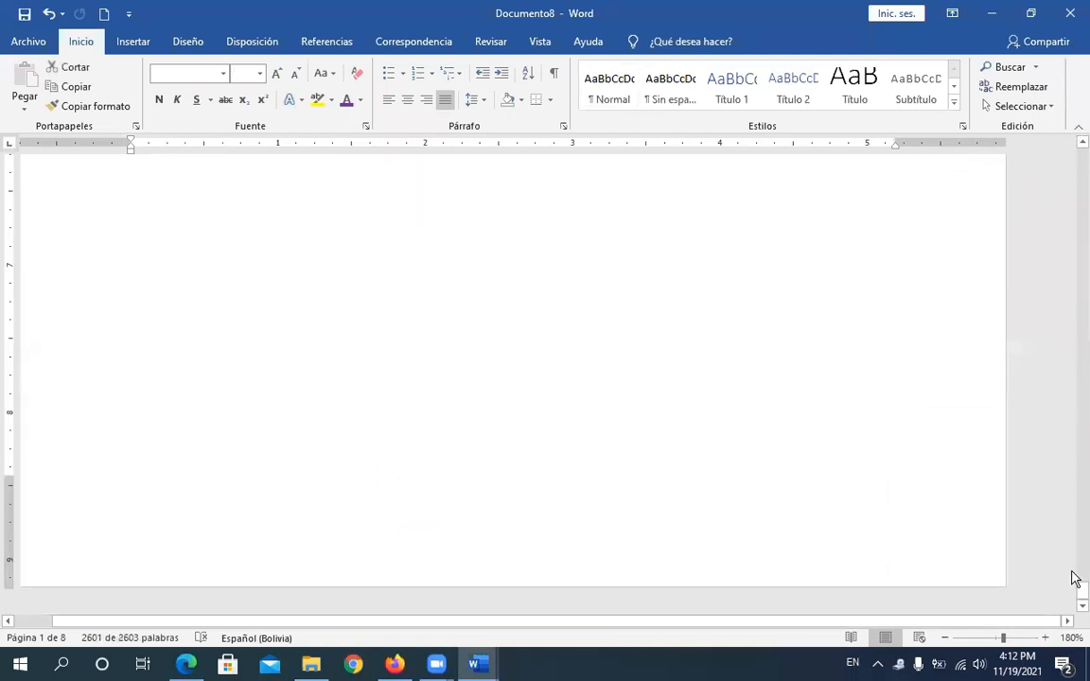
{"action": "left_click_drag", "start_coordinate": [1083, 590], "coordinate": [1073, 216]}
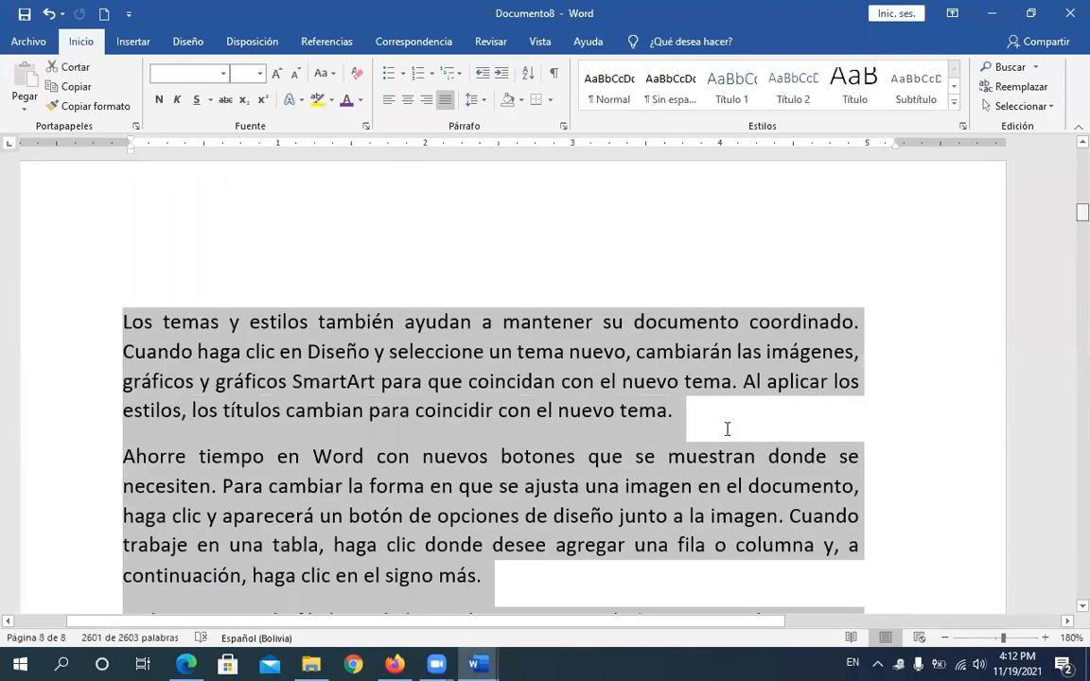
{"action": "left_click", "coordinate": [726, 429]}
{"action": "key", "text": "ctrl+a"}
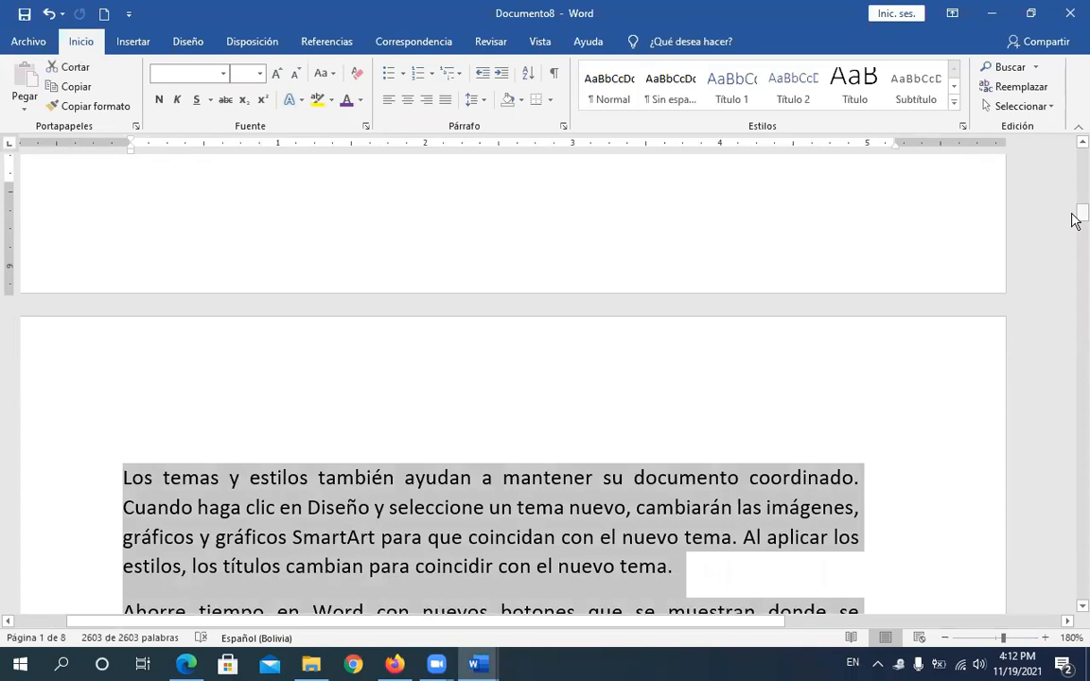
{"action": "left_click_drag", "start_coordinate": [1078, 215], "coordinate": [1075, 183]}
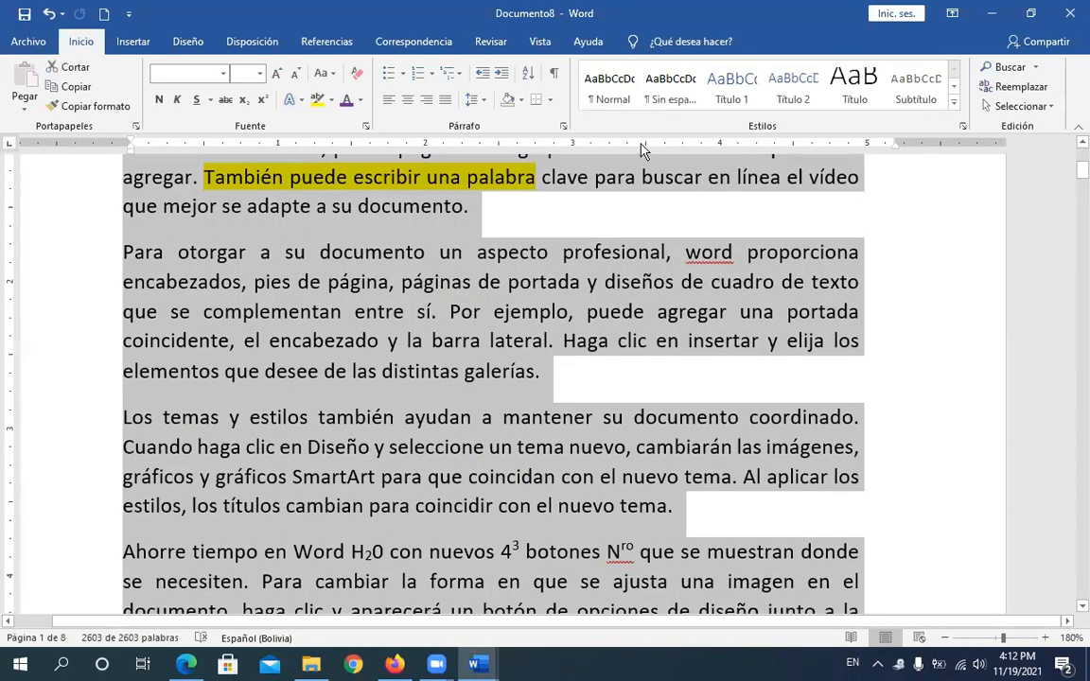
{"action": "left_click", "coordinate": [224, 74]}
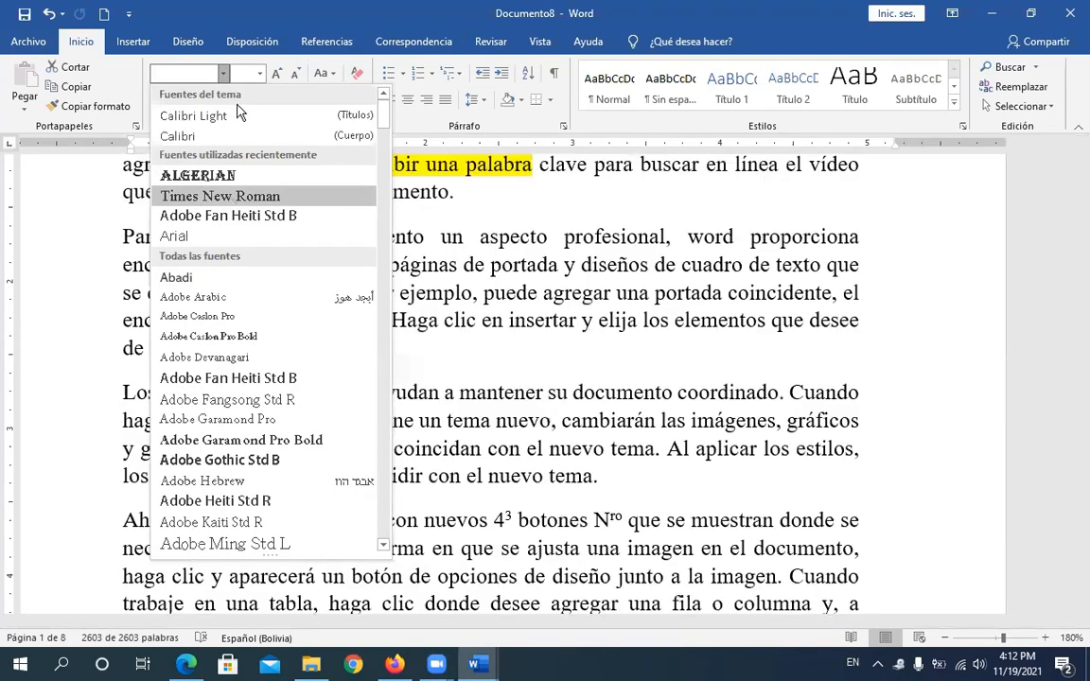
{"action": "key", "text": "Escape"}
{"action": "type", "text": "12"}
{"action": "key", "text": "Return"}
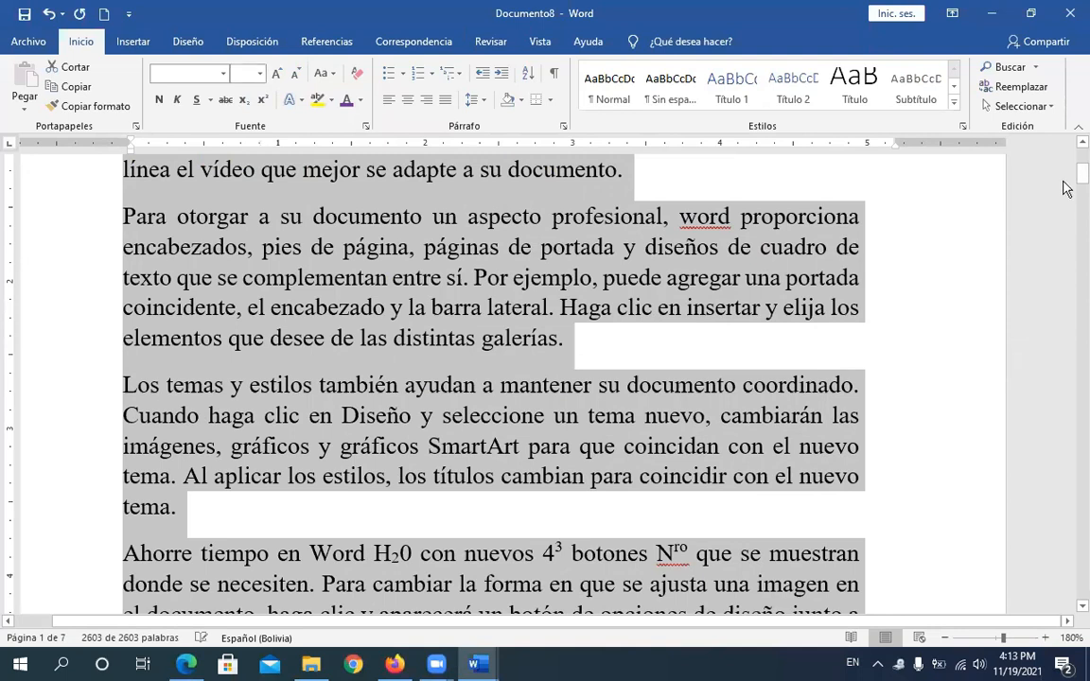
Step: Remove the yellow highlighting from "También puede escribir una palabra" in the first body paragraph
{"action": "left_click_drag", "start_coordinate": [1076, 182], "coordinate": [752, 362]}
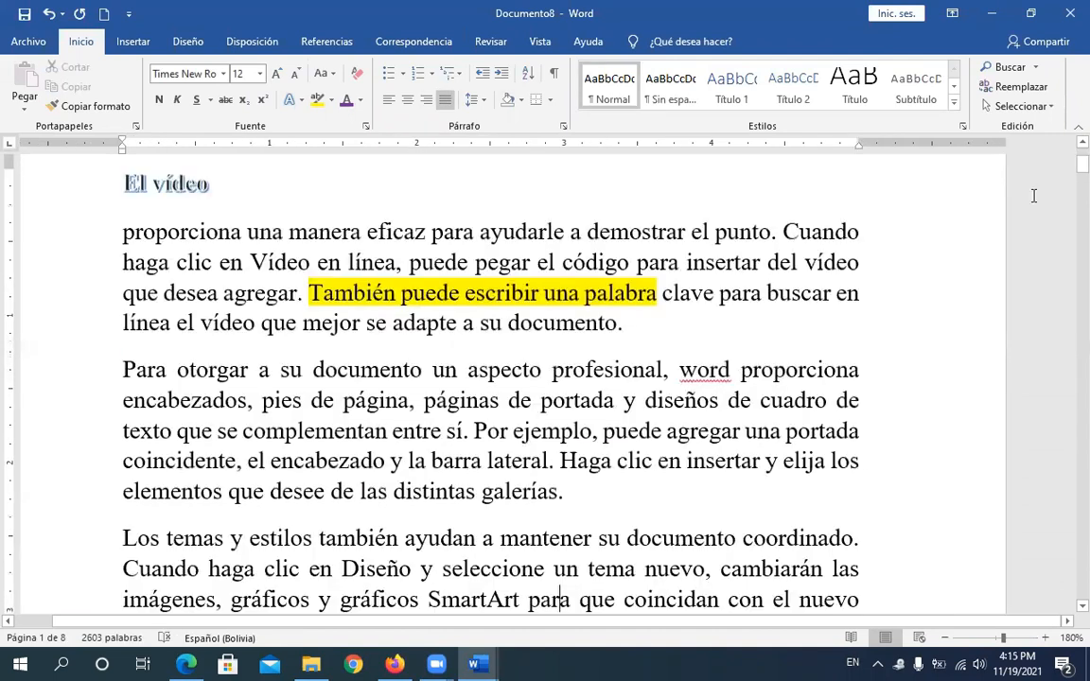
{"action": "left_click_drag", "start_coordinate": [1075, 163], "coordinate": [1076, 168]}
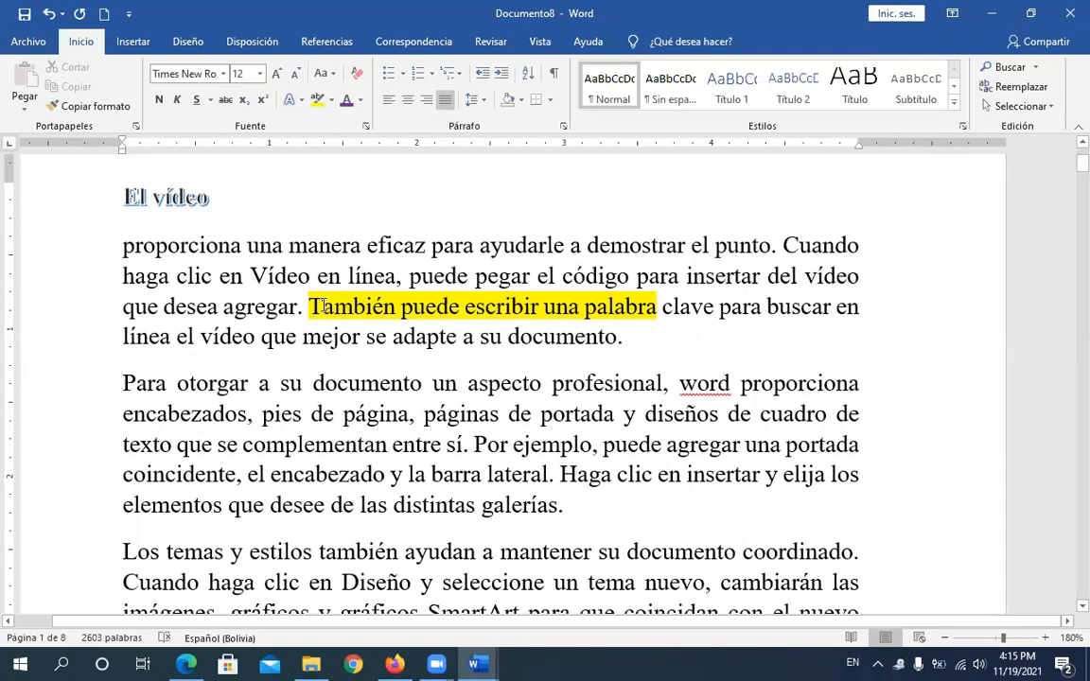
{"action": "left_click_drag", "start_coordinate": [311, 305], "coordinate": [657, 307]}
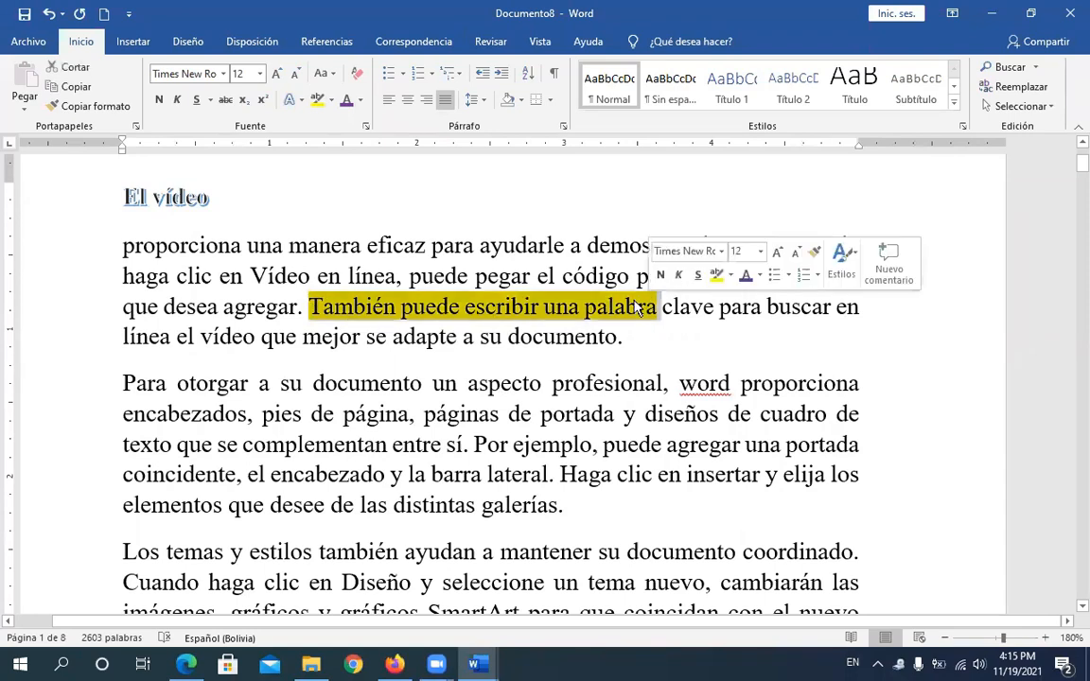
{"action": "left_click", "coordinate": [331, 99]}
{"action": "left_click", "coordinate": [352, 196]}
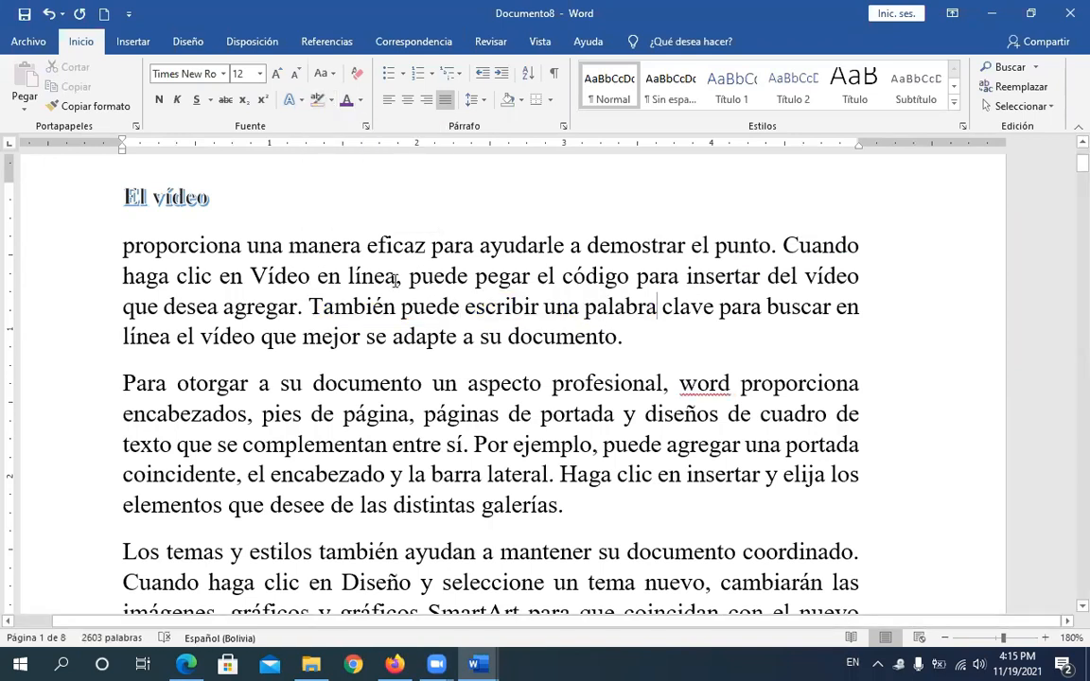
Step: Indent the first body paragraph, starting "proporciona una manera eficaz", by 1" on both the left and the right
{"action": "triple_click", "coordinate": [394, 286]}
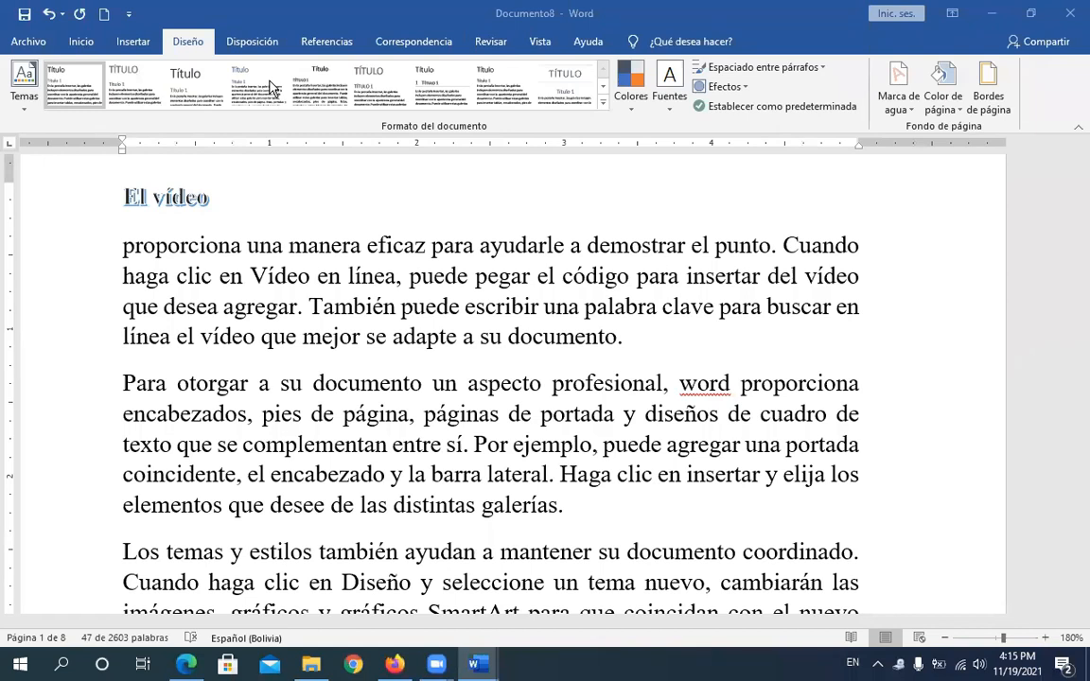
{"action": "left_click", "coordinate": [252, 41]}
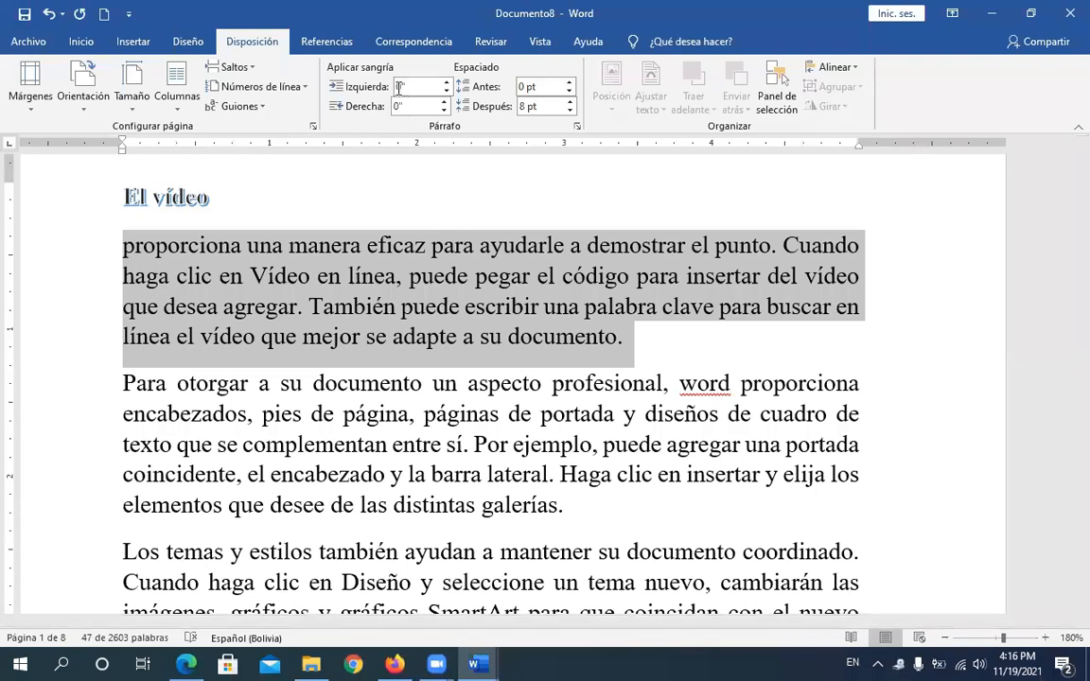
{"action": "left_click", "coordinate": [399, 87]}
{"action": "type", "text": "1"}
{"action": "type", "text": "1"}
{"action": "key", "text": "Return"}
{"action": "key", "text": "Tab"}
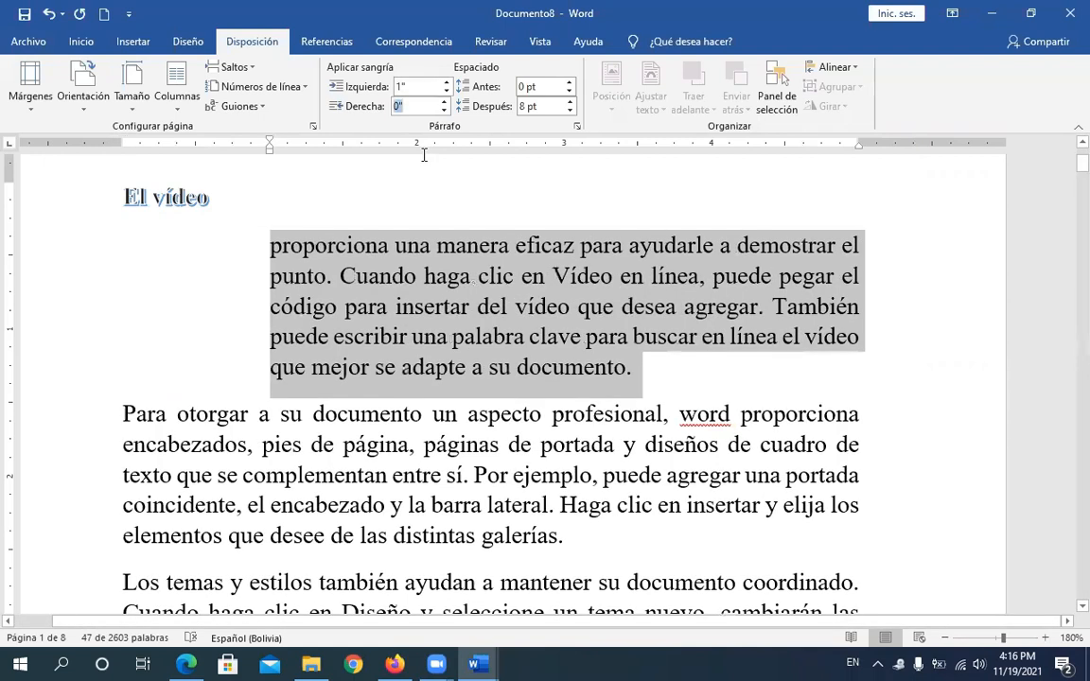
{"action": "key", "text": "Return"}
{"action": "type", "text": "1"}
{"action": "key", "text": "Return"}
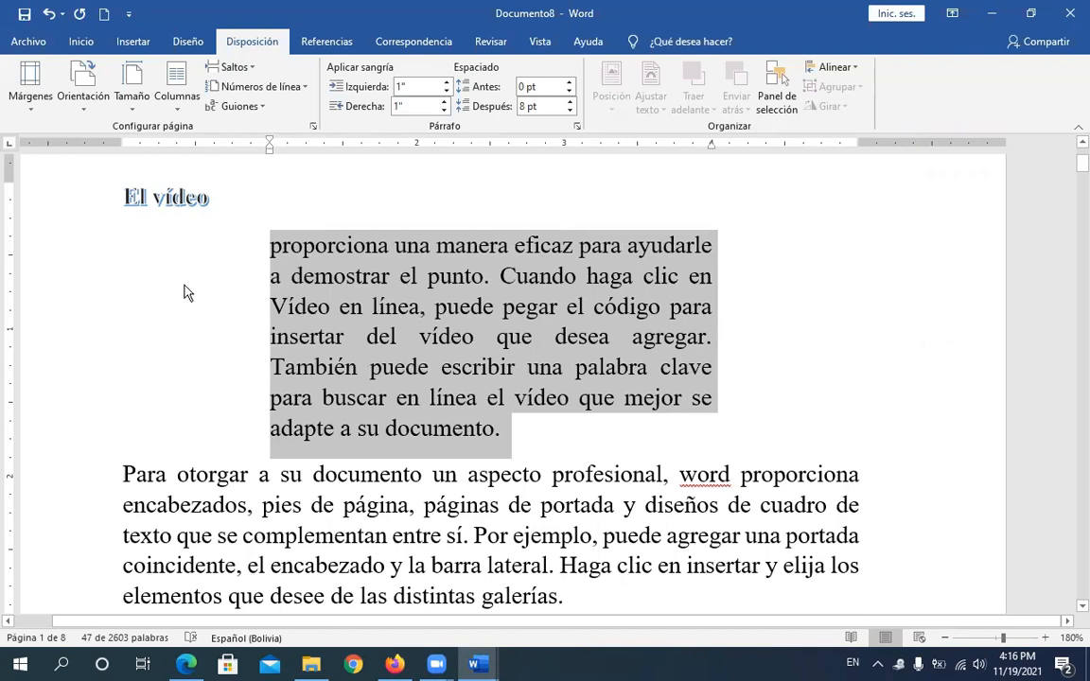
Step: Reduce the left indent of the first body paragraph to 0.5"
{"action": "left_click", "coordinate": [446, 92]}
{"action": "left_click", "coordinate": [446, 92]}
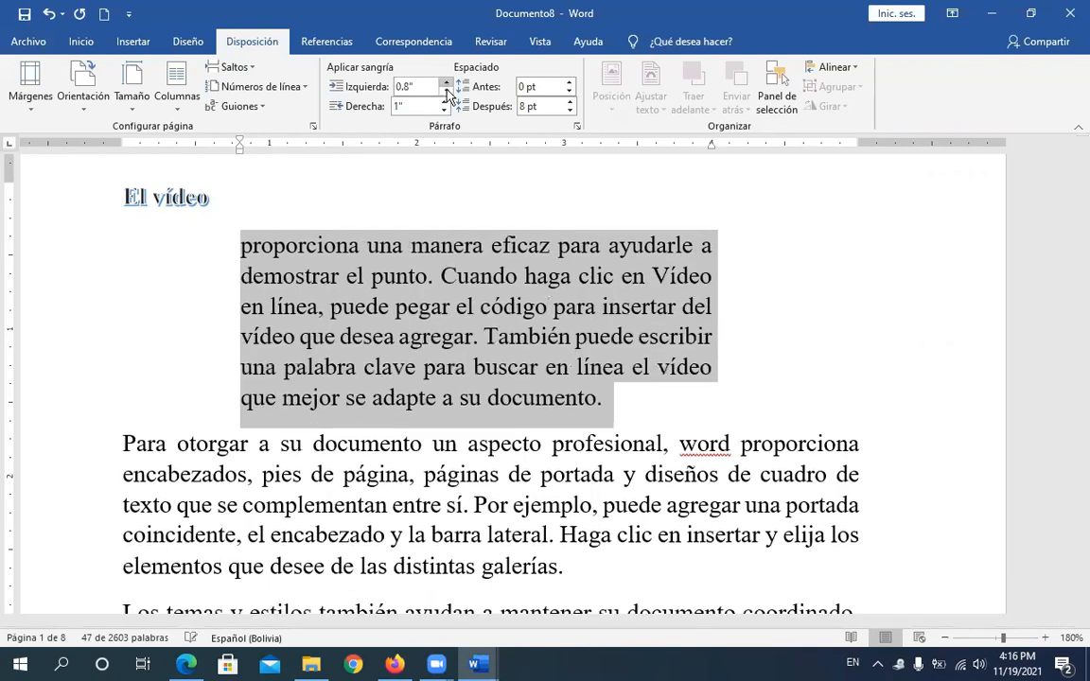
{"action": "left_click", "coordinate": [446, 91]}
{"action": "left_click", "coordinate": [446, 85]}
{"action": "left_click", "coordinate": [446, 84]}
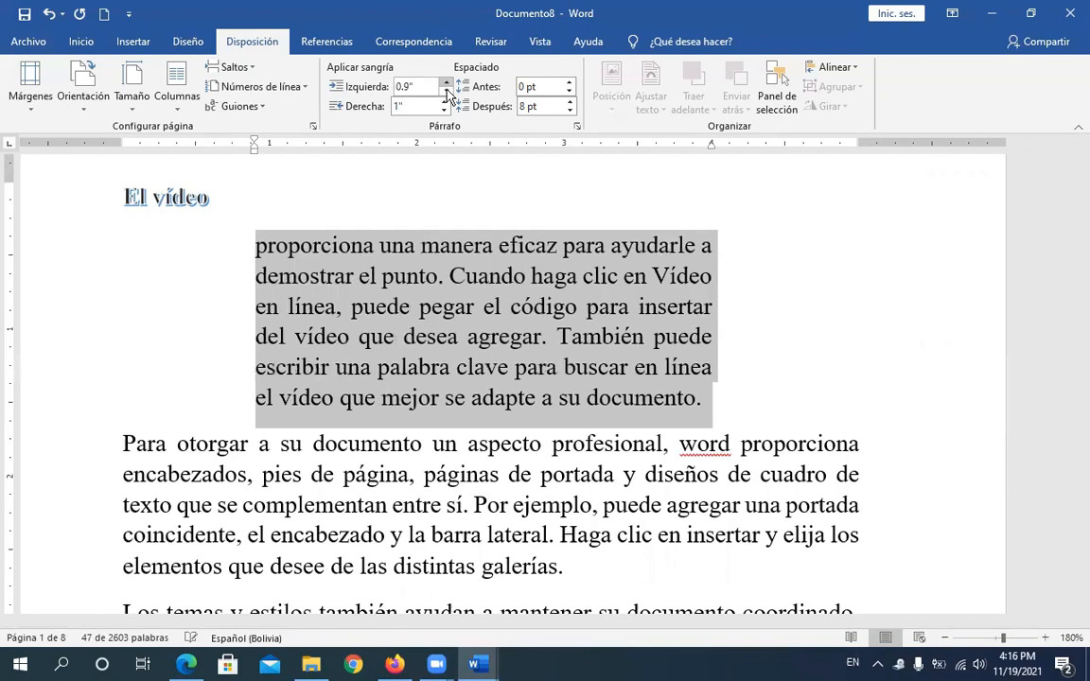
{"action": "left_click", "coordinate": [446, 92]}
{"action": "left_click", "coordinate": [446, 92]}
{"action": "left_click", "coordinate": [445, 92]}
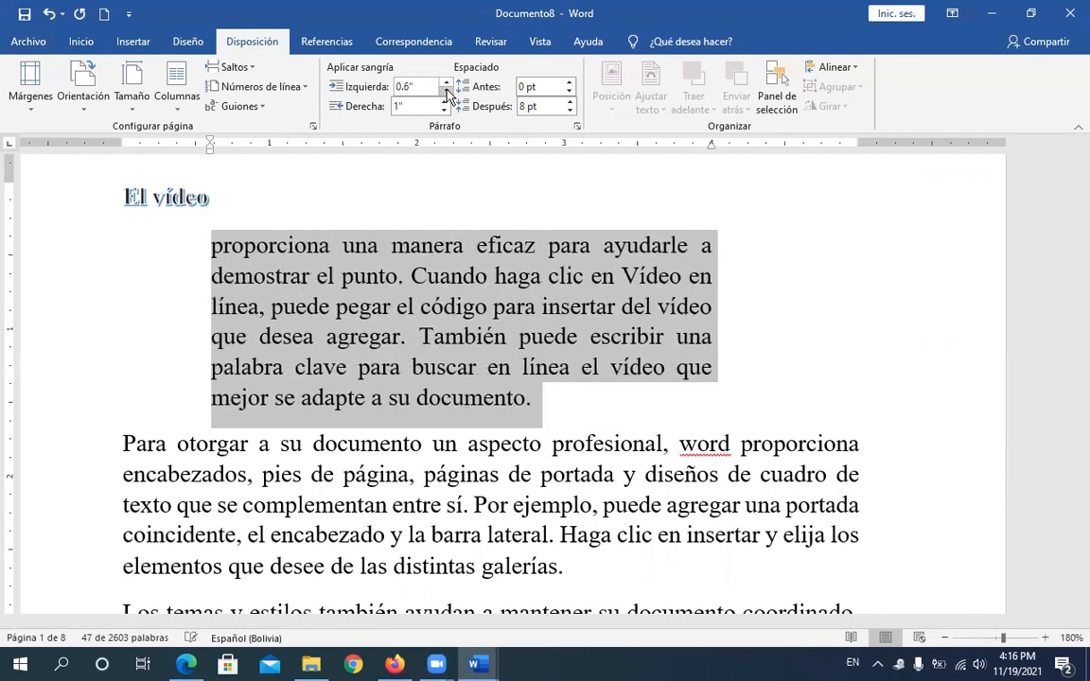
{"action": "left_click", "coordinate": [446, 92]}
Step: Set the right indent of the first body paragraph to 0.5"
{"action": "left_click", "coordinate": [444, 101]}
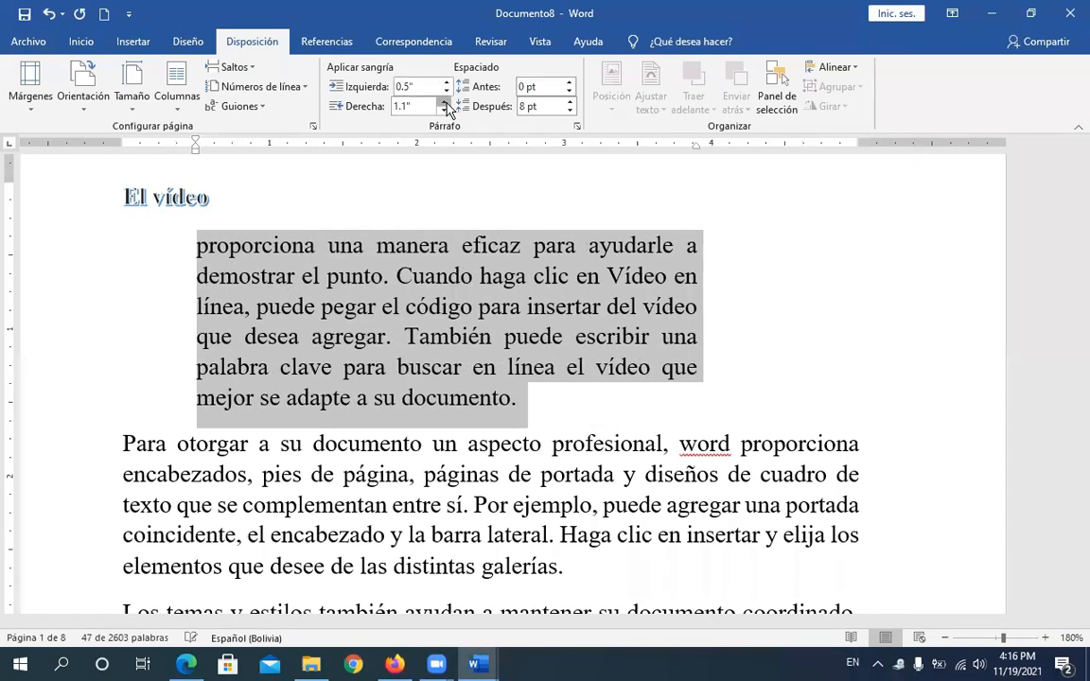
{"action": "left_click", "coordinate": [444, 111]}
{"action": "left_click", "coordinate": [445, 111]}
{"action": "left_click", "coordinate": [445, 111]}
{"action": "left_click", "coordinate": [445, 111]}
{"action": "left_click", "coordinate": [446, 111]}
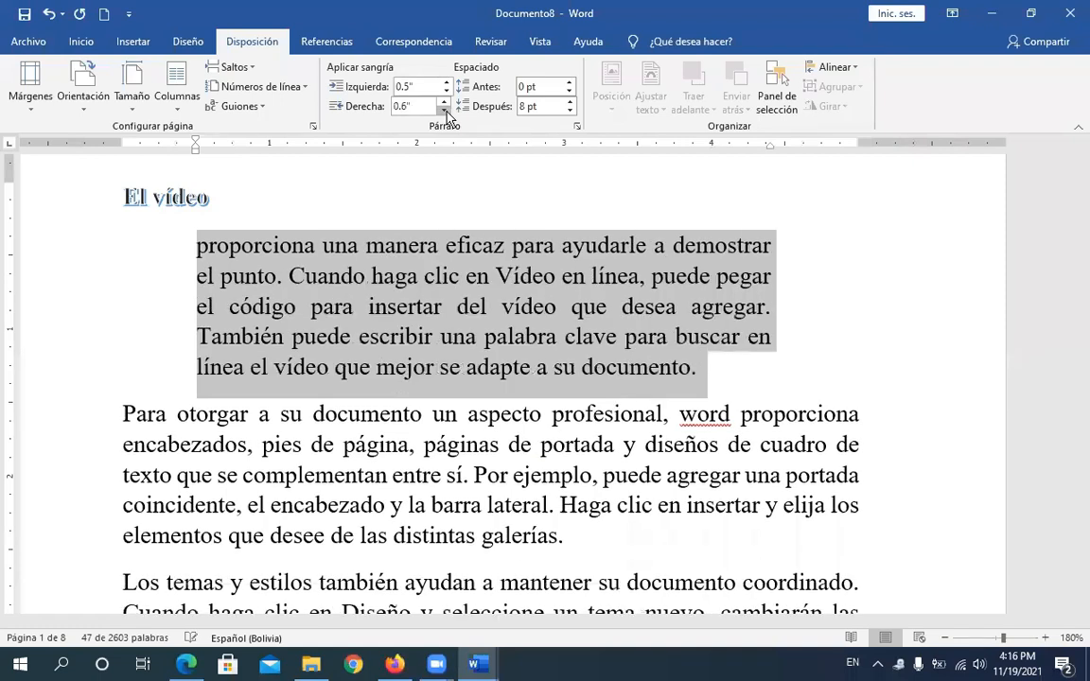
{"action": "left_click", "coordinate": [444, 110]}
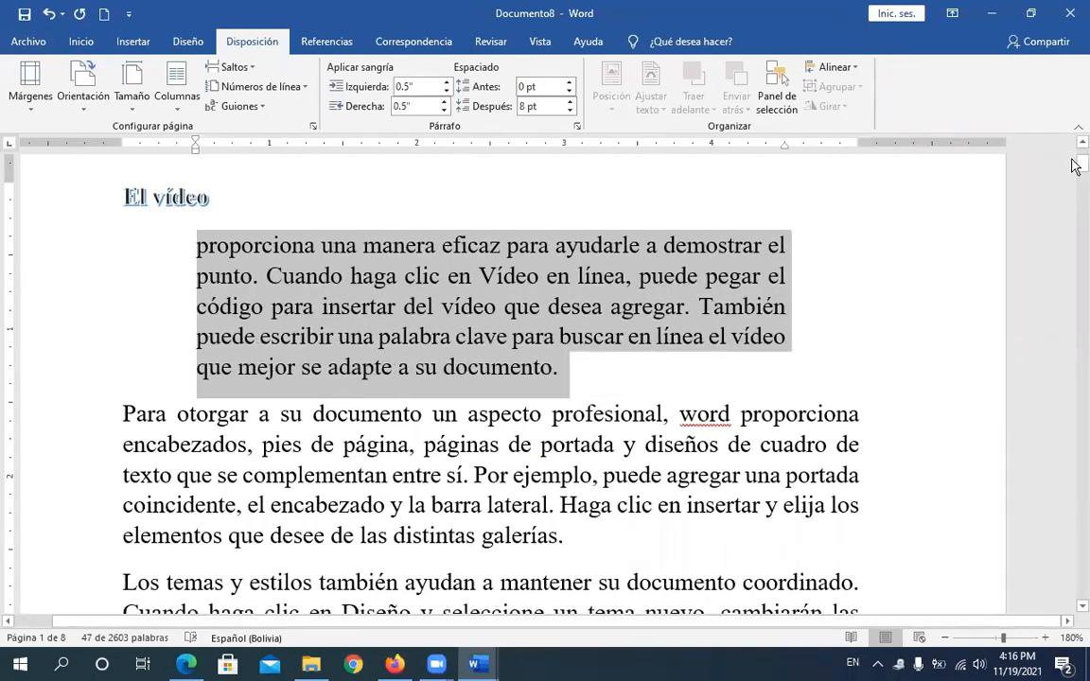
Step: Indent the second and third body paragraphs, from "Para otorgar" through "el nuevo tema.", by 0.2" on both the left and the right
{"action": "scroll", "coordinate": [713, 193], "scroll_direction": "down", "scroll_amount": 2}
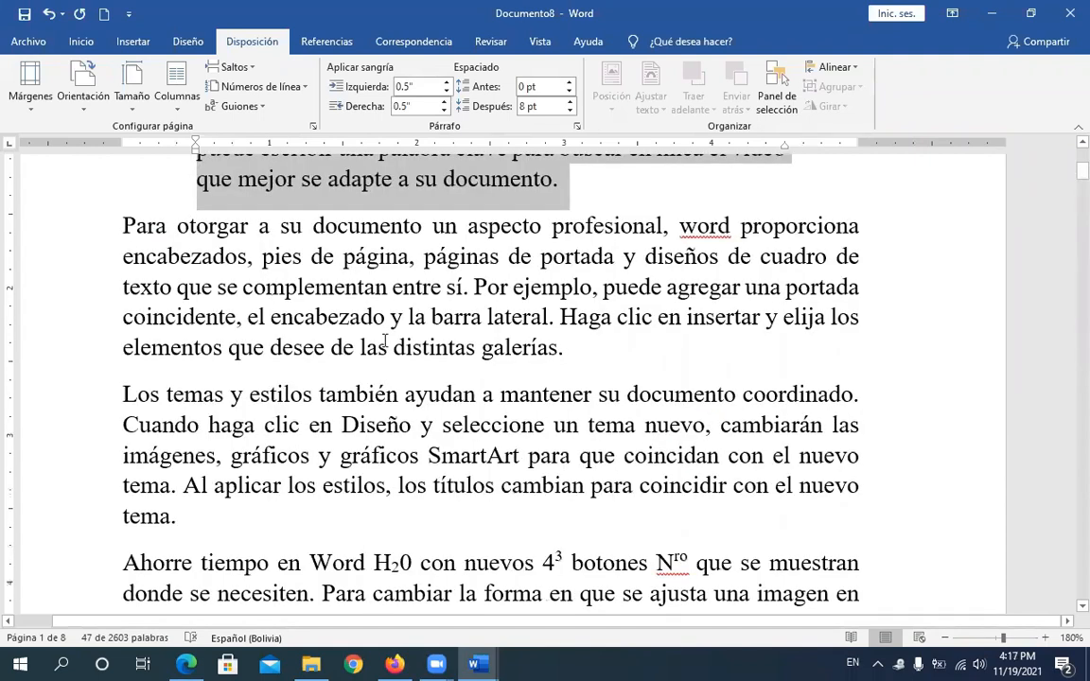
{"action": "left_click", "coordinate": [419, 469], "text": "shift"}
{"action": "left_click", "coordinate": [282, 518], "text": "shift"}
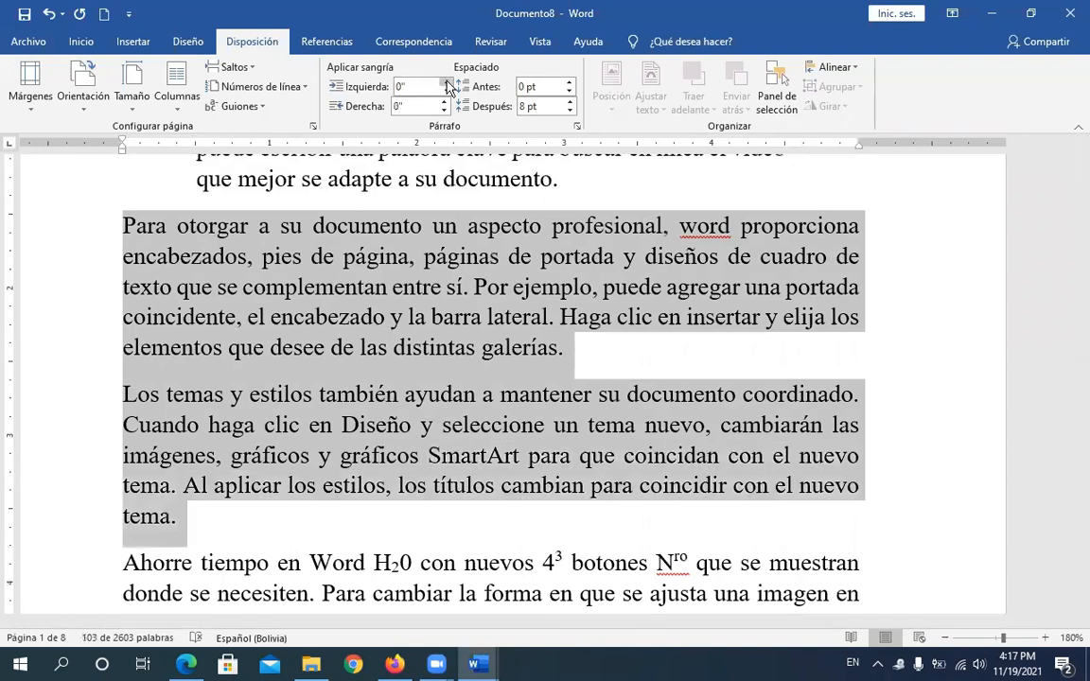
{"action": "double_click", "coordinate": [448, 85]}
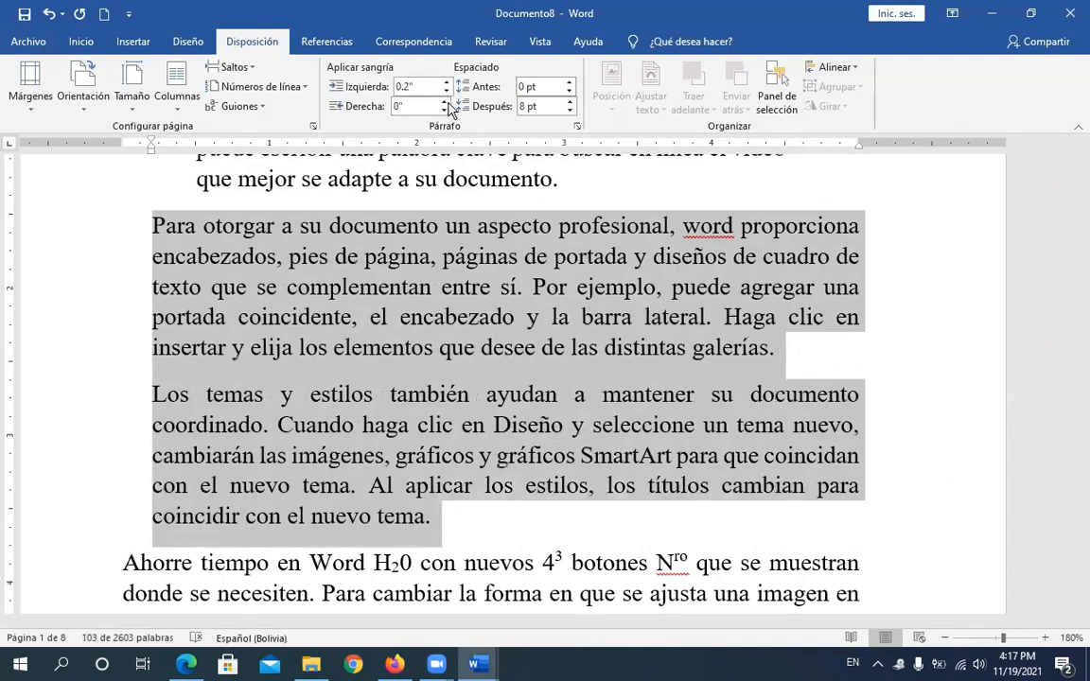
{"action": "double_click", "coordinate": [446, 102]}
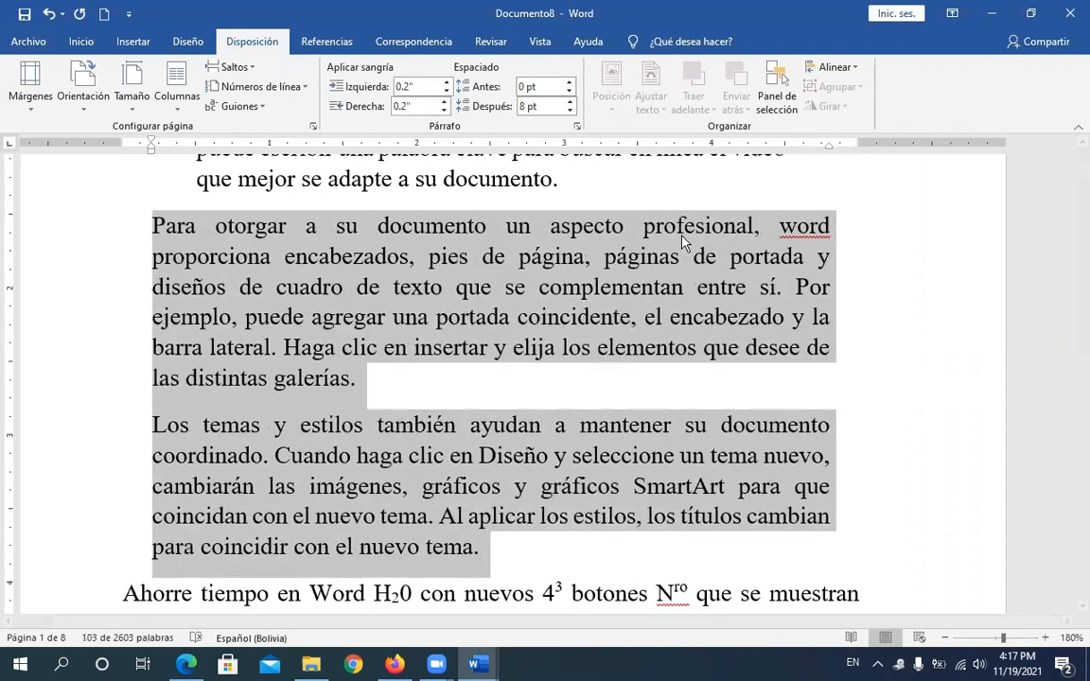
{"action": "left_click", "coordinate": [1073, 314]}
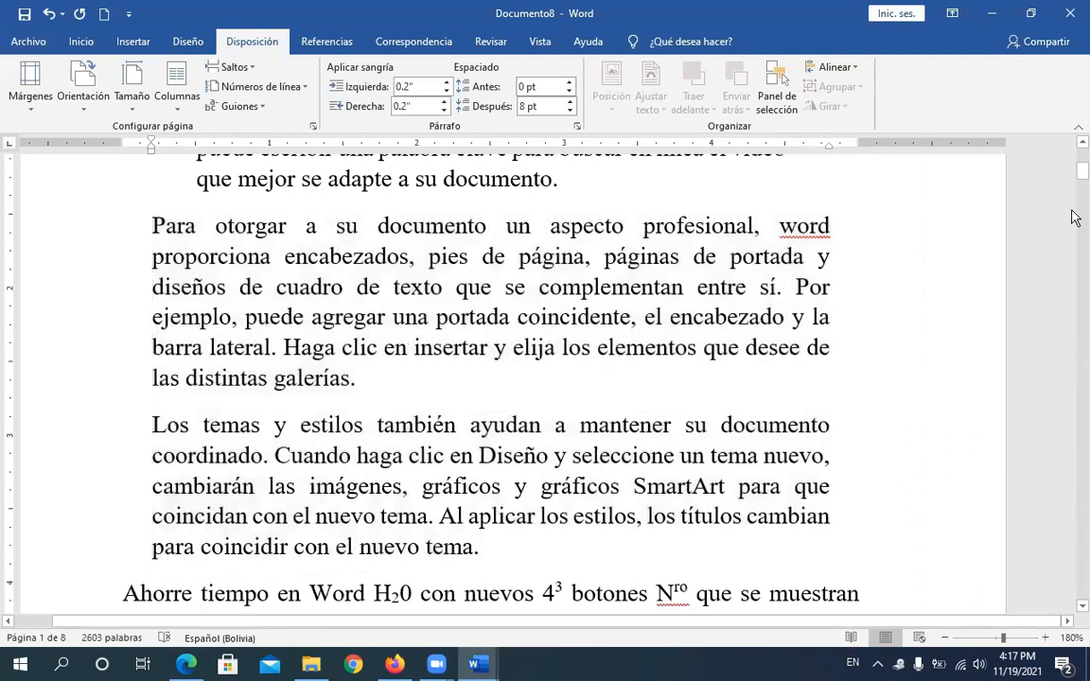
Step: Give the paragraph starting "Ahorre tiempo en Word H20" a special first-line indent in its paragraph settings
{"action": "left_click_drag", "start_coordinate": [1077, 172], "coordinate": [1076, 163]}
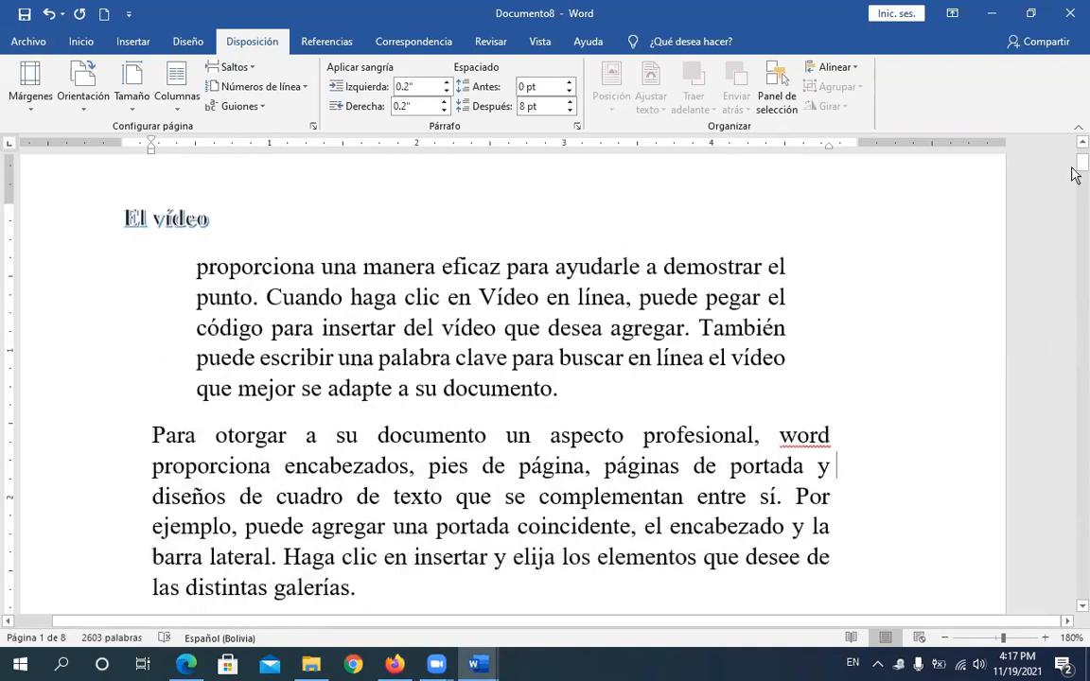
{"action": "left_click_drag", "start_coordinate": [1075, 168], "coordinate": [1075, 194]}
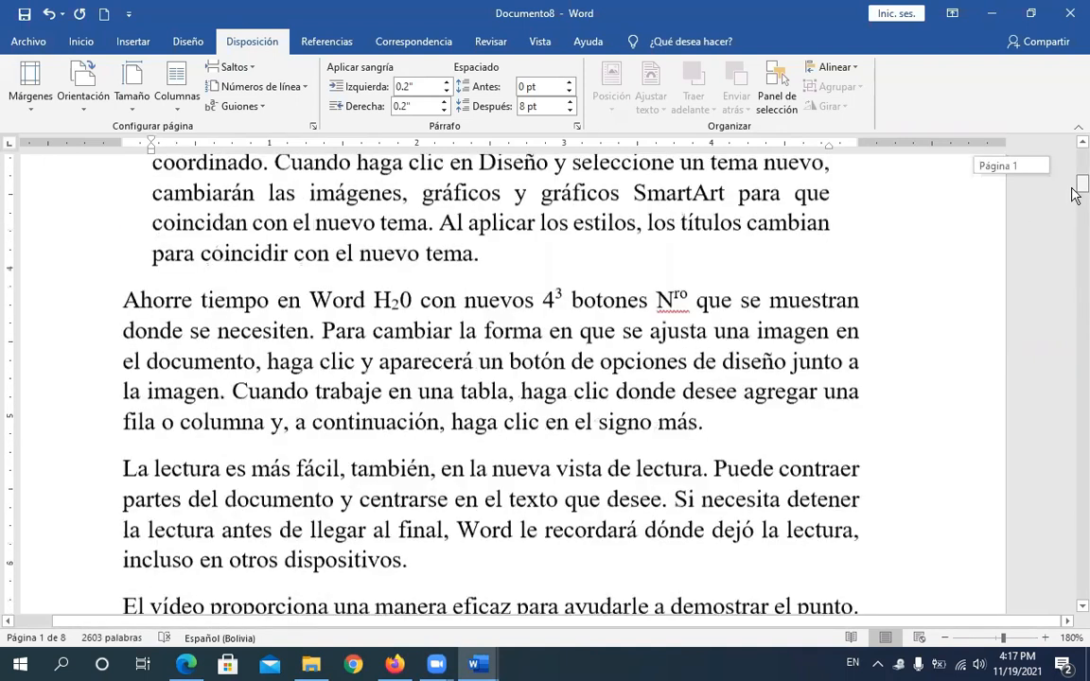
{"action": "scroll", "coordinate": [473, 277], "scroll_direction": "down", "scroll_amount": 1}
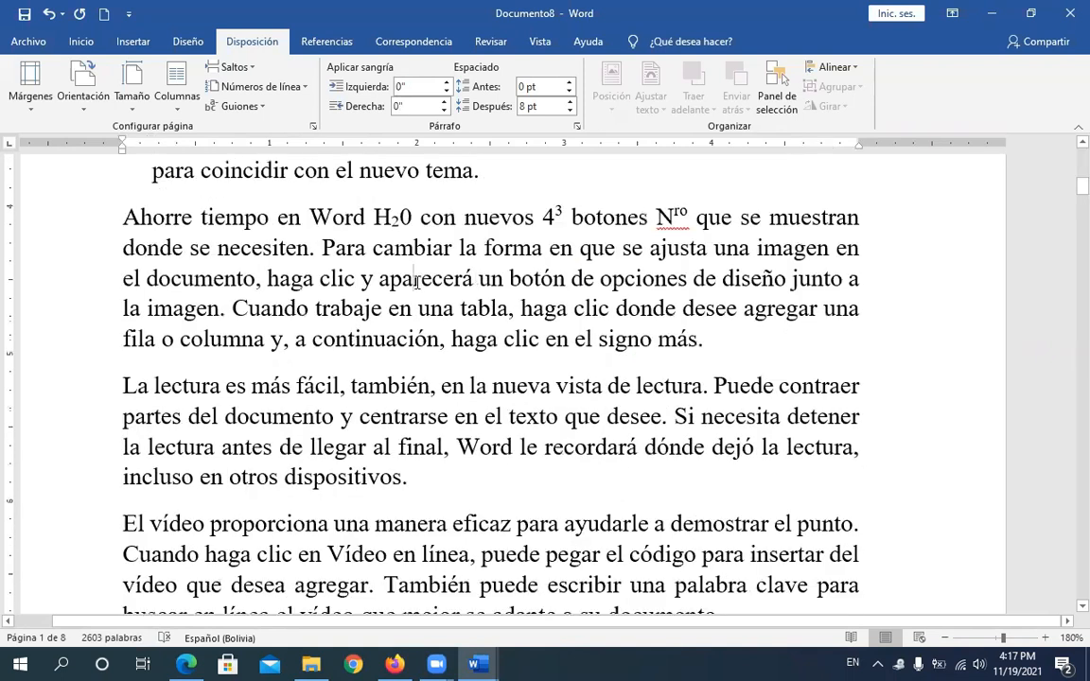
{"action": "triple_click", "coordinate": [419, 287]}
{"action": "double_click", "coordinate": [419, 287]}
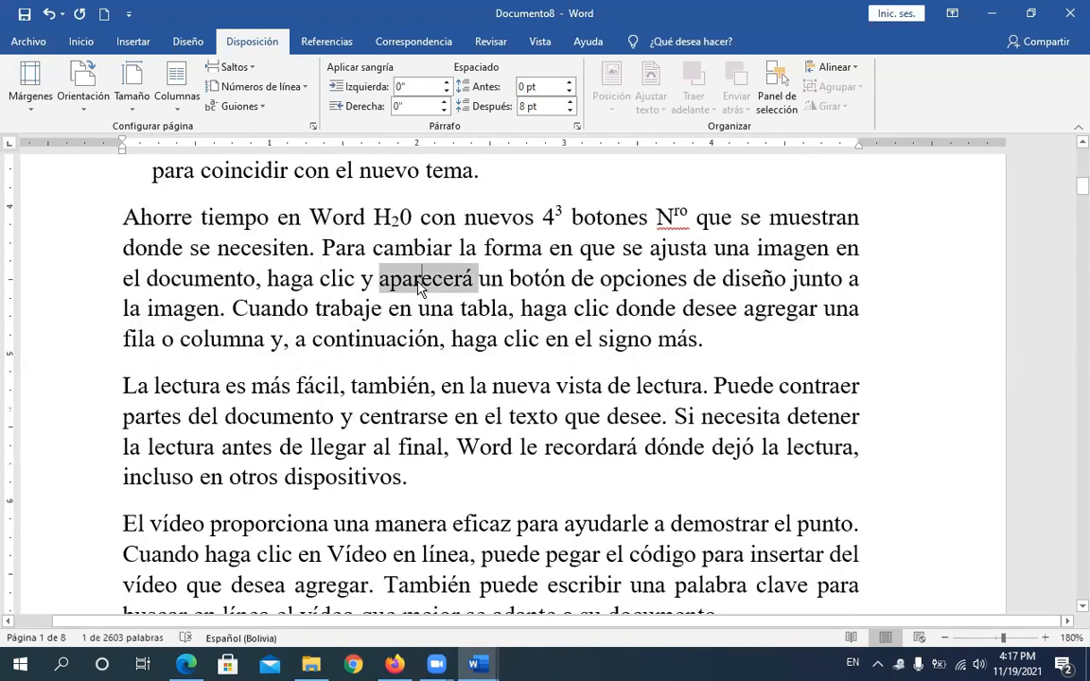
{"action": "triple_click", "coordinate": [417, 283]}
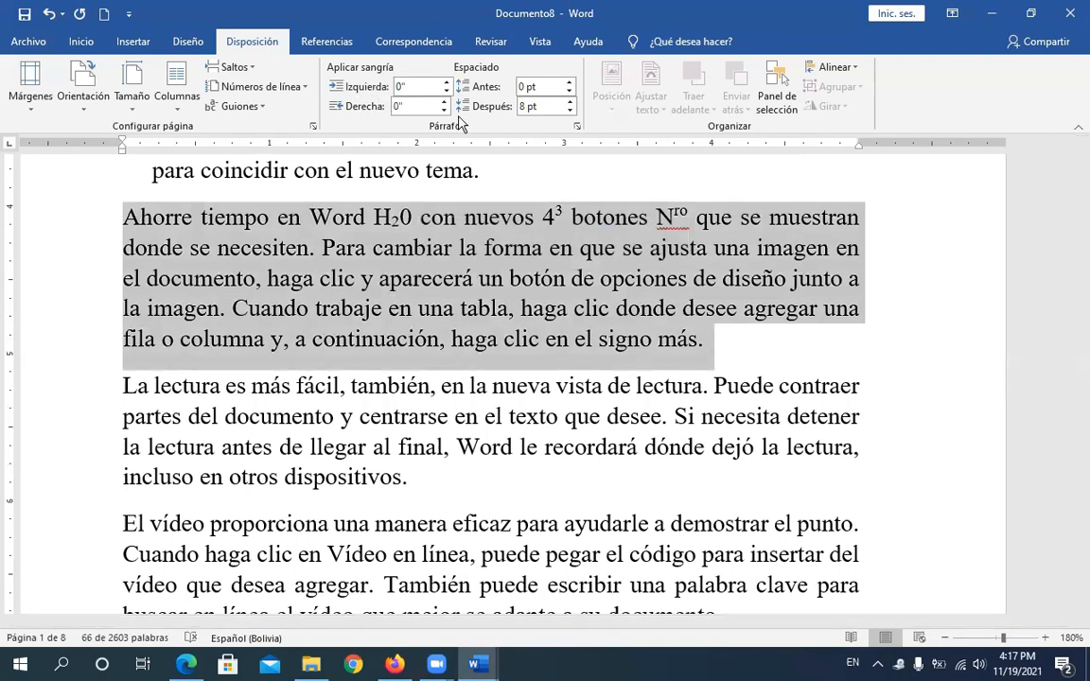
{"action": "left_click", "coordinate": [576, 127]}
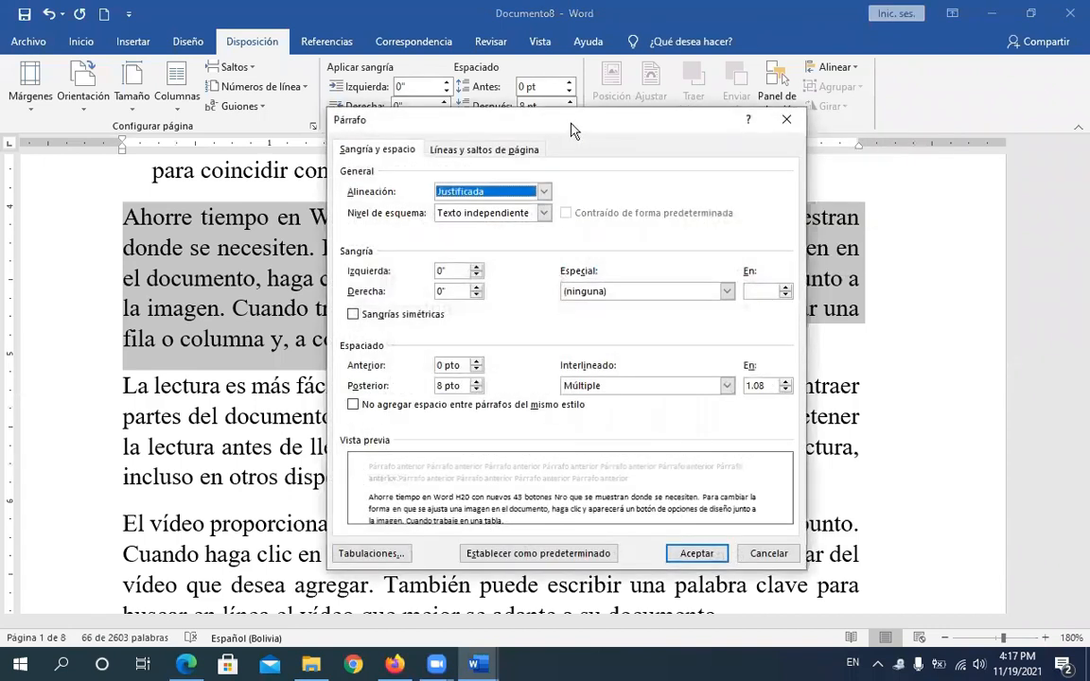
{"action": "left_click_drag", "start_coordinate": [571, 130], "coordinate": [562, 170]}
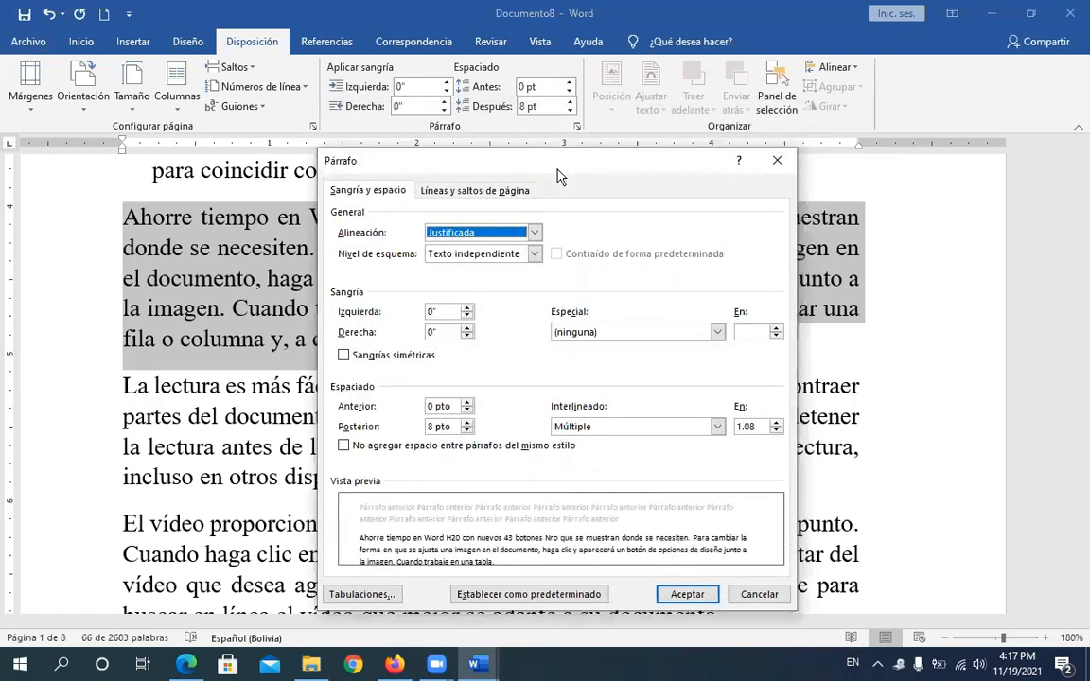
{"action": "left_click", "coordinate": [570, 339]}
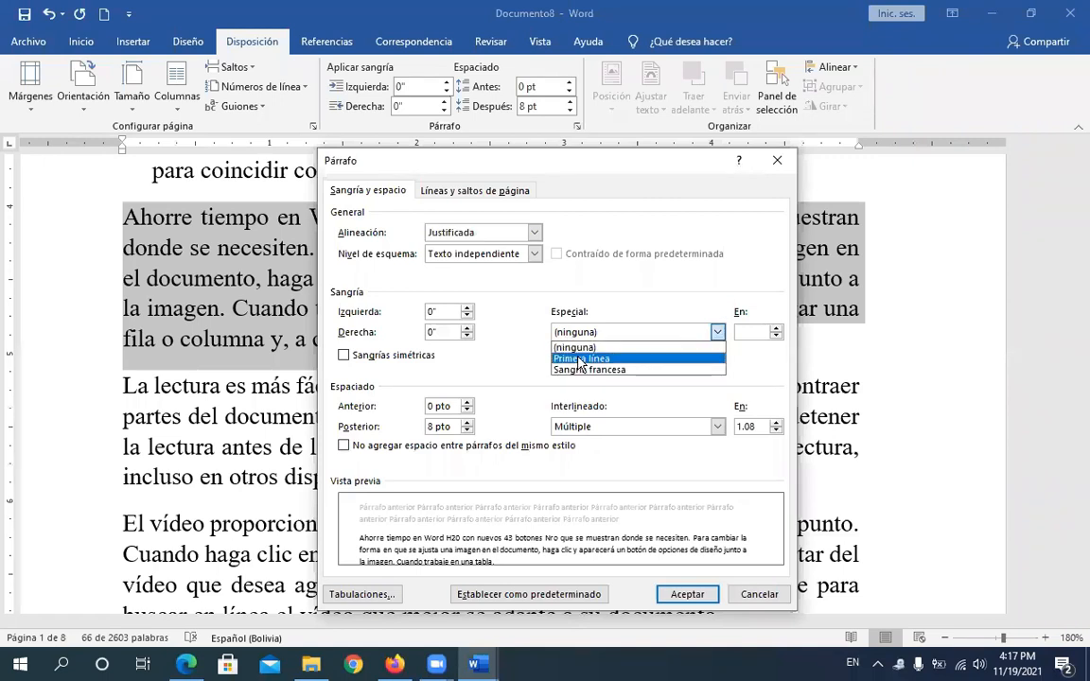
{"action": "left_click", "coordinate": [581, 359]}
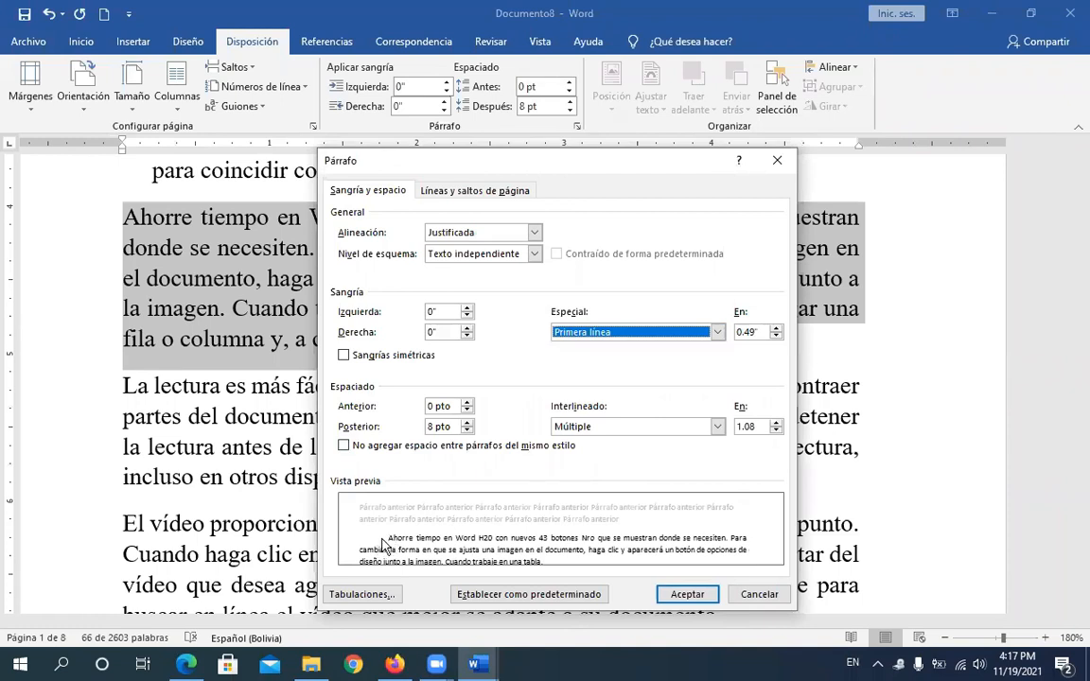
Step: Set the first-line indent of the "Ahorre tiempo en Word H20" paragraph to 0.5" and apply the paragraph settings
{"action": "left_click", "coordinate": [776, 329]}
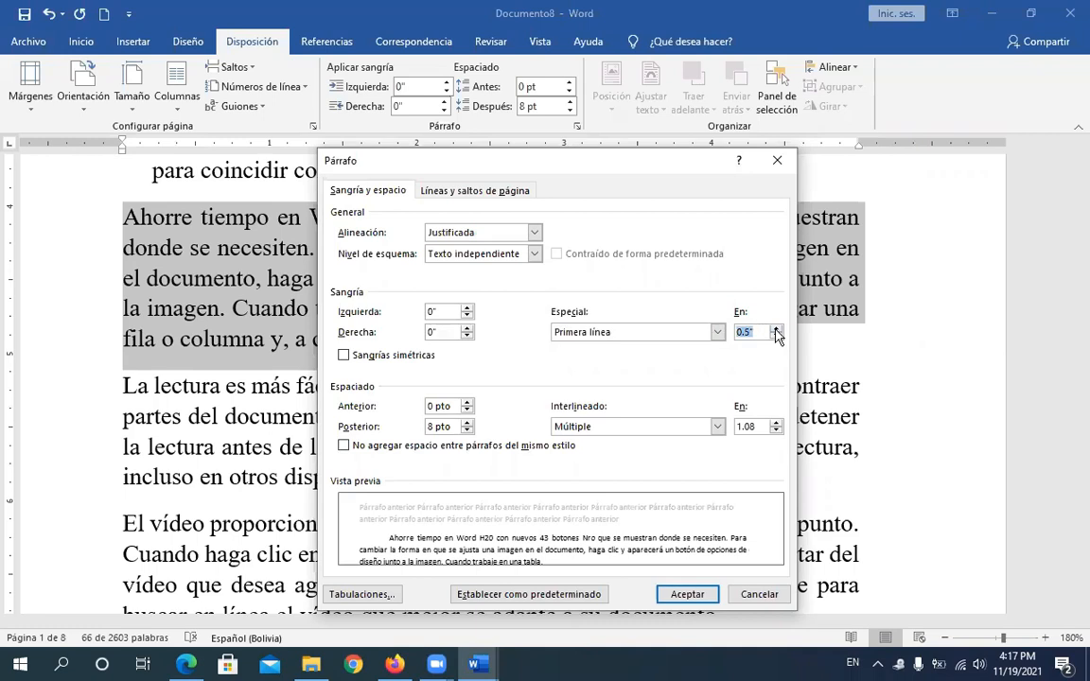
{"action": "left_click", "coordinate": [775, 328]}
{"action": "left_click", "coordinate": [776, 328]}
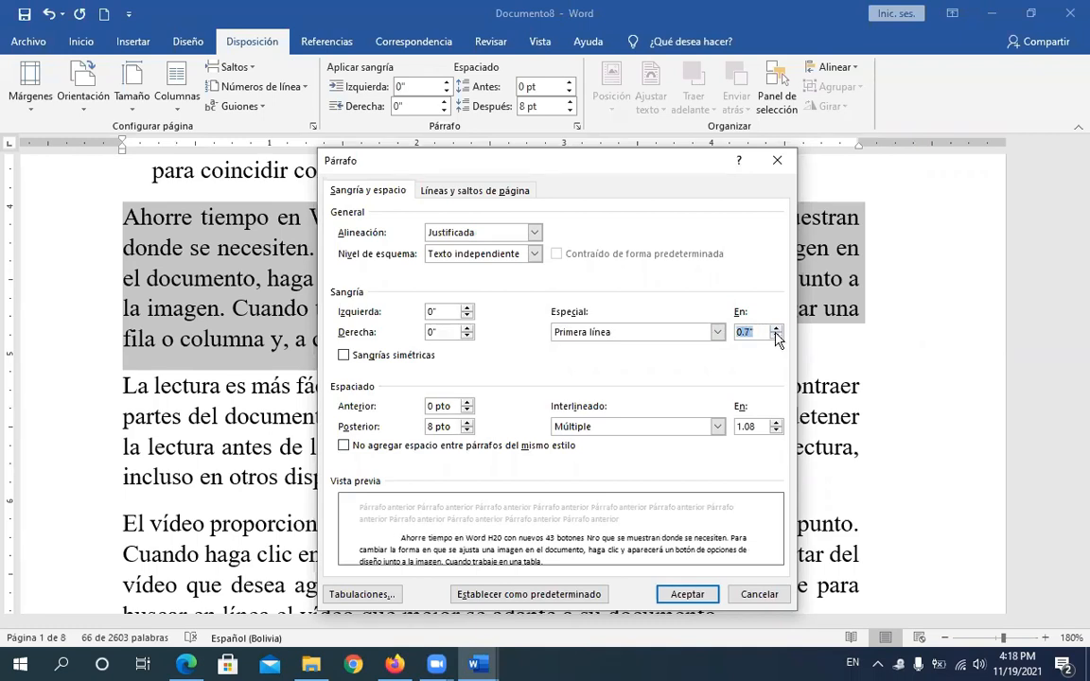
{"action": "left_click", "coordinate": [776, 338]}
{"action": "left_click", "coordinate": [776, 338]}
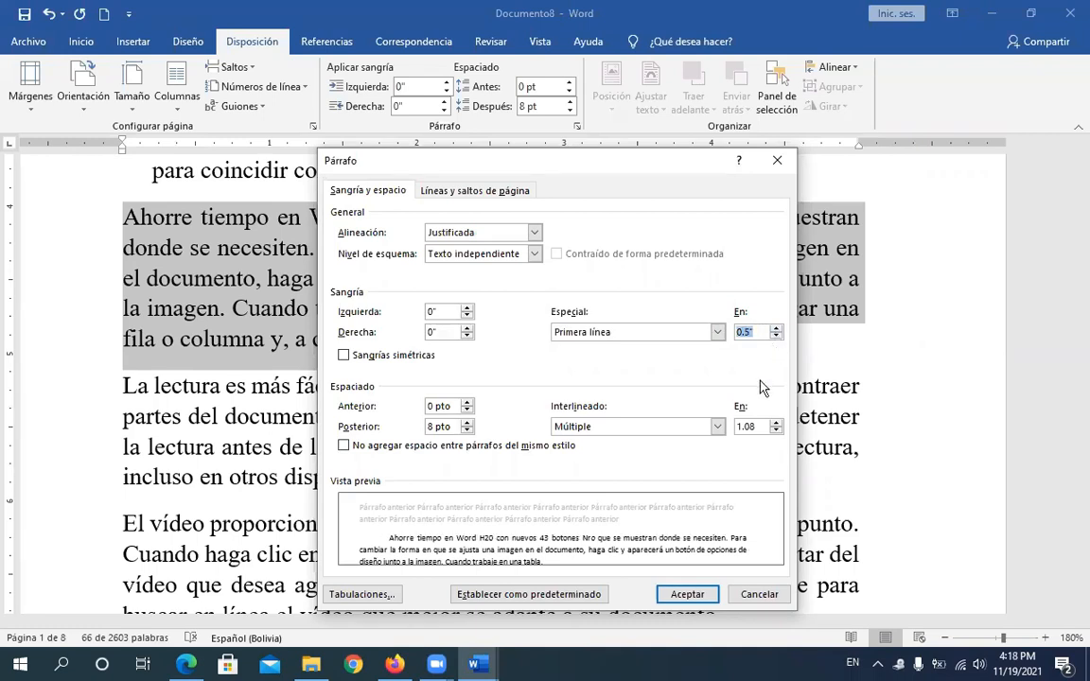
{"action": "left_click", "coordinate": [743, 331]}
{"action": "left_click", "coordinate": [694, 593]}
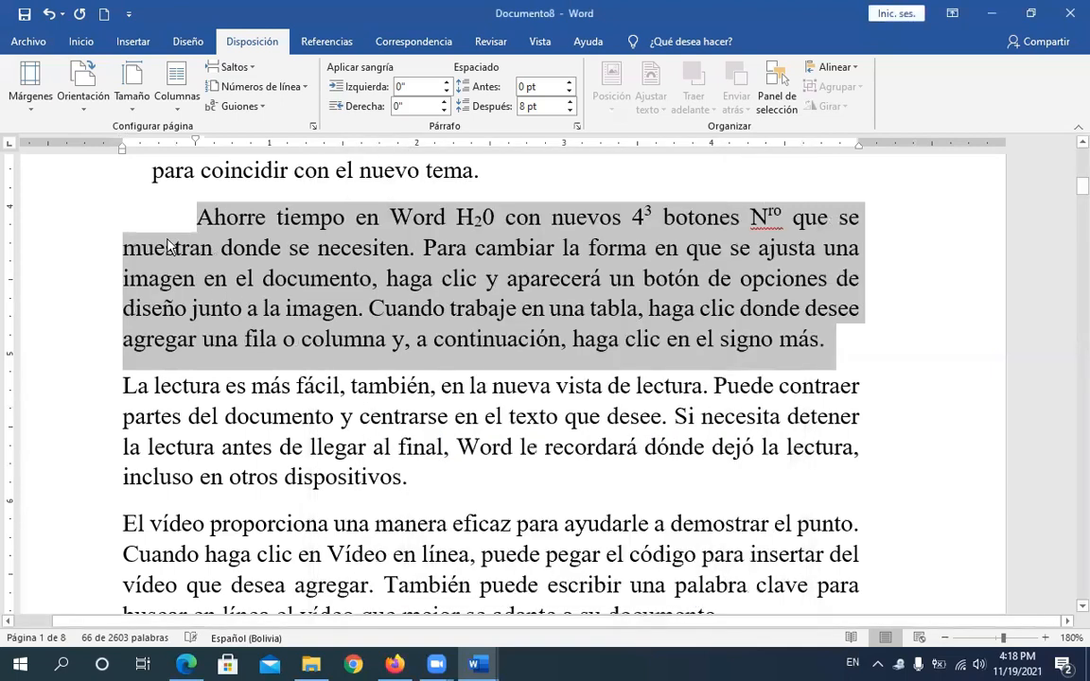
{"action": "left_click", "coordinate": [182, 231]}
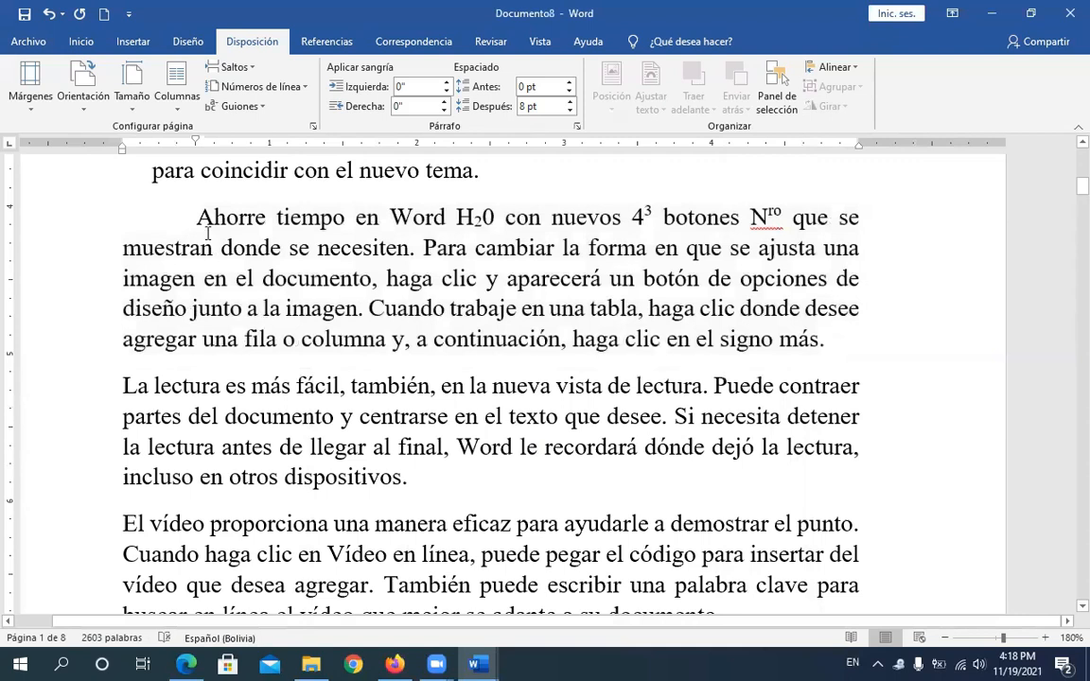
Step: Apply a 0.49" first-line indent to the three paragraphs from "Ahorre tiempo en Word H20" through "El vídeo proporciona"
{"action": "left_click_drag", "start_coordinate": [197, 220], "coordinate": [858, 591]}
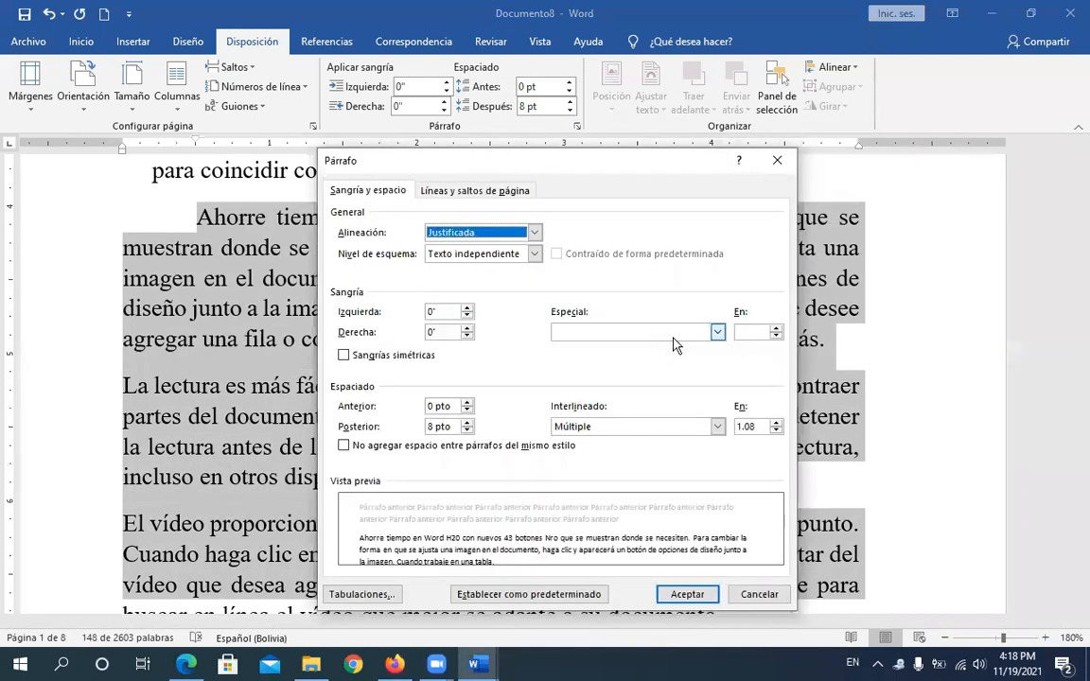
{"action": "left_click", "coordinate": [681, 337]}
{"action": "left_click", "coordinate": [698, 359]}
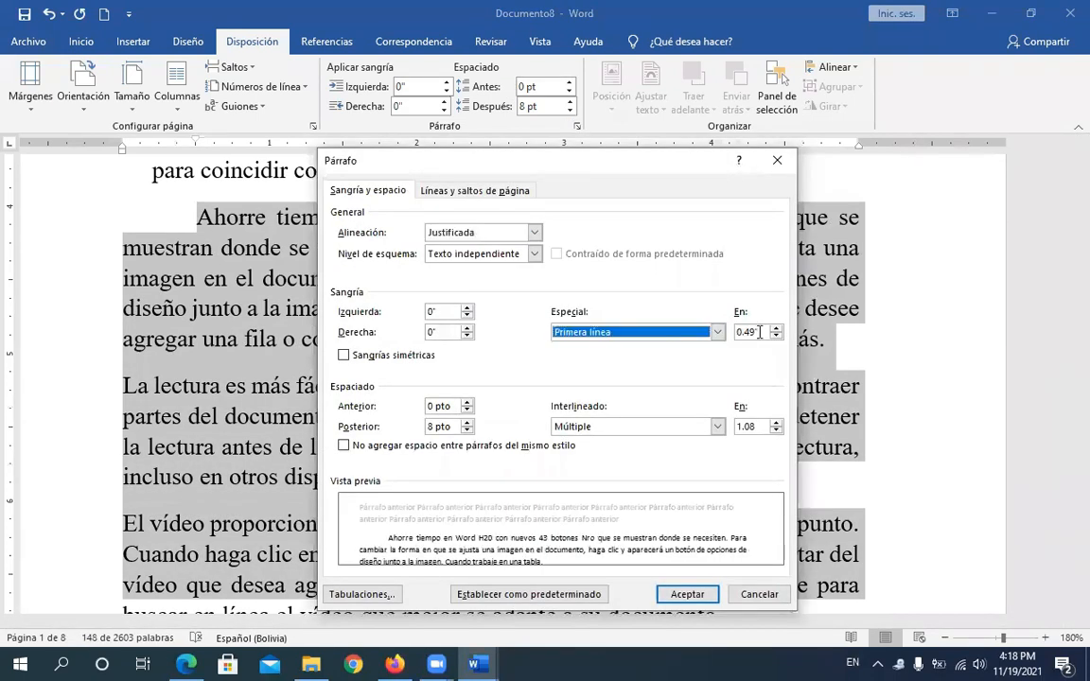
{"action": "left_click", "coordinate": [695, 595]}
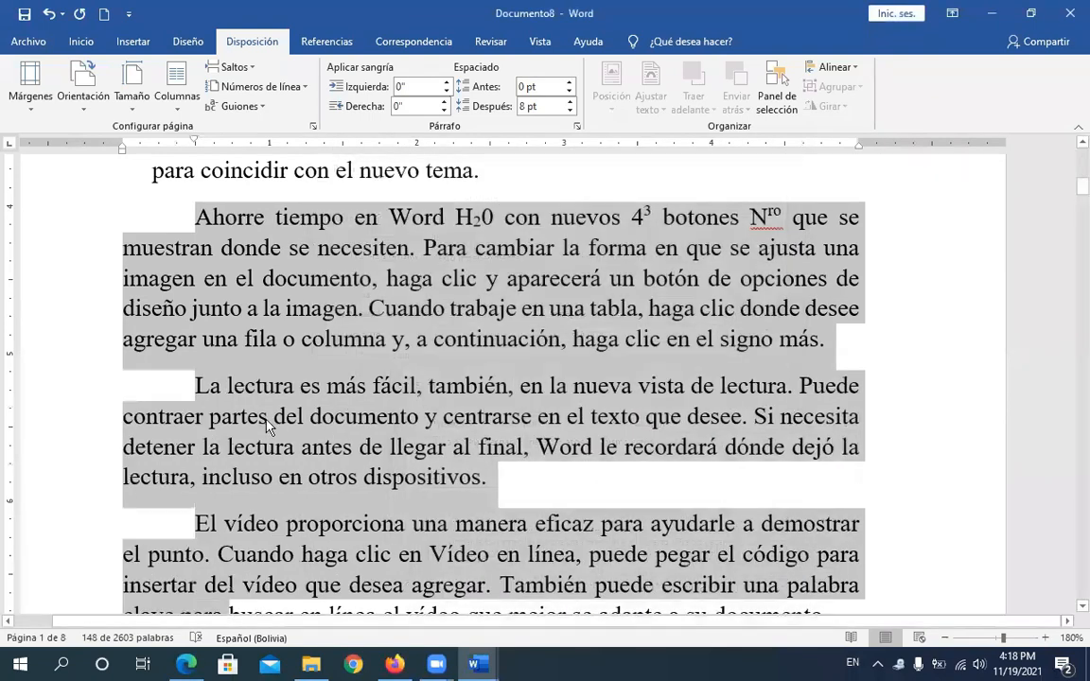
Step: Indent the first line of the "Para otorgar a su documento" paragraph at the end of page 1, remove that indent and reapply it
{"action": "left_click", "coordinate": [1081, 606]}
{"action": "scroll", "coordinate": [1073, 607], "scroll_direction": "down", "scroll_amount": 3}
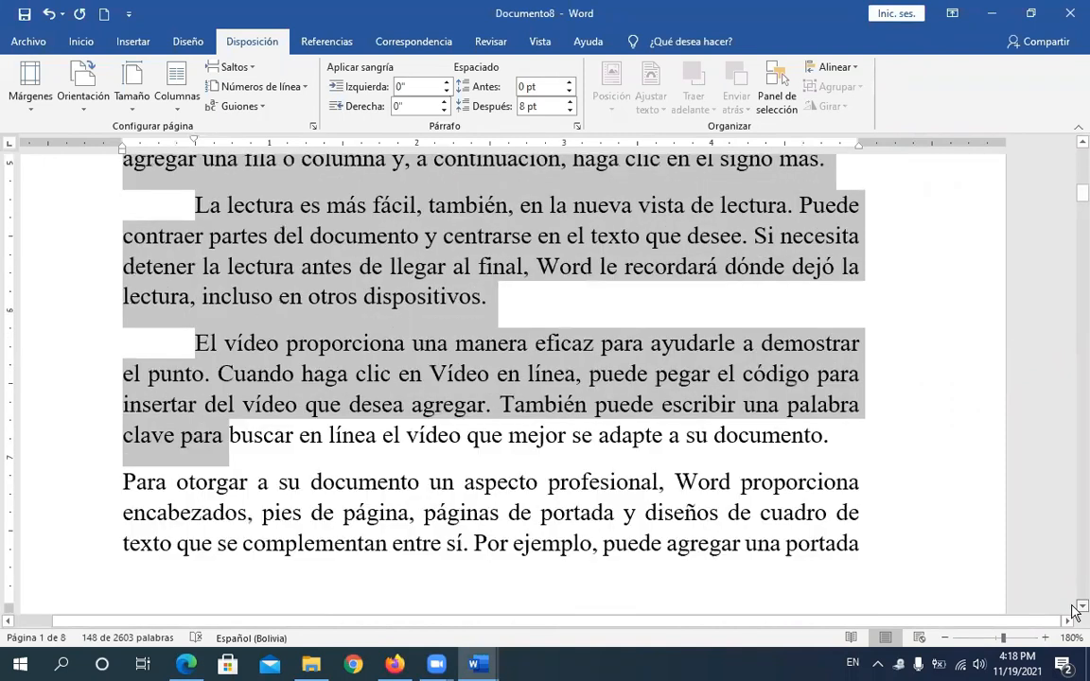
{"action": "scroll", "coordinate": [190, 419], "scroll_direction": "down", "scroll_amount": 1}
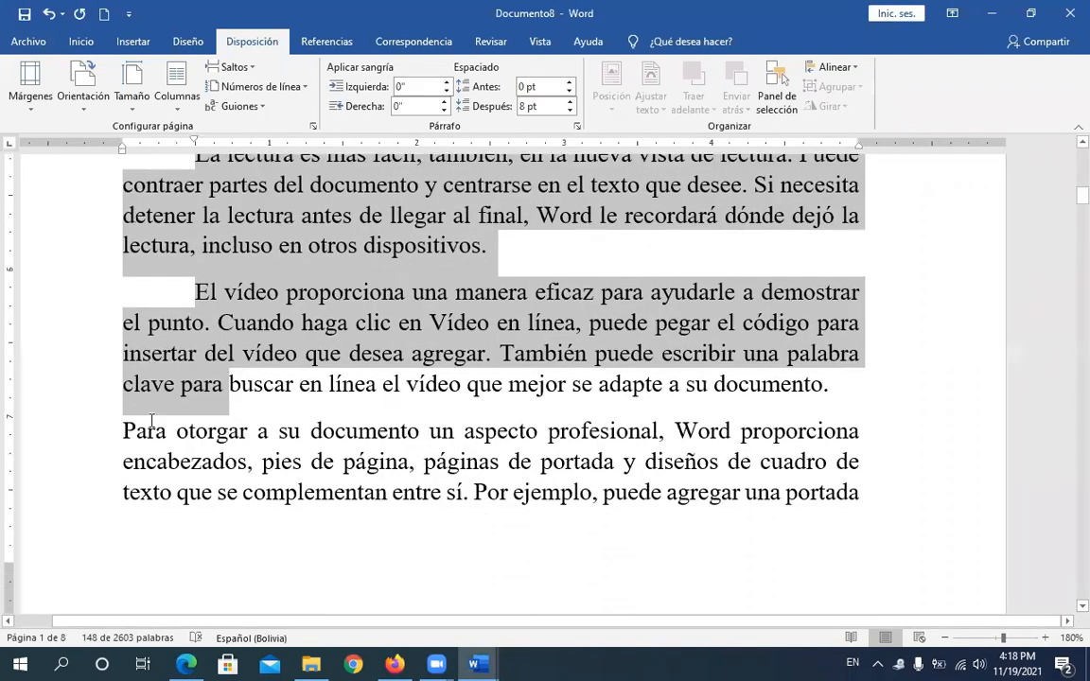
{"action": "left_click", "coordinate": [192, 460]}
{"action": "key", "text": "Tab"}
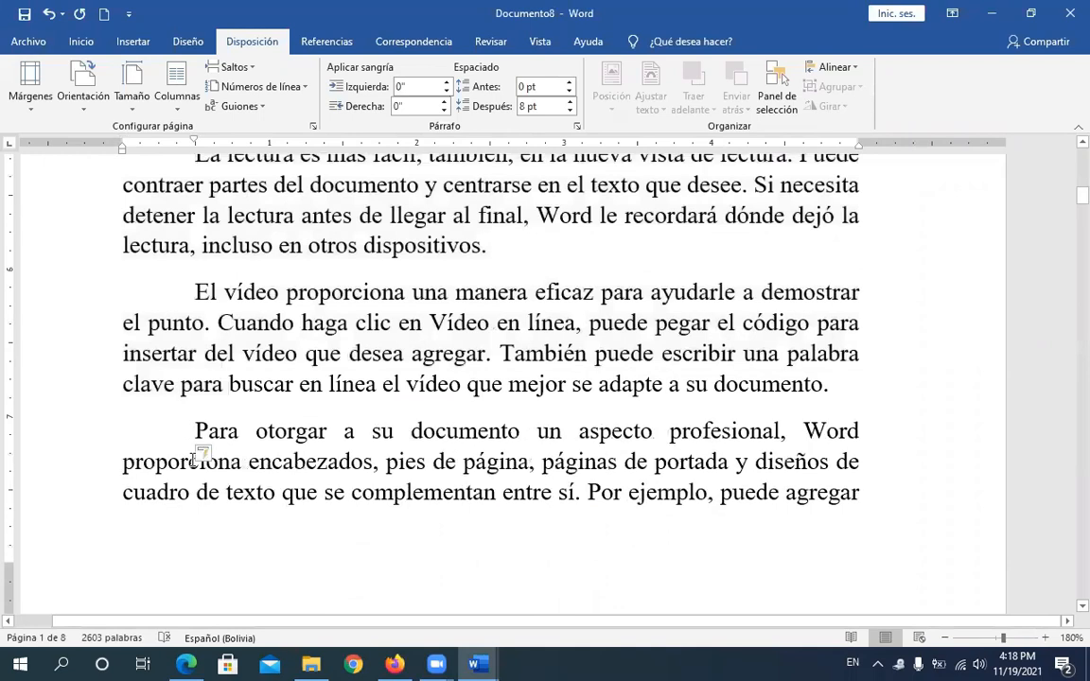
{"action": "key", "text": "BackSpace"}
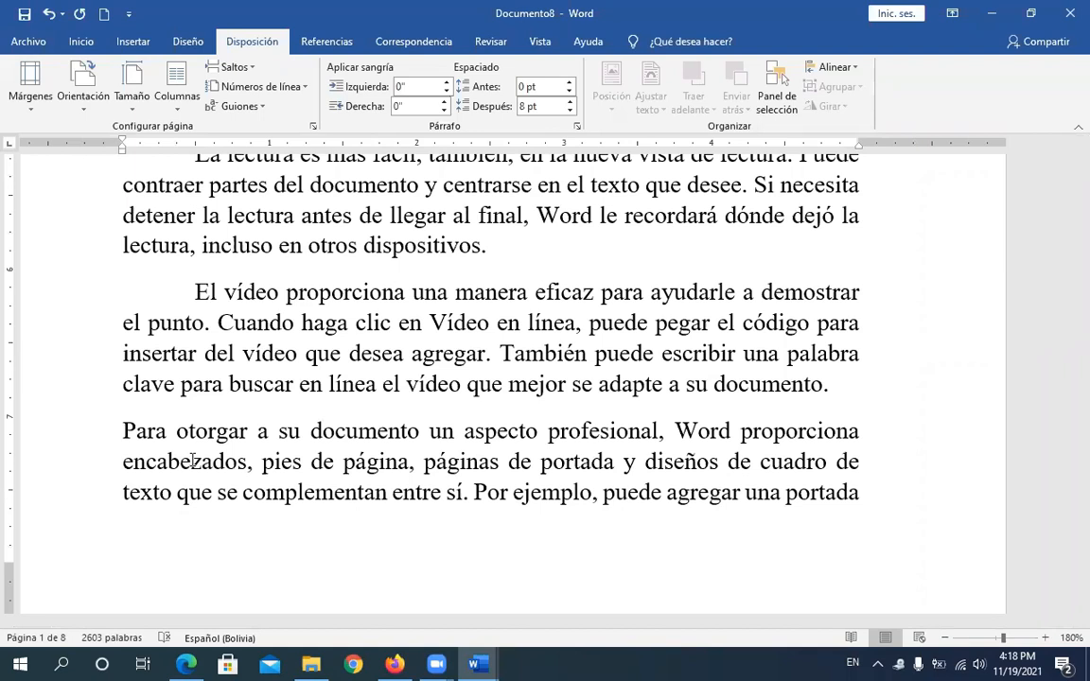
{"action": "key", "text": "Tab"}
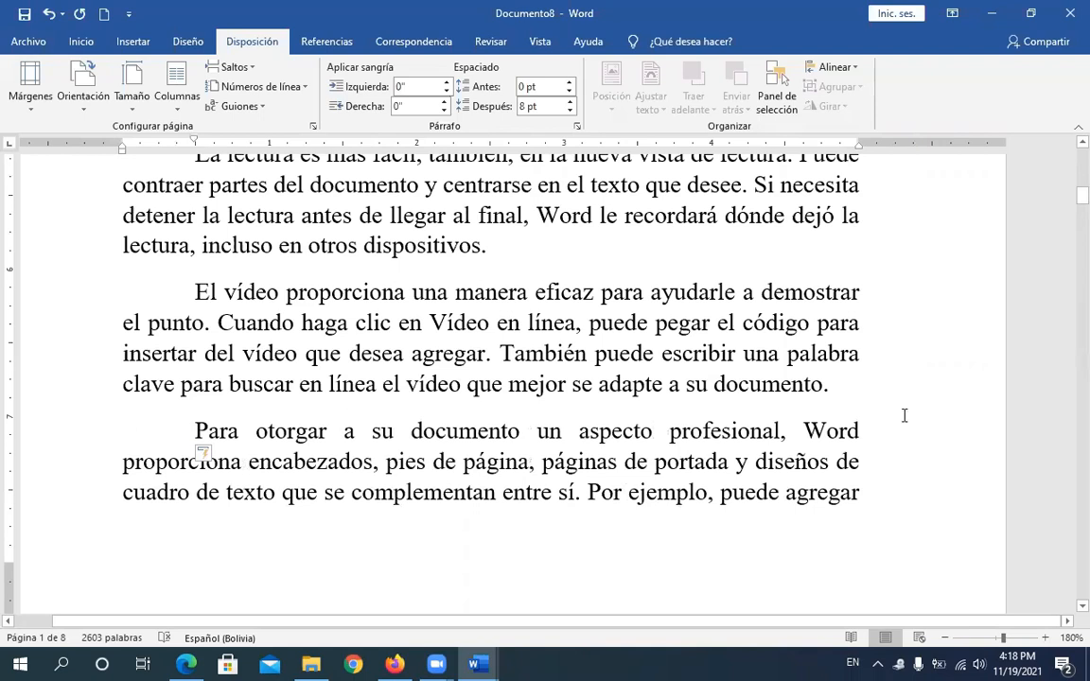
Step: Indent the first lines of the page 2 paragraphs "Los temas y estilos" and "Ahorre tiempo en Word" by about 0.5"
{"action": "left_click_drag", "start_coordinate": [1076, 207], "coordinate": [278, 292]}
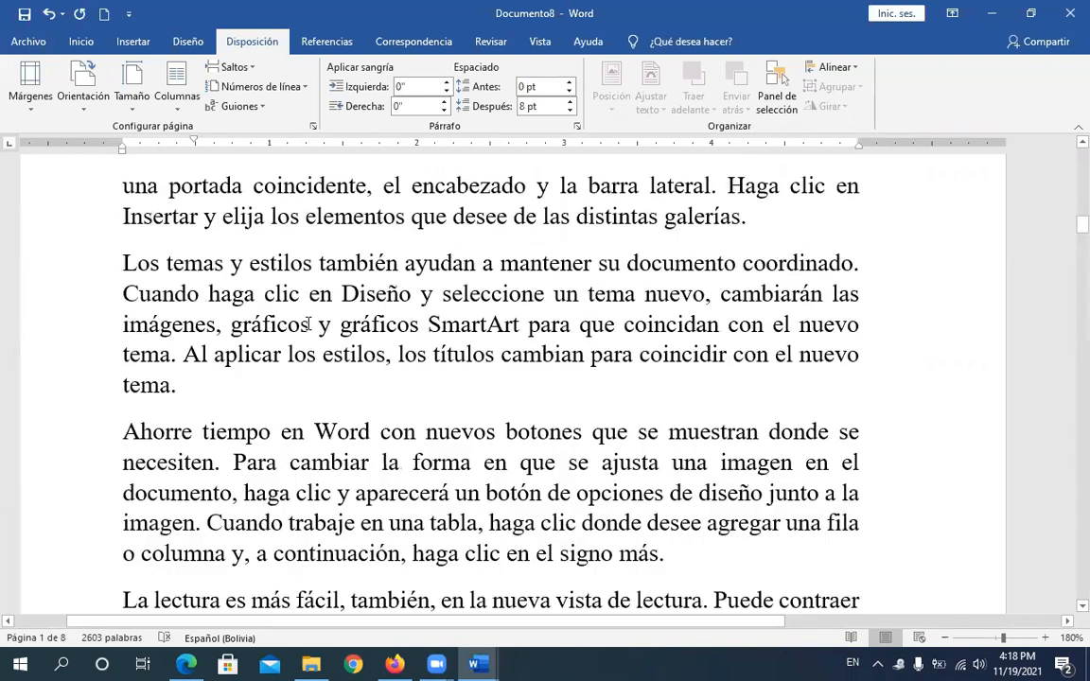
{"action": "double_click", "coordinate": [115, 254]}
{"action": "left_click", "coordinate": [708, 533], "text": "shift"}
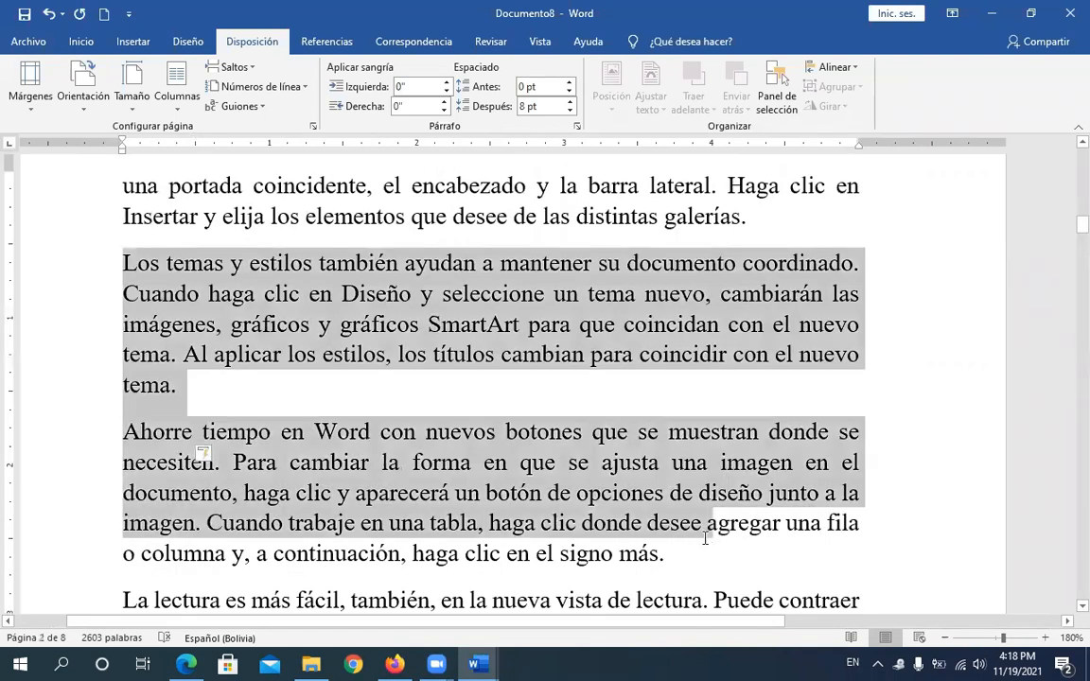
{"action": "left_click", "coordinate": [692, 558], "text": "shift"}
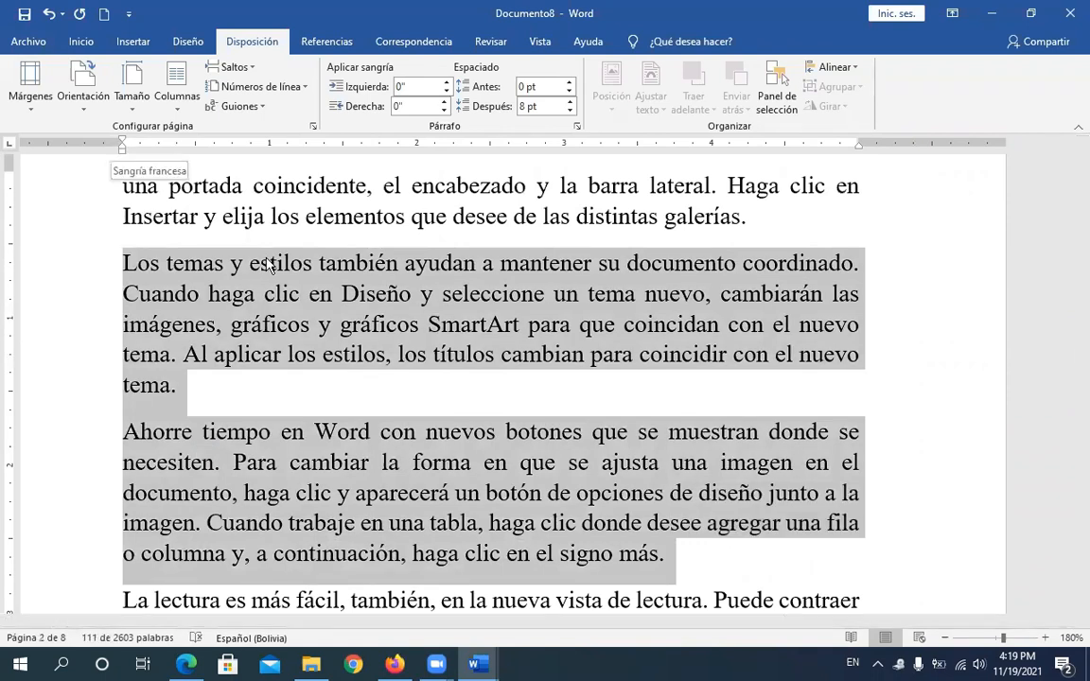
{"action": "left_click", "coordinate": [1025, 640]}
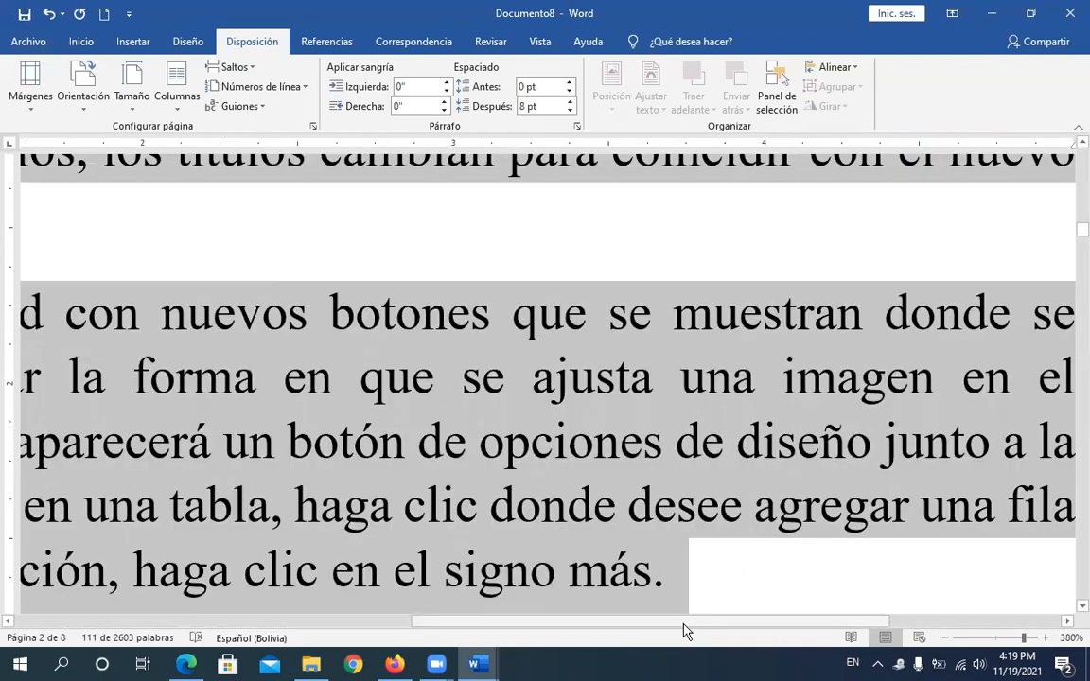
{"action": "left_click_drag", "start_coordinate": [609, 623], "coordinate": [349, 643]}
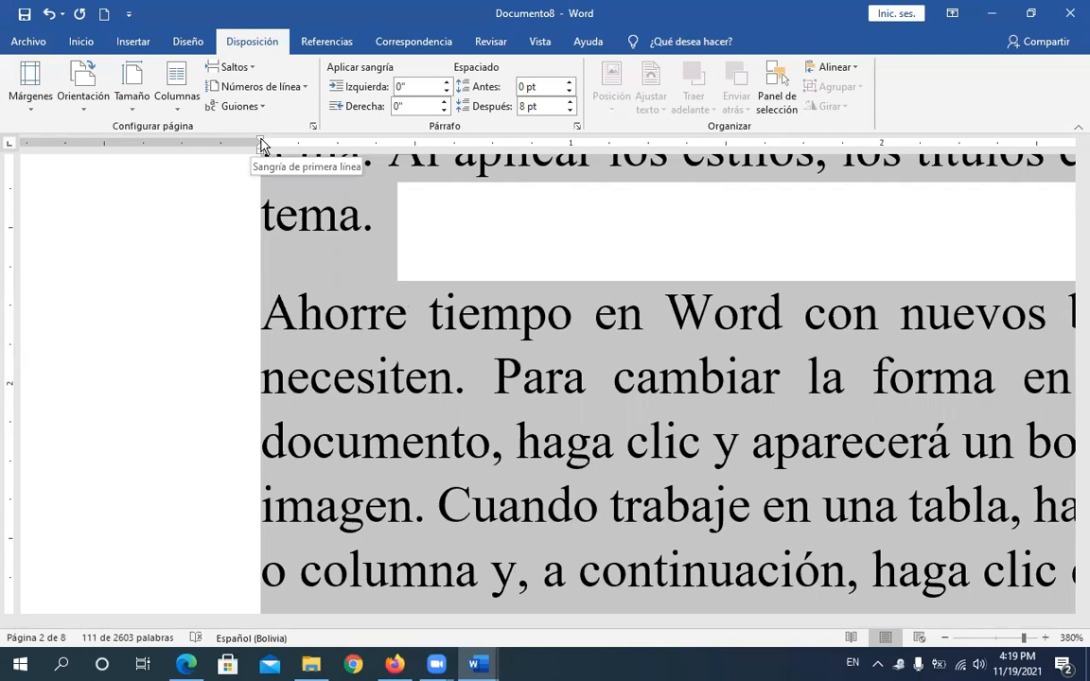
{"action": "left_click_drag", "start_coordinate": [263, 147], "coordinate": [415, 142]}
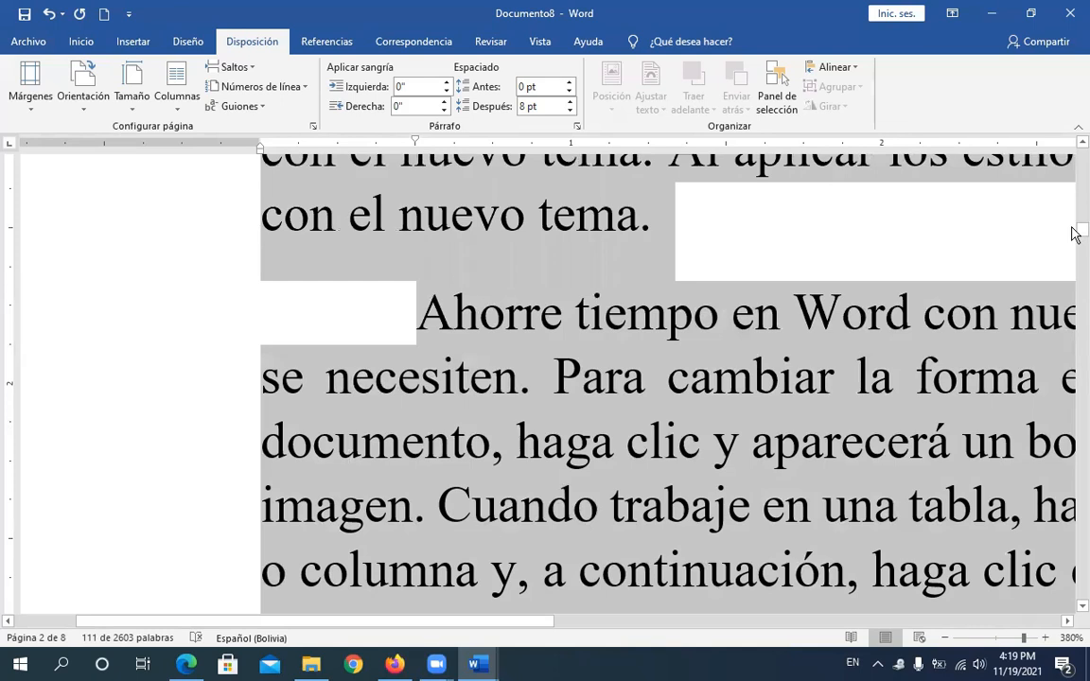
Step: Increase the first-line indent of the two selected paragraphs on page 2 to about 0.7"
{"action": "left_click", "coordinate": [991, 638]}
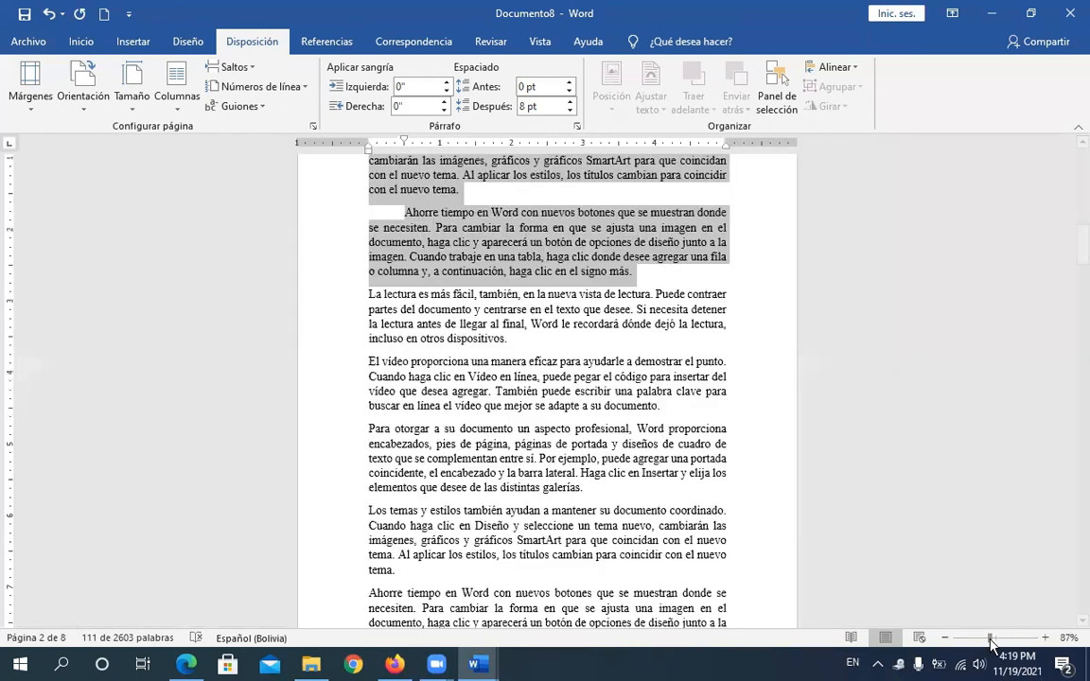
{"action": "left_click_drag", "start_coordinate": [1075, 244], "coordinate": [1085, 234]}
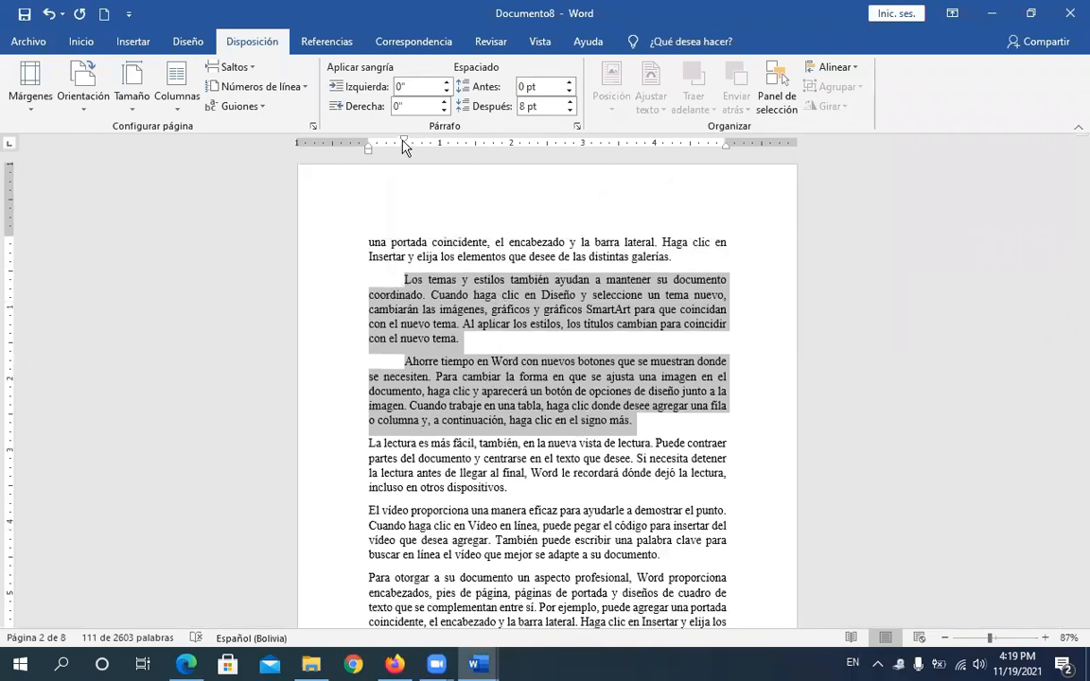
{"action": "mouse_move", "coordinate": [405, 140]}
{"action": "left_mouse_down"}
{"action": "mouse_move", "coordinate": [426, 151]}
{"action": "mouse_move", "coordinate": [405, 153]}
{"action": "mouse_move", "coordinate": [416, 150]}
{"action": "left_mouse_up"}
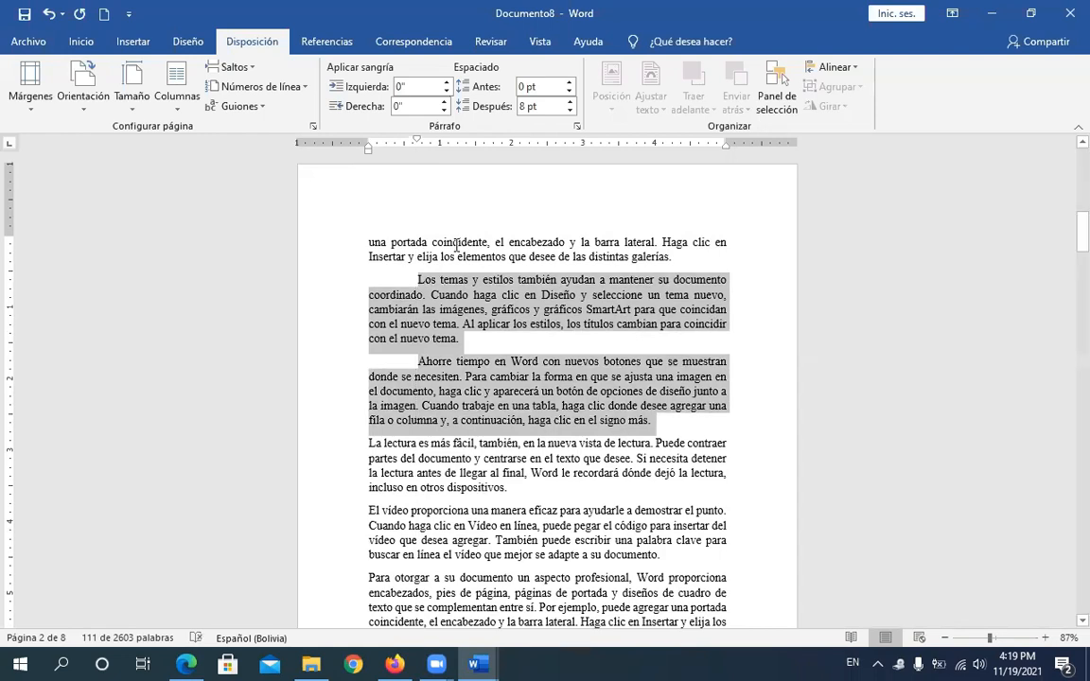
{"action": "left_click", "coordinate": [619, 291]}
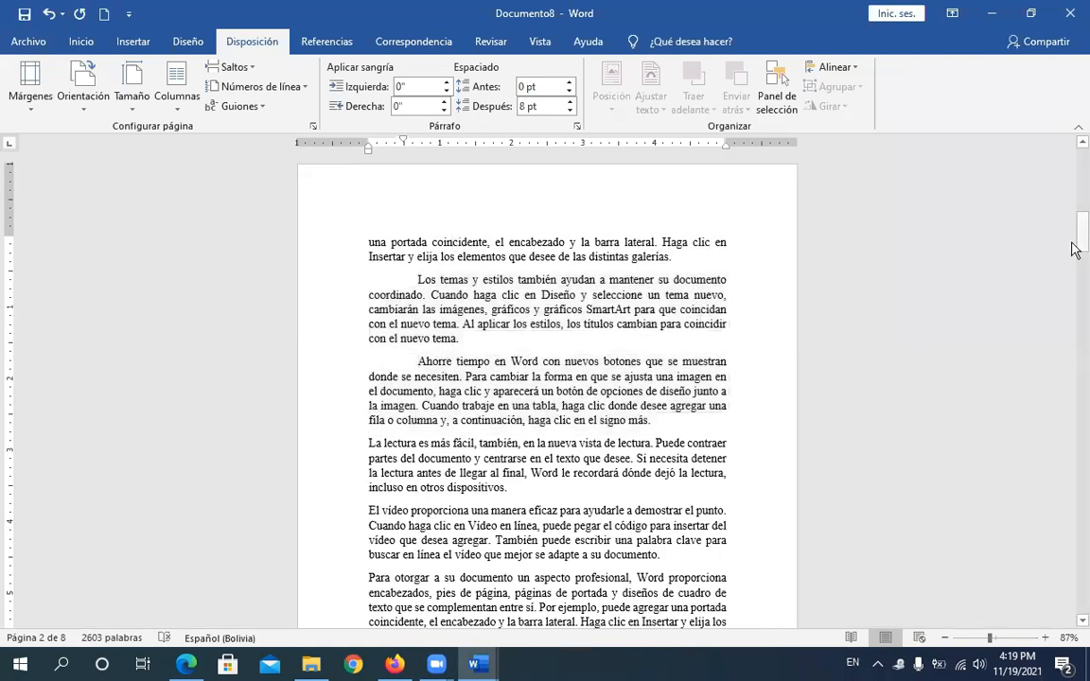
Step: Apply a 0.5" hanging indent (Sangría francesa) to the page 2 paragraph beginning "La lectura es más fácil"
{"action": "left_click_drag", "start_coordinate": [1075, 242], "coordinate": [1074, 262]}
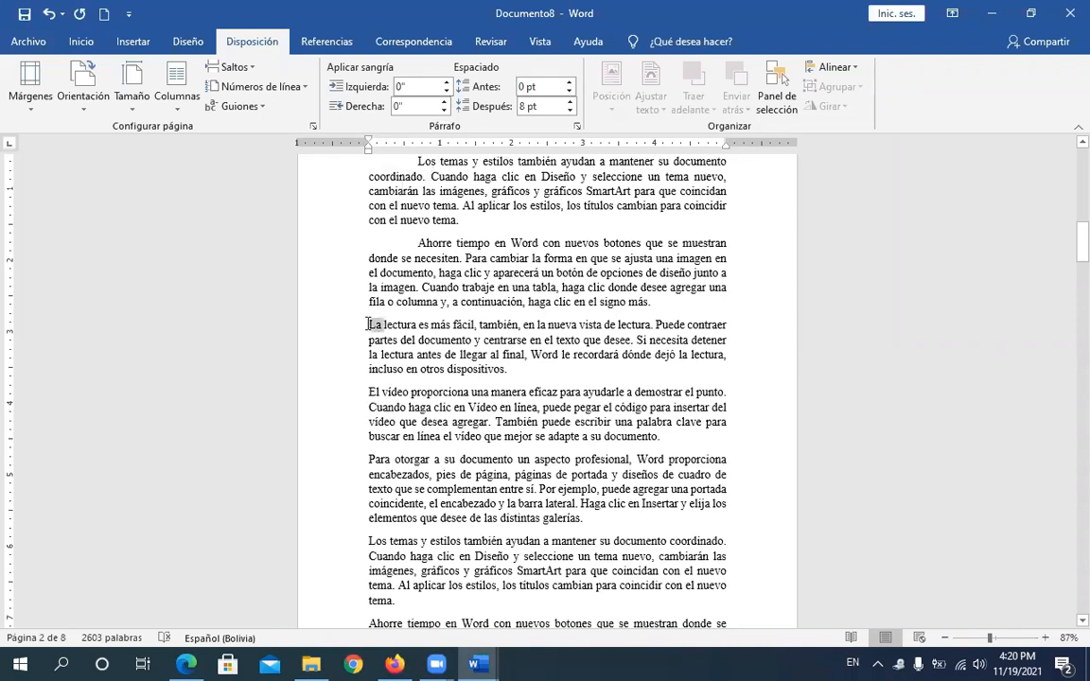
{"action": "triple_click", "coordinate": [388, 324]}
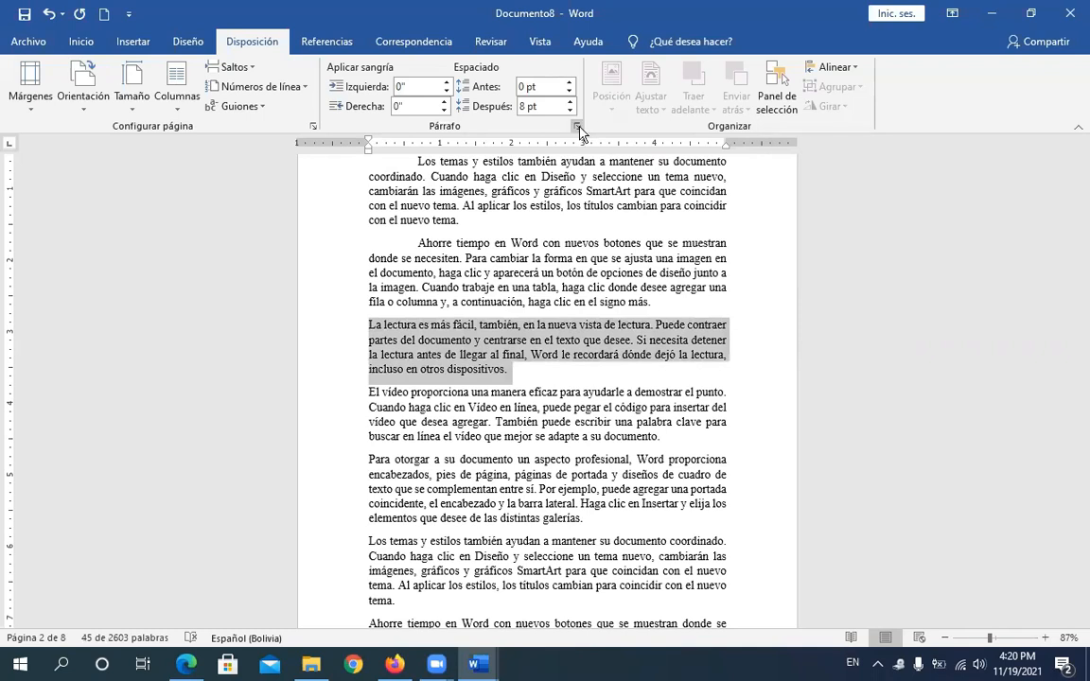
{"action": "left_click", "coordinate": [577, 126]}
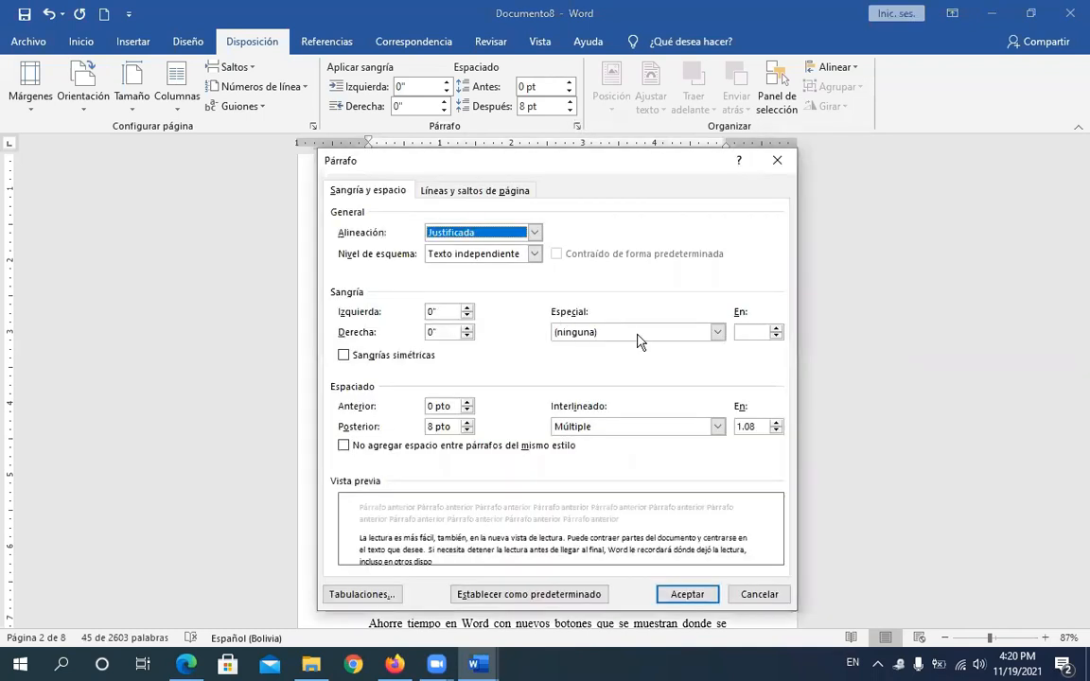
{"action": "left_click", "coordinate": [579, 332]}
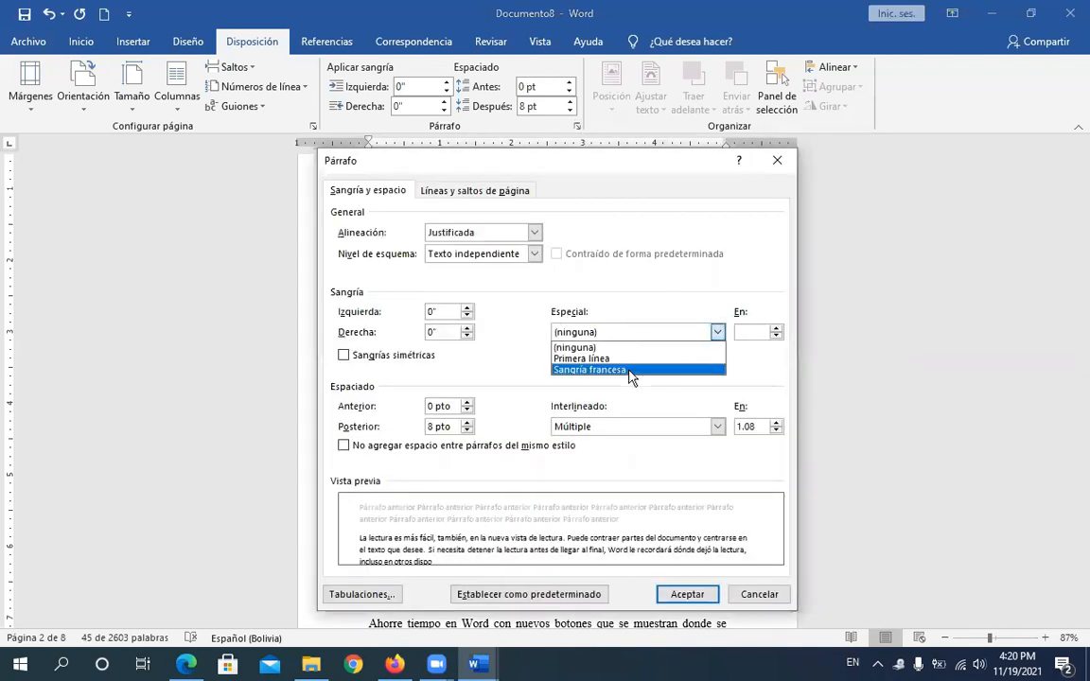
{"action": "left_click", "coordinate": [572, 369]}
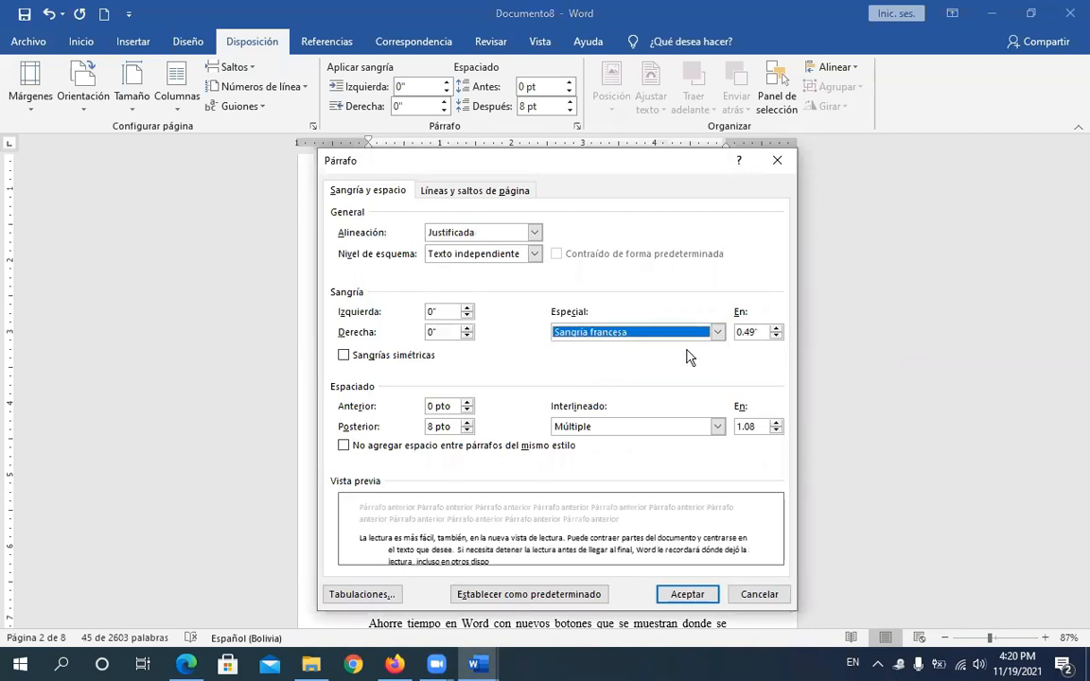
{"action": "left_click", "coordinate": [777, 328]}
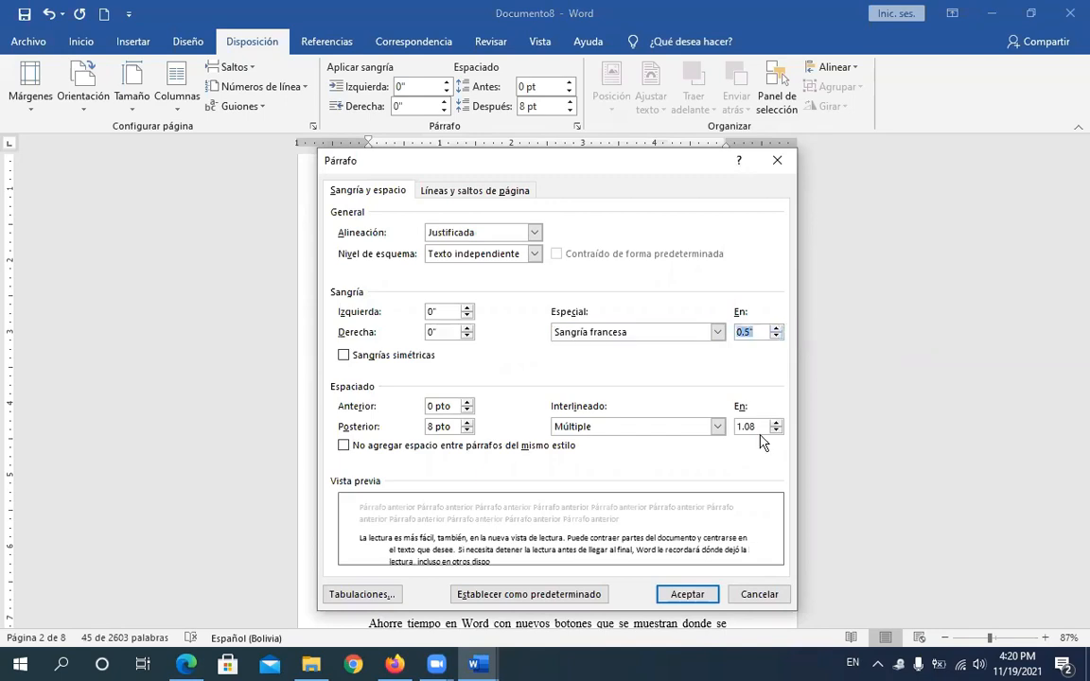
{"action": "left_click", "coordinate": [686, 594]}
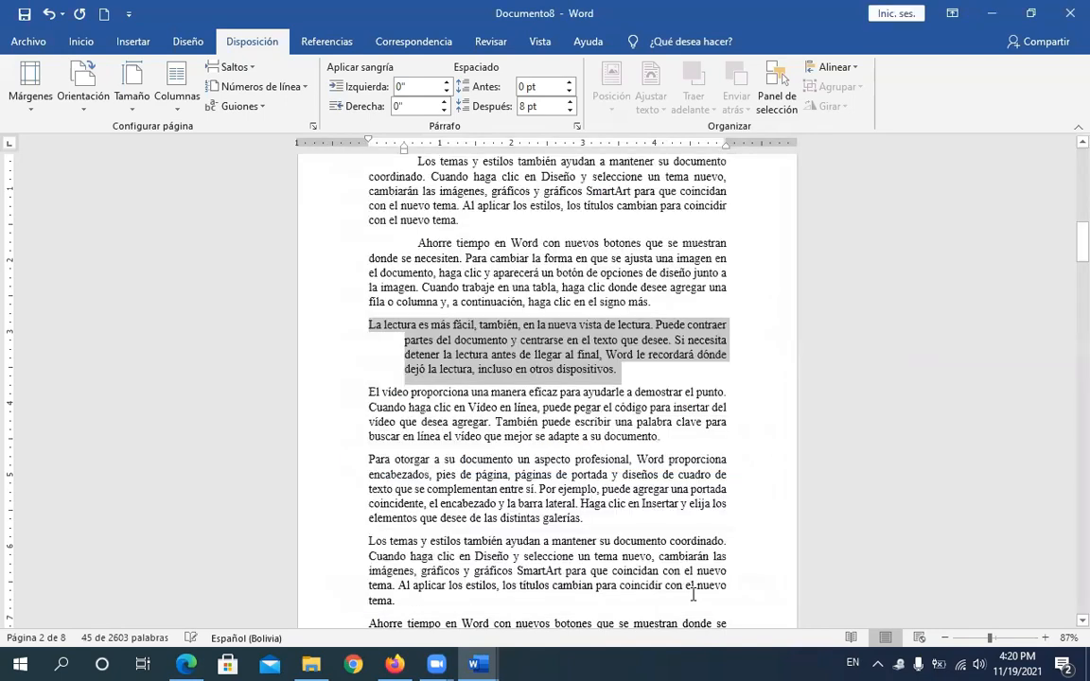
{"action": "left_click", "coordinate": [367, 324]}
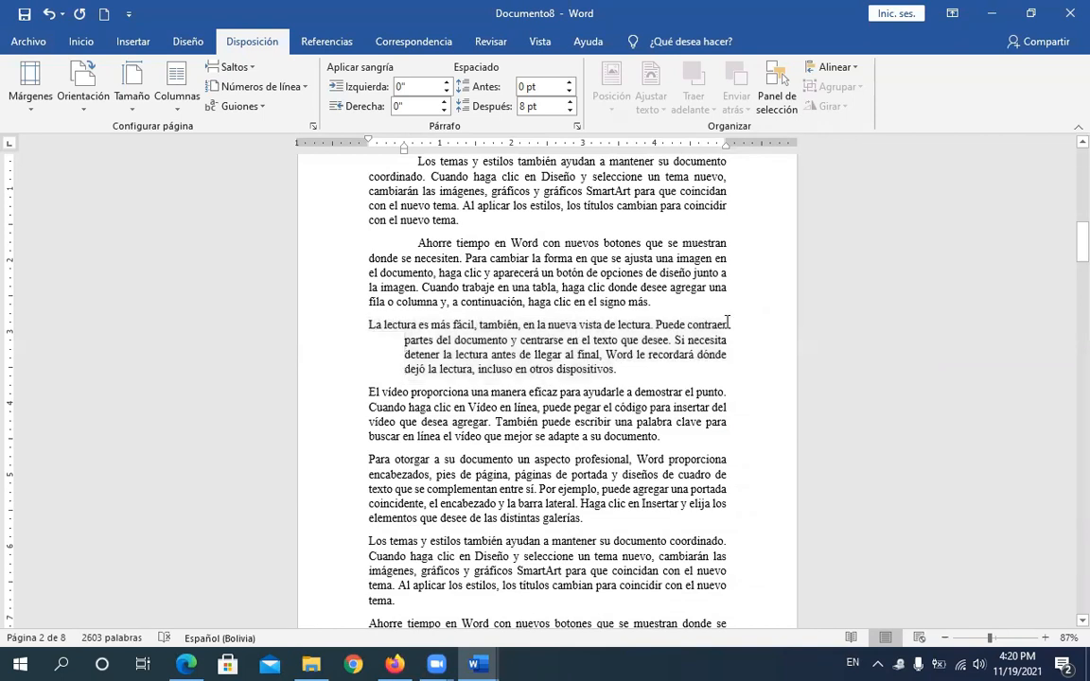
{"action": "left_click", "coordinate": [372, 341]}
{"action": "left_click_drag", "start_coordinate": [405, 324], "coordinate": [369, 327]}
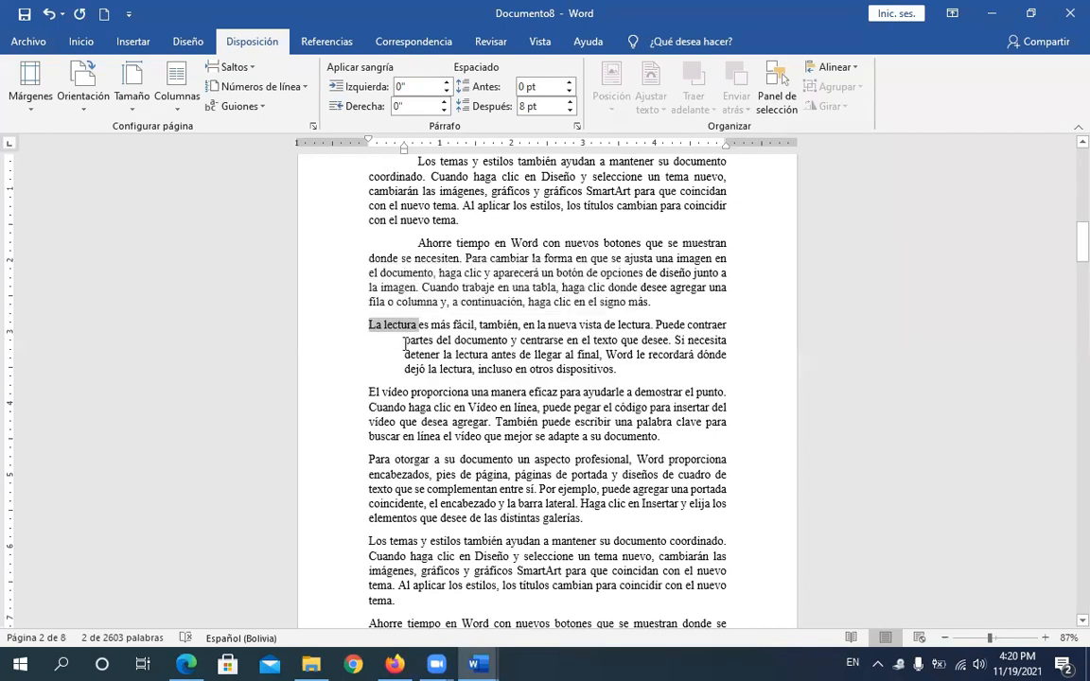
{"action": "left_click", "coordinate": [395, 354]}
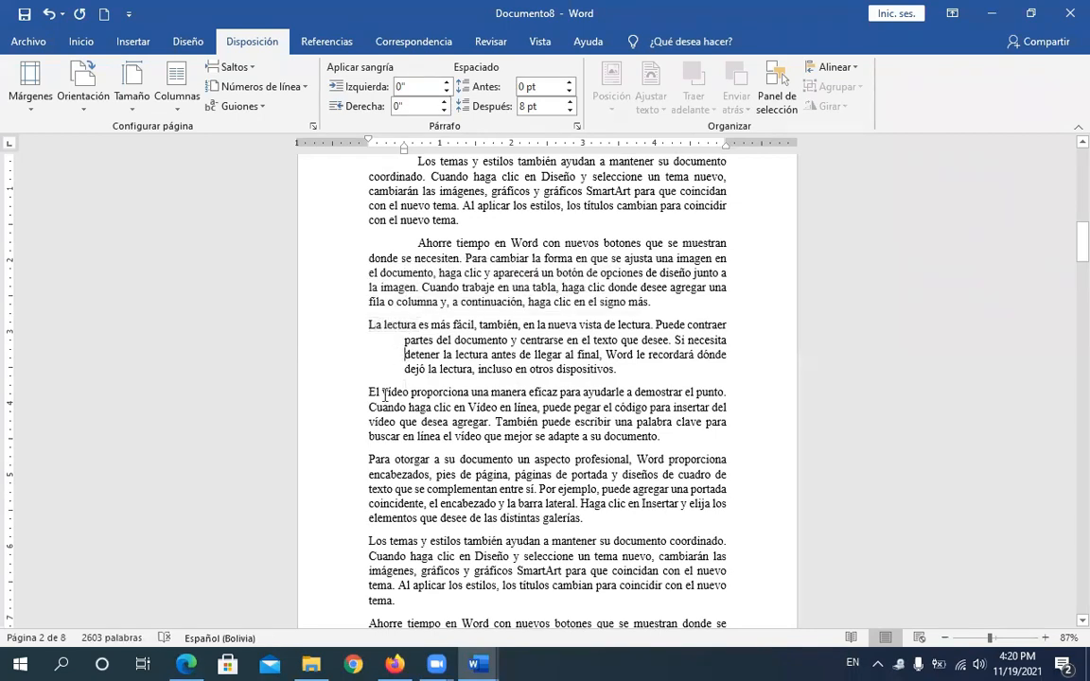
Step: Give the two page 2 paragraphs "El vídeo proporciona" and "Para otorgar a su documento" a hanging indent of about 1"
{"action": "left_click_drag", "start_coordinate": [369, 393], "coordinate": [695, 520]}
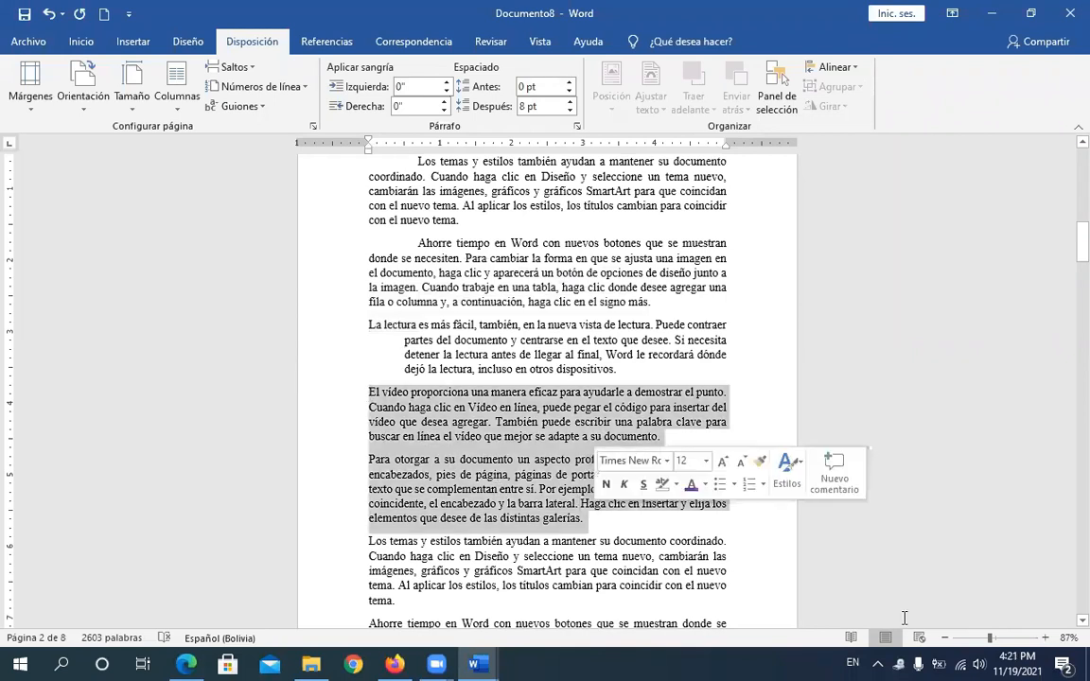
{"action": "left_click", "coordinate": [1044, 639]}
{"action": "left_click", "coordinate": [1044, 639]}
{"action": "left_click", "coordinate": [1045, 639]}
{"action": "left_click", "coordinate": [1044, 640]}
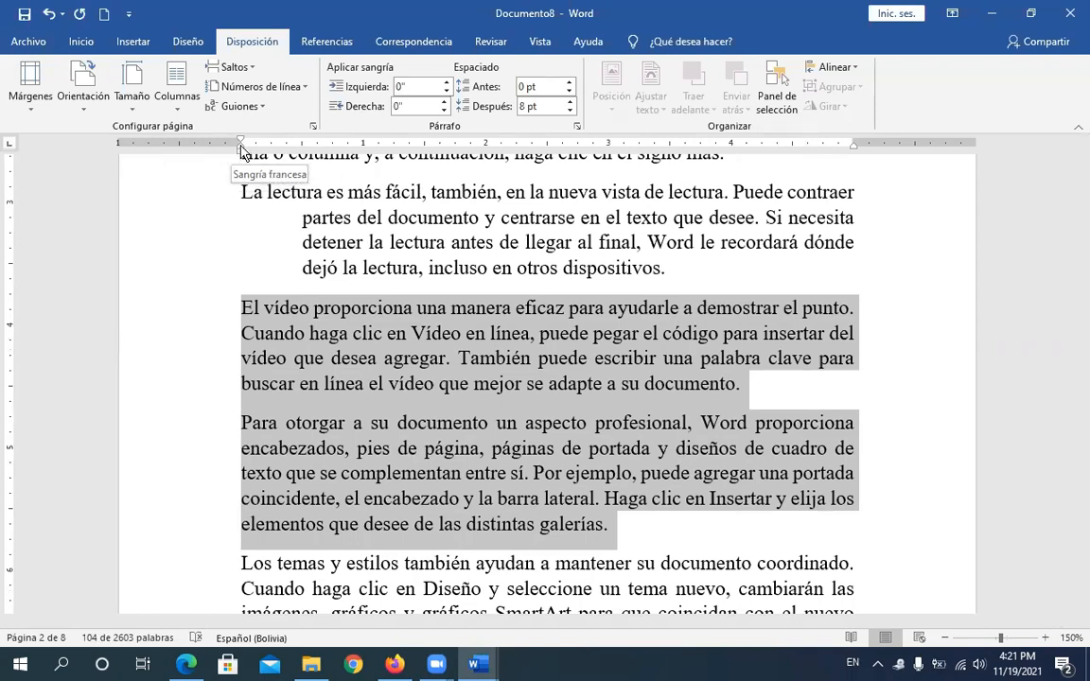
{"action": "left_click_drag", "start_coordinate": [241, 151], "coordinate": [364, 148]}
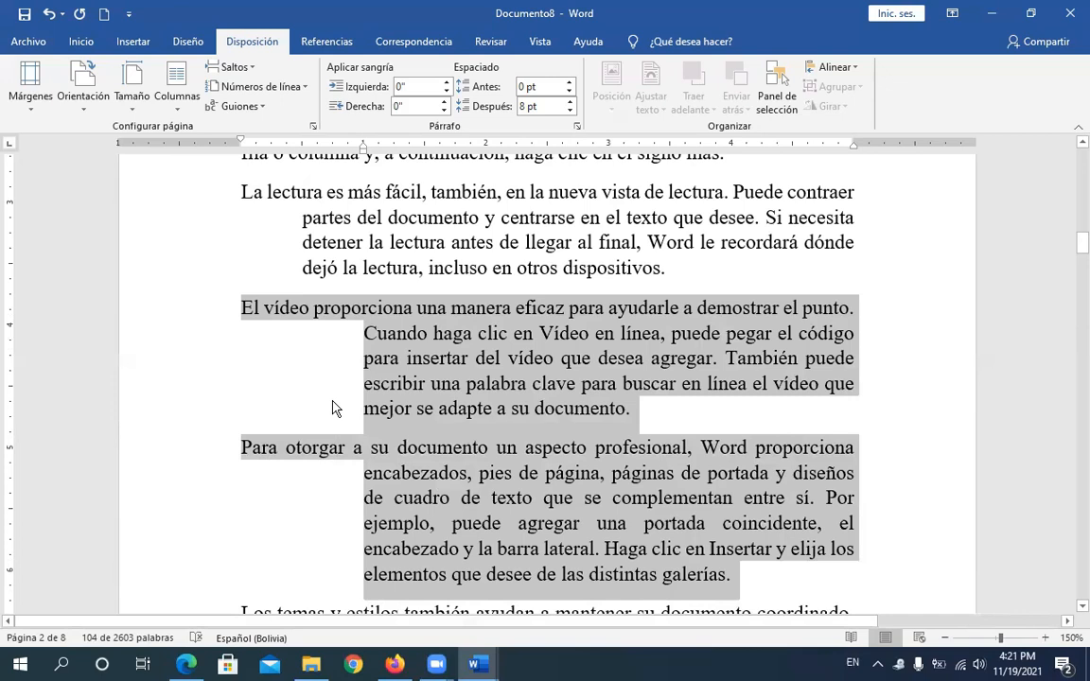
{"action": "left_click", "coordinate": [647, 310]}
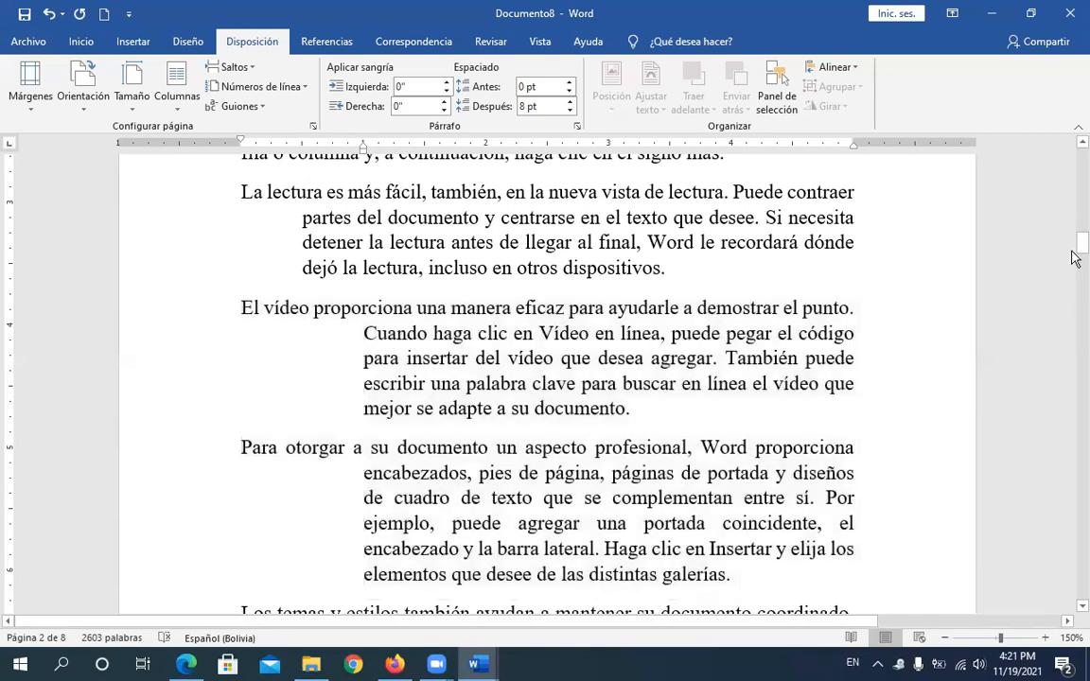
Step: Indent the "Los temas y estilos" paragraph near the end of page 2 by 0.25" left and 0.38" right, with a hanging indent of about 0.4"
{"action": "left_click_drag", "start_coordinate": [1075, 257], "coordinate": [1074, 270]}
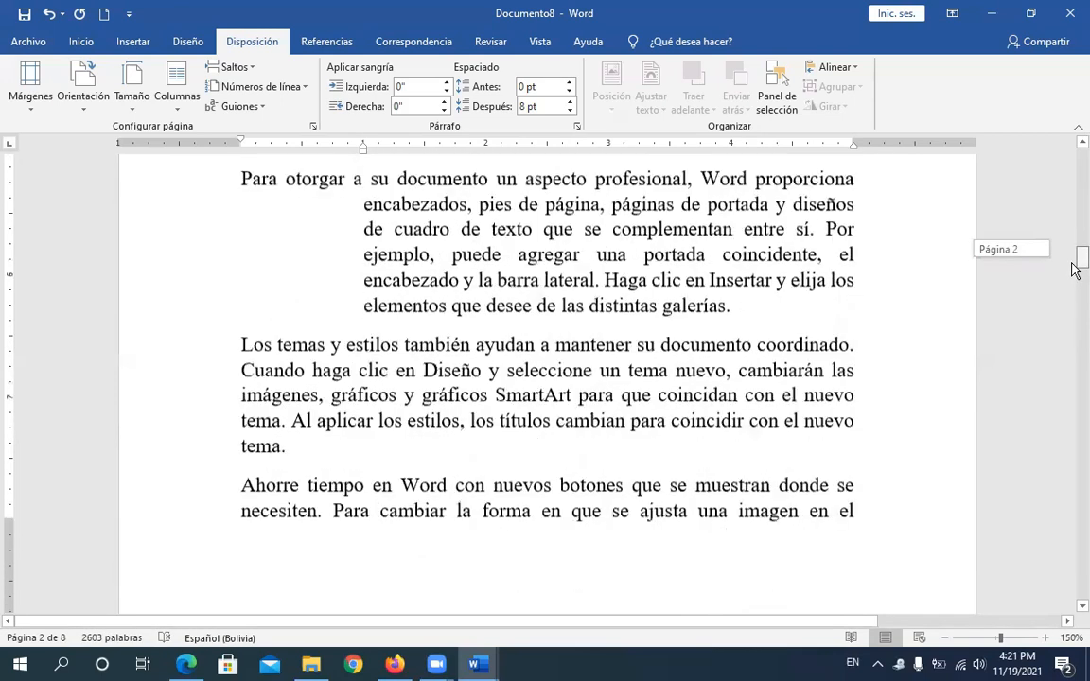
{"action": "scroll", "coordinate": [641, 376], "scroll_direction": "down", "scroll_amount": 1}
{"action": "double_click", "coordinate": [640, 376]}
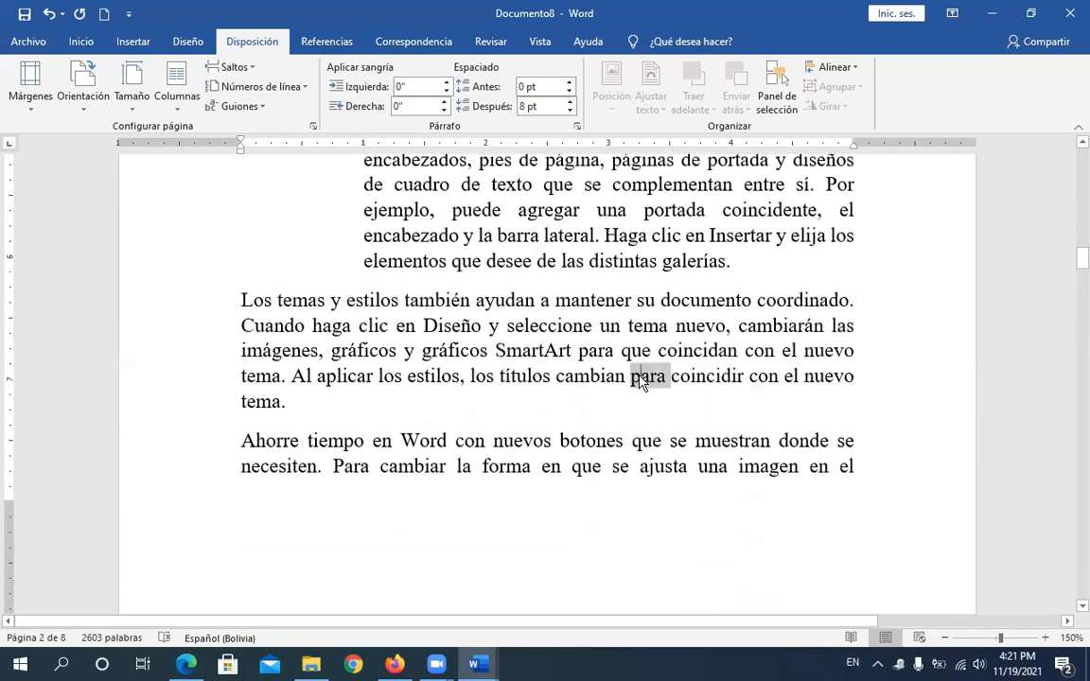
{"action": "triple_click", "coordinate": [641, 376]}
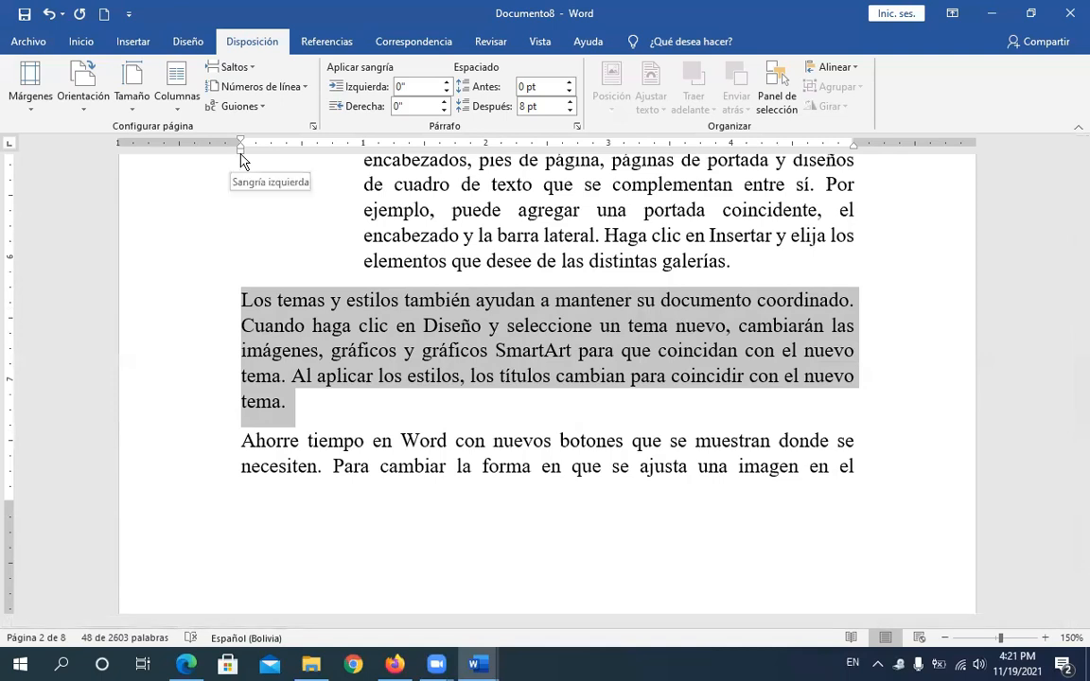
{"action": "left_click_drag", "start_coordinate": [242, 147], "coordinate": [271, 148]}
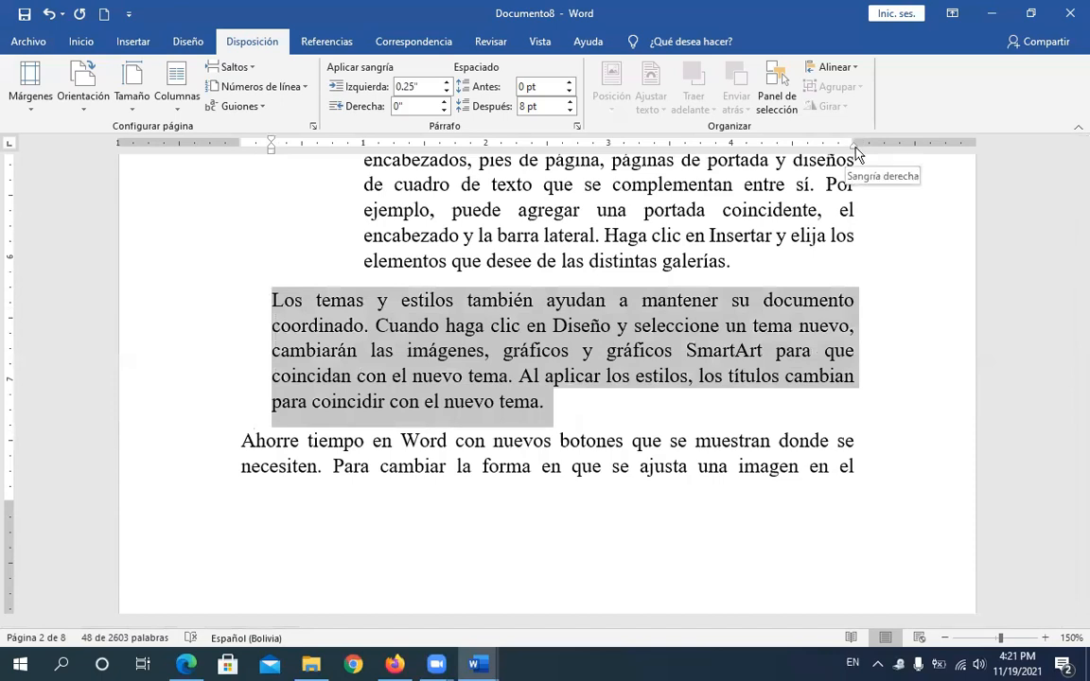
{"action": "left_click_drag", "start_coordinate": [855, 151], "coordinate": [812, 161]}
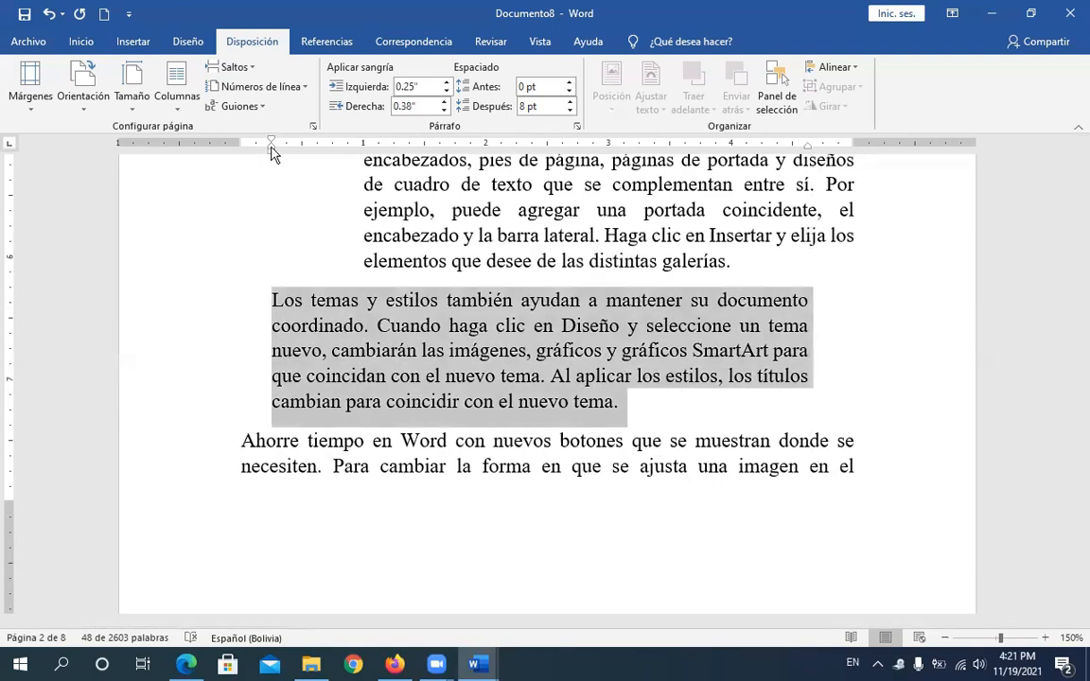
{"action": "left_click_drag", "start_coordinate": [281, 149], "coordinate": [325, 151]}
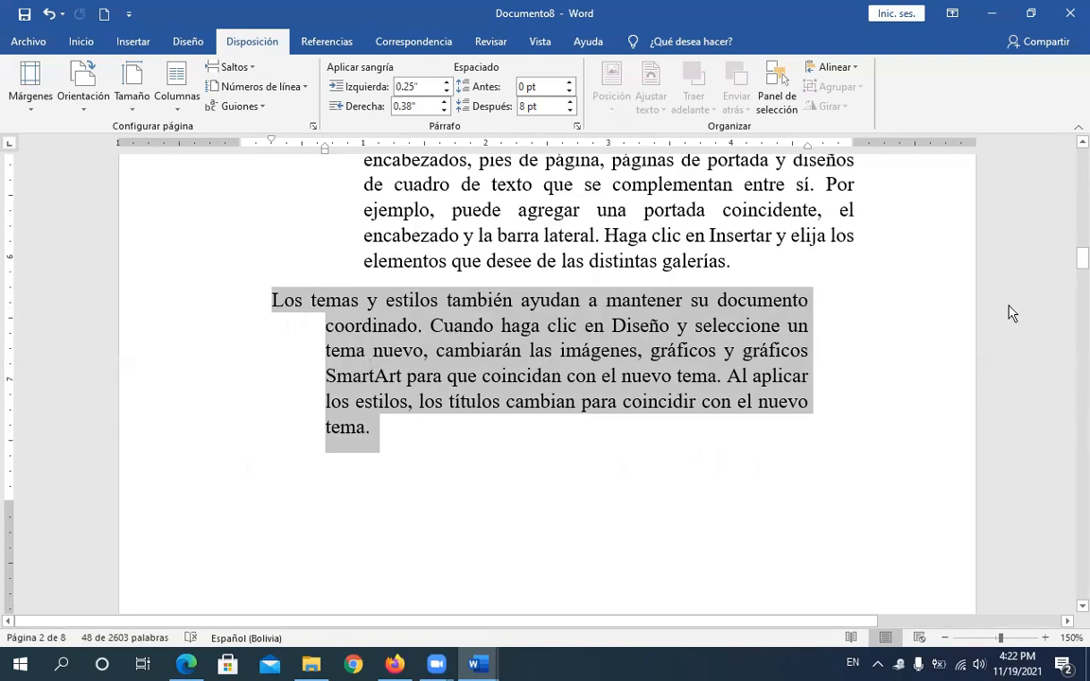
Step: Set the spacing before the page 1 paragraph "Para otorgar a su documento" to 24 pt
{"action": "left_click_drag", "start_coordinate": [1076, 270], "coordinate": [1061, 107]}
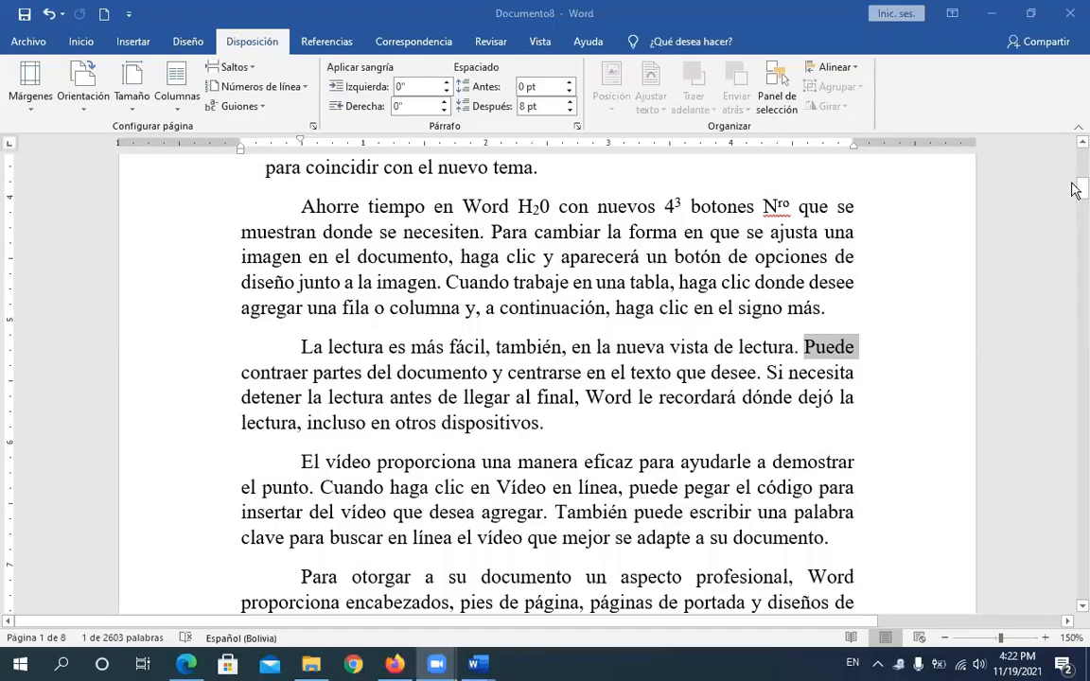
{"action": "left_click_drag", "start_coordinate": [1075, 189], "coordinate": [1076, 172]}
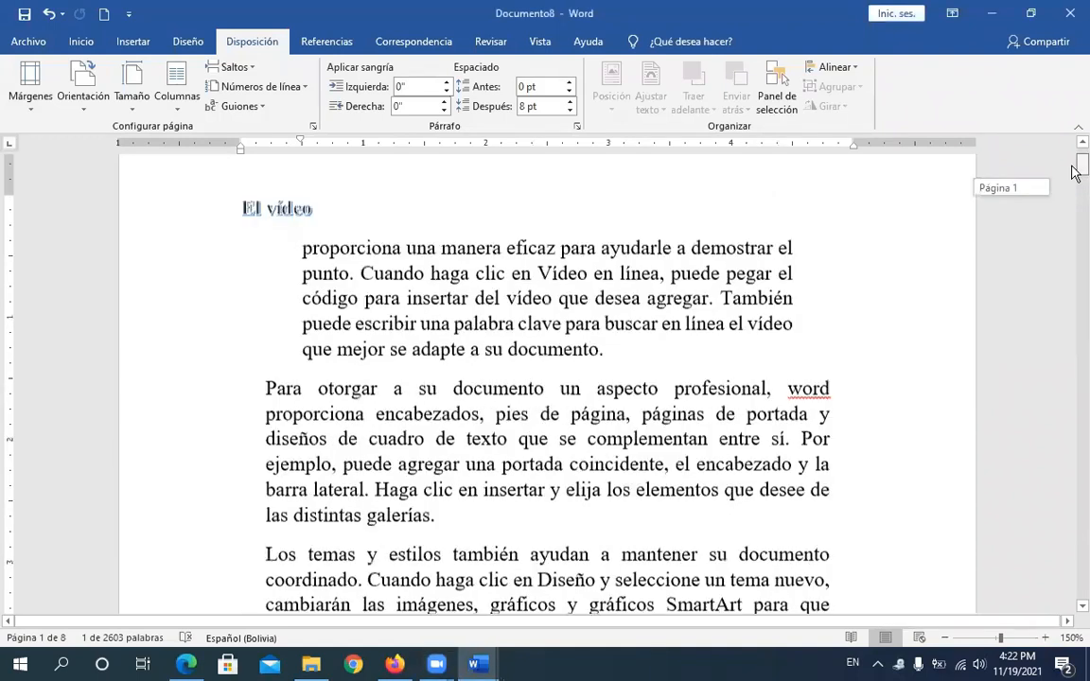
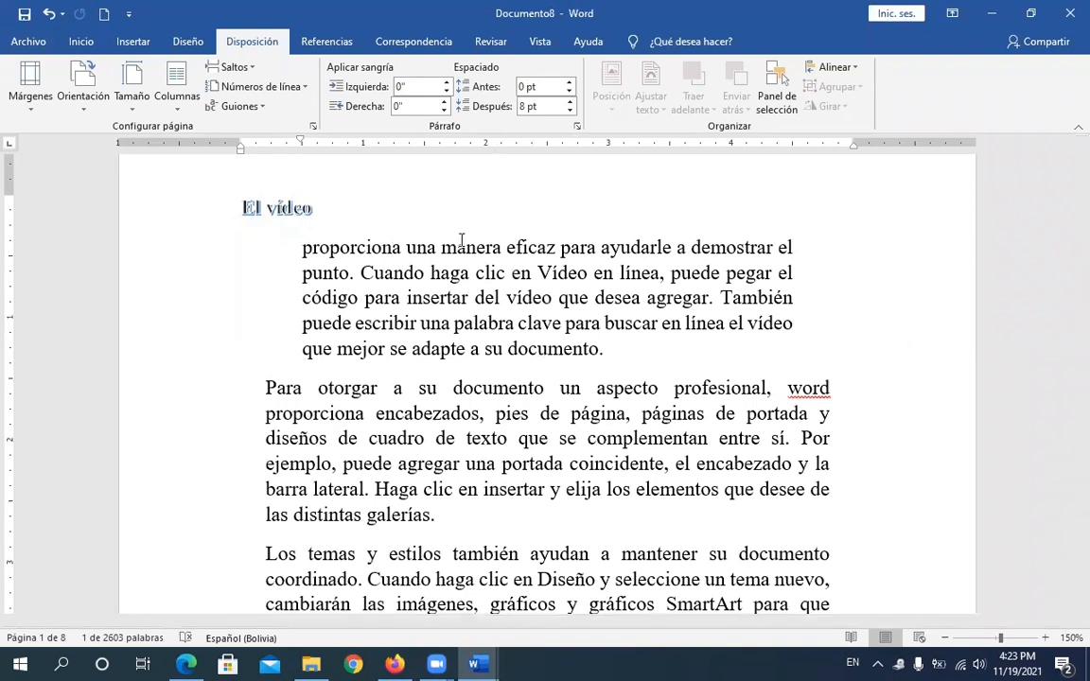
{"action": "left_click", "coordinate": [466, 323]}
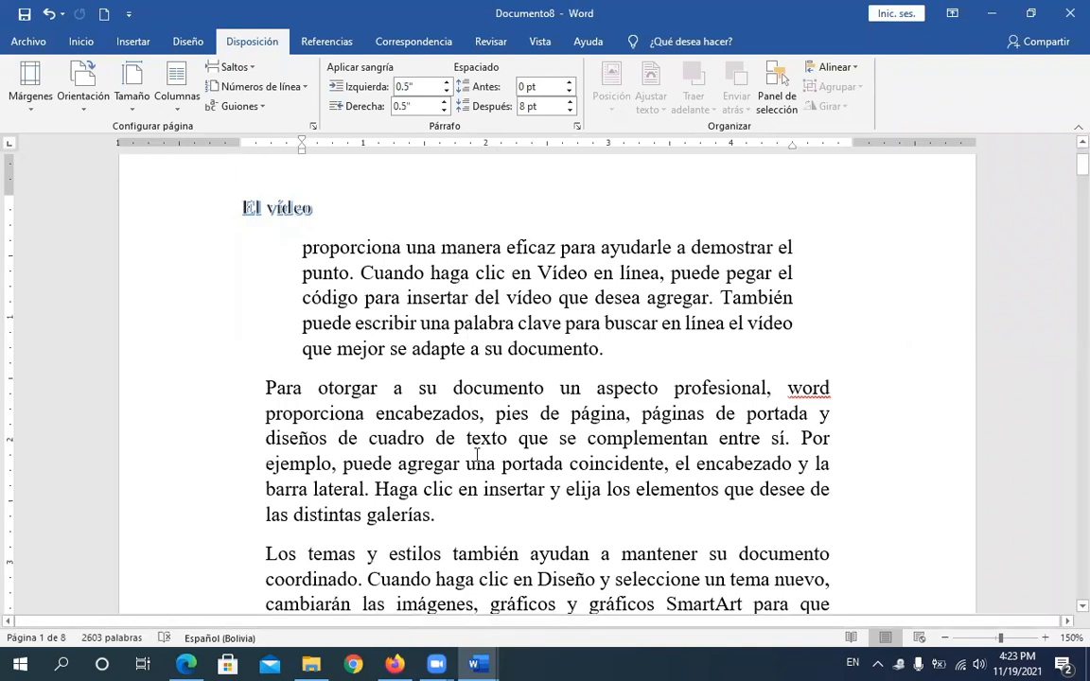
{"action": "left_click", "coordinate": [486, 436]}
{"action": "left_click", "coordinate": [509, 350]}
{"action": "left_click", "coordinate": [537, 440]}
{"action": "triple_click", "coordinate": [537, 439]}
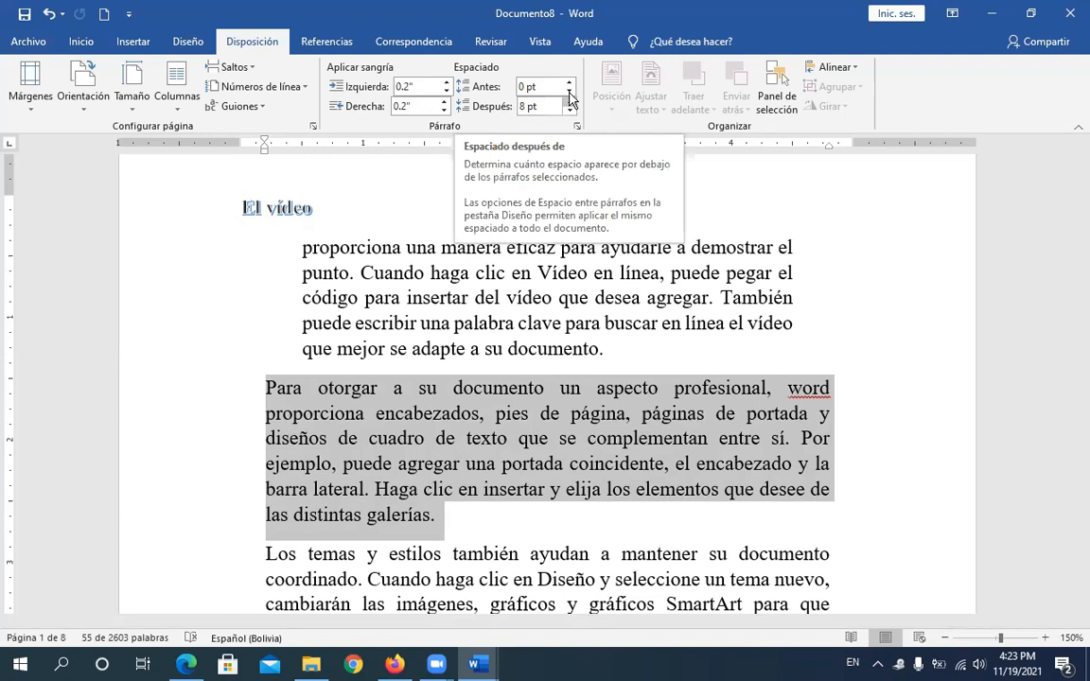
{"action": "left_click", "coordinate": [569, 91]}
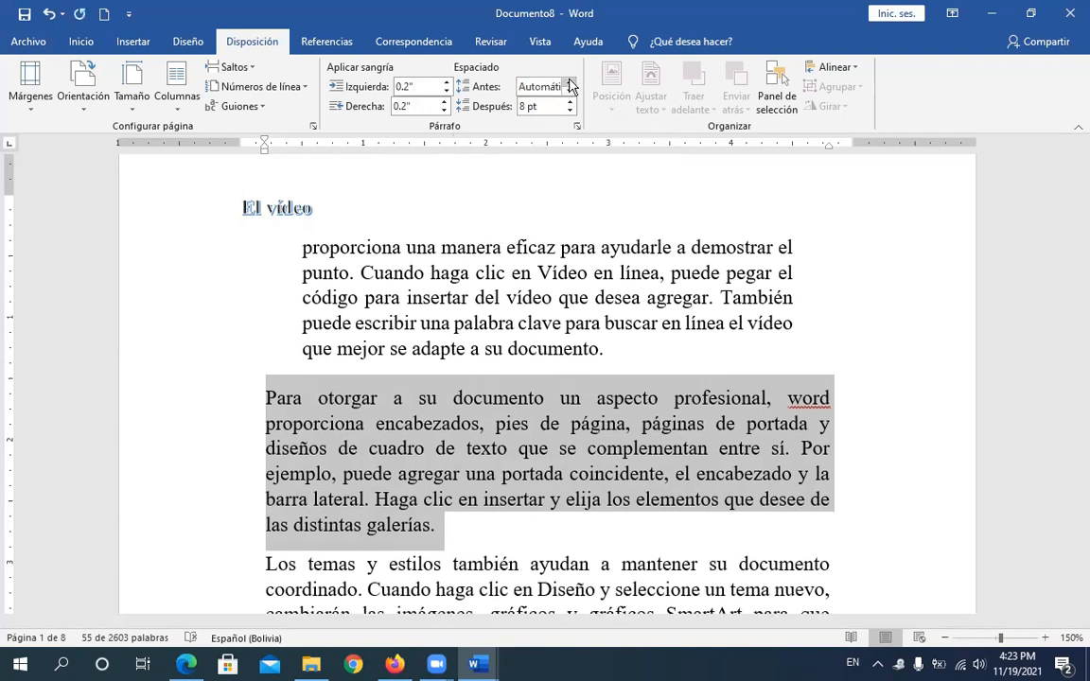
{"action": "left_click", "coordinate": [569, 86]}
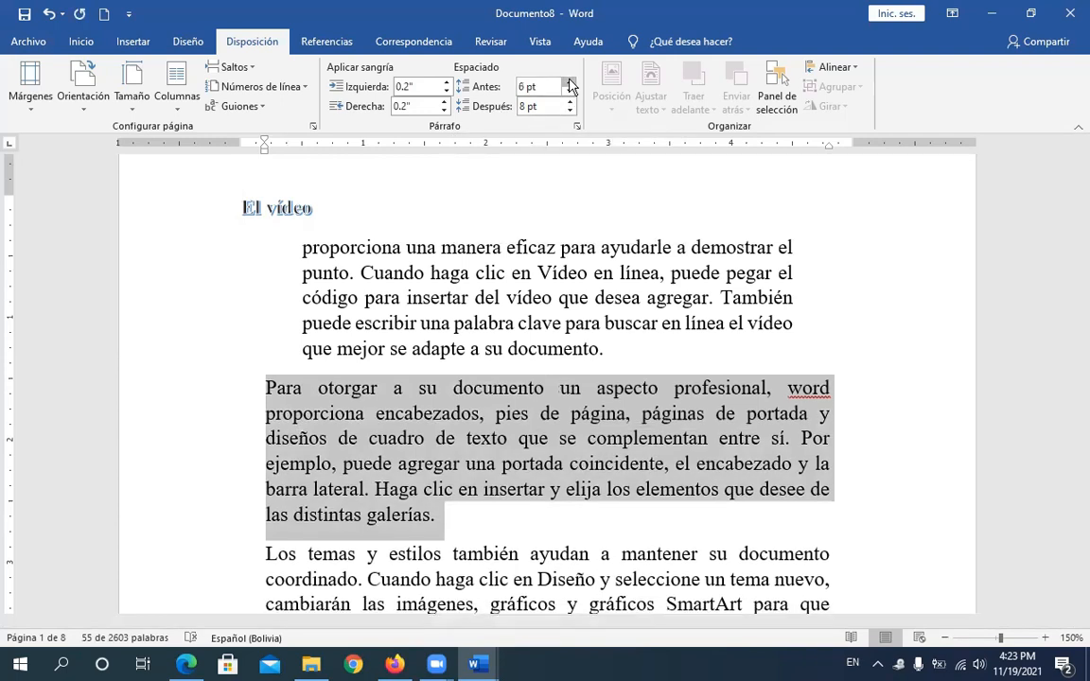
{"action": "left_click", "coordinate": [571, 83]}
{"action": "left_click", "coordinate": [570, 84]}
{"action": "left_click", "coordinate": [571, 83]}
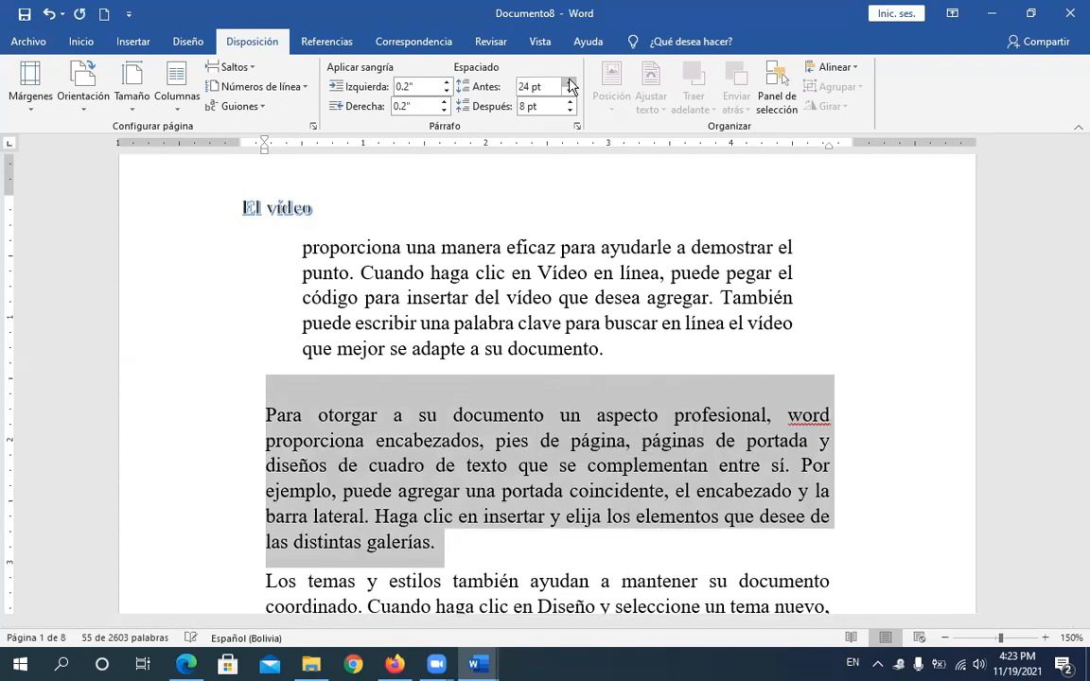
Step: Set both the spacing before and the spacing after the "Para otorgar a su documento" paragraph to 18 pt
{"action": "left_click", "coordinate": [569, 92]}
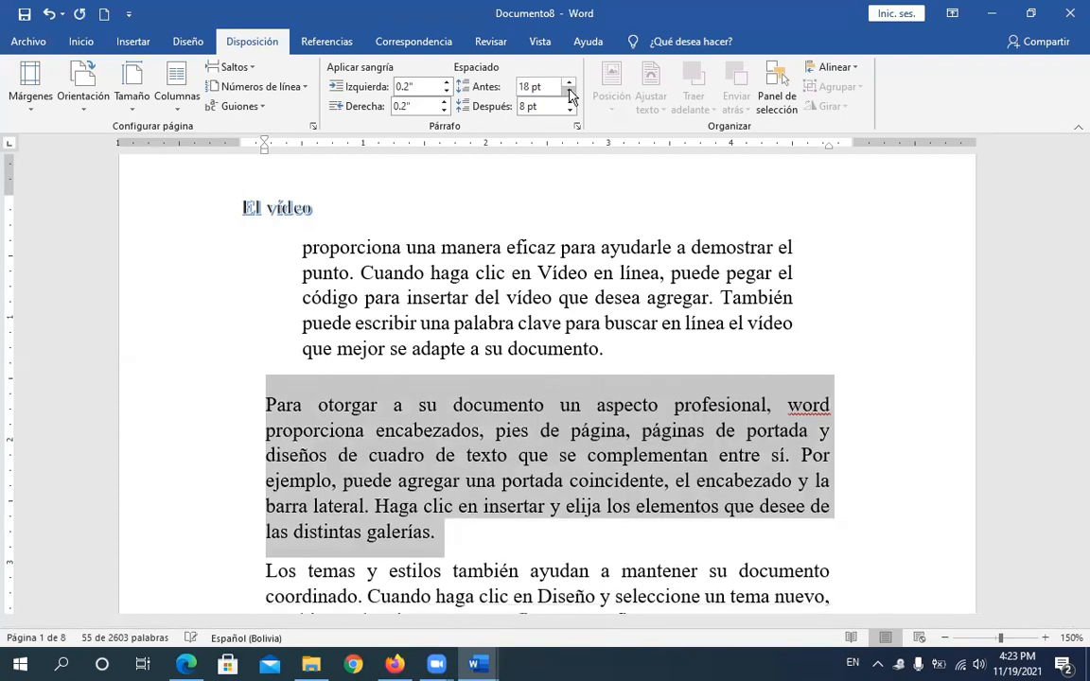
{"action": "left_click", "coordinate": [570, 92]}
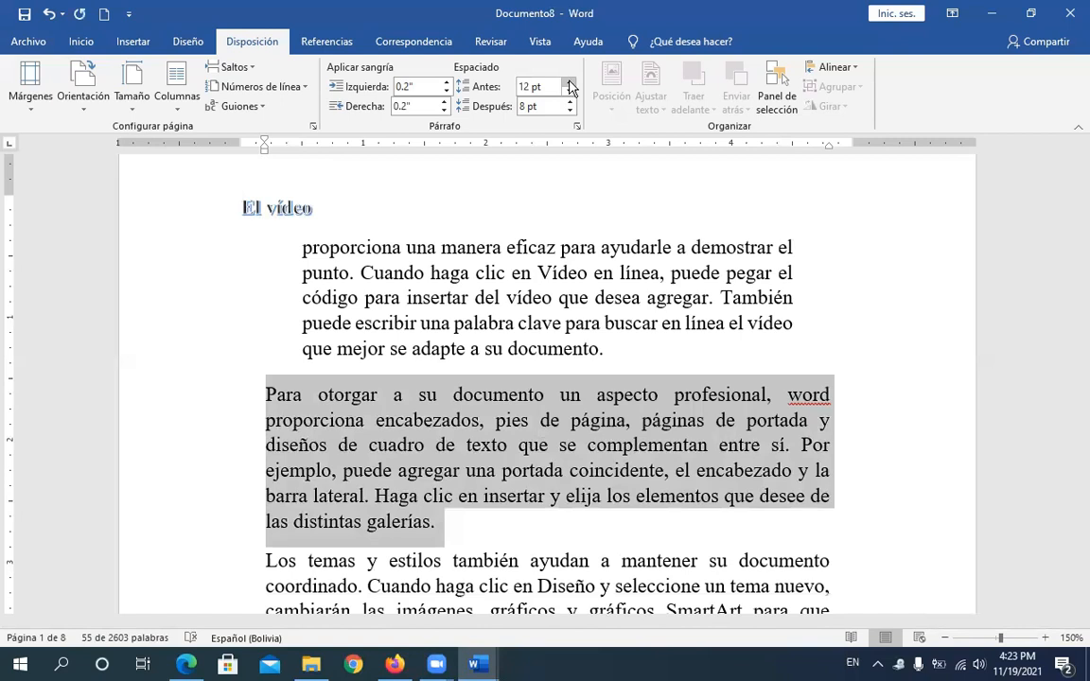
{"action": "left_click", "coordinate": [570, 82]}
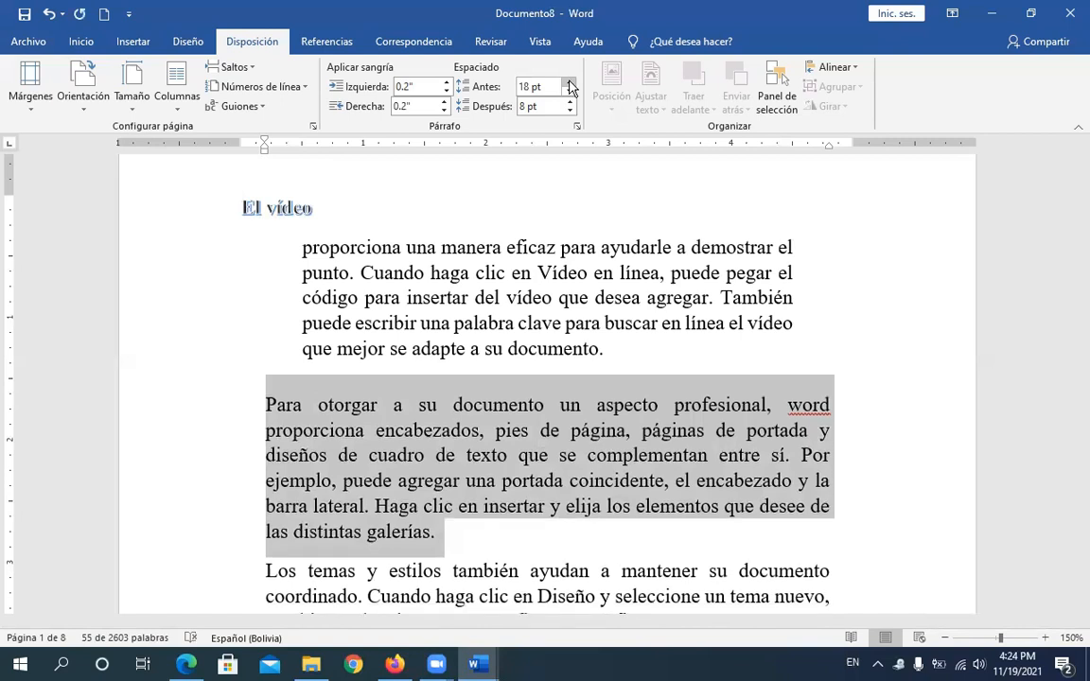
{"action": "left_click", "coordinate": [570, 101]}
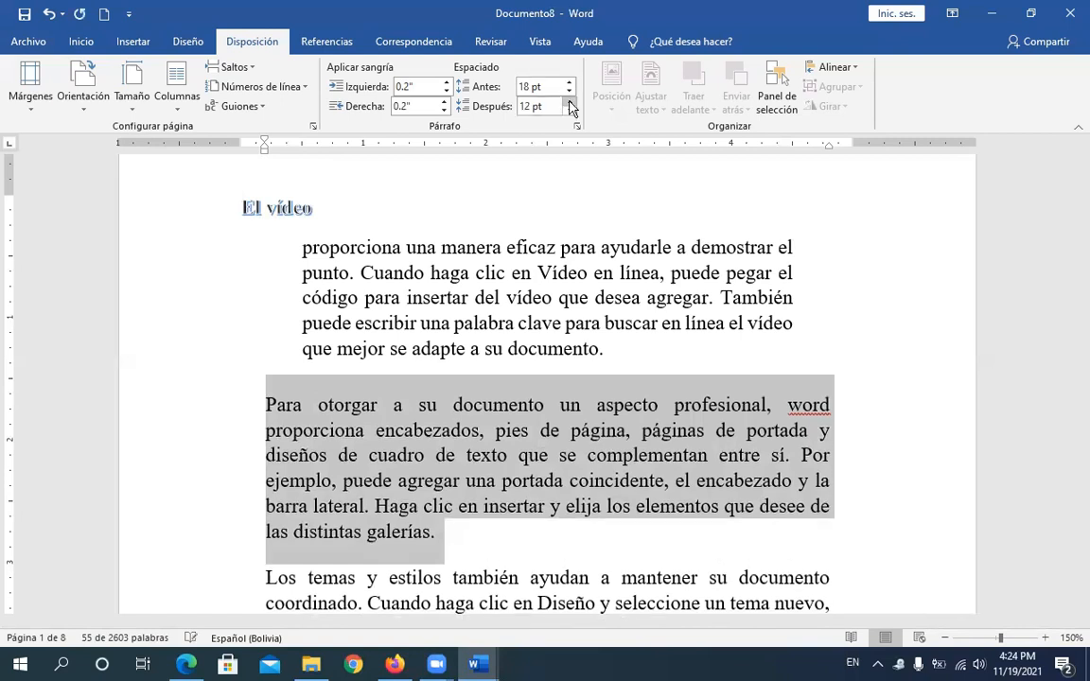
{"action": "left_click", "coordinate": [569, 102]}
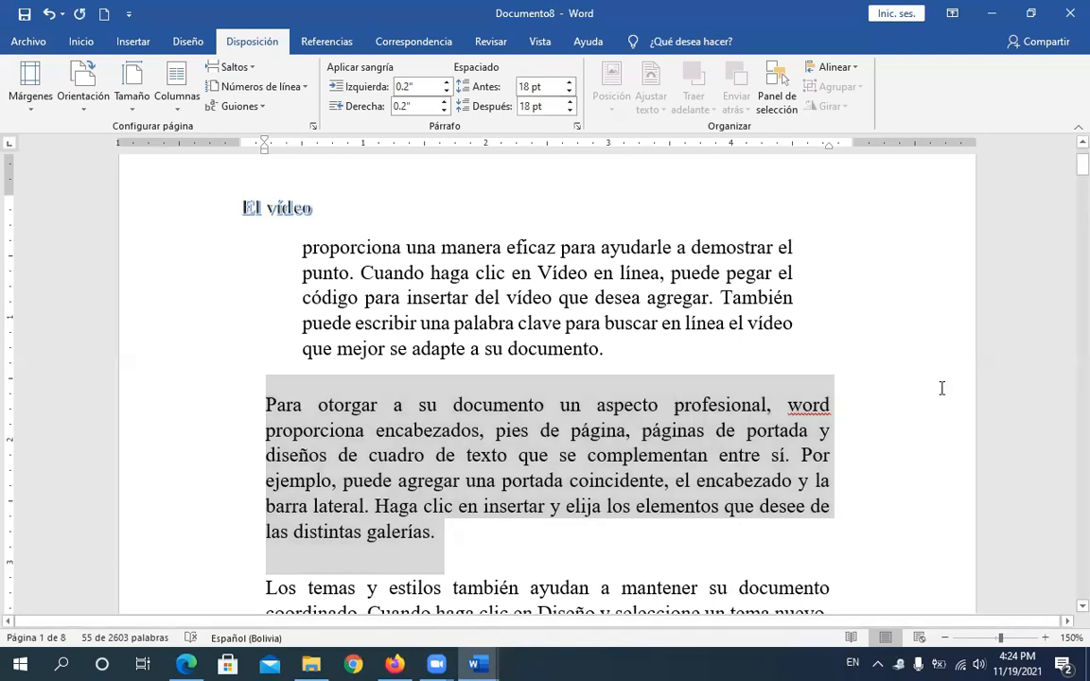
{"action": "left_click", "coordinate": [674, 405]}
Step: Set the spacing before the page 1 paragraphs "Los temas y estilos", "Ahorre tiempo" and "La lectura es más fácil" to 18 pt
{"action": "left_click_drag", "start_coordinate": [1075, 169], "coordinate": [1076, 184]}
{"action": "scroll", "coordinate": [441, 241], "scroll_direction": "down", "scroll_amount": 1}
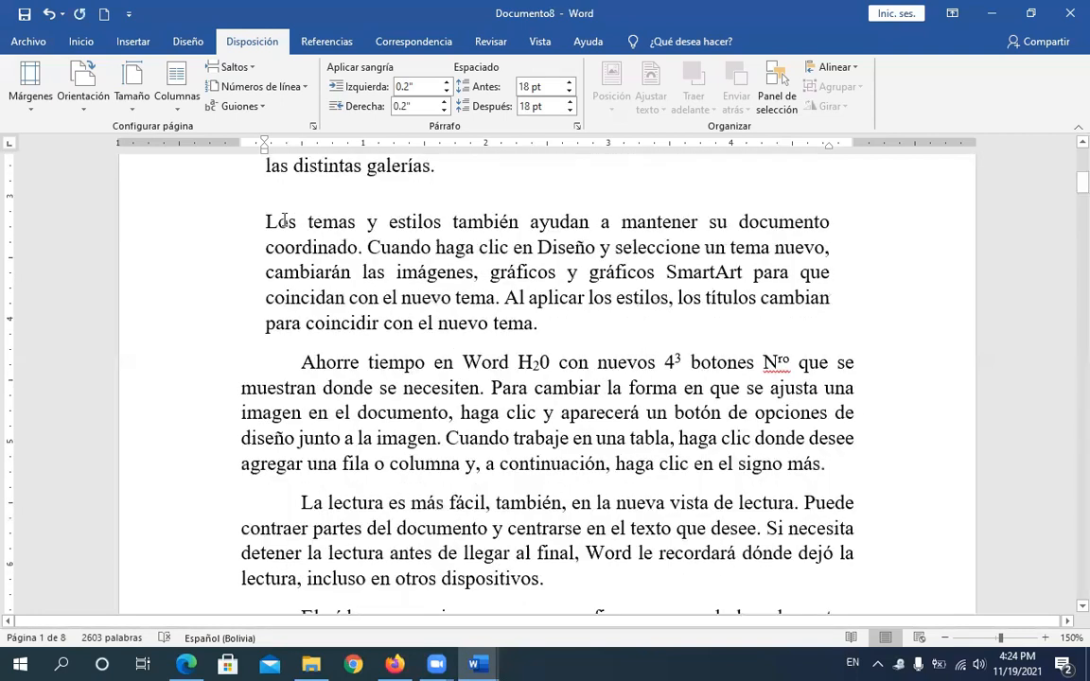
{"action": "left_click_drag", "start_coordinate": [266, 222], "coordinate": [589, 580]}
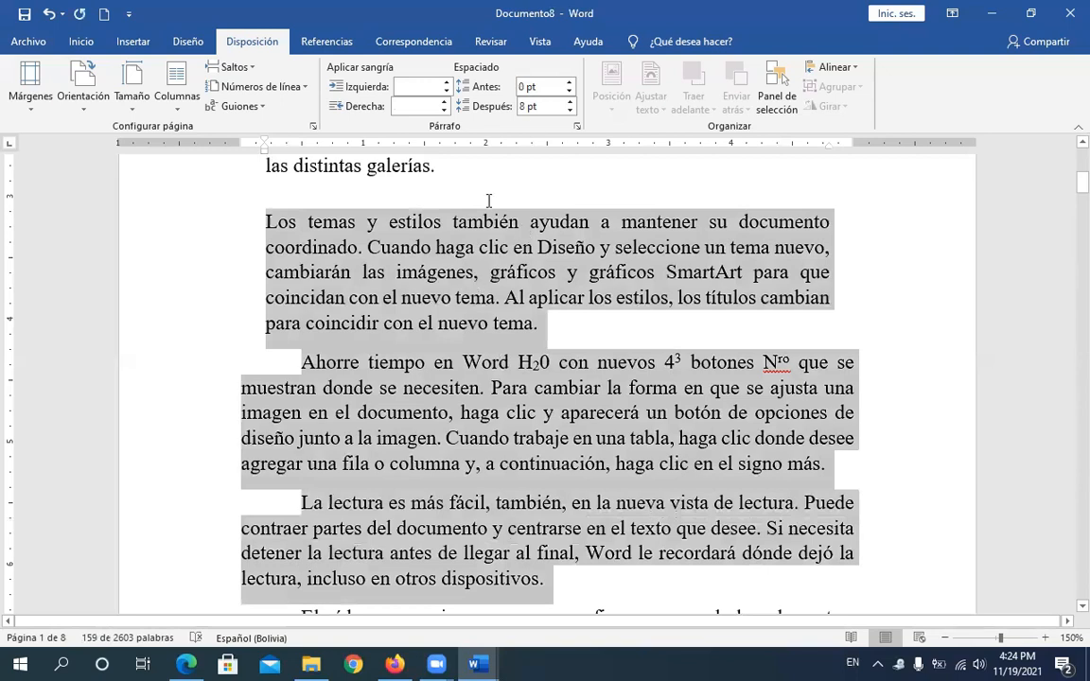
{"action": "left_click", "coordinate": [570, 82]}
{"action": "left_click", "coordinate": [569, 82]}
{"action": "left_click", "coordinate": [569, 82]}
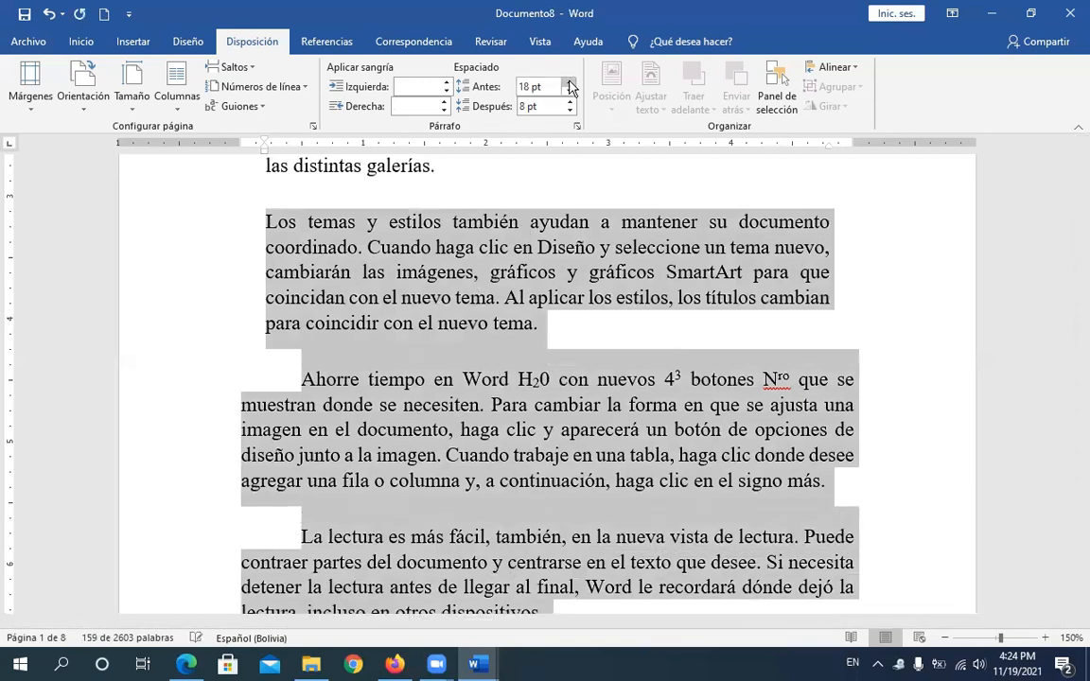
Step: Set the spacing after the three selected paragraphs, "Los temas y estilos" through "La lectura es más fácil", to 18 pt
{"action": "left_click", "coordinate": [570, 102]}
{"action": "left_click", "coordinate": [570, 102]}
{"action": "left_click", "coordinate": [570, 102]}
{"action": "left_click", "coordinate": [570, 102]}
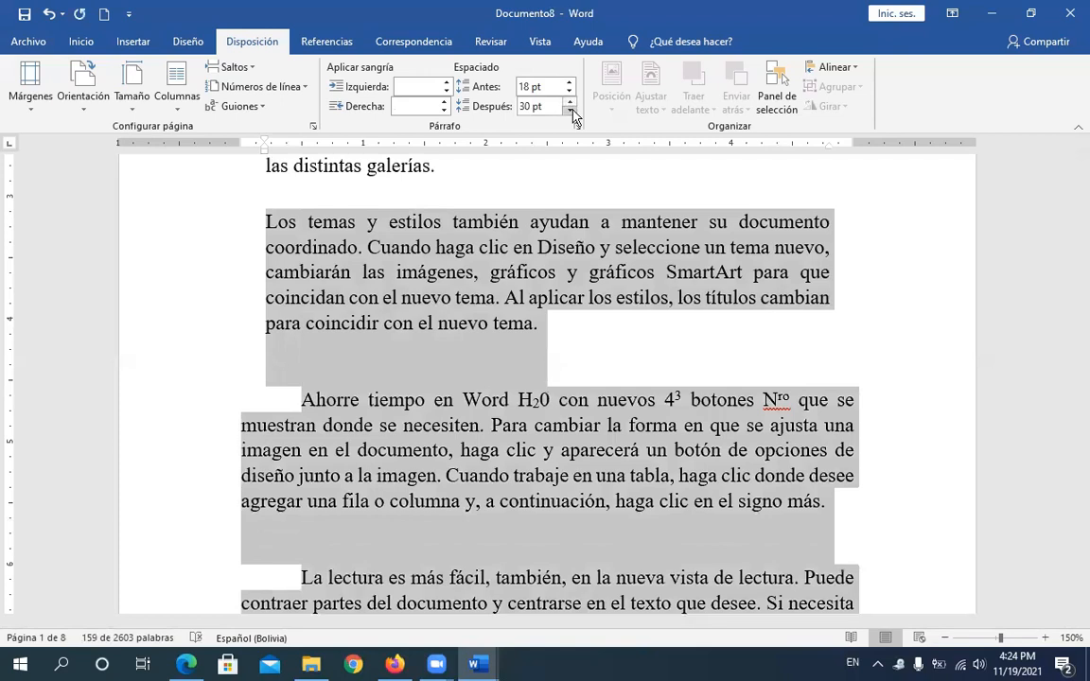
{"action": "left_click", "coordinate": [571, 111]}
{"action": "left_click", "coordinate": [571, 110]}
{"action": "left_click", "coordinate": [571, 111]}
{"action": "left_click", "coordinate": [571, 111]}
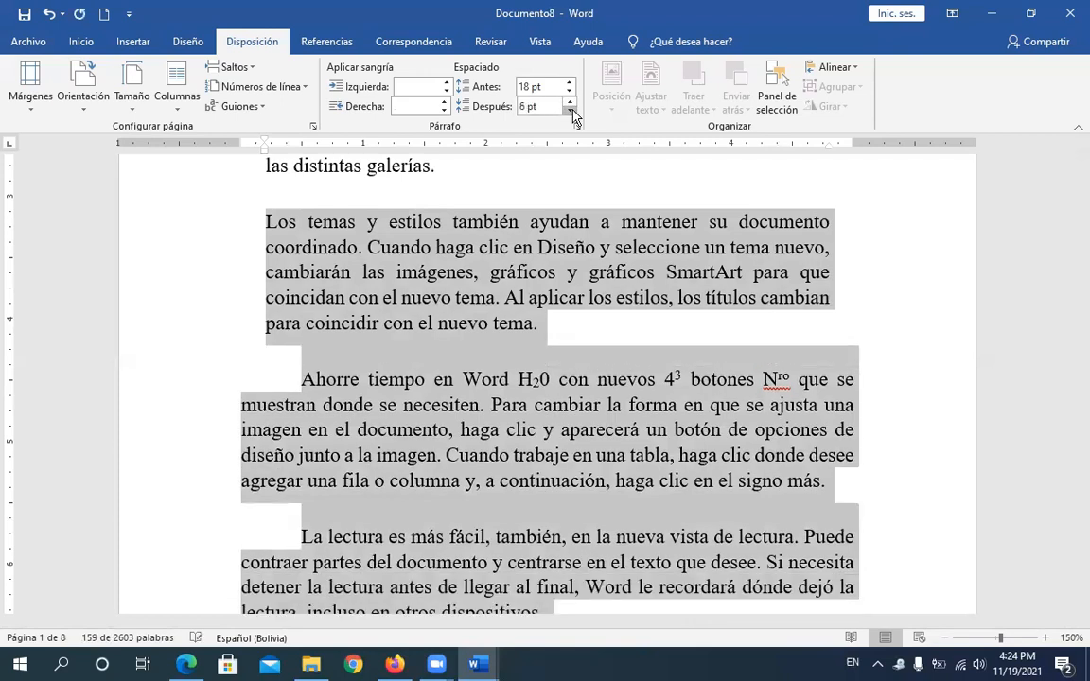
{"action": "left_click", "coordinate": [571, 101]}
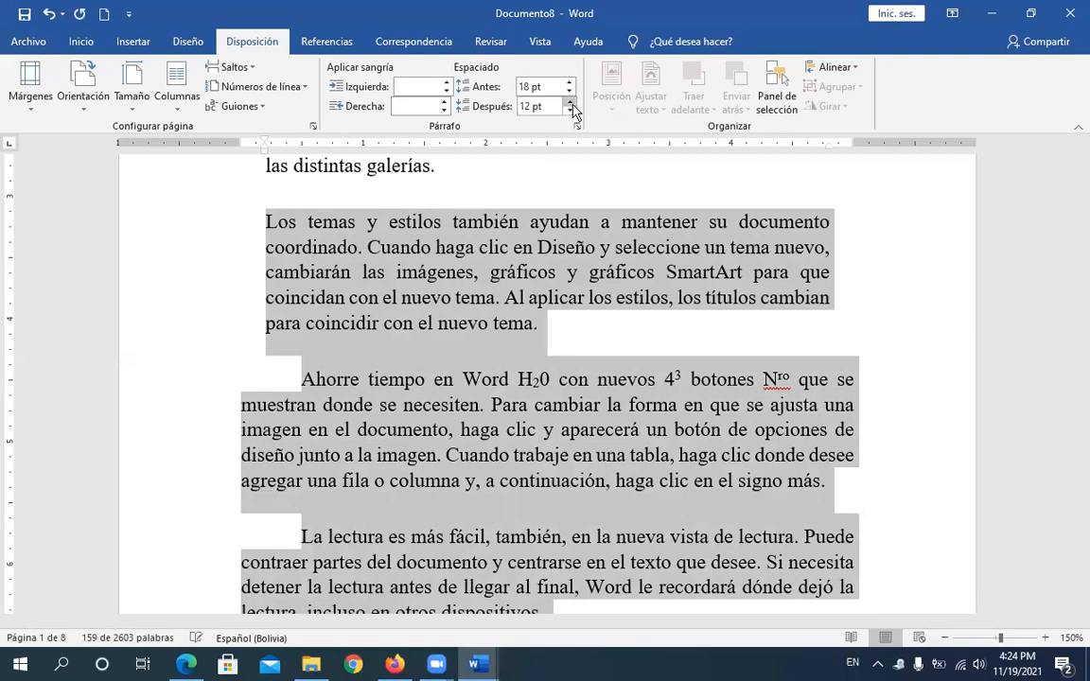
{"action": "left_click", "coordinate": [571, 101]}
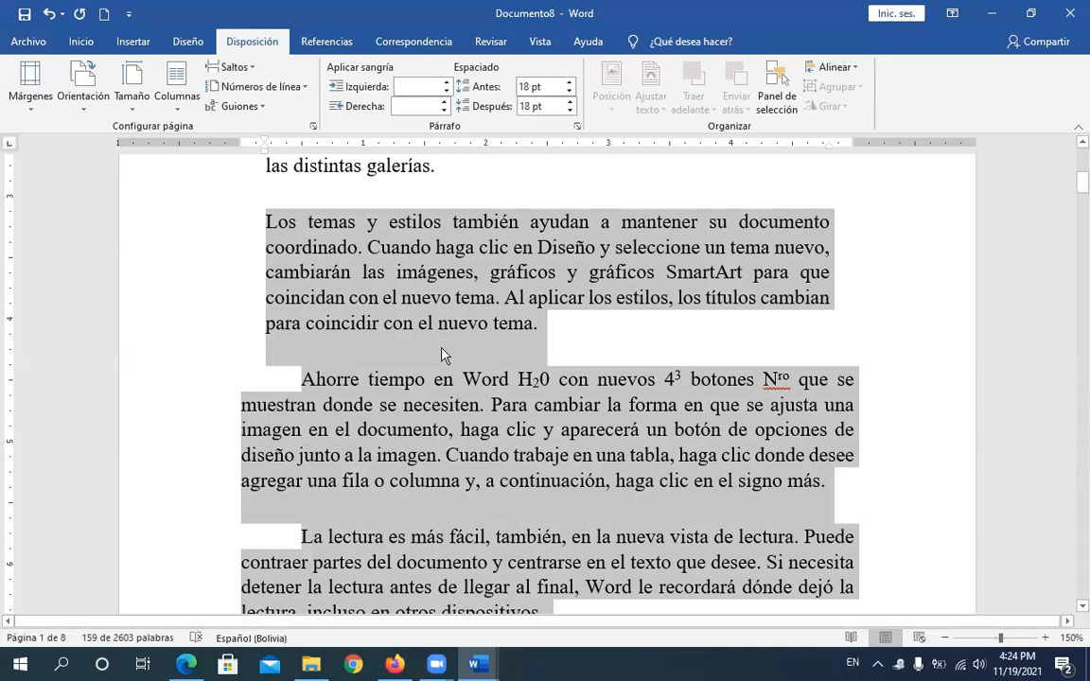
{"action": "left_click", "coordinate": [559, 325]}
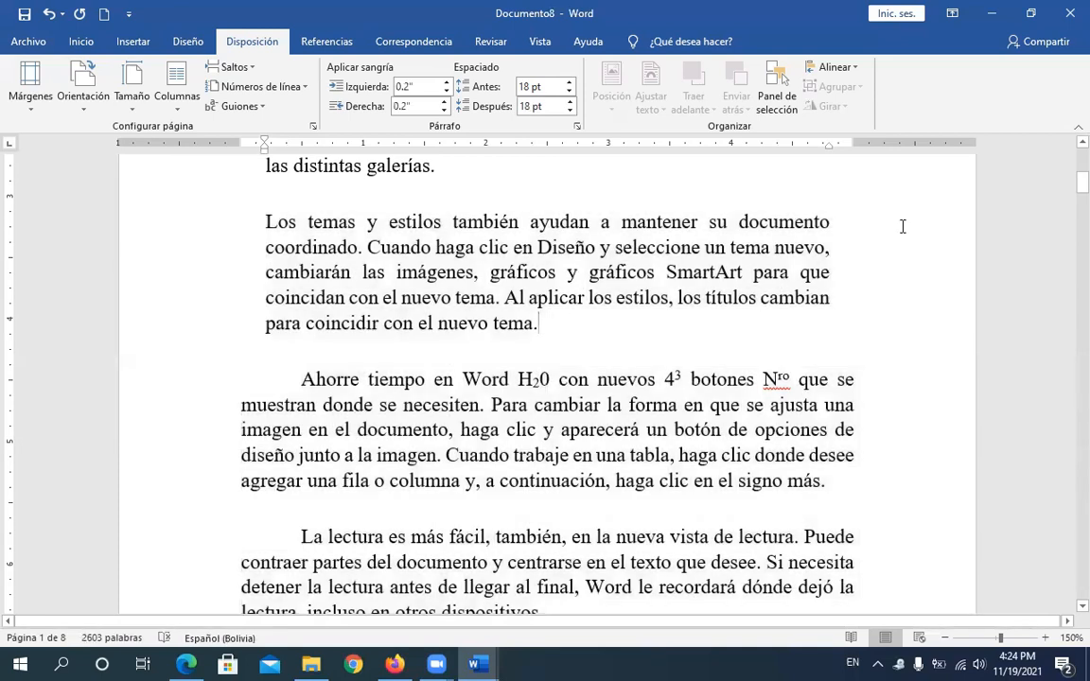
Step: Set the line spacing of the page 1 paragraph starting "proporciona una manera eficaz" to 1.0
{"action": "mouse_move", "coordinate": [1076, 185]}
{"action": "left_mouse_down"}
{"action": "mouse_move", "coordinate": [1071, 197]}
{"action": "mouse_move", "coordinate": [1071, 169]}
{"action": "mouse_move", "coordinate": [1077, 176]}
{"action": "left_mouse_up"}
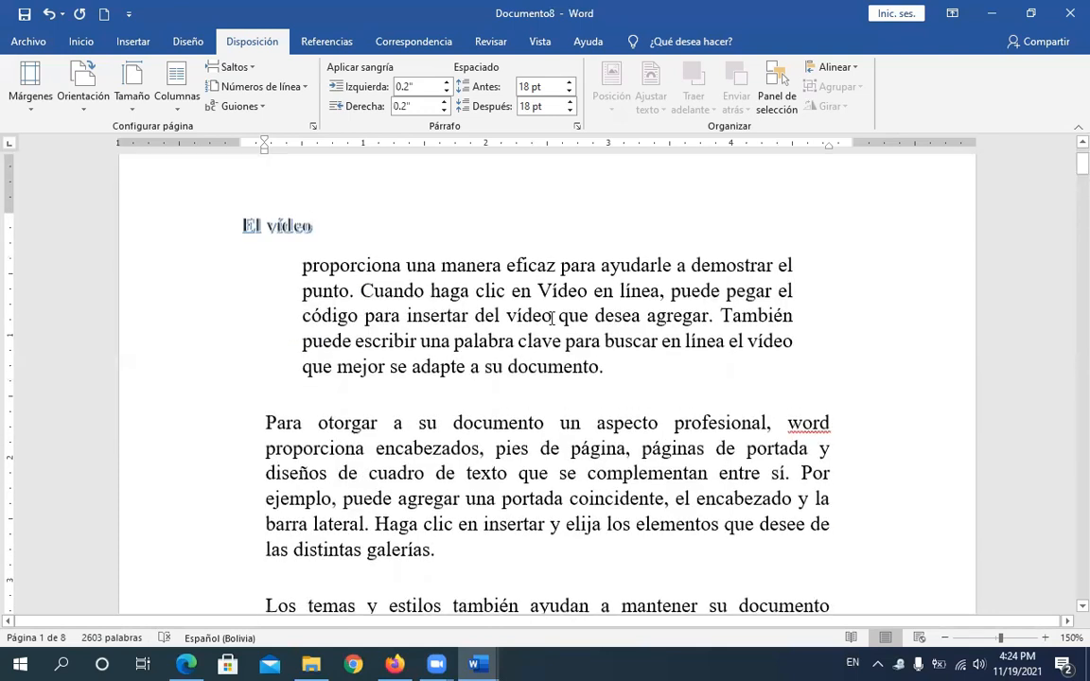
{"action": "double_click", "coordinate": [528, 316]}
{"action": "triple_click", "coordinate": [414, 265]}
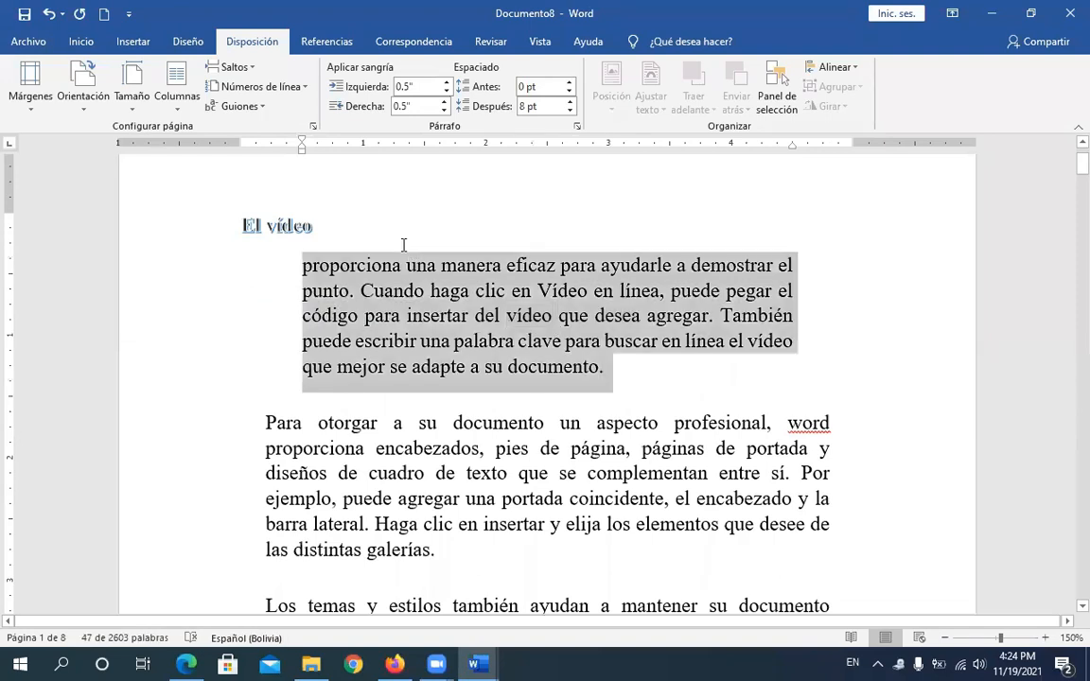
{"action": "left_click", "coordinate": [82, 42]}
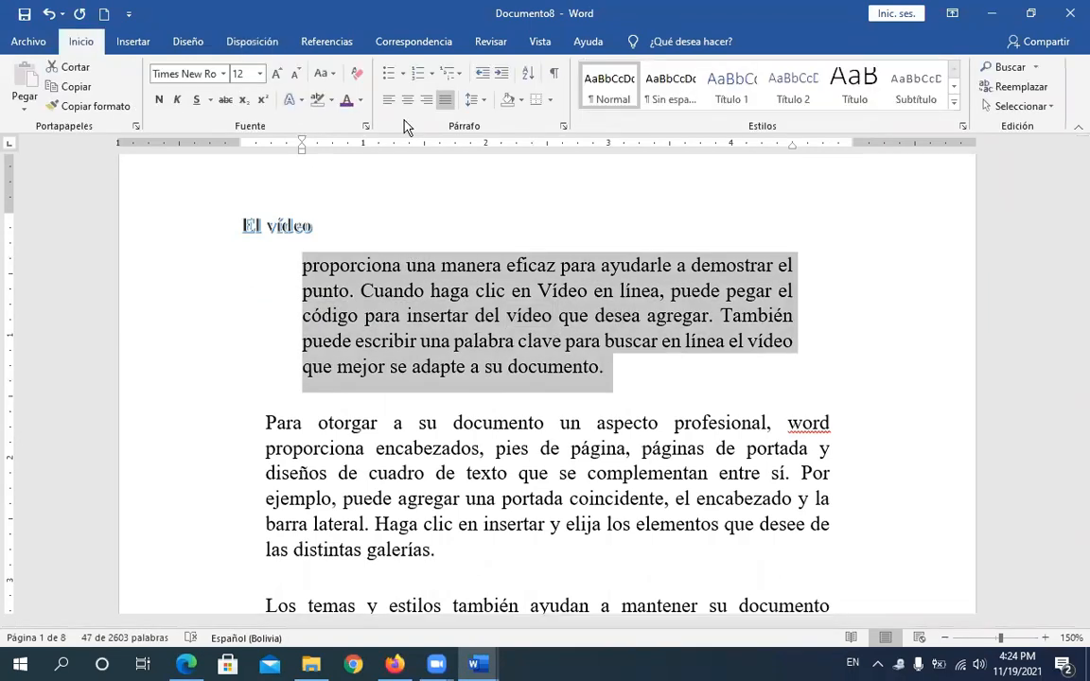
{"action": "left_click", "coordinate": [485, 102]}
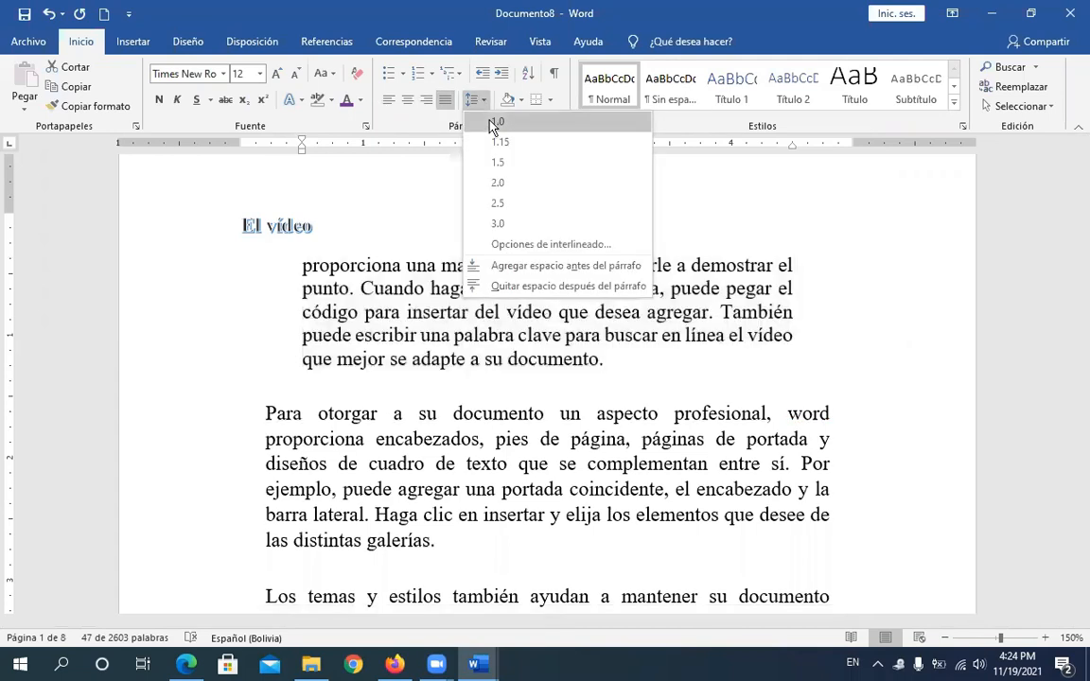
{"action": "left_click", "coordinate": [493, 126]}
{"action": "left_click", "coordinate": [469, 233]}
{"action": "left_click", "coordinate": [470, 234]}
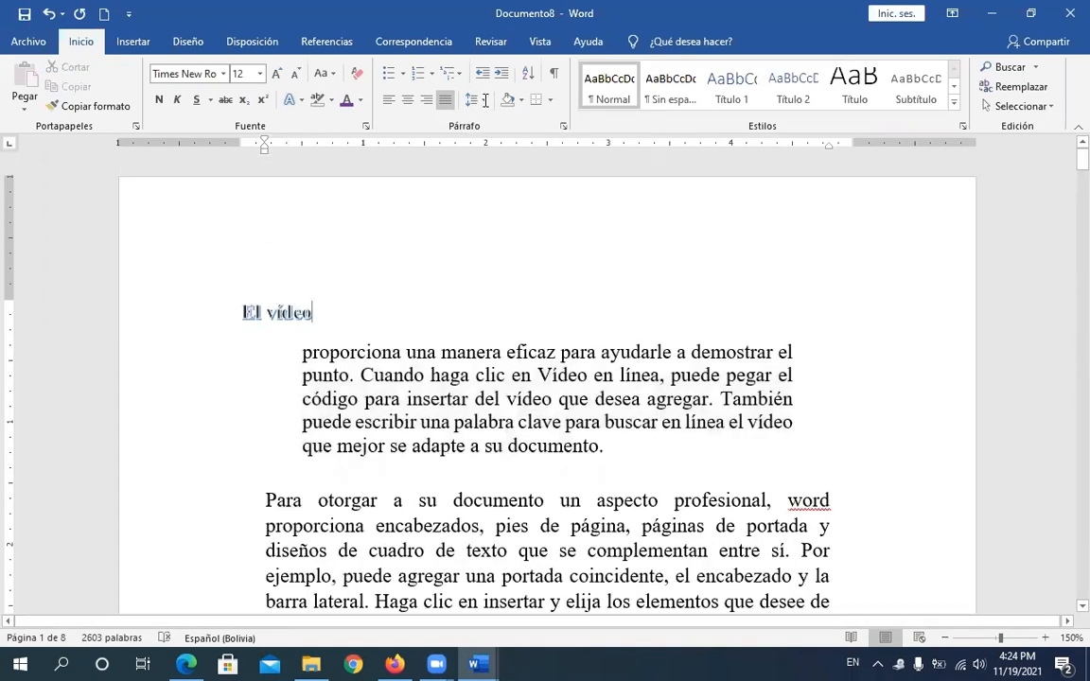
Step: Set the line spacing of the page 1 paragraph "Para otorgar a su documento" to 1.5
{"action": "left_click", "coordinate": [507, 447], "text": "shift"}
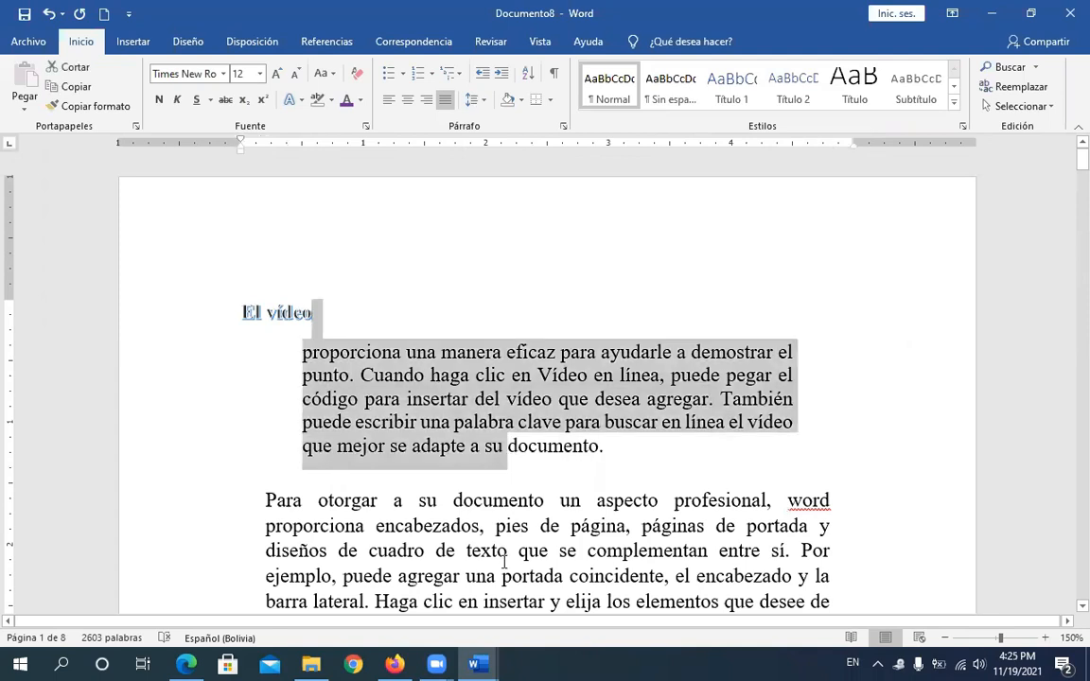
{"action": "double_click", "coordinate": [503, 560]}
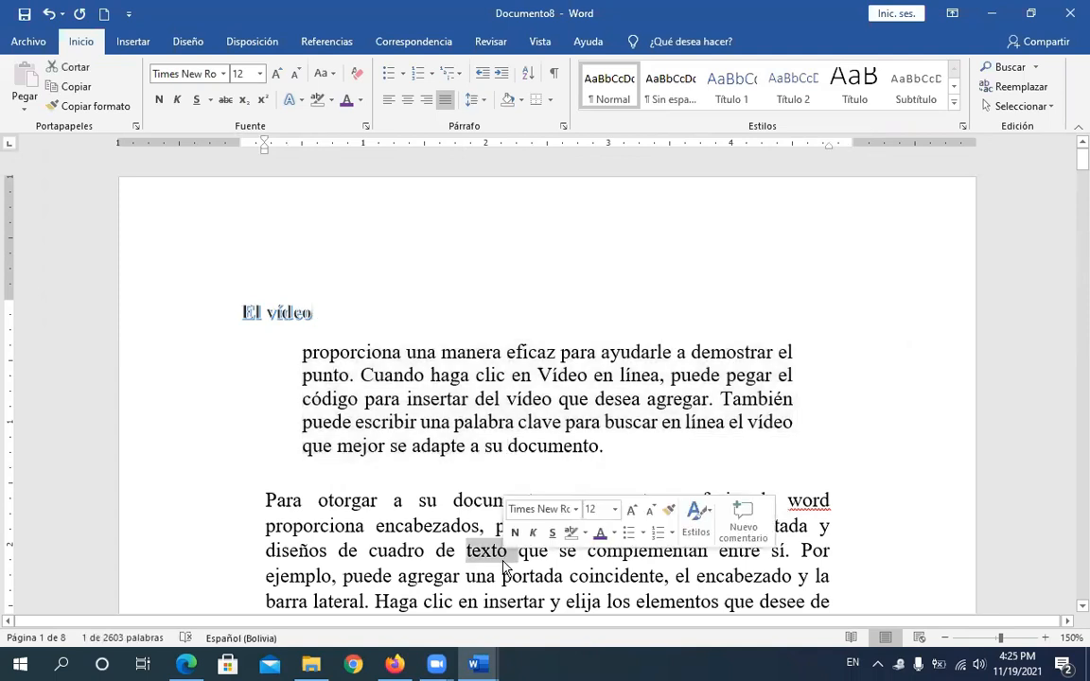
{"action": "triple_click", "coordinate": [503, 566]}
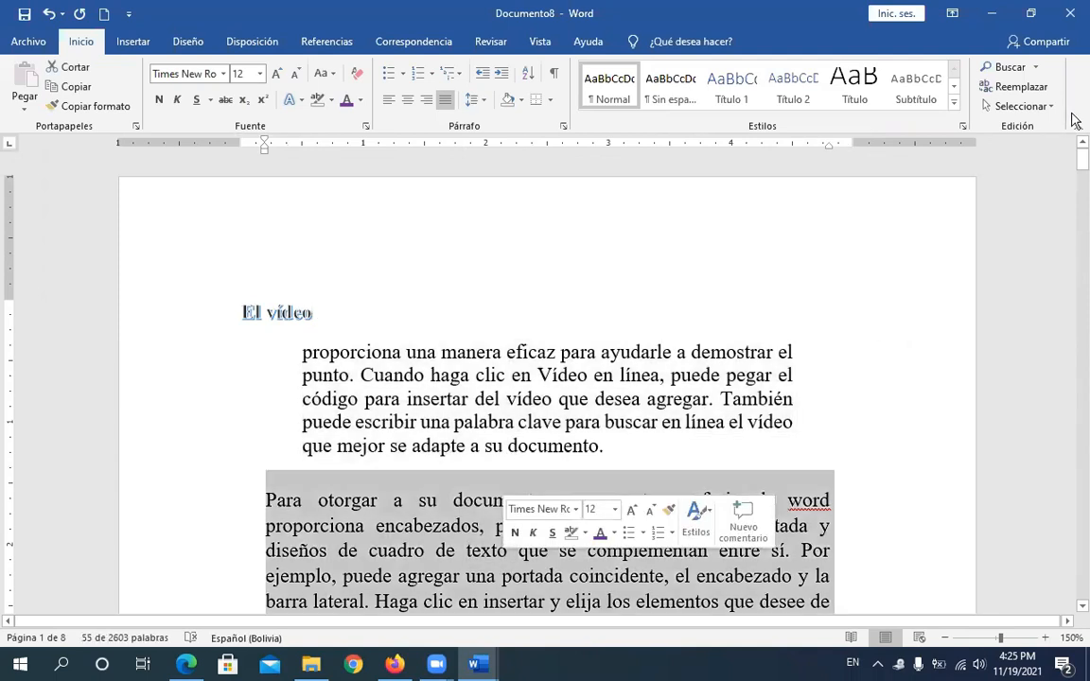
{"action": "scroll", "coordinate": [1075, 176], "scroll_direction": "down", "scroll_amount": 3}
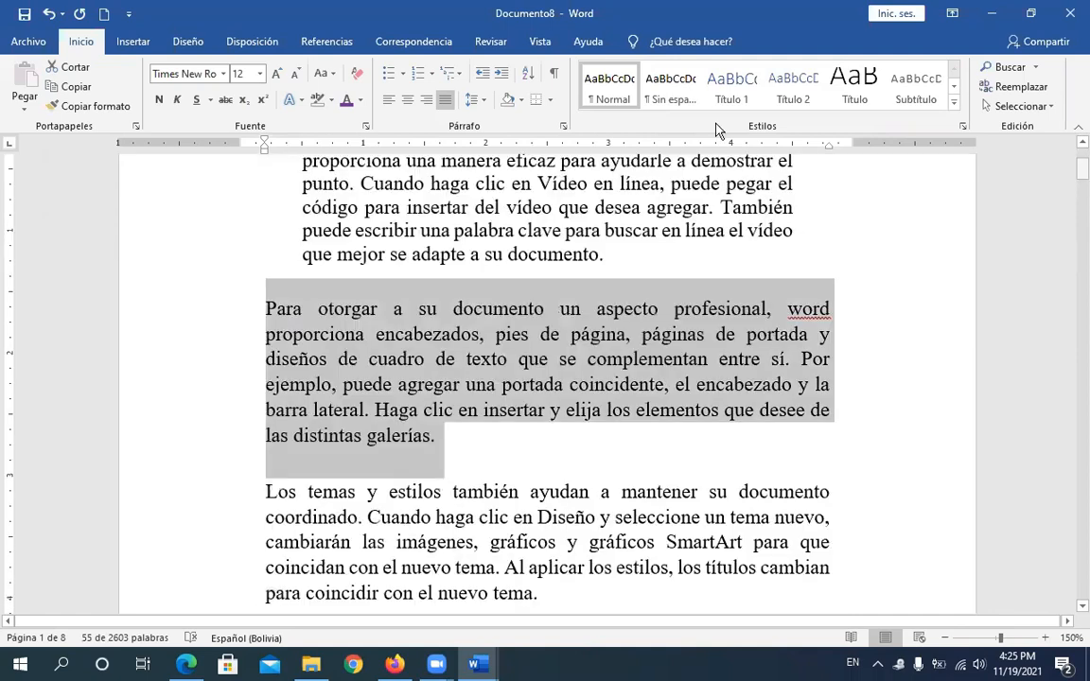
{"action": "left_click", "coordinate": [484, 100]}
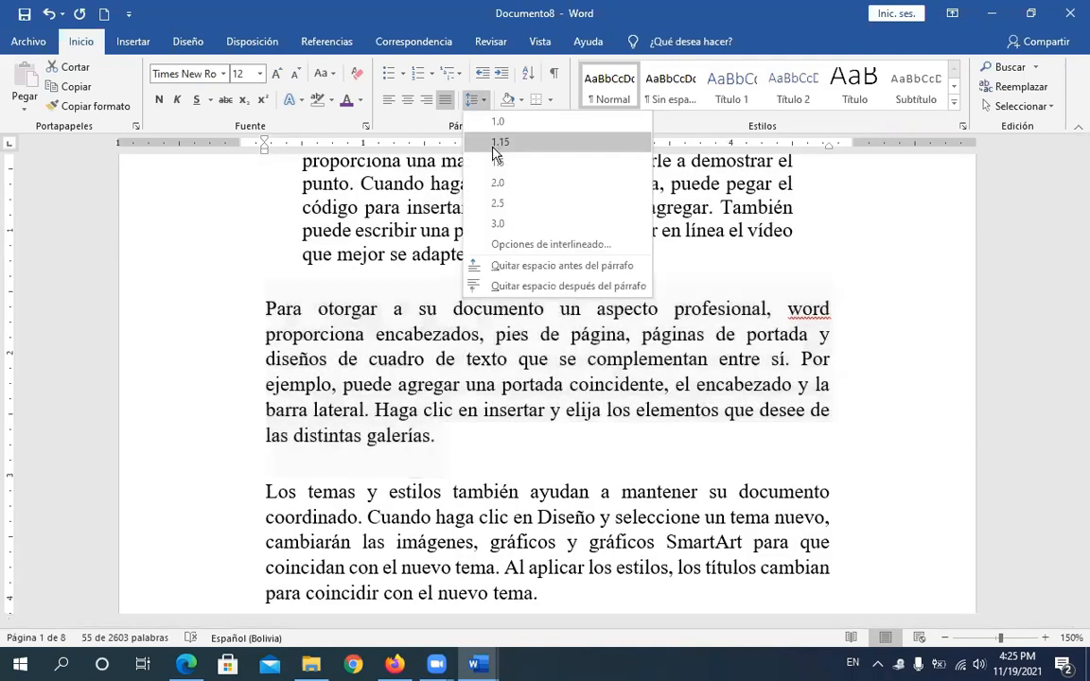
{"action": "left_click", "coordinate": [498, 142]}
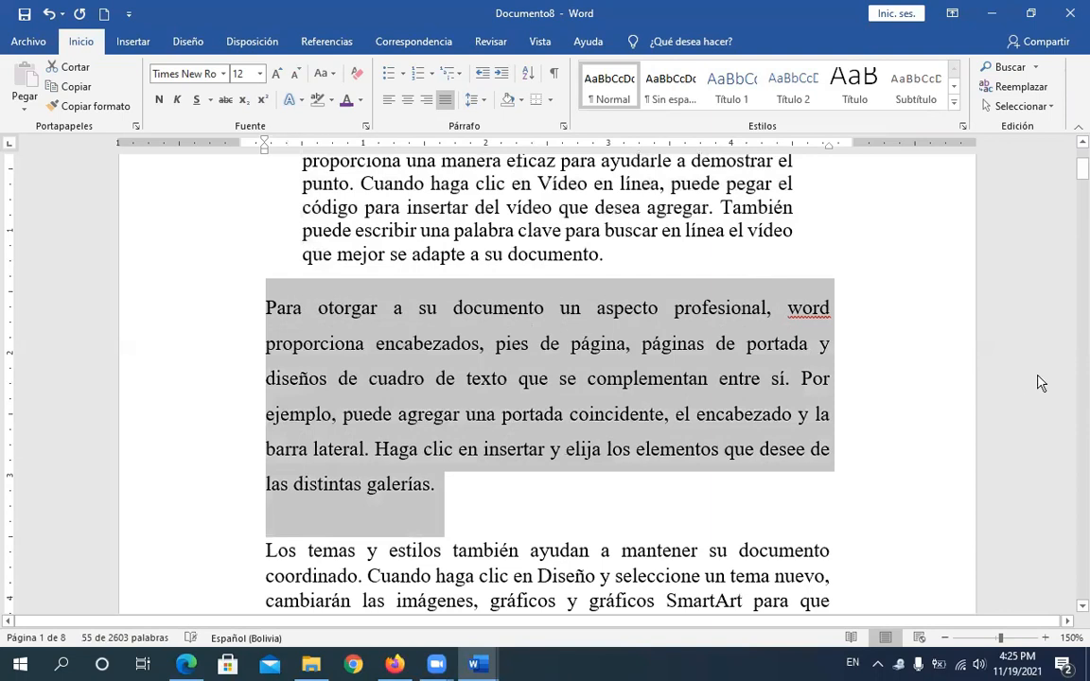
Step: Set the line spacing of the page 1 paragraph "Los temas y estilos" to 2.0
{"action": "left_click", "coordinate": [1073, 609]}
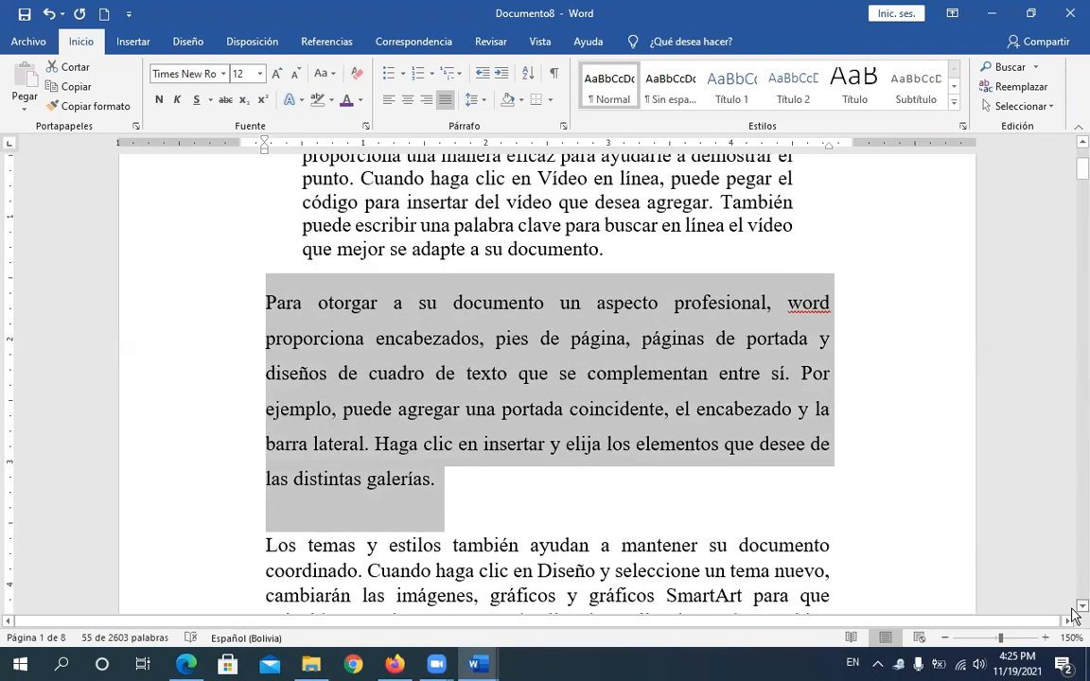
{"action": "left_click", "coordinate": [1073, 610]}
{"action": "left_click", "coordinate": [1082, 606]}
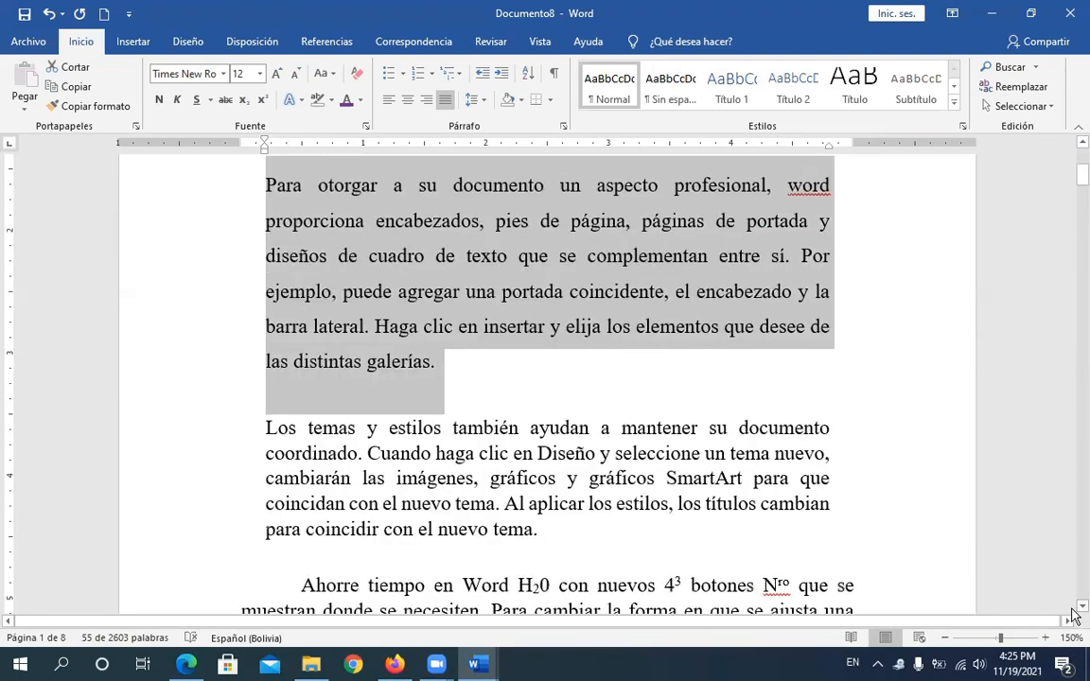
{"action": "scroll", "coordinate": [716, 437], "scroll_direction": "down", "scroll_amount": 1}
{"action": "triple_click", "coordinate": [716, 467]}
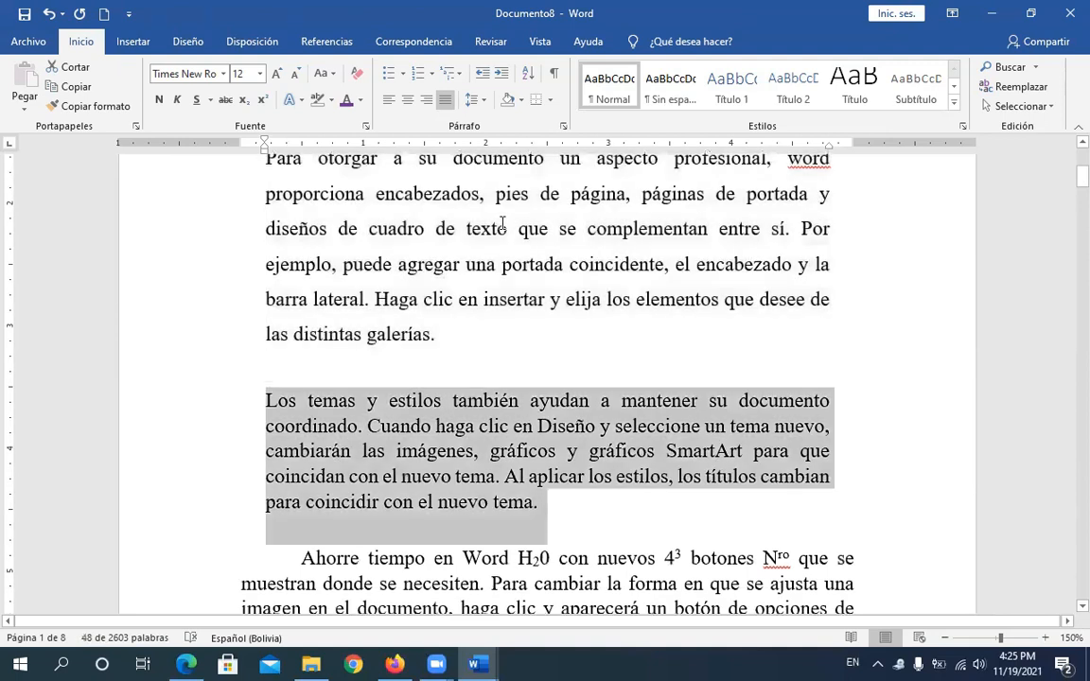
{"action": "left_click", "coordinate": [473, 99]}
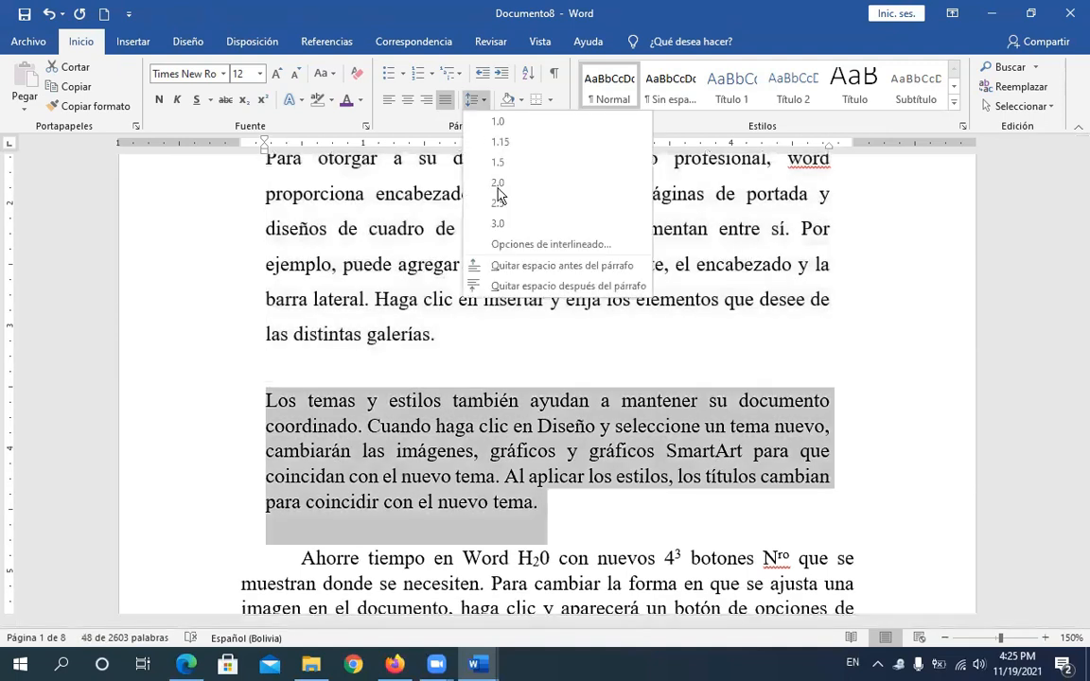
{"action": "left_click", "coordinate": [498, 185]}
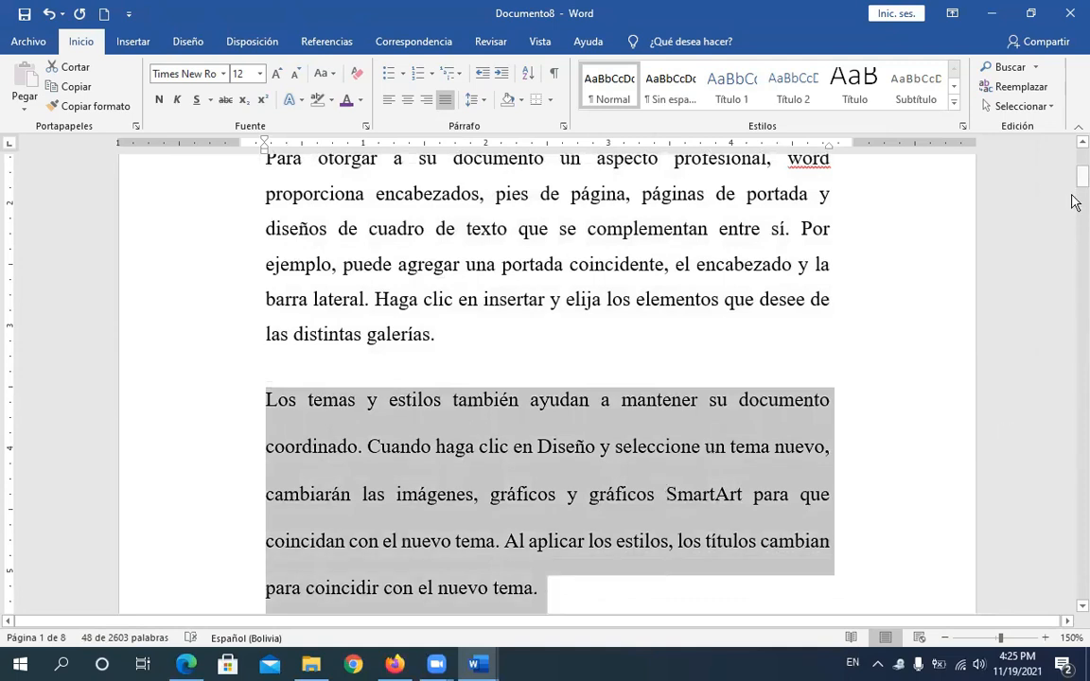
Step: Try single and double line spacing on the page 1 paragraph "Ahorre tiempo en Word" and finish with 1.5 lines
{"action": "mouse_move", "coordinate": [1078, 185]}
{"action": "left_mouse_down"}
{"action": "mouse_move", "coordinate": [1077, 172]}
{"action": "mouse_move", "coordinate": [1077, 194]}
{"action": "left_mouse_up"}
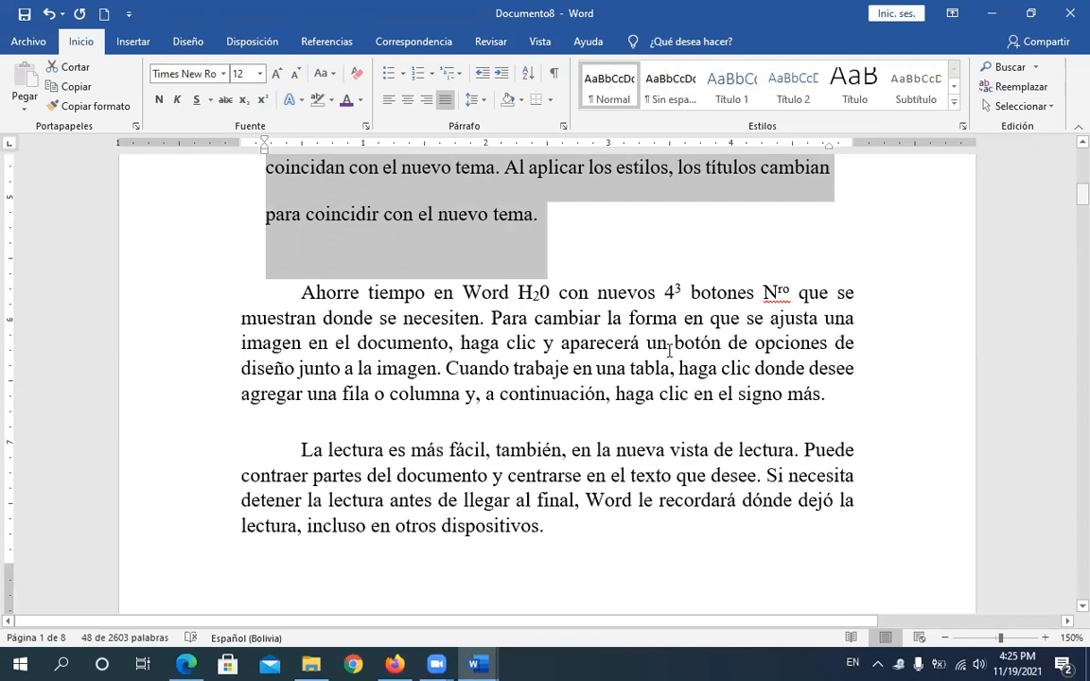
{"action": "triple_click", "coordinate": [563, 348]}
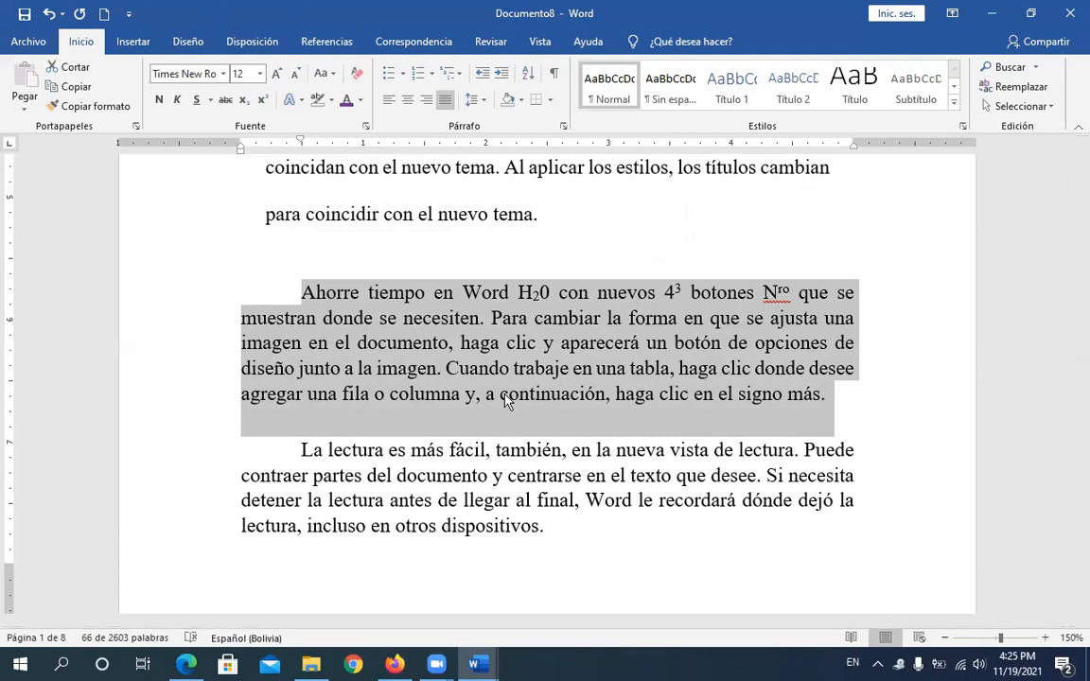
{"action": "key", "text": "ctrl+1"}
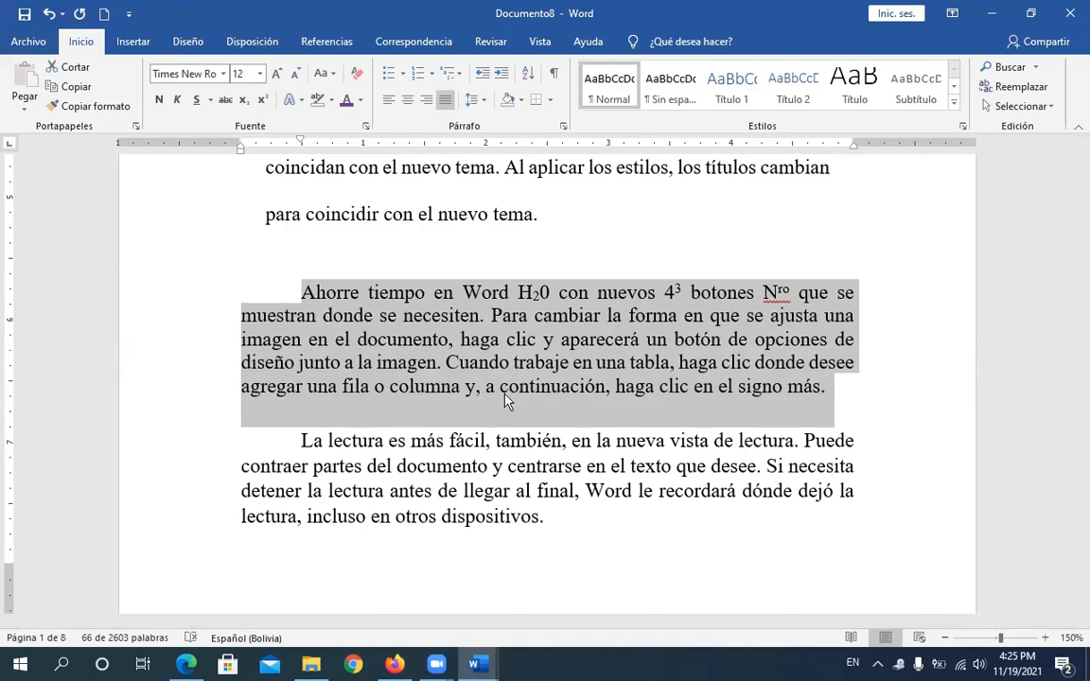
{"action": "key", "text": "ctrl+2"}
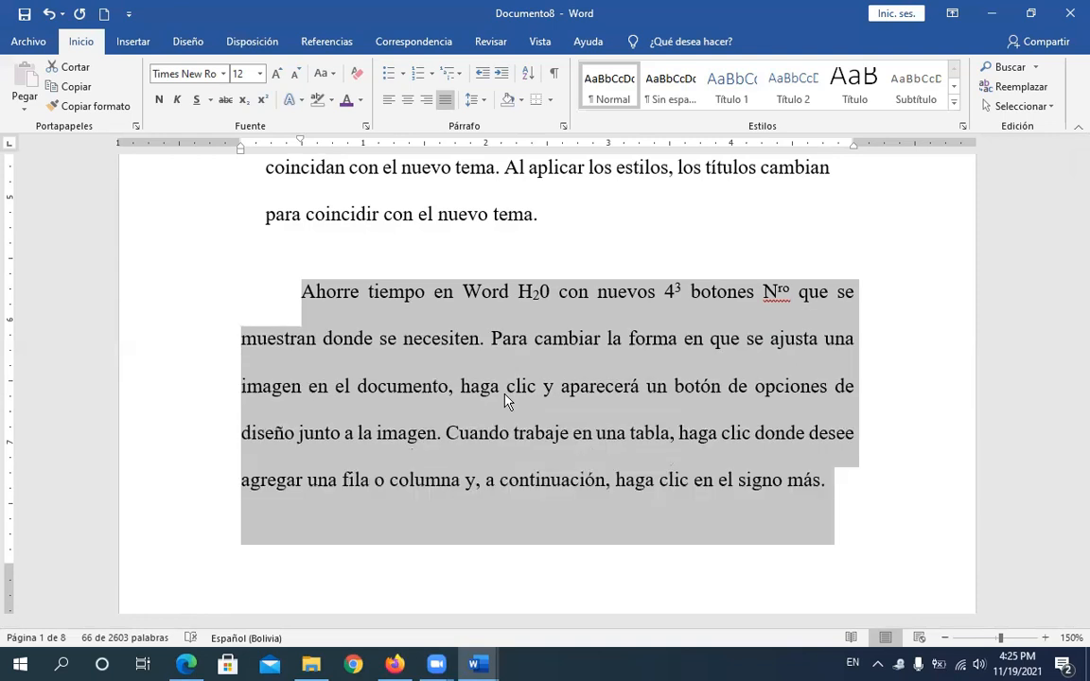
{"action": "key", "text": "ctrl+5"}
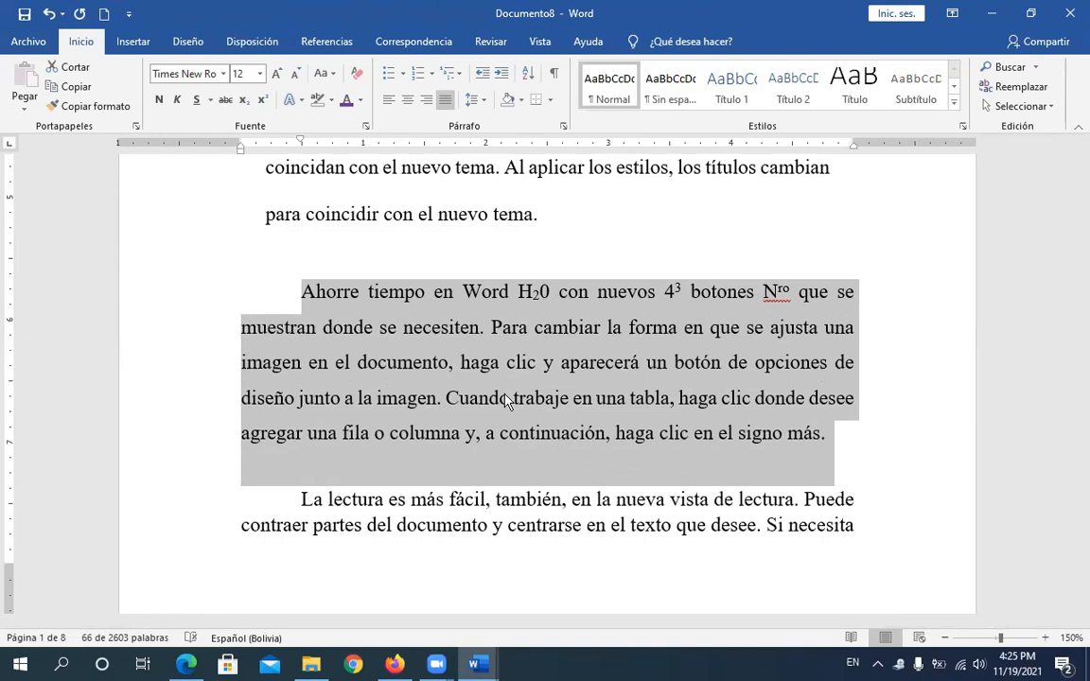
{"action": "key", "text": "ctrl+1"}
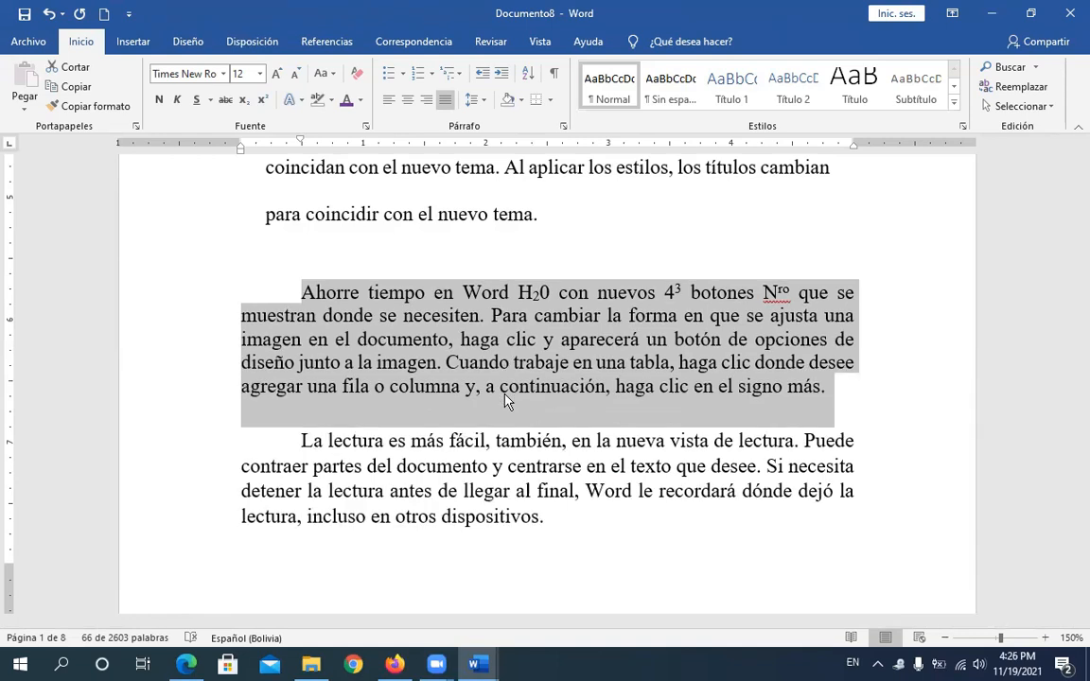
{"action": "key", "text": "ctrl+2"}
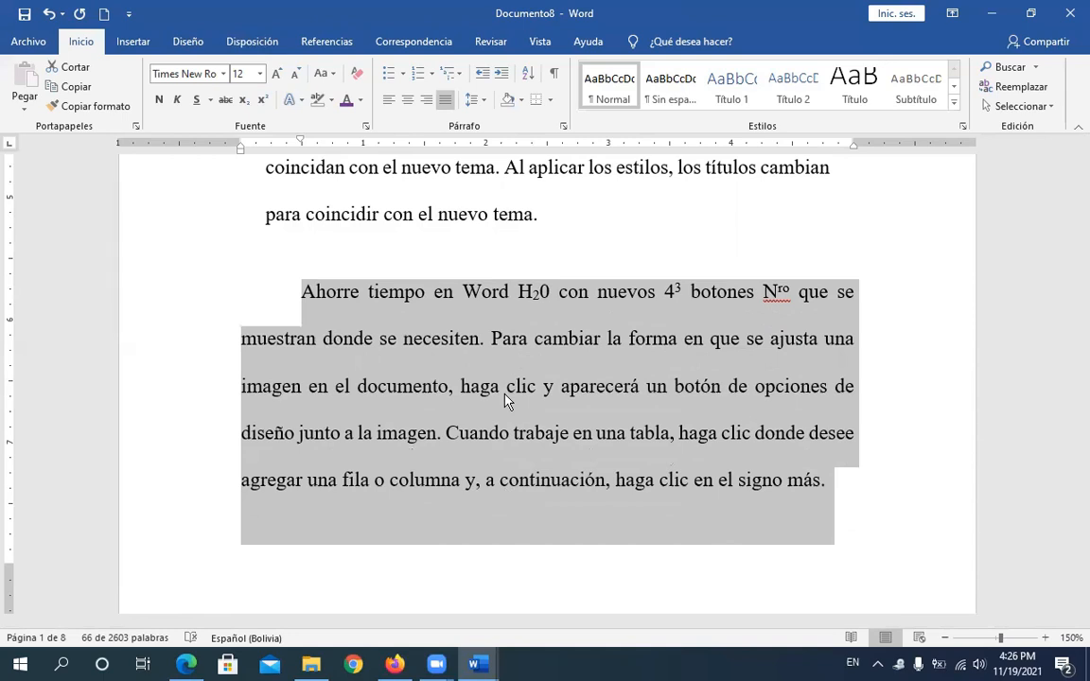
{"action": "key", "text": "ctrl+5"}
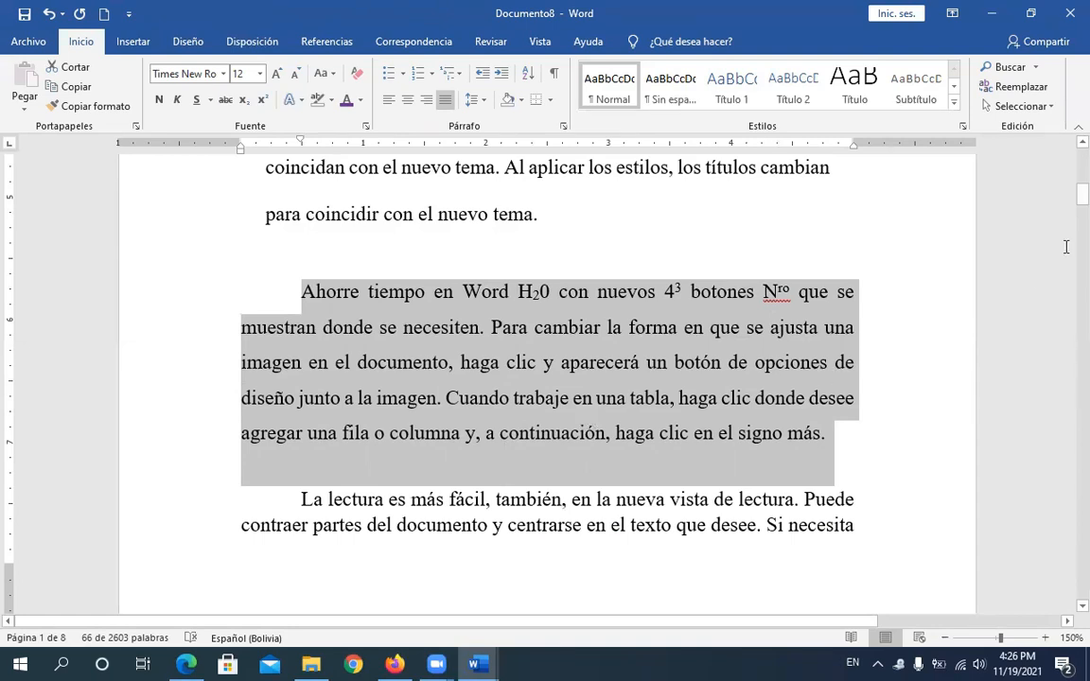
{"action": "left_click_drag", "start_coordinate": [1074, 202], "coordinate": [1073, 204]}
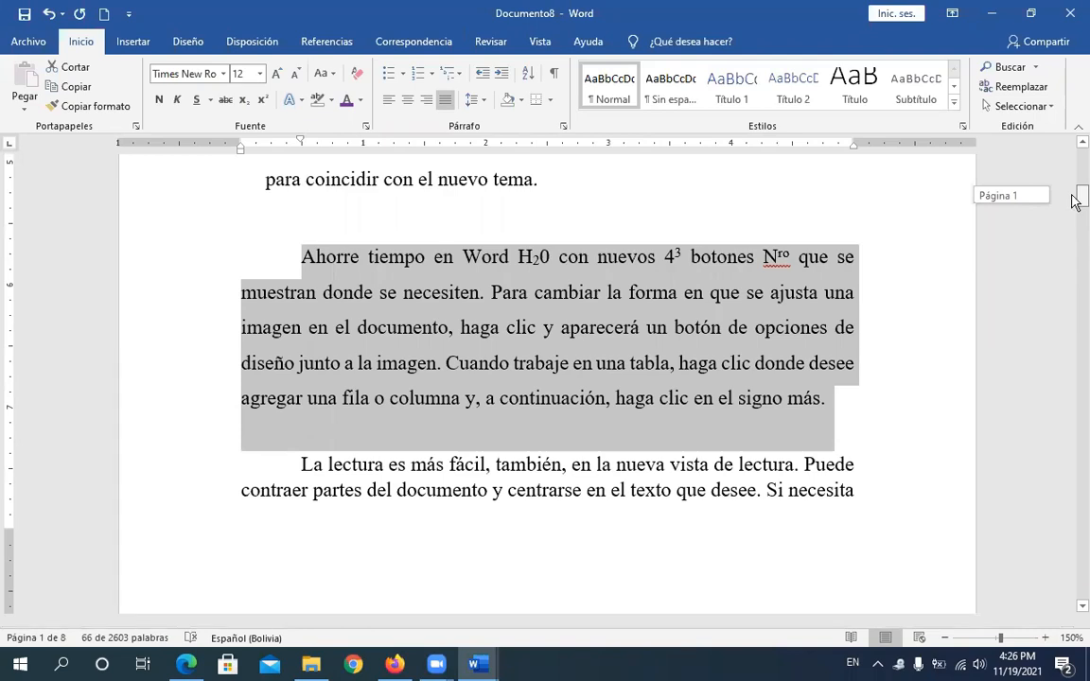
{"action": "left_click_drag", "start_coordinate": [1075, 203], "coordinate": [1074, 201]}
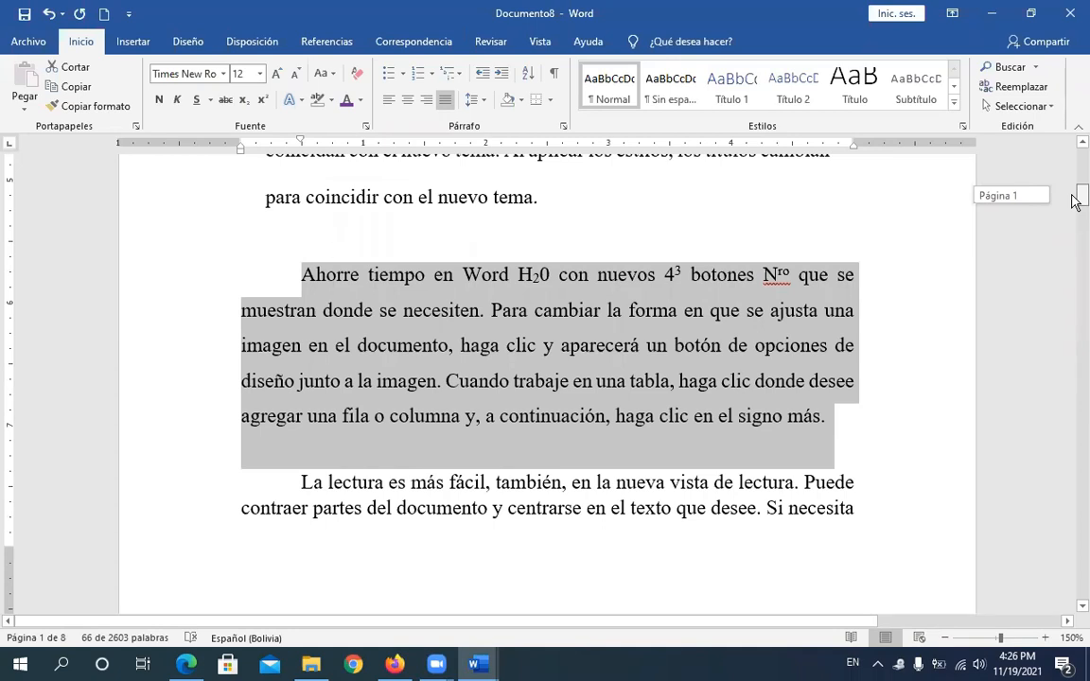
{"action": "mouse_move", "coordinate": [1075, 202]}
{"action": "left_mouse_down"}
{"action": "mouse_move", "coordinate": [1075, 180]}
{"action": "mouse_move", "coordinate": [1077, 240]}
{"action": "left_mouse_up"}
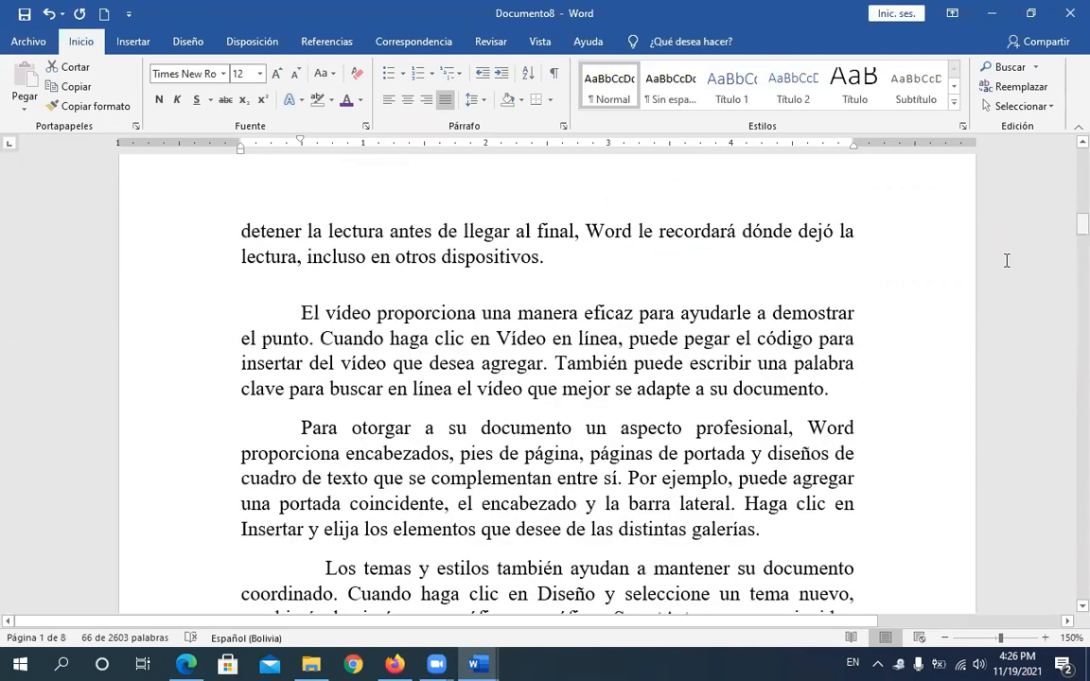
{"action": "triple_click", "coordinate": [624, 337]}
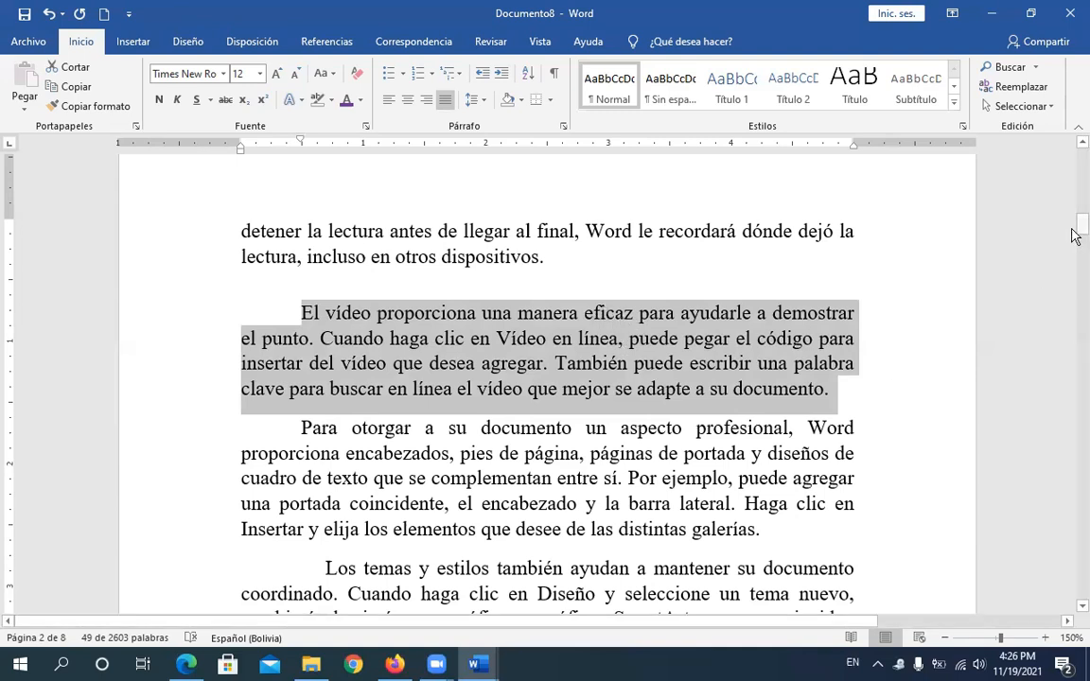
{"action": "left_click_drag", "start_coordinate": [1080, 236], "coordinate": [995, 270]}
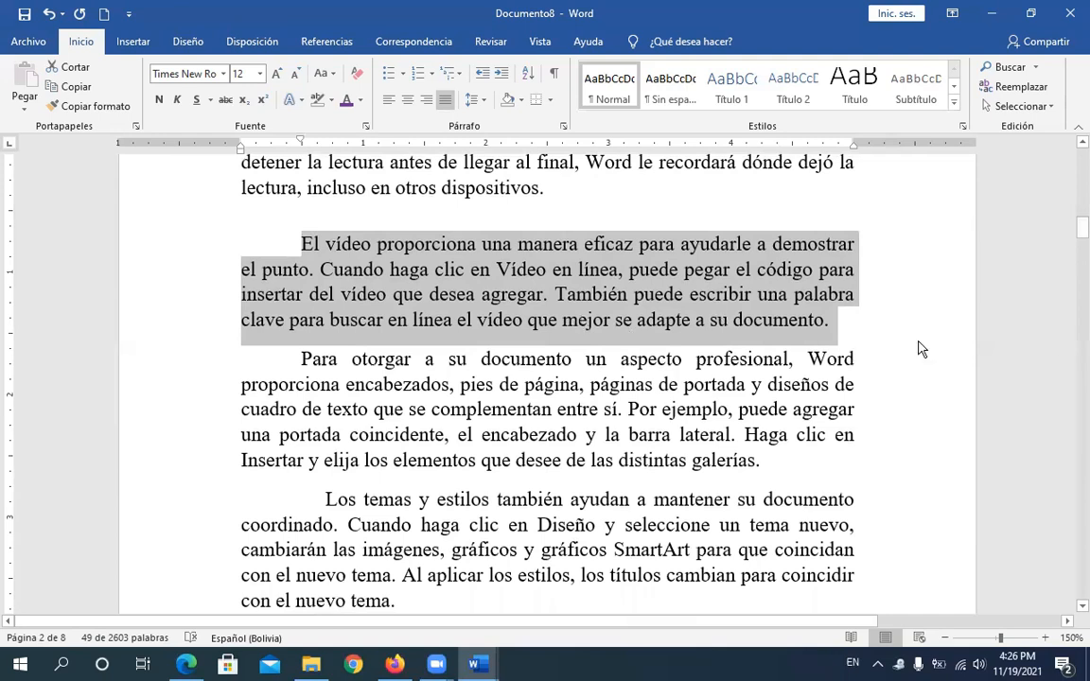
{"action": "mouse_move", "coordinate": [1081, 227]}
{"action": "left_mouse_down"}
{"action": "mouse_move", "coordinate": [1075, 220]}
{"action": "mouse_move", "coordinate": [1075, 229]}
{"action": "left_mouse_up"}
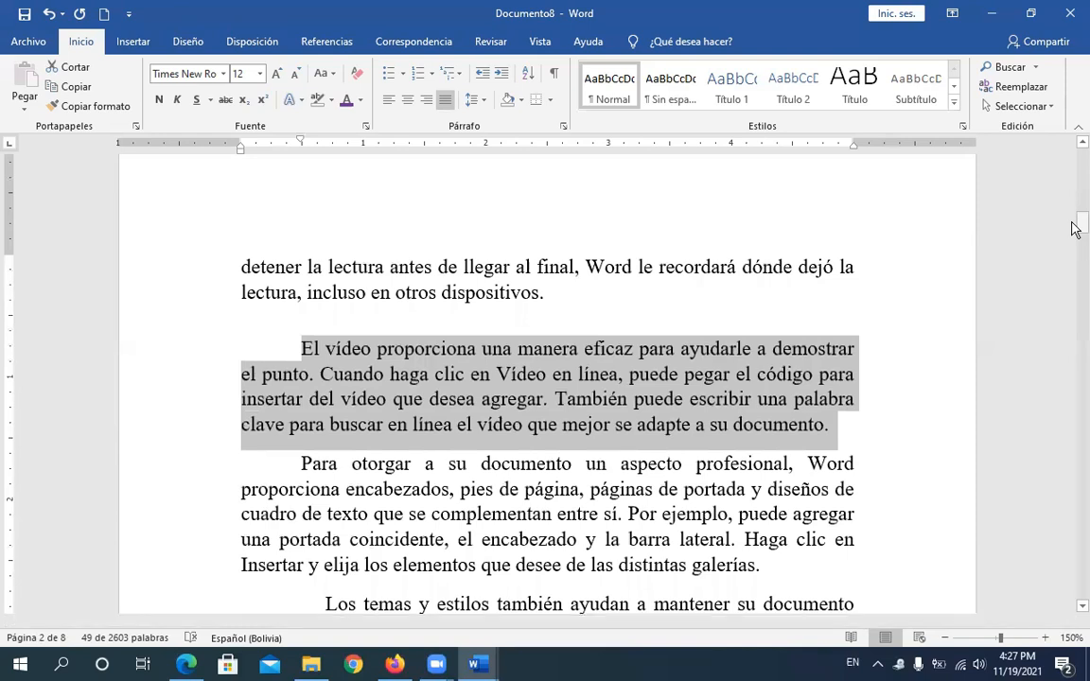
{"action": "left_click", "coordinate": [388, 349]}
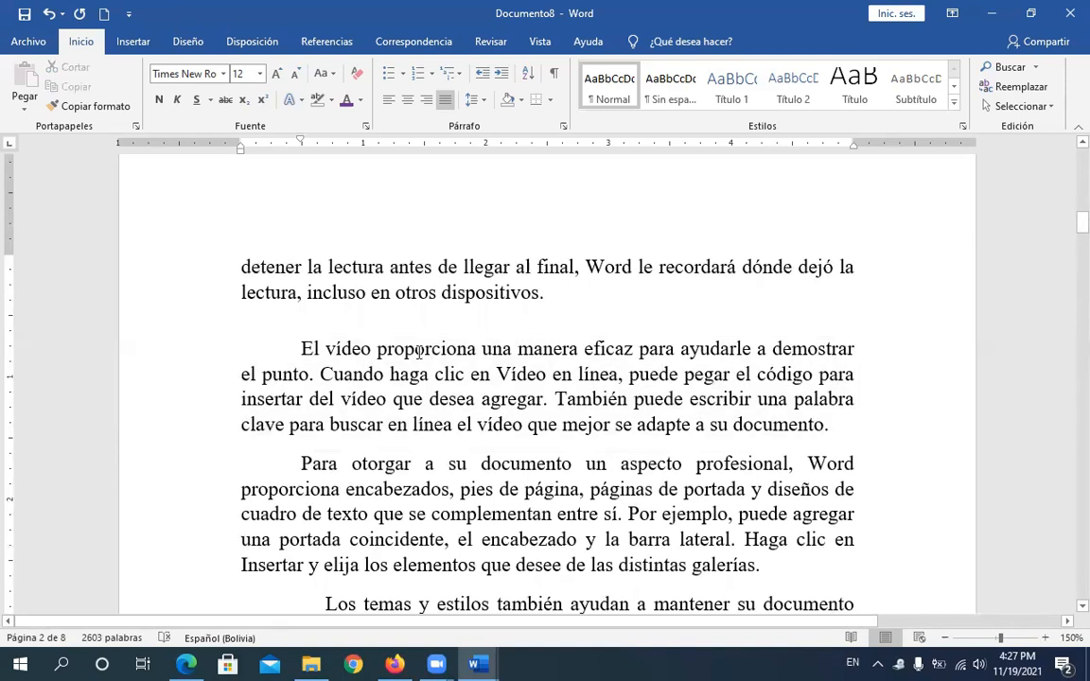
{"action": "left_click", "coordinate": [792, 349]}
Step: Set the spacing before the page 2 paragraphs "El vídeo proporciona" and "Para otorgar a su documento" to 18 pt in the paragraph settings
{"action": "triple_click", "coordinate": [471, 413]}
{"action": "left_click", "coordinate": [668, 507], "text": "shift"}
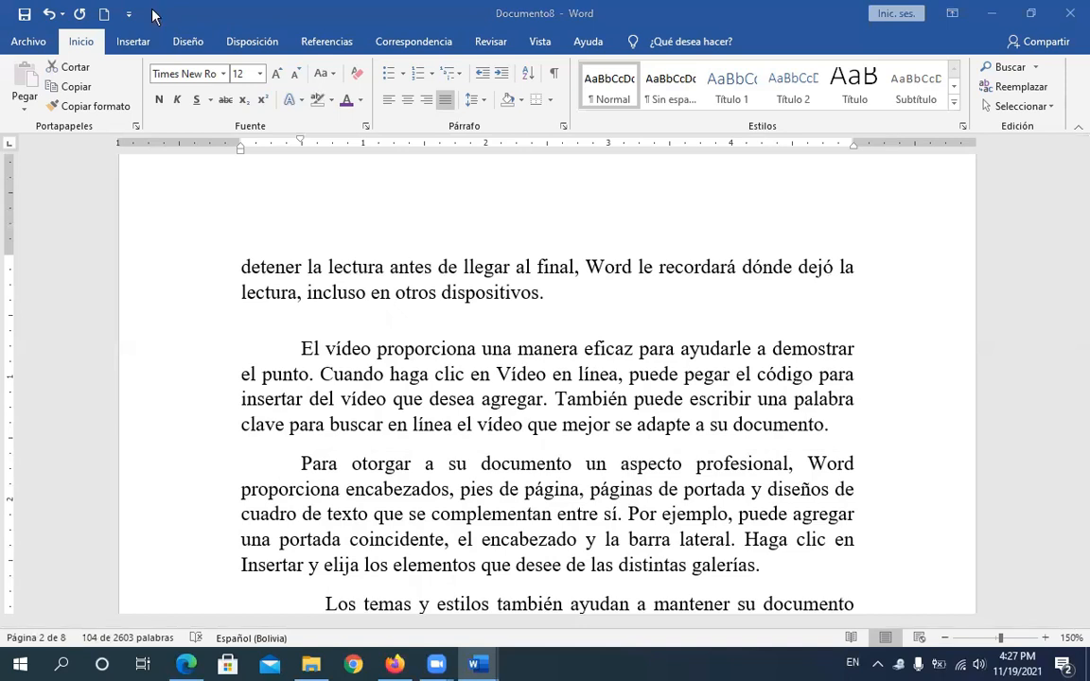
{"action": "left_click_drag", "start_coordinate": [153, 12], "coordinate": [170, 90]}
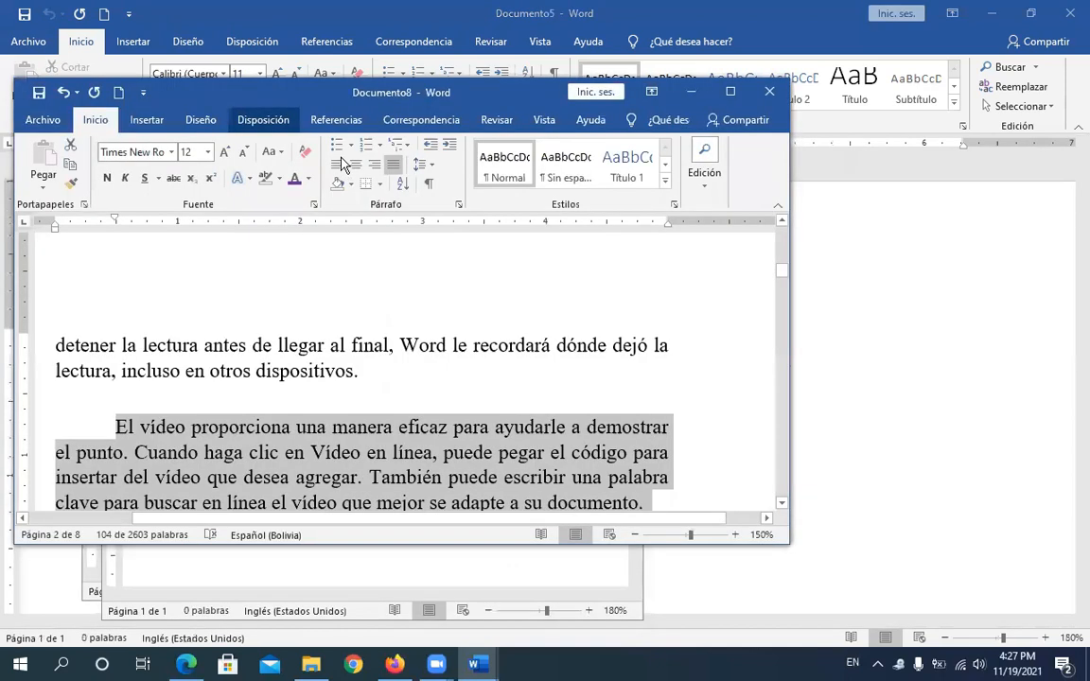
{"action": "left_click", "coordinate": [263, 120]}
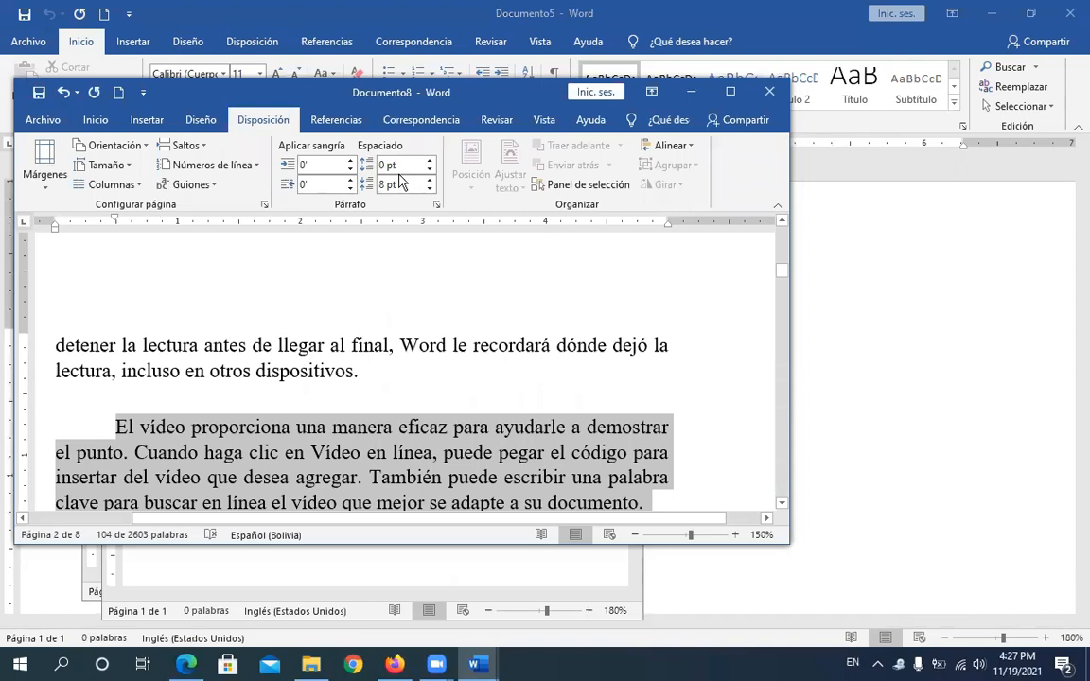
{"action": "double_click", "coordinate": [659, 87]}
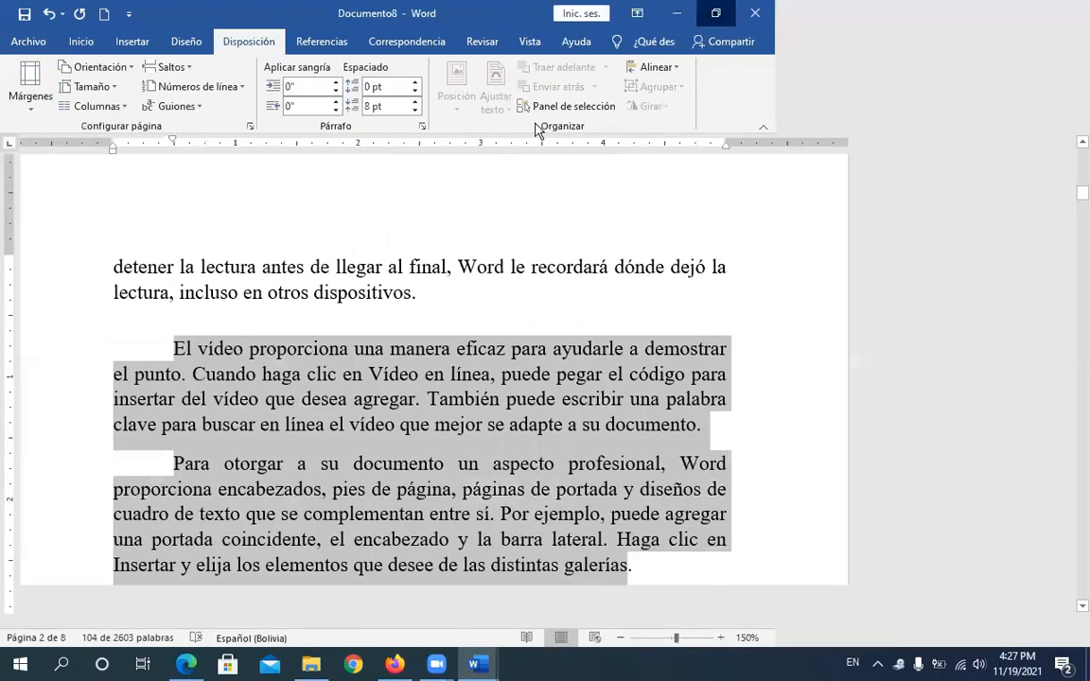
{"action": "left_click", "coordinate": [576, 126]}
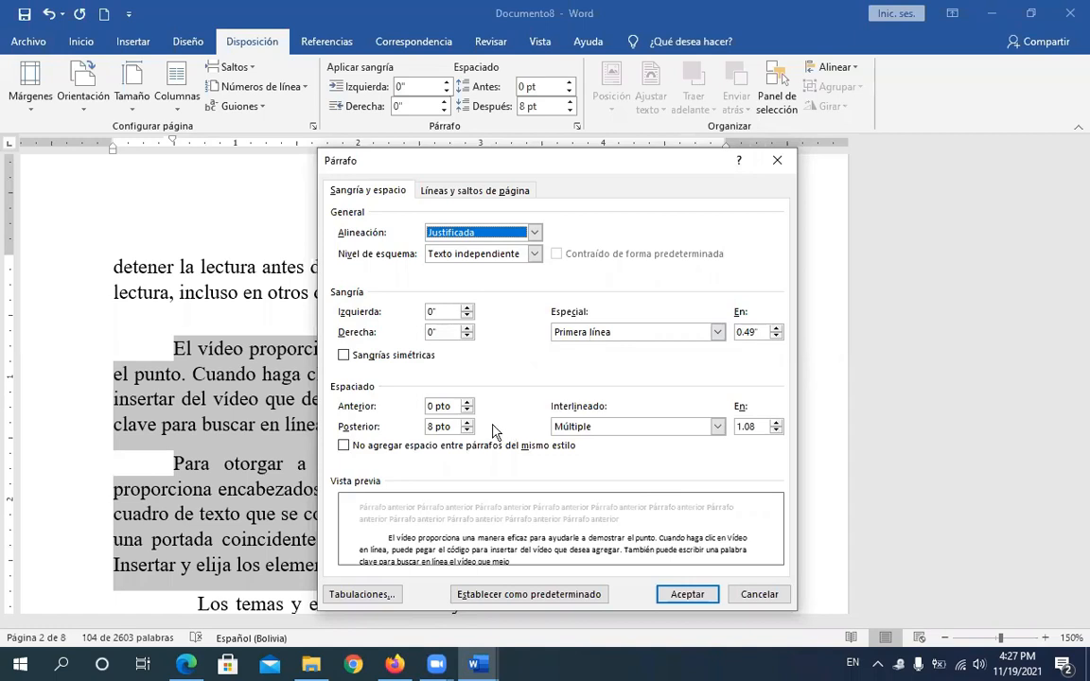
{"action": "left_click_drag", "start_coordinate": [538, 151], "coordinate": [736, 121]}
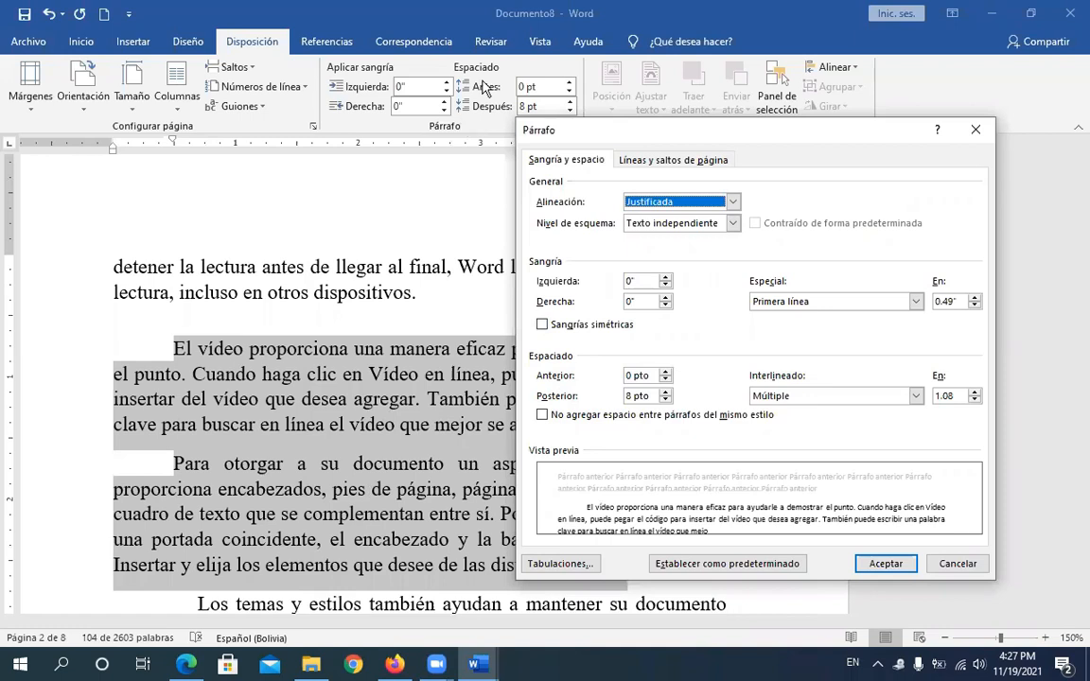
{"action": "double_click", "coordinate": [666, 373]}
{"action": "left_click", "coordinate": [666, 373]}
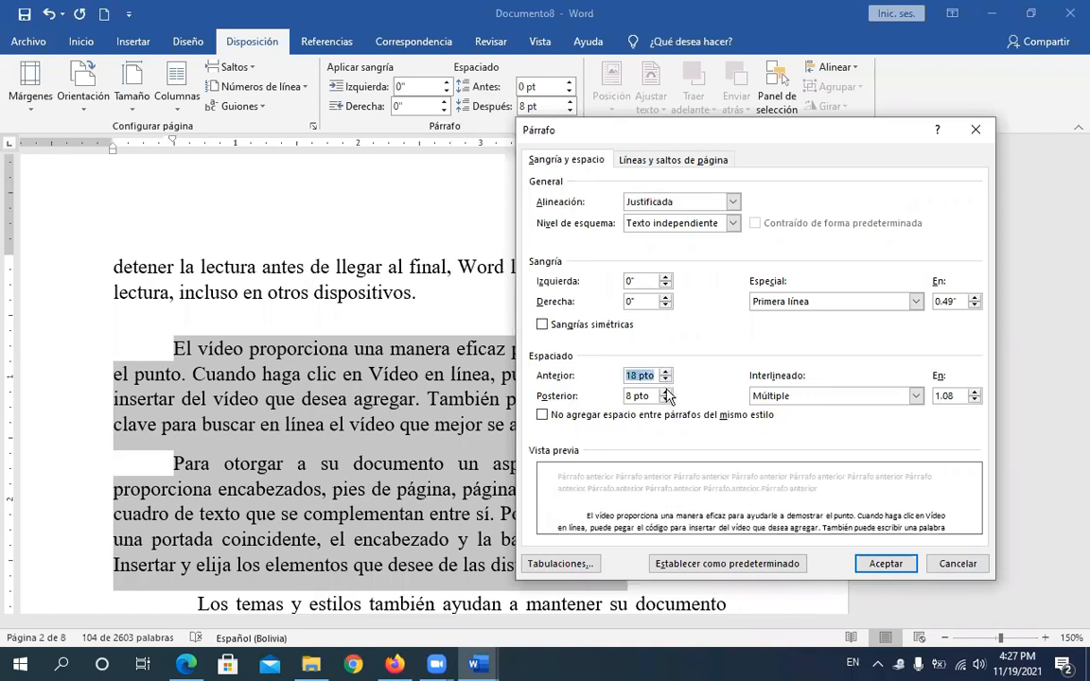
Step: Set the spacing after the same two page 2 paragraphs to 18 pt, apply it, and check the first one's paragraph settings
{"action": "left_click", "coordinate": [666, 391]}
{"action": "left_click", "coordinate": [666, 391]}
{"action": "left_click", "coordinate": [666, 392]}
{"action": "left_click", "coordinate": [666, 400]}
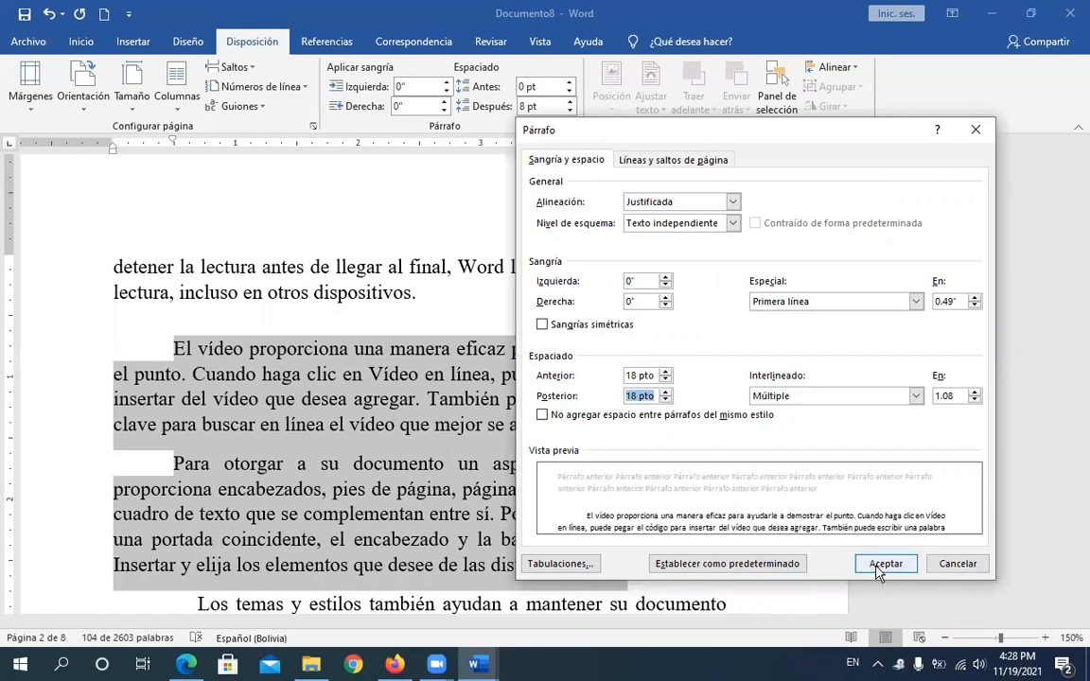
{"action": "key", "text": "Return"}
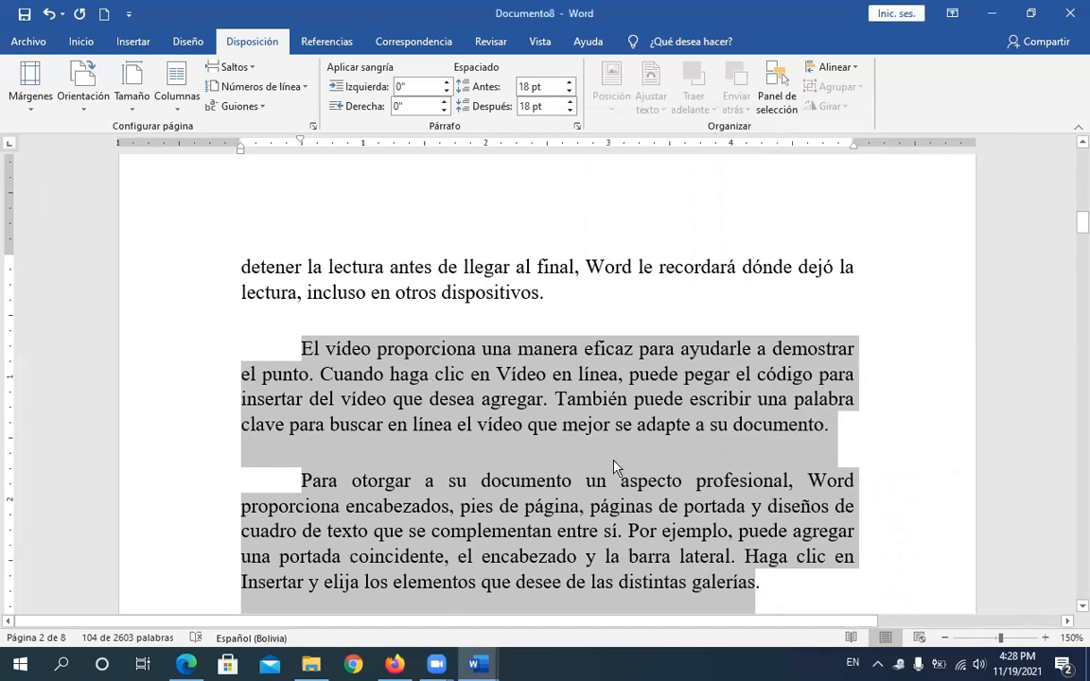
{"action": "left_click", "coordinate": [615, 426]}
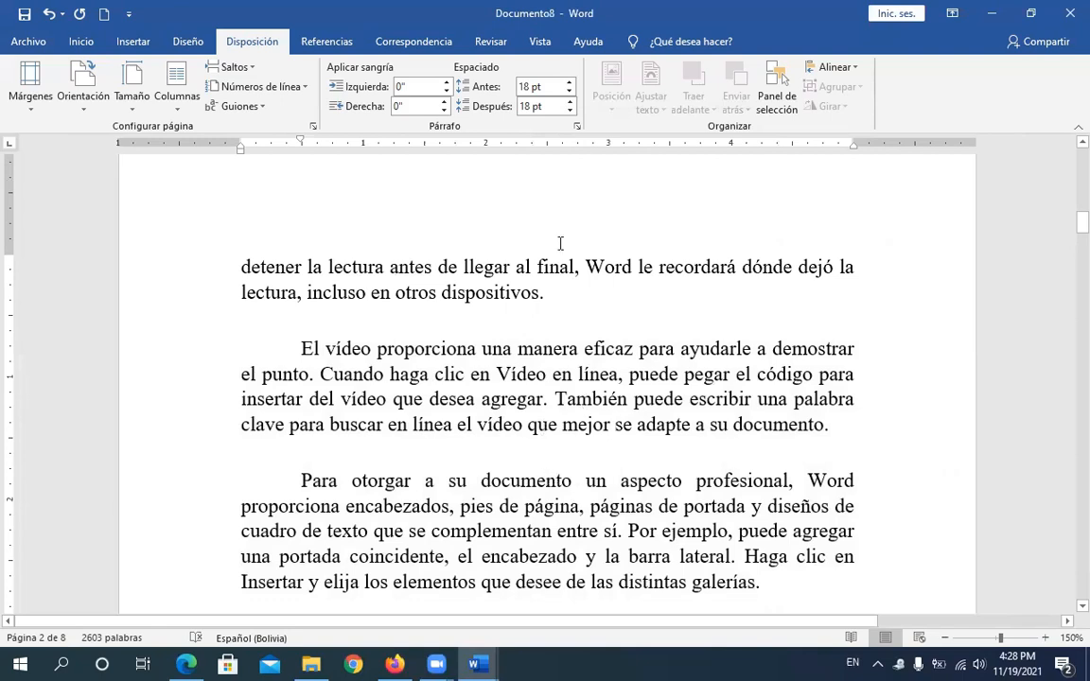
{"action": "left_click", "coordinate": [576, 127]}
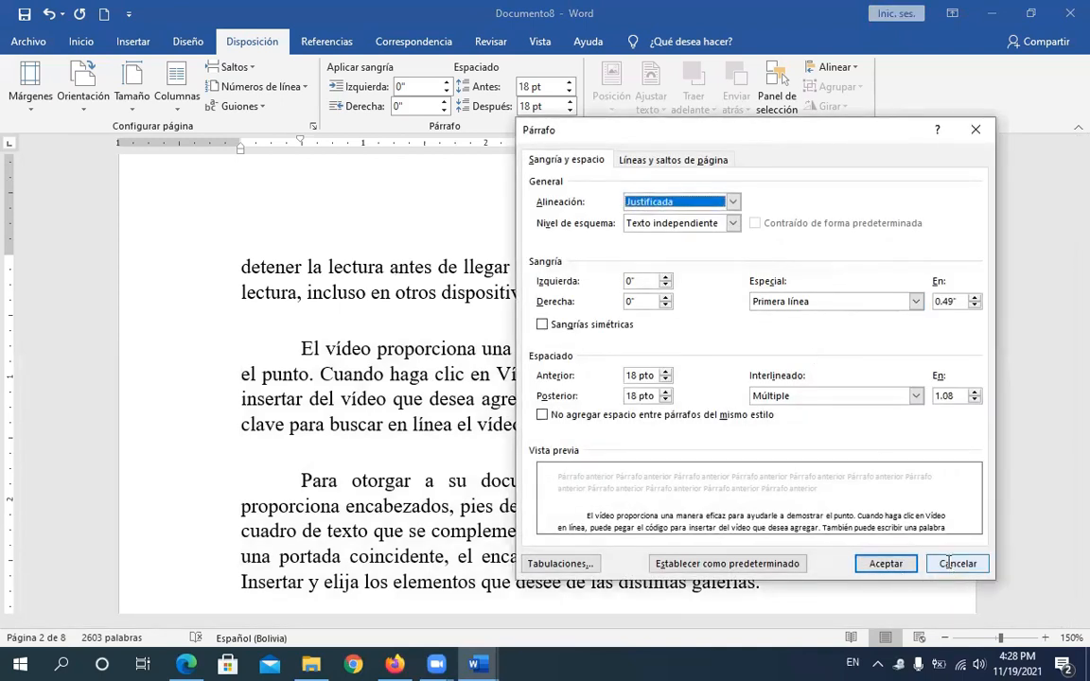
{"action": "key", "text": "Escape"}
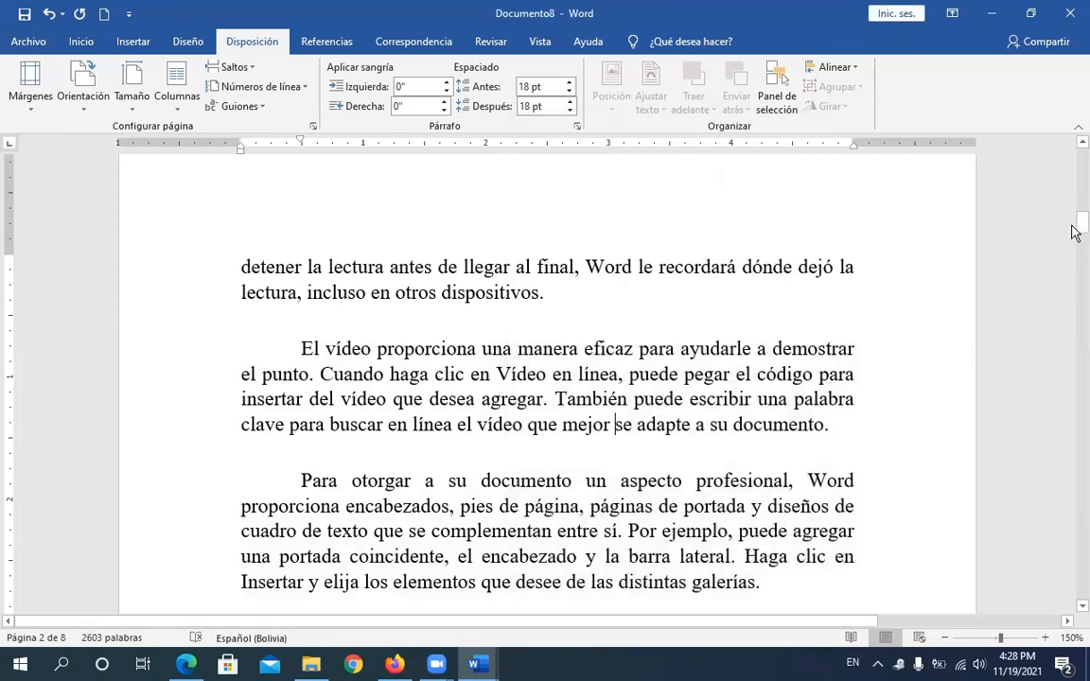
Step: Select the page 3 paragraph "Ahorre tiempo en Word" and open the borders and shading settings
{"action": "mouse_move", "coordinate": [1078, 224]}
{"action": "left_mouse_down"}
{"action": "mouse_move", "coordinate": [1077, 186]}
{"action": "mouse_move", "coordinate": [1076, 239]}
{"action": "mouse_move", "coordinate": [1078, 228]}
{"action": "left_mouse_up"}
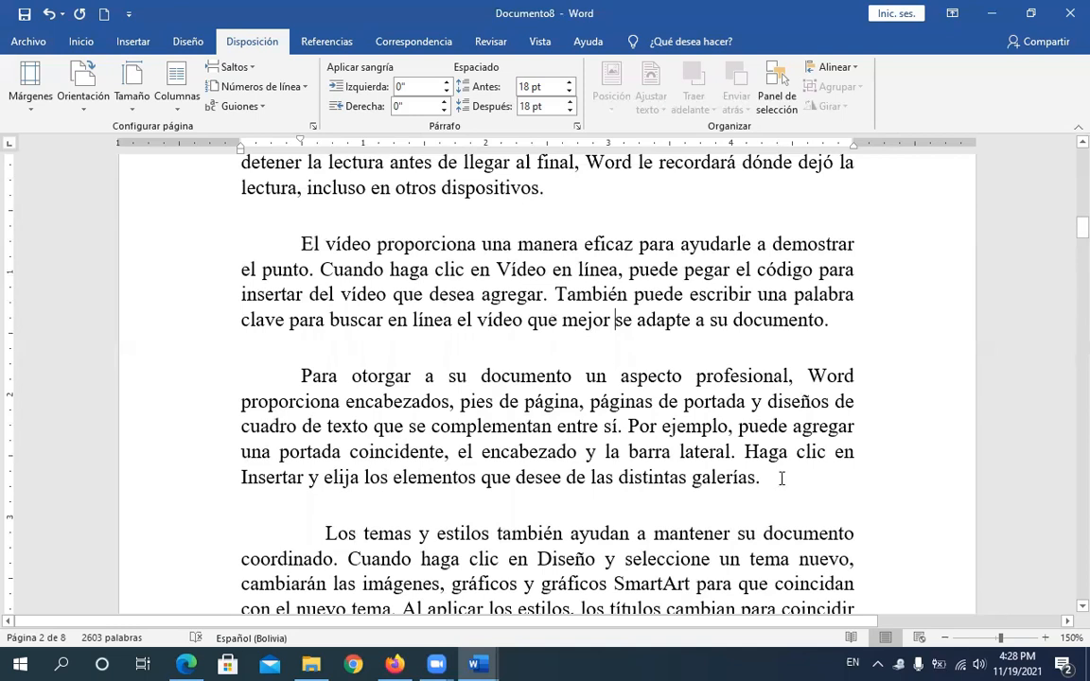
{"action": "left_click_drag", "start_coordinate": [1081, 229], "coordinate": [1076, 303]}
{"action": "triple_click", "coordinate": [534, 364]}
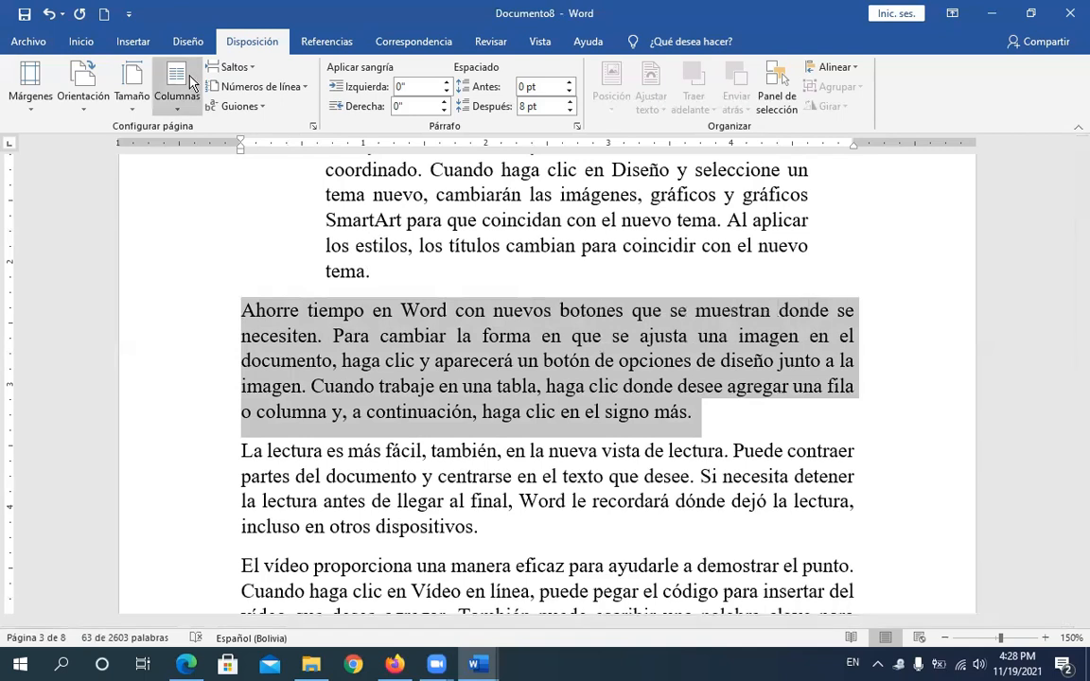
{"action": "left_click", "coordinate": [133, 44]}
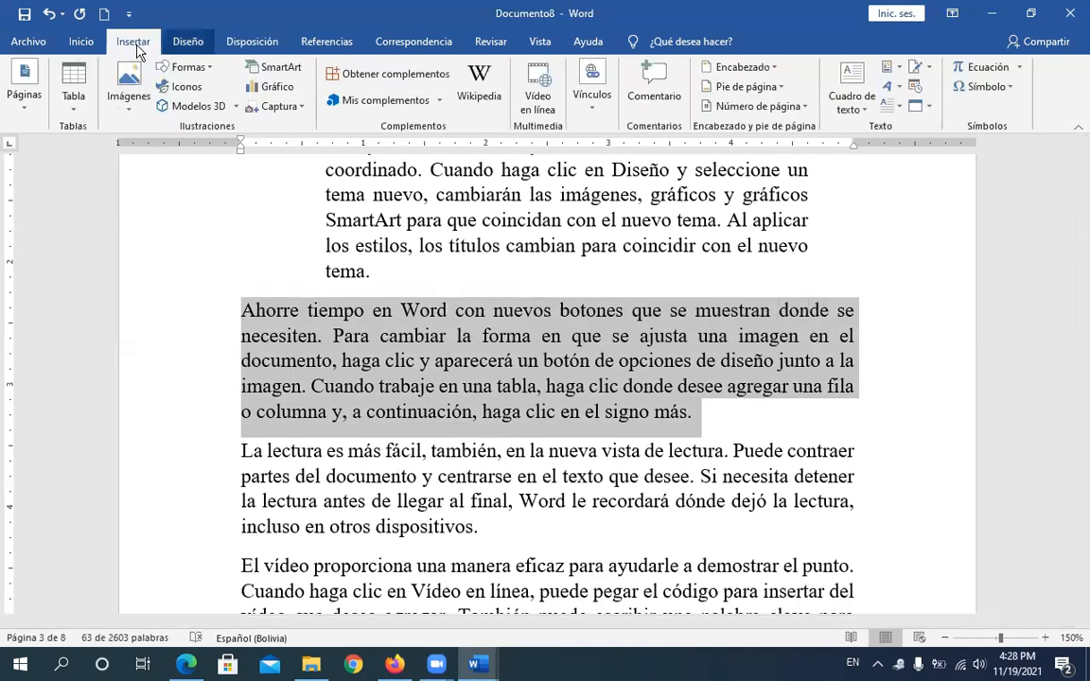
{"action": "scroll", "coordinate": [138, 49], "scroll_direction": "down", "scroll_amount": 1}
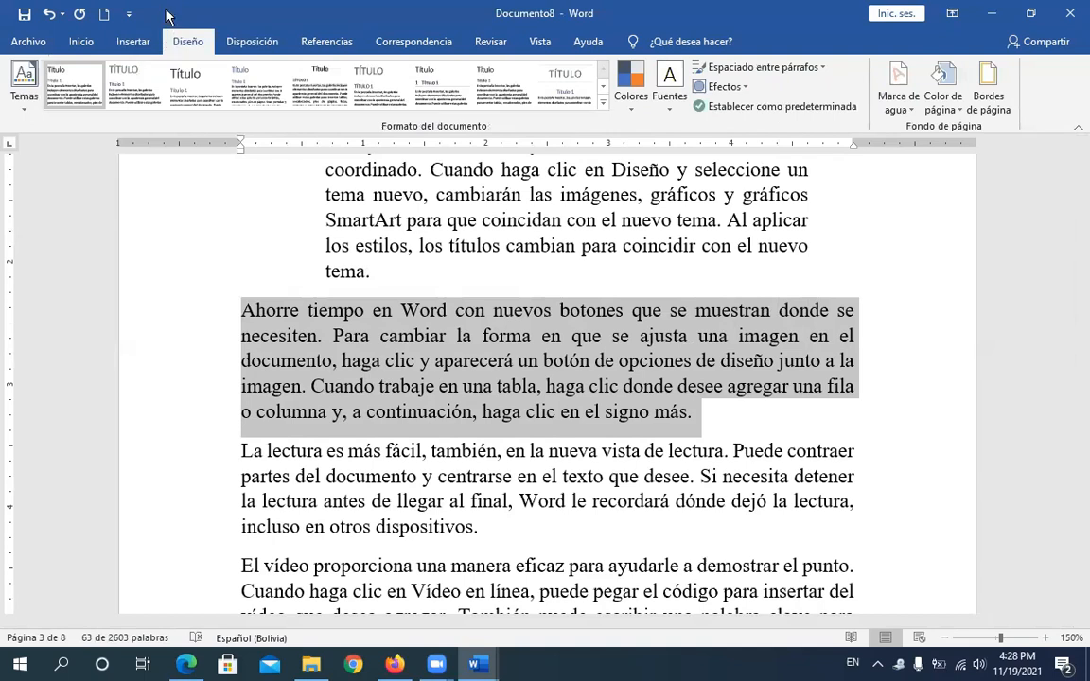
{"action": "left_click_drag", "start_coordinate": [166, 12], "coordinate": [165, 38]}
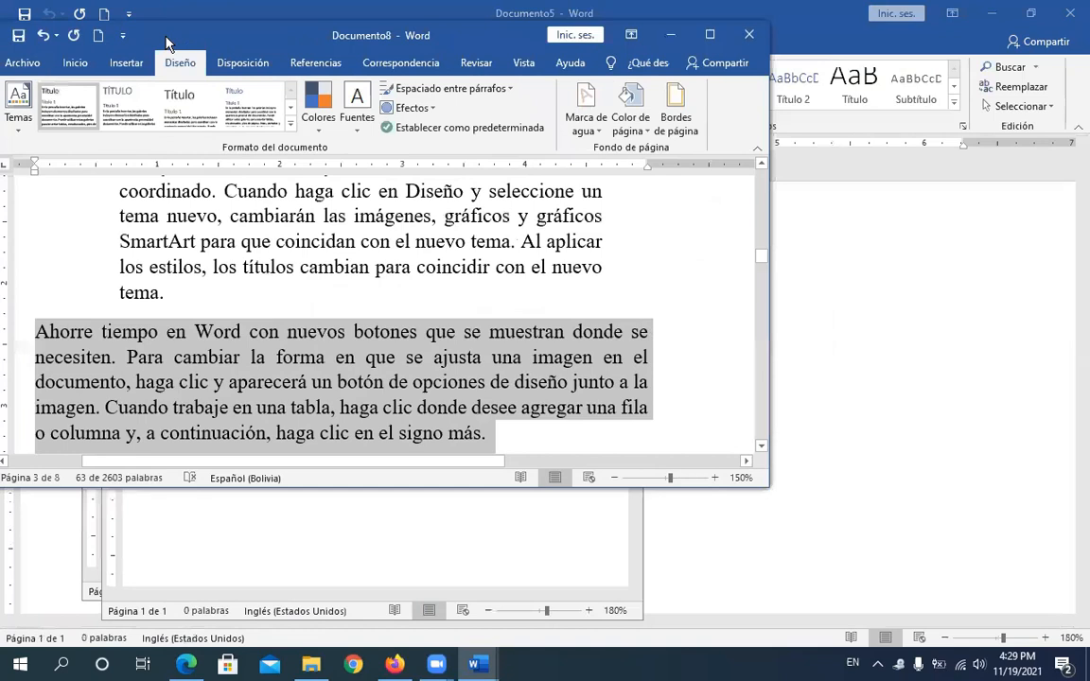
{"action": "double_click", "coordinate": [166, 42]}
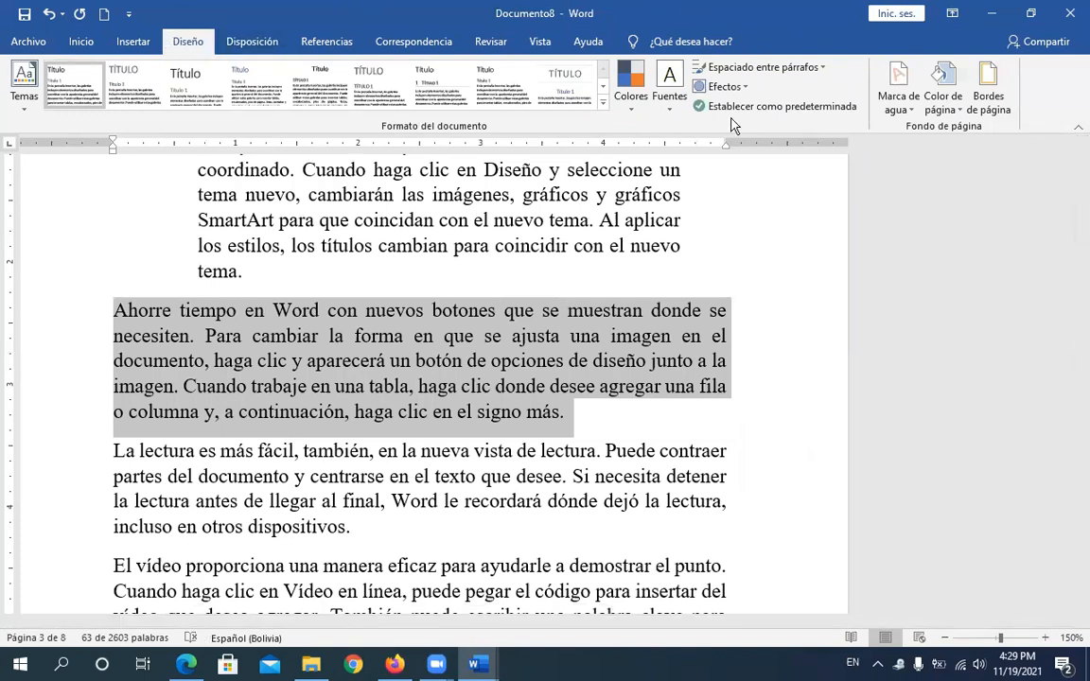
{"action": "left_click", "coordinate": [993, 99]}
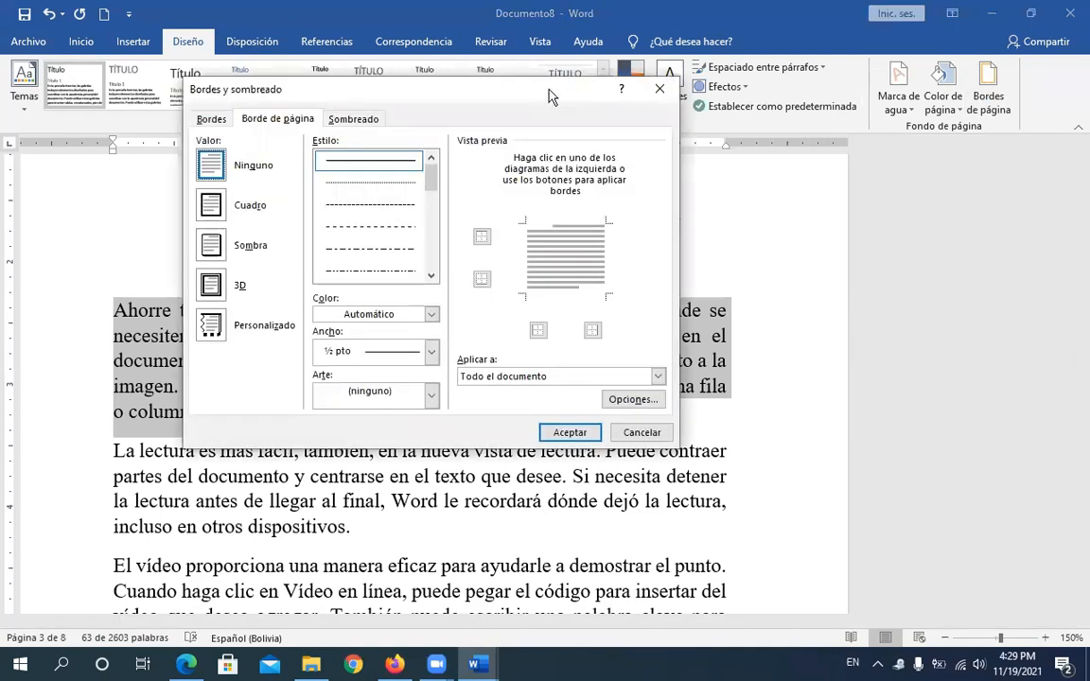
{"action": "left_click_drag", "start_coordinate": [549, 91], "coordinate": [818, 201]}
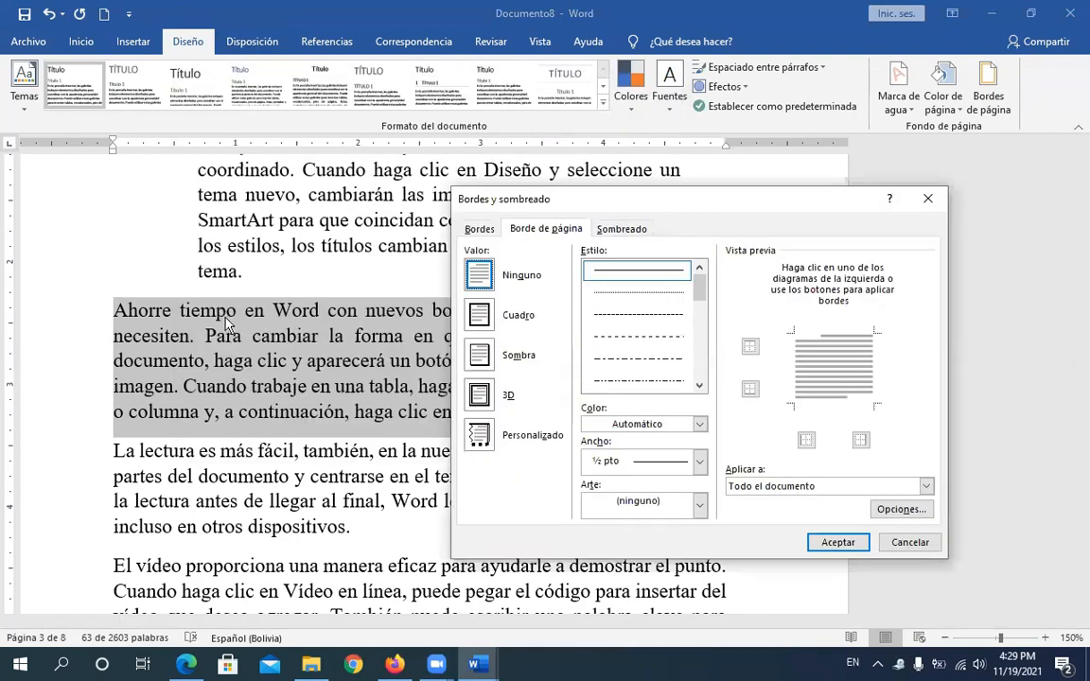
Step: Try the box, shadow and 3D border types for the selected paragraph and finish with the box type (Cuadro)
{"action": "left_click_drag", "start_coordinate": [588, 200], "coordinate": [617, 171]}
{"action": "left_click", "coordinate": [572, 201]}
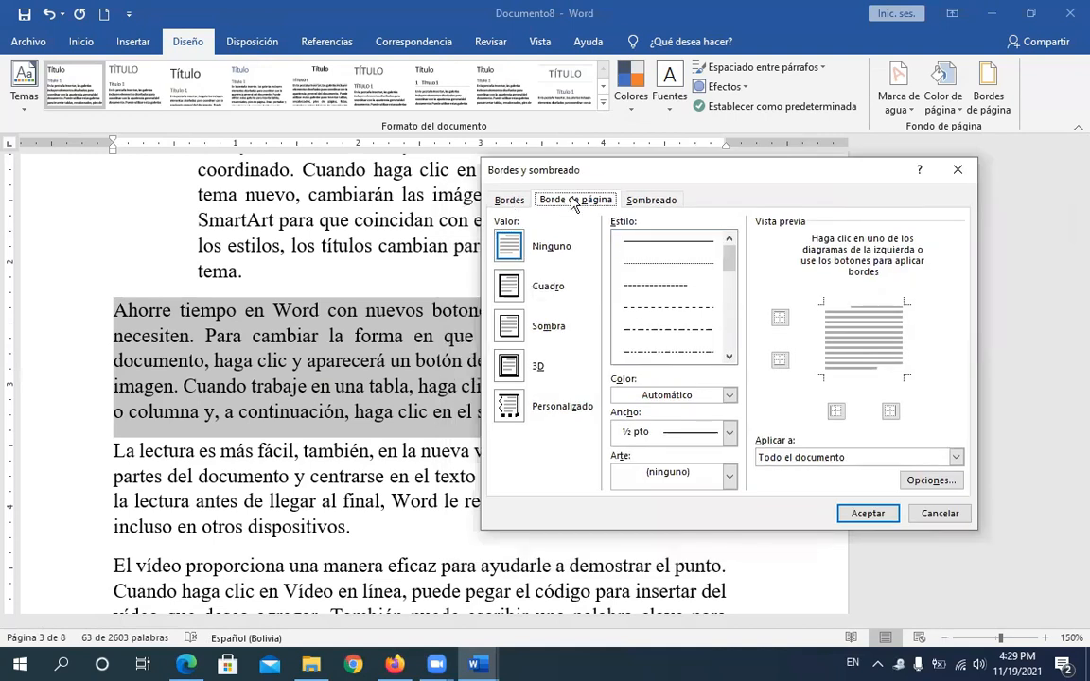
{"action": "key", "text": "Right"}
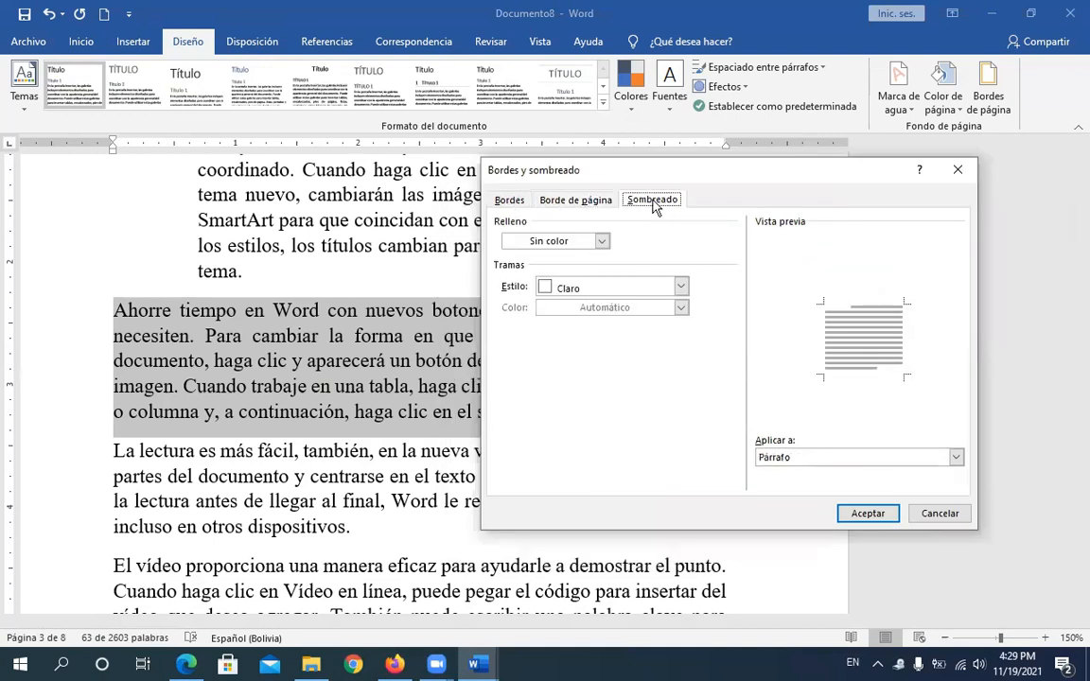
{"action": "left_click", "coordinate": [509, 201]}
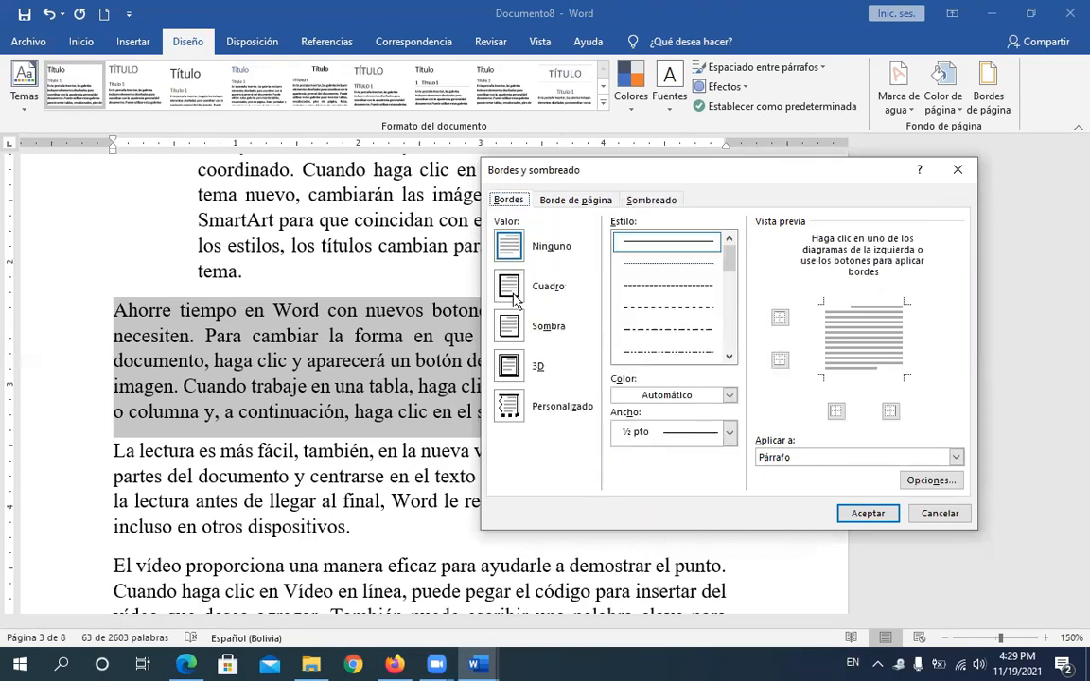
{"action": "left_click", "coordinate": [509, 287]}
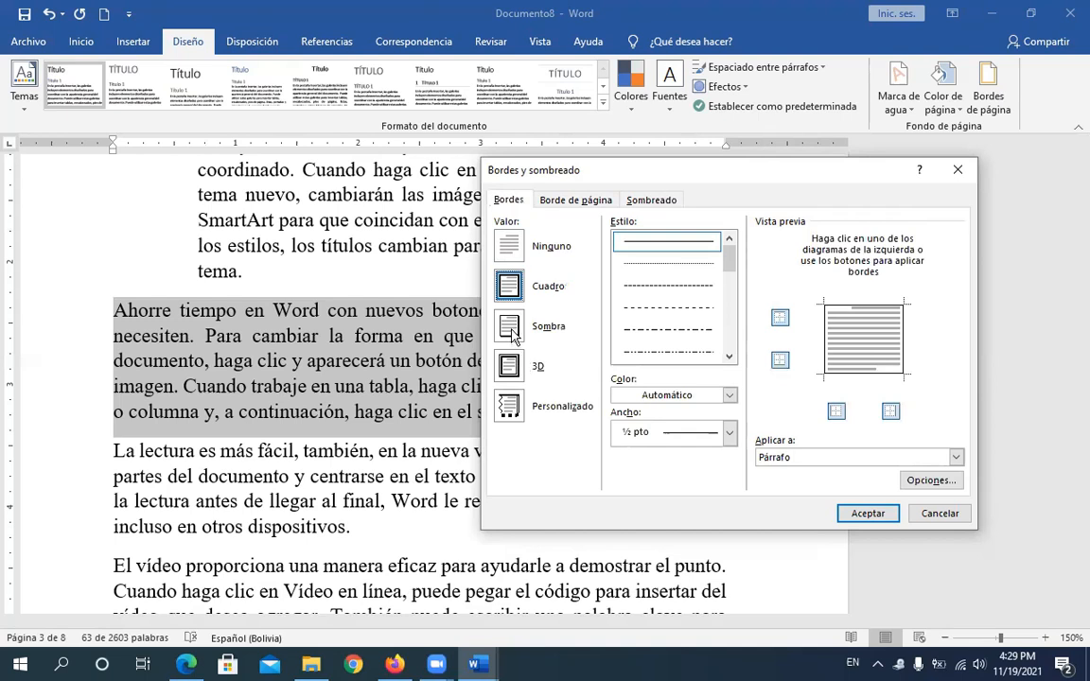
{"action": "left_click", "coordinate": [510, 333]}
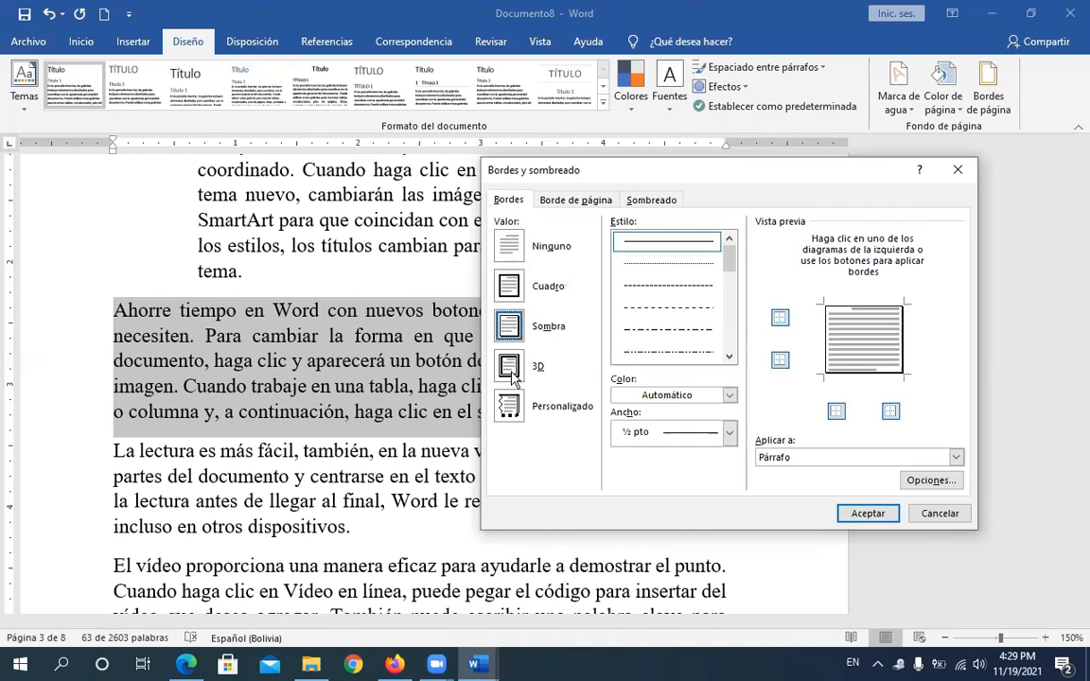
{"action": "left_click", "coordinate": [511, 369]}
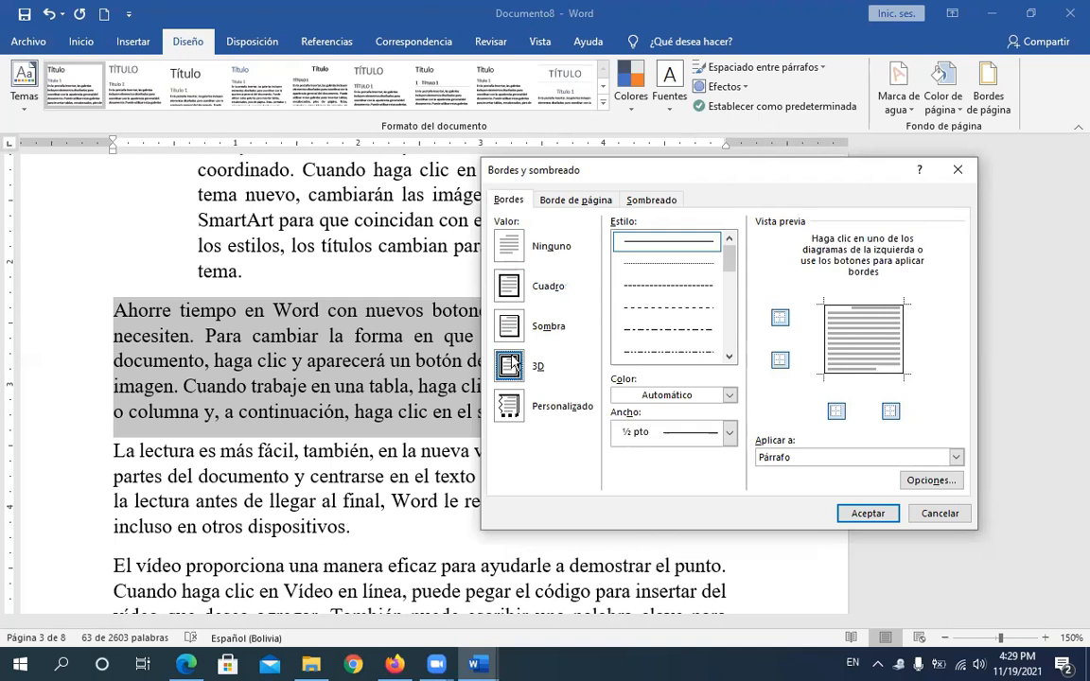
{"action": "left_click", "coordinate": [516, 298]}
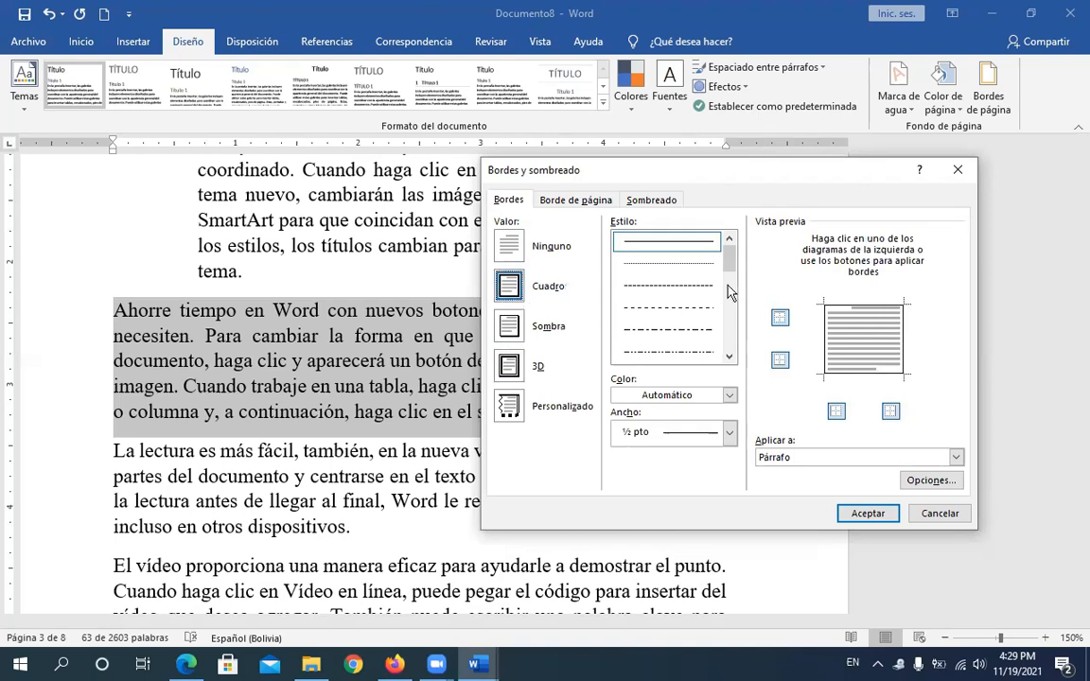
Step: Set the paragraph border's line style to the thin double line
{"action": "left_click_drag", "start_coordinate": [732, 257], "coordinate": [728, 336]}
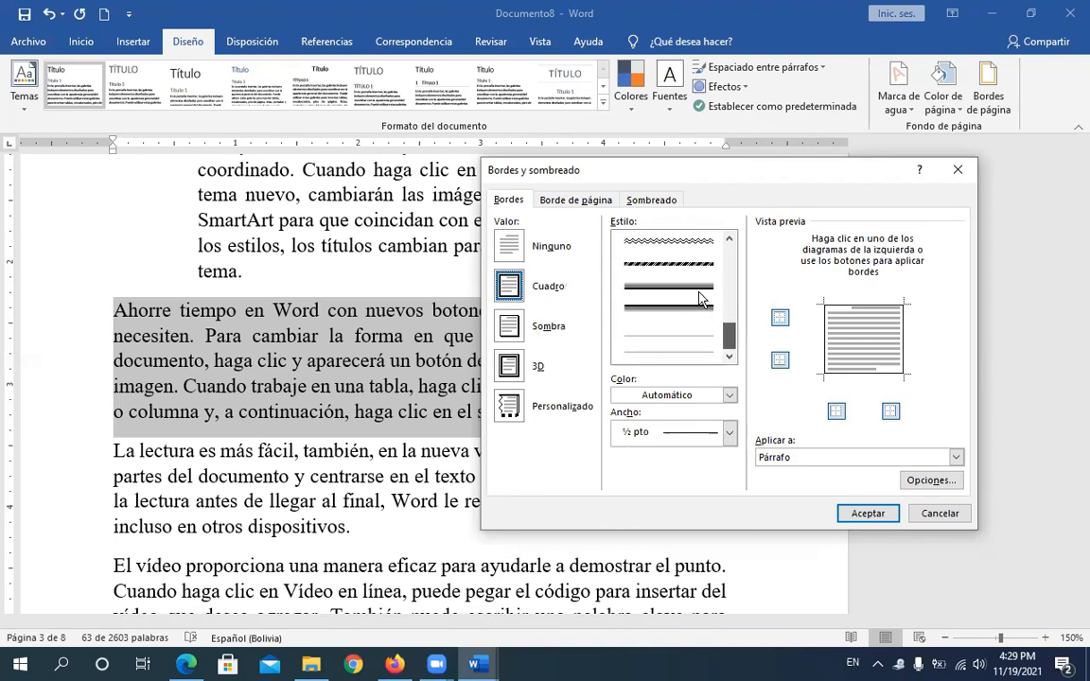
{"action": "left_click", "coordinate": [668, 352]}
{"action": "left_click_drag", "start_coordinate": [731, 324], "coordinate": [729, 302]}
{"action": "left_click_drag", "start_coordinate": [727, 301], "coordinate": [723, 280]}
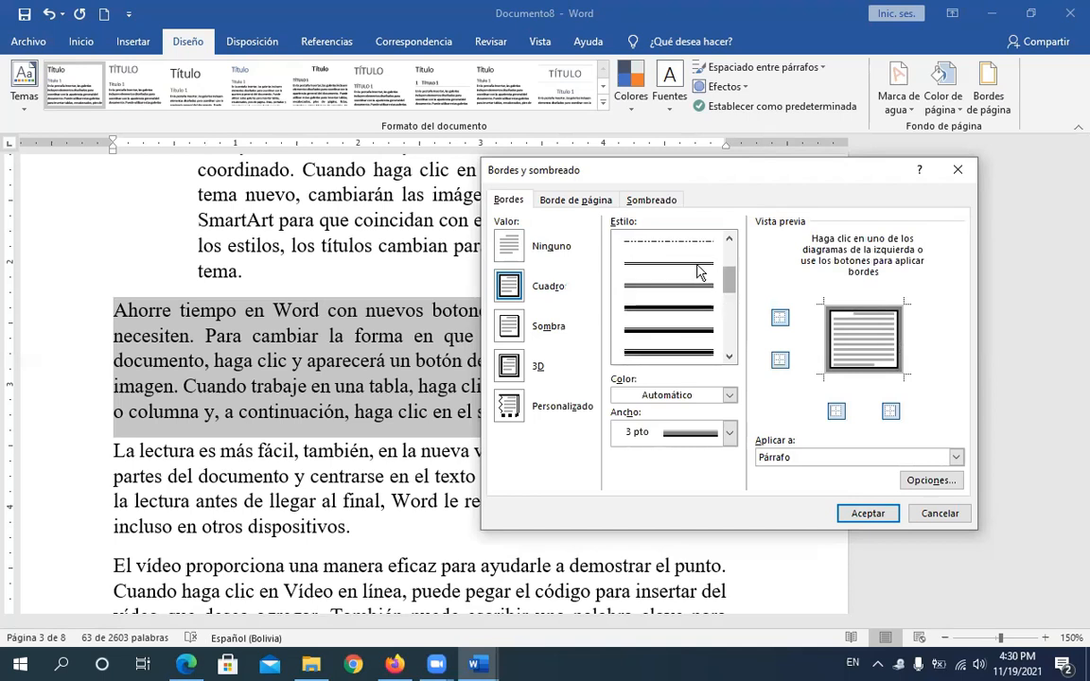
{"action": "left_click", "coordinate": [702, 350]}
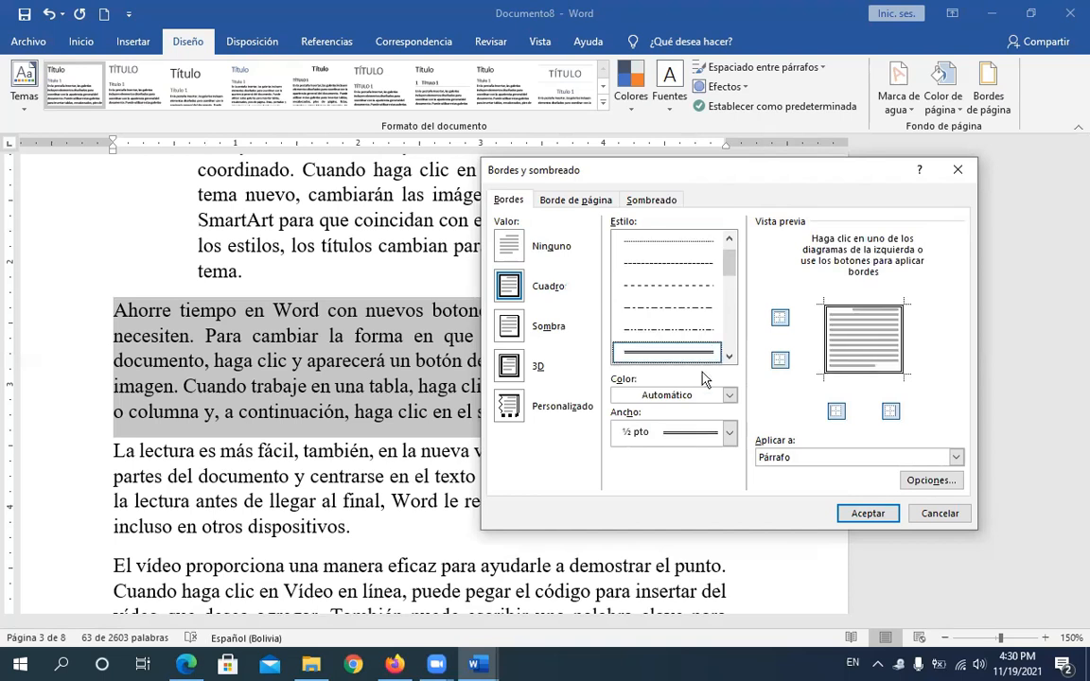
Step: Set the double-line paragraph border's colour to standard dark blue and its width to 1 ½ pto, and apply it
{"action": "left_click", "coordinate": [719, 395]}
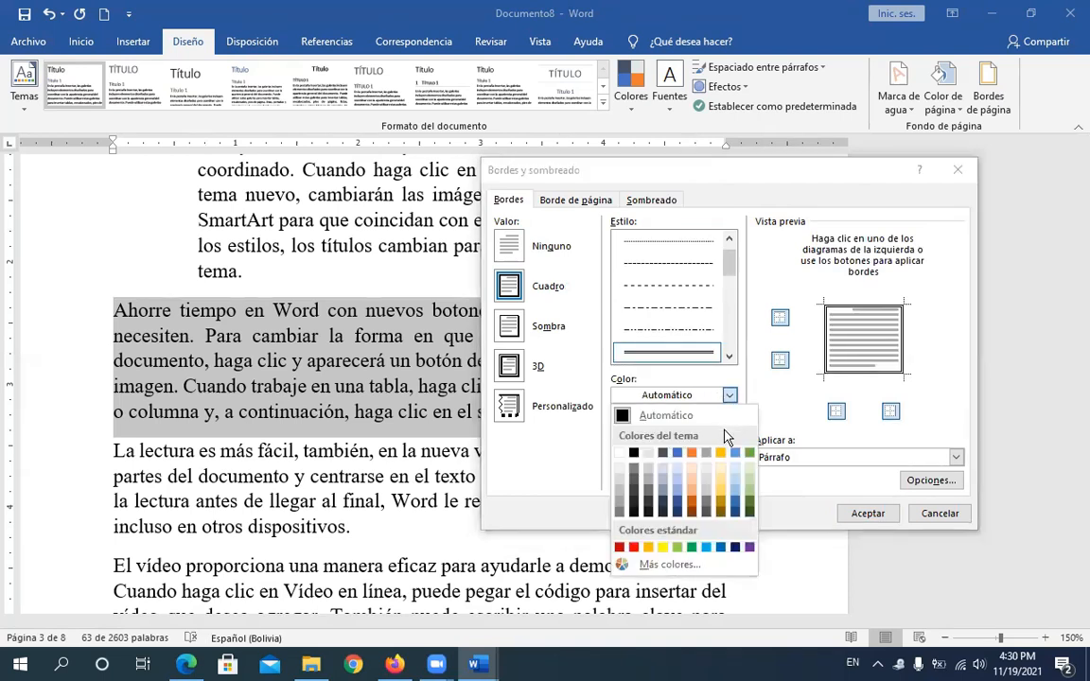
{"action": "left_click", "coordinate": [735, 547]}
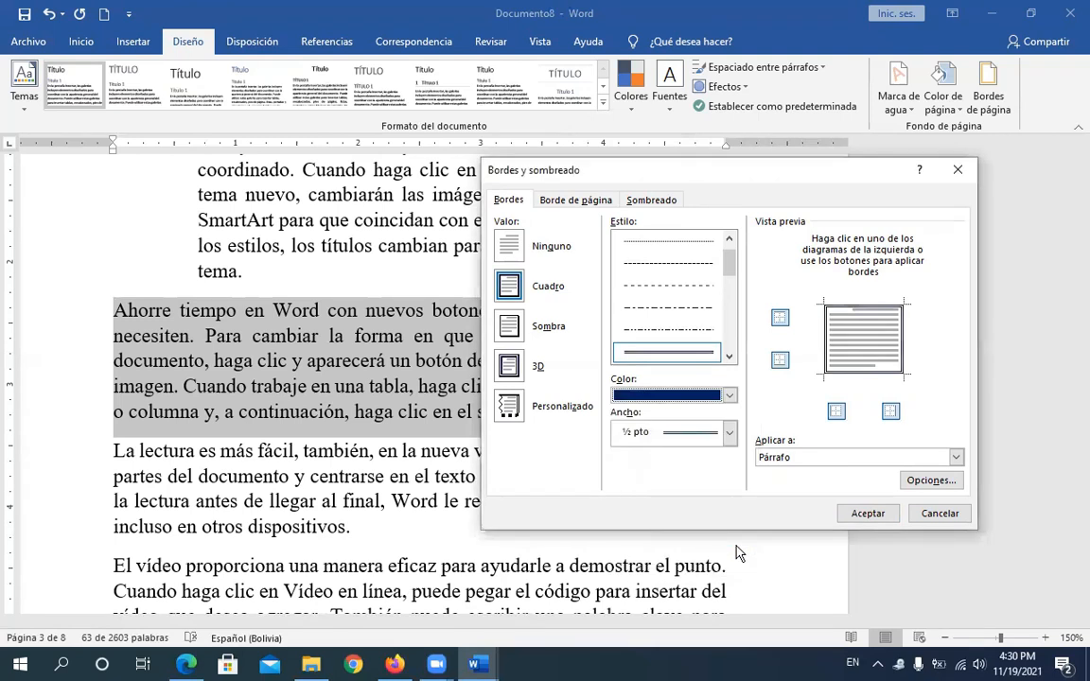
{"action": "left_click", "coordinate": [728, 433]}
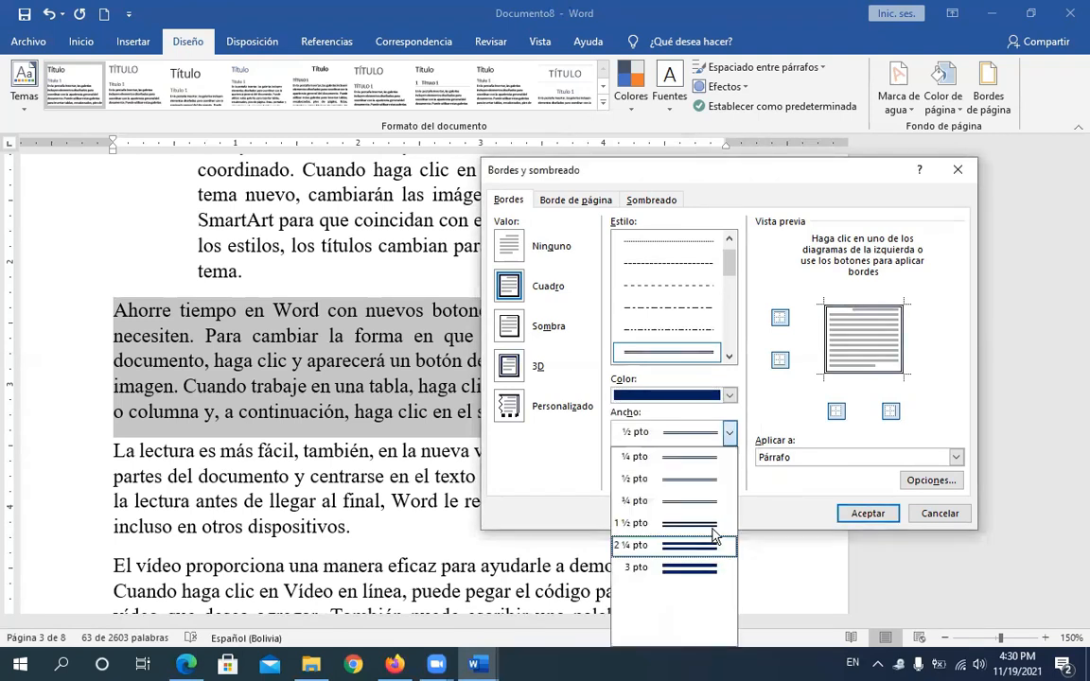
{"action": "left_click", "coordinate": [713, 526]}
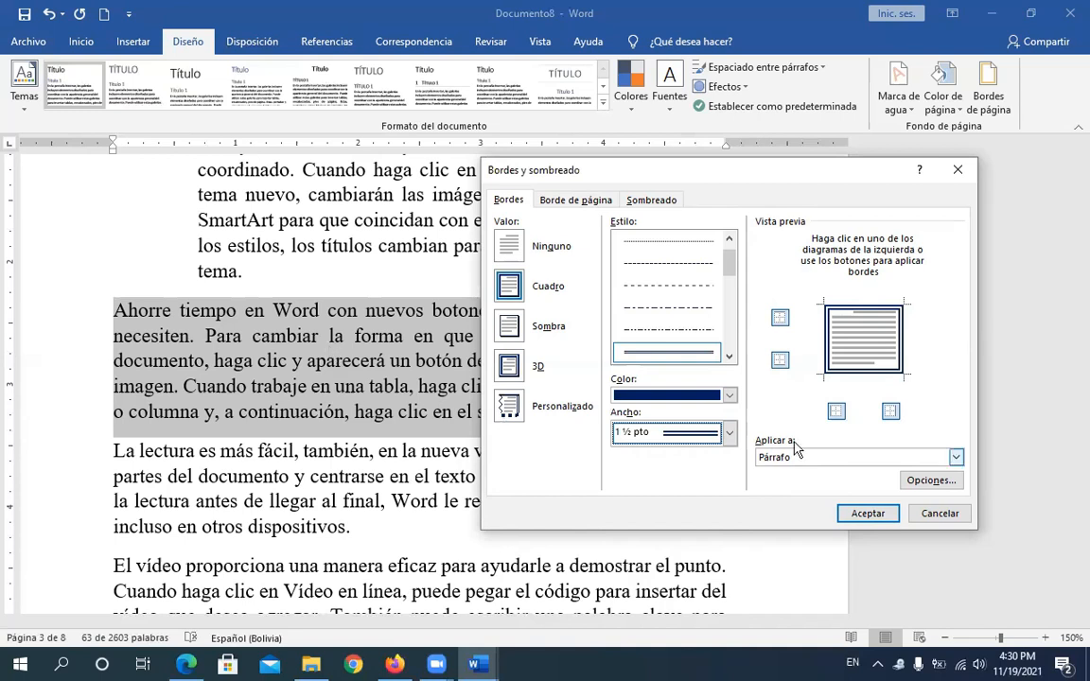
{"action": "left_click", "coordinate": [863, 518]}
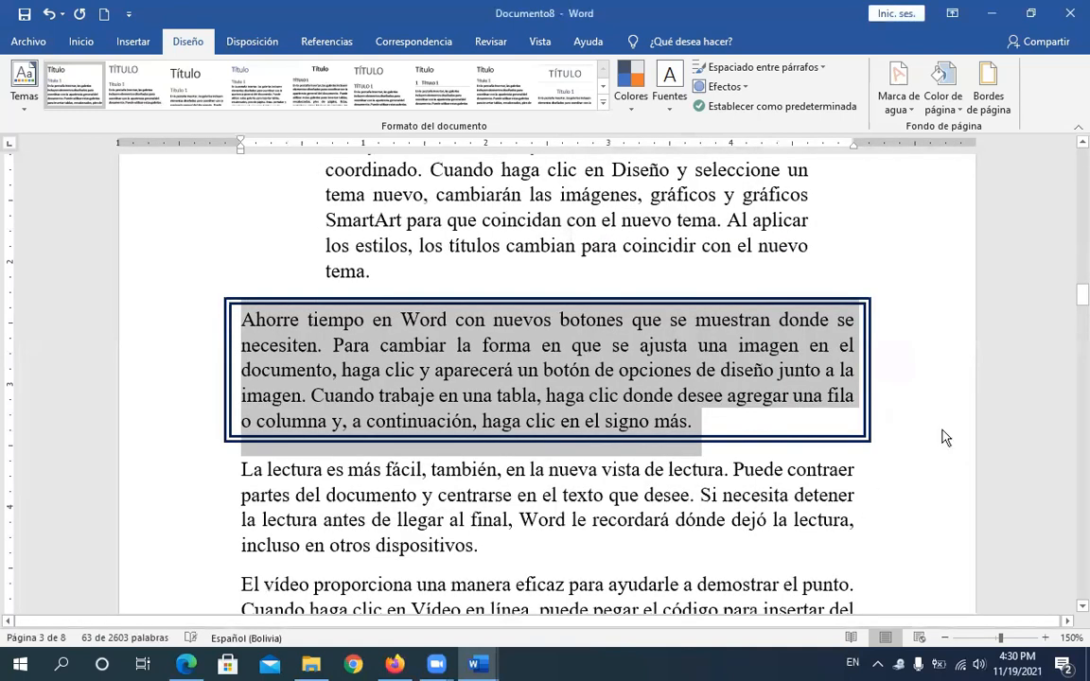
Step: Give the page 3 paragraph "El vídeo proporciona" a paragraph border in the thick-and-thin double line style
{"action": "left_click_drag", "start_coordinate": [1075, 301], "coordinate": [1076, 316]}
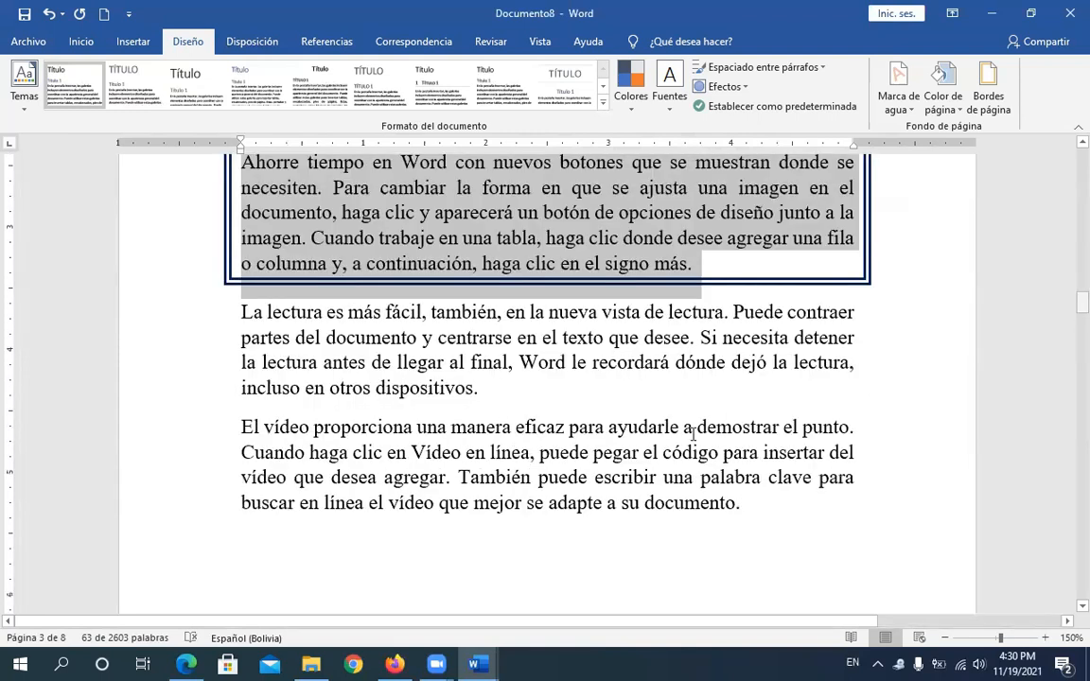
{"action": "triple_click", "coordinate": [643, 456]}
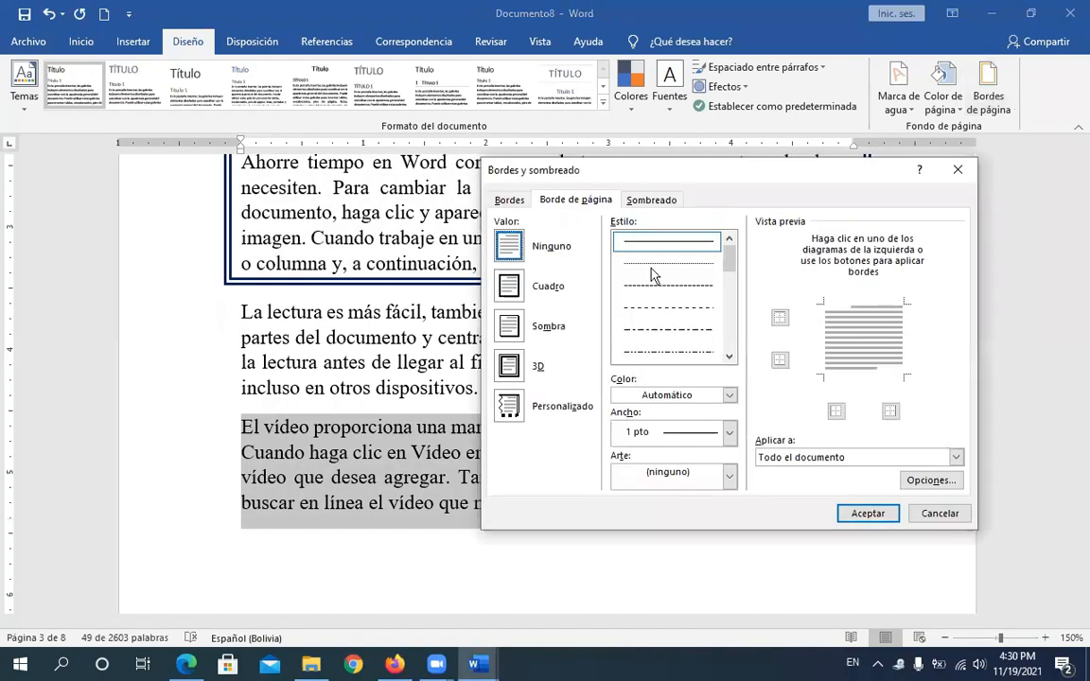
{"action": "left_click", "coordinate": [509, 202]}
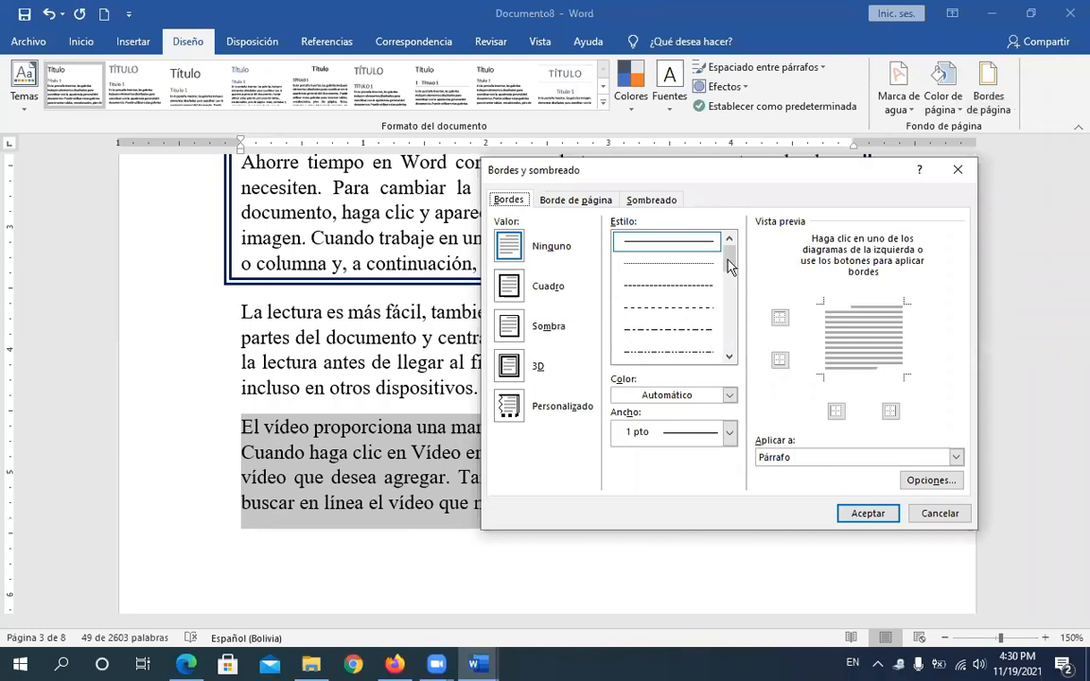
{"action": "scroll", "coordinate": [727, 279], "scroll_direction": "down", "scroll_amount": 2}
{"action": "left_click", "coordinate": [706, 356]}
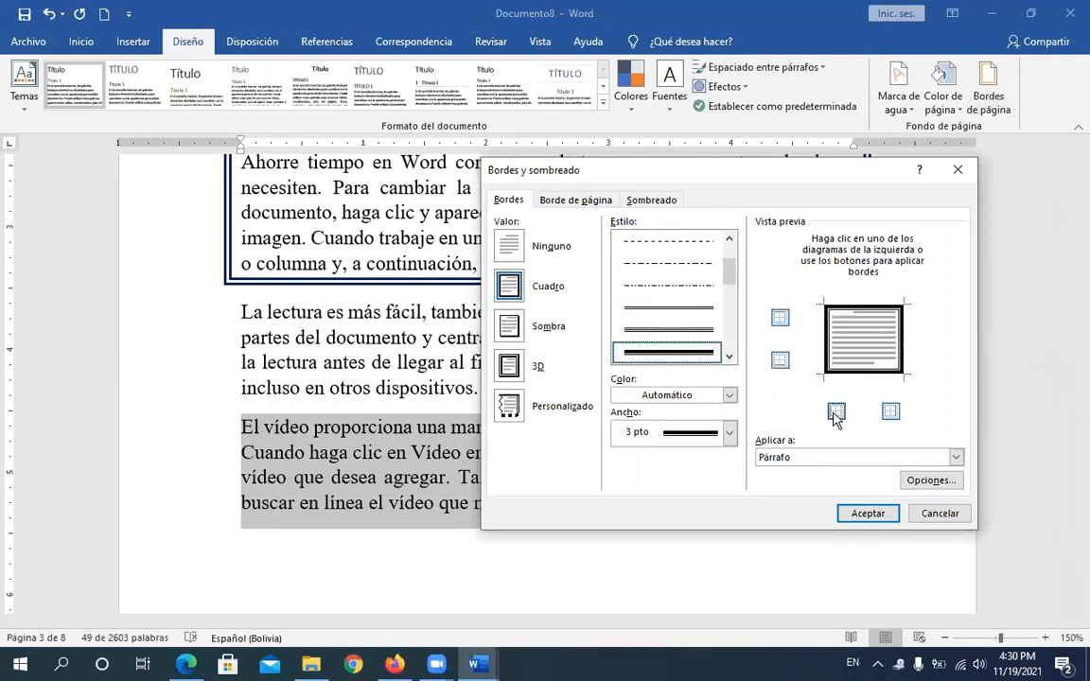
Step: Remove the left and right sides of the paragraph border, keeping only the top and bottom lines, and apply it
{"action": "left_click", "coordinate": [836, 413]}
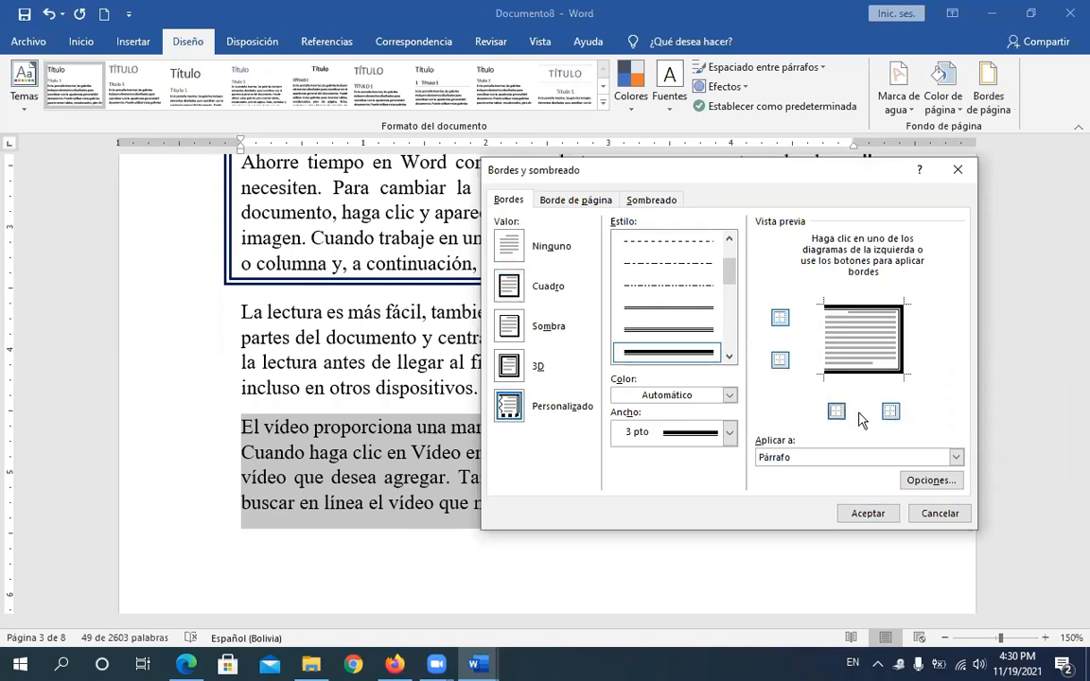
{"action": "left_click", "coordinate": [890, 413]}
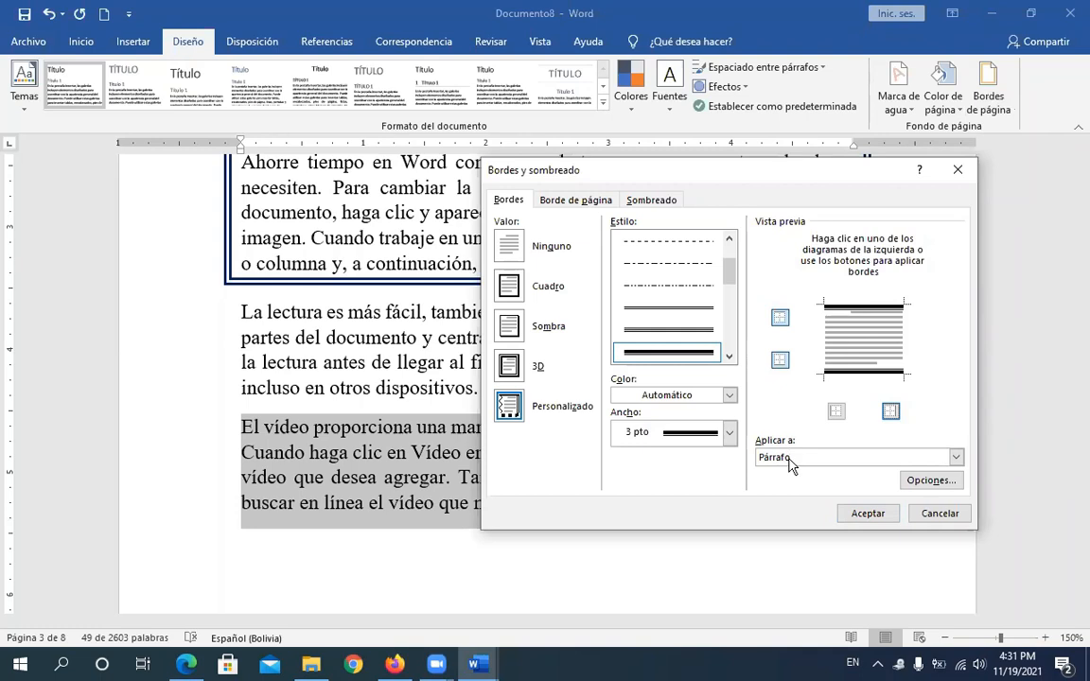
{"action": "left_click", "coordinate": [866, 513]}
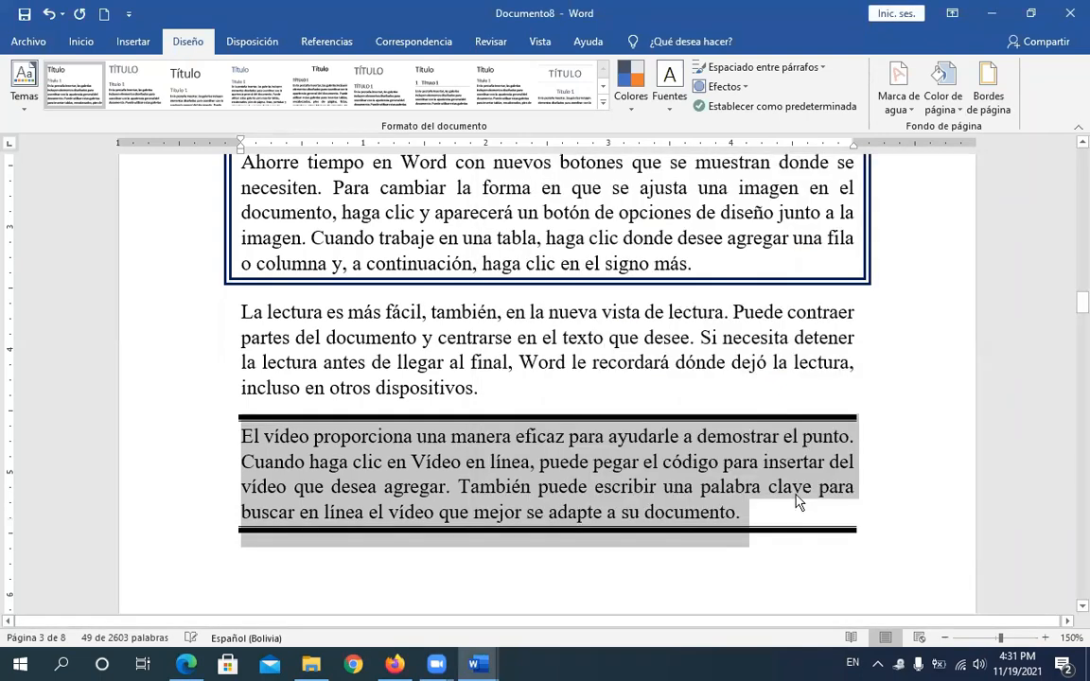
{"action": "left_click", "coordinate": [802, 487]}
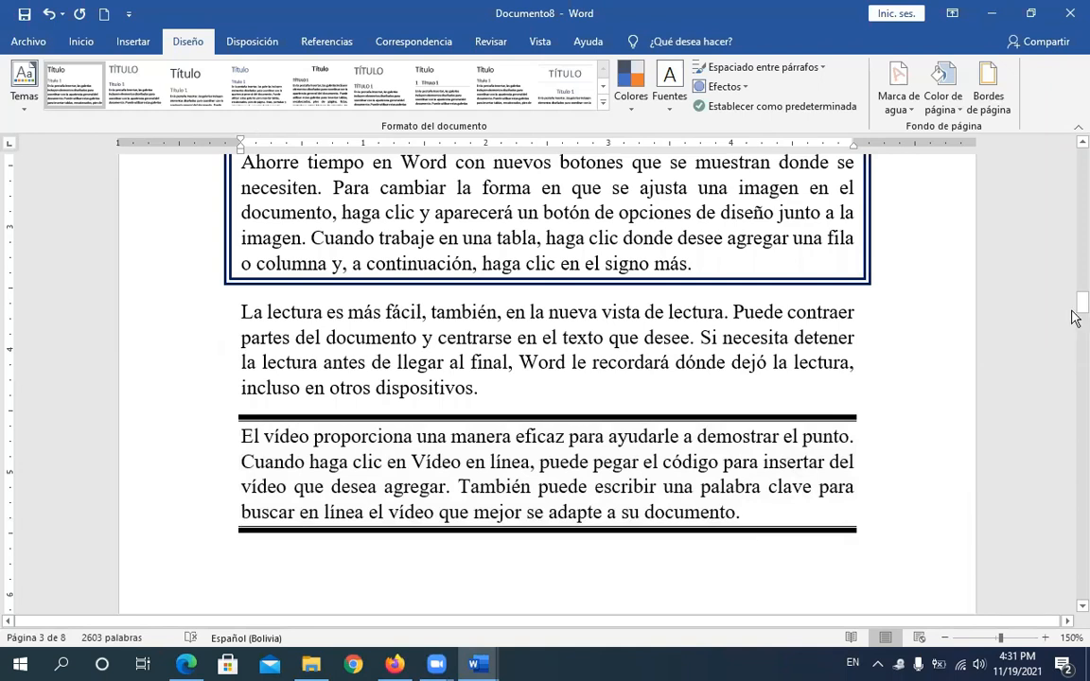
Step: Select the page 2 paragraph "Los temas y estilos" and open its paragraph border settings
{"action": "left_click_drag", "start_coordinate": [1075, 329], "coordinate": [1075, 236]}
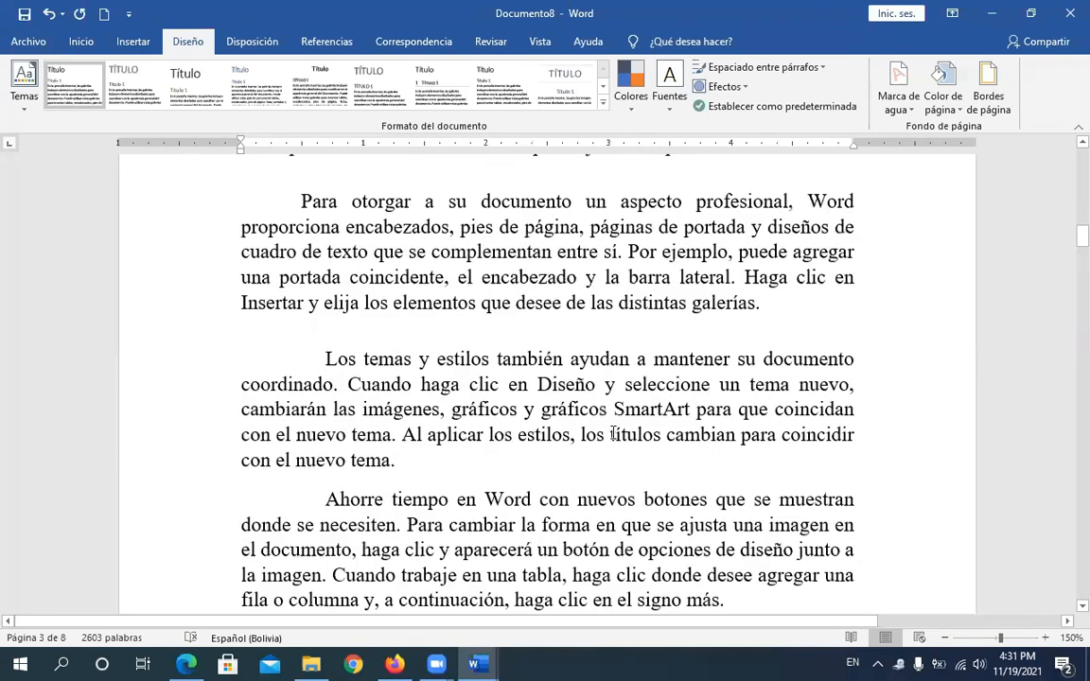
{"action": "double_click", "coordinate": [566, 421]}
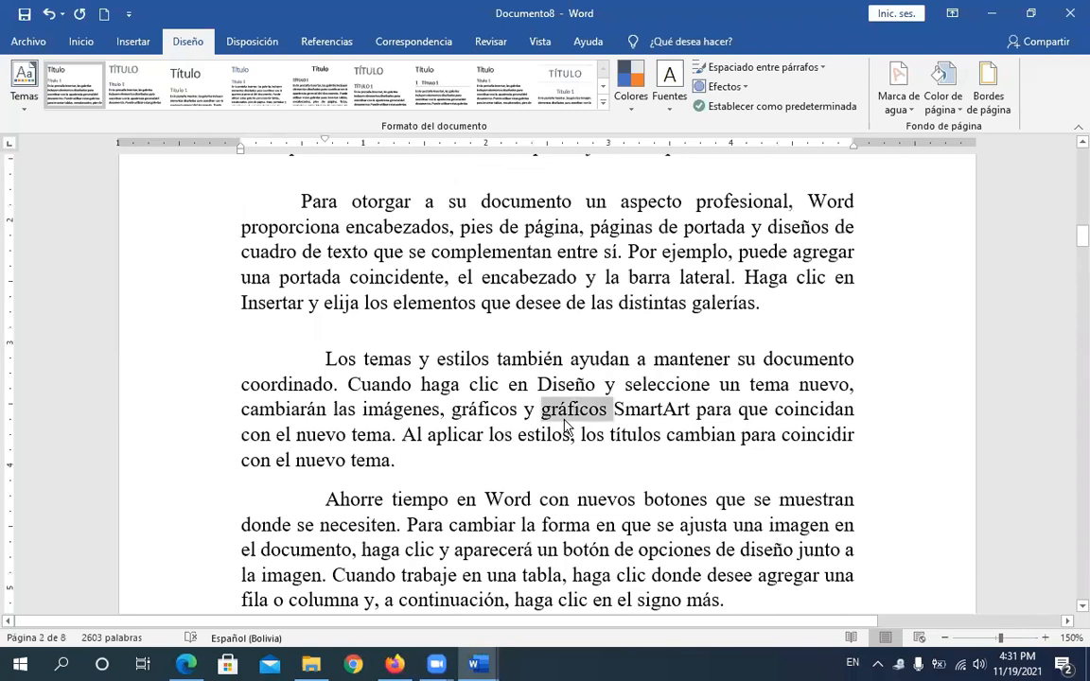
{"action": "triple_click", "coordinate": [565, 426]}
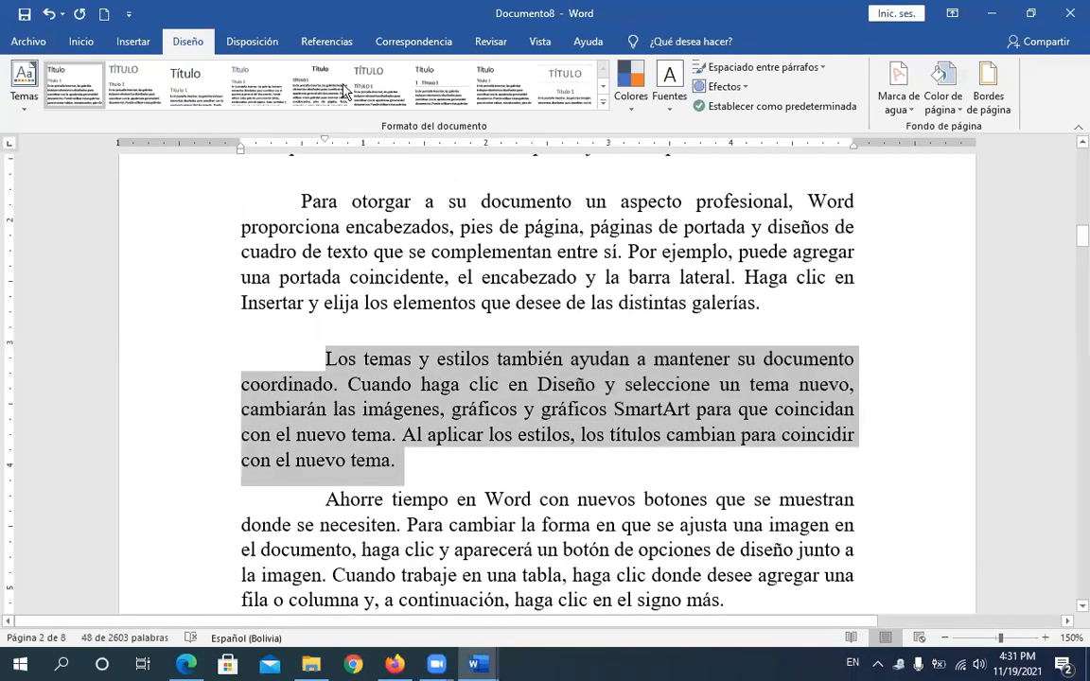
{"action": "left_click", "coordinate": [999, 106]}
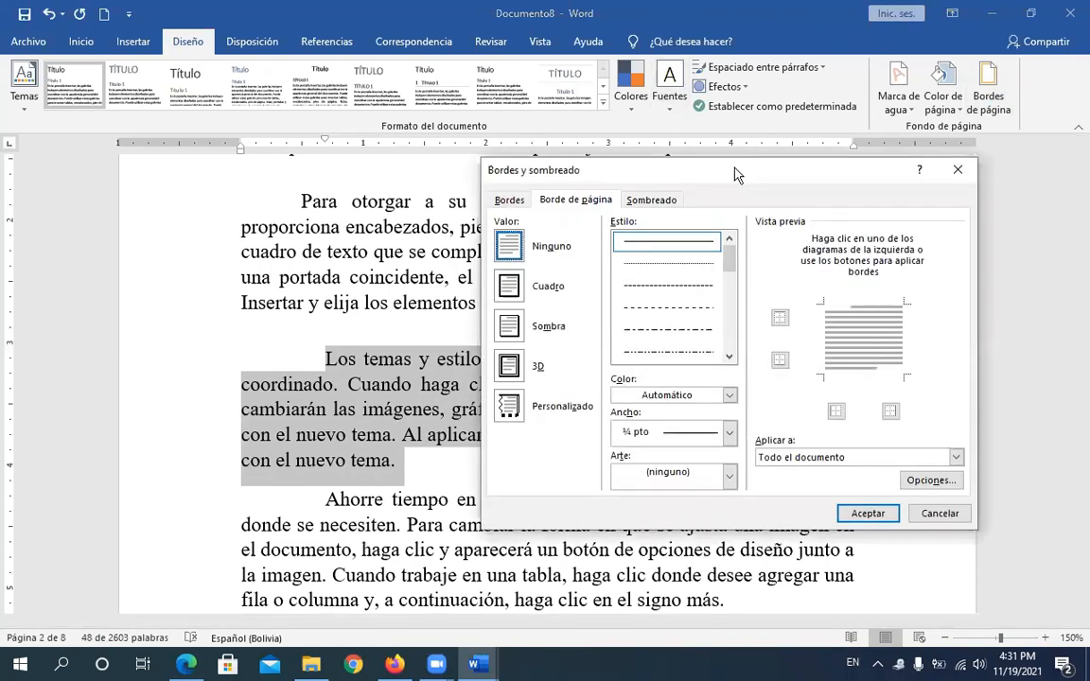
{"action": "left_click", "coordinate": [507, 199]}
{"action": "left_click", "coordinate": [557, 200]}
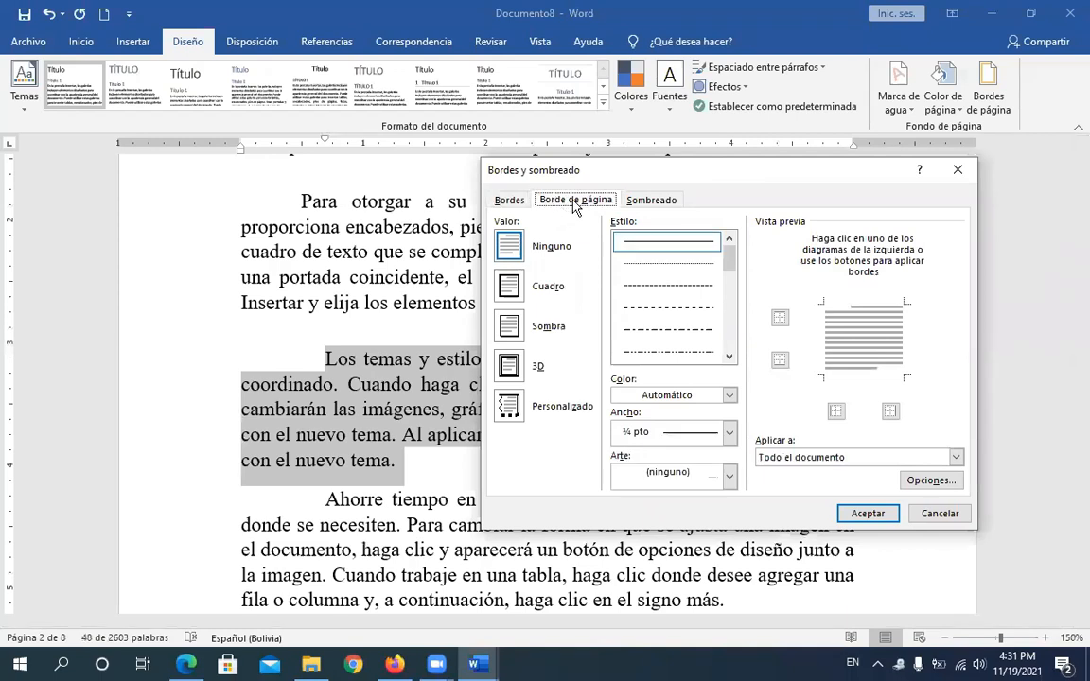
{"action": "left_click", "coordinate": [503, 201]}
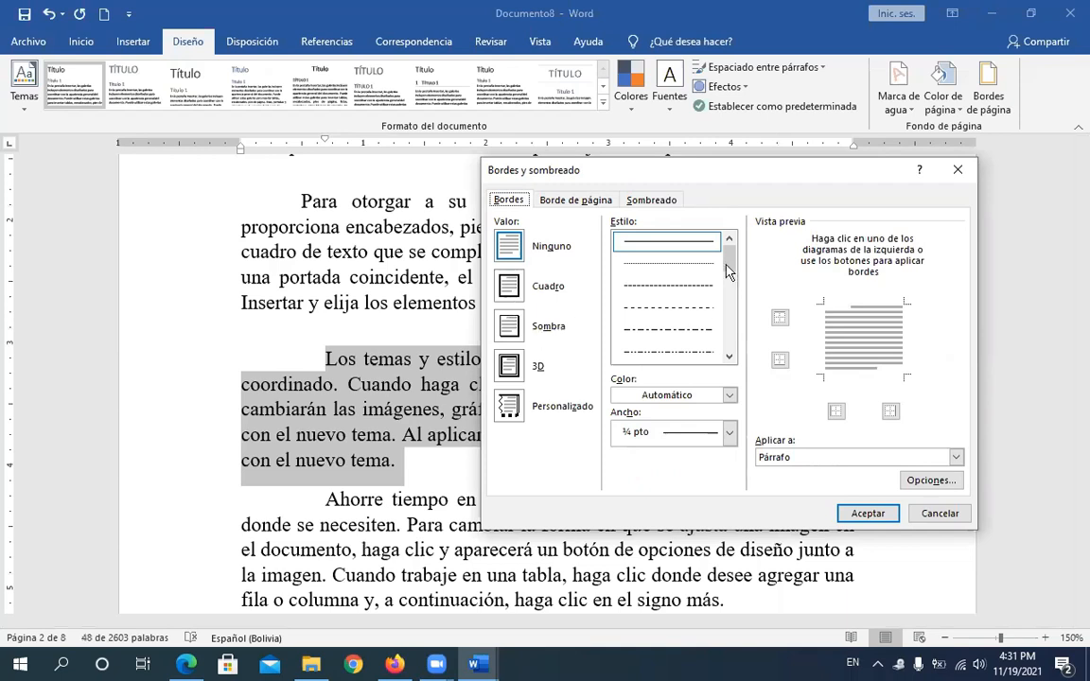
Step: Set the paragraph border's line style to the single wavy line
{"action": "left_click", "coordinate": [731, 298]}
{"action": "left_click", "coordinate": [731, 327]}
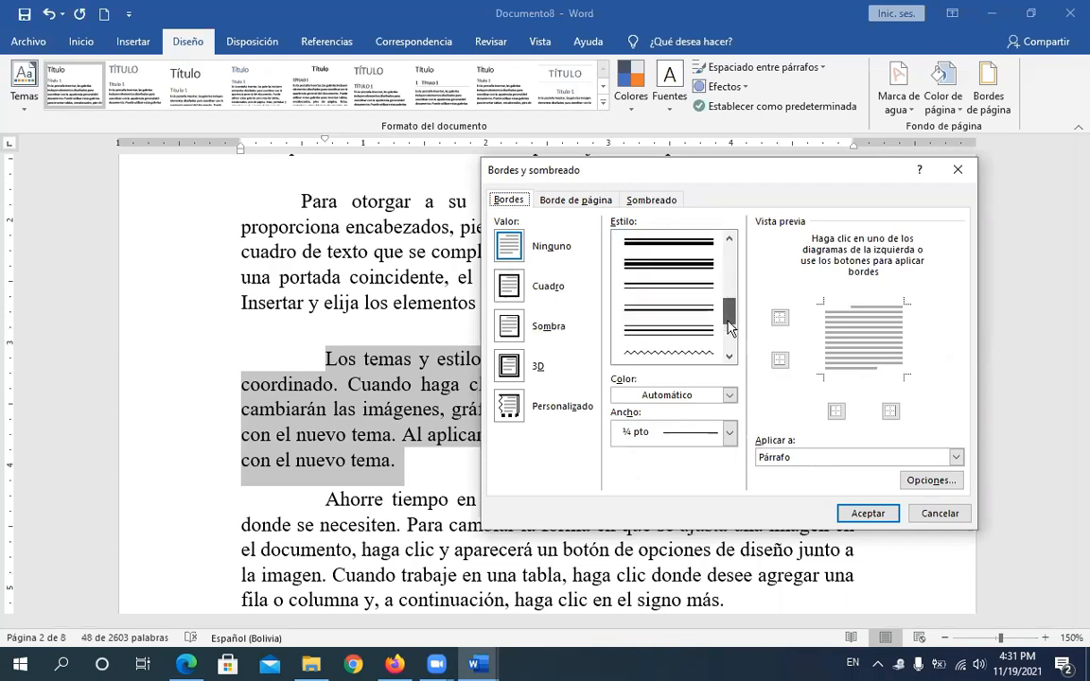
{"action": "scroll", "coordinate": [730, 326], "scroll_direction": "down", "scroll_amount": 1}
{"action": "left_click", "coordinate": [696, 309]}
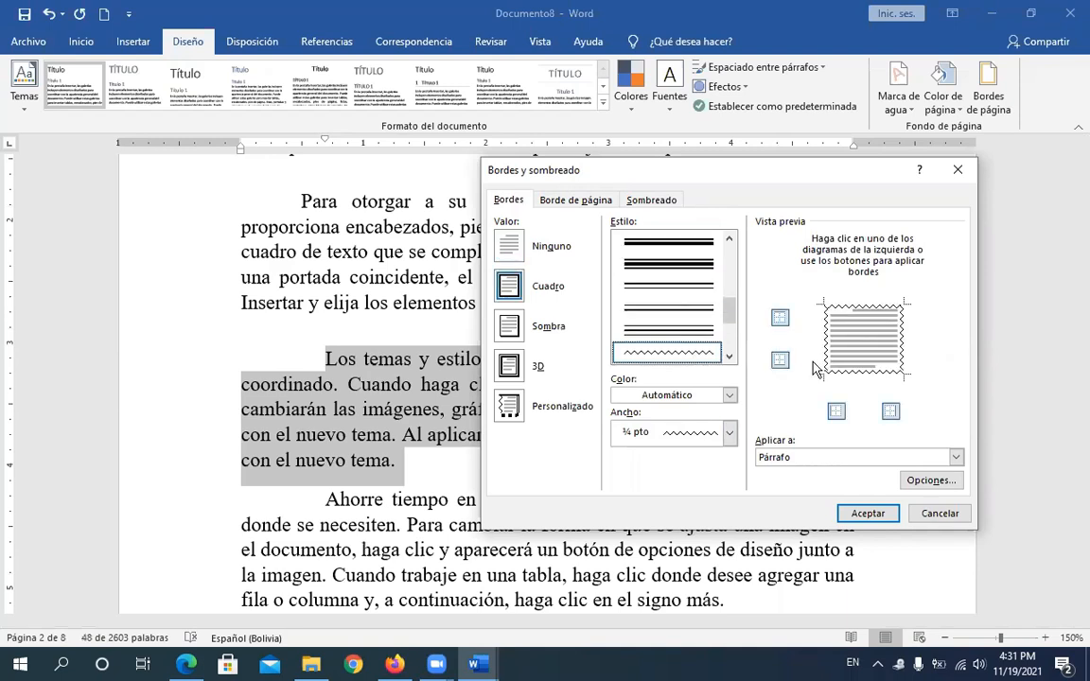
Step: Remove the left side of the wavy border, keep Párrafo as the target, and apply it
{"action": "left_click", "coordinate": [836, 411]}
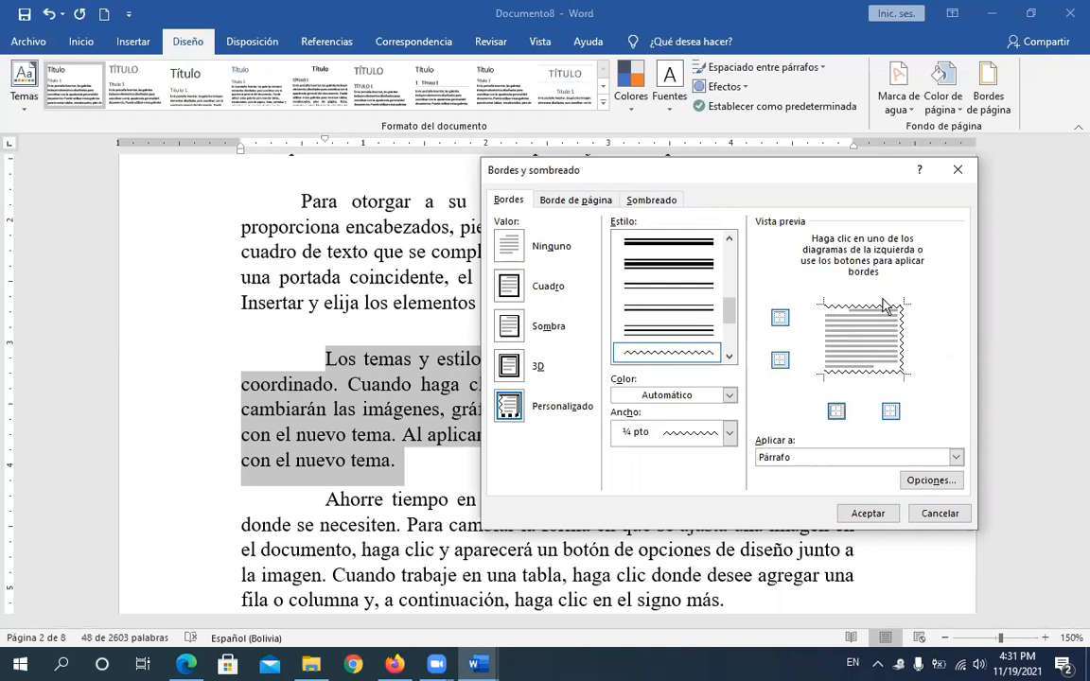
{"action": "left_click", "coordinate": [886, 374]}
{"action": "left_click", "coordinate": [785, 458]}
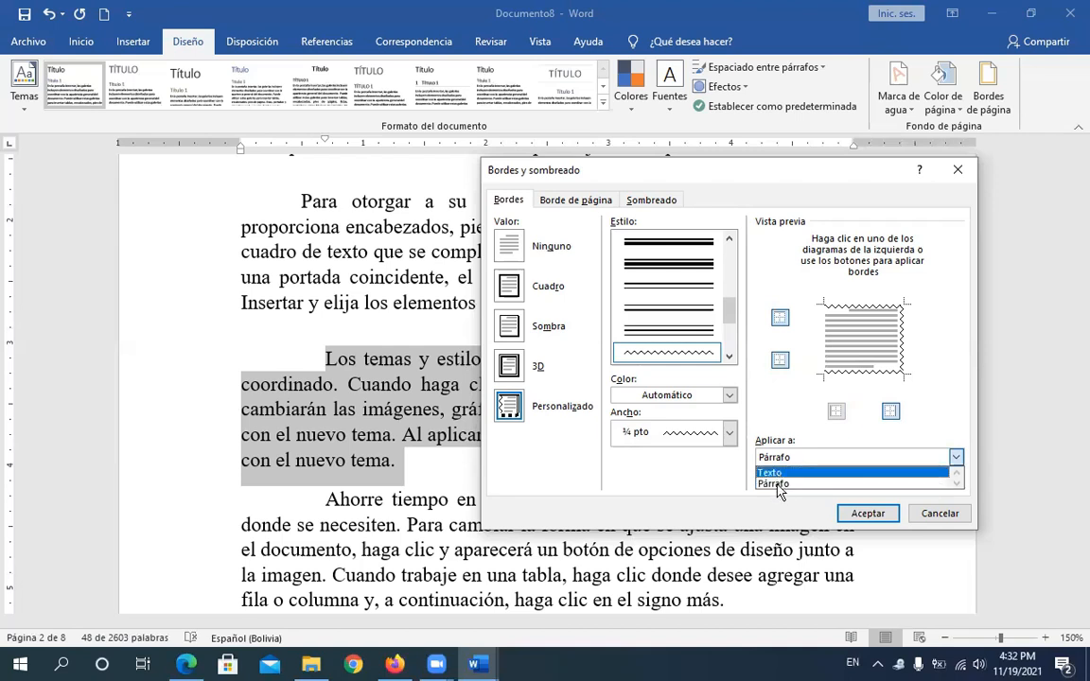
{"action": "left_click", "coordinate": [867, 519]}
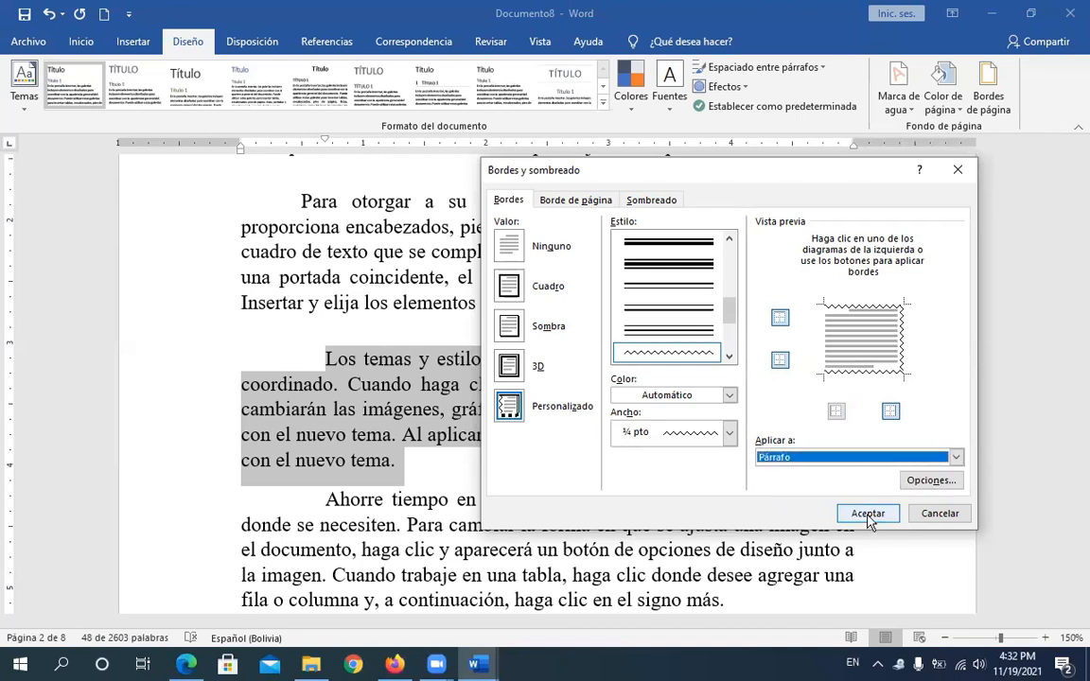
{"action": "left_click", "coordinate": [868, 514]}
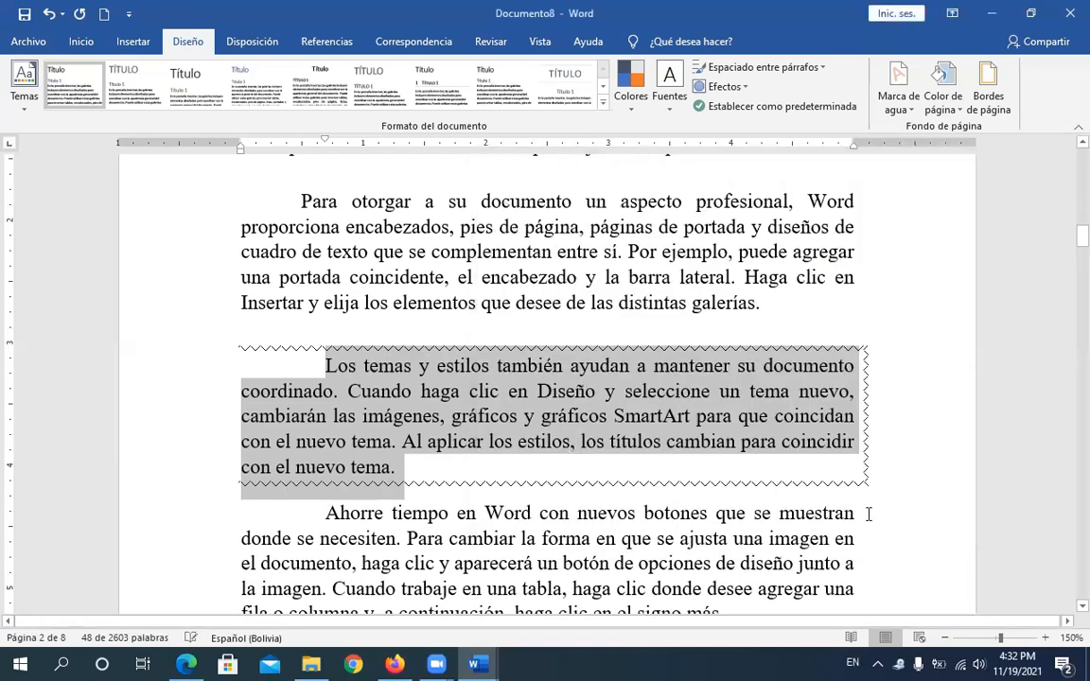
{"action": "left_click", "coordinate": [779, 470]}
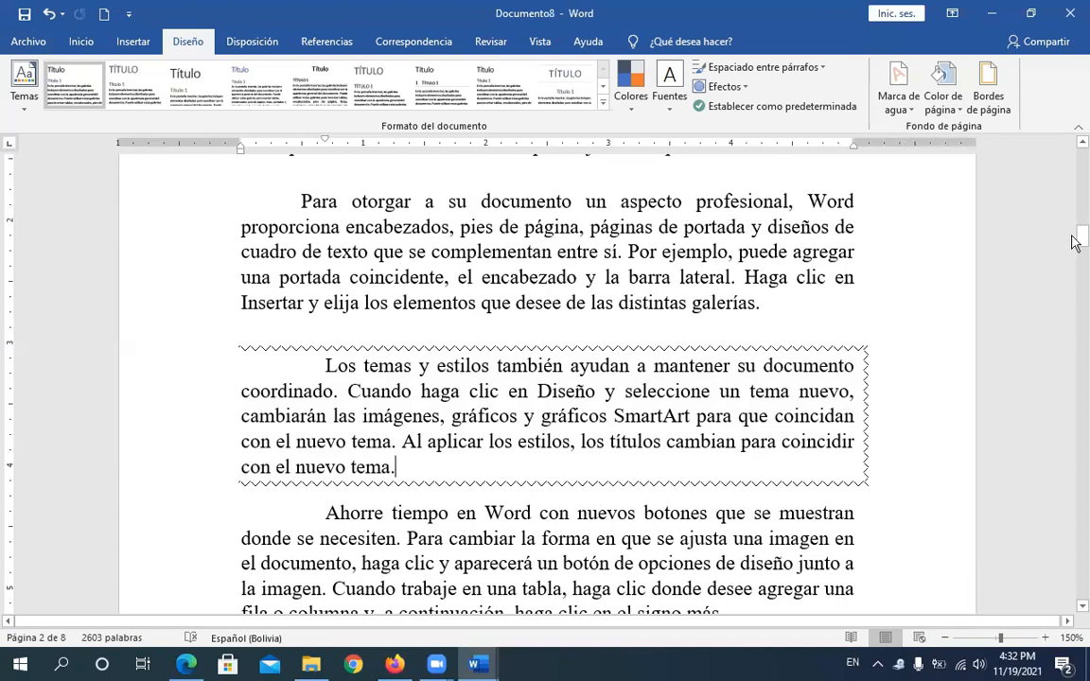
Step: Shade the wavy-bordered page 2 paragraph "Los temas y estilos" with a light green theme fill
{"action": "left_click_drag", "start_coordinate": [1075, 244], "coordinate": [1074, 250]}
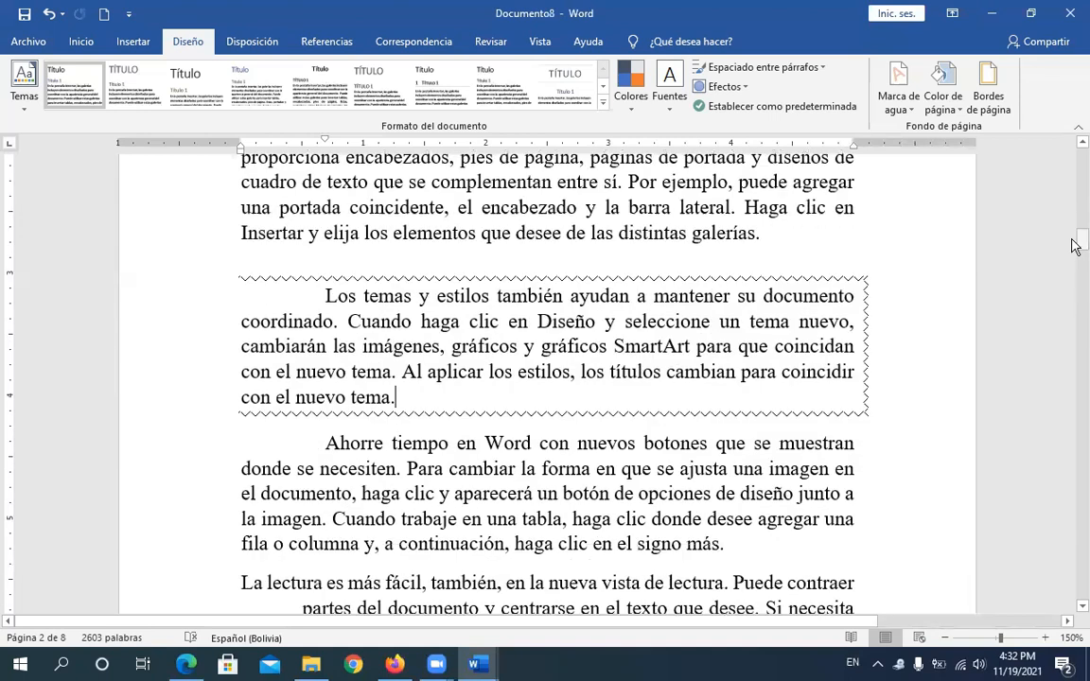
{"action": "left_click", "coordinate": [640, 348]}
{"action": "triple_click", "coordinate": [634, 361]}
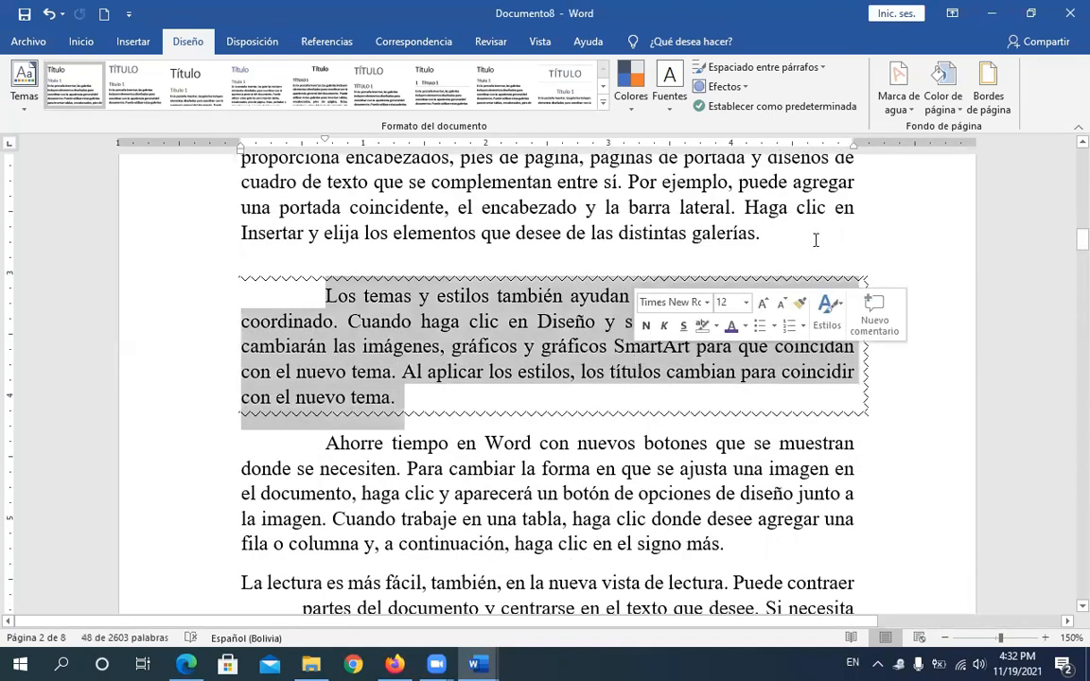
{"action": "left_click", "coordinate": [992, 106]}
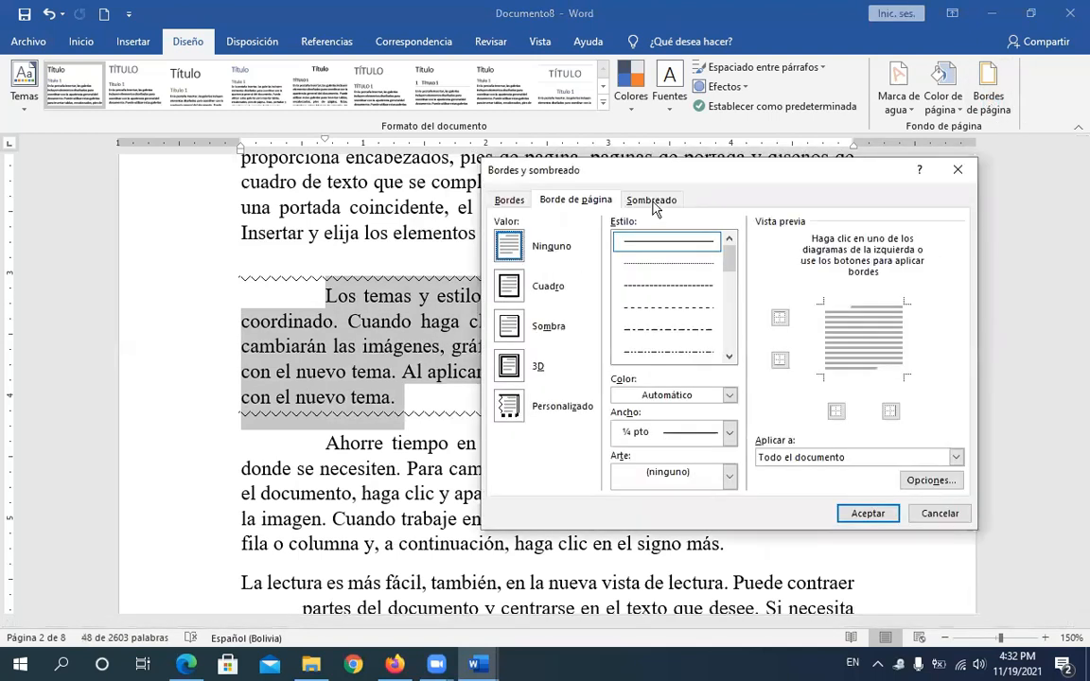
{"action": "left_click", "coordinate": [651, 201]}
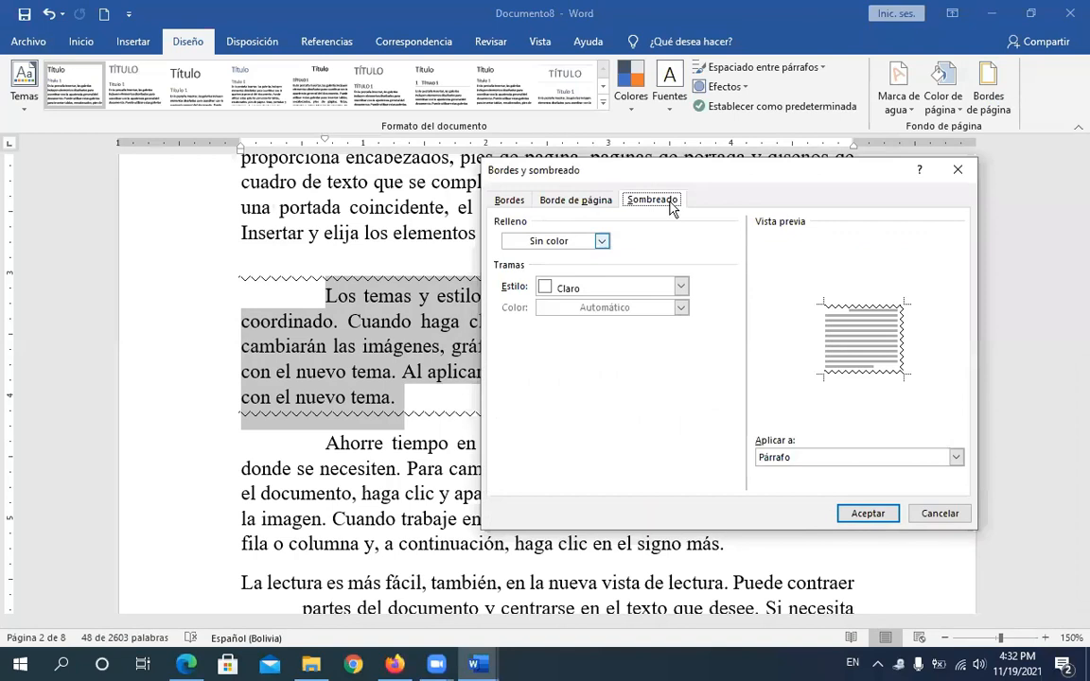
{"action": "left_click", "coordinate": [600, 241]}
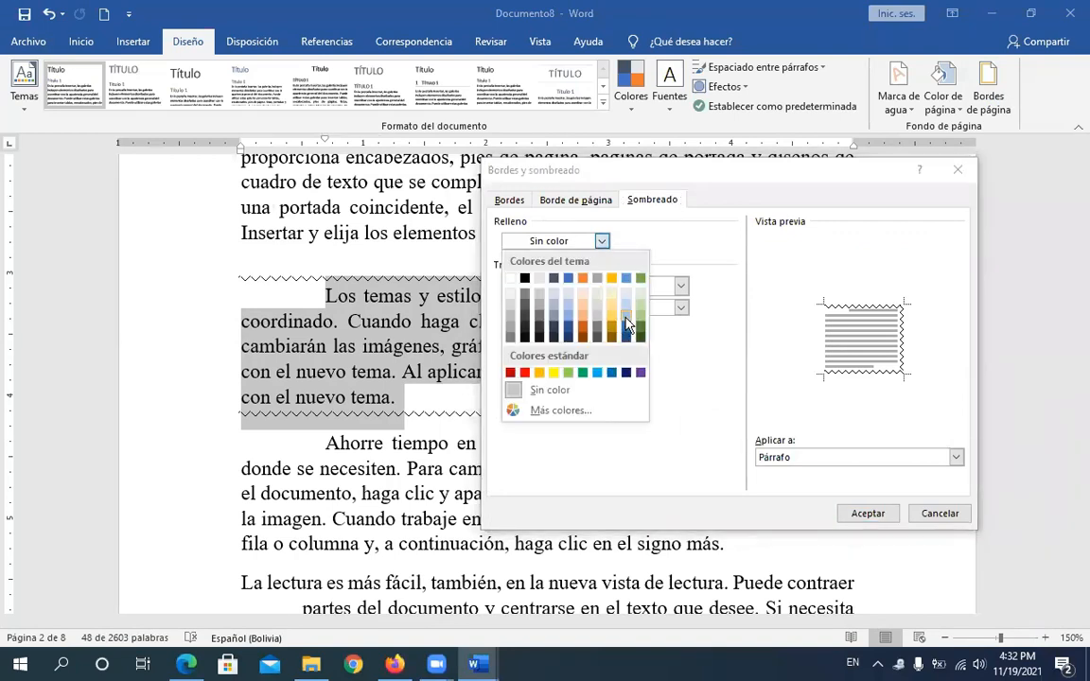
{"action": "left_click", "coordinate": [639, 310]}
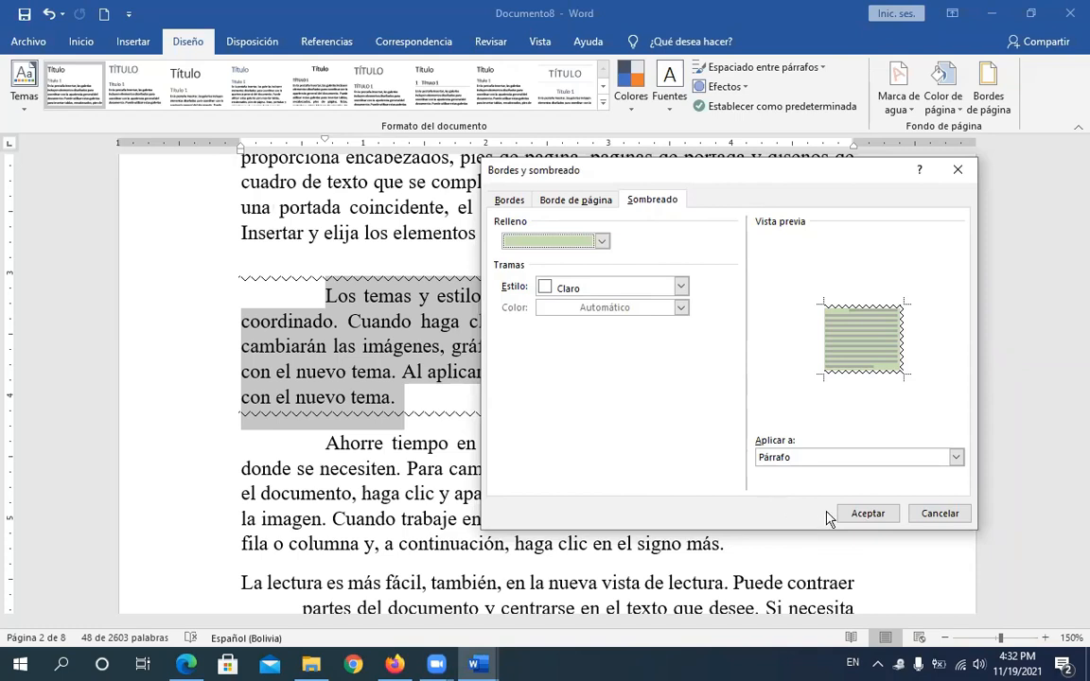
{"action": "left_click", "coordinate": [868, 514]}
{"action": "left_click", "coordinate": [819, 463]}
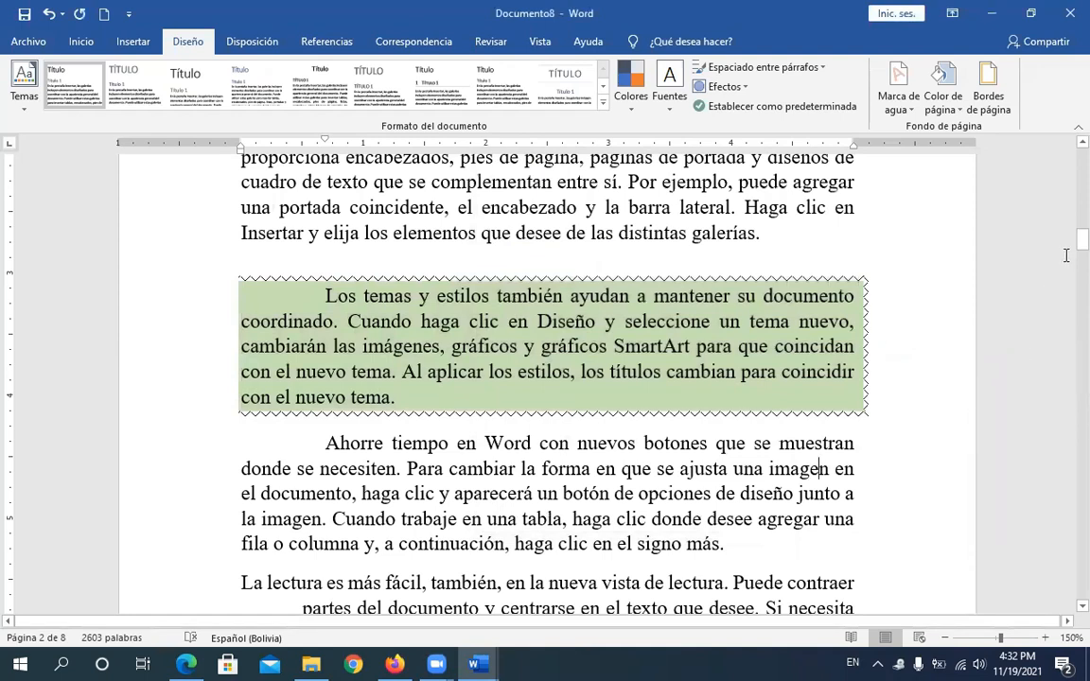
Step: Shade the page 2 paragraph "La lectura es más fácil" with a gold theme fill, applied to Párrafo
{"action": "scroll", "coordinate": [1075, 258], "scroll_direction": "down", "scroll_amount": 2}
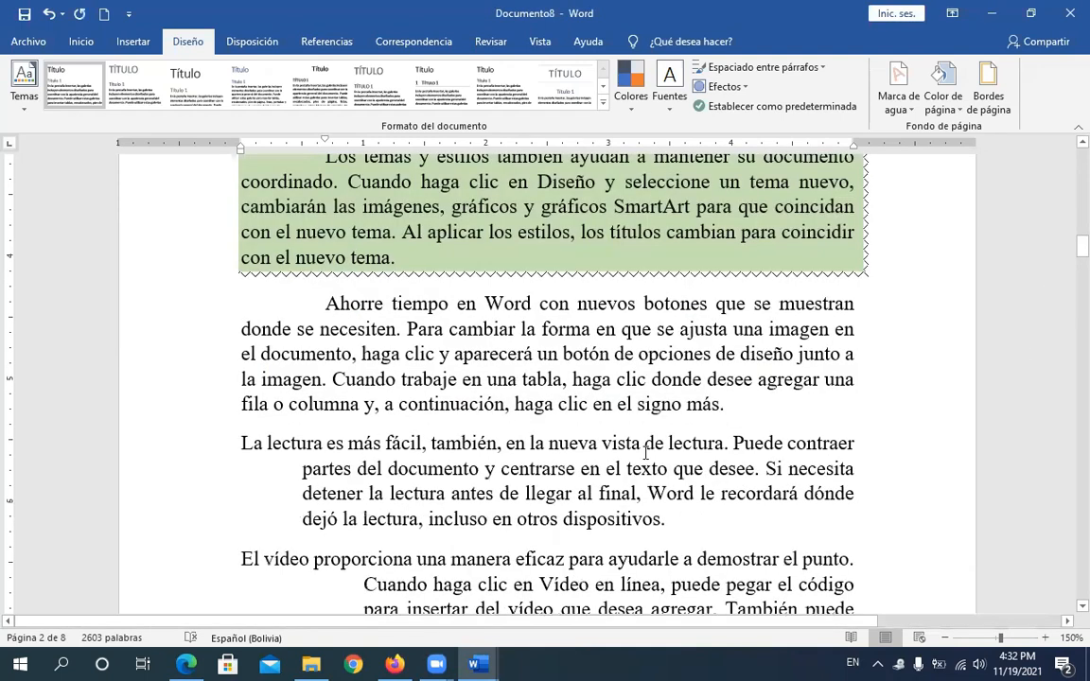
{"action": "triple_click", "coordinate": [632, 466]}
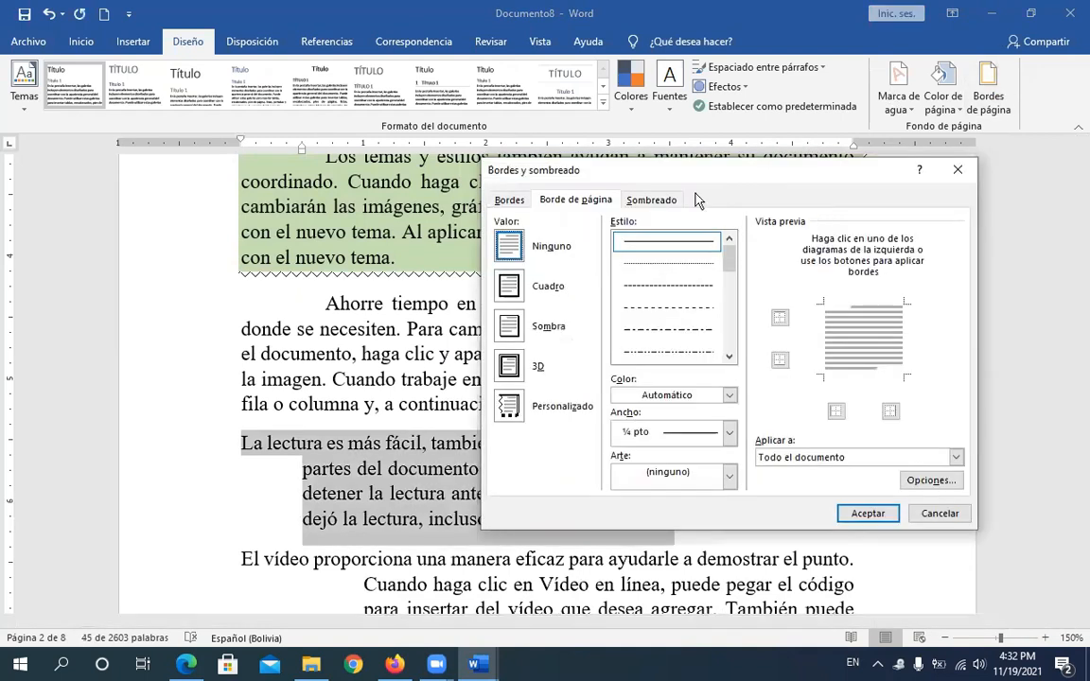
{"action": "left_click", "coordinate": [655, 201]}
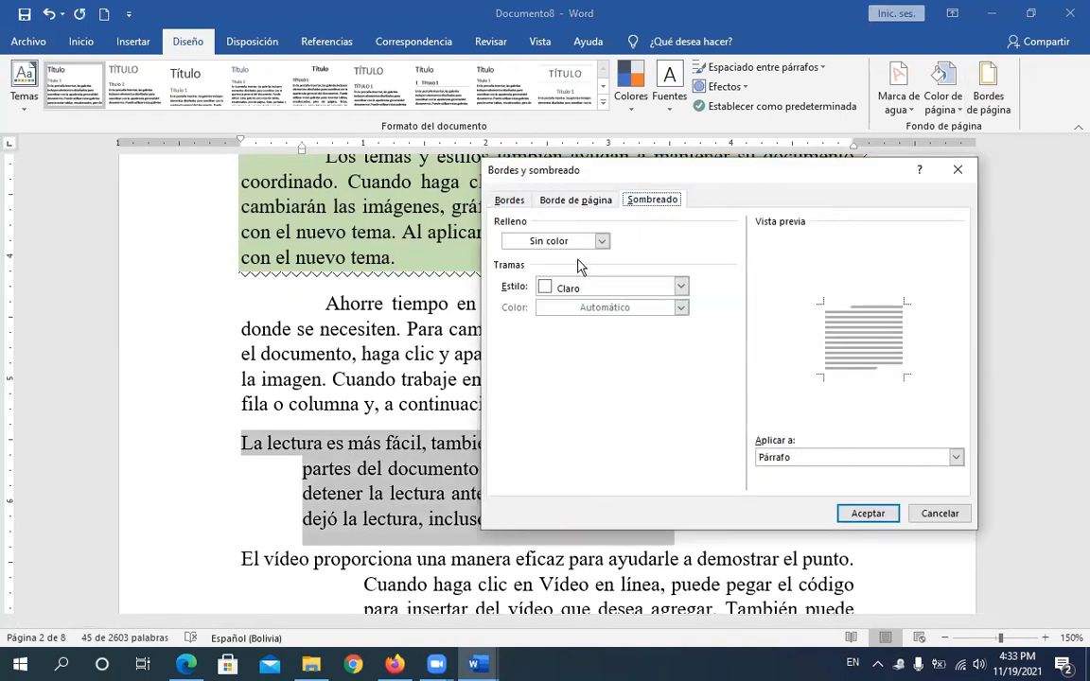
{"action": "left_click", "coordinate": [579, 243]}
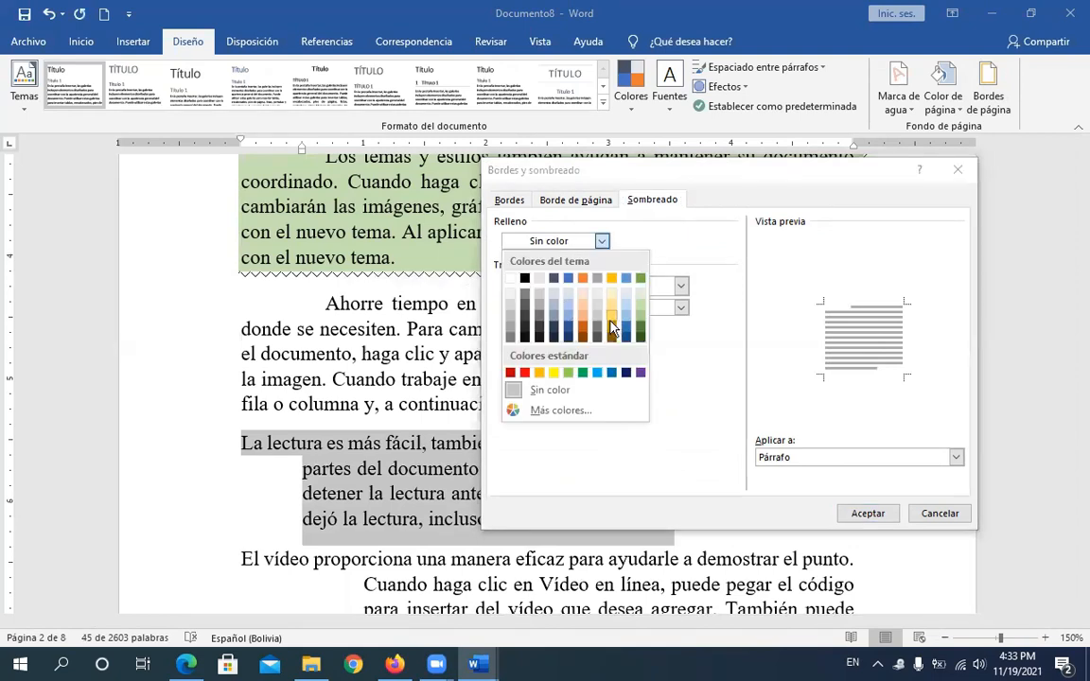
{"action": "left_click", "coordinate": [611, 322]}
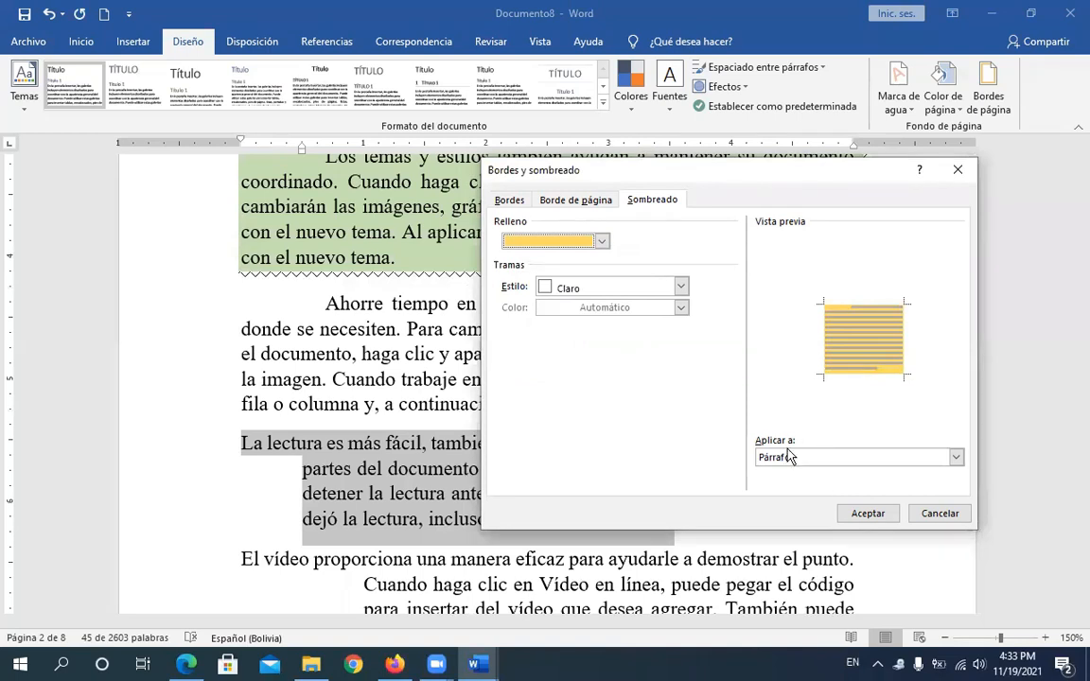
{"action": "left_click", "coordinate": [864, 523]}
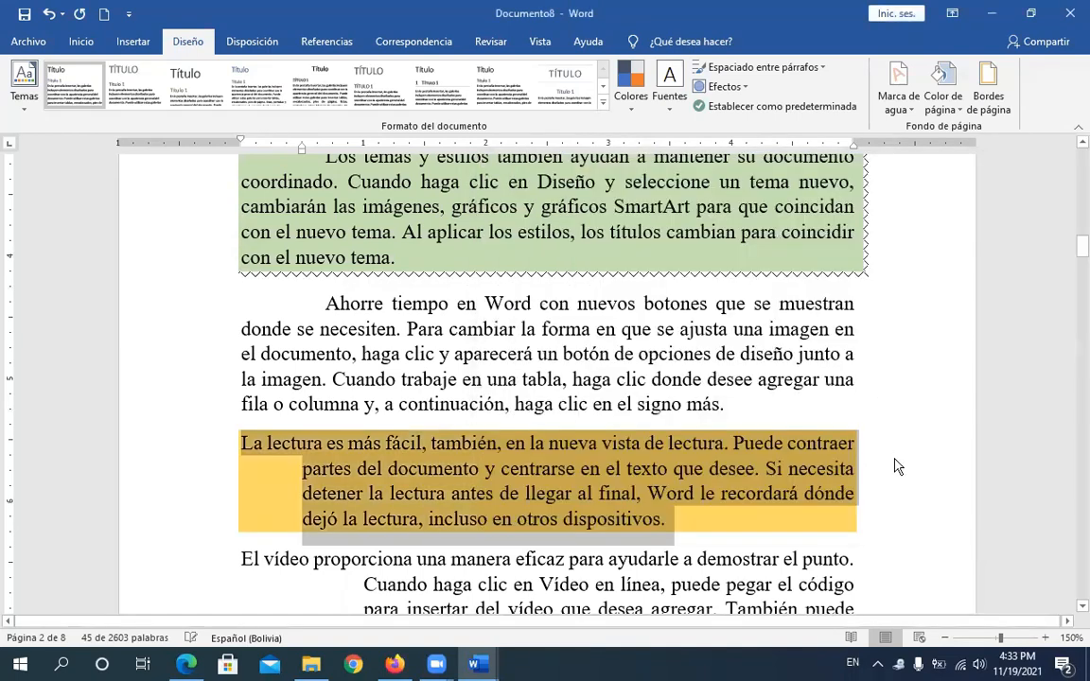
{"action": "left_click", "coordinate": [896, 458]}
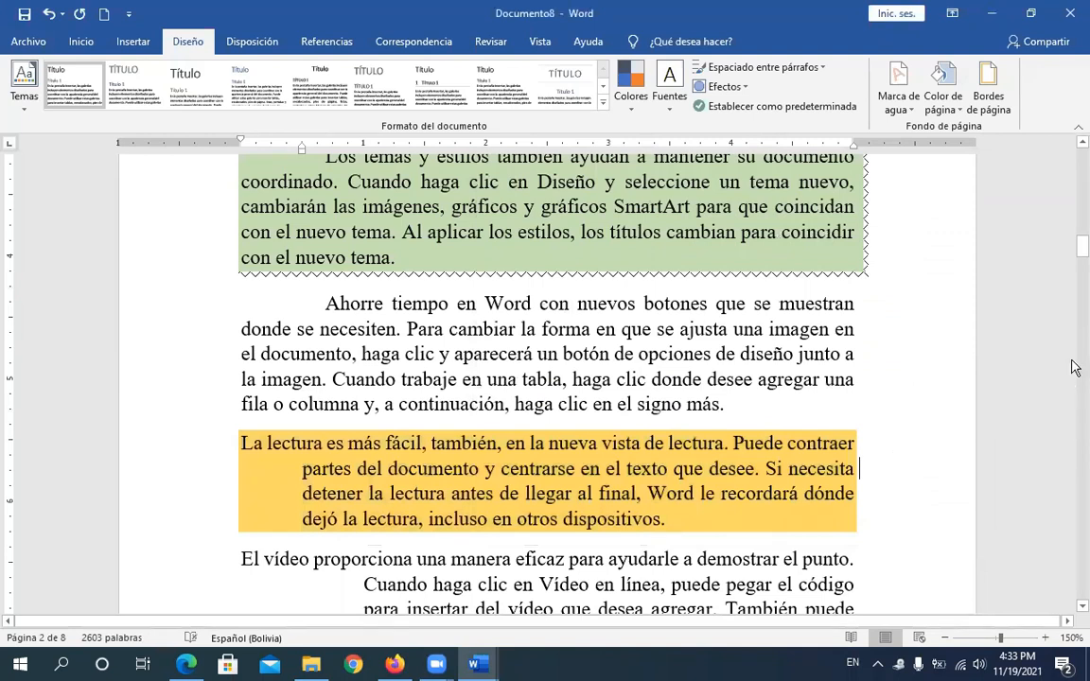
Step: Open the page border settings and choose the interlaced knot pattern as the border art
{"action": "left_click_drag", "start_coordinate": [1075, 255], "coordinate": [1075, 296]}
{"action": "mouse_move", "coordinate": [1075, 233]}
{"action": "left_mouse_down"}
{"action": "mouse_move", "coordinate": [1073, 173]}
{"action": "mouse_move", "coordinate": [1076, 227]}
{"action": "left_mouse_up"}
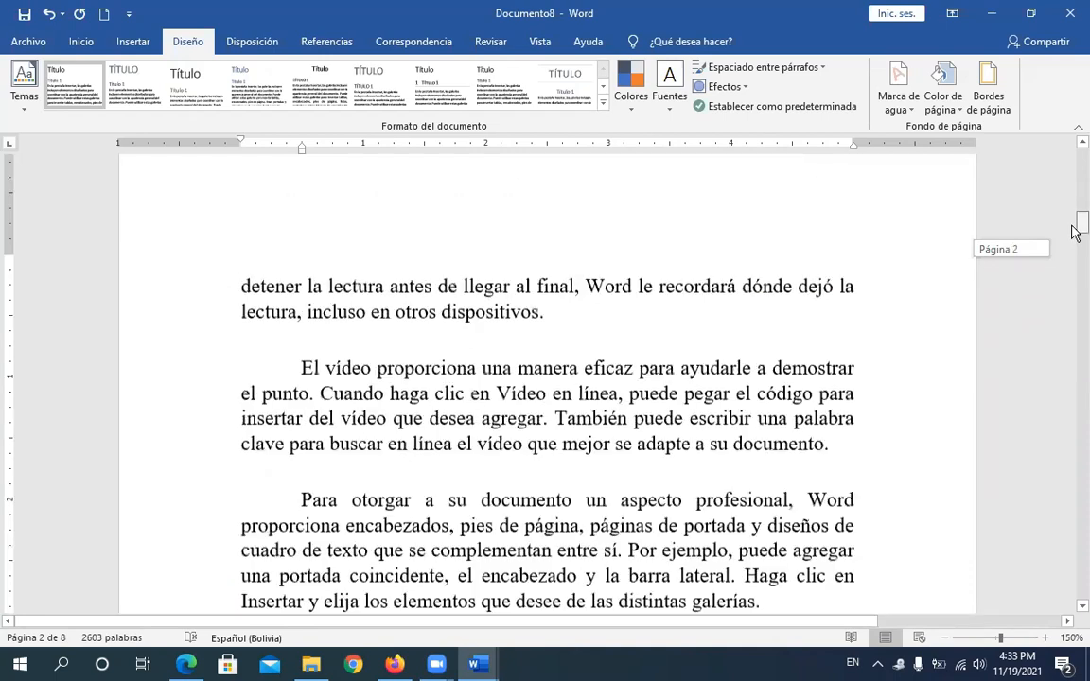
{"action": "left_click", "coordinate": [985, 83]}
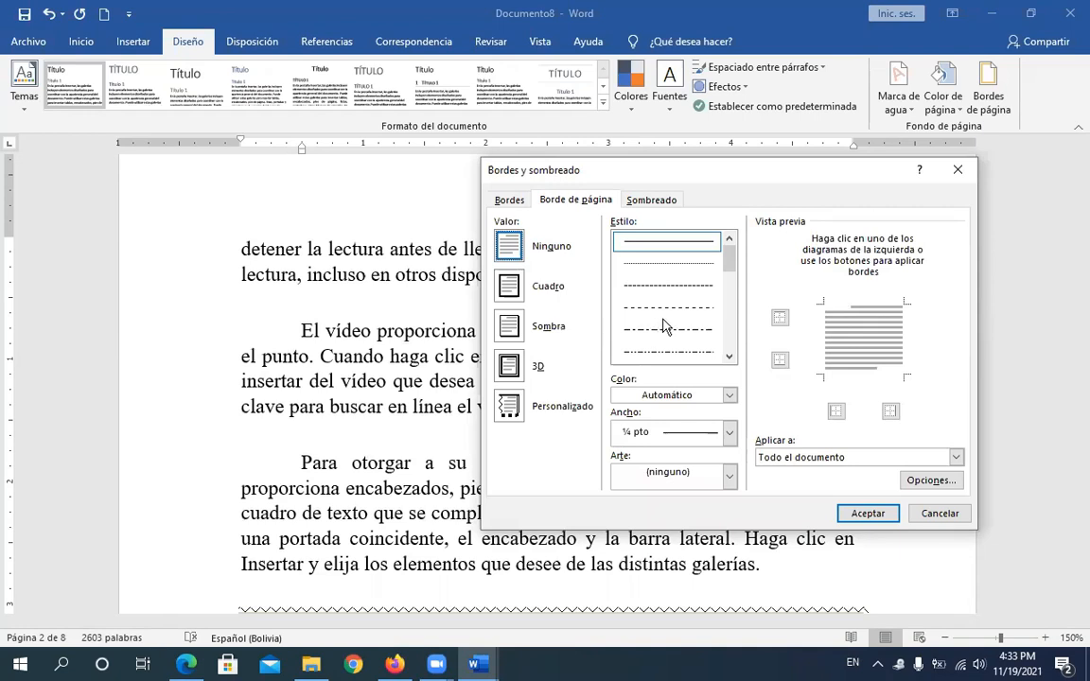
{"action": "left_click_drag", "start_coordinate": [727, 265], "coordinate": [669, 316]}
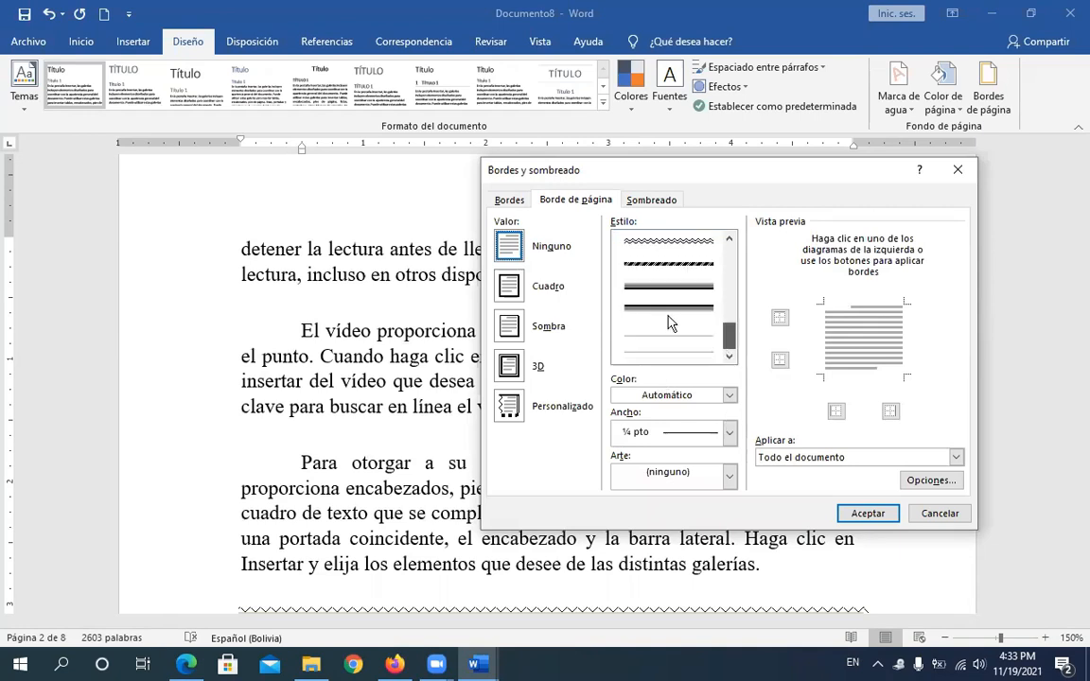
{"action": "left_click", "coordinate": [728, 479]}
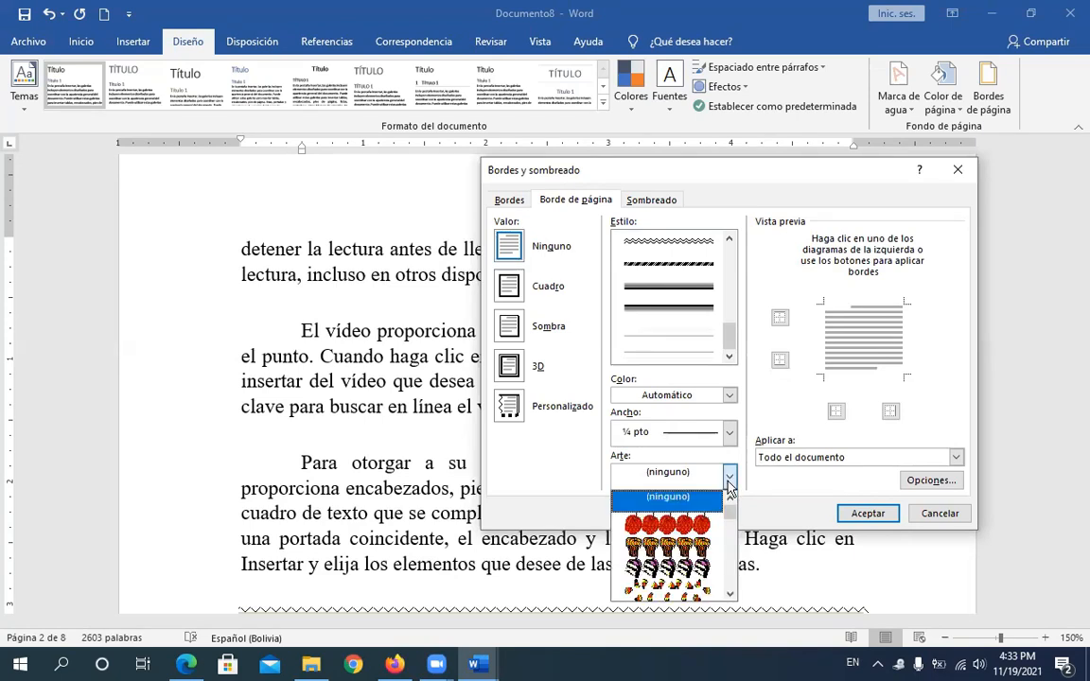
{"action": "mouse_move", "coordinate": [733, 547]}
{"action": "left_mouse_down"}
{"action": "mouse_move", "coordinate": [732, 568]}
{"action": "mouse_move", "coordinate": [731, 536]}
{"action": "left_mouse_up"}
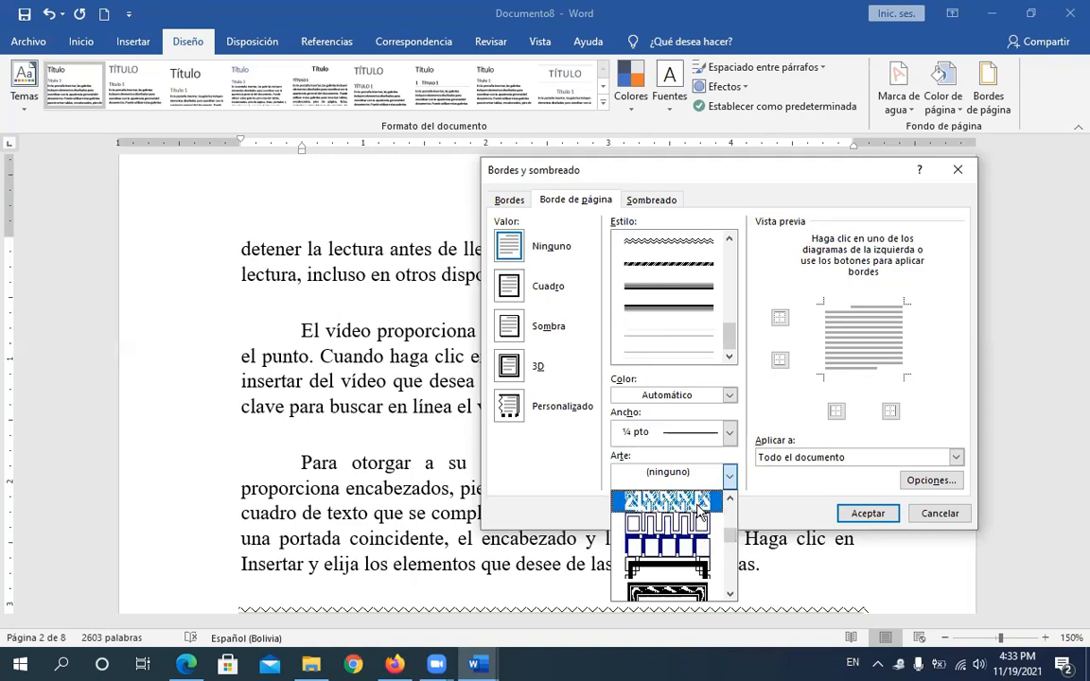
{"action": "left_click", "coordinate": [690, 500]}
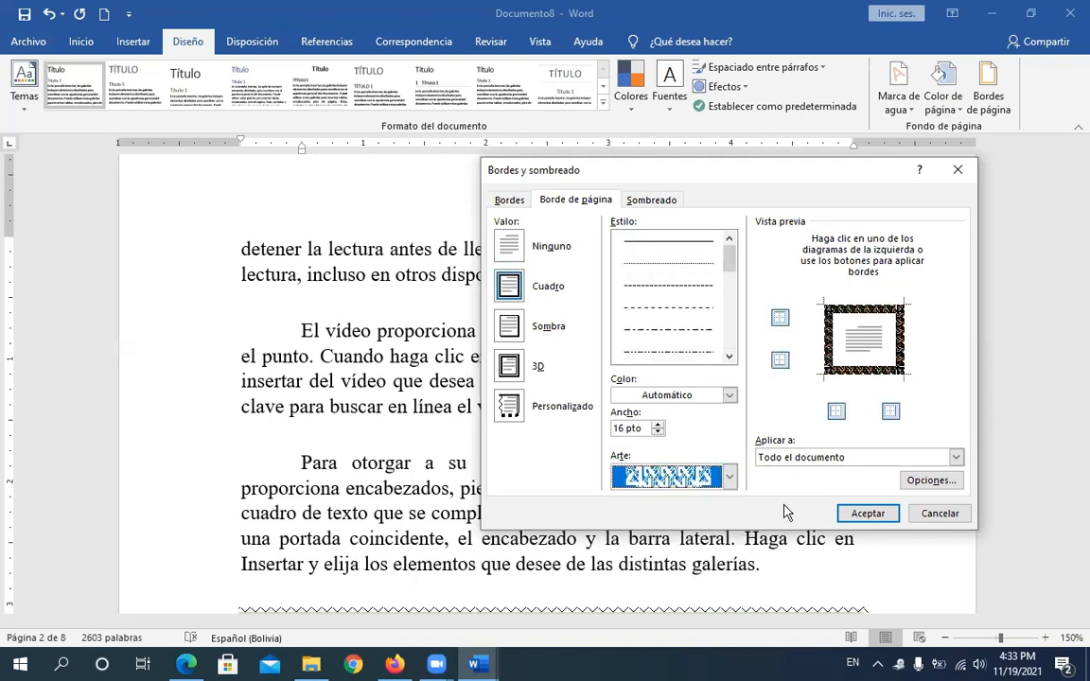
Step: Set the art page border's width to 11 pto and keep its colour on Automático
{"action": "left_click", "coordinate": [657, 432]}
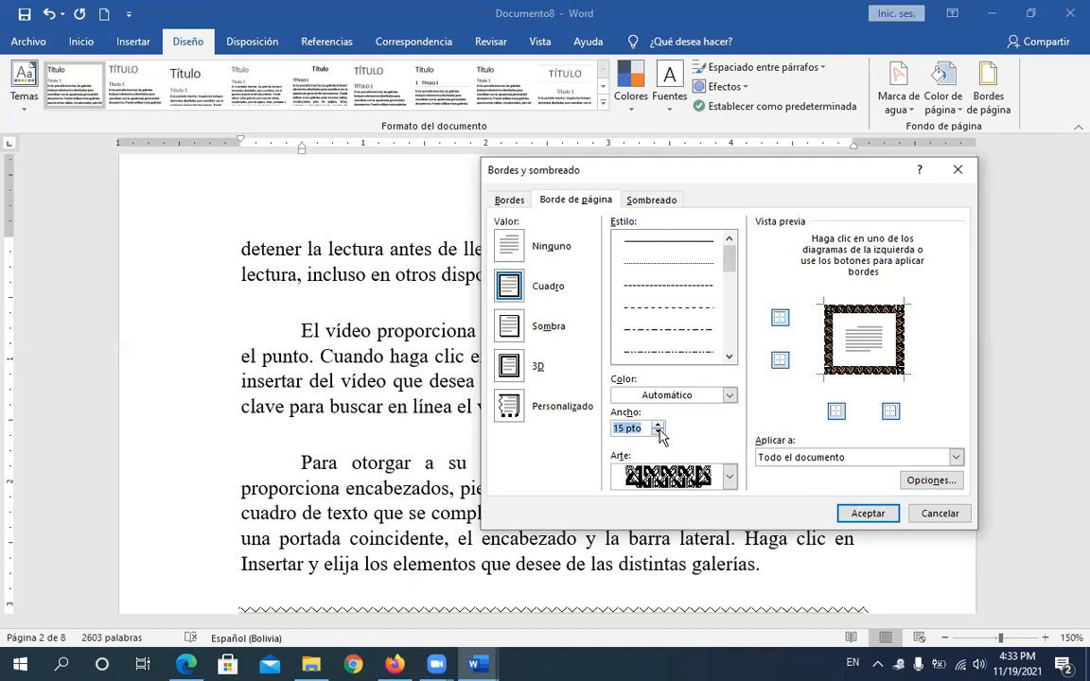
{"action": "left_click", "coordinate": [657, 431]}
{"action": "left_click", "coordinate": [657, 431]}
{"action": "left_click", "coordinate": [658, 432]}
{"action": "left_click", "coordinate": [657, 431]}
{"action": "left_click", "coordinate": [658, 431]}
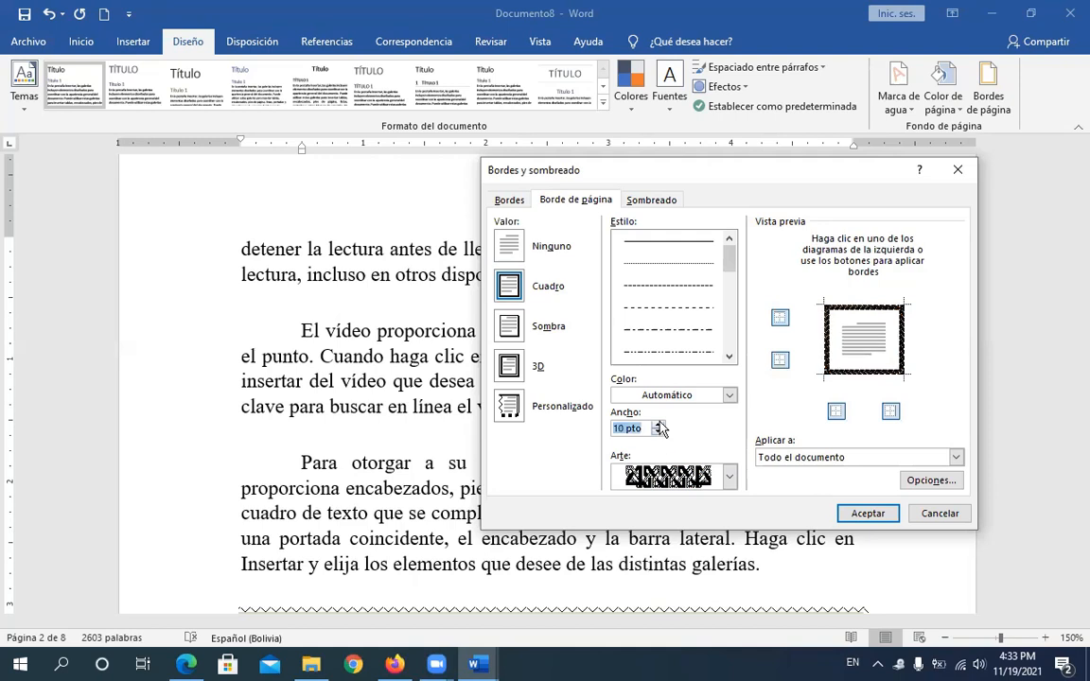
{"action": "left_click", "coordinate": [658, 425]}
{"action": "left_click", "coordinate": [658, 425]}
{"action": "left_click", "coordinate": [658, 425]}
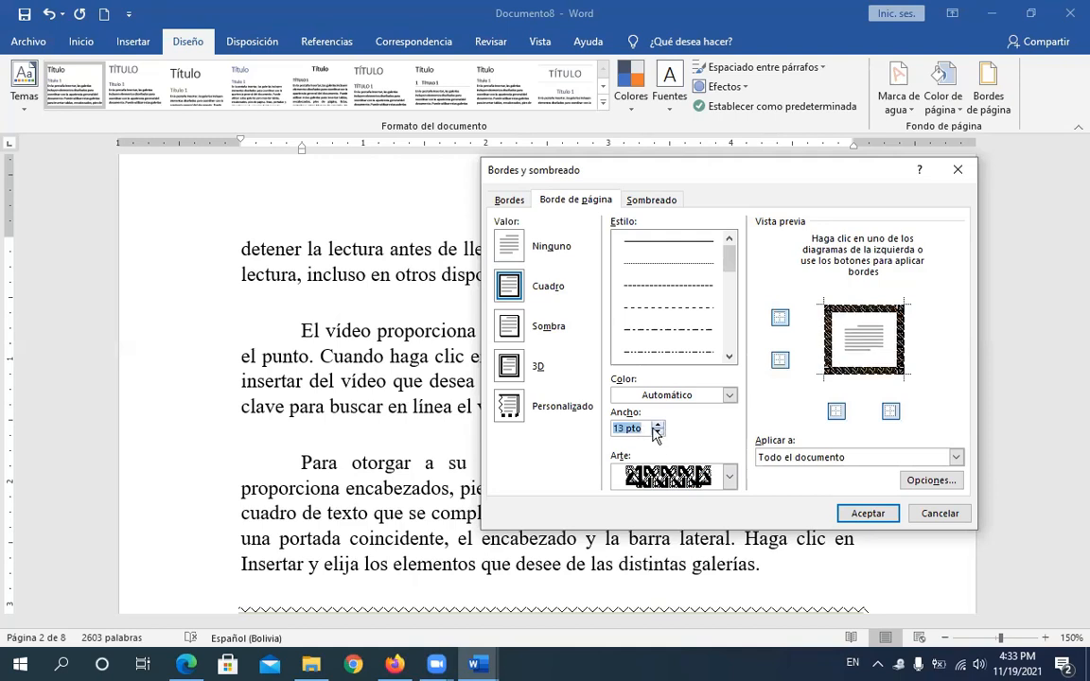
{"action": "left_click", "coordinate": [730, 395]}
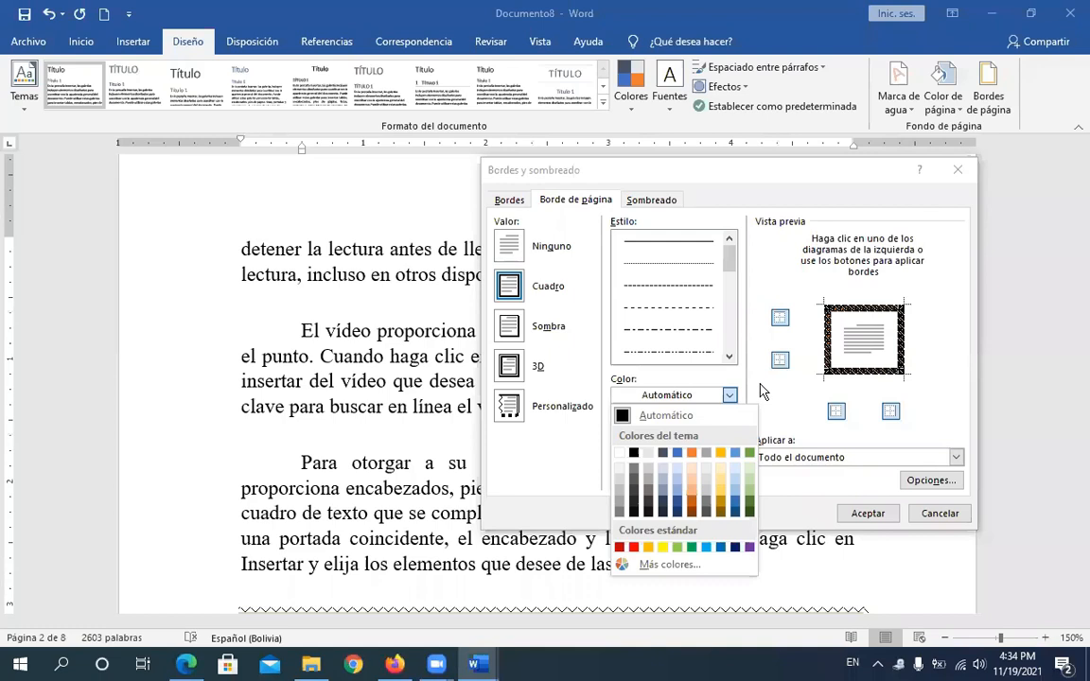
{"action": "left_click", "coordinate": [781, 482]}
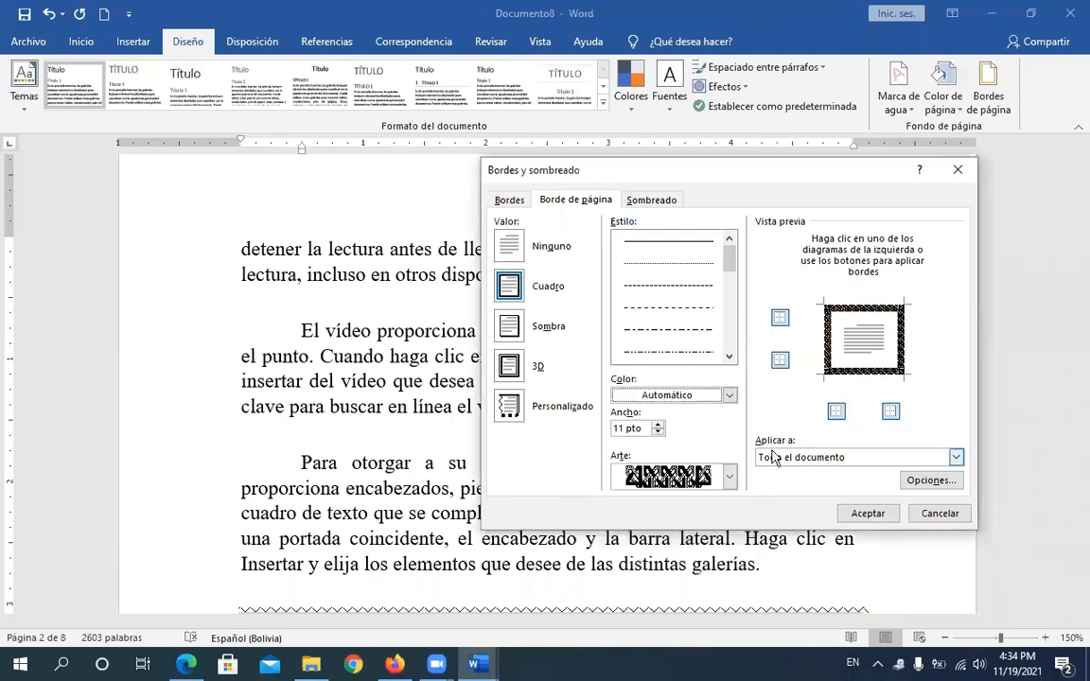
Step: Apply the art page border to Todo el documento with all four sides enabled
{"action": "left_click", "coordinate": [794, 458]}
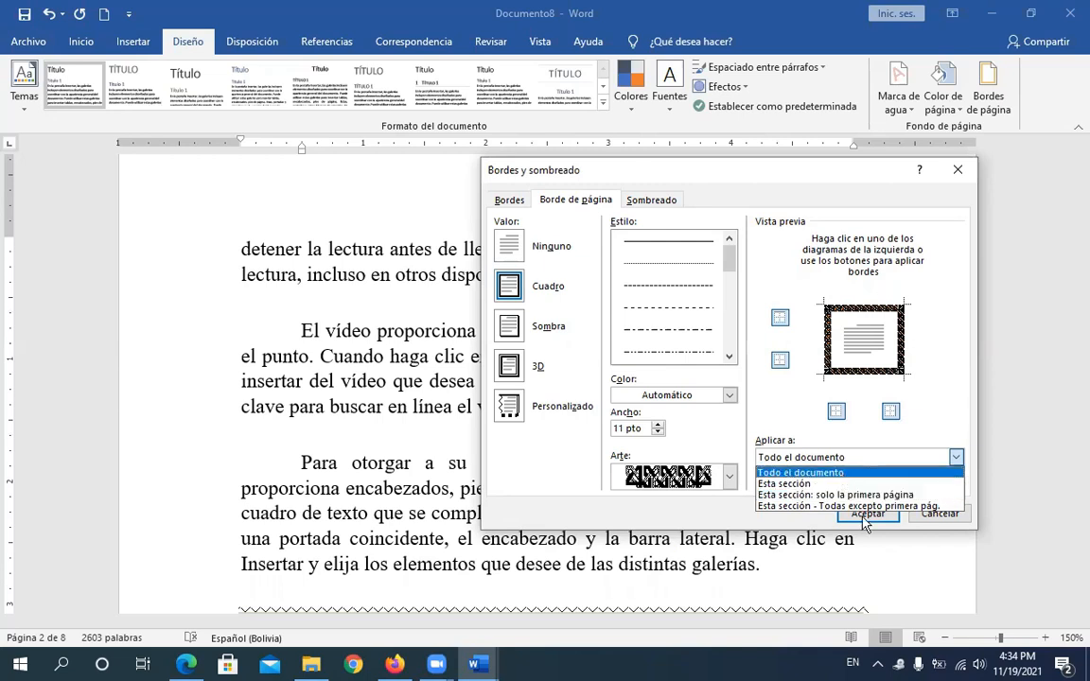
{"action": "left_click", "coordinate": [813, 472]}
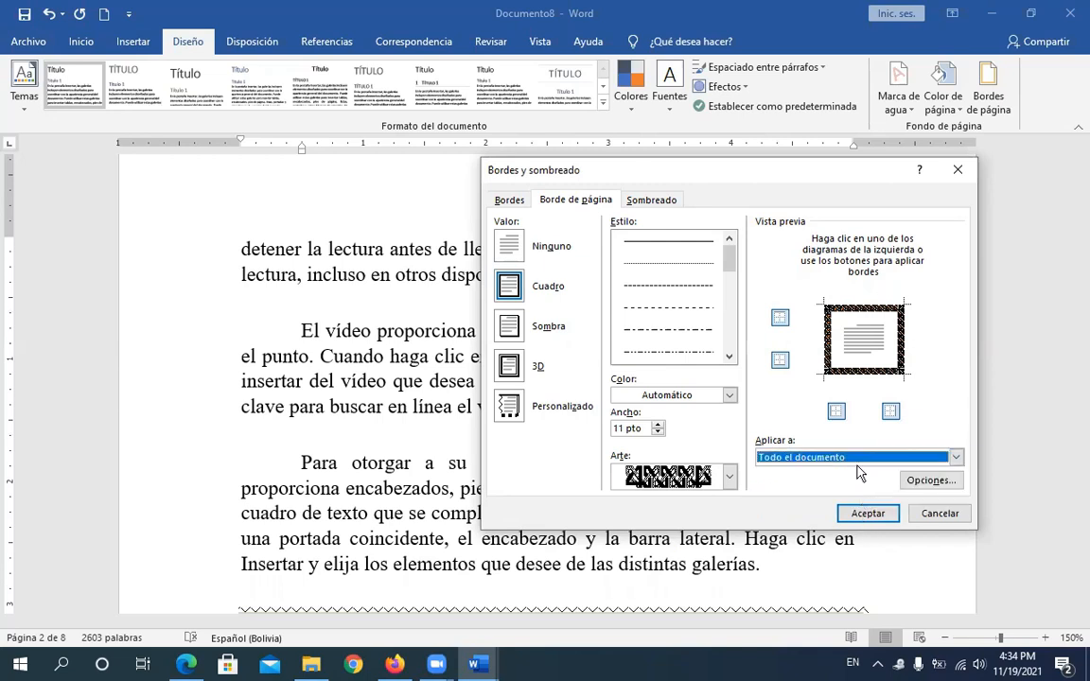
{"action": "left_click", "coordinate": [836, 412]}
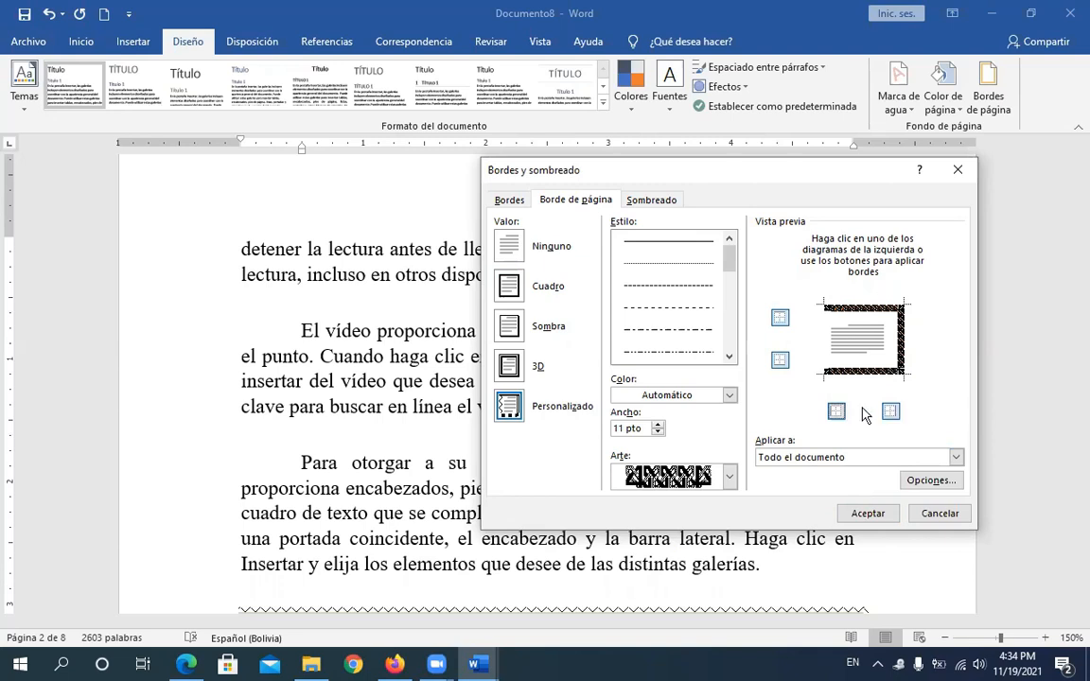
{"action": "left_click", "coordinate": [893, 413]}
{"action": "left_click", "coordinate": [890, 411]}
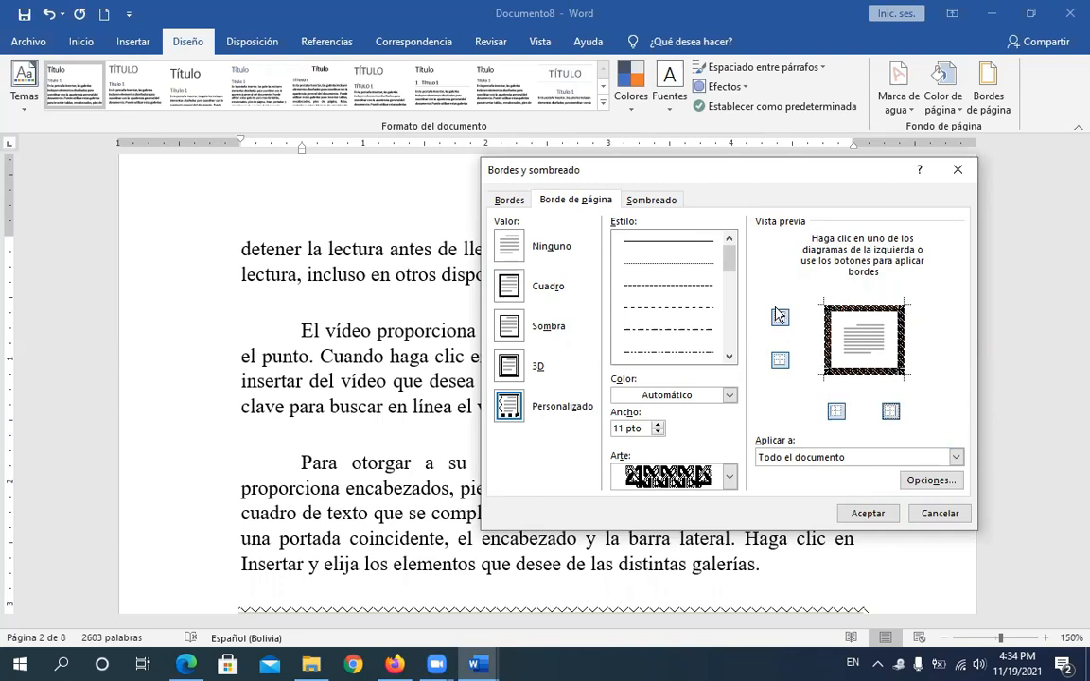
{"action": "left_click", "coordinate": [781, 320]}
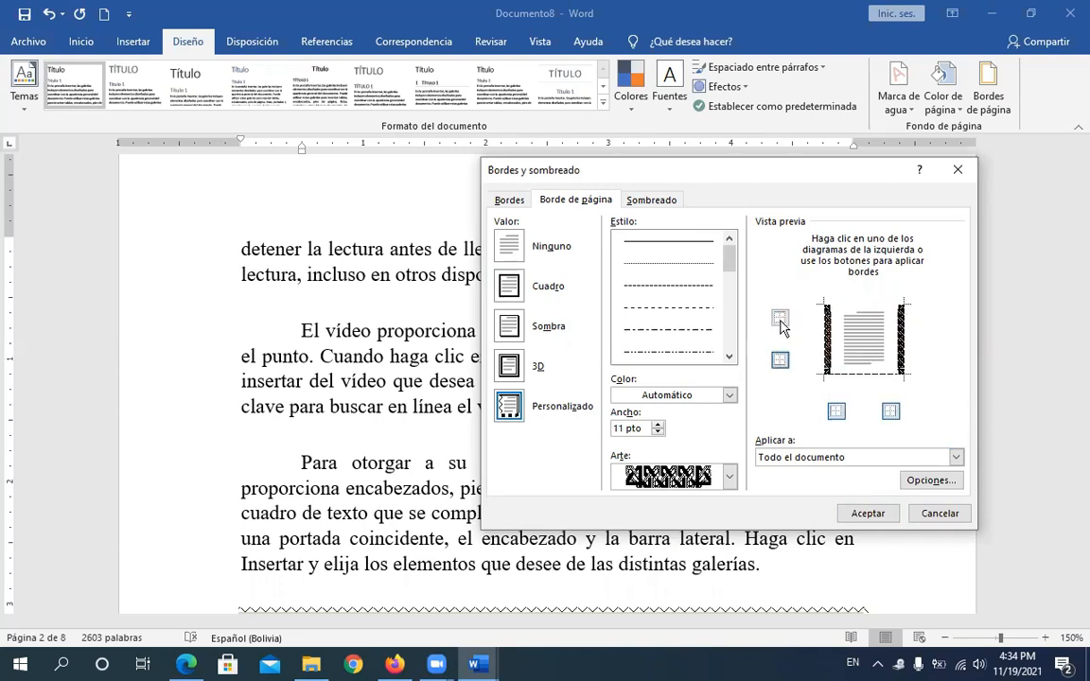
{"action": "left_click", "coordinate": [781, 321]}
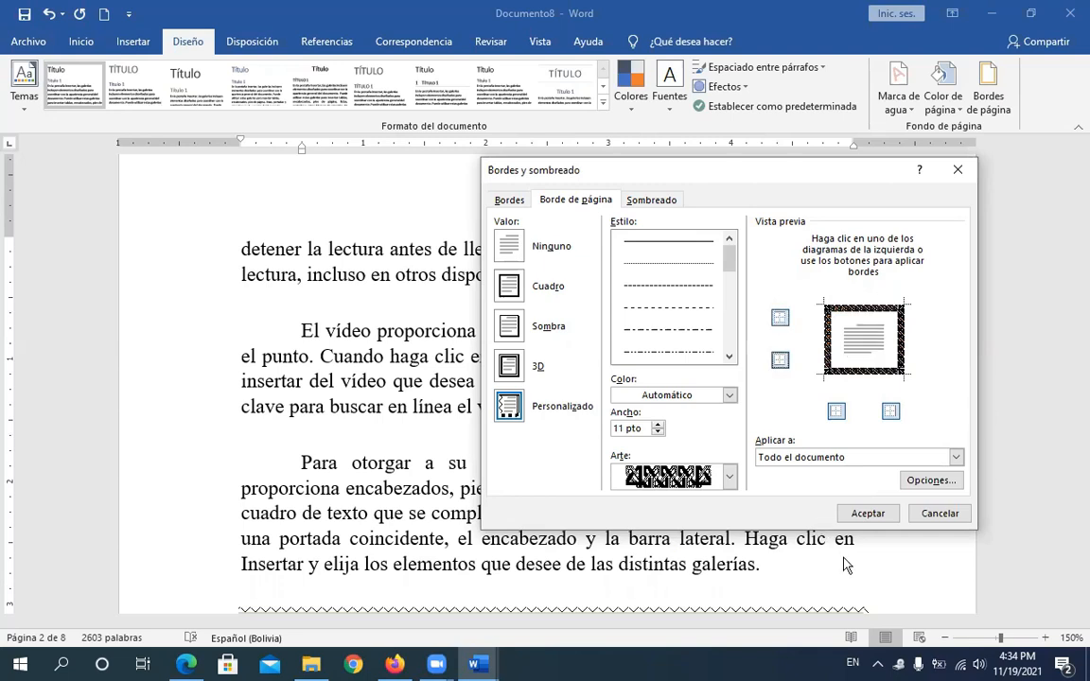
{"action": "left_click", "coordinate": [865, 514]}
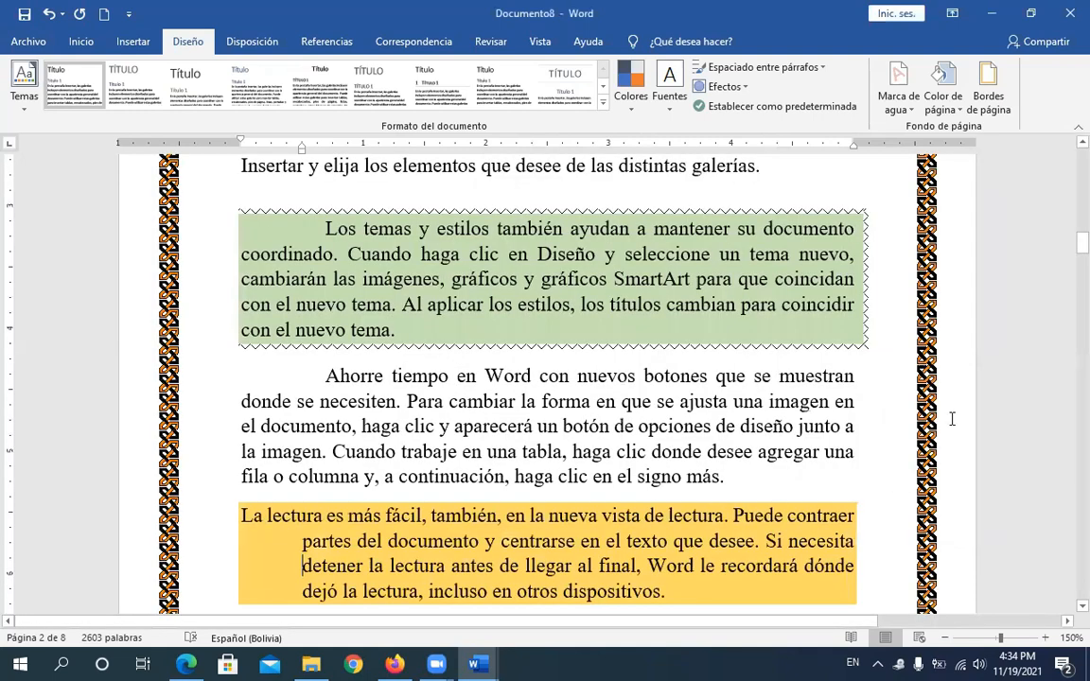
Step: Try a light blue theme colour as the page background and set the page colour back to white
{"action": "left_click_drag", "start_coordinate": [1081, 242], "coordinate": [1061, 124]}
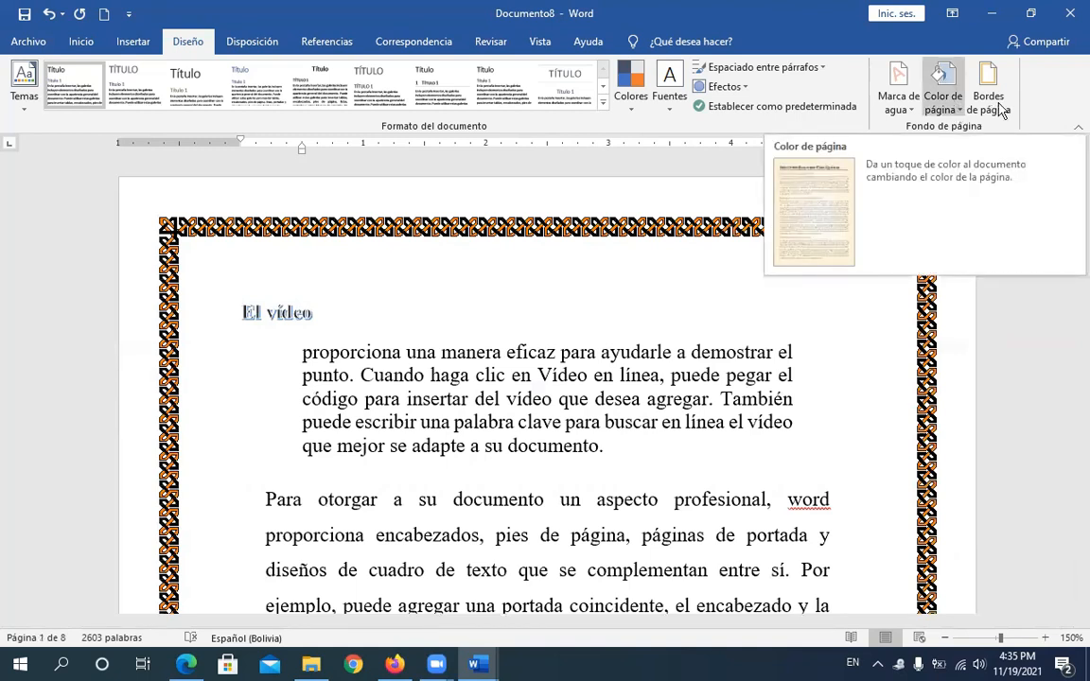
{"action": "left_click", "coordinate": [953, 112]}
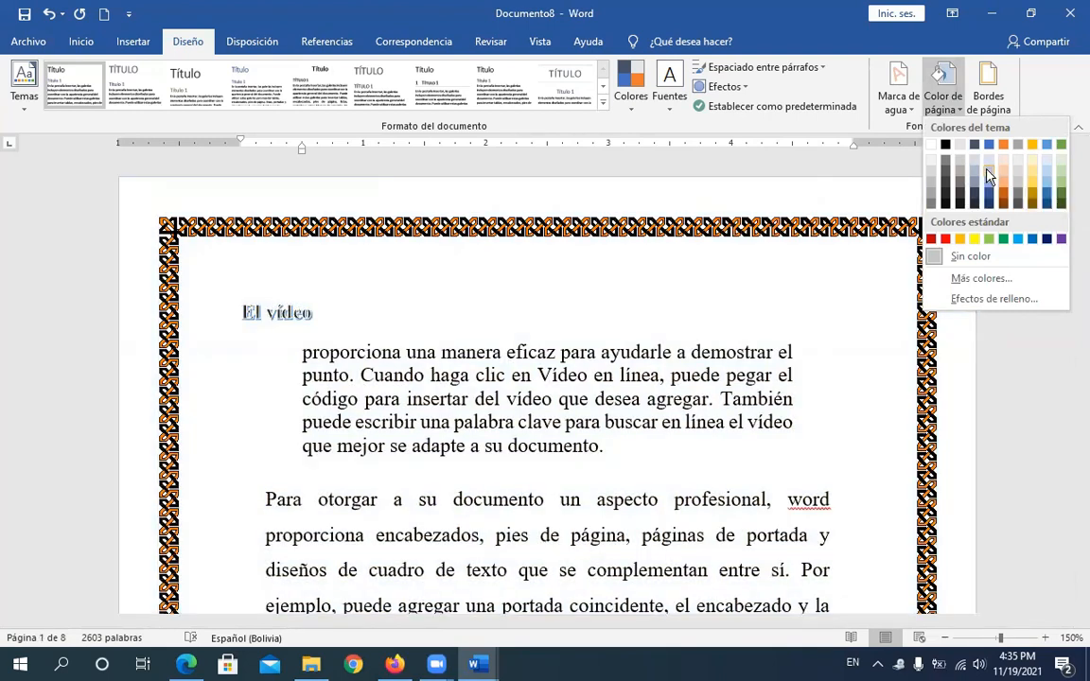
{"action": "left_click", "coordinate": [987, 175]}
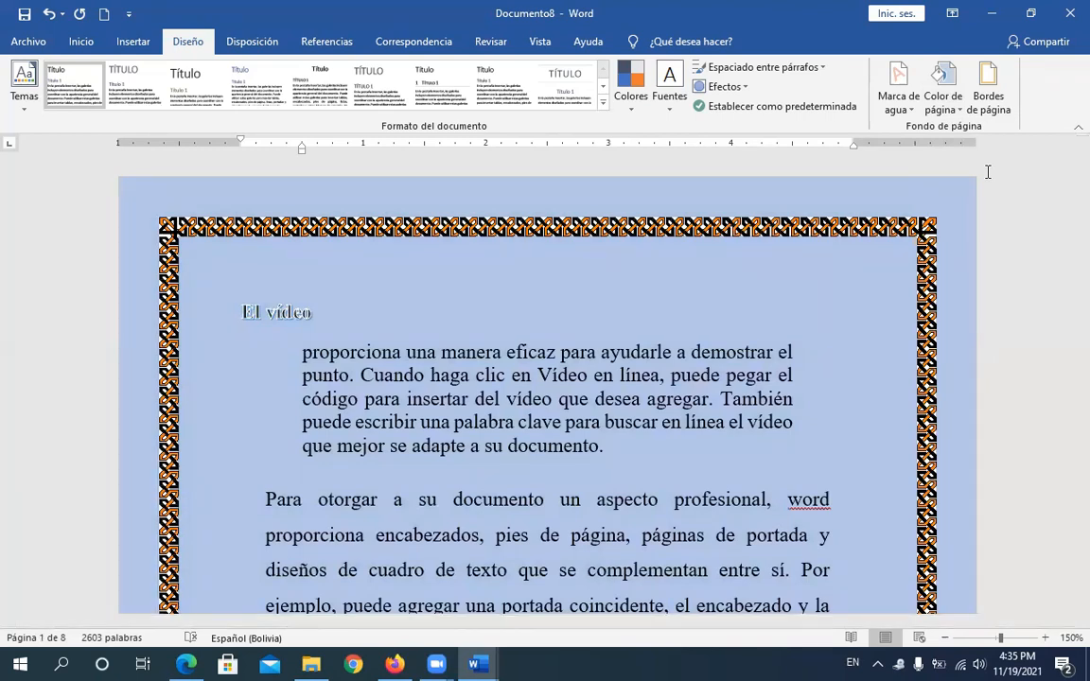
{"action": "left_click", "coordinate": [956, 107]}
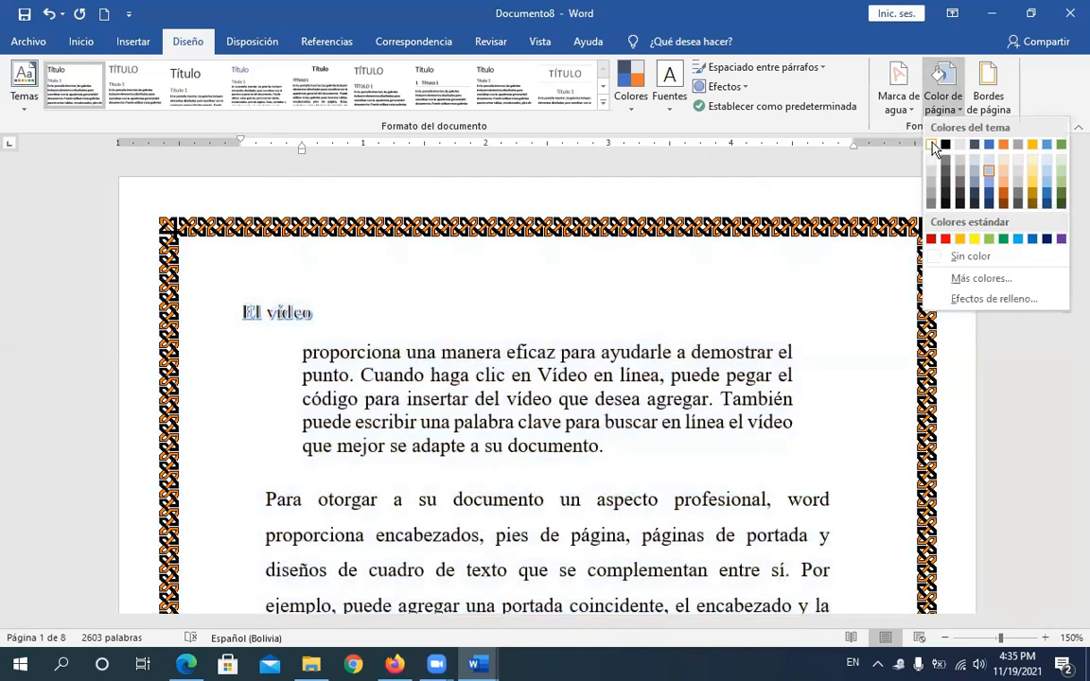
{"action": "left_click", "coordinate": [932, 145]}
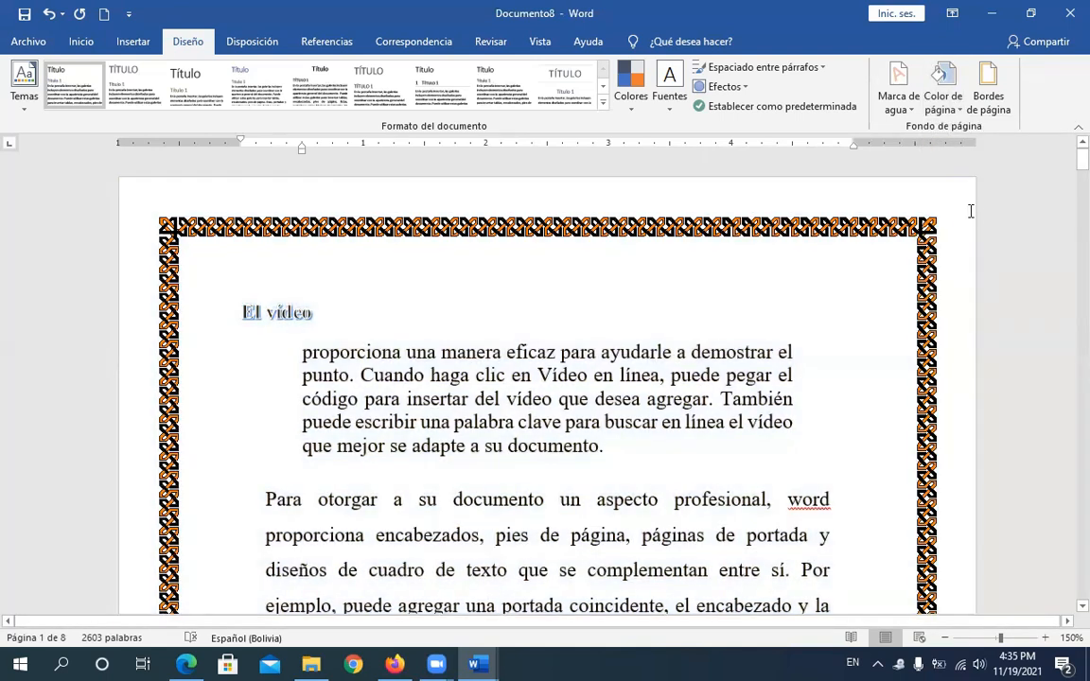
Step: Make the page 1 paragraph "Los temas y estilos" bold and italic
{"action": "left_click_drag", "start_coordinate": [1075, 168], "coordinate": [852, 305]}
{"action": "left_click_drag", "start_coordinate": [1070, 165], "coordinate": [1075, 189]}
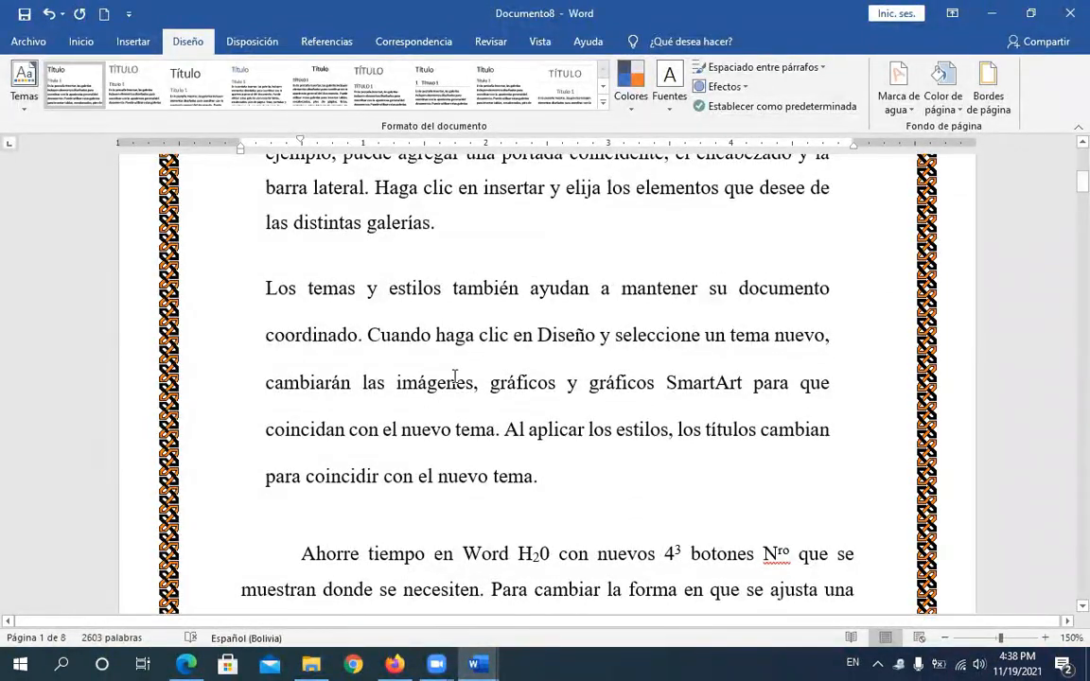
{"action": "left_click_drag", "start_coordinate": [268, 291], "coordinate": [556, 464]}
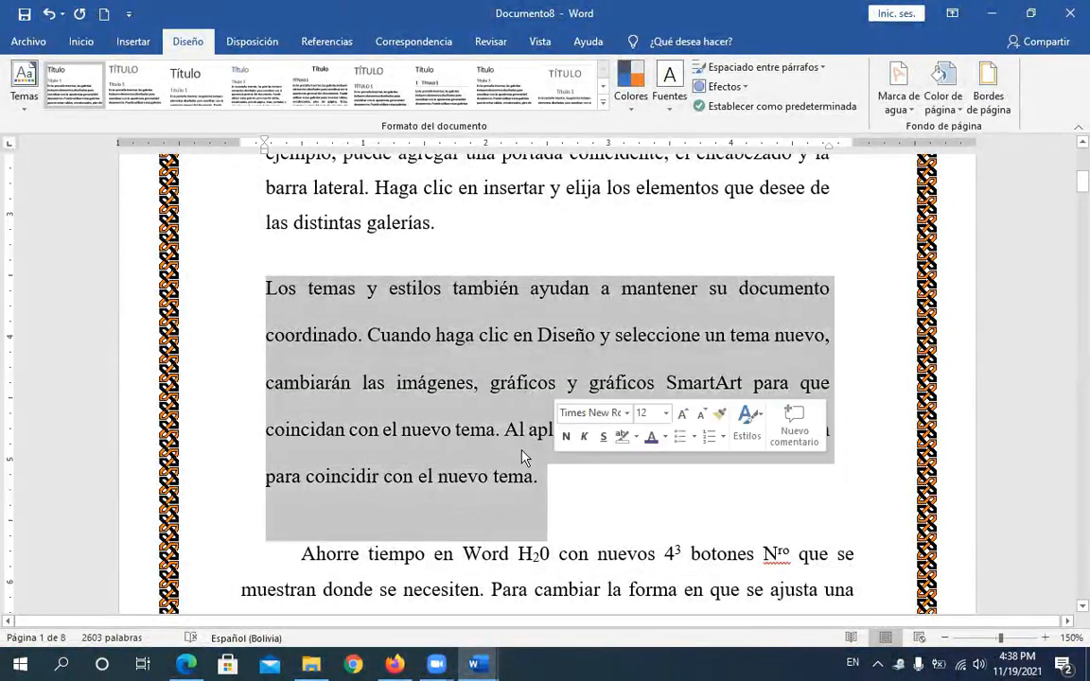
{"action": "left_click", "coordinate": [83, 42]}
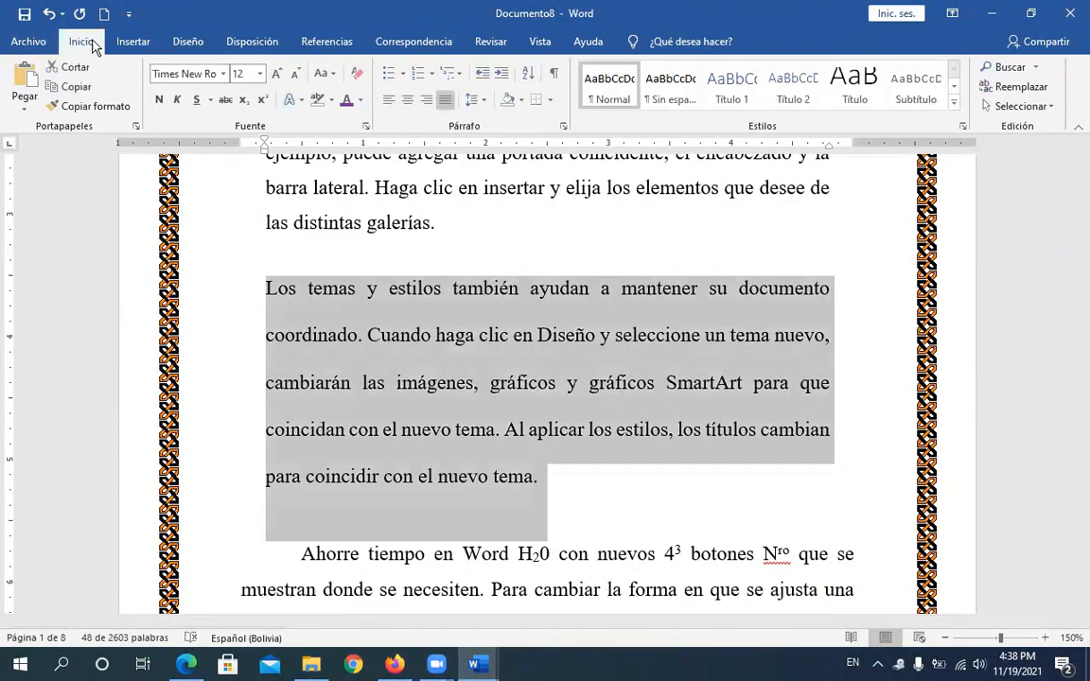
{"action": "left_click", "coordinate": [160, 101]}
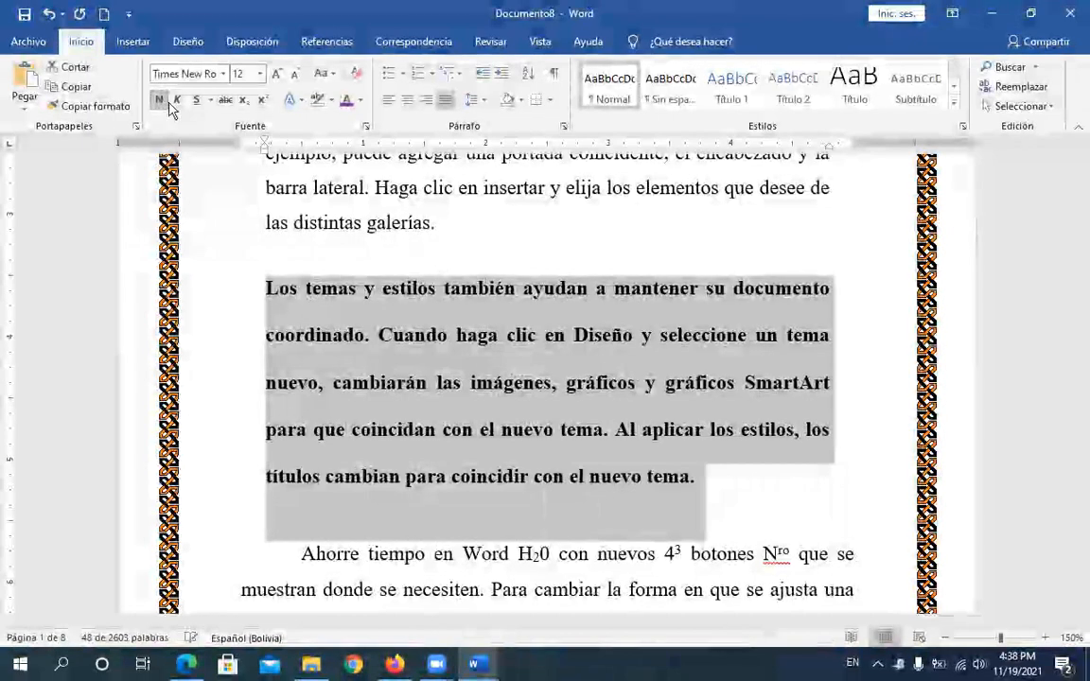
{"action": "left_click", "coordinate": [177, 100]}
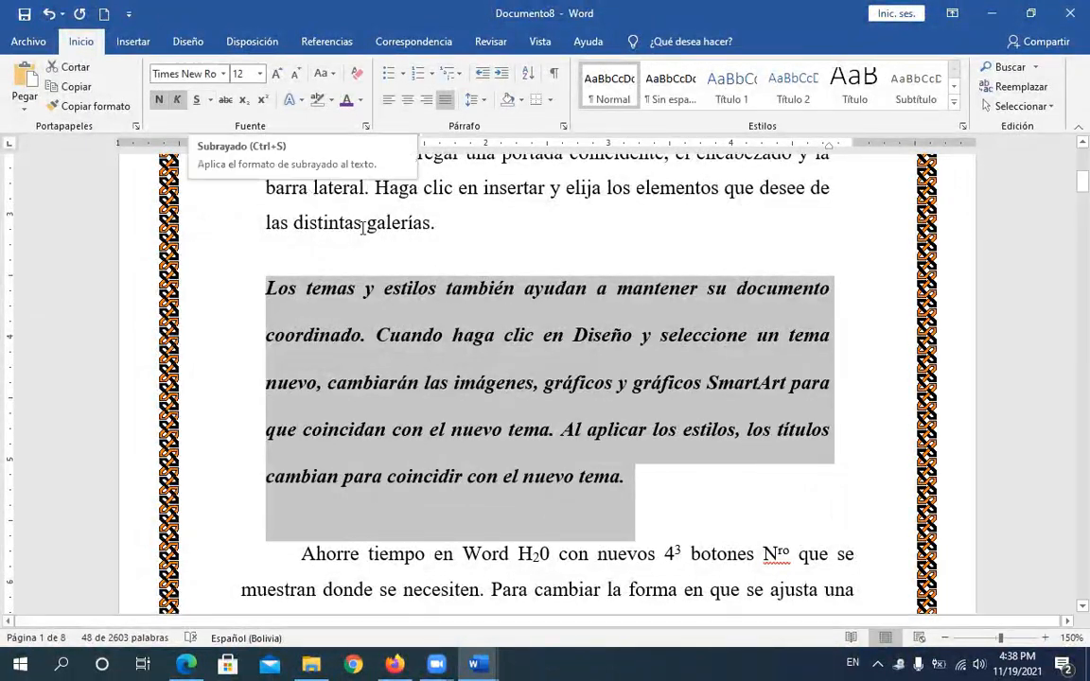
Step: Undo the italic and bold on the page 1 paragraph "Los temas y estilos" and reapply both styles to it
{"action": "left_click", "coordinate": [368, 335]}
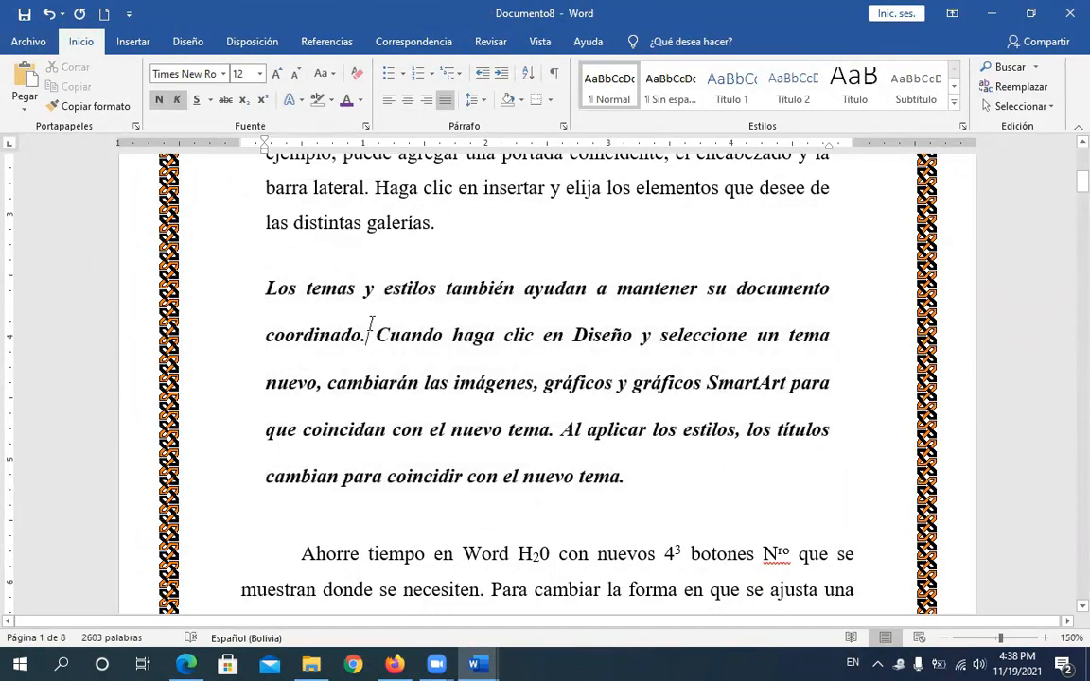
{"action": "key", "text": "ctrl+z"}
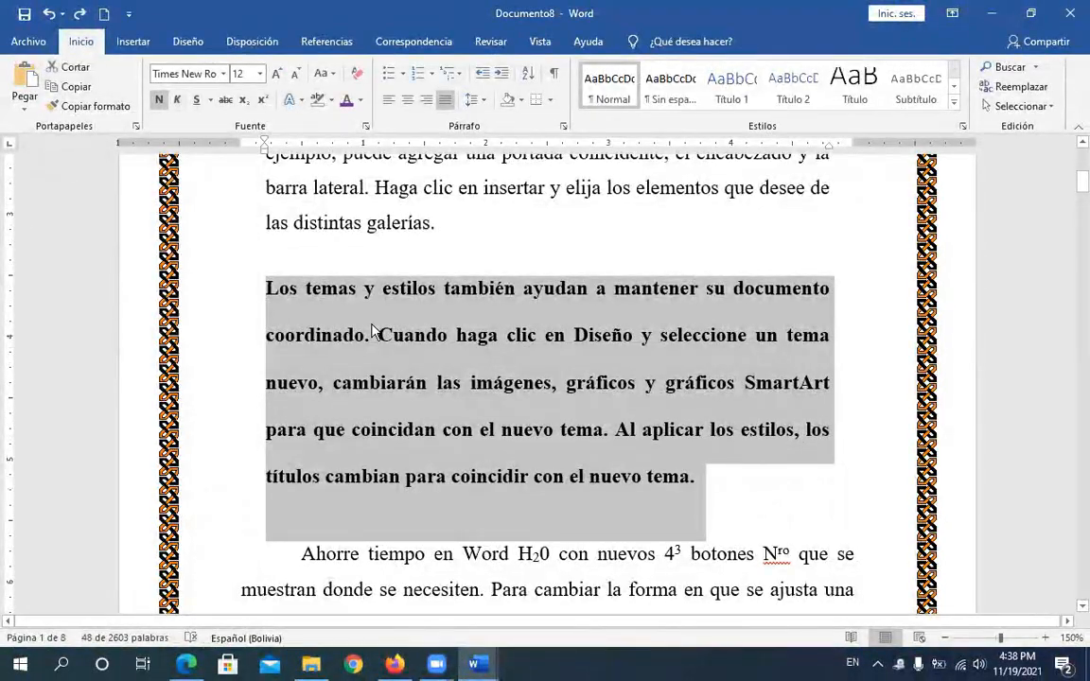
{"action": "key", "text": "ctrl+z"}
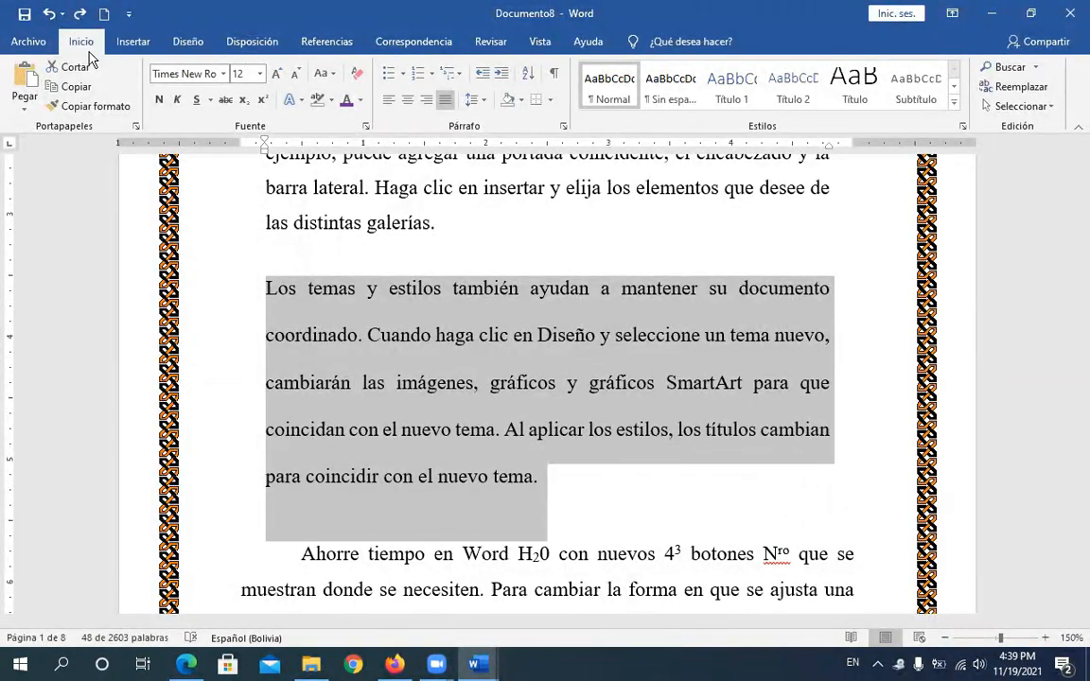
{"action": "key", "text": "ctrl+n"}
{"action": "key", "text": "ctrl+k"}
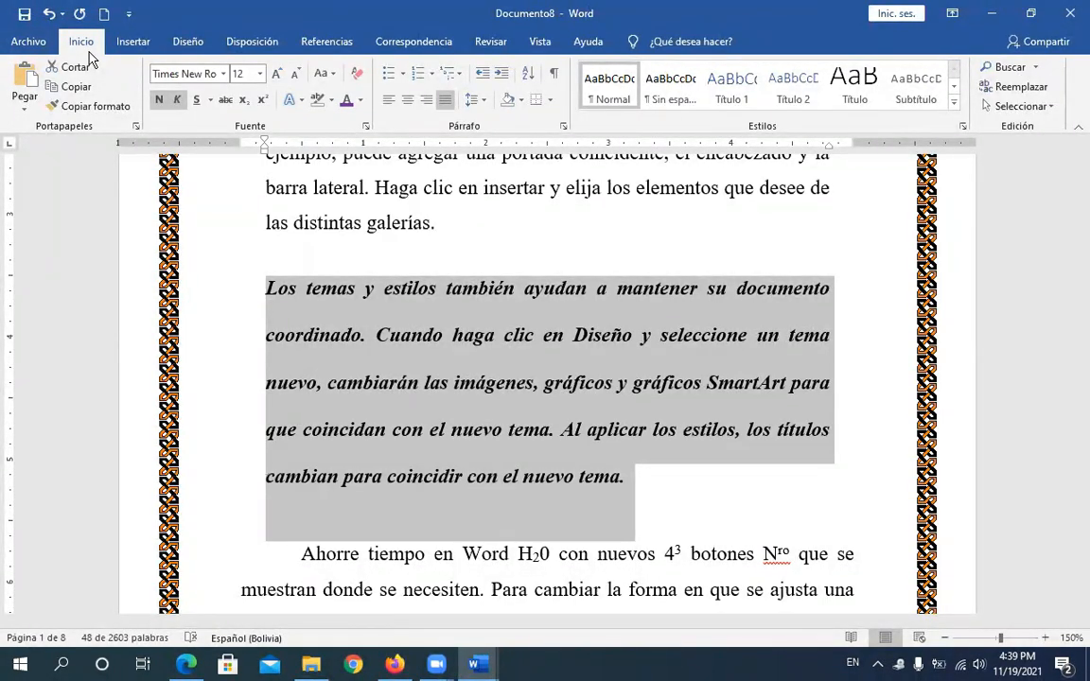
Step: Delete the selected "Los temas y estilos" paragraph and undo the deletion
{"action": "key", "text": "Delete"}
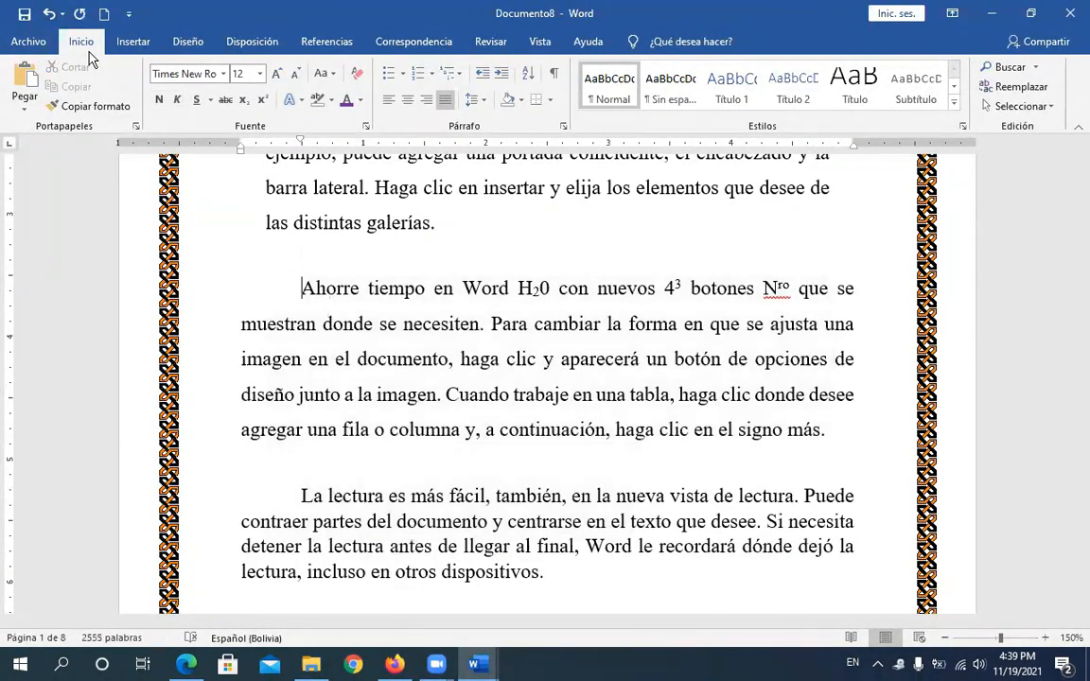
{"action": "key", "text": "ctrl+z"}
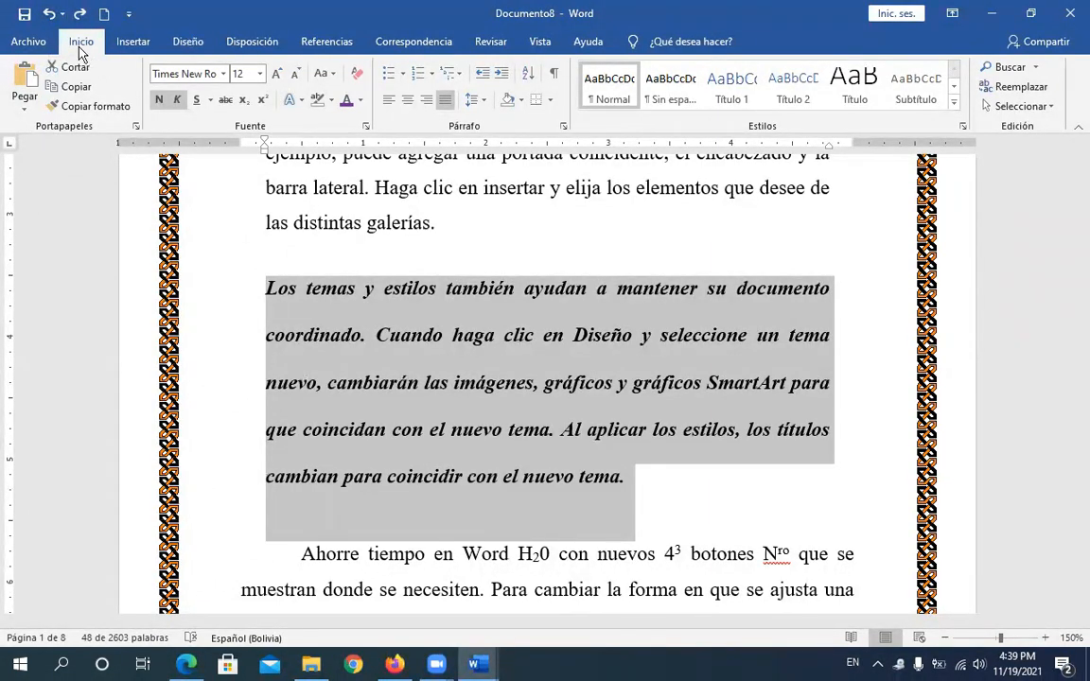
{"action": "left_click", "coordinate": [342, 335]}
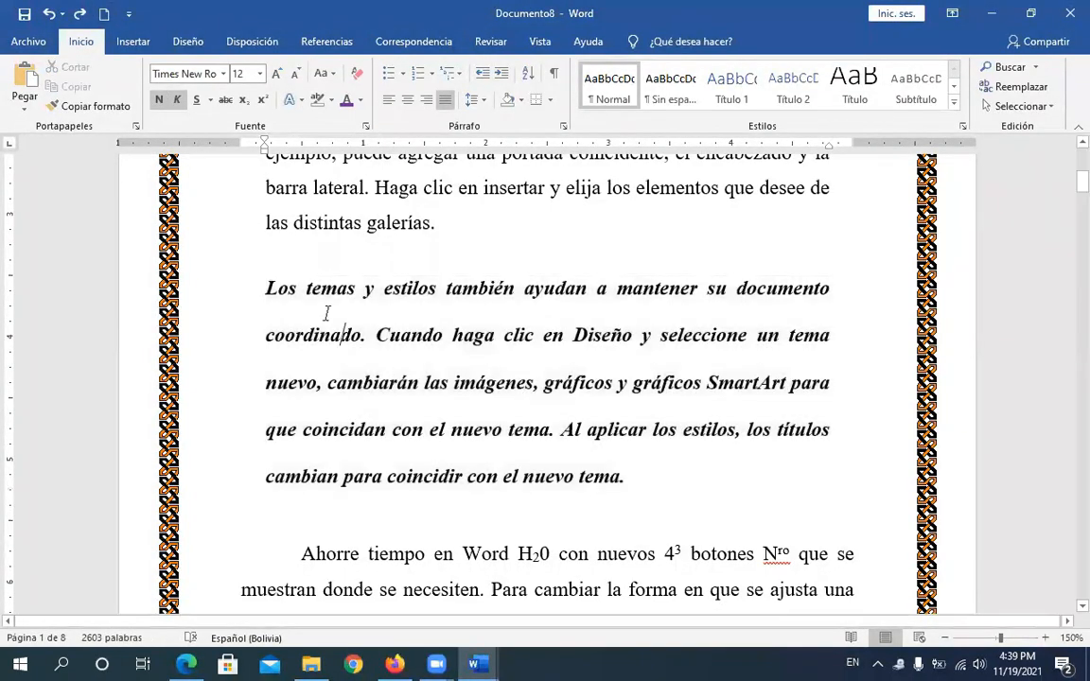
Step: Copy the bold italic paragraph "Los temas y estilos" and paste the duplicate on a new line directly beneath it
{"action": "left_click_drag", "start_coordinate": [266, 289], "coordinate": [625, 476]}
{"action": "key", "text": "ctrl+c"}
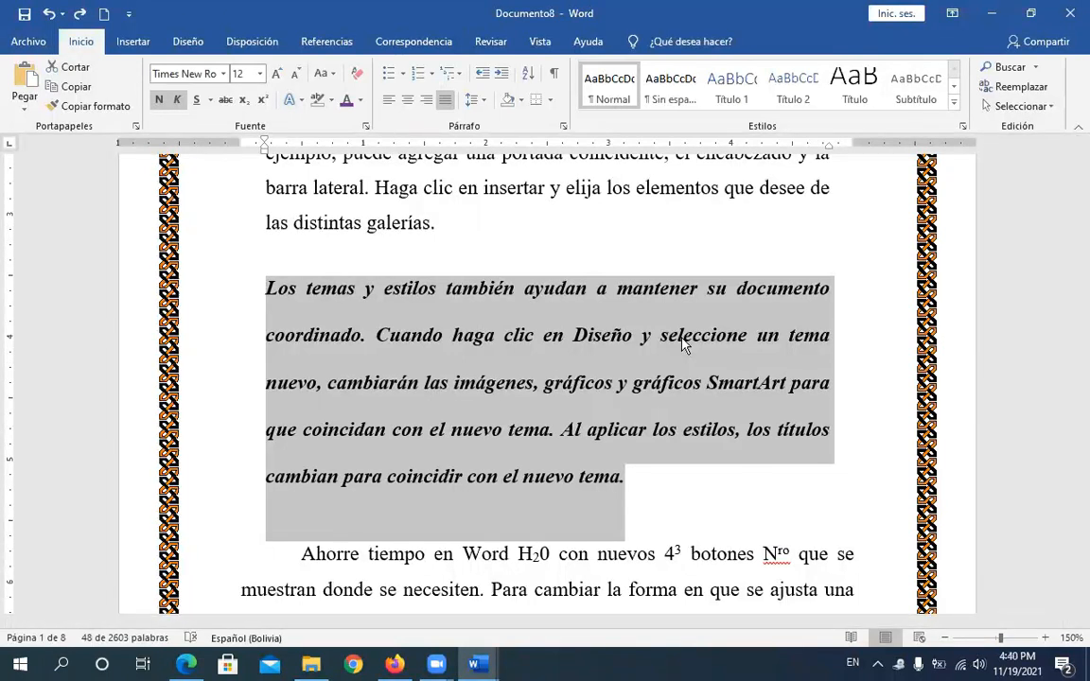
{"action": "key", "text": "Right"}
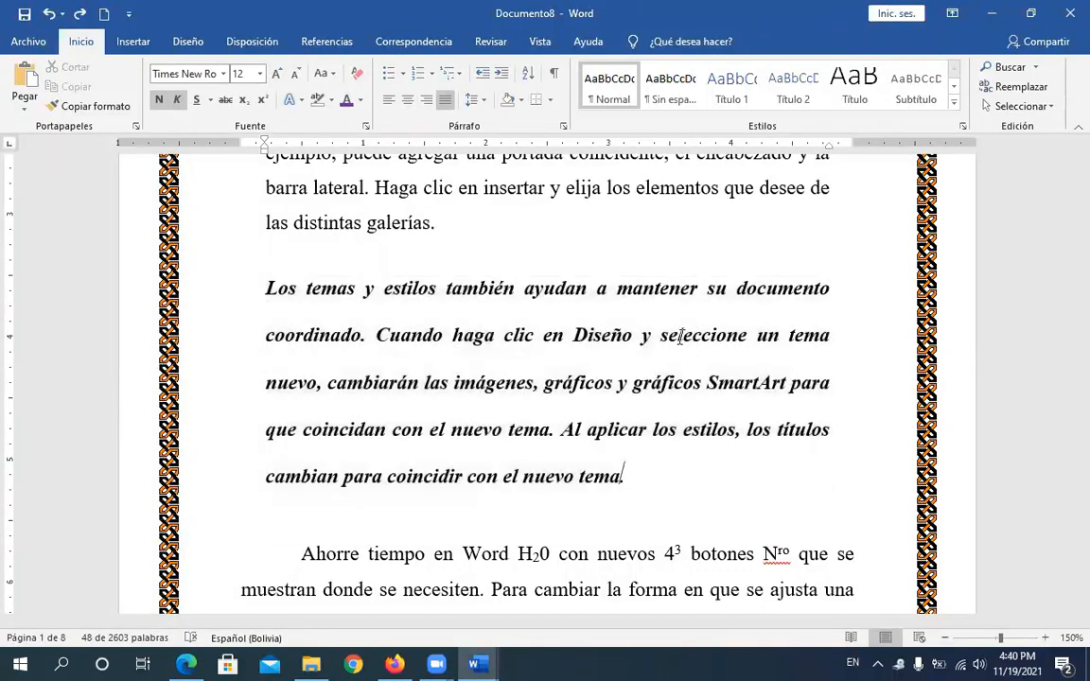
{"action": "key", "text": "Return"}
{"action": "key", "text": "ctrl+v"}
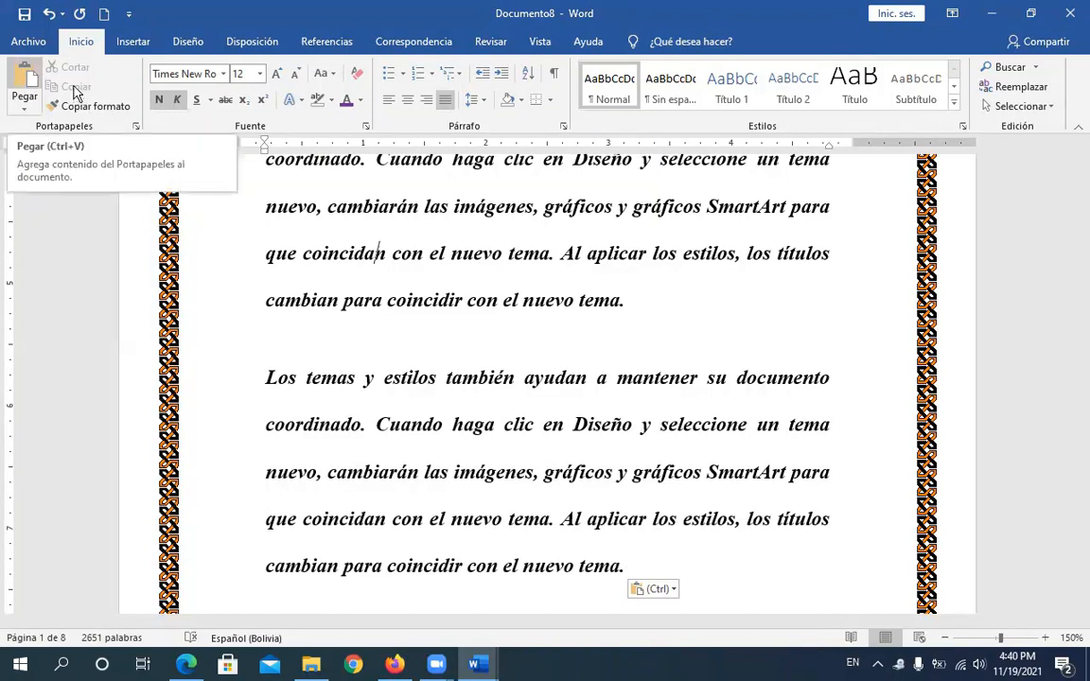
Step: Copy the passage from "nuevo, cambiarán" to "nuevo tema" in the first paragraph copy and paste it after "ca" in "cambian"
{"action": "left_click_drag", "start_coordinate": [268, 206], "coordinate": [546, 273]}
{"action": "key", "text": "super+c"}
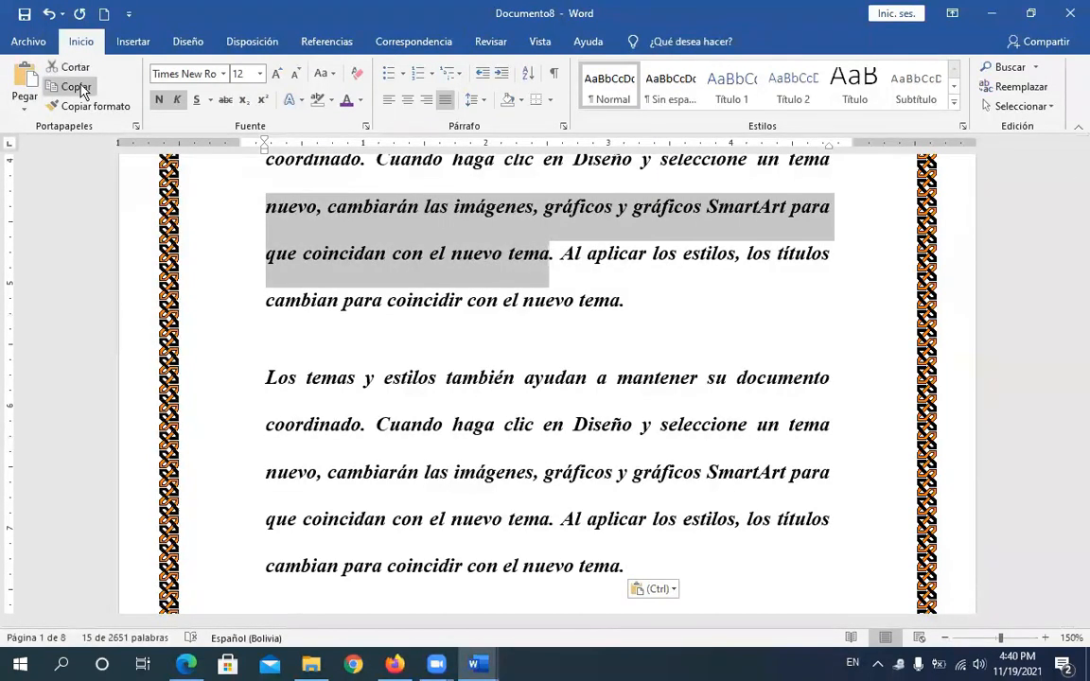
{"action": "left_click", "coordinate": [79, 88]}
{"action": "left_click", "coordinate": [287, 336]}
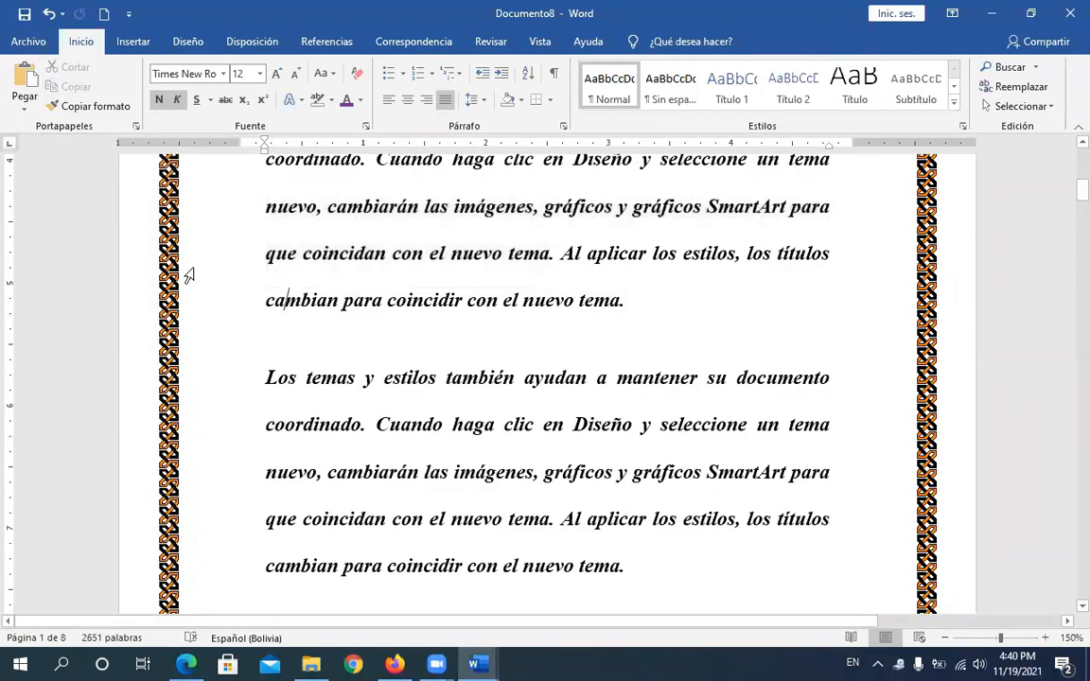
{"action": "left_click", "coordinate": [26, 81]}
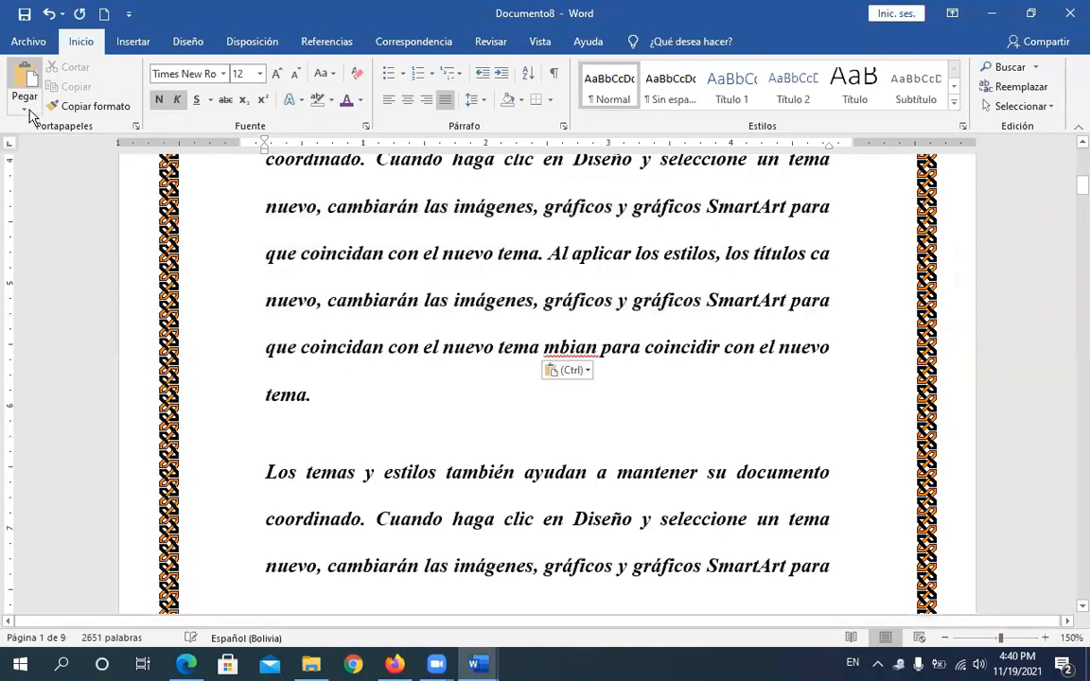
{"action": "left_click", "coordinate": [29, 112]}
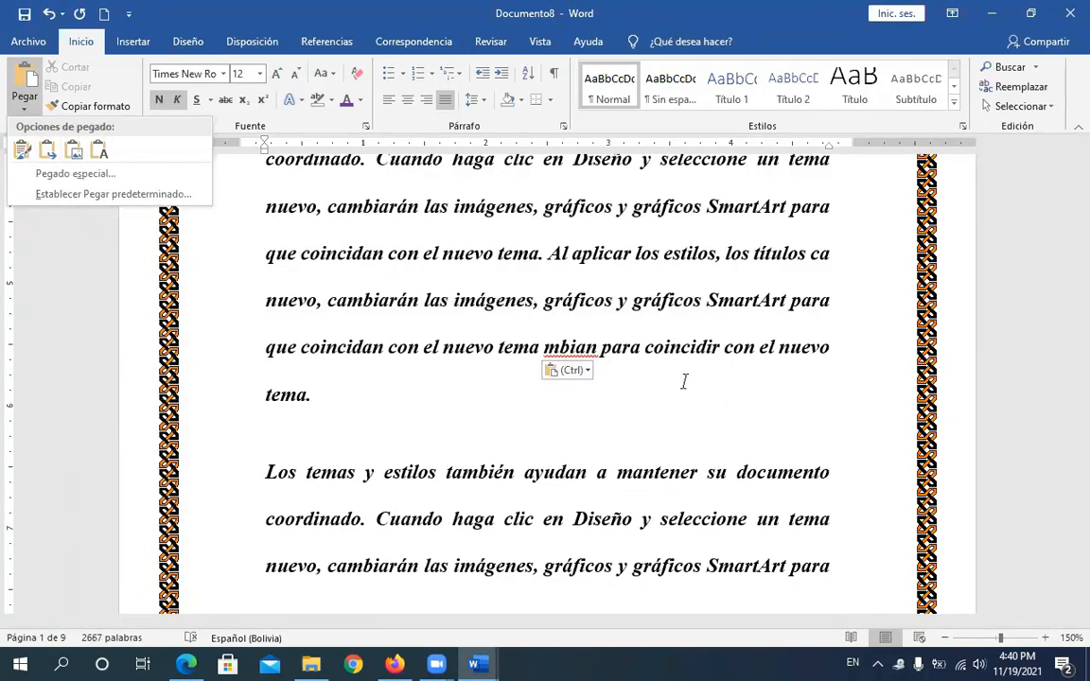
{"action": "left_click", "coordinate": [876, 542]}
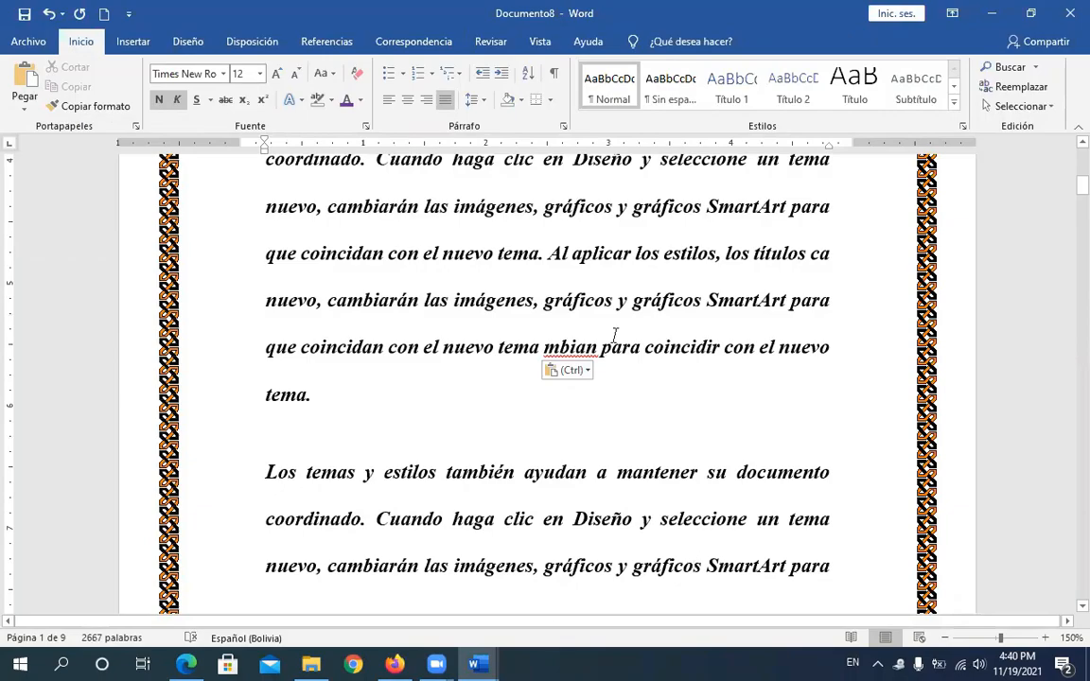